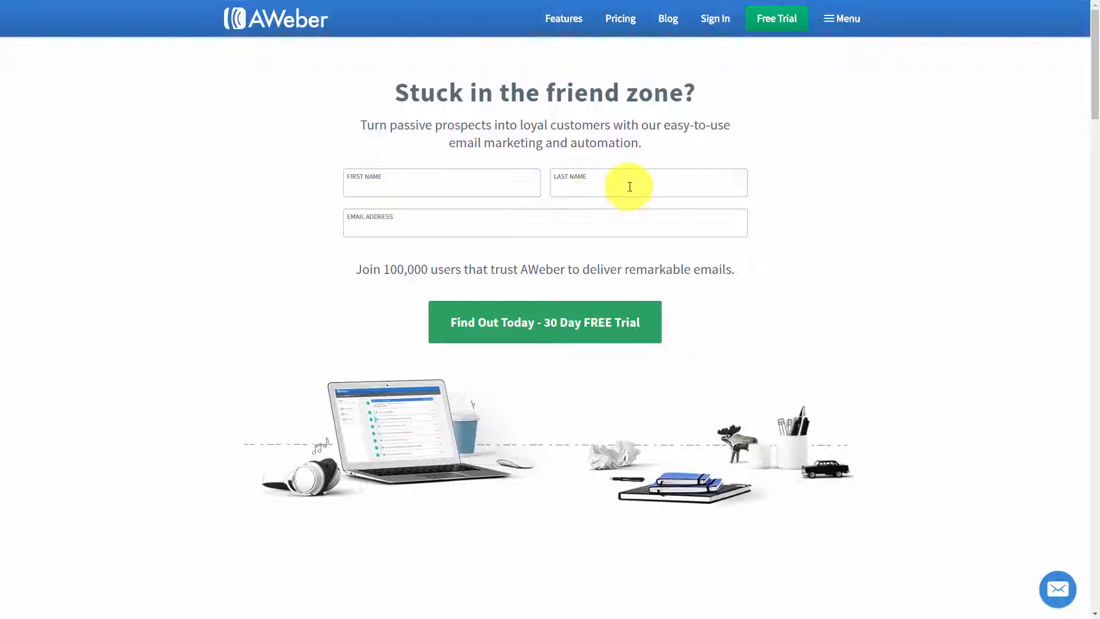
Step: Examine AWeber's pricing and the 30-day free trial sign-up form, including its billing details, prepaid plan options and service agreement
click(508, 321)
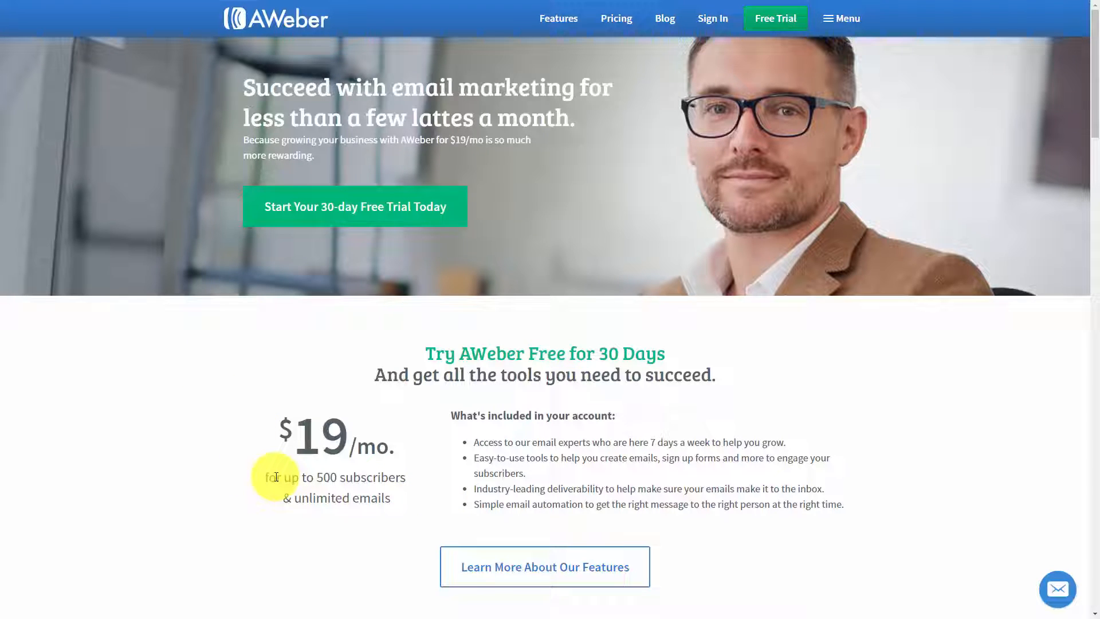
scroll(275, 477, down, 10)
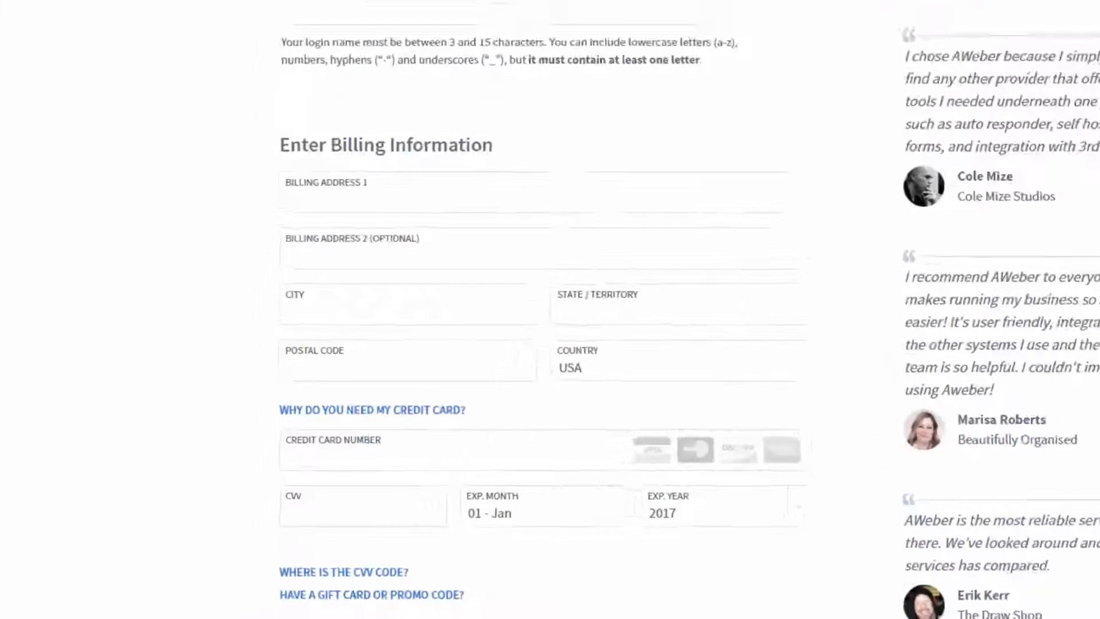
click(339, 435)
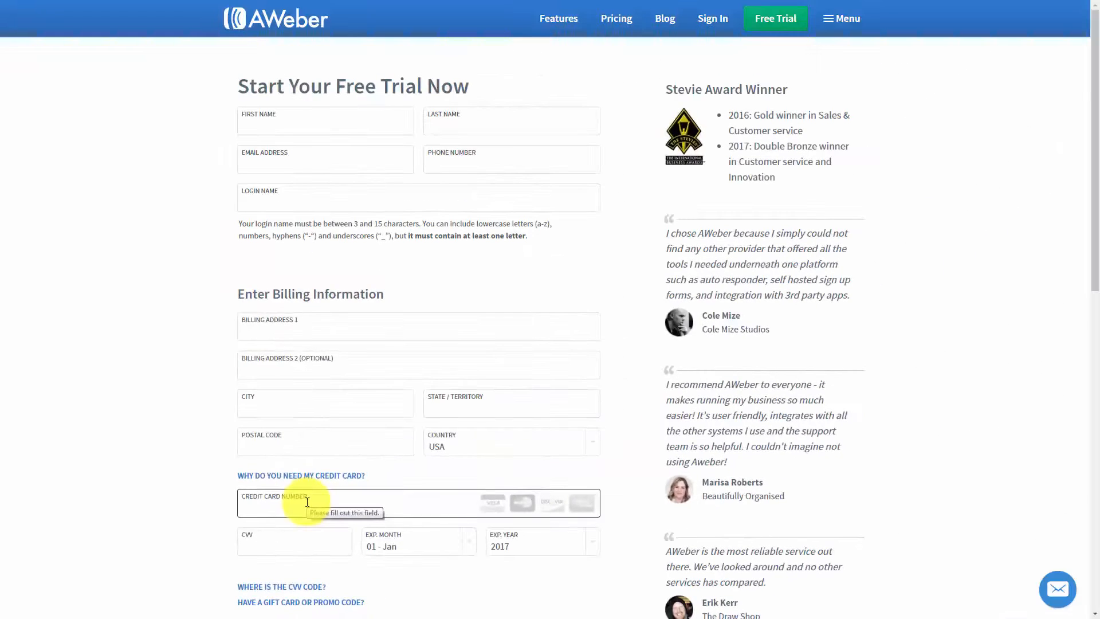
scroll(307, 502, down, 9)
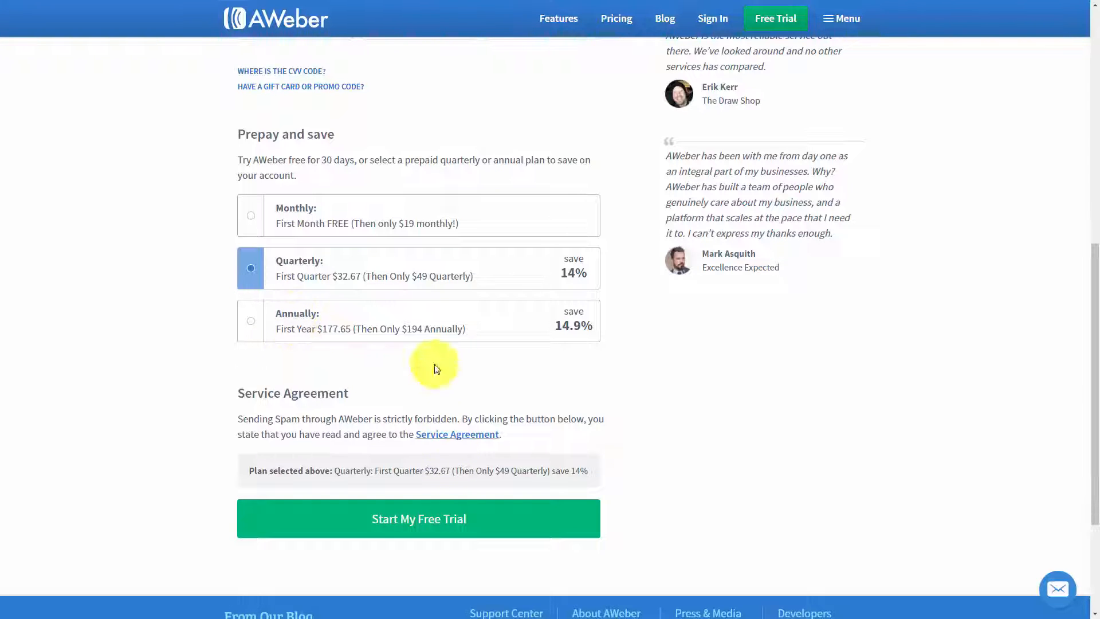
click(426, 438)
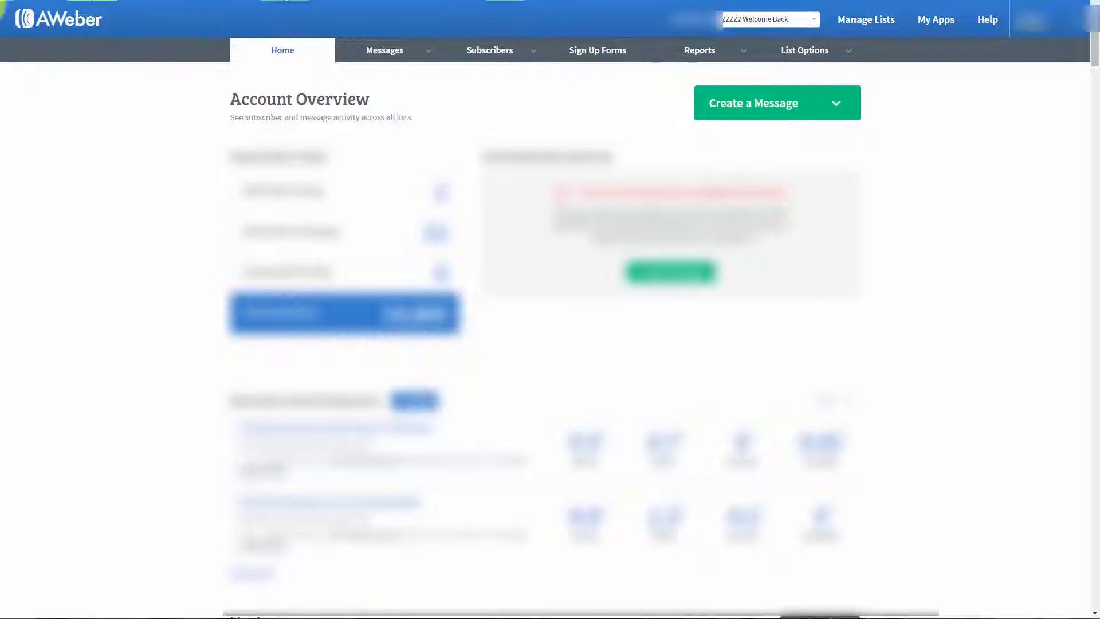
Step: Start a new list, choose to use a different address, and enter the sender's name and email
click(864, 23)
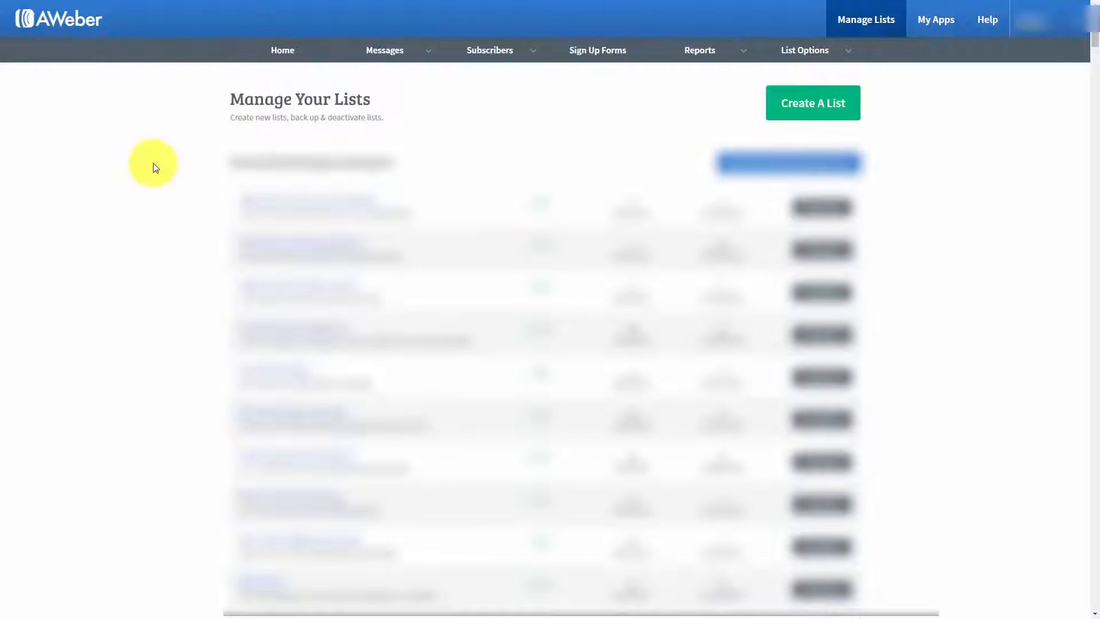
click(791, 109)
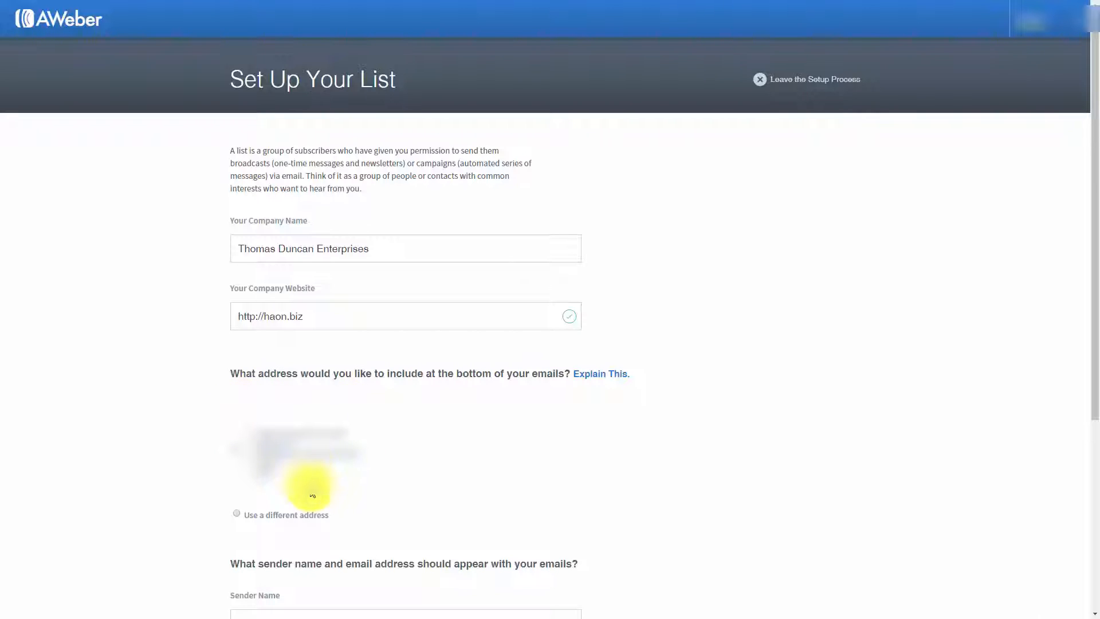
click(239, 519)
scroll(430, 481, down, 6)
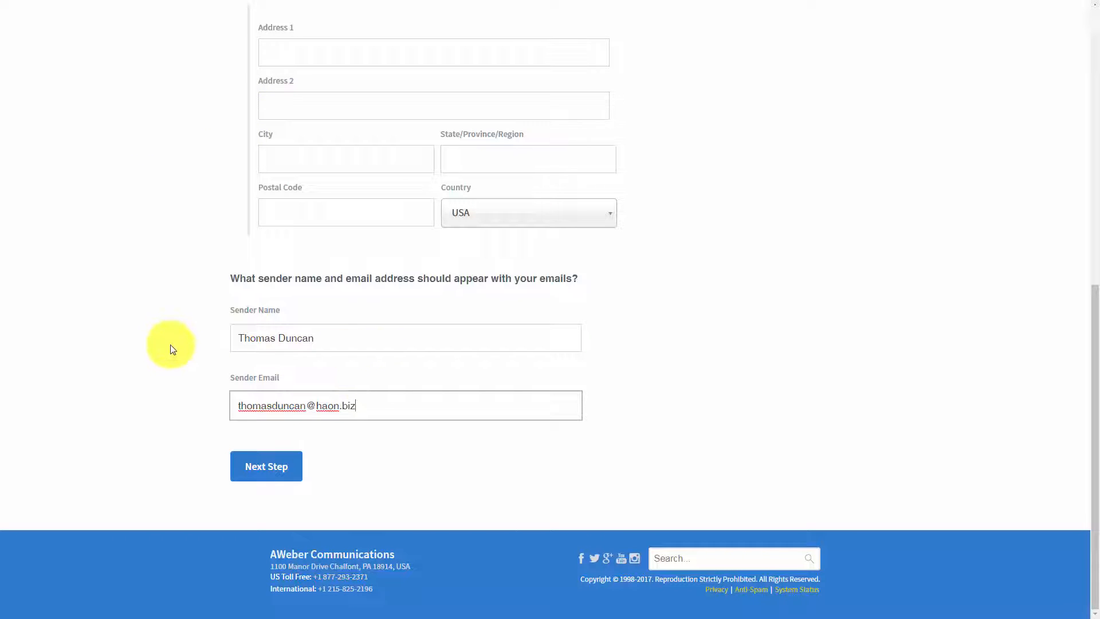
Step: Name the list "Manage Your List with Aweber" and describe it as "How to Manage Your Email Marketing List"
click(278, 477)
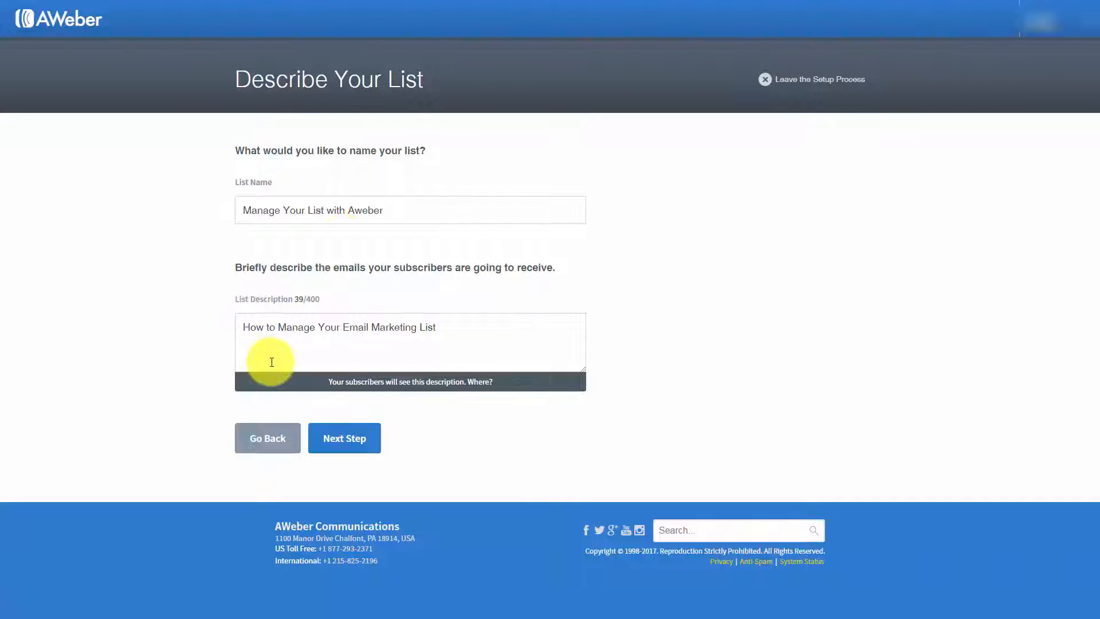
click(343, 448)
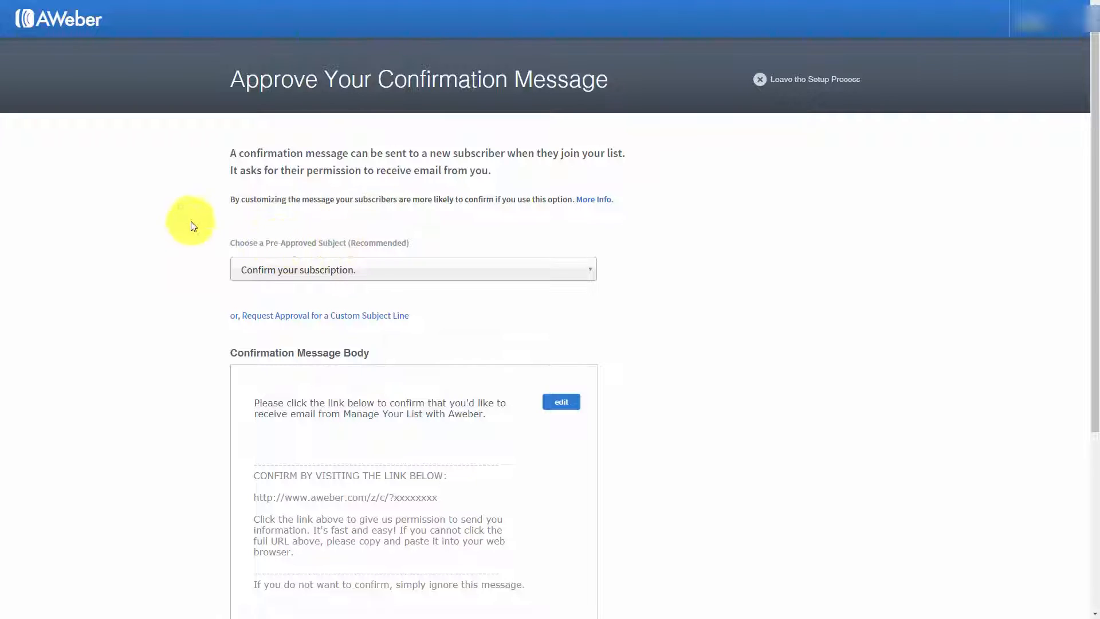
click(573, 280)
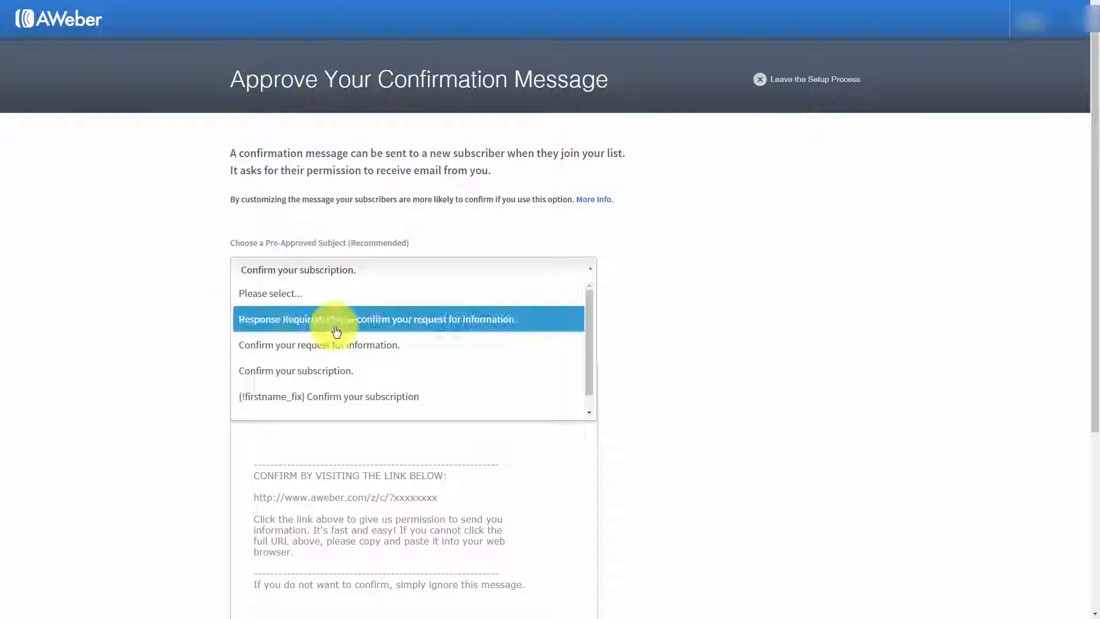
click(191, 242)
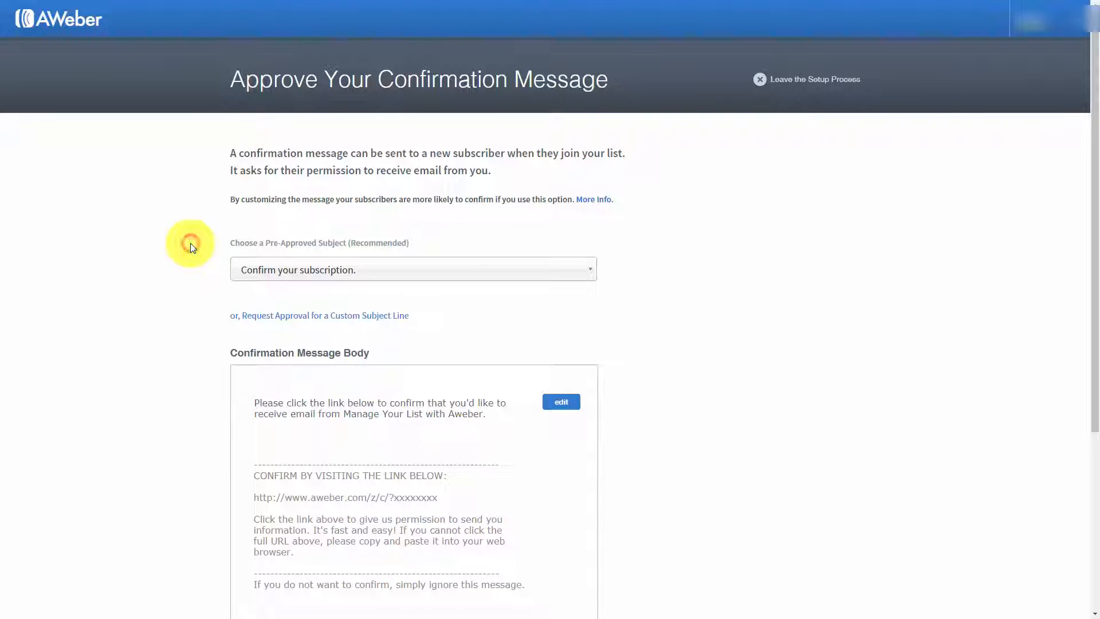
click(326, 320)
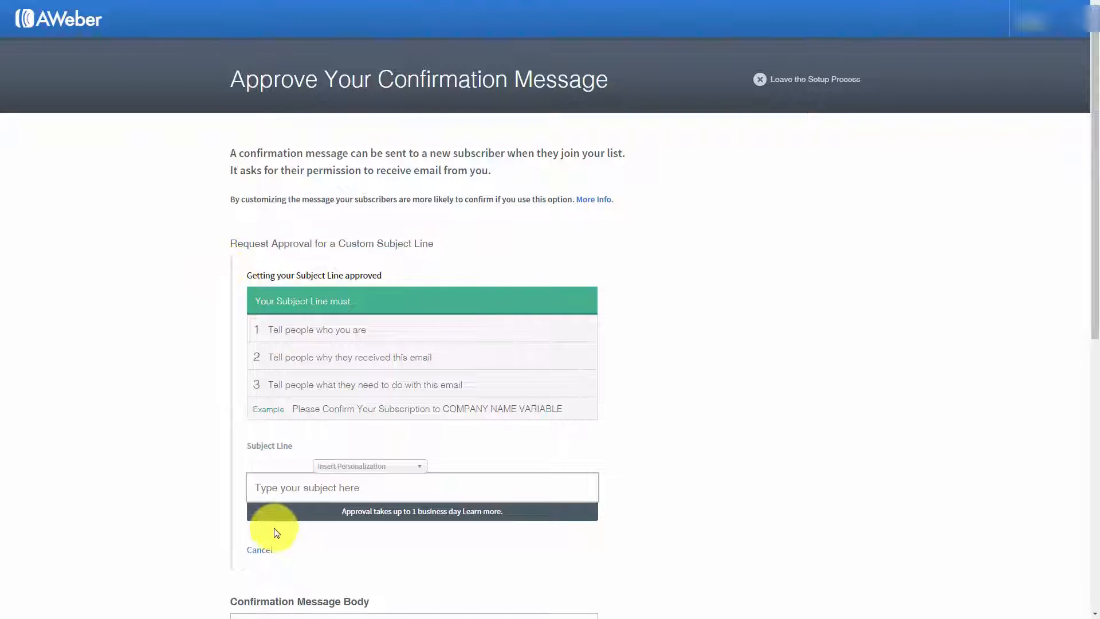
click(260, 549)
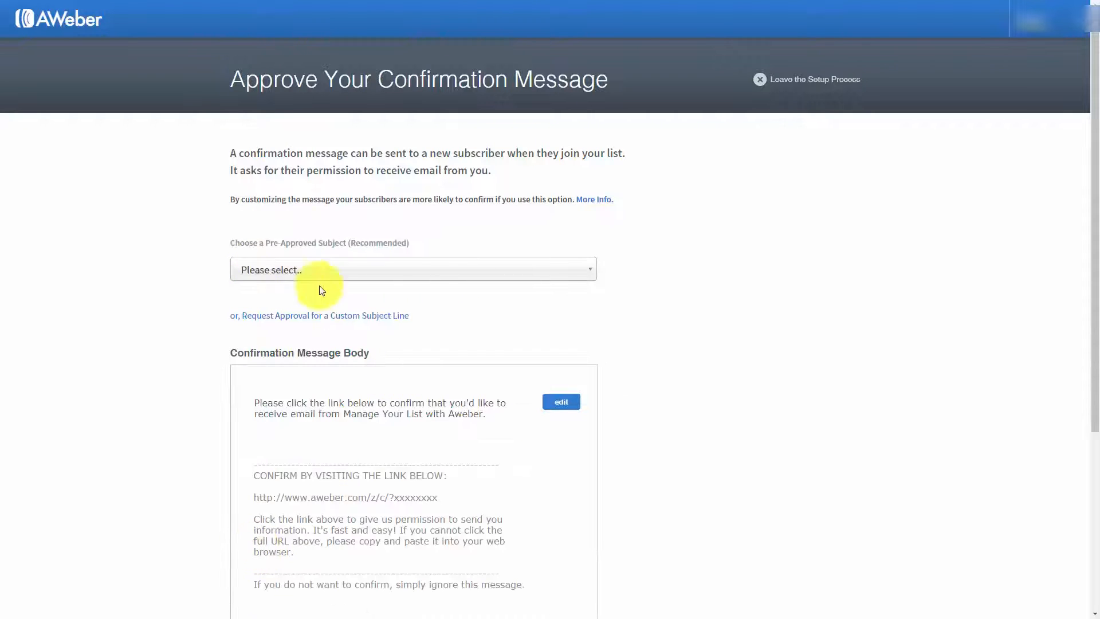
Step: Choose the pre-approved subject "Confirm your subscription." for the confirmation message
click(439, 271)
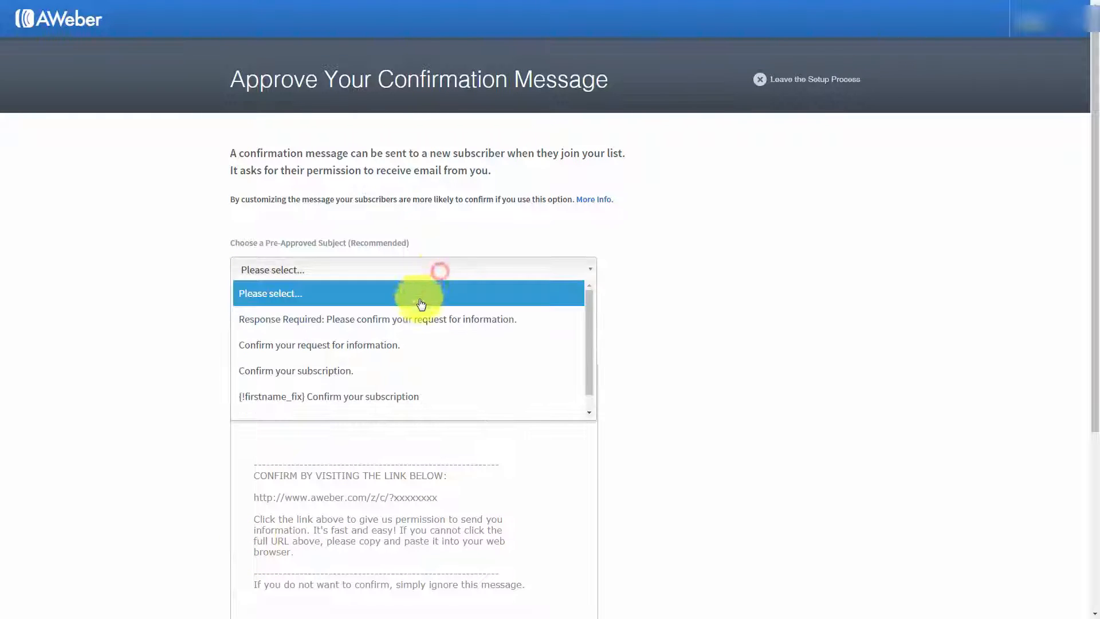
click(408, 371)
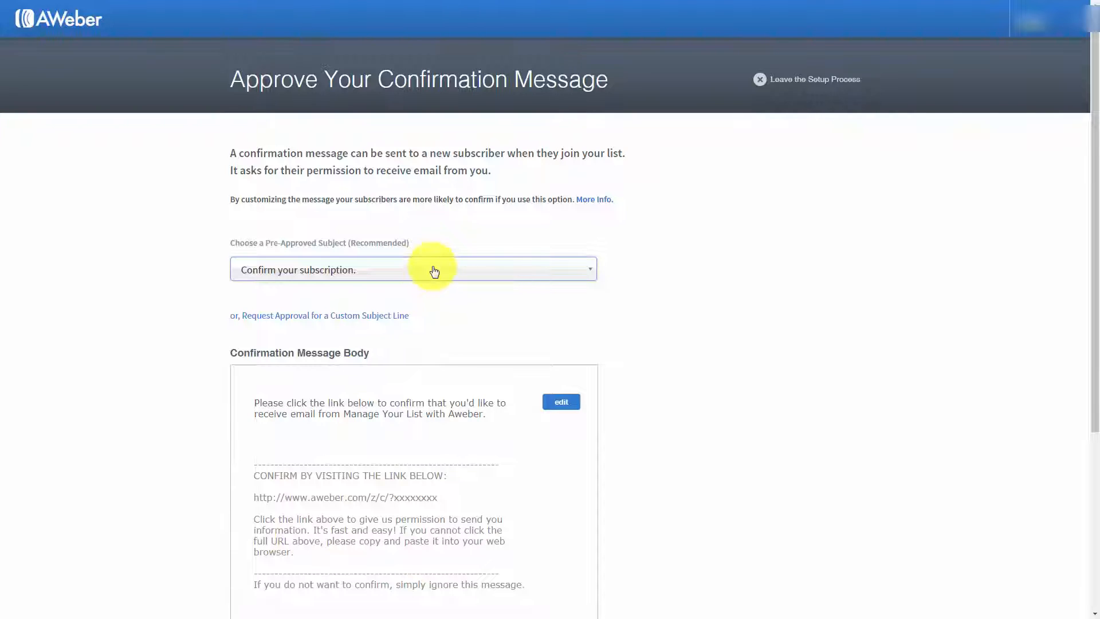
Step: Reword the ending of the confirmation message's opening text to "receive email from the Manage Your List with Aweber Tutorial Course."
scroll(435, 271, down, 1)
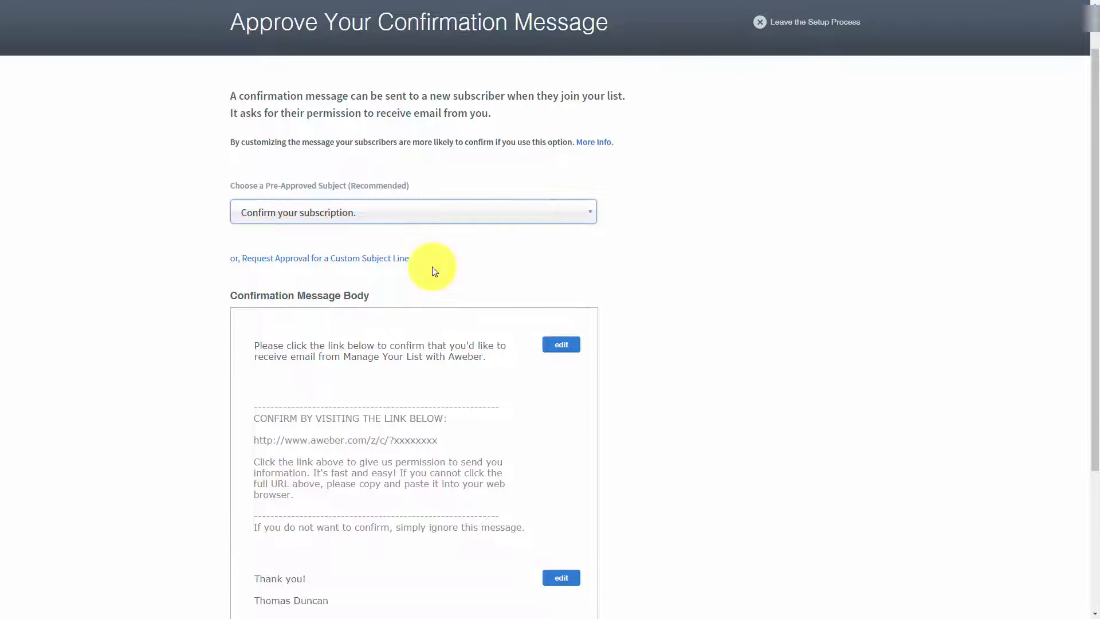
click(561, 346)
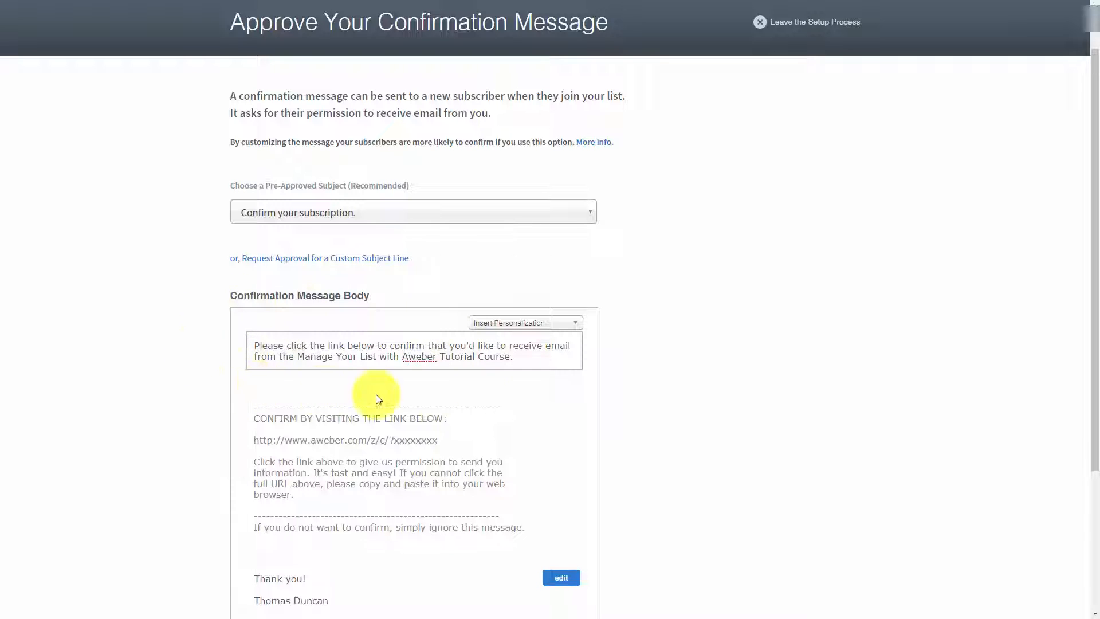
Step: Try adding the {!firstname} personalization to the end of the confirmation message's opening text
click(576, 326)
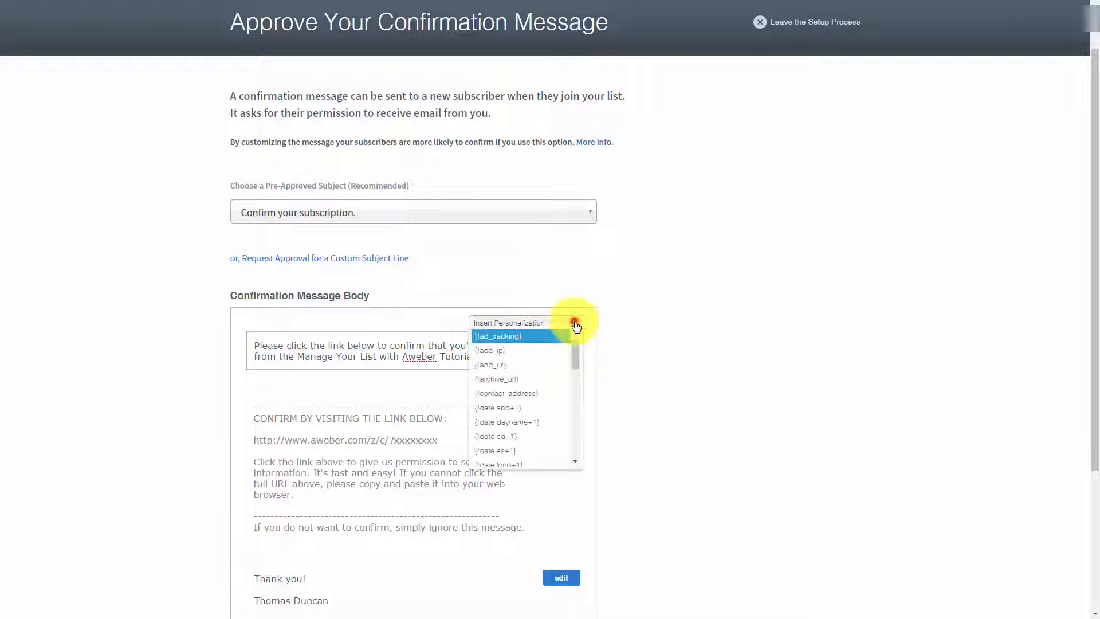
scroll(559, 347, down, 3)
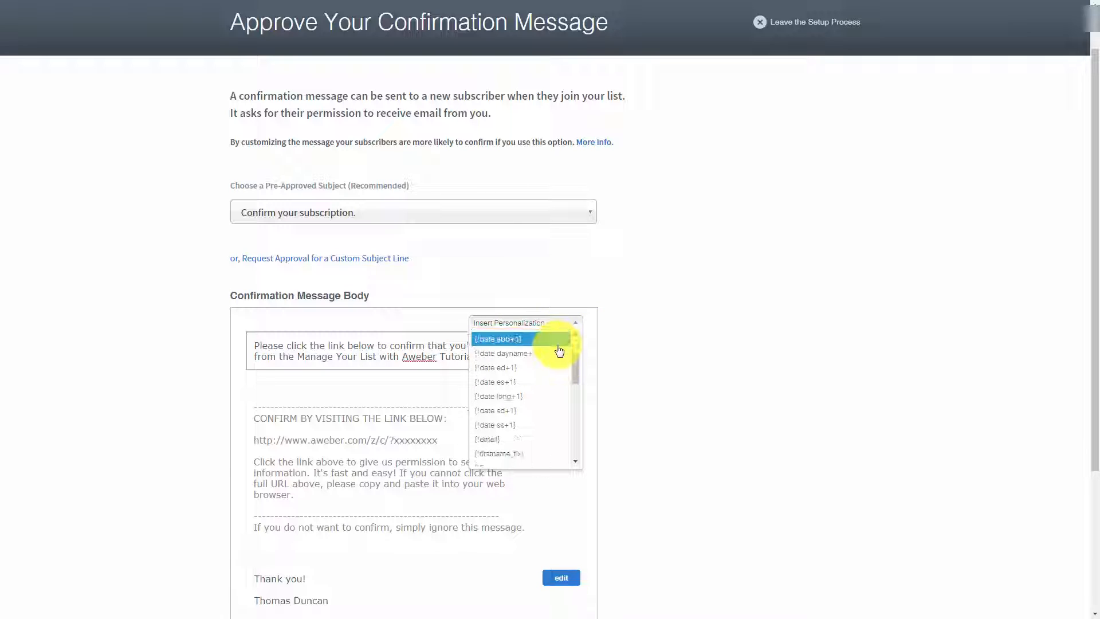
scroll(557, 356, down, 2)
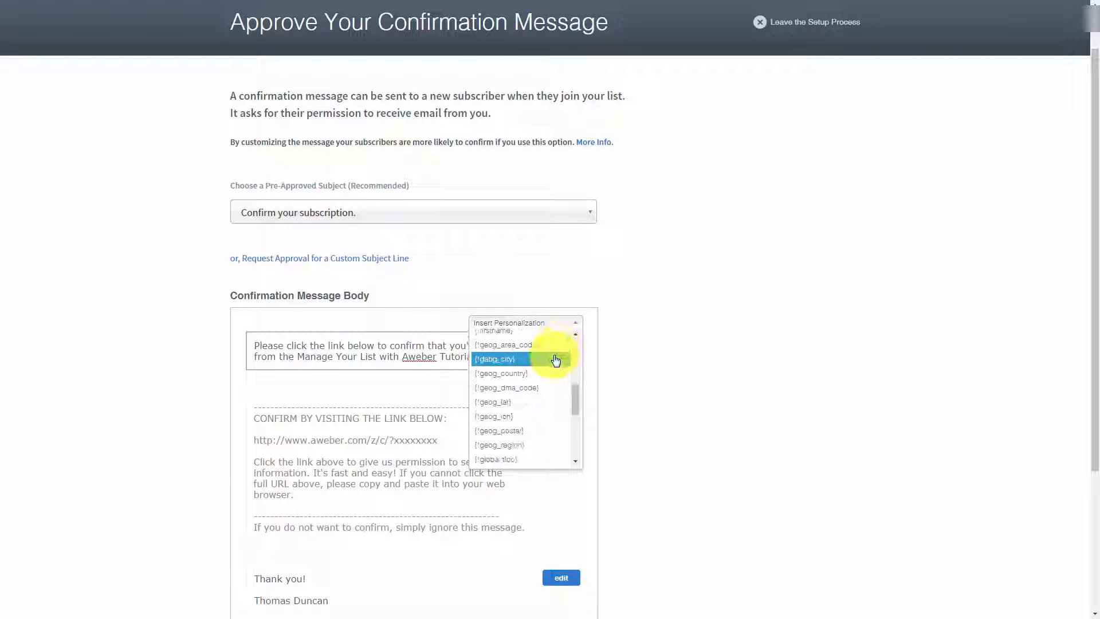
scroll(555, 359, up, 2)
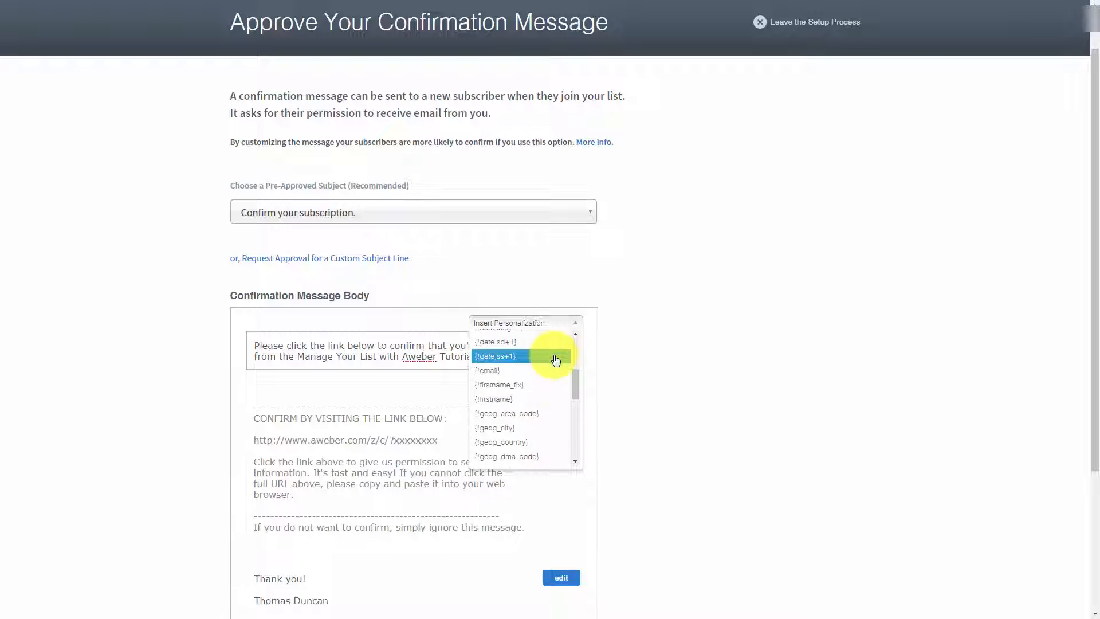
click(493, 401)
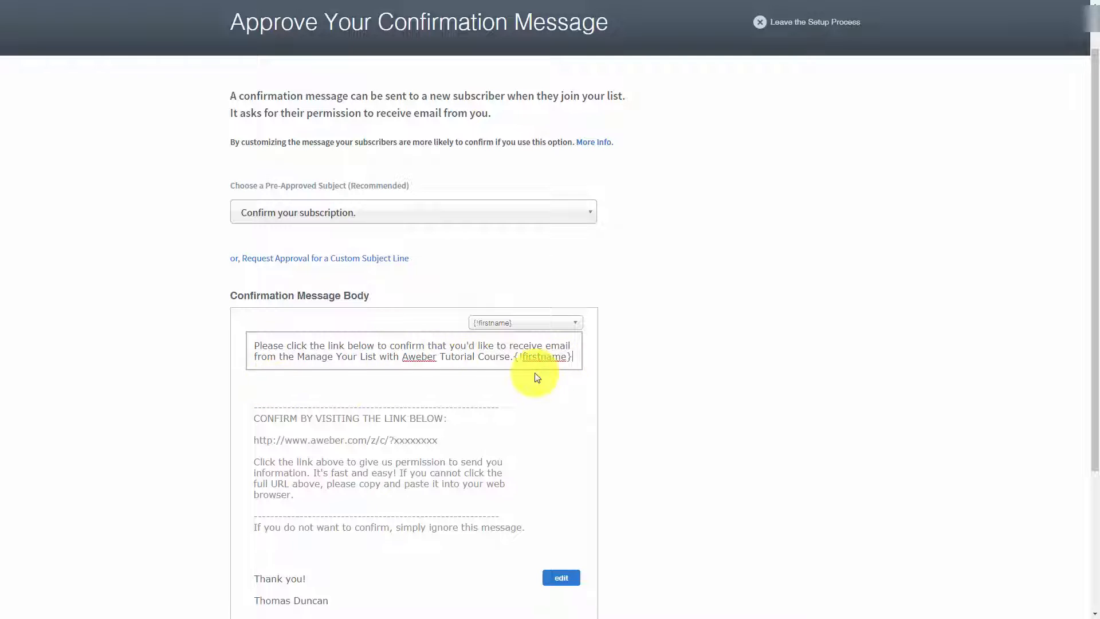
Step: Try the {!firstname_fix} personalization at the start of the opening text and delete it again
click(550, 322)
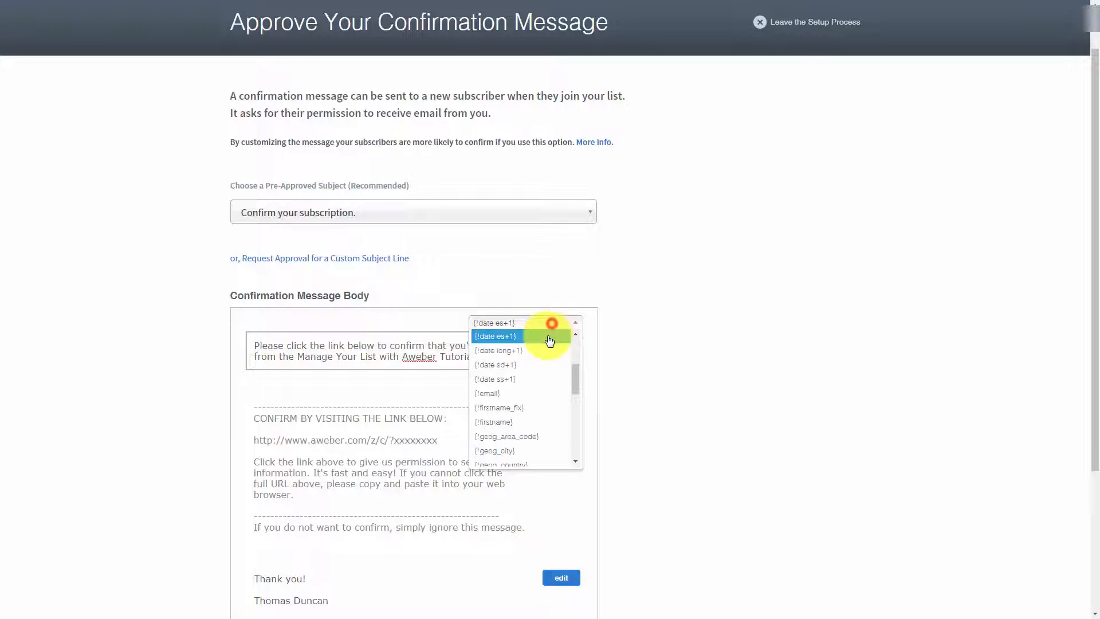
click(536, 409)
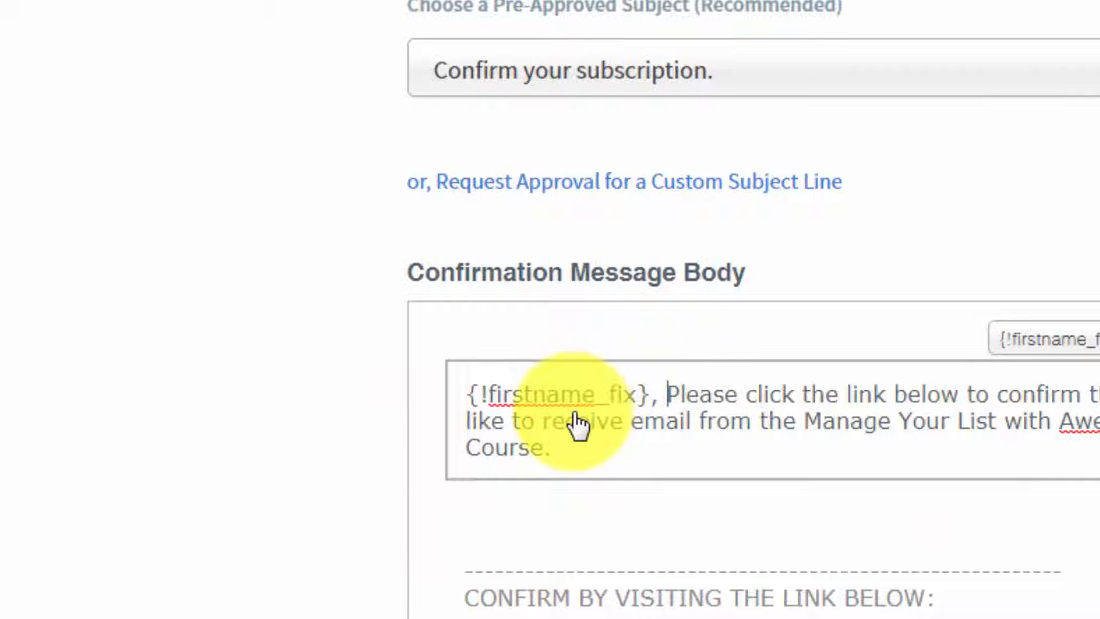
click(667, 395)
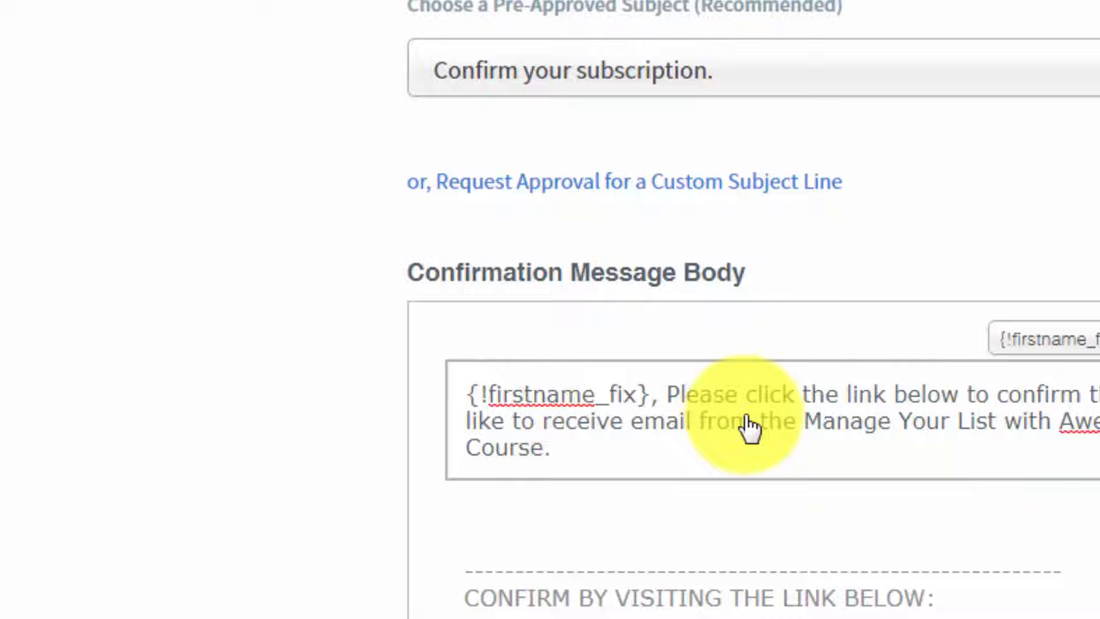
key(BackSpace)
key(BackSpace)
key(BackSpace)
key(BackSpace)
key(BackSpace)
key(BackSpace)
key(BackSpace)
key(BackSpace)
key(BackSpace)
key(BackSpace)
key(BackSpace)
key(BackSpace)
key(BackSpace)
key(BackSpace)
key(BackSpace)
key(BackSpace)
key(BackSpace)
key(BackSpace)
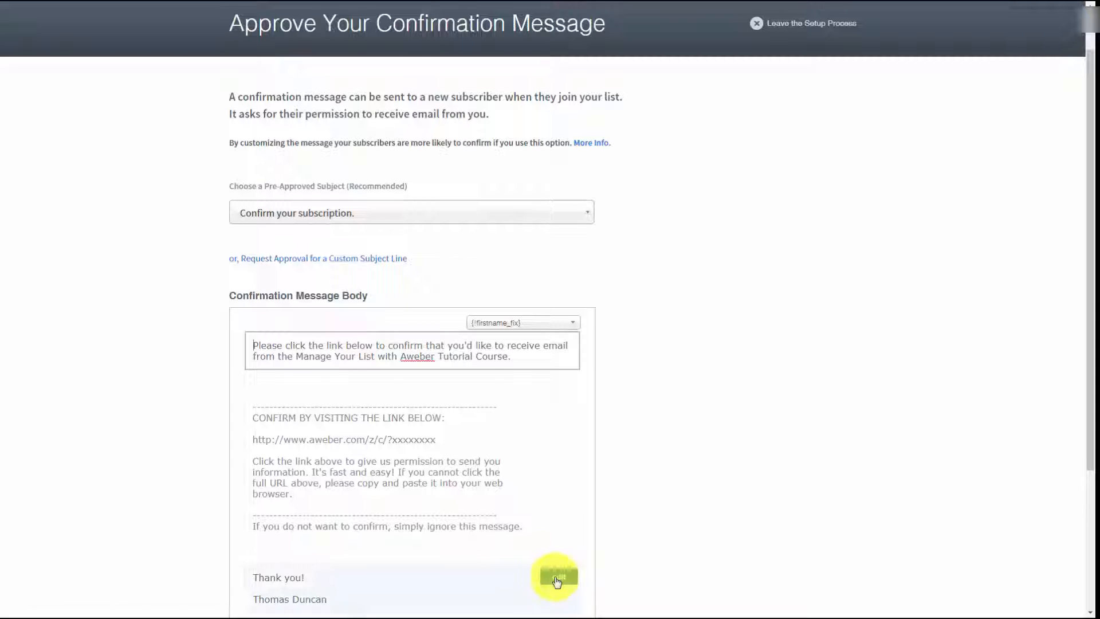
Step: Edit the confirmation message's sign-off, removing the blank line above the sender's name and adding "CEO TD Enterprises" below it
click(558, 576)
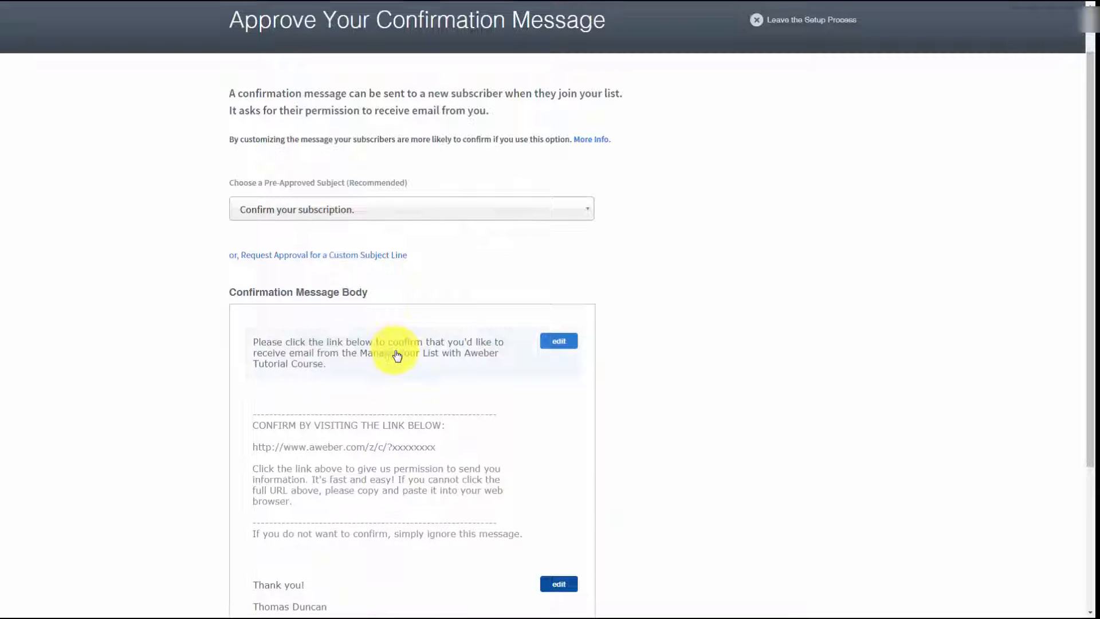
scroll(395, 355, down, 3)
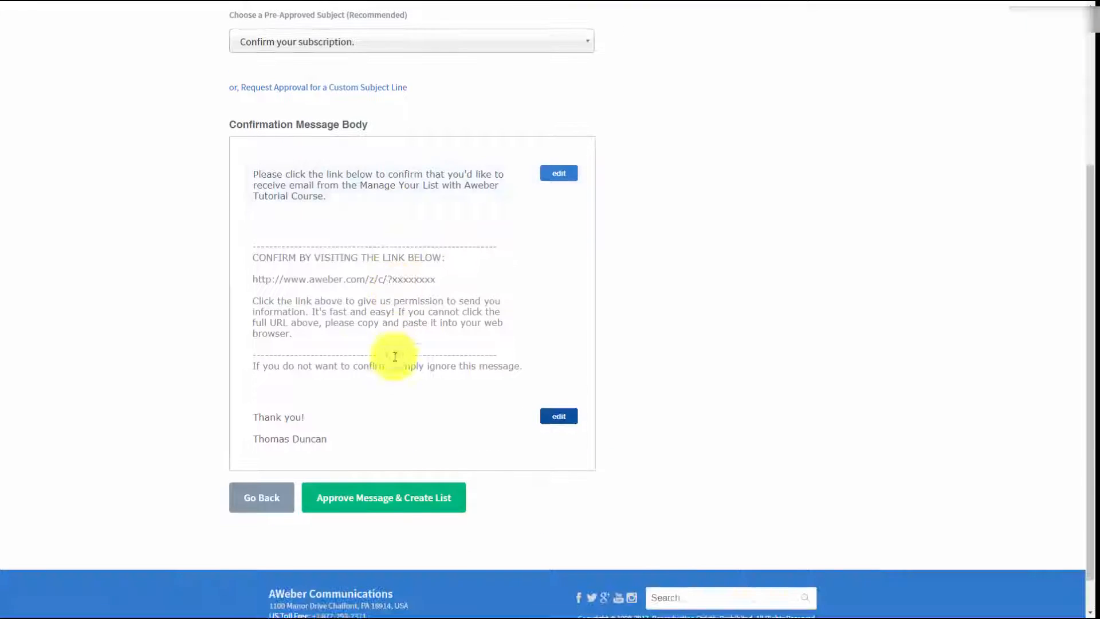
click(543, 424)
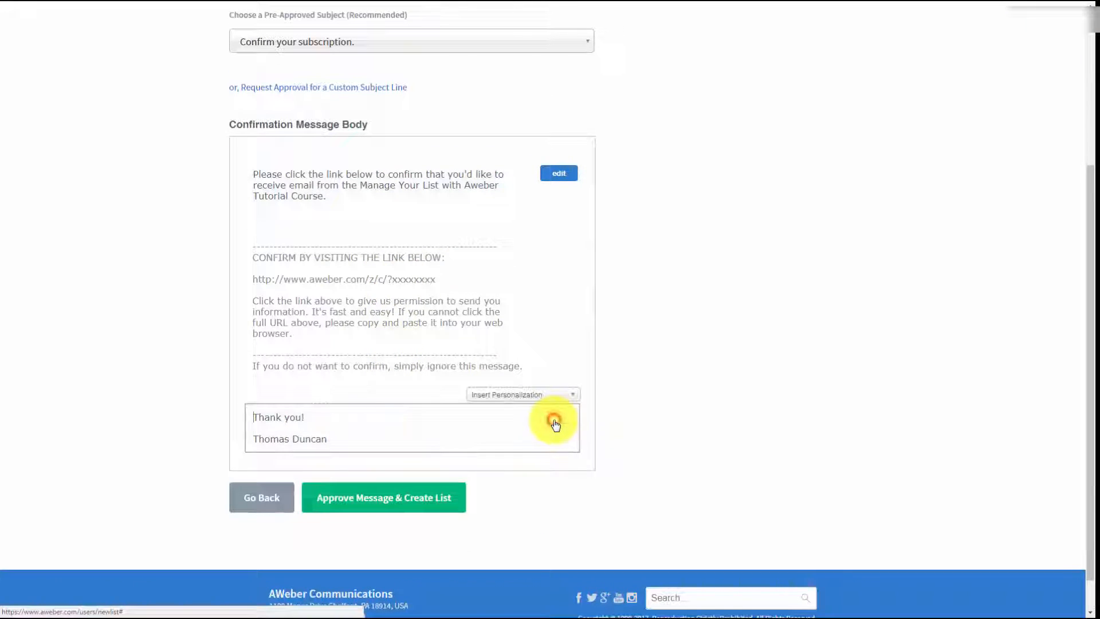
click(269, 429)
key(BackSpace)
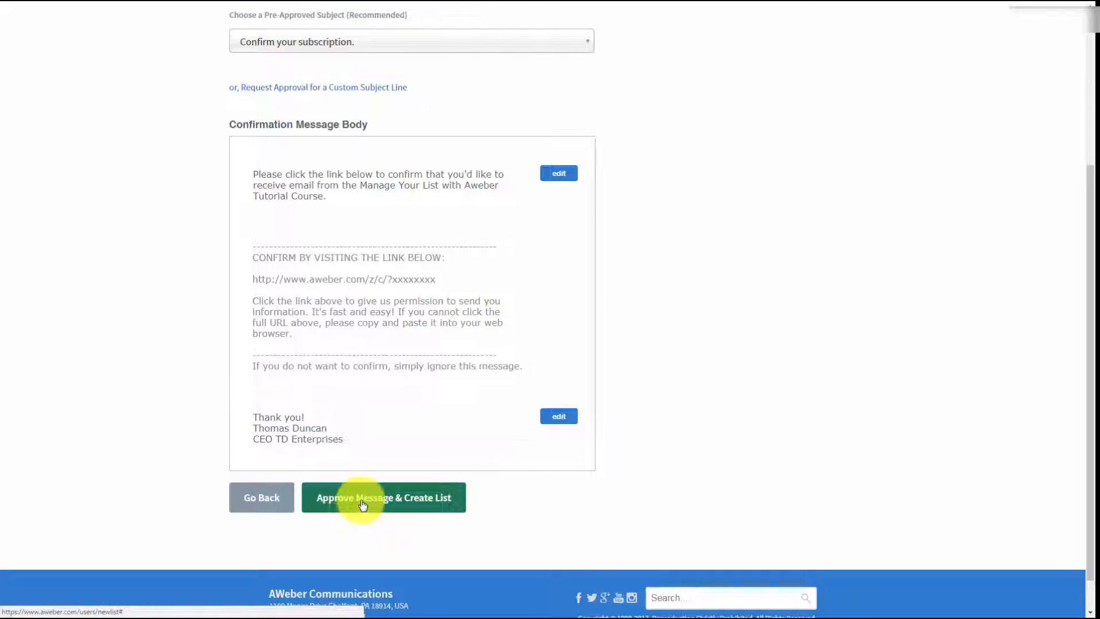
Step: Review the finished confirmation message, approve it and create the list
scroll(459, 460, up, 2)
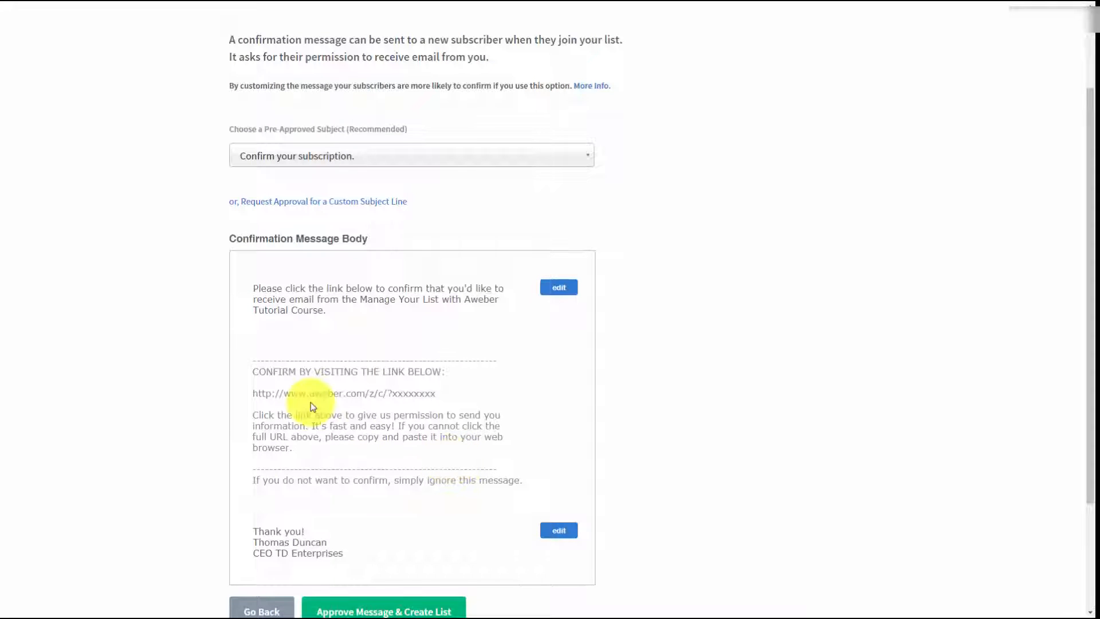
scroll(310, 402, down, 1)
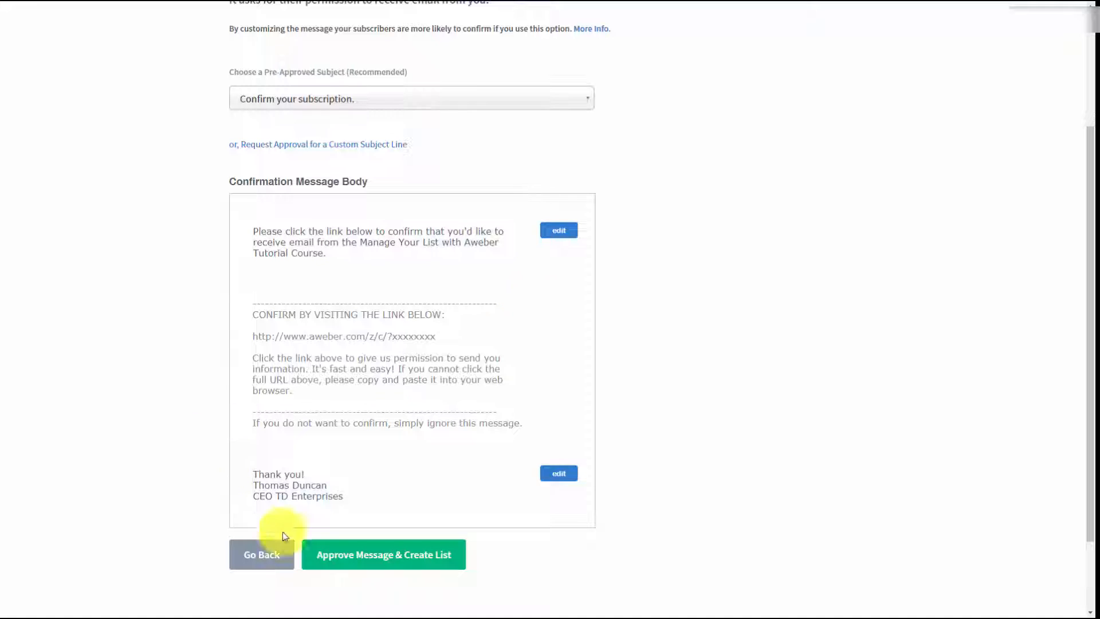
click(343, 558)
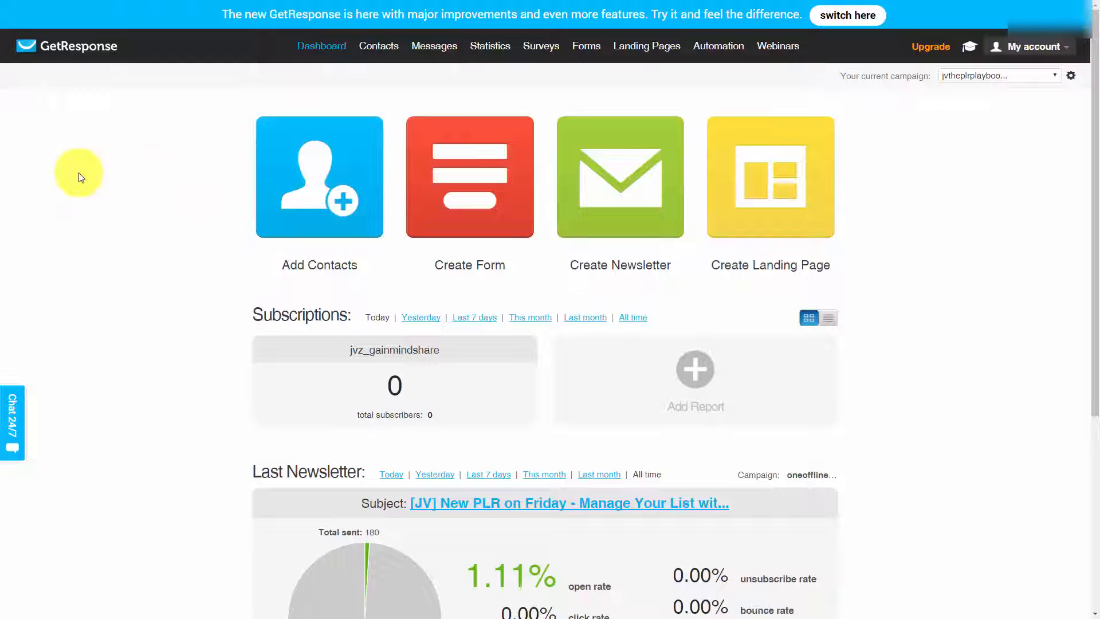
Step: Search the GetResponse contacts for all subscribers of the jvtheplrplaybook campaign
mouse_move(373, 51)
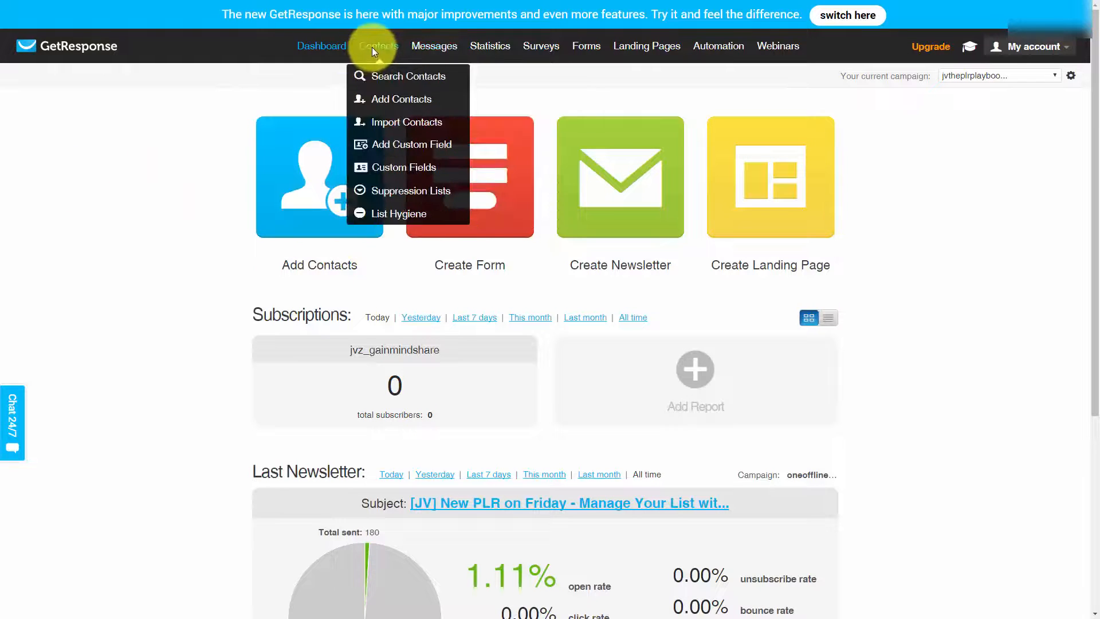
click(386, 78)
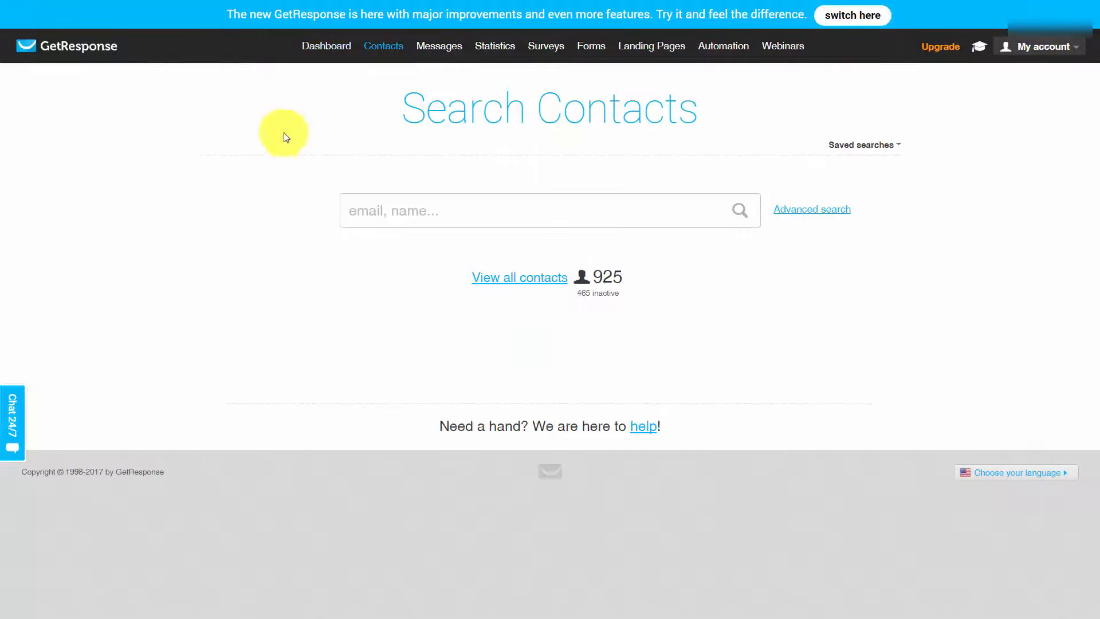
click(500, 279)
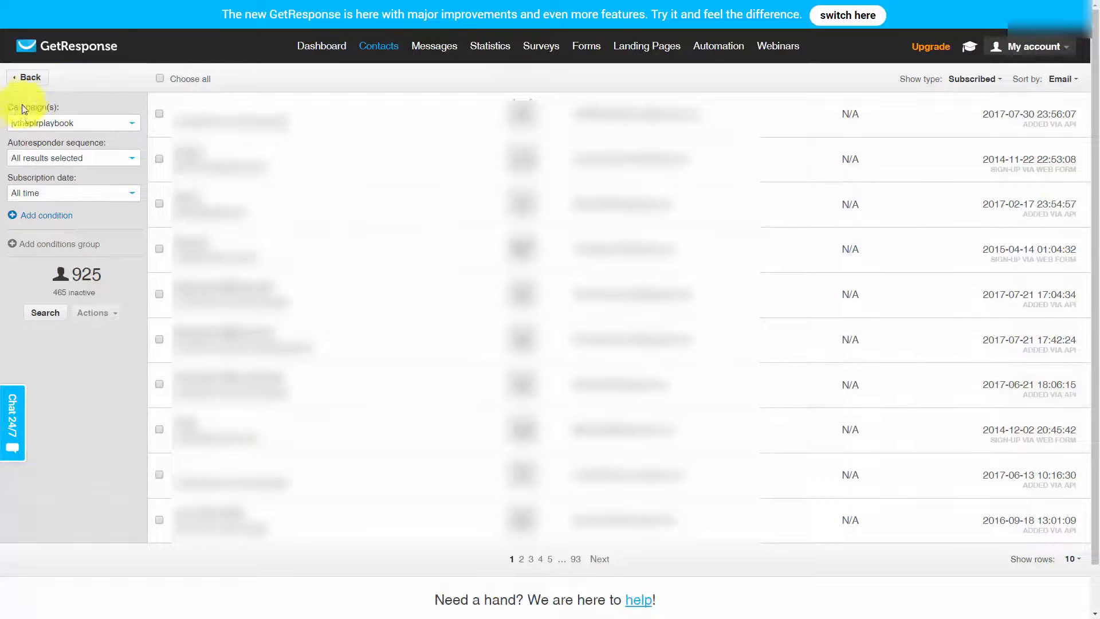
click(44, 314)
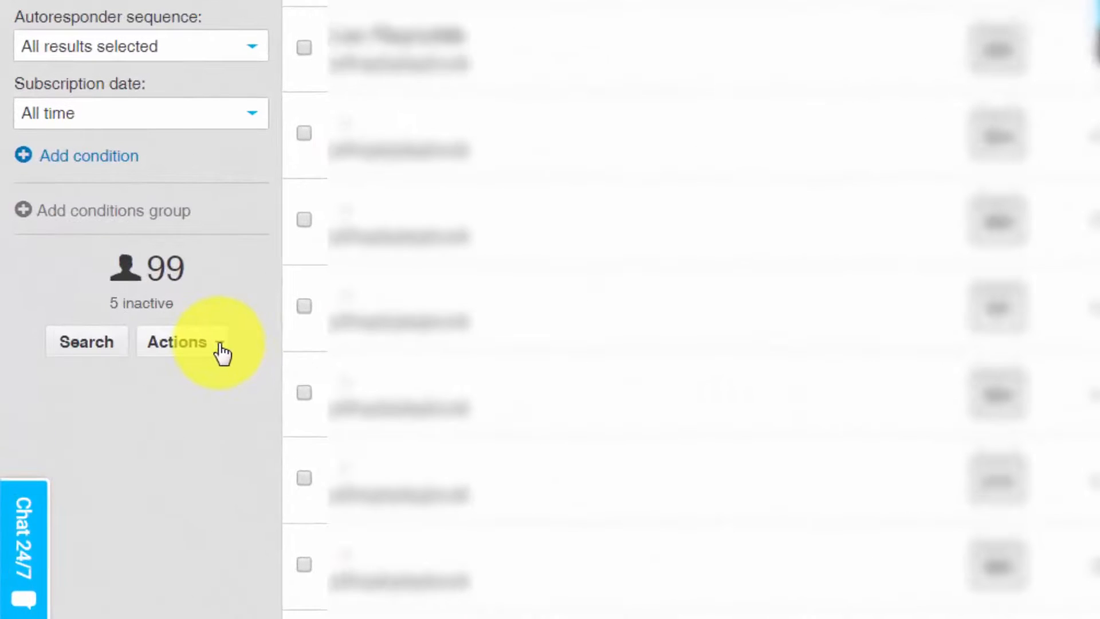
Step: Export the contacts found as a CSV file named "listfromgetresponse"
click(222, 353)
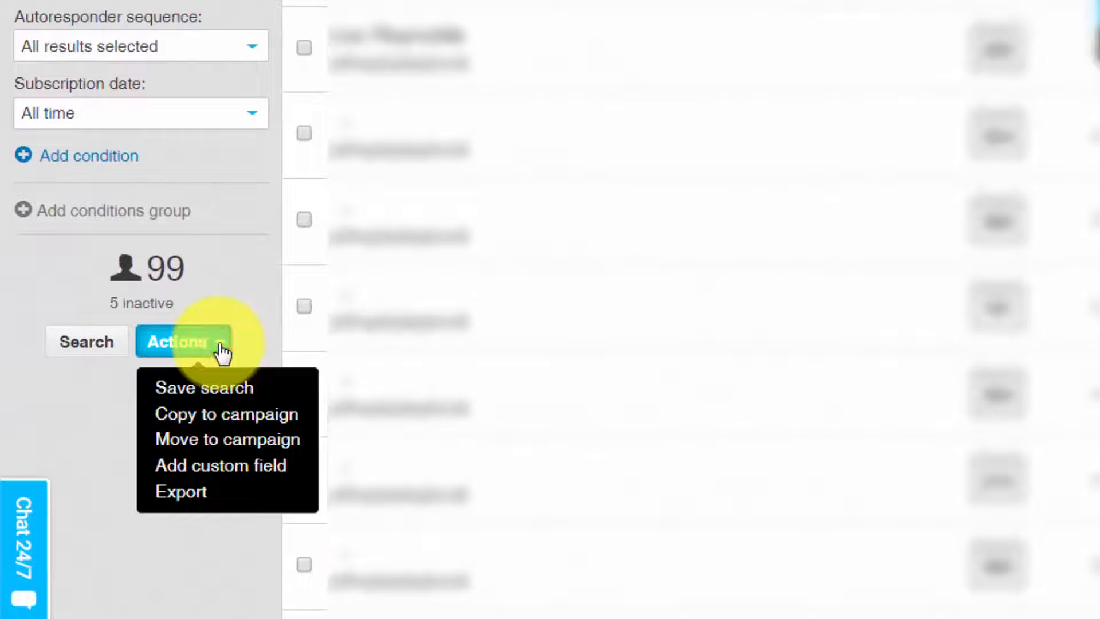
click(177, 493)
text(listfromgetresponse)
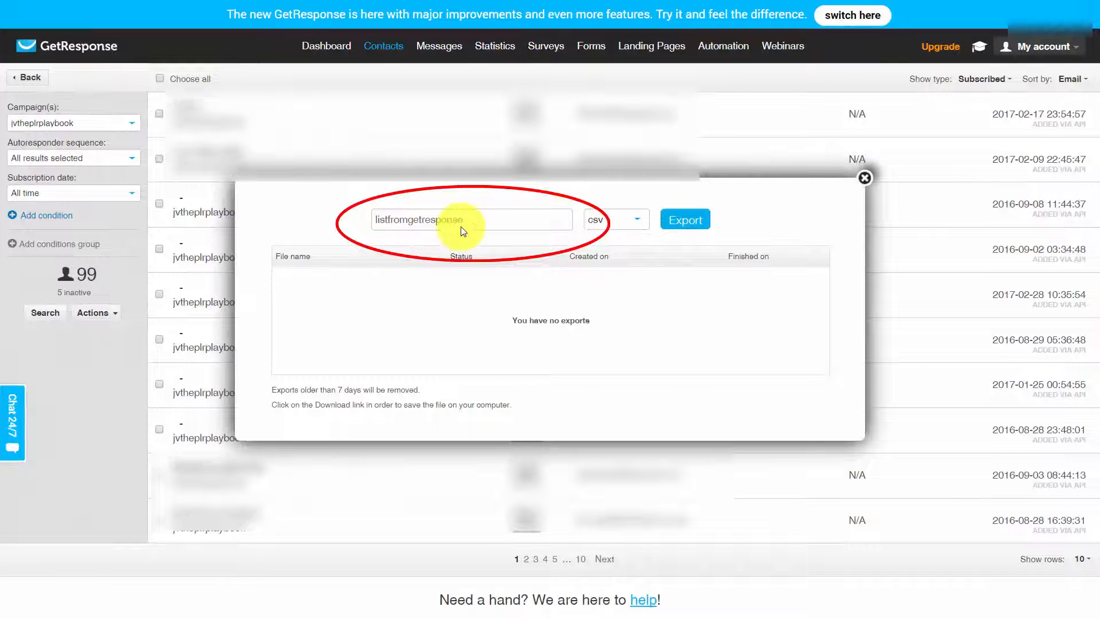
click(676, 226)
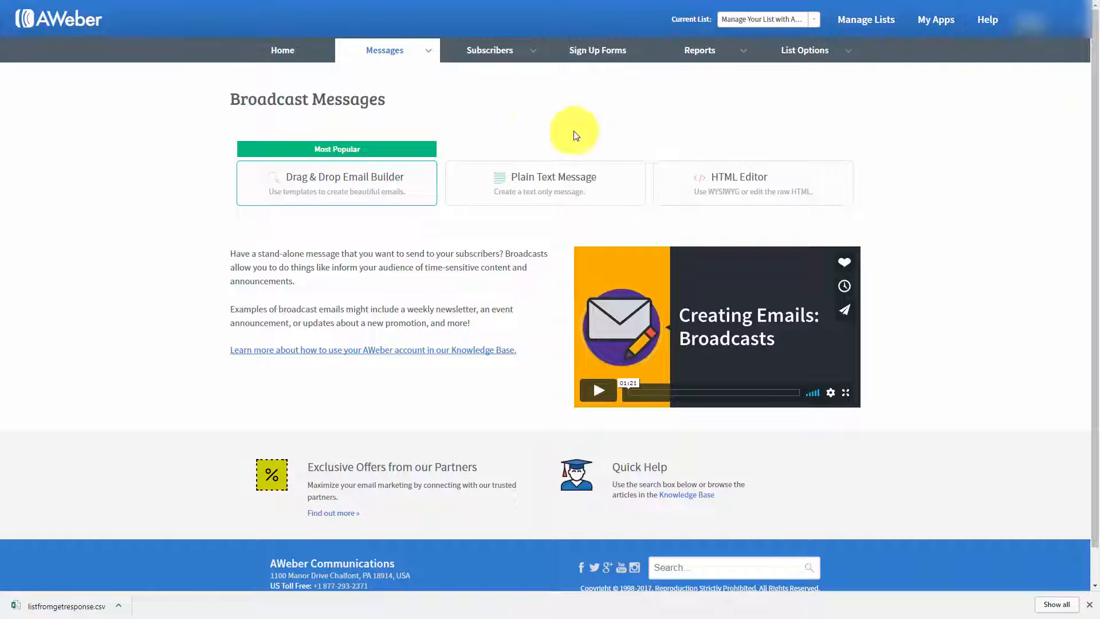
Step: Switch to AWeber, start an import of more than 10 subscribers and accept the mapping of the name and email fields
mouse_move(524, 49)
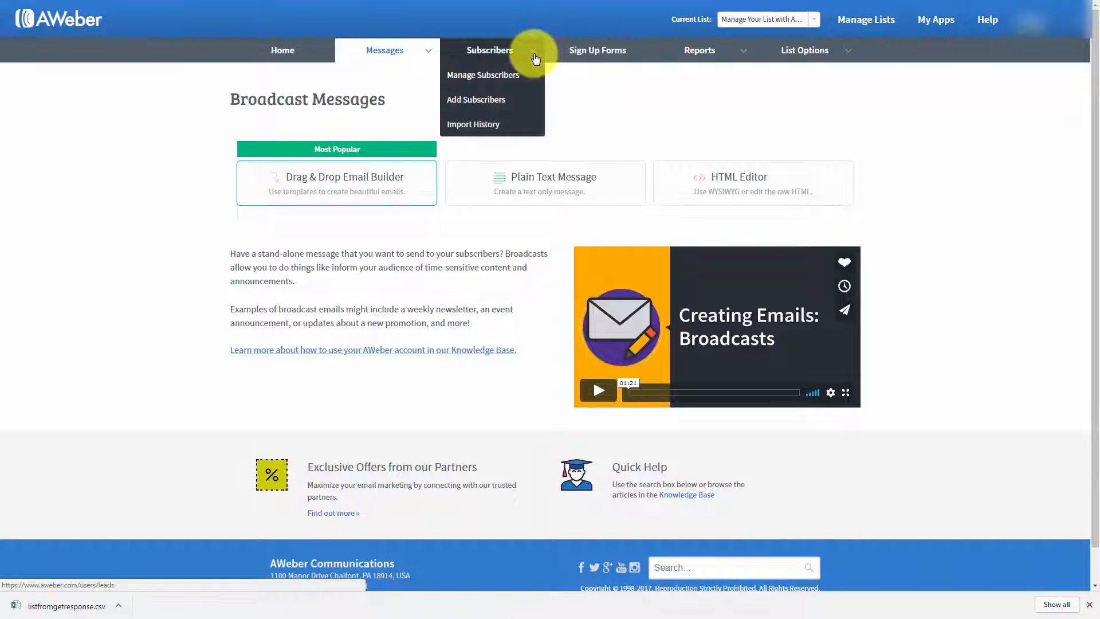
click(475, 101)
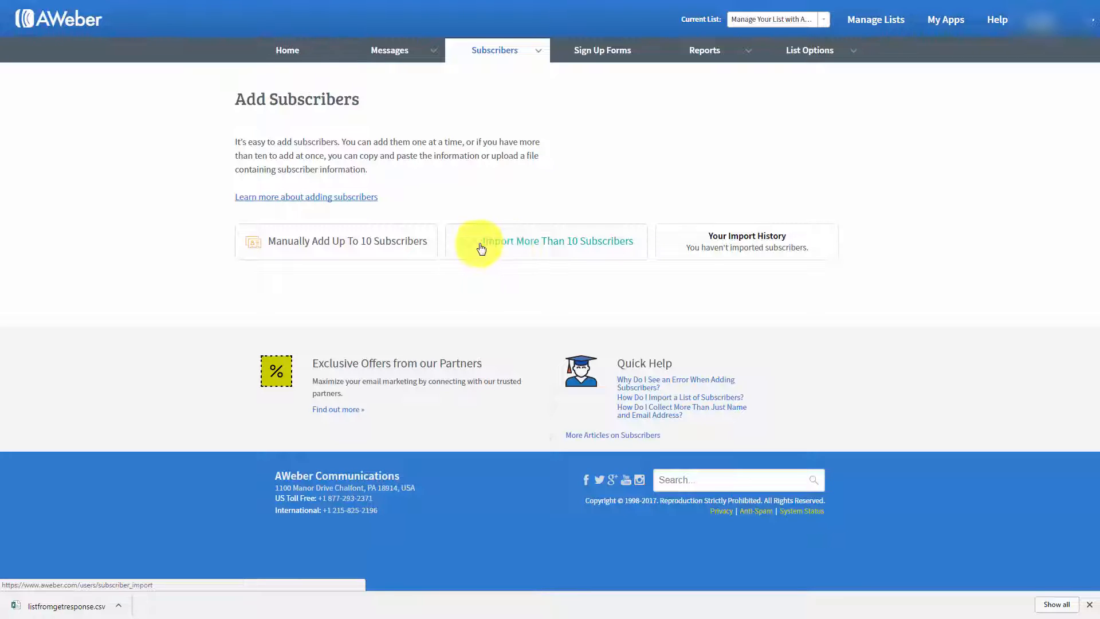
click(513, 246)
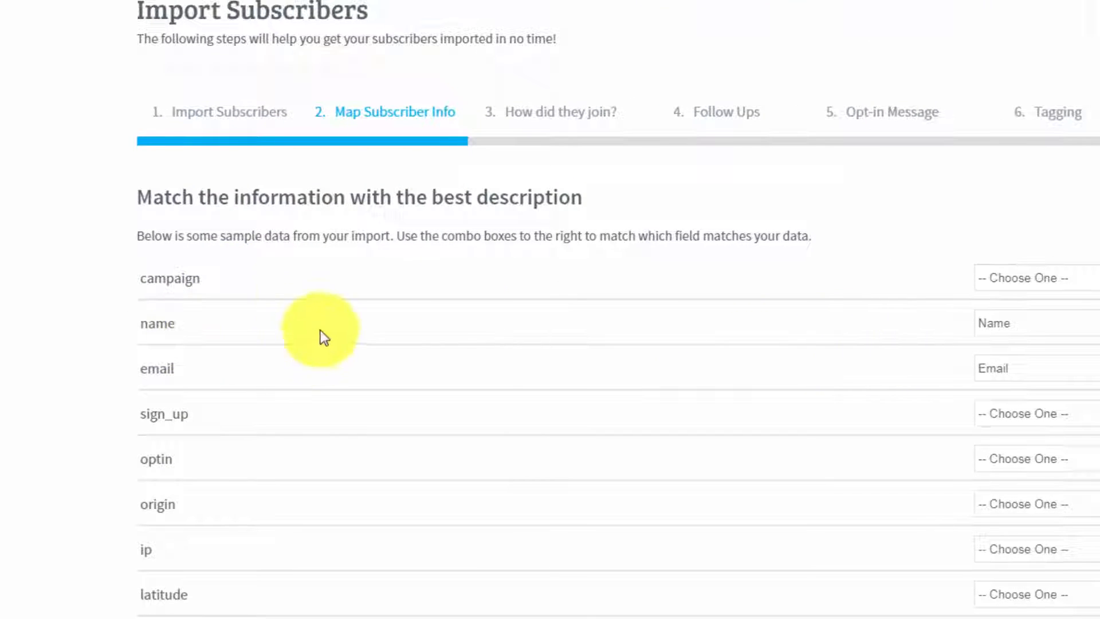
click(917, 355)
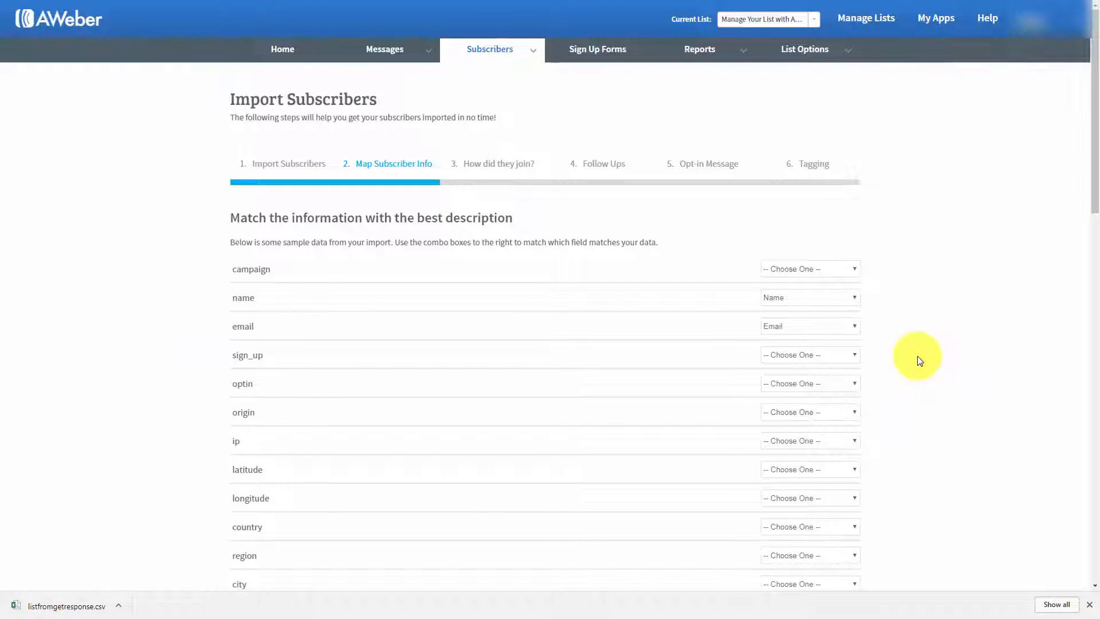
scroll(916, 356, down, 15)
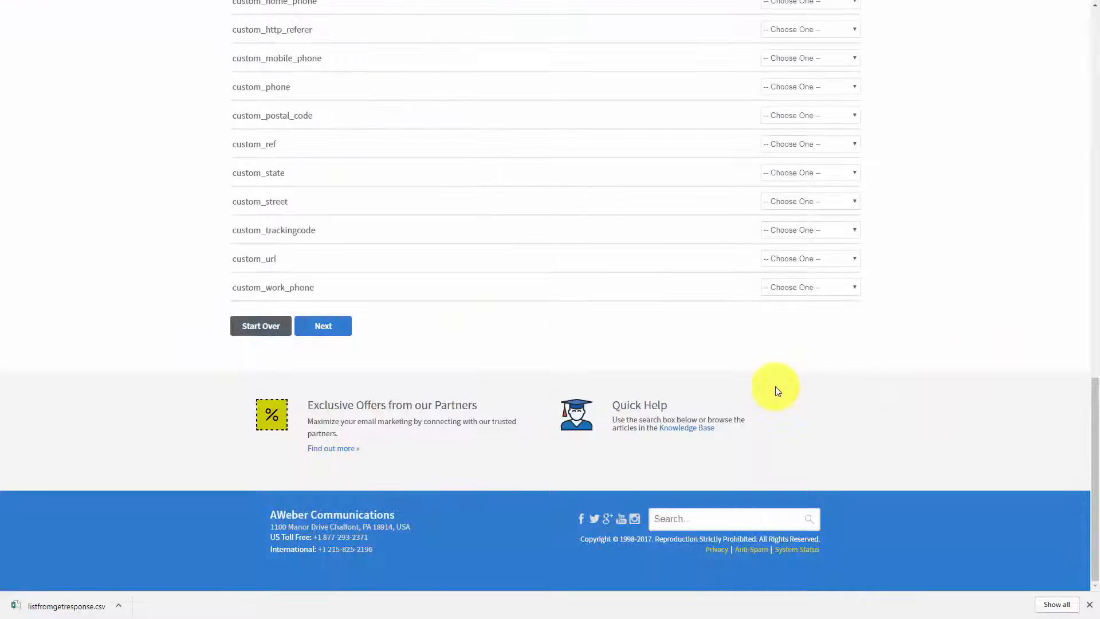
click(314, 330)
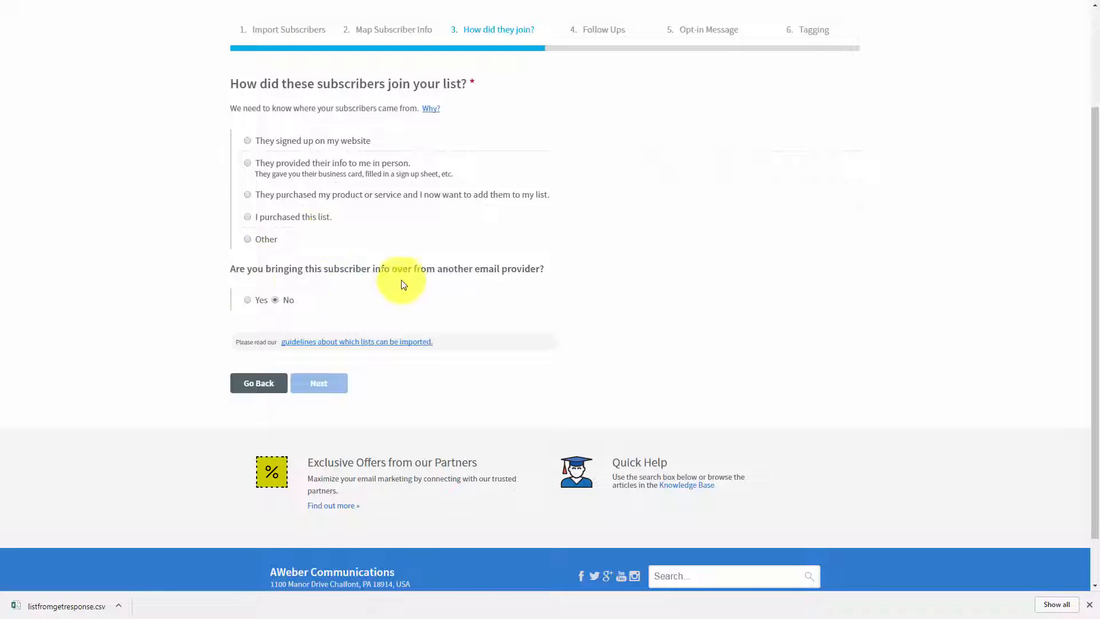
Step: Declare that the subscribers come from another email provider, GetResponse, and choose Other for how they joined, ready to describe it
click(248, 300)
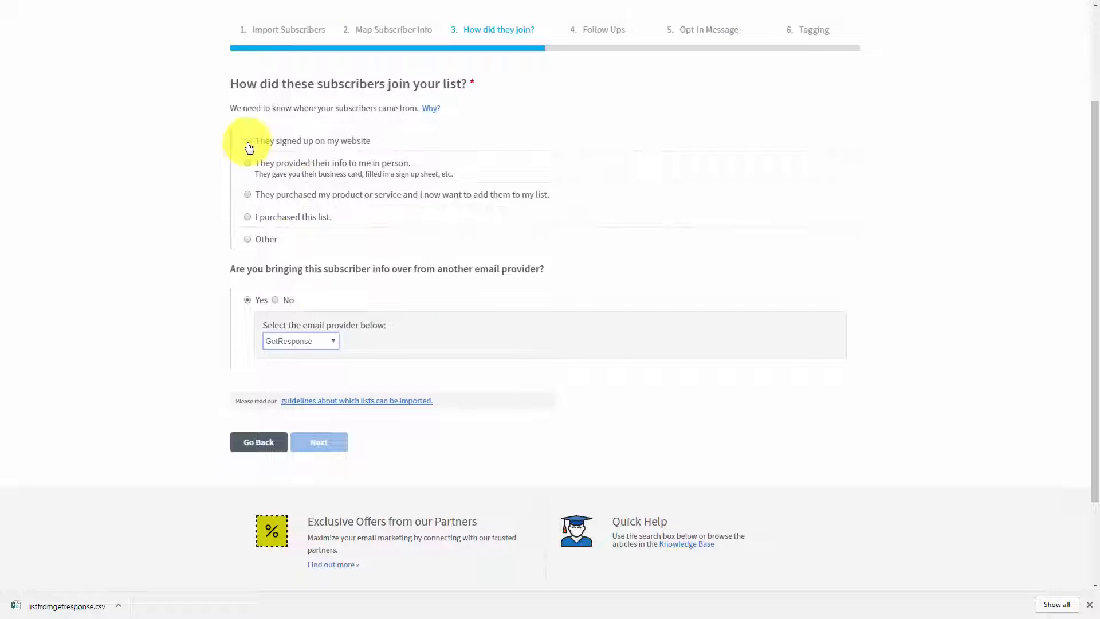
click(248, 141)
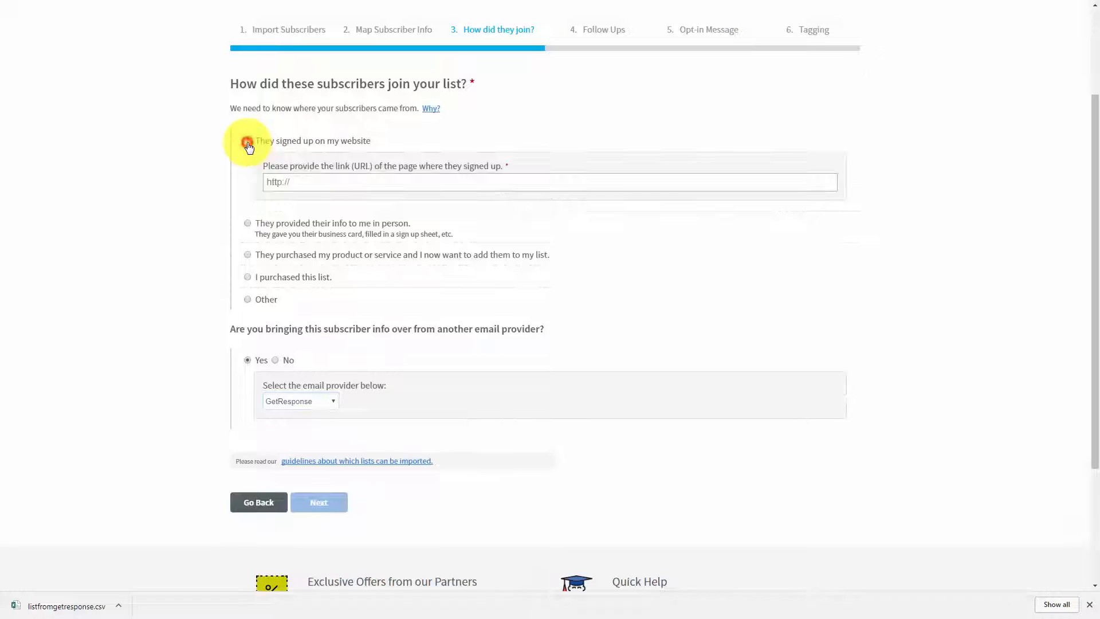
click(560, 304)
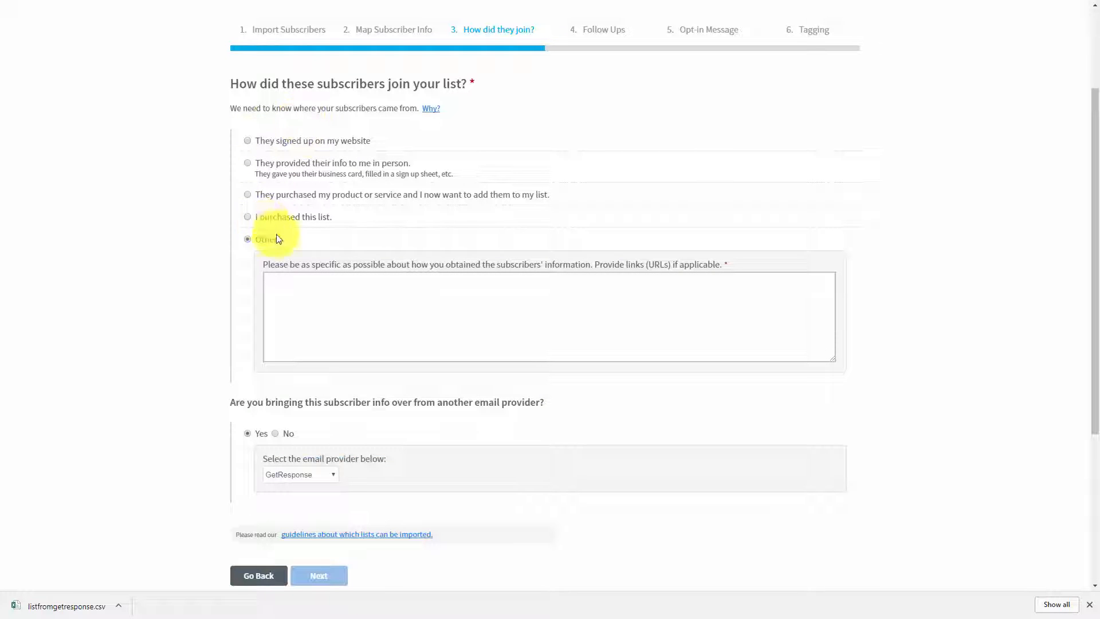
click(308, 296)
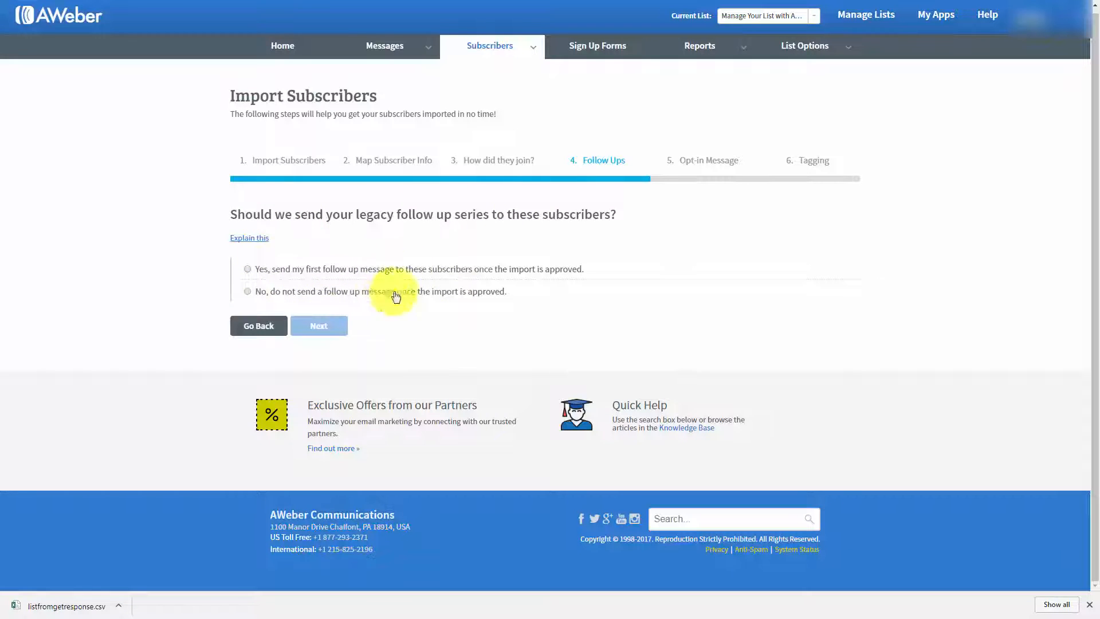
Step: Set the import to send no follow up message and not ask subscribers to opt in to the list again
click(250, 295)
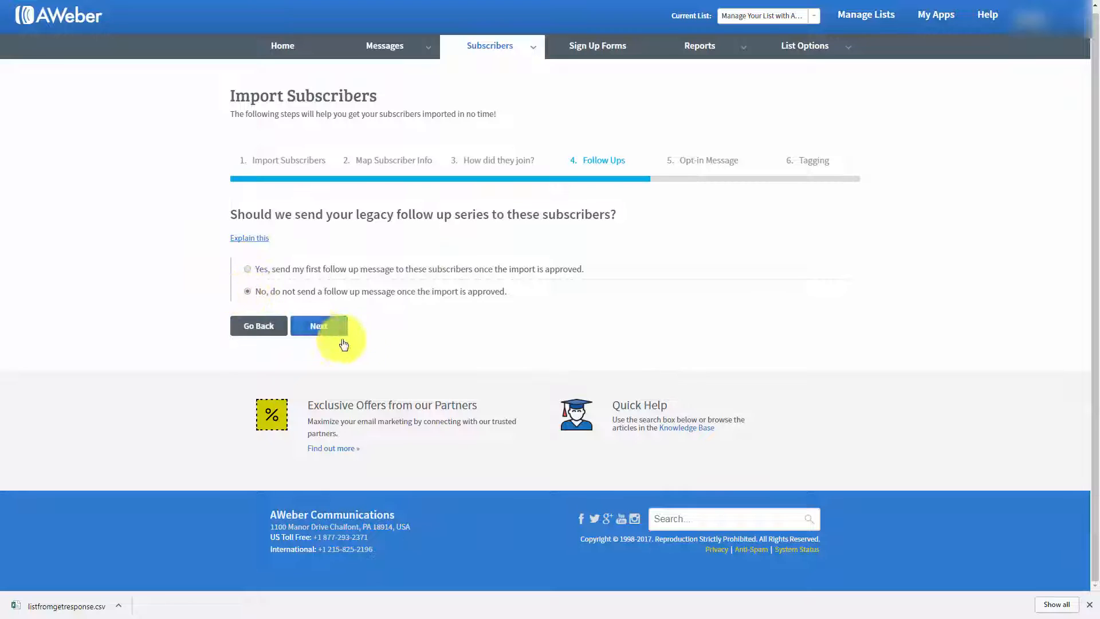
click(337, 329)
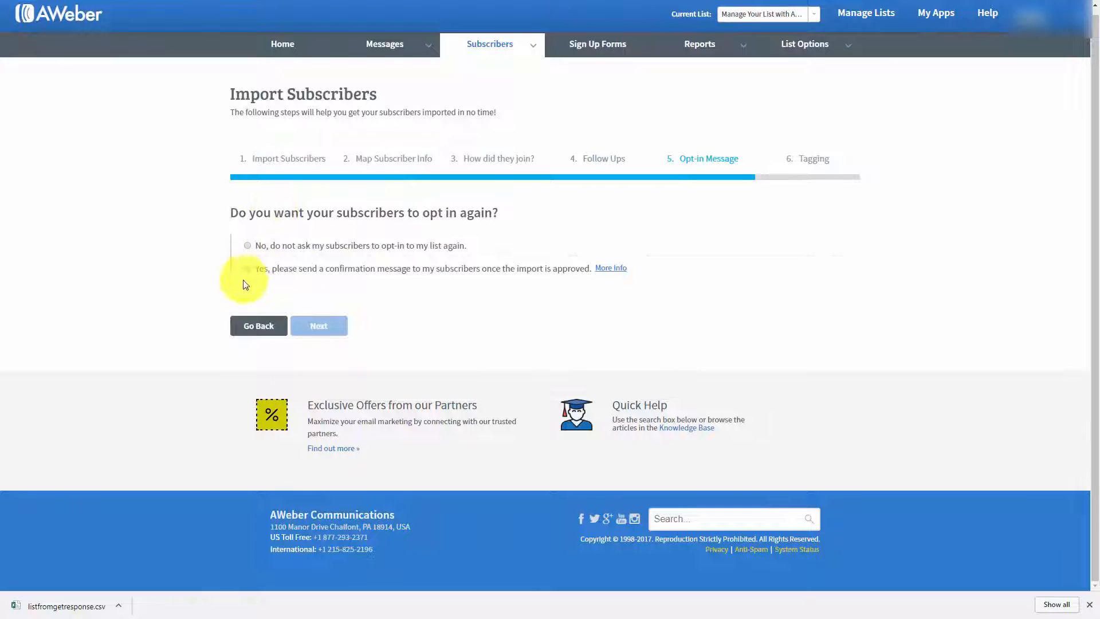
click(249, 247)
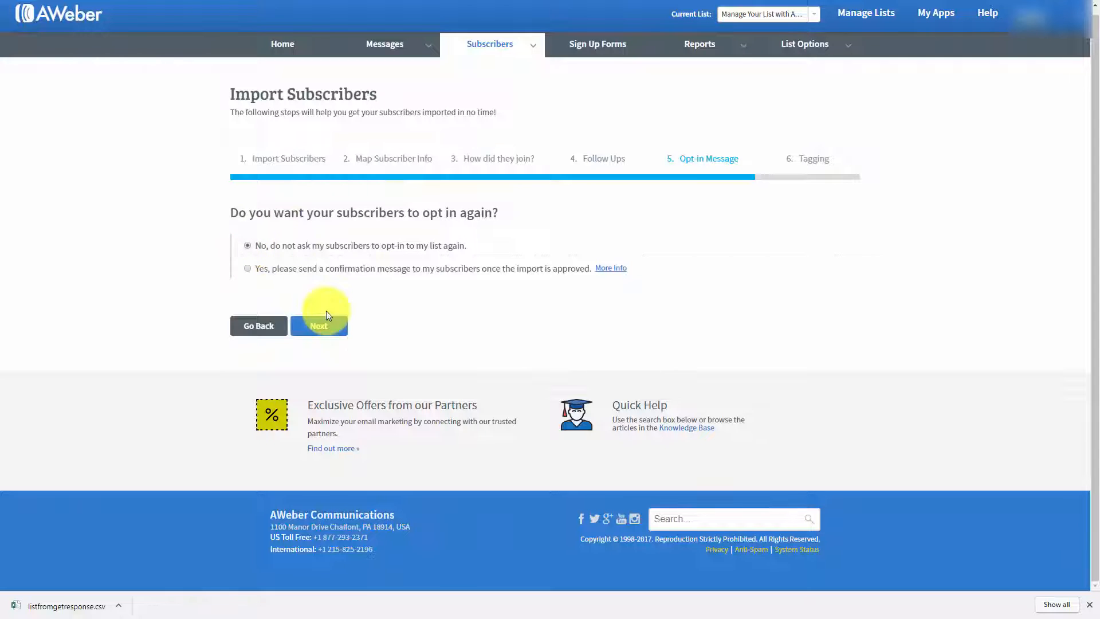
click(317, 327)
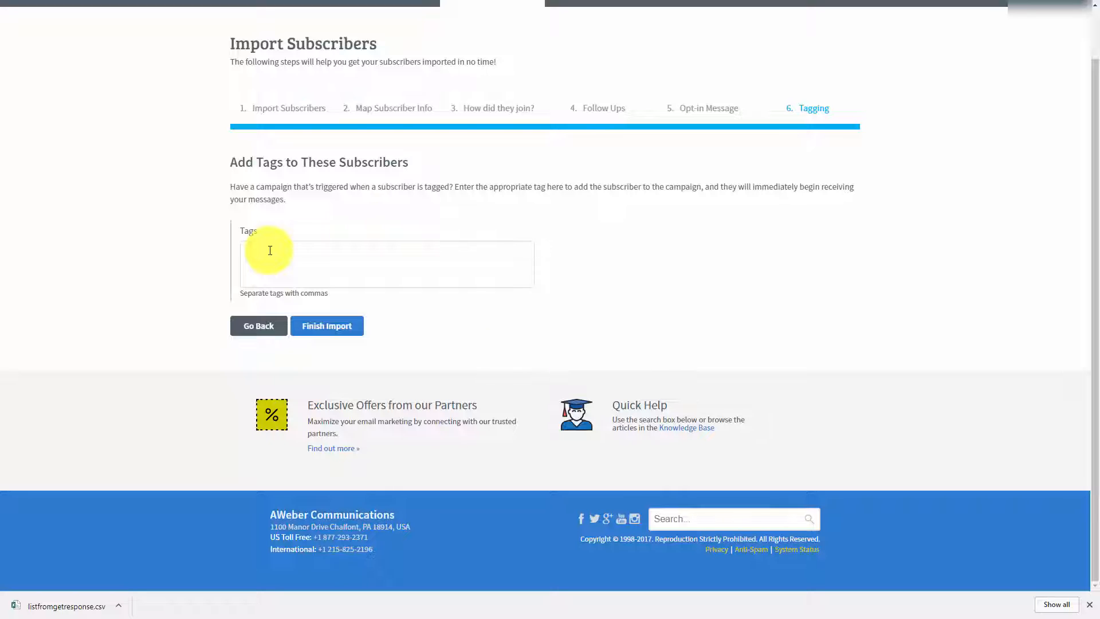
Step: Finish the import with the tag "affiliate" and open the import's breakdown from the import history
text(affiliate)
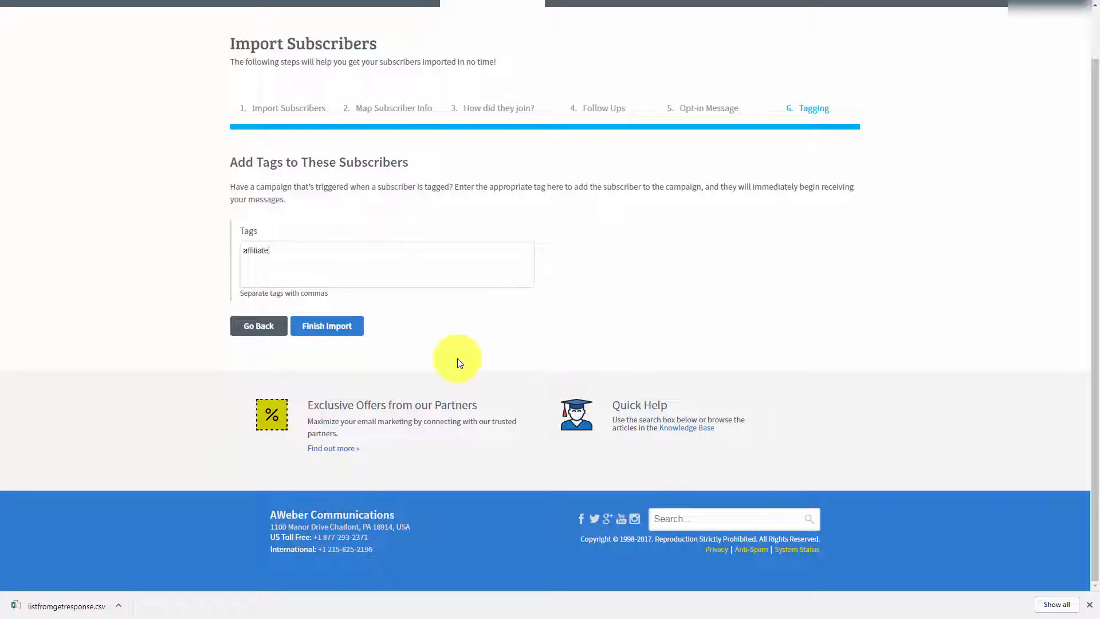
click(325, 326)
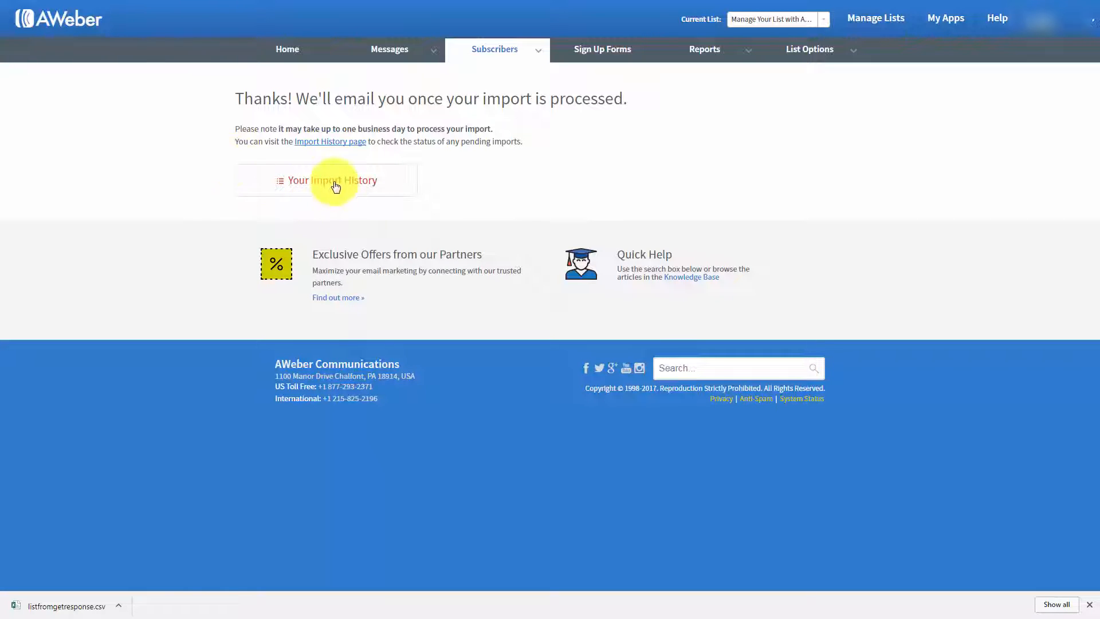
click(331, 146)
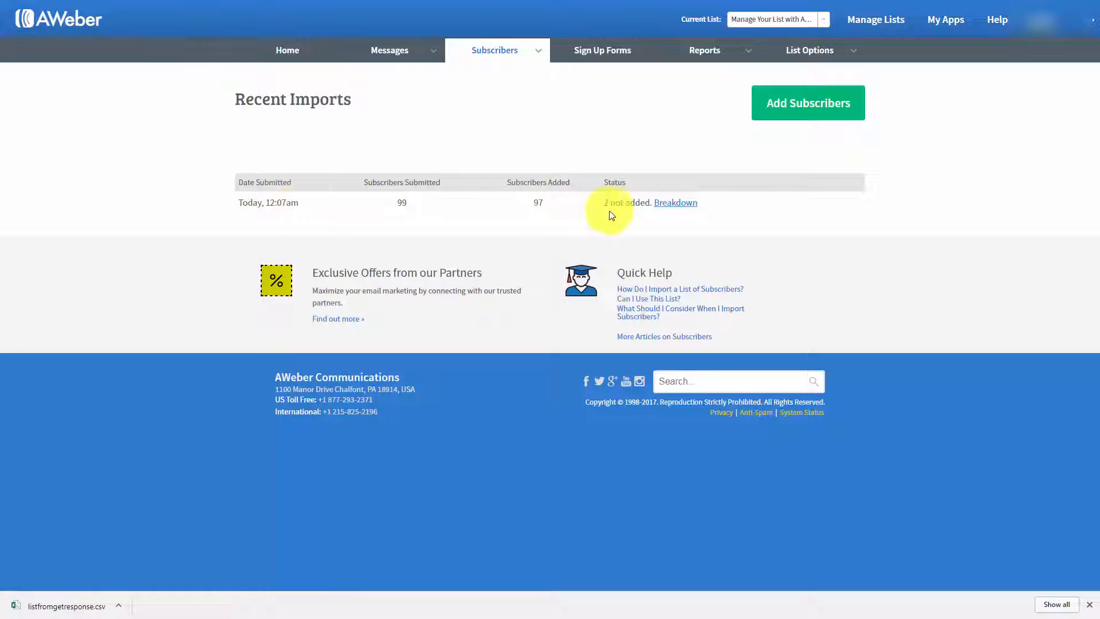
click(672, 210)
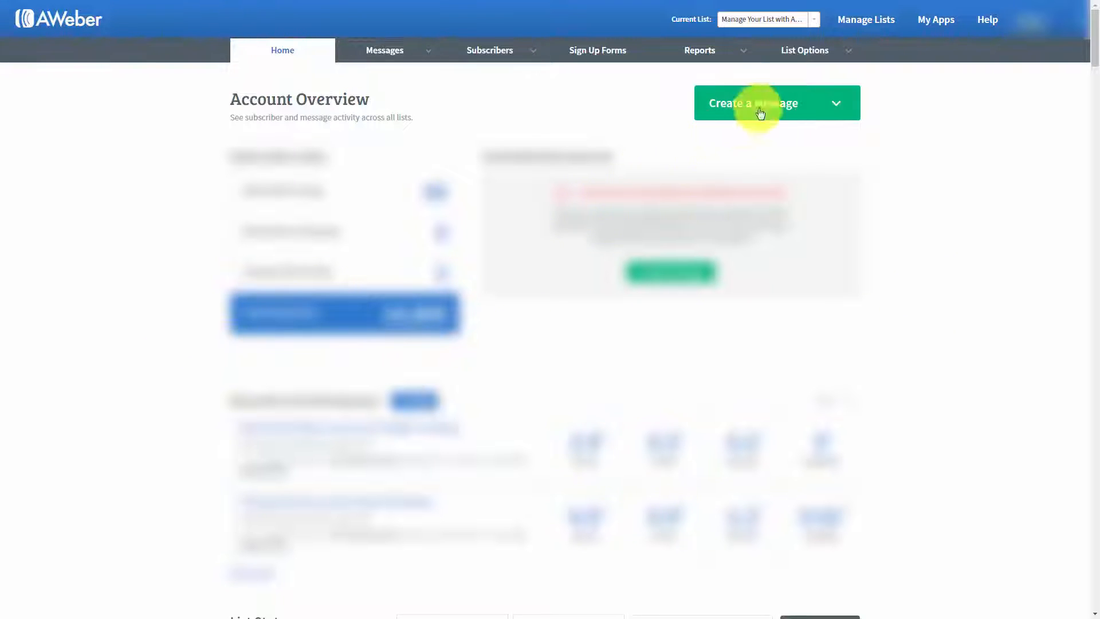
Step: Open the settings of the current AWeber list and examine its list name and unique list ID
mouse_move(821, 59)
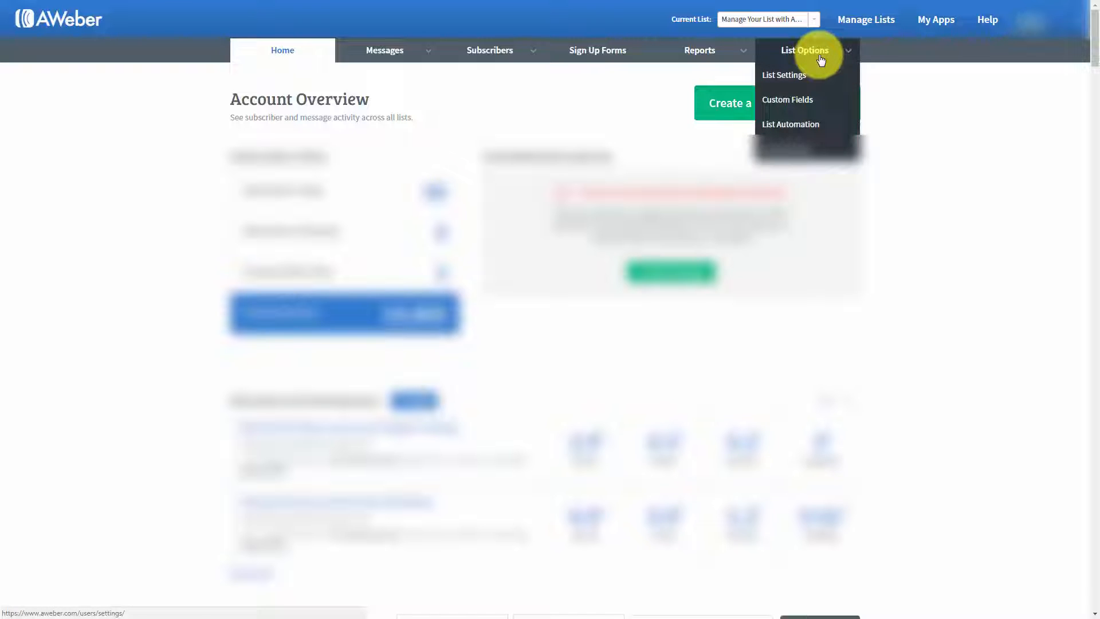
click(784, 78)
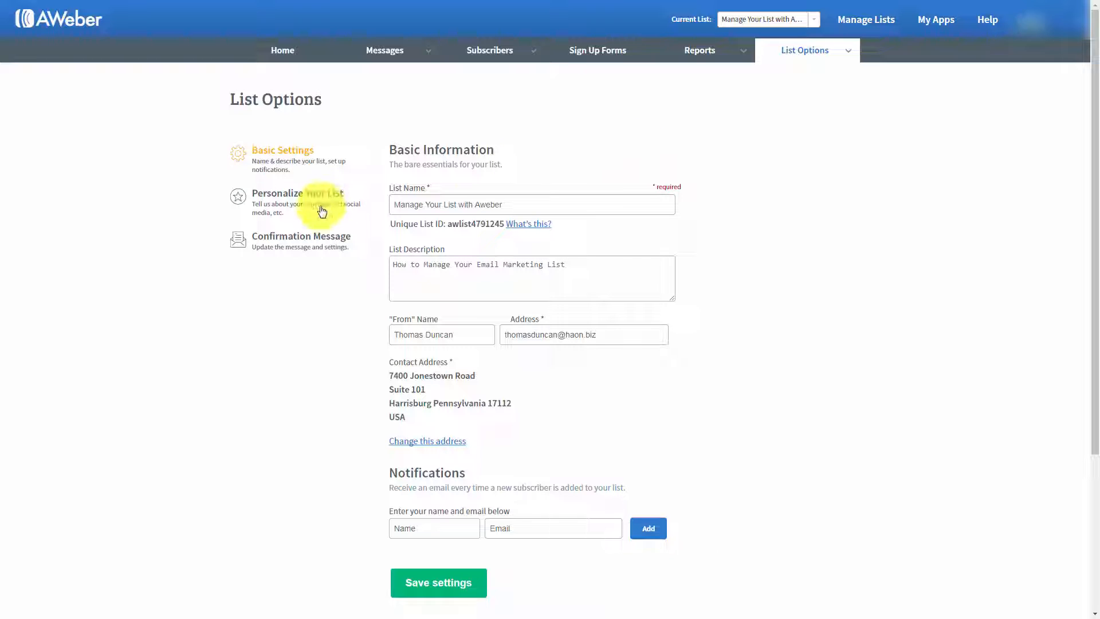
click(394, 206)
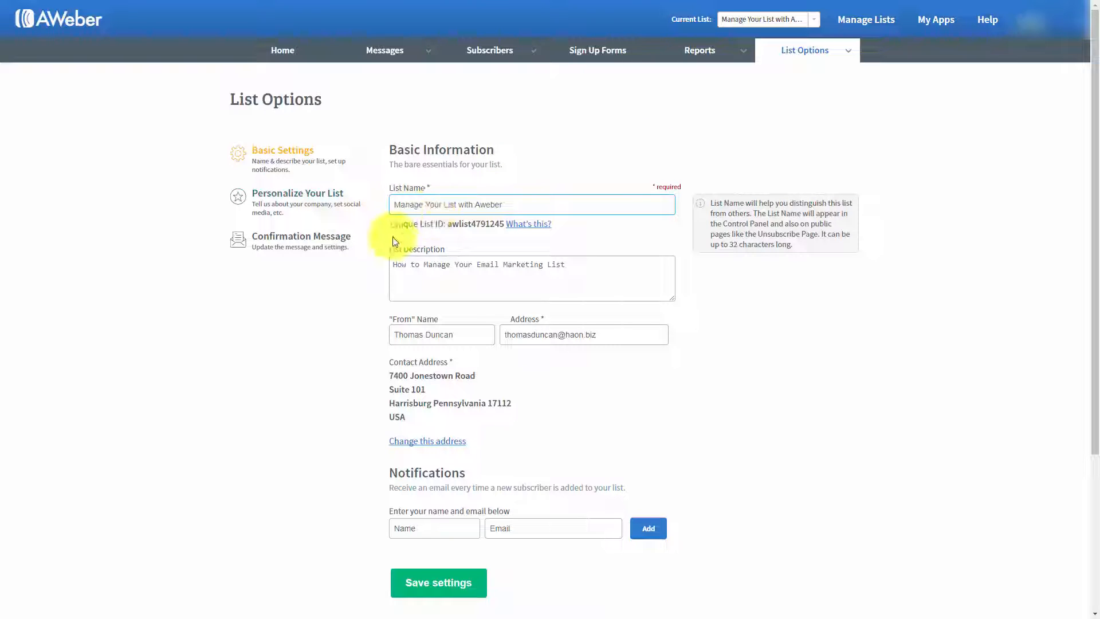
click(369, 228)
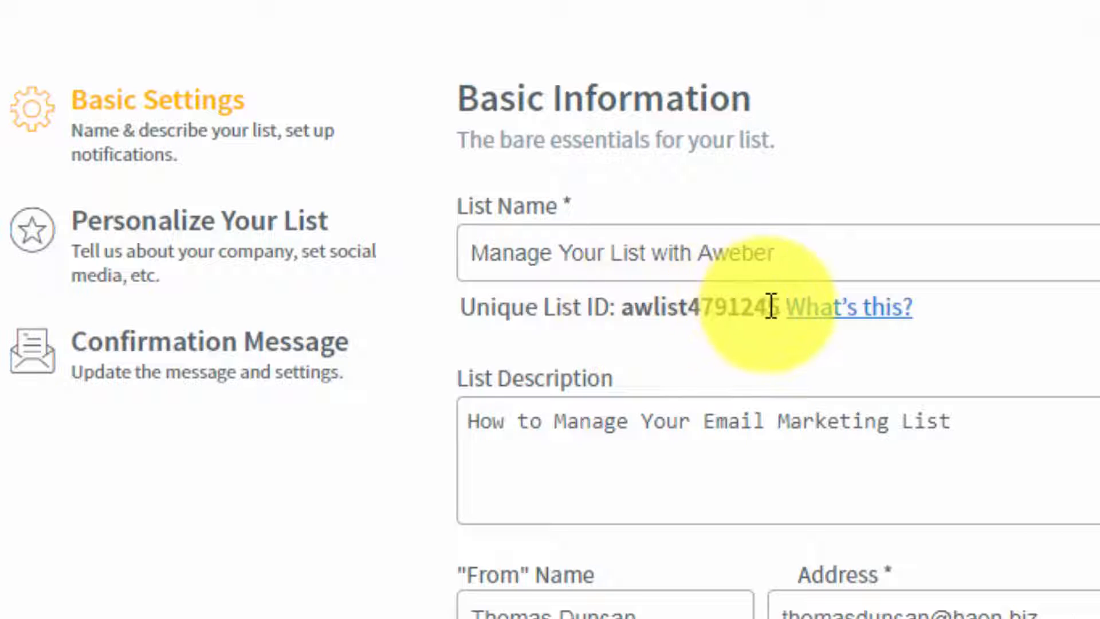
click(625, 309)
drag(626, 310, 777, 312)
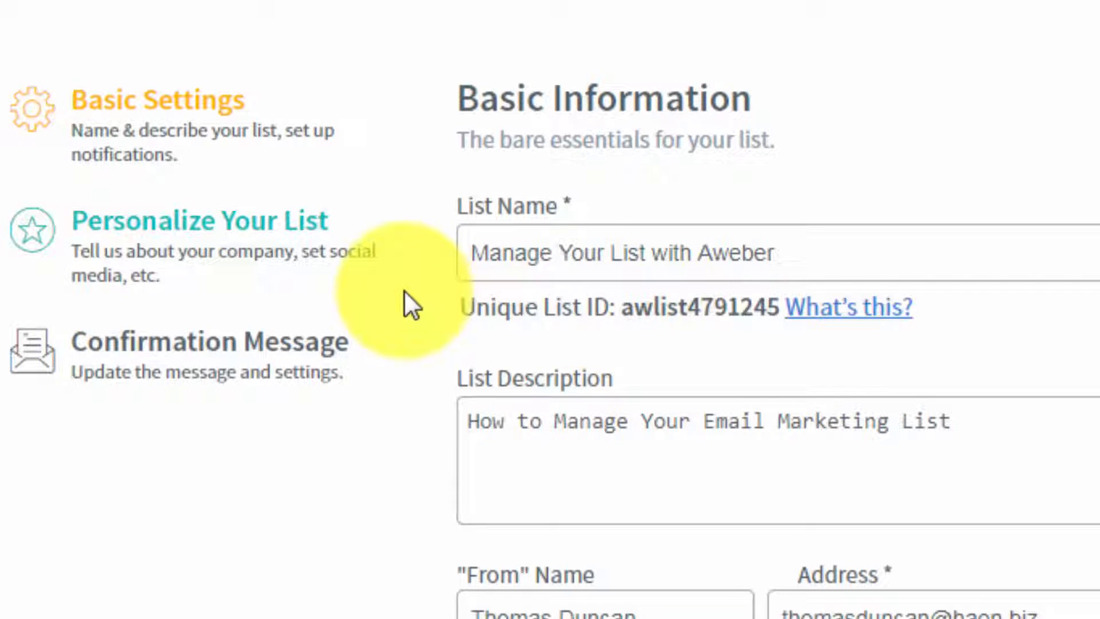
Step: Examine the contact address and the name and email fields for new-subscriber notifications in the list's basic settings
click(645, 613)
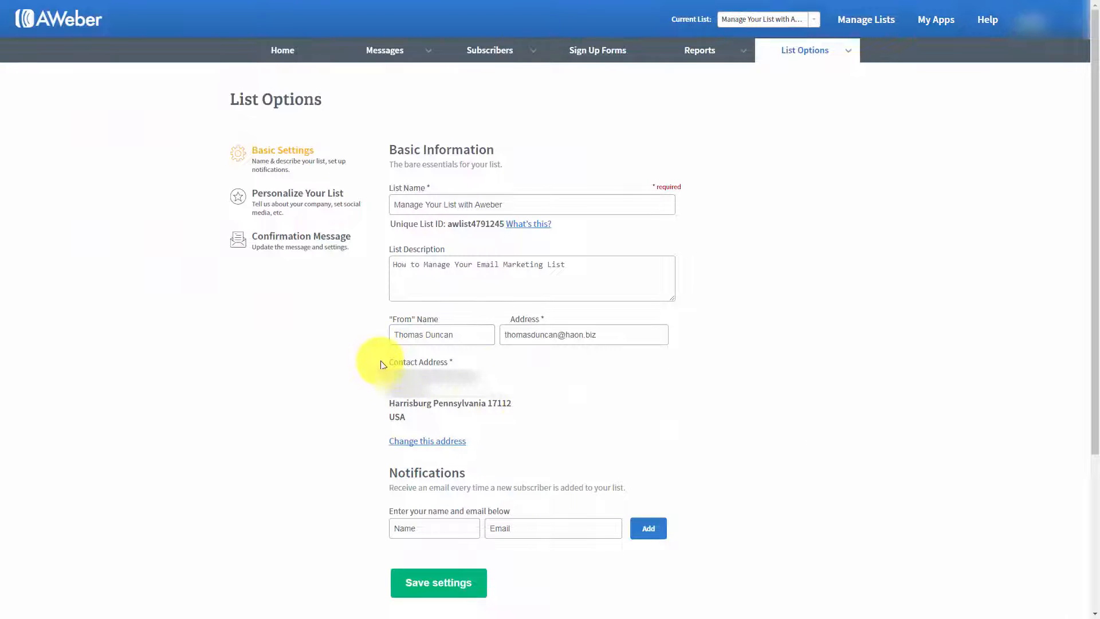
mouse_move(405, 364)
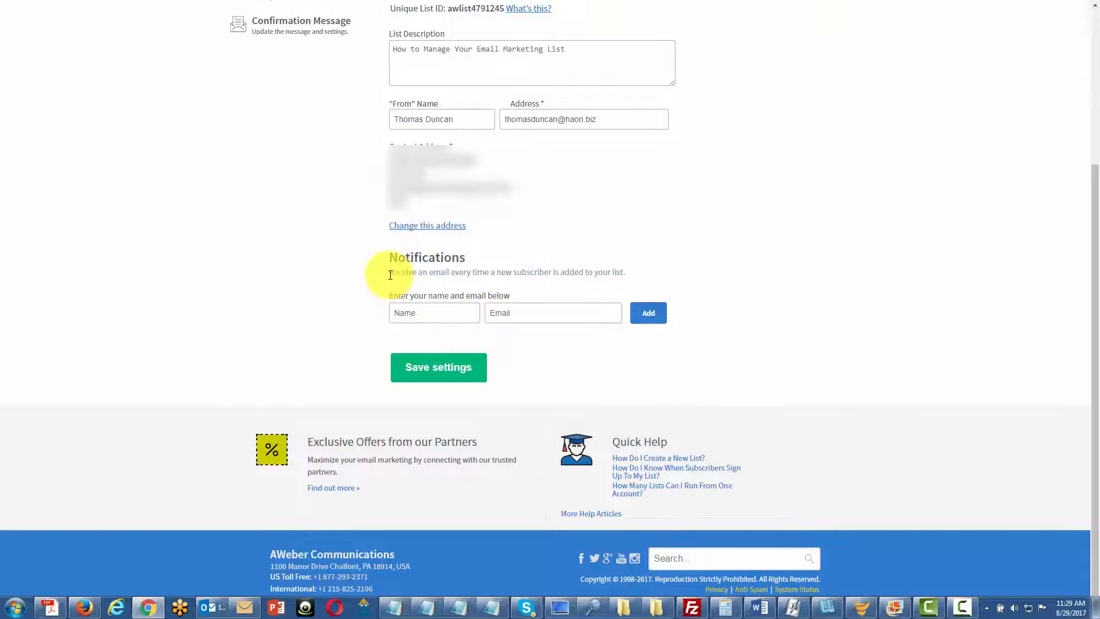
click(408, 310)
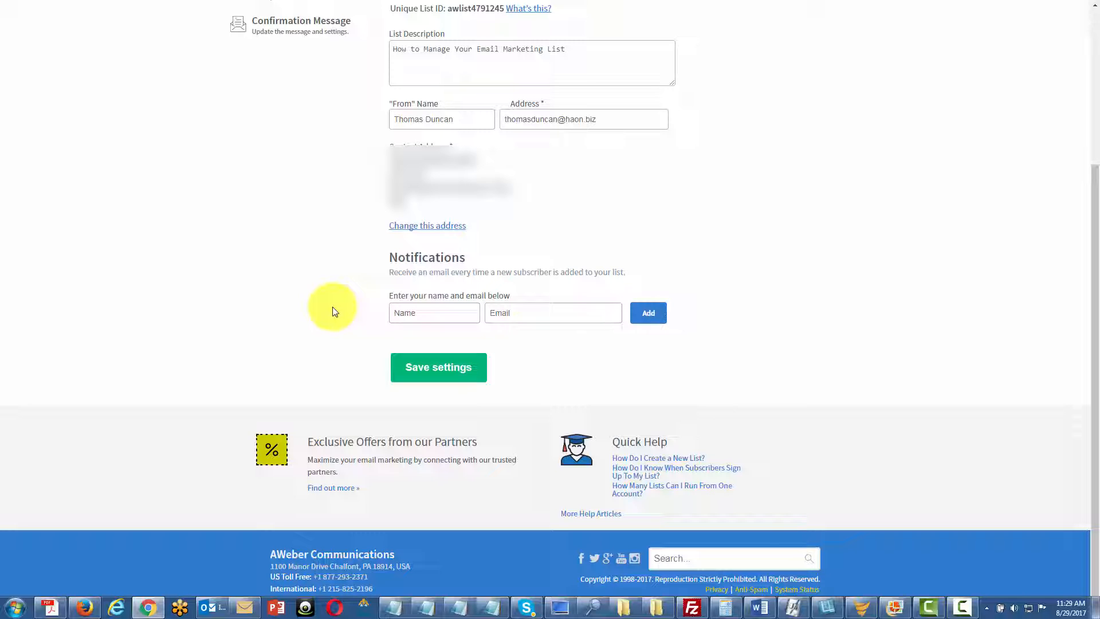
mouse_move(412, 322)
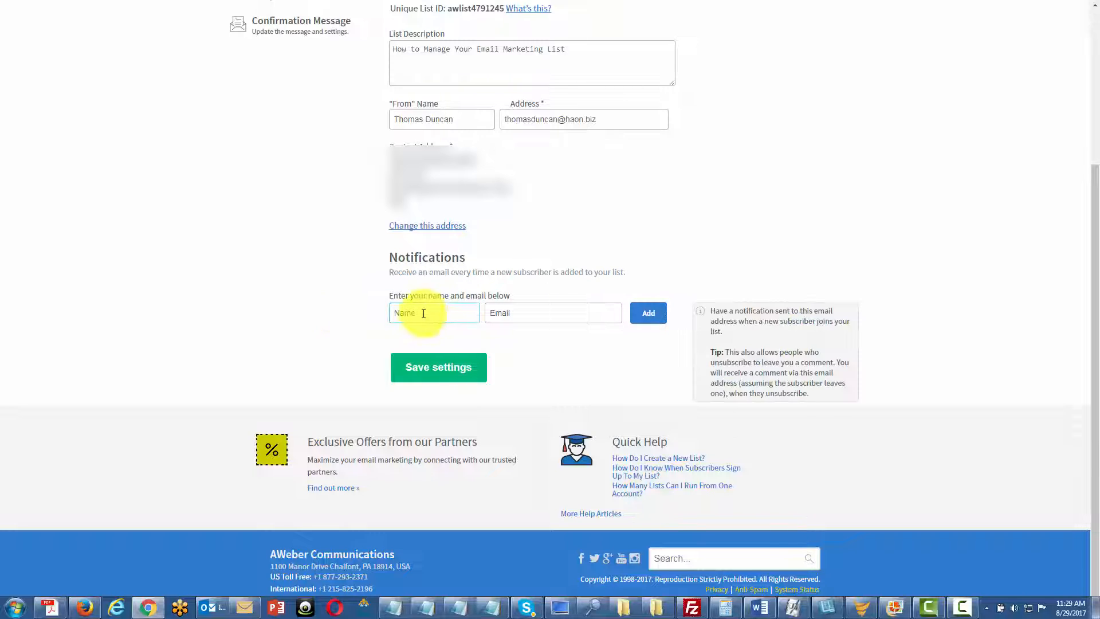
click(419, 315)
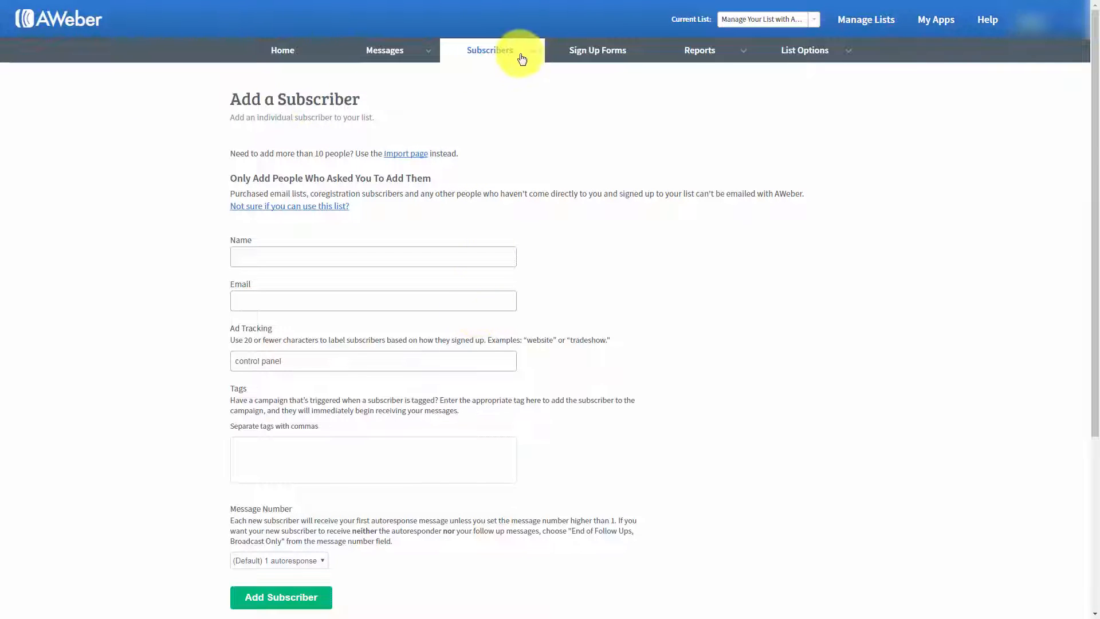
Step: Add an individual subscriber with the person's name and email, keeping "control panel" as the ad tracking label
mouse_move(522, 58)
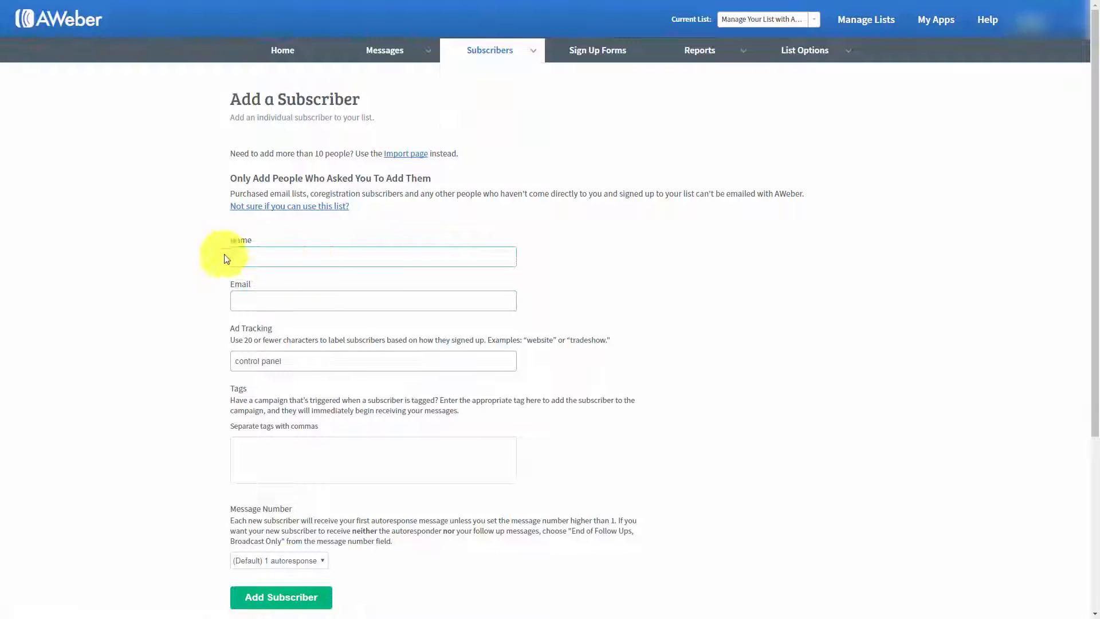
click(272, 256)
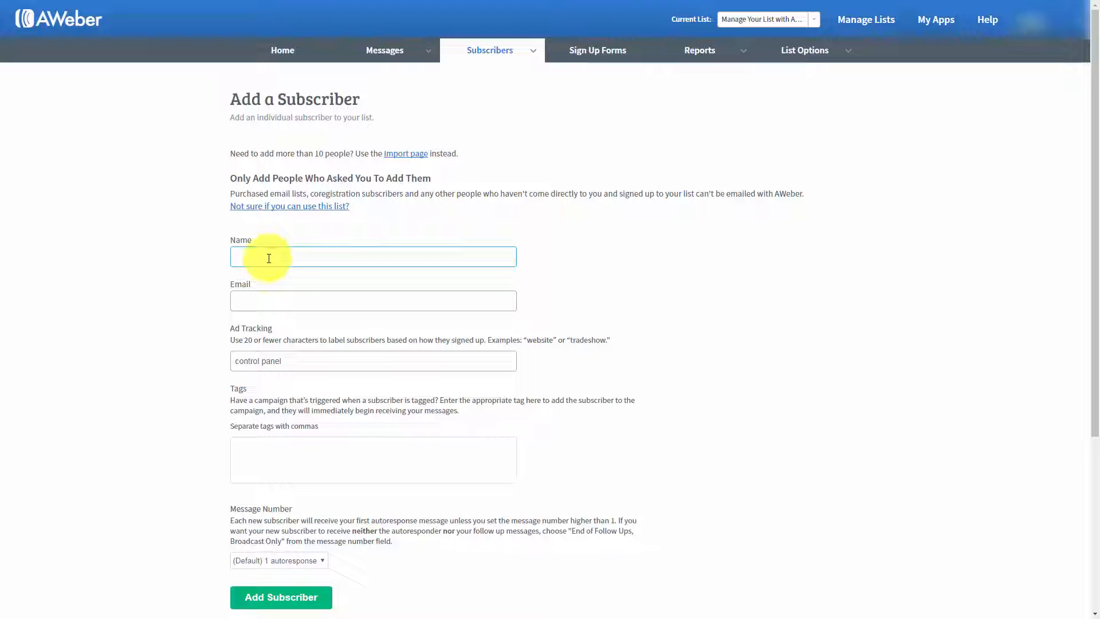
click(156, 173)
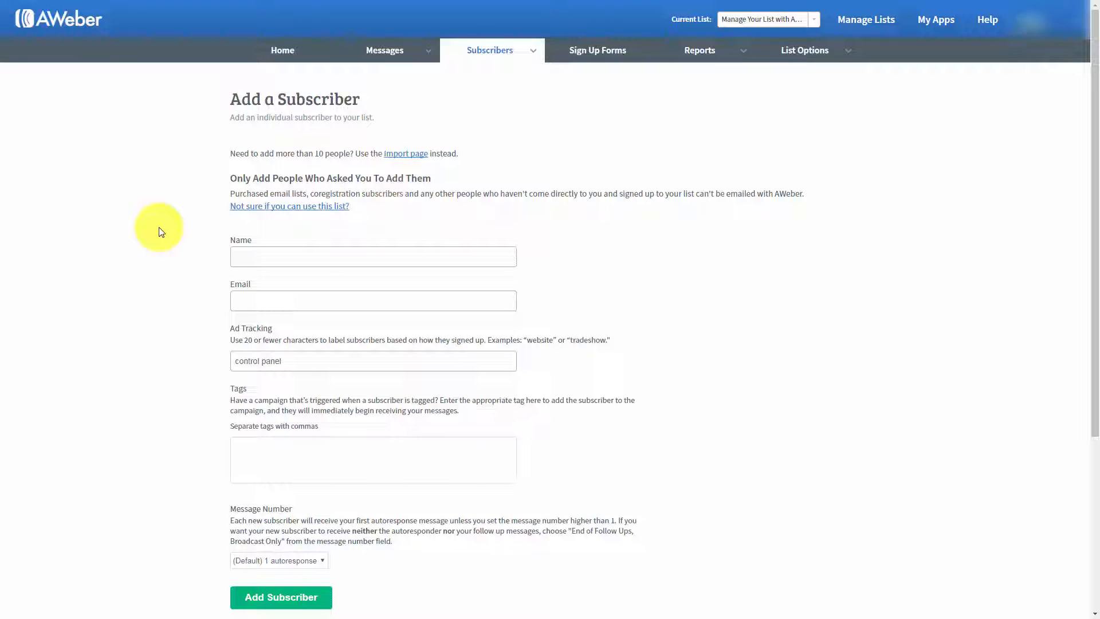
click(264, 255)
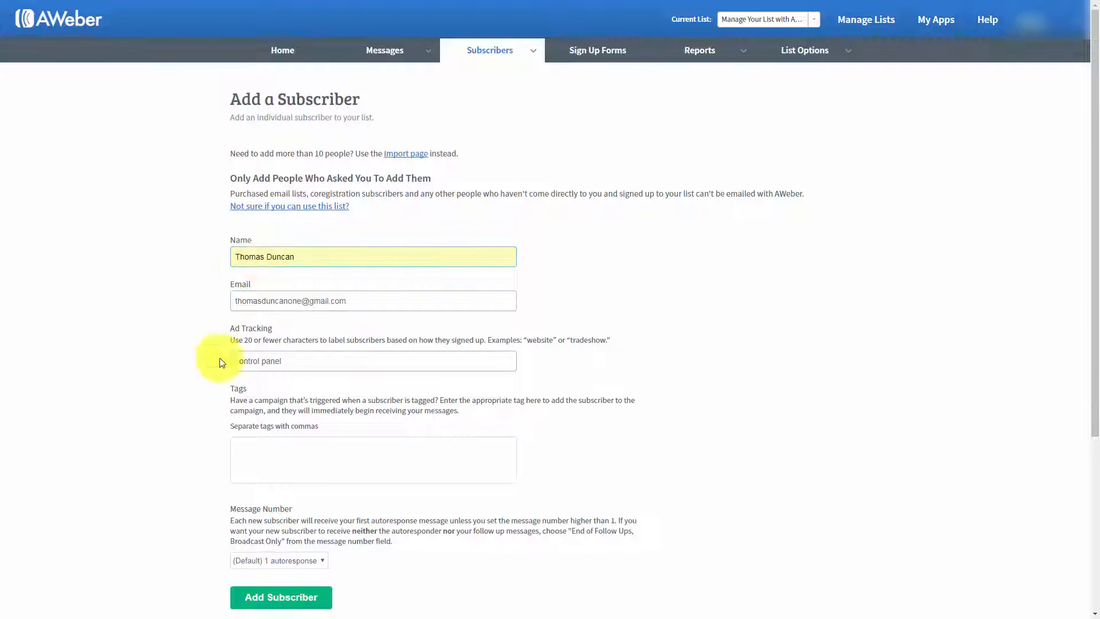
click(275, 598)
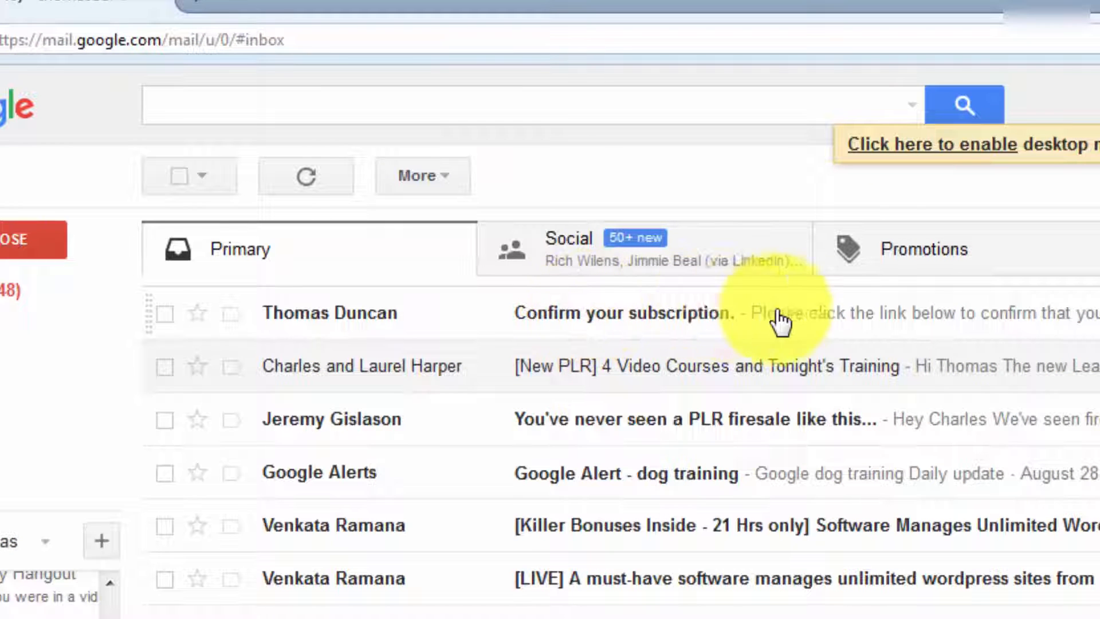
Step: Switch to Gmail, open the "Confirm your subscription." email and follow its confirmation link
click(750, 319)
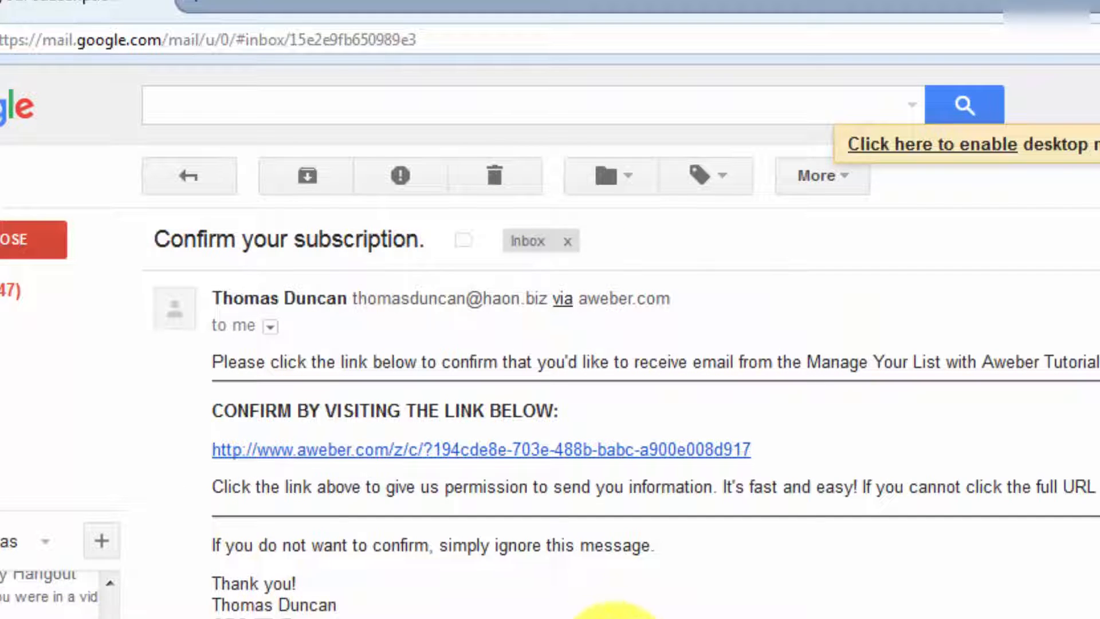
click(466, 450)
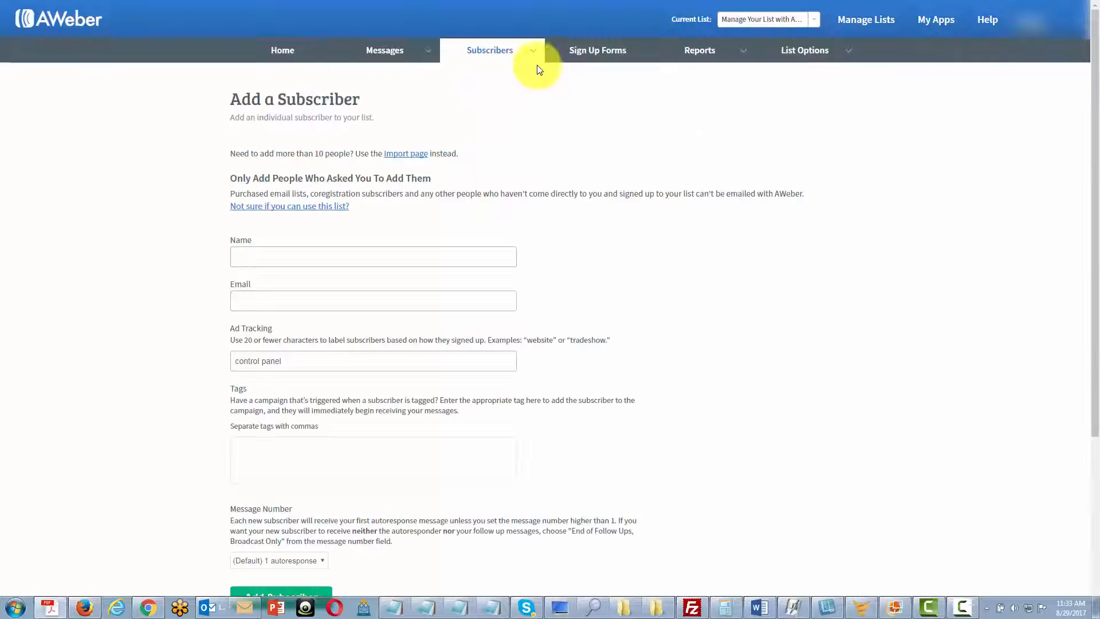
Step: View the AWeber list's subscribers and open the new-subscriber notification email in Gmail
mouse_move(533, 58)
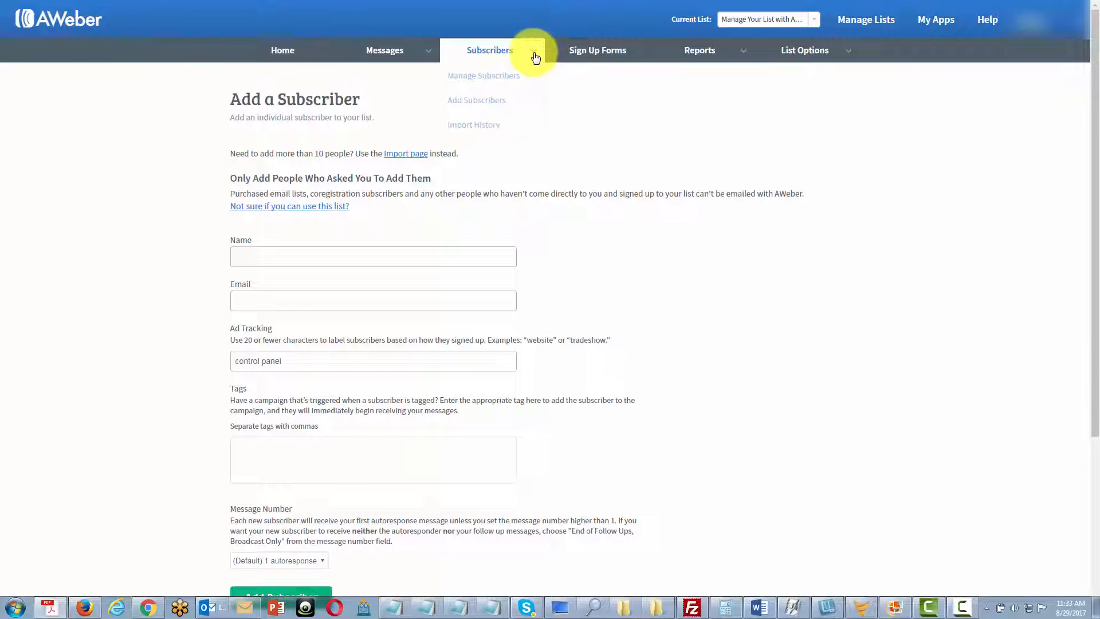
click(495, 79)
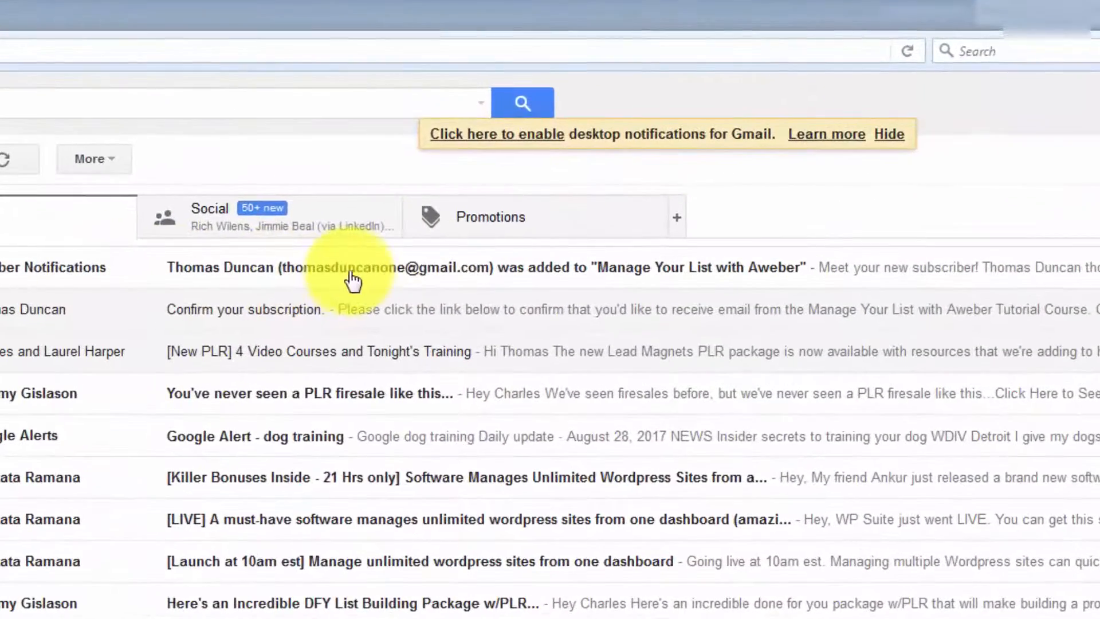
click(380, 268)
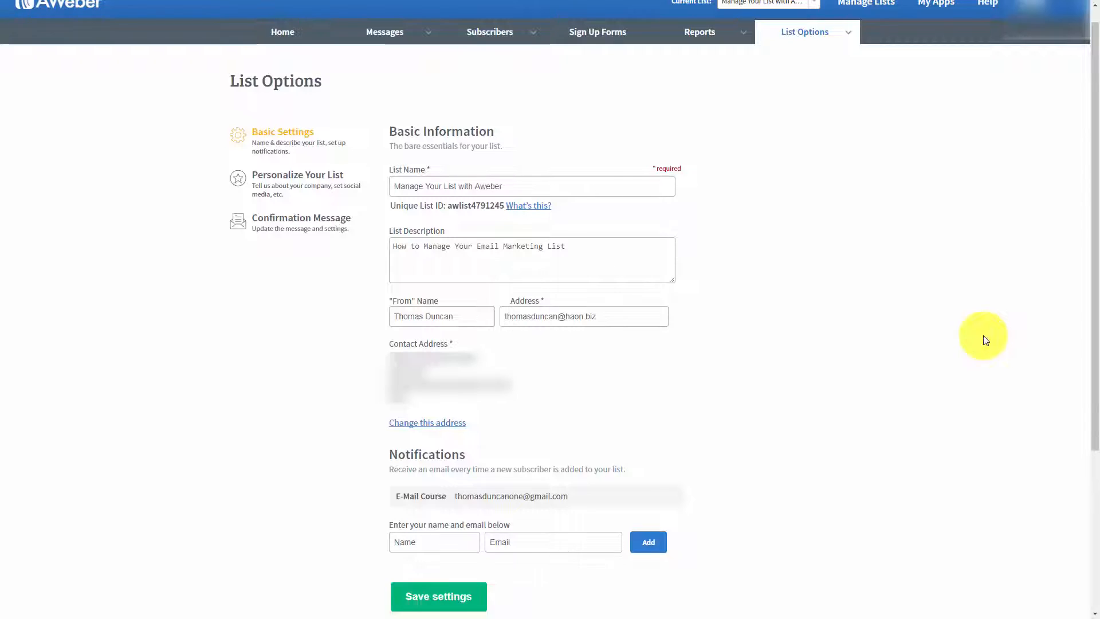
Step: Personalize the AWeber list with an email signature giving the owner's name and CEO title, and upload the company logo
scroll(945, 358, up, 1)
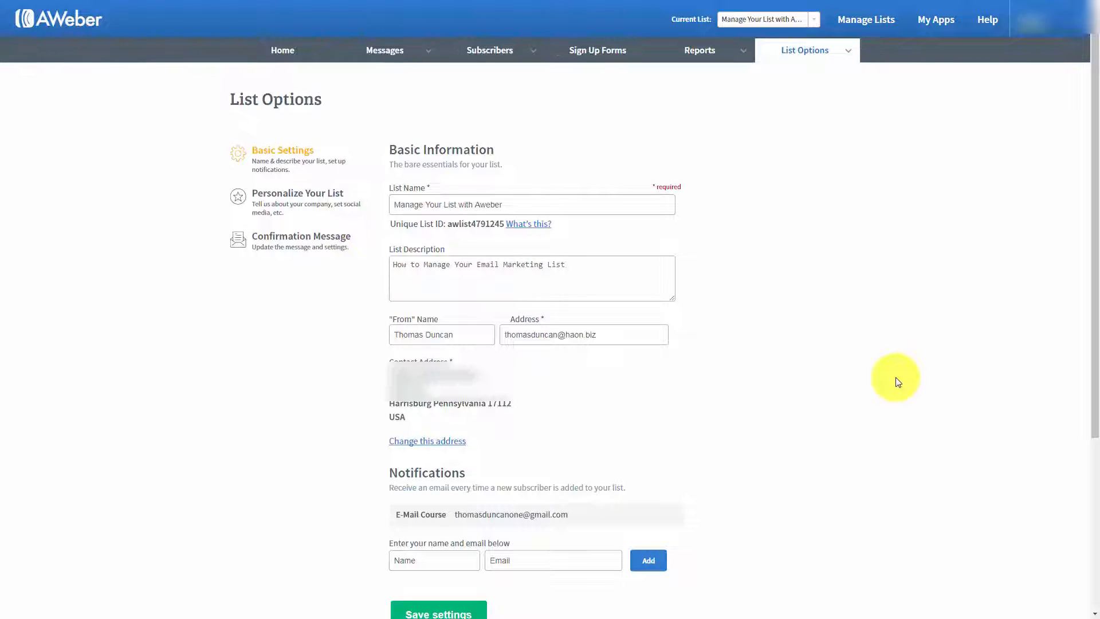
click(287, 198)
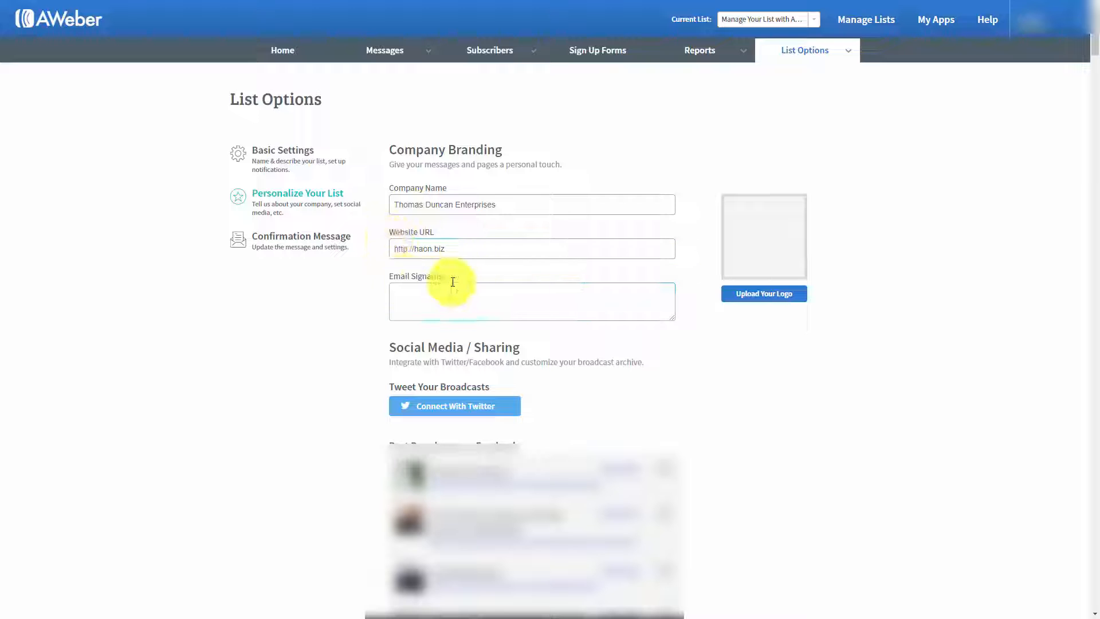
click(416, 291)
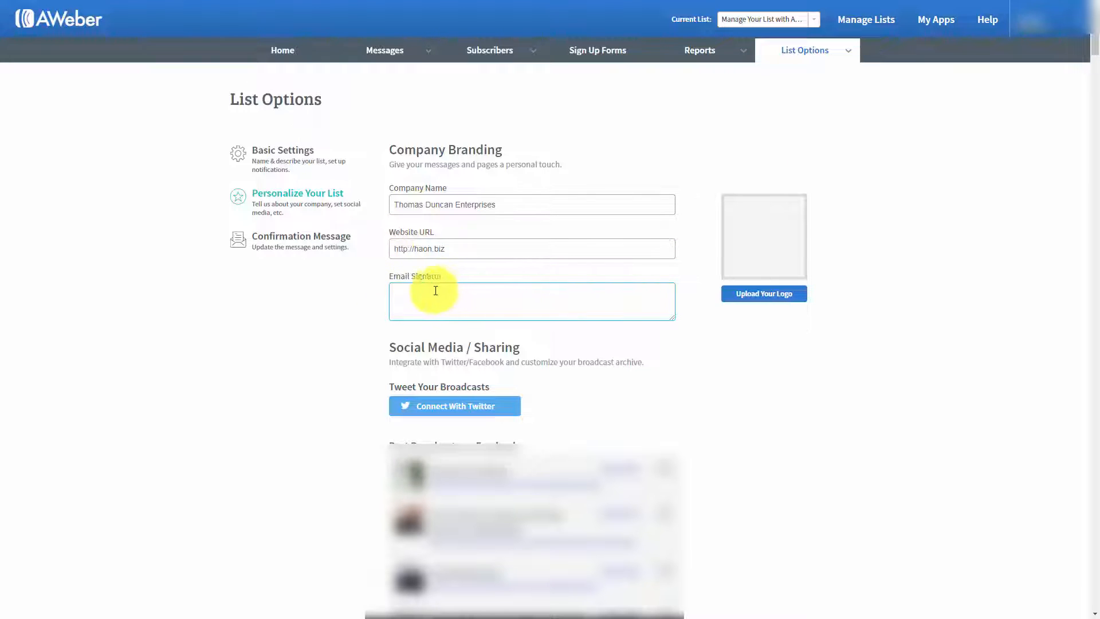
click(775, 300)
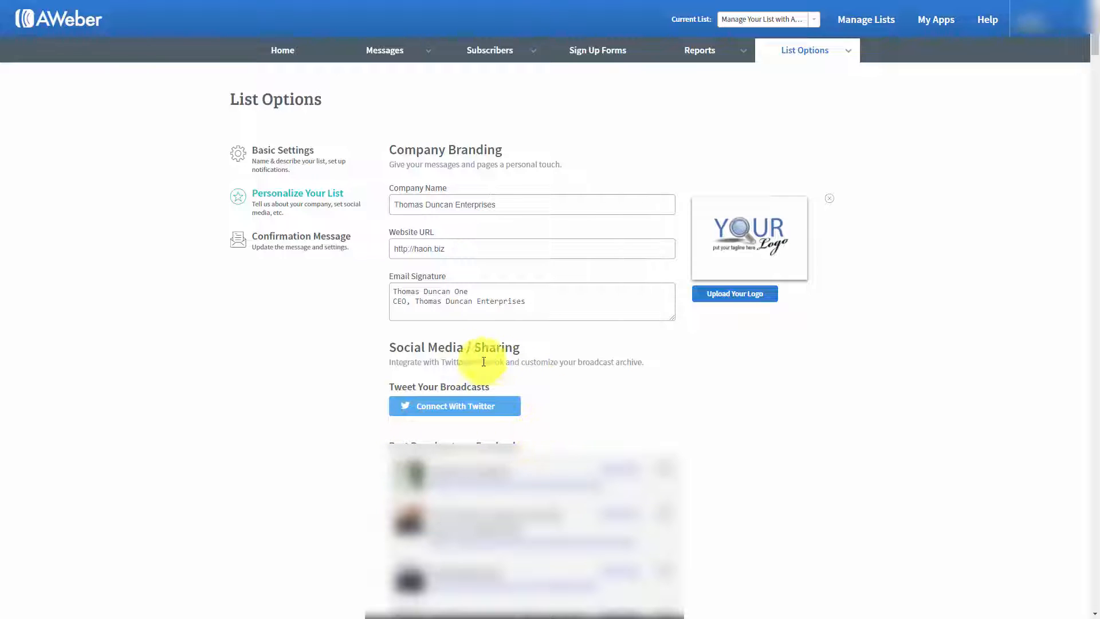
Step: Connect a Twitter account for tweeting broadcasts and authorize AWeber Email Marketing to use it
click(427, 407)
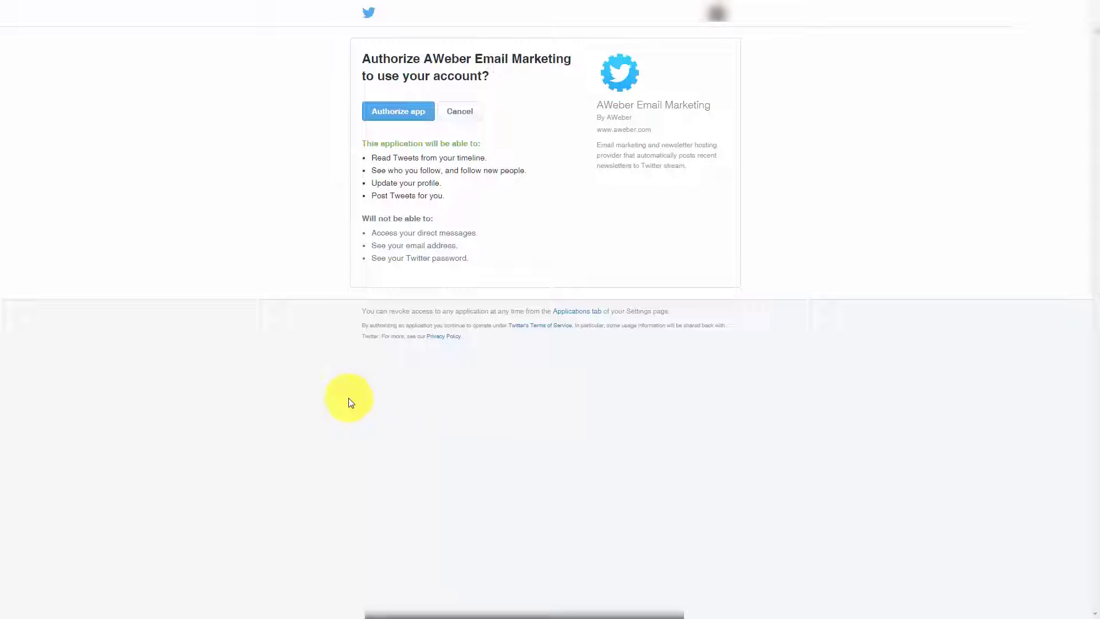
click(393, 117)
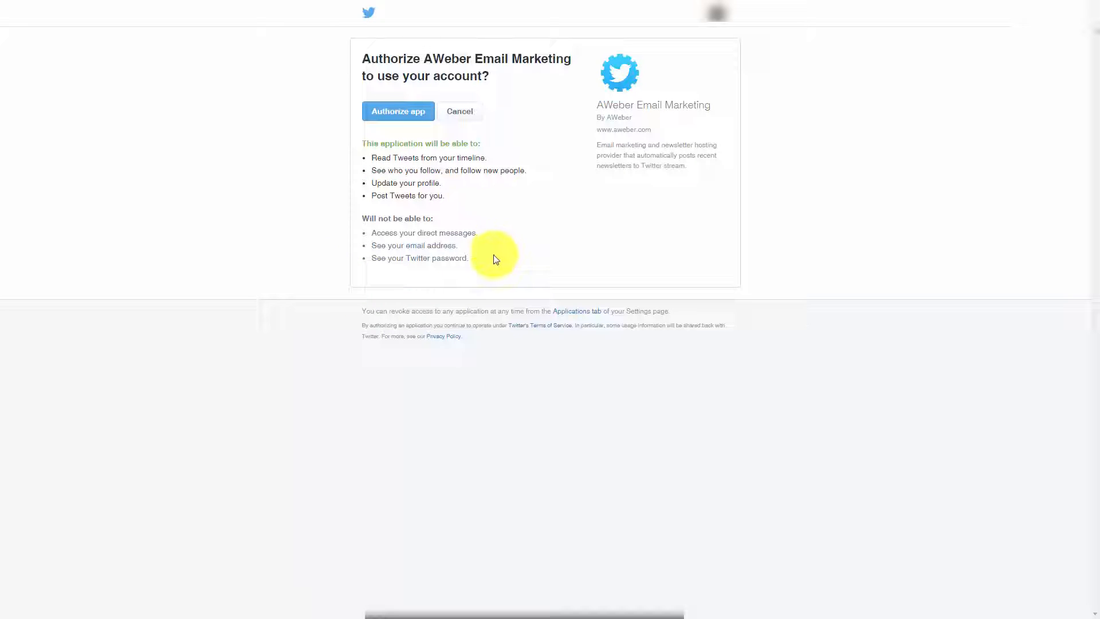
click(398, 112)
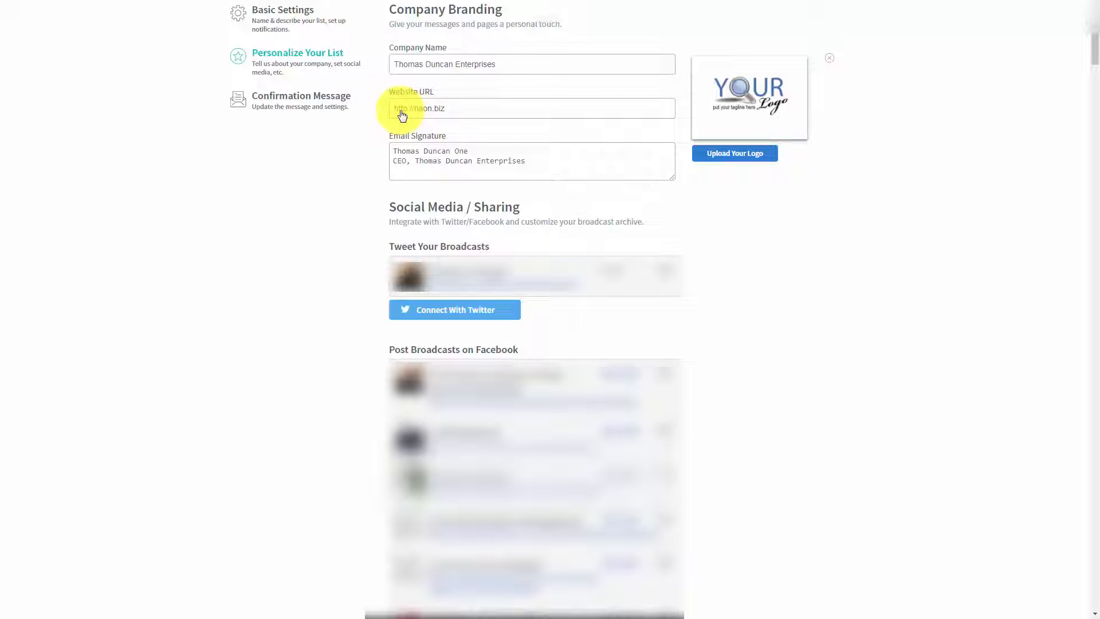
Step: Connect Facebook for posting broadcasts and make the Harrisburg Real Estate page the default
scroll(872, 300, down, 15)
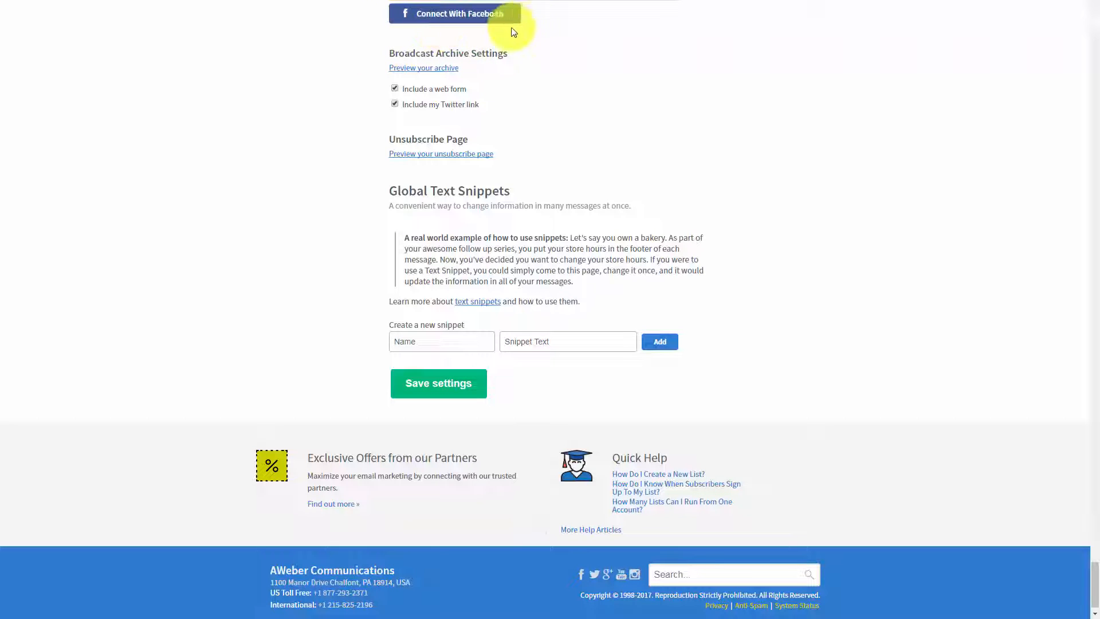
click(470, 28)
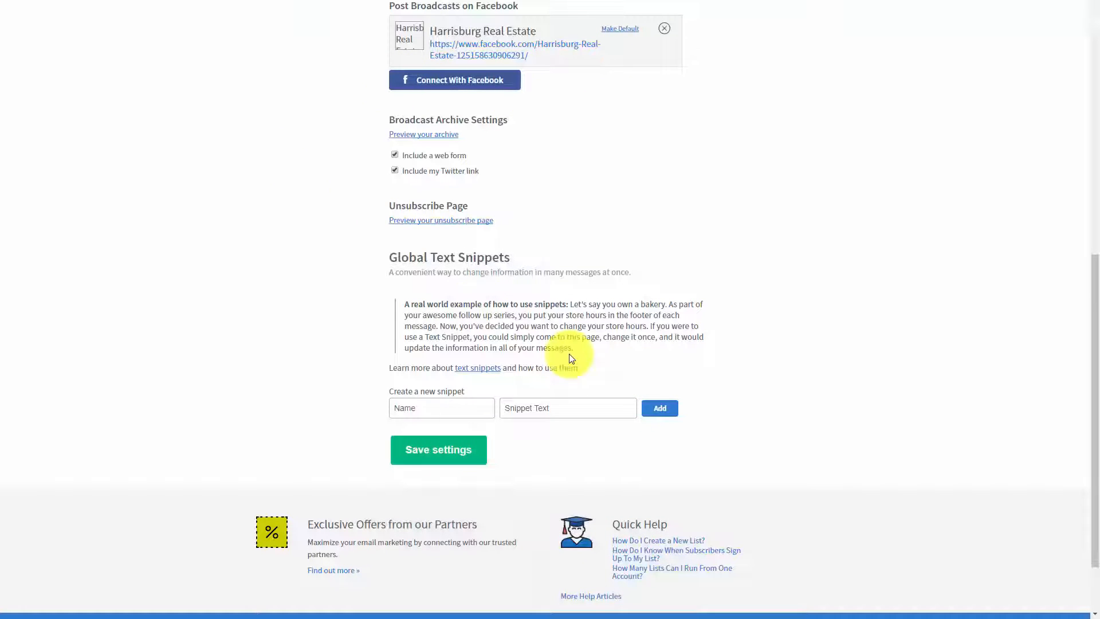
click(623, 30)
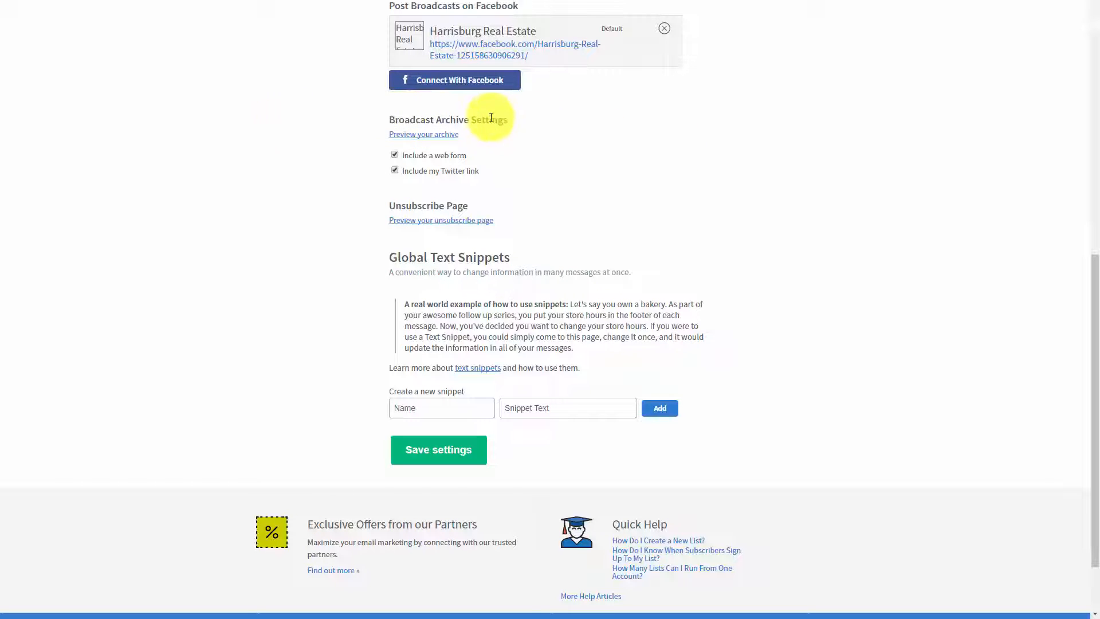
Step: Preview the list's broadcast archive and its unsubscribe page
click(412, 135)
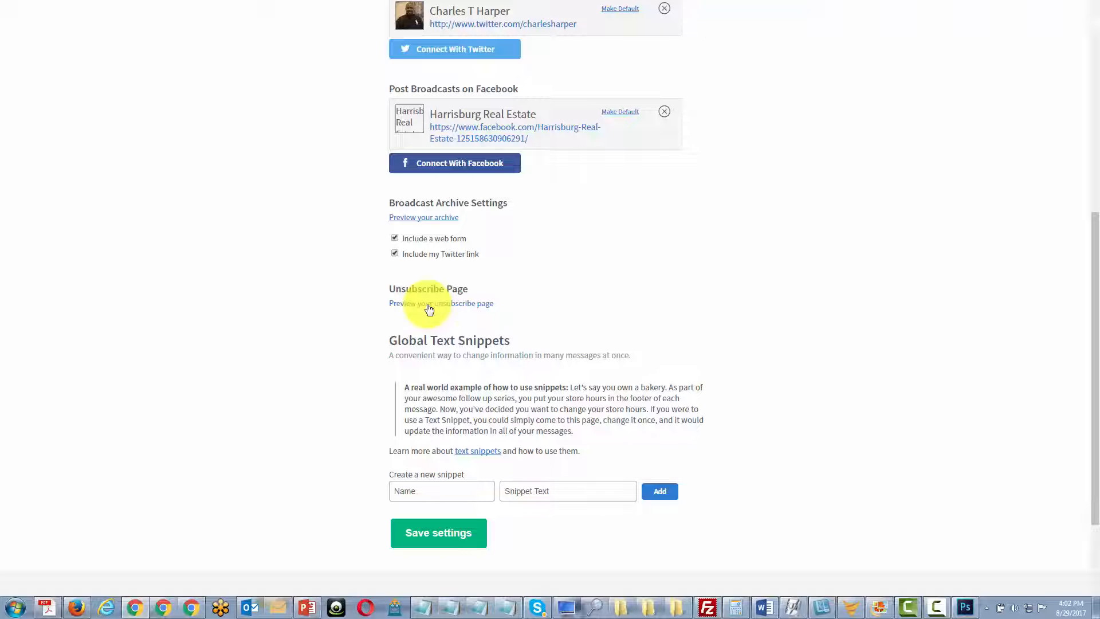
click(429, 309)
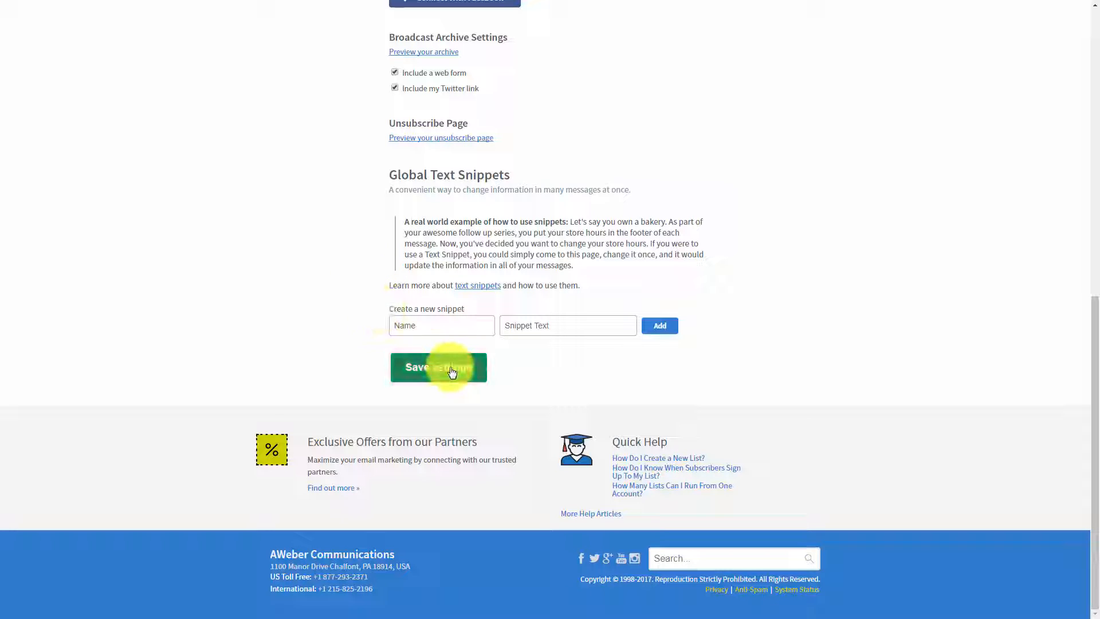
click(413, 327)
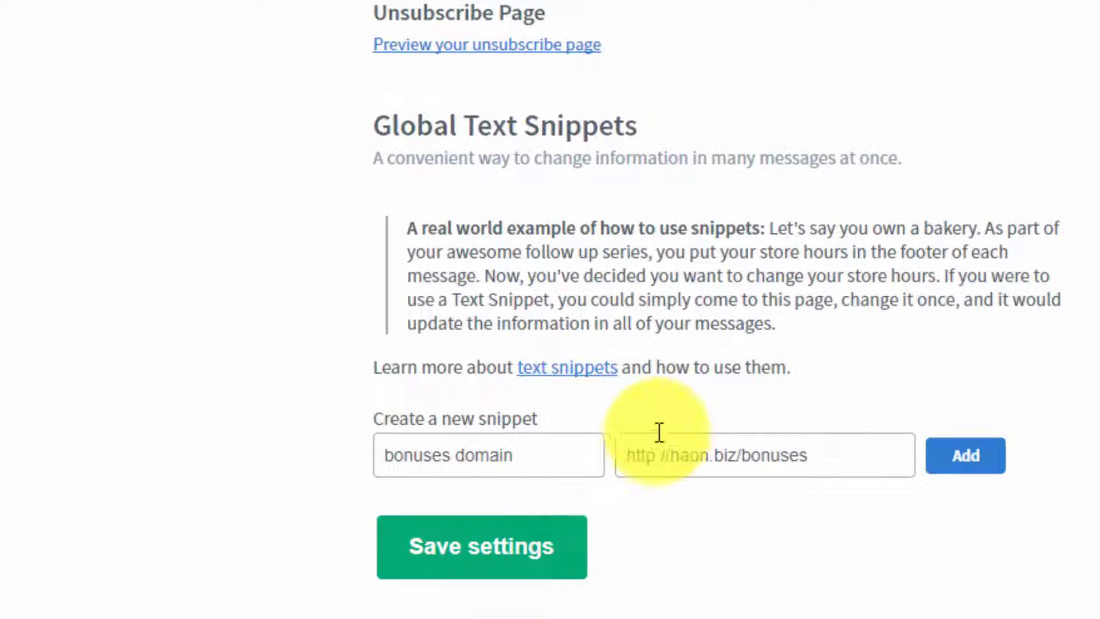
click(968, 466)
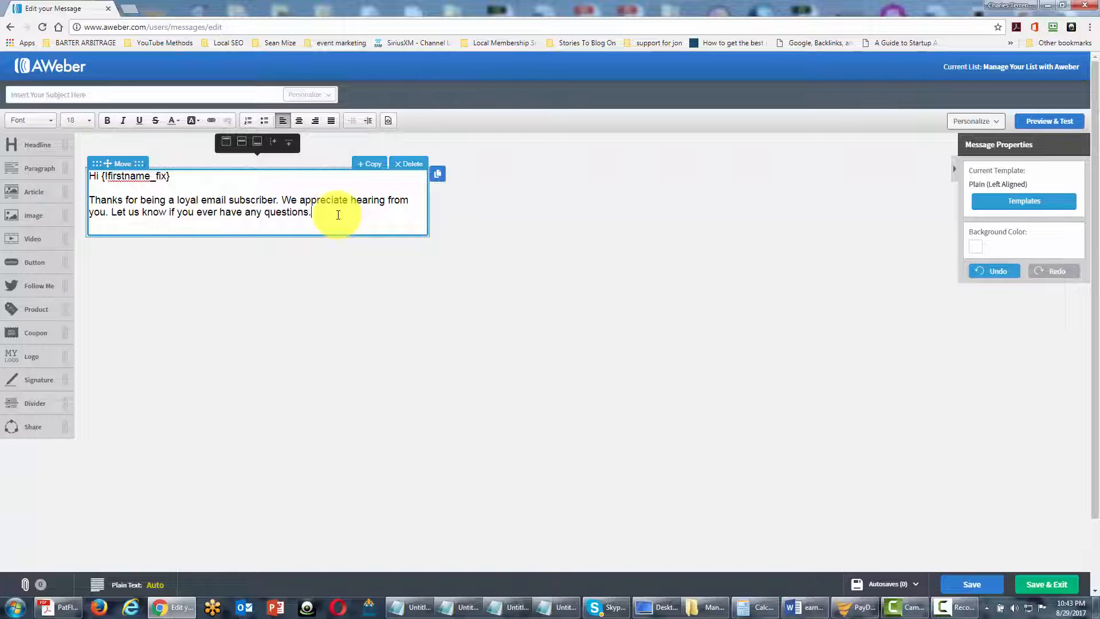
Step: Insert the "bonuses domain" snippet on a new line below the message's thank-you paragraph
key(Return)
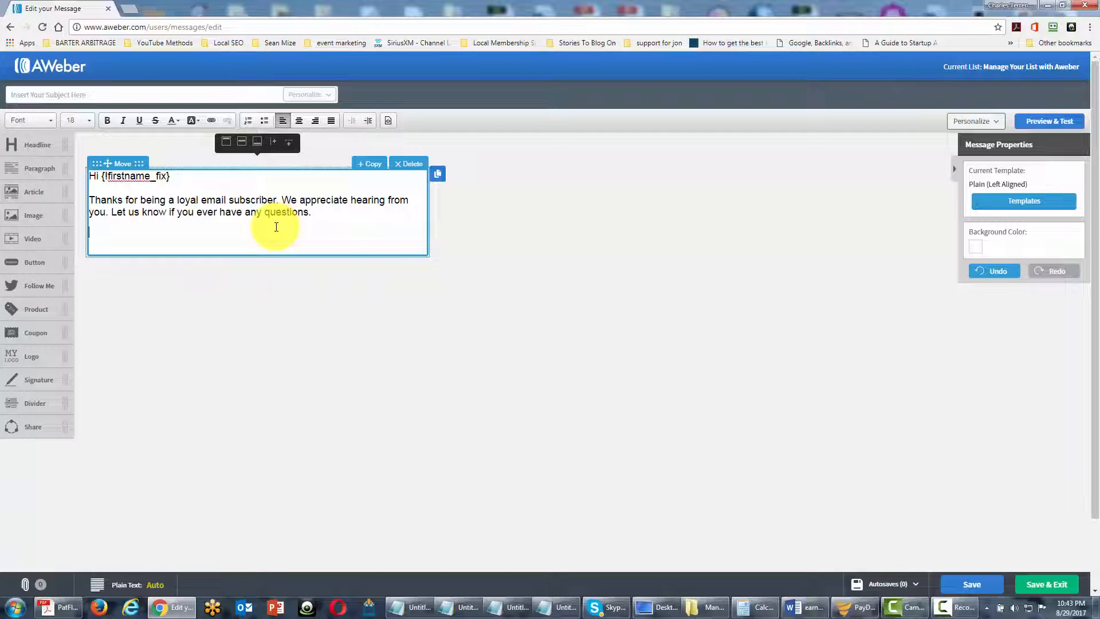
key(F11)
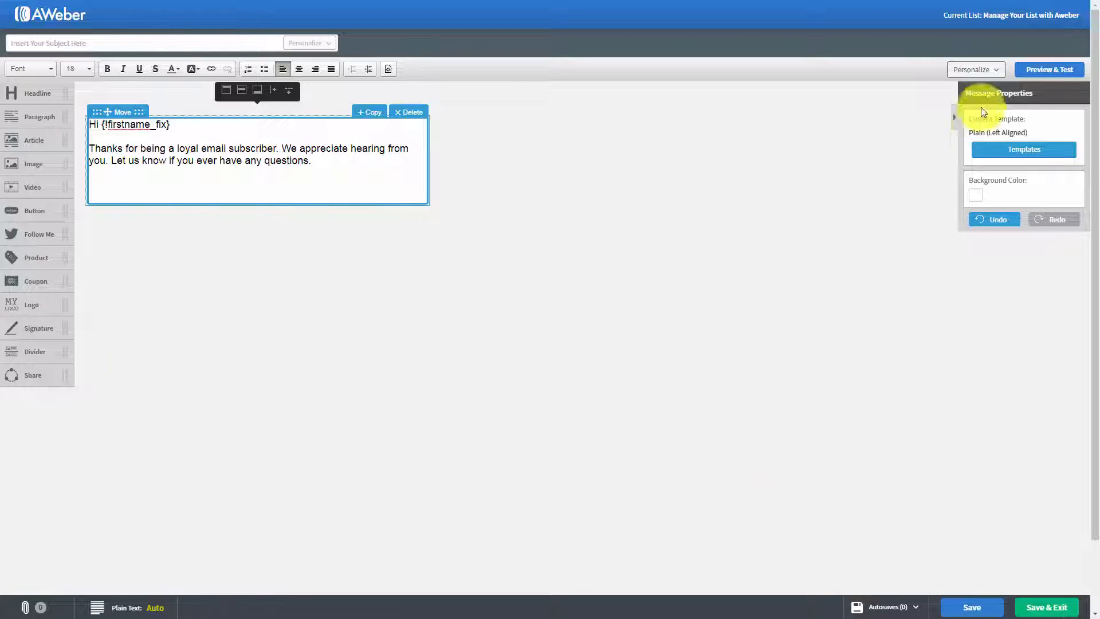
click(997, 72)
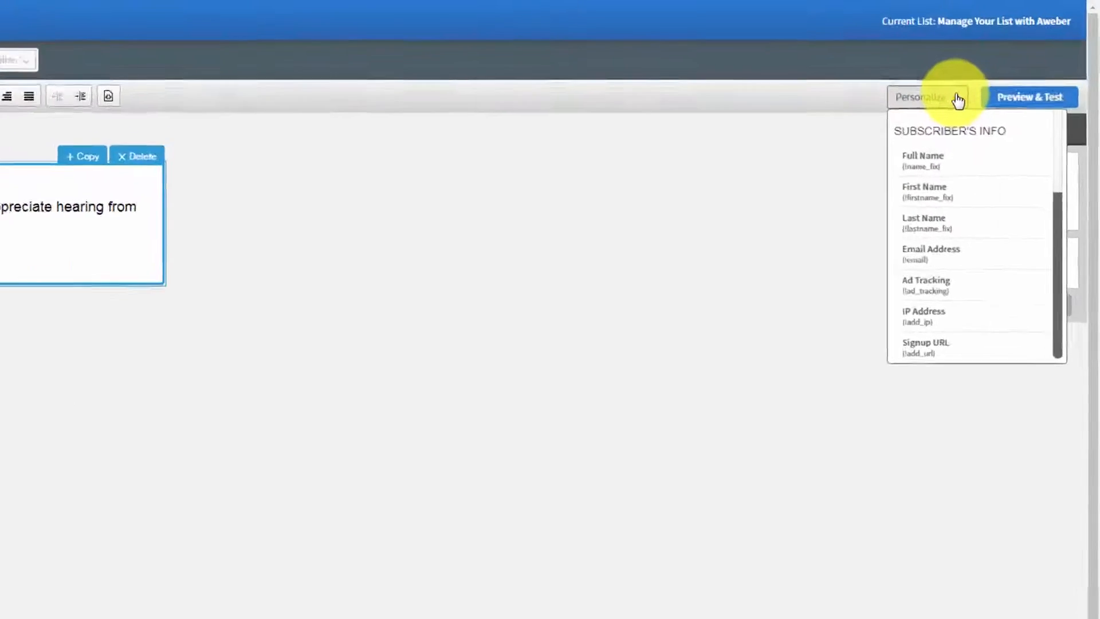
scroll(844, 297, down, 3)
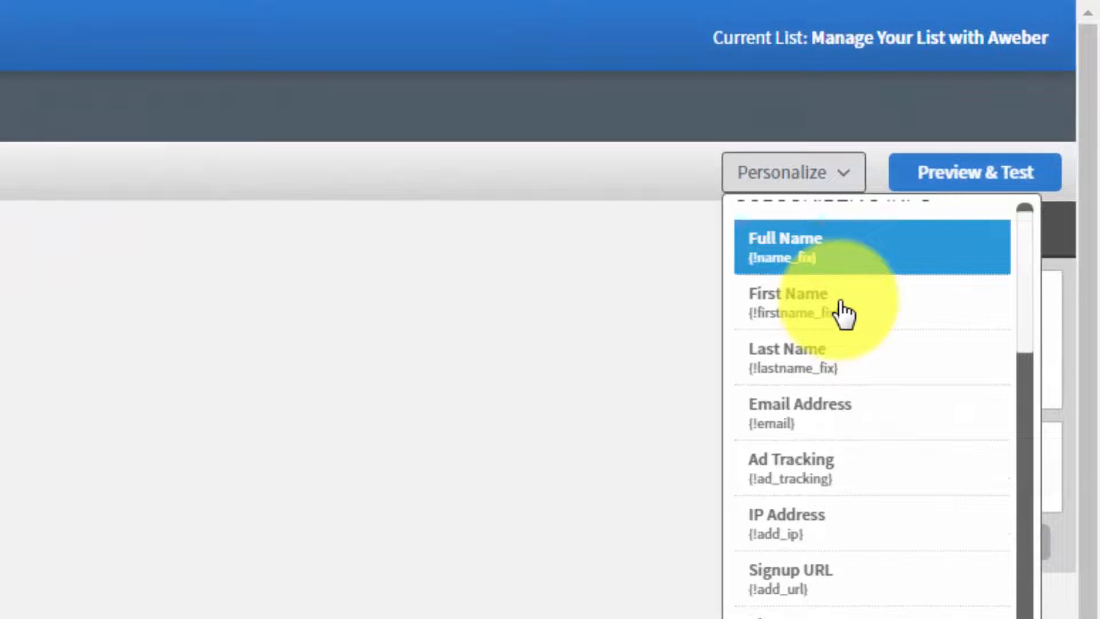
scroll(842, 321, down, 5)
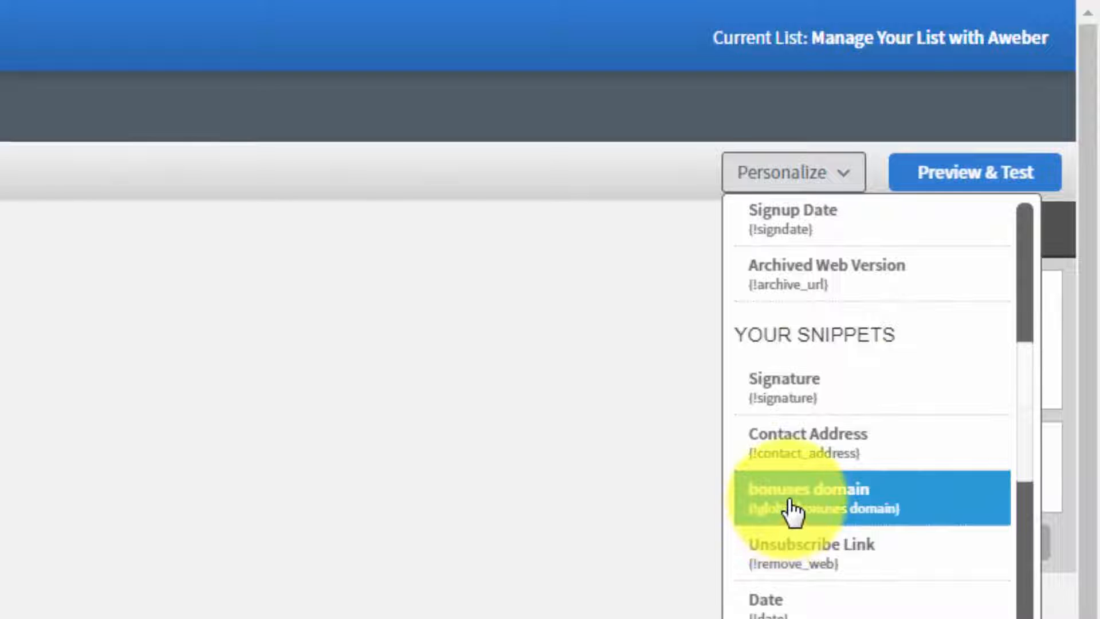
click(789, 512)
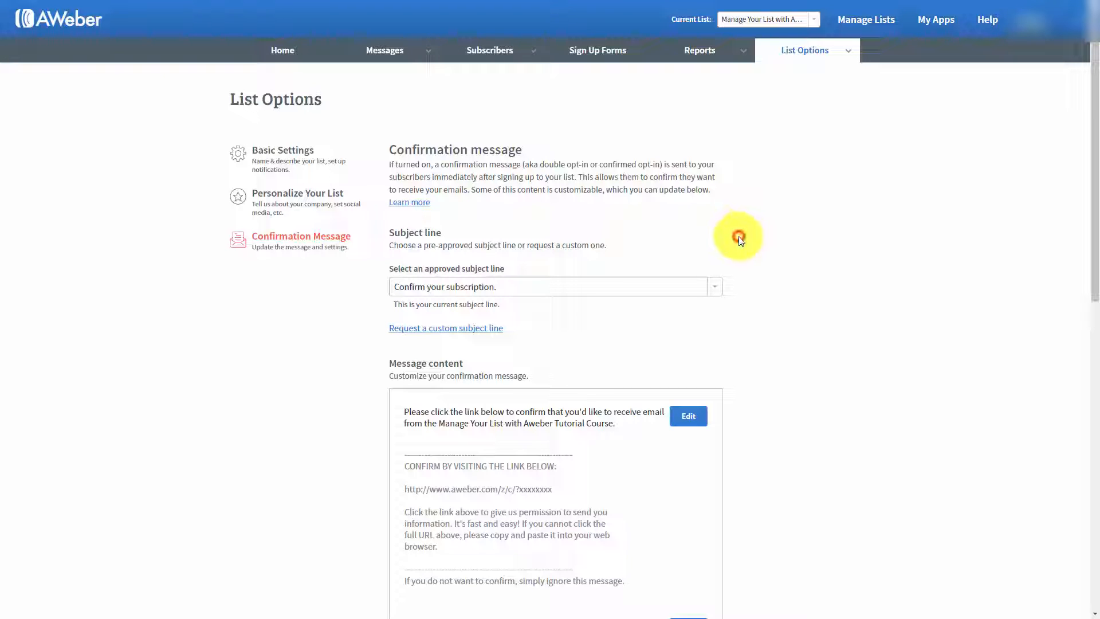
Step: Turn the confirmation message for AWeber sign up forms off and back on in the list's confirmation message settings
scroll(738, 237, down, 6)
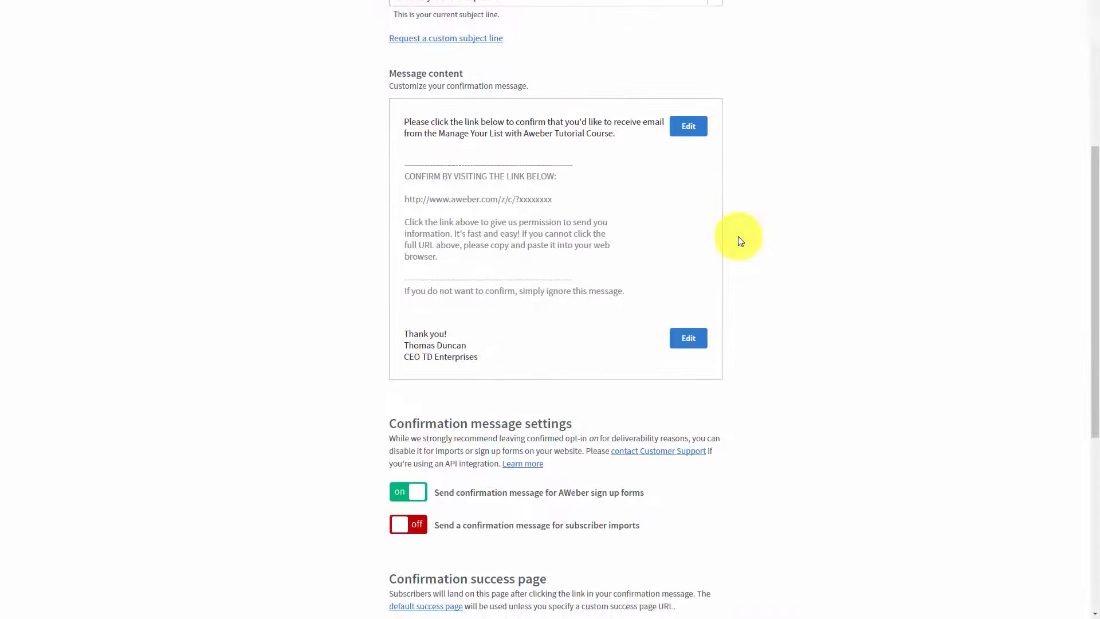
scroll(738, 237, down, 3)
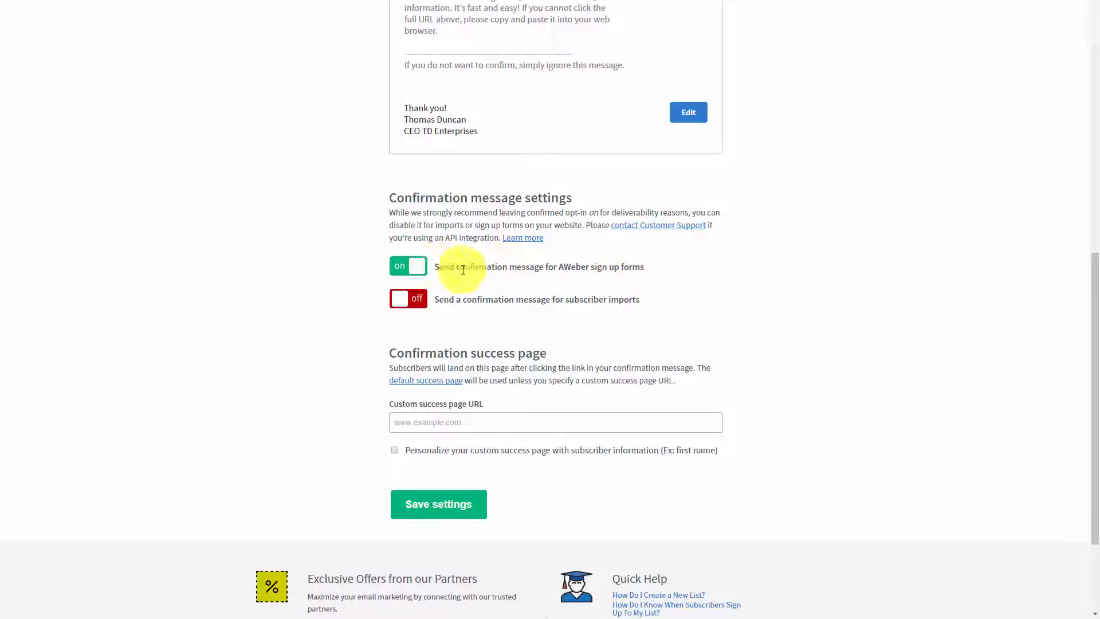
click(406, 273)
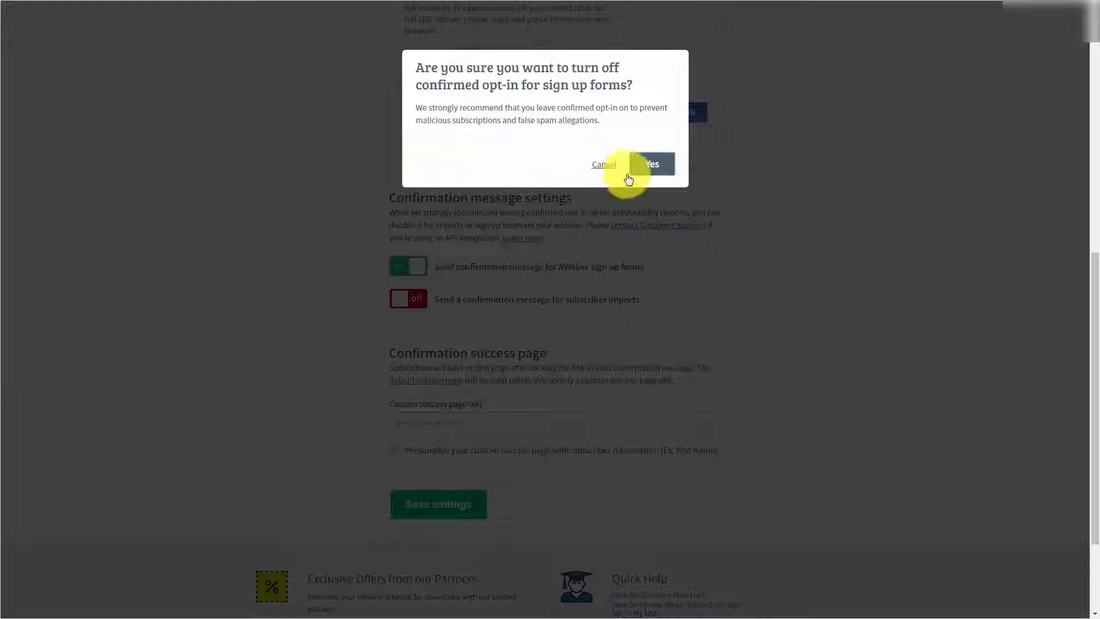
click(650, 164)
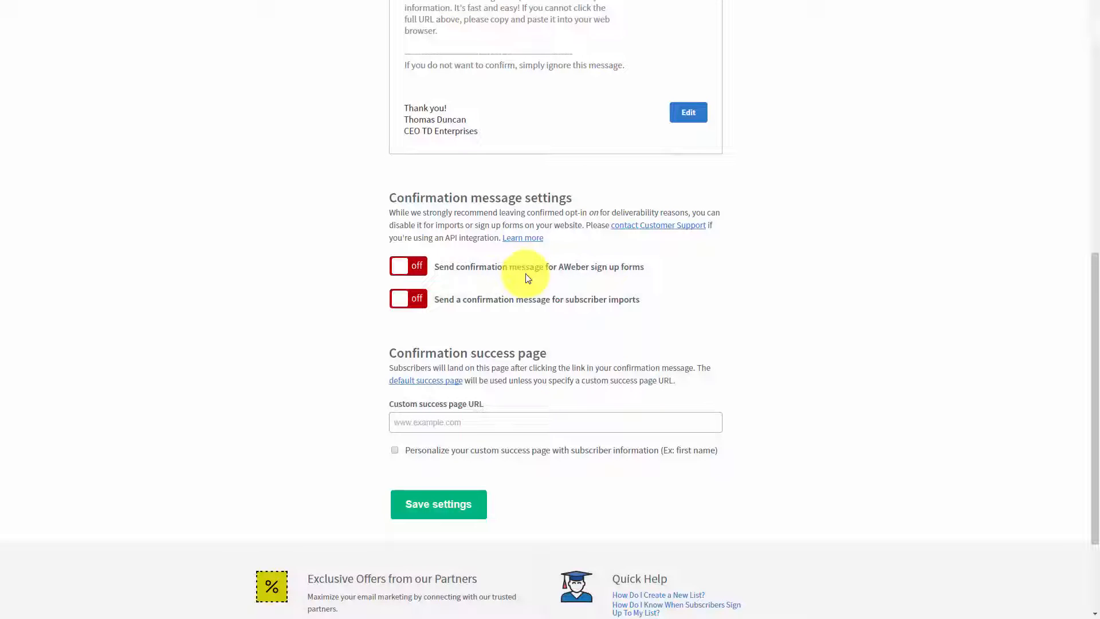
click(399, 269)
click(654, 163)
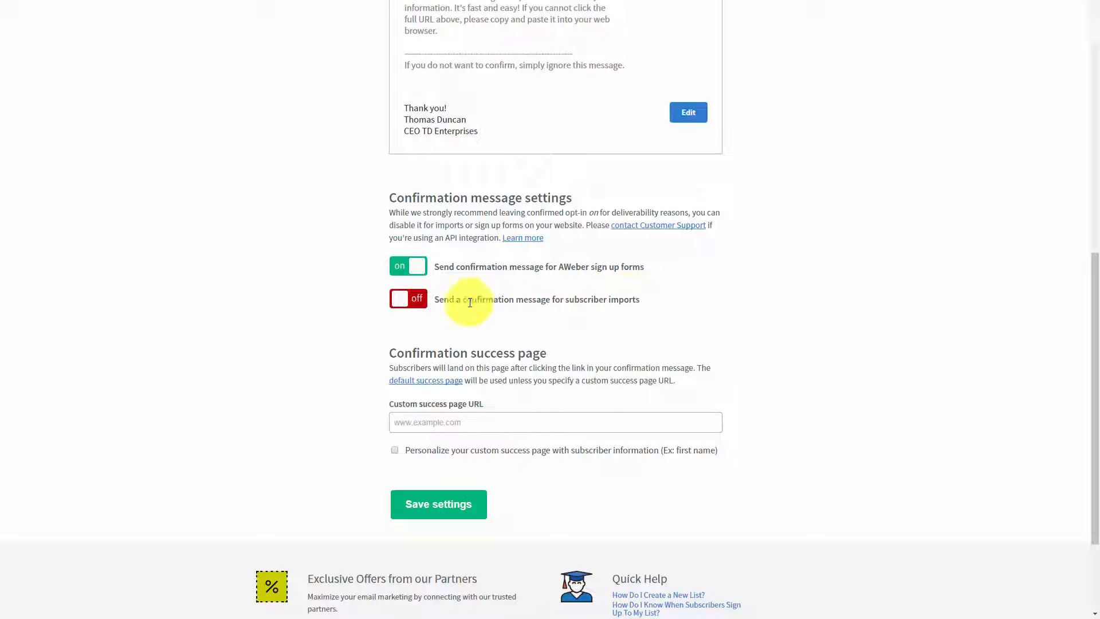
Step: Turn the confirmation message for subscriber imports on and back off in the confirmation message settings
click(395, 301)
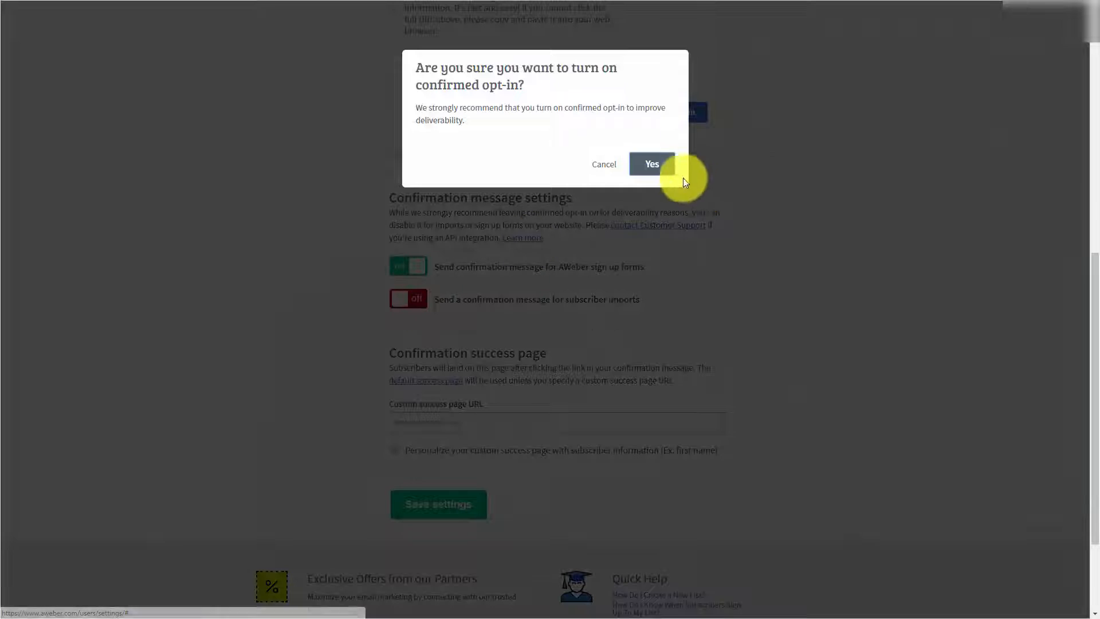
click(653, 164)
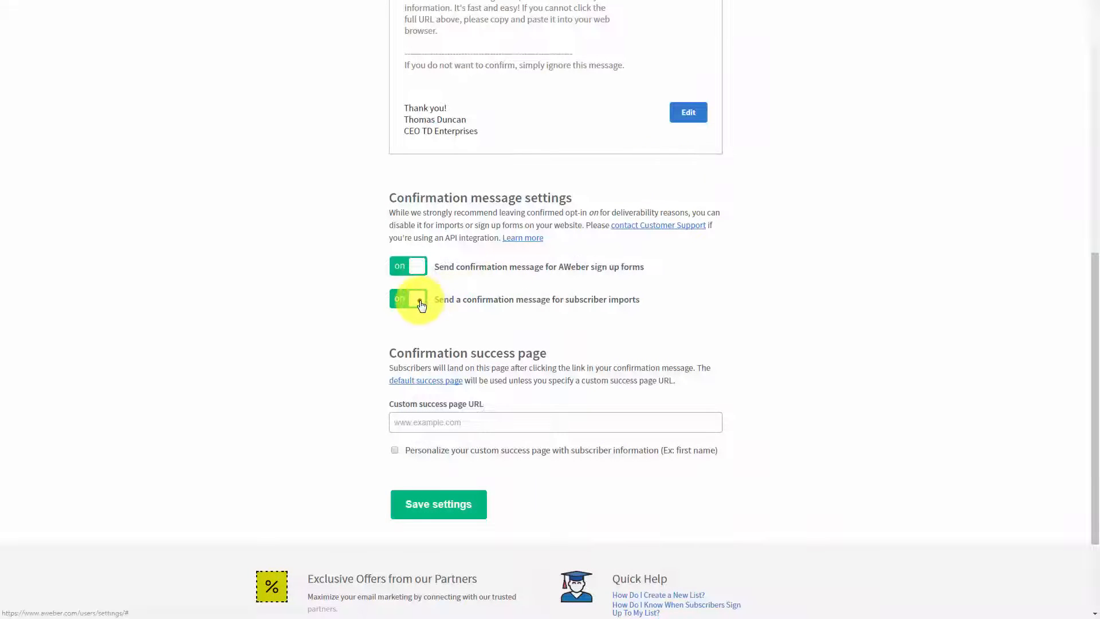
click(418, 299)
click(657, 168)
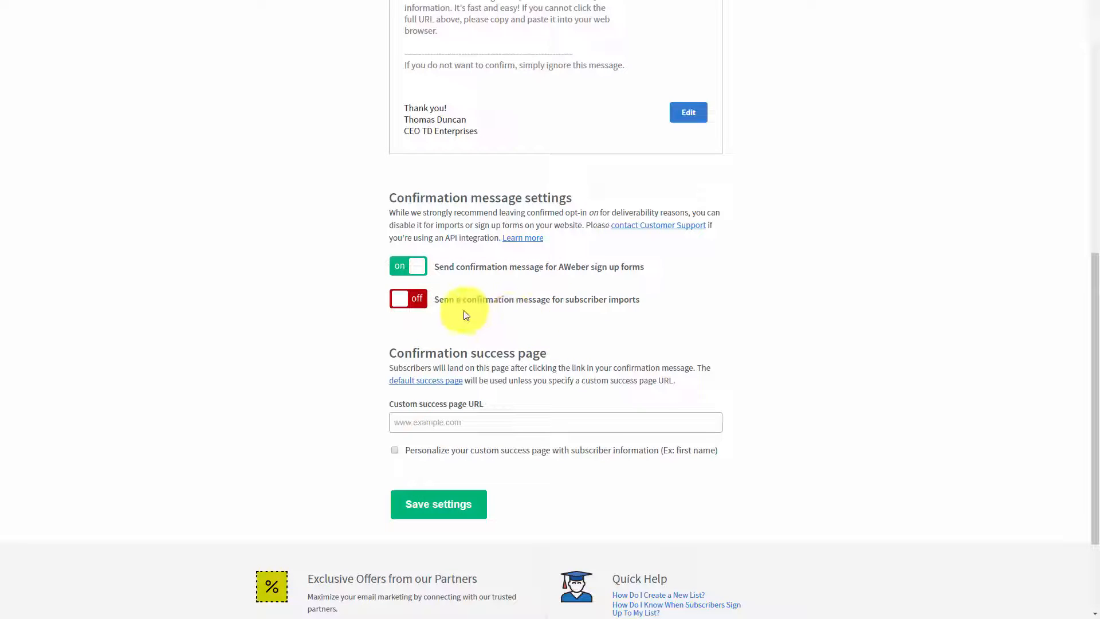
Step: Preview the default confirmation success page and return to the confirmation message settings
scroll(463, 311, down, 1)
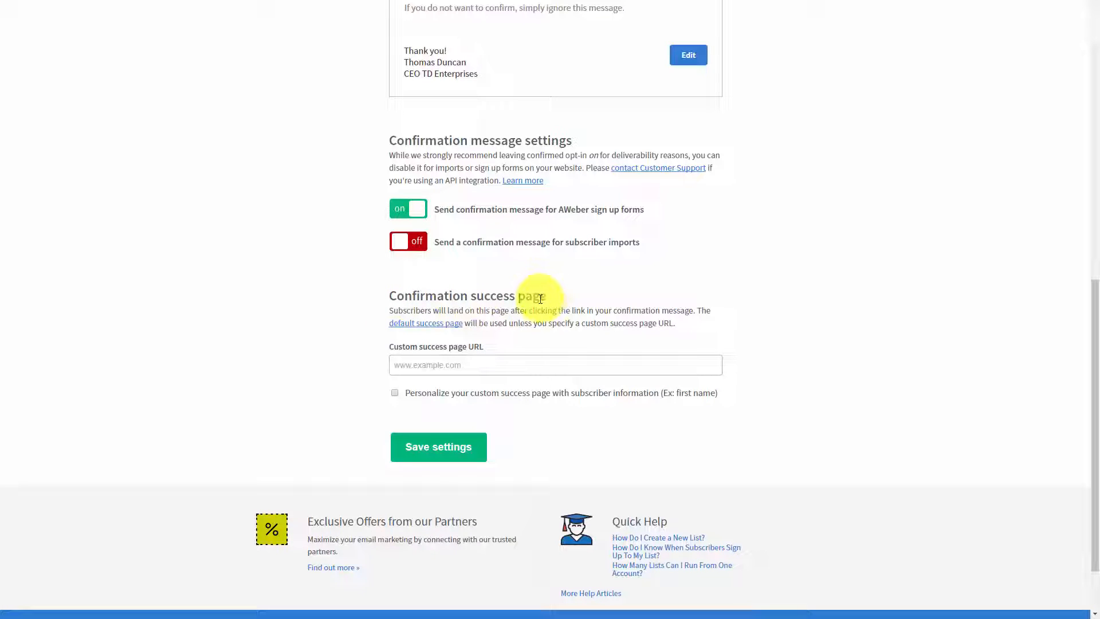
click(453, 364)
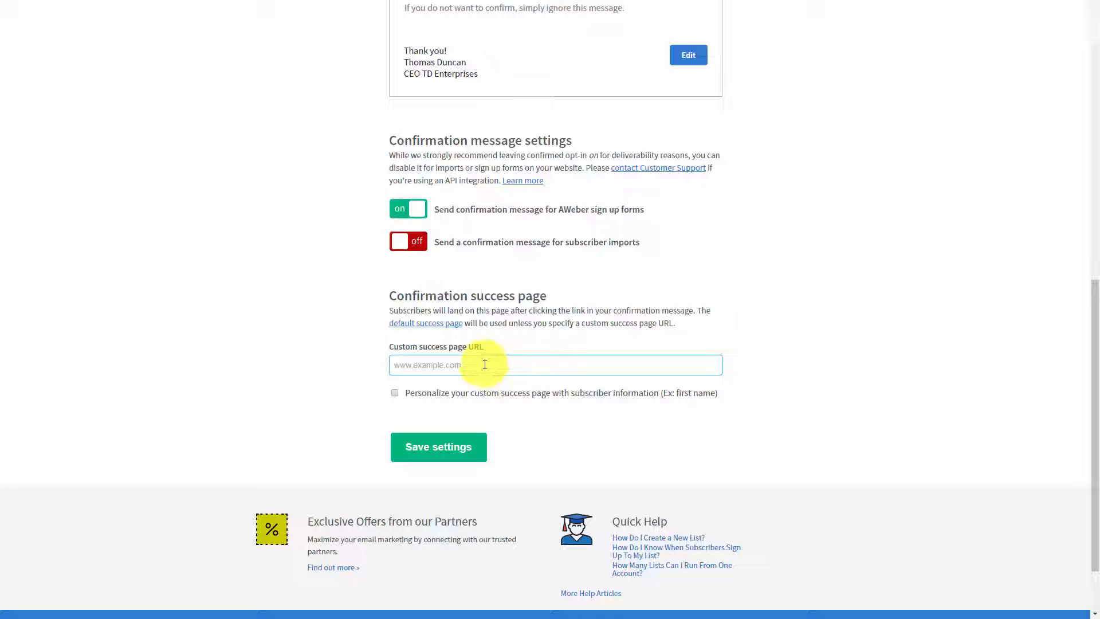
click(415, 328)
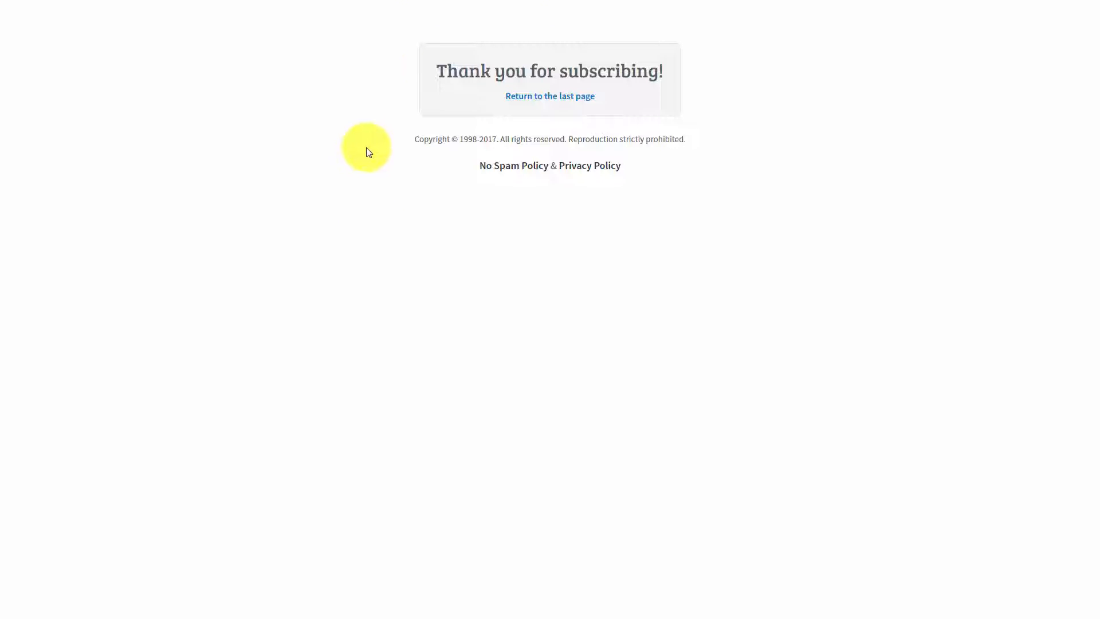
key(ctrl+w)
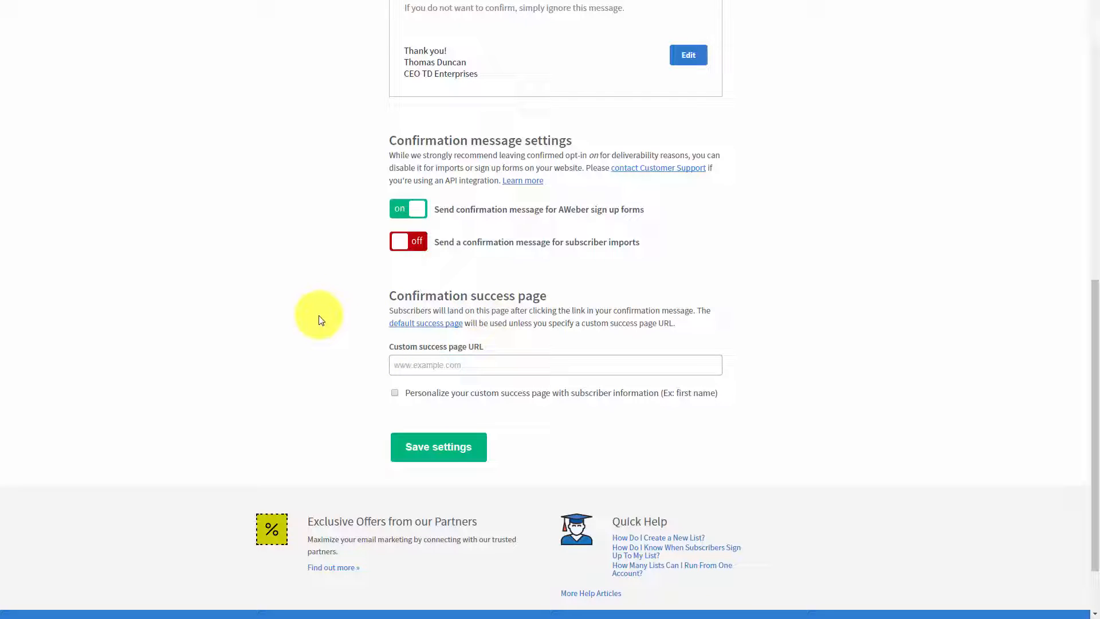
Step: Enable personalizing the custom success page with subscriber information and open the linked help article about the required JavaScript
click(400, 364)
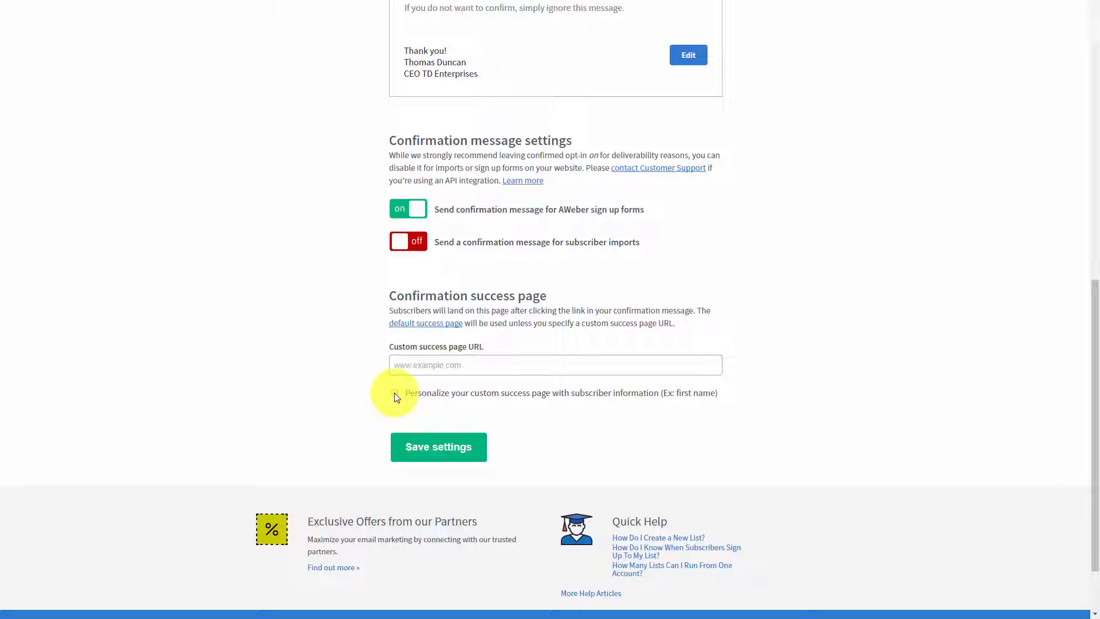
click(394, 393)
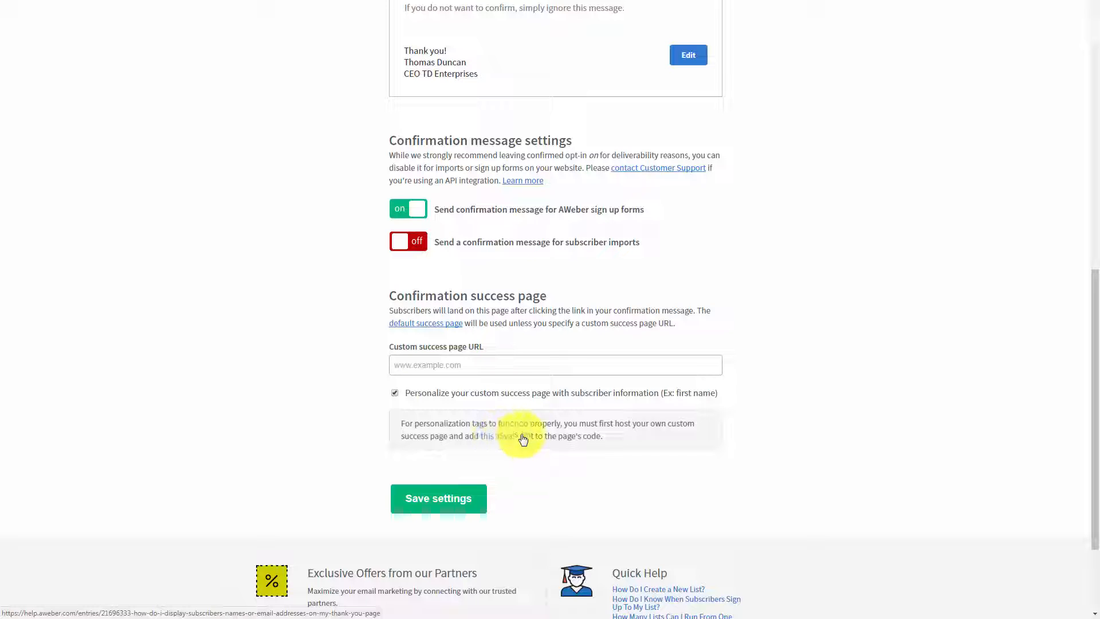
click(489, 436)
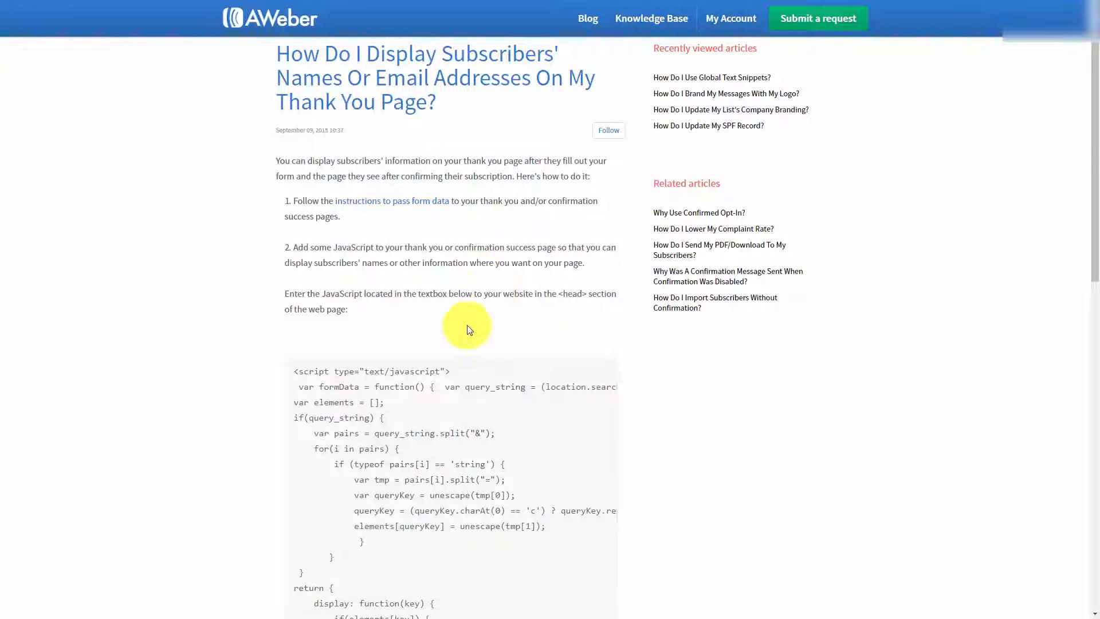
Step: Examine the article's head-section JavaScript and the snippets that display a subscriber's name and email on the page
scroll(466, 327, down, 4)
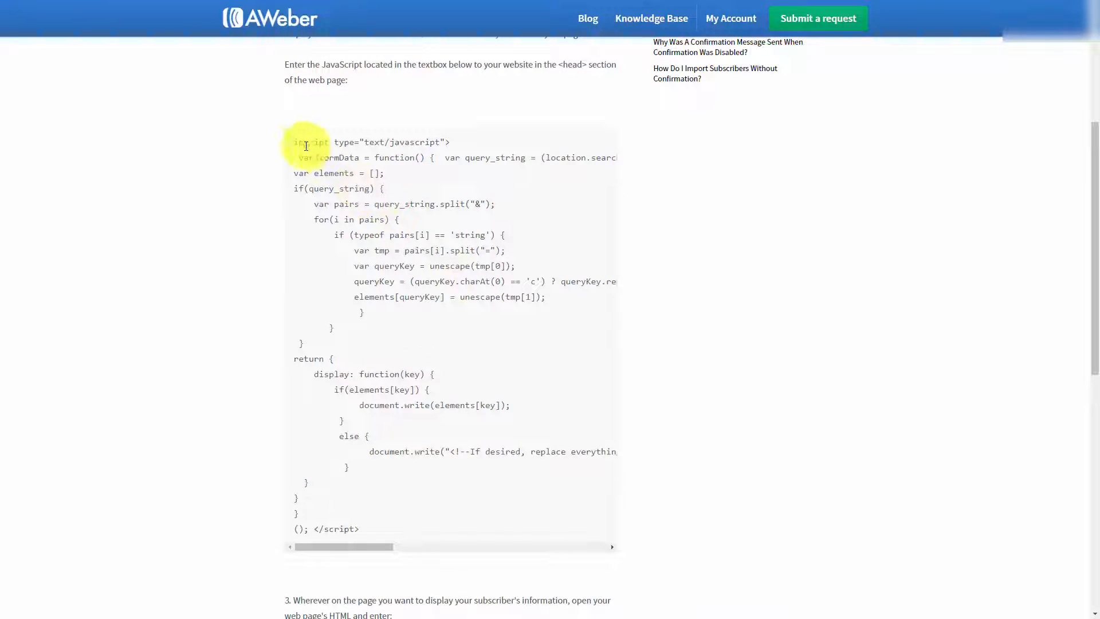
mouse_move(295, 142)
mouse_down()
mouse_move(314, 375)
mouse_move(356, 527)
mouse_move(381, 534)
mouse_move(312, 392)
mouse_move(270, 167)
mouse_move(293, 146)
mouse_up()
scroll(239, 224, down, 9)
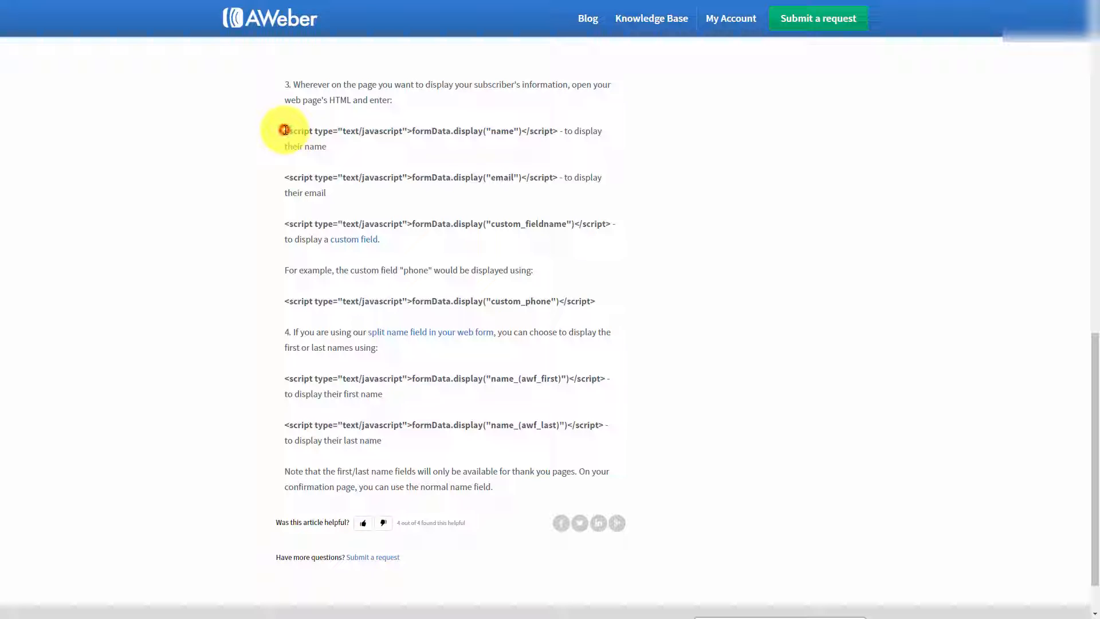
drag(284, 130, 556, 130)
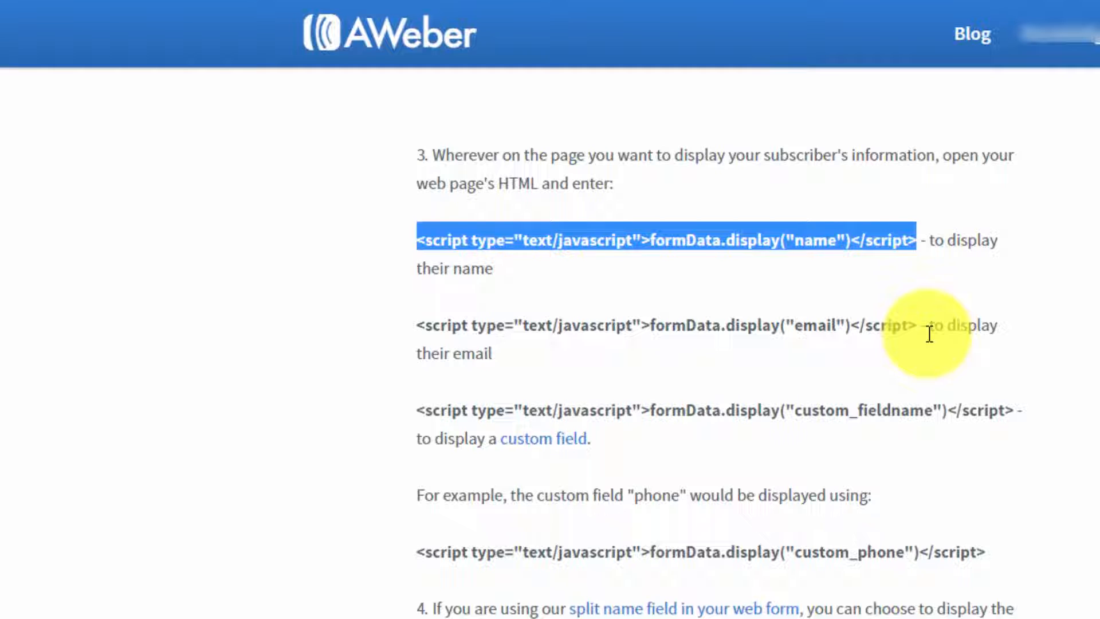
click(365, 315)
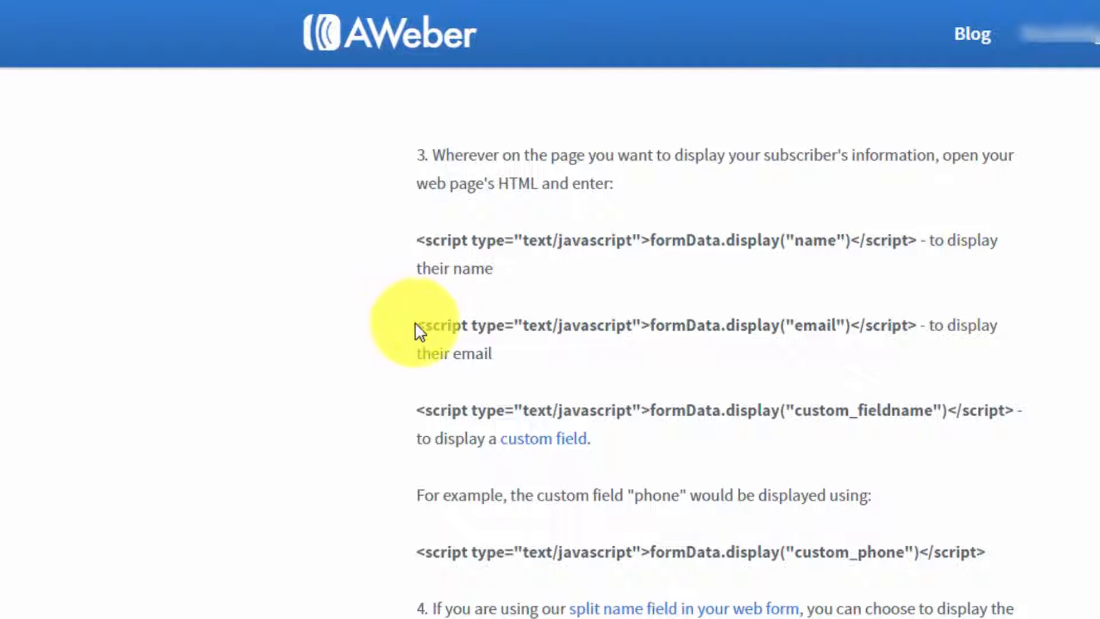
drag(418, 324, 920, 327)
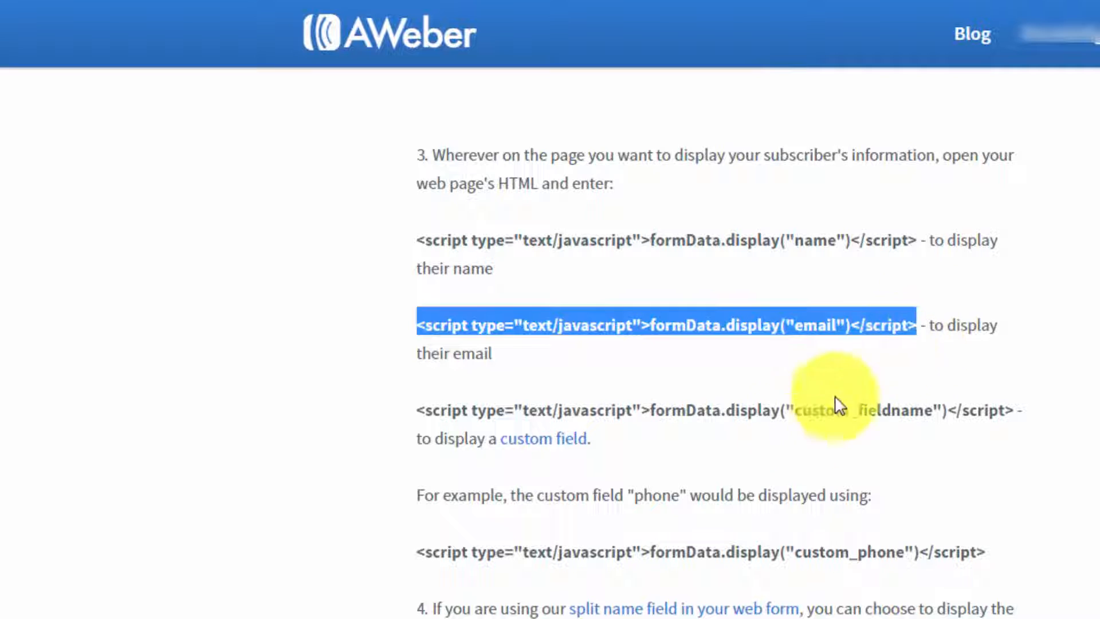
click(693, 366)
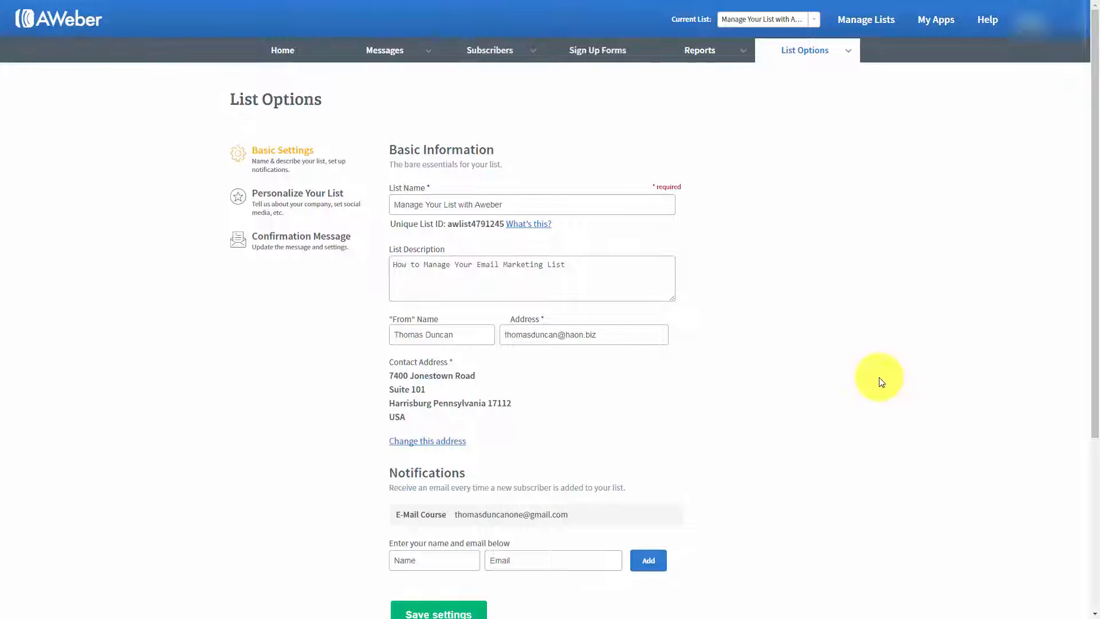
Step: Add a custom field named "Birthdate" to the list with Subscriber Update enabled
mouse_move(852, 55)
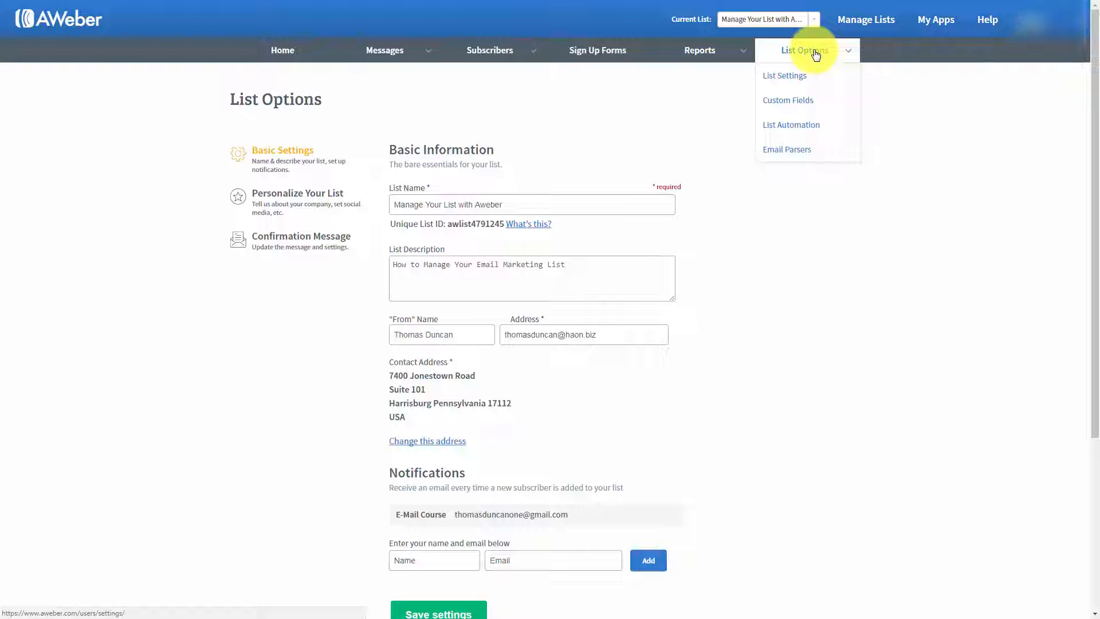
click(789, 107)
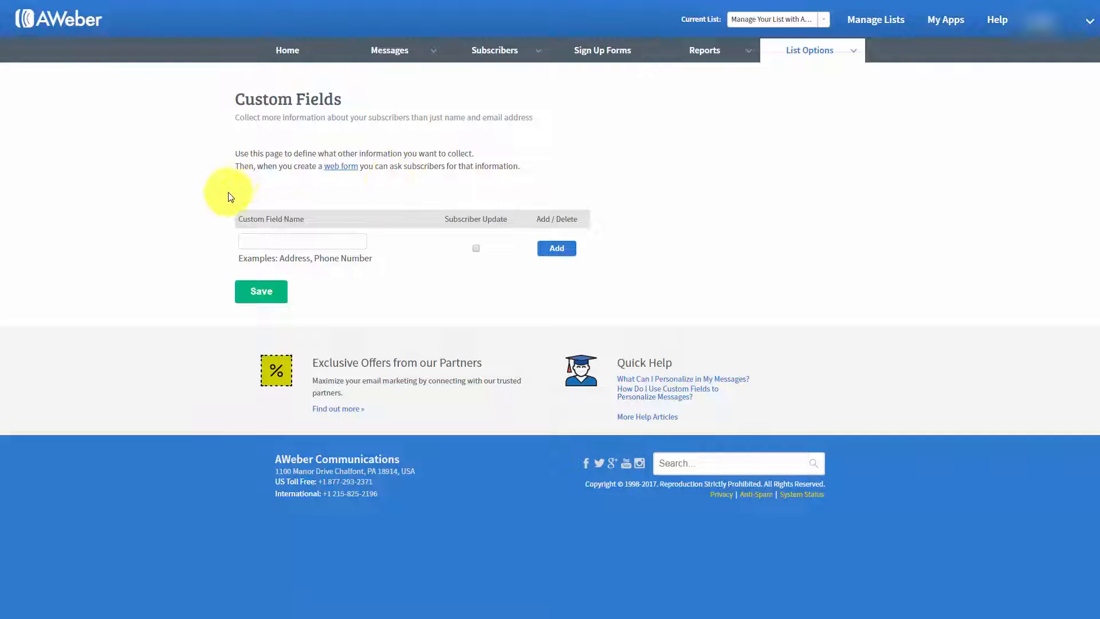
mouse_move(268, 216)
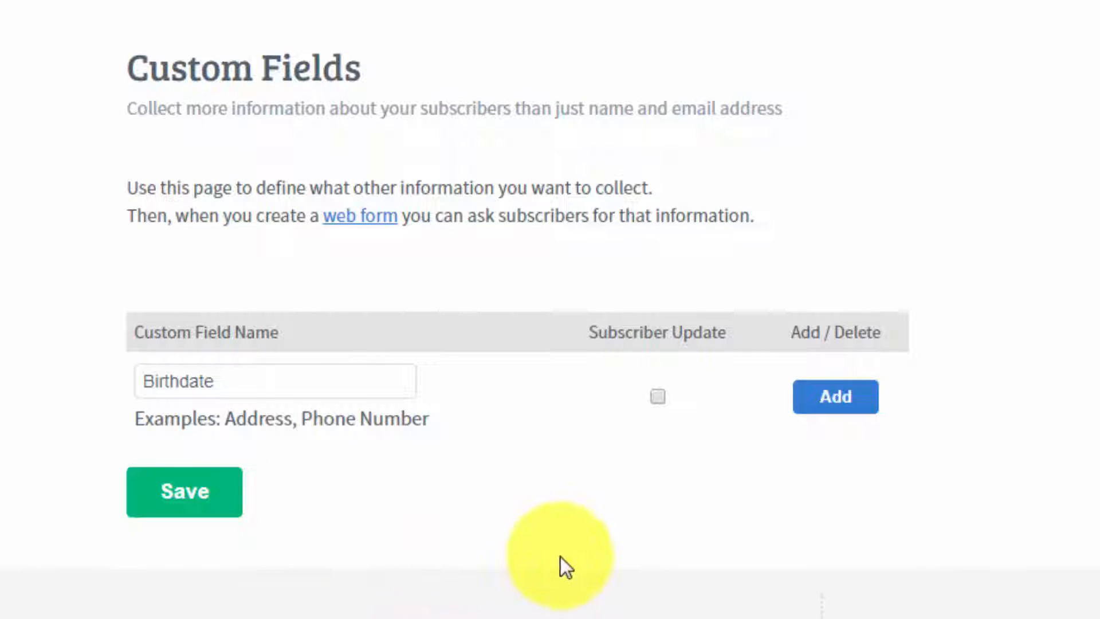
click(661, 396)
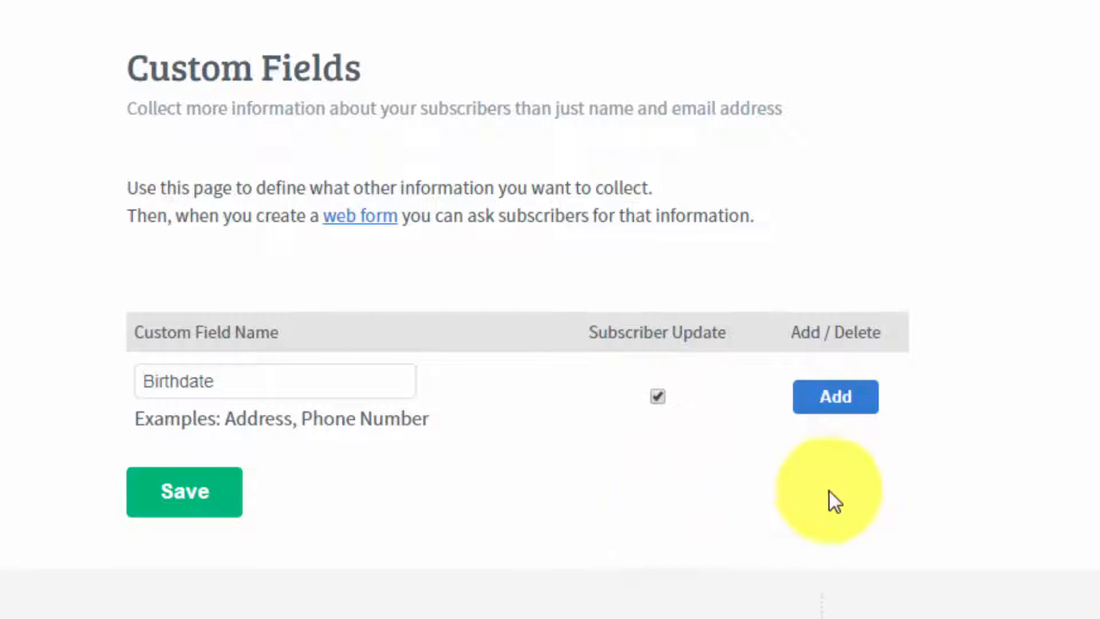
click(836, 400)
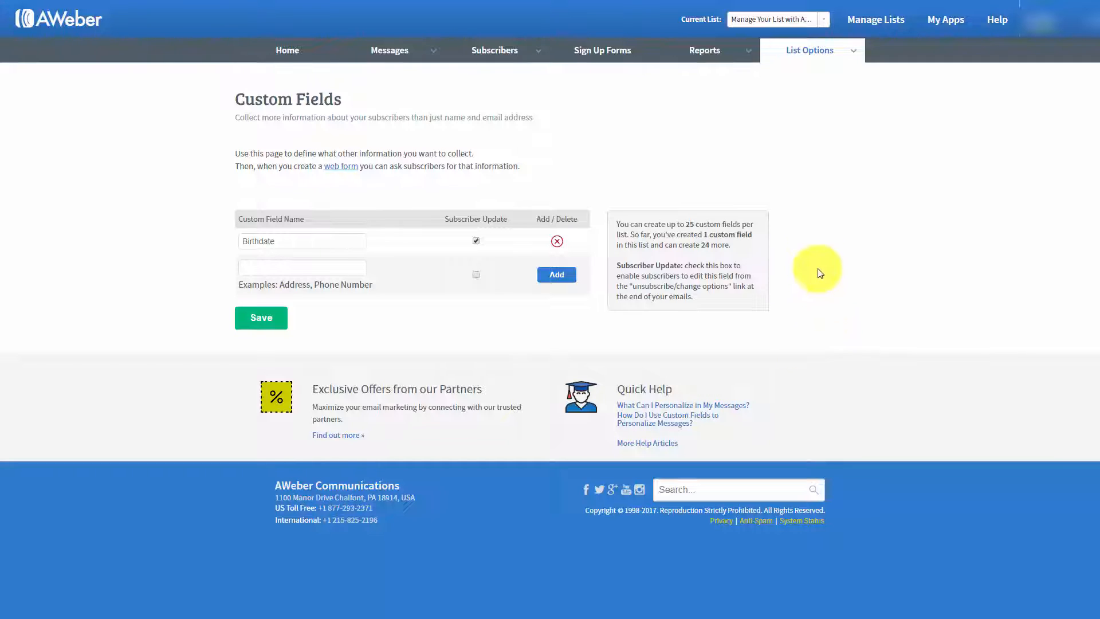
Step: Define an automation rule that unsubscribes people from the "Manage Your List with Aweber" list when they subscribe to "Strategic Marketing"
mouse_move(850, 51)
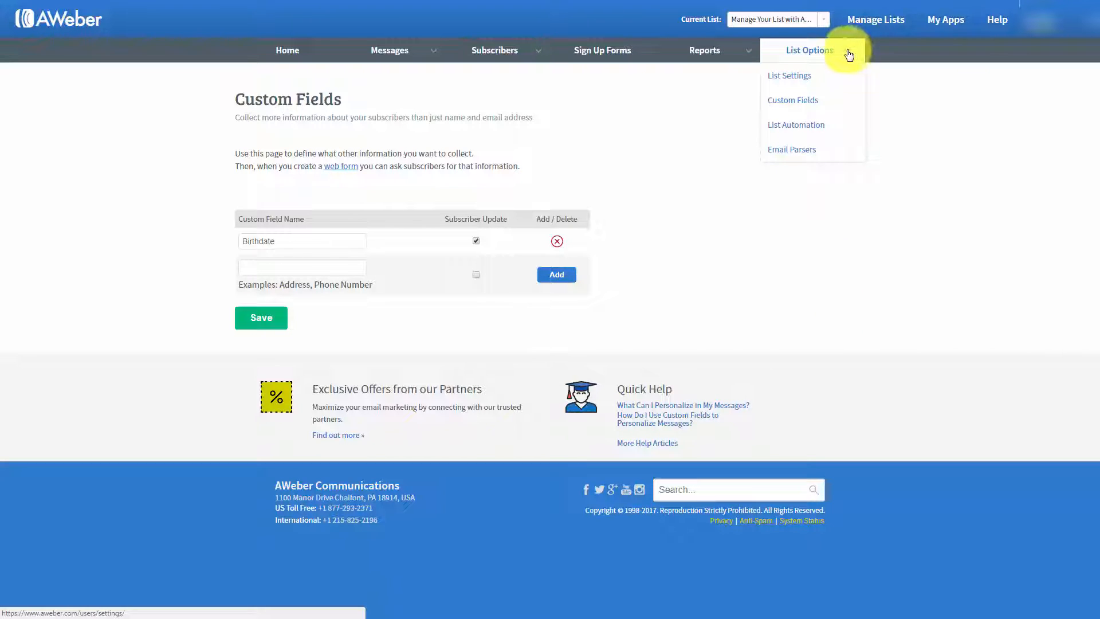
click(794, 132)
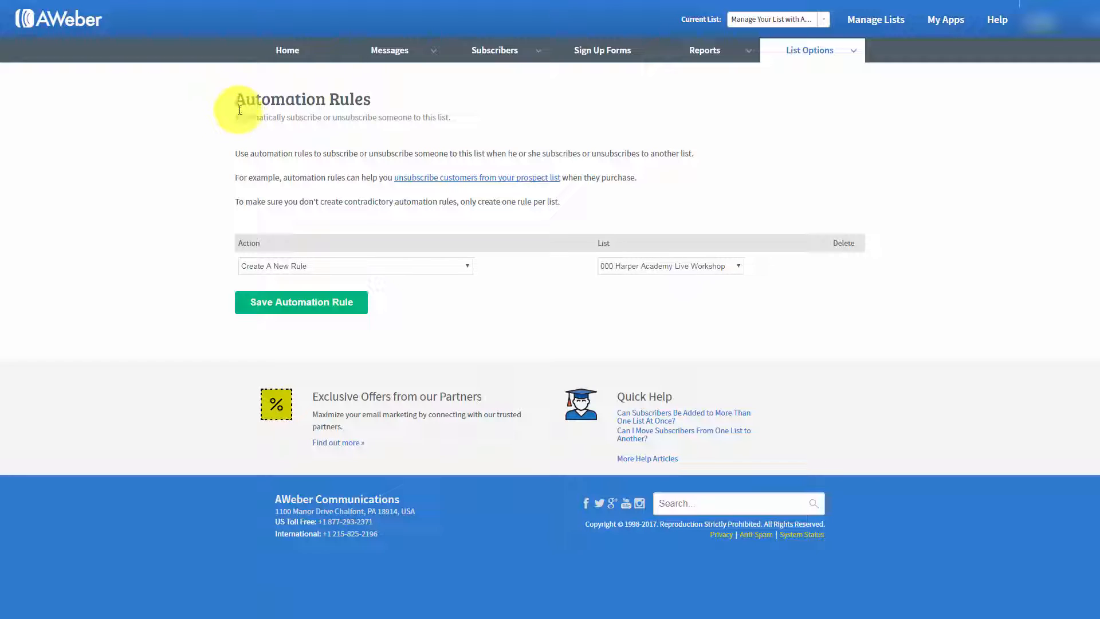
click(463, 271)
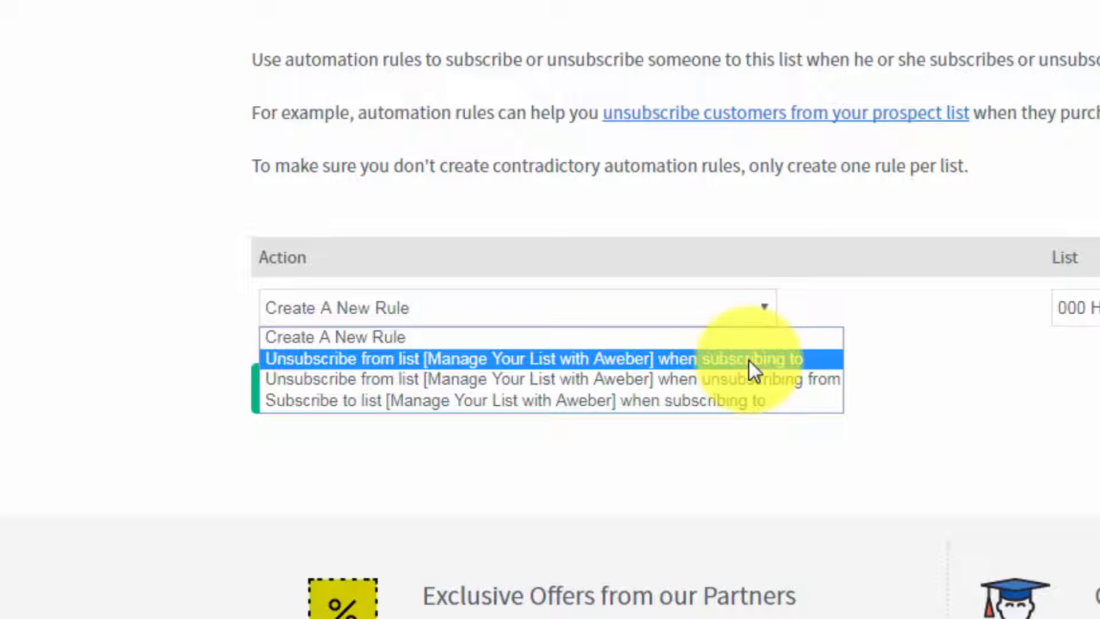
click(745, 399)
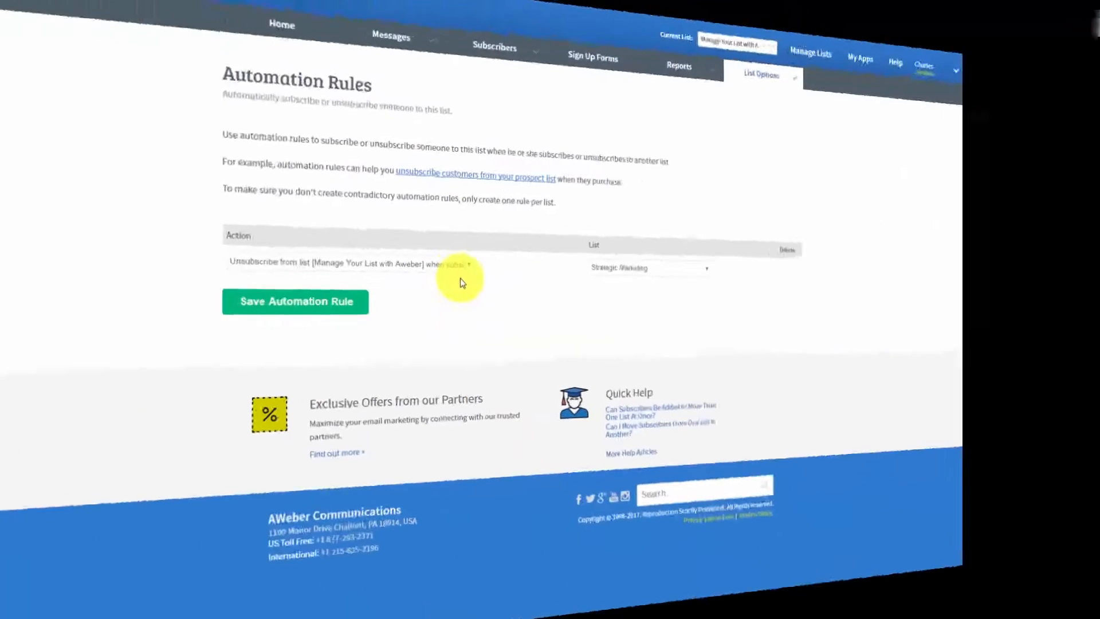
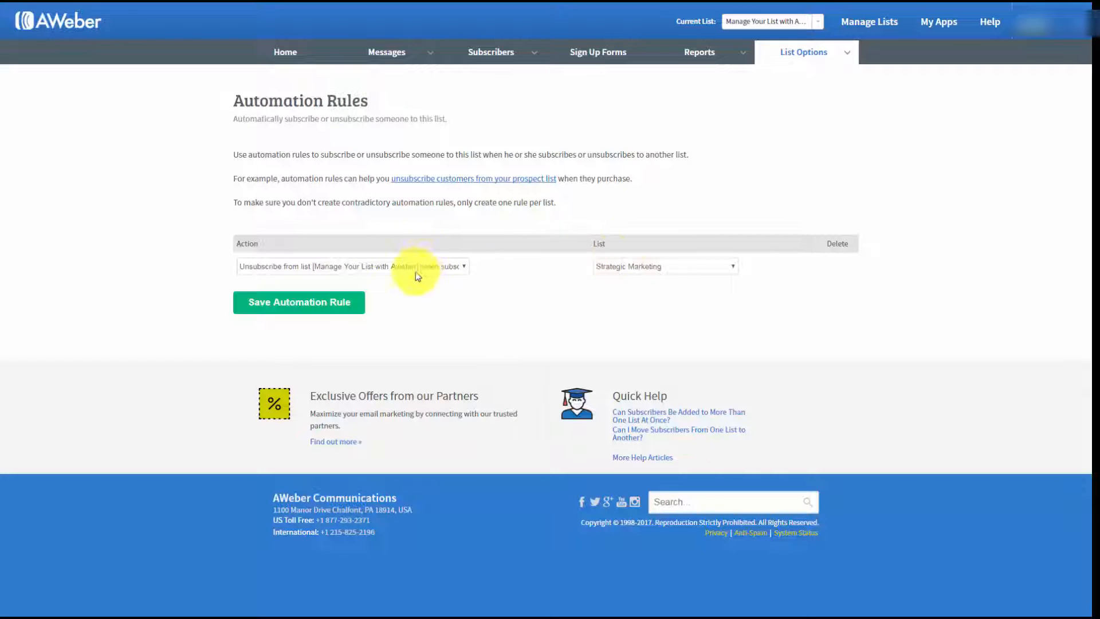
Step: Save the automation rule for "Strategic Marketing" and delete it from the list's rules
click(319, 306)
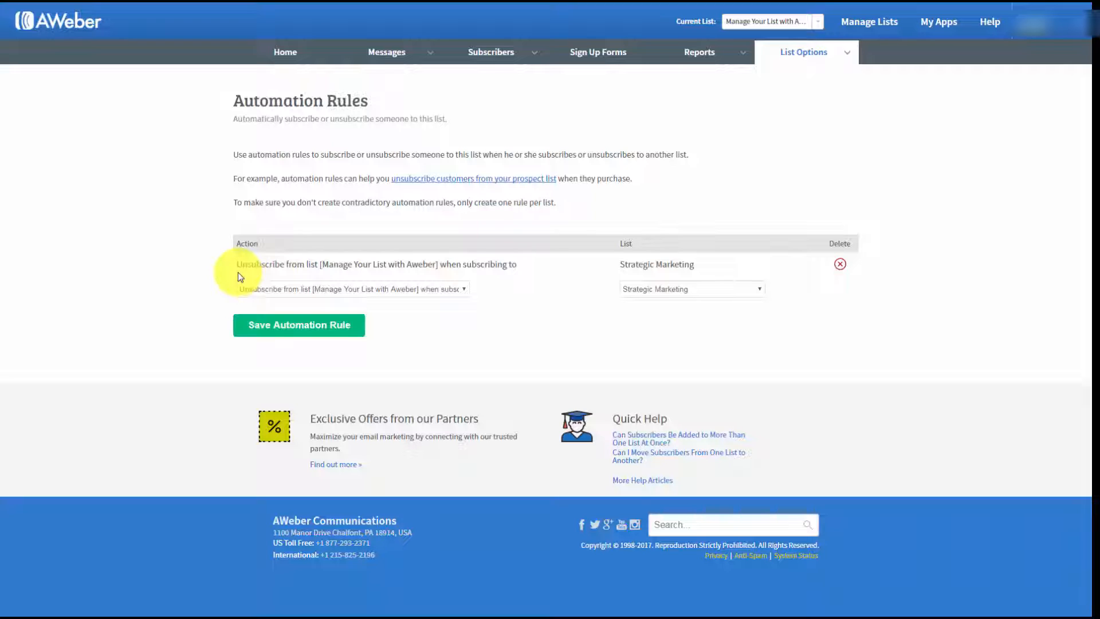
click(840, 265)
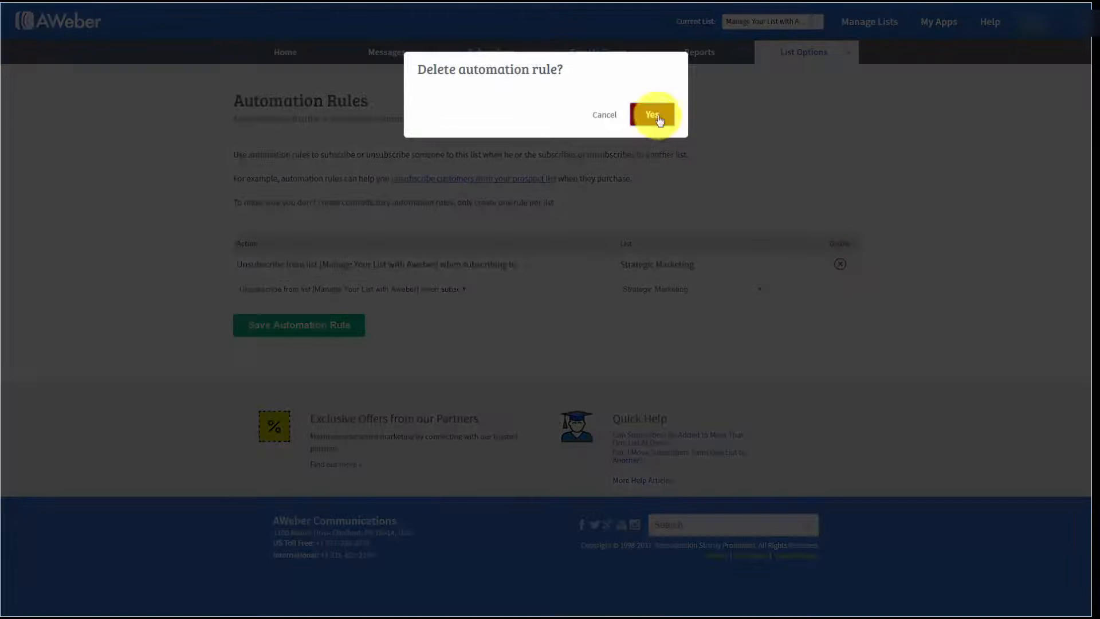
click(656, 114)
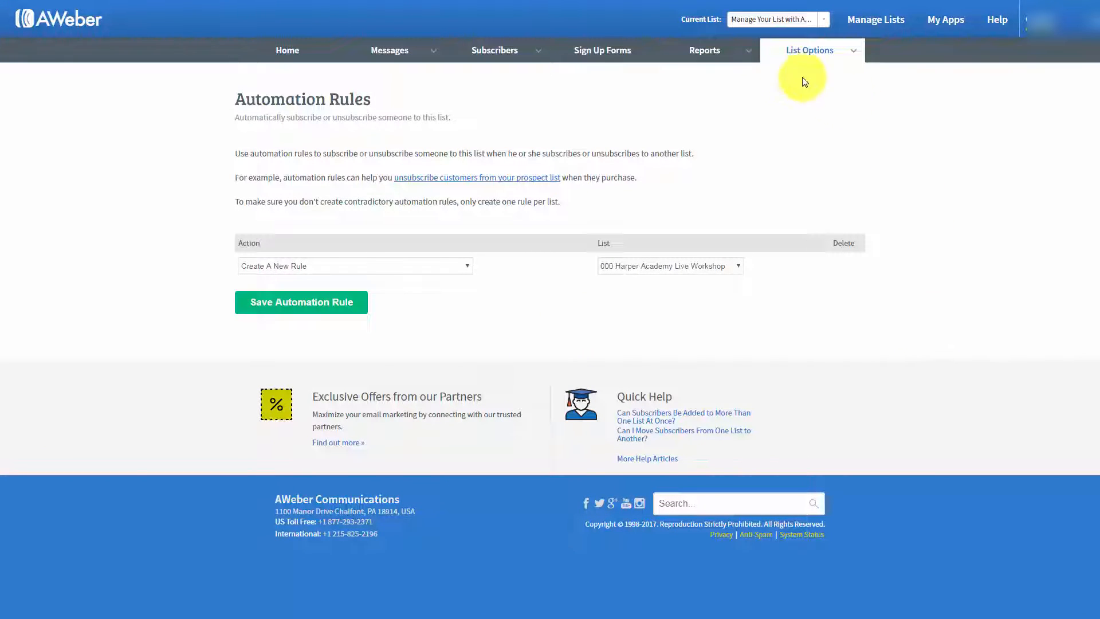
Step: Open the report settings and copy the analytics JavaScript from Step 1 of the Analytics Setup
mouse_move(744, 57)
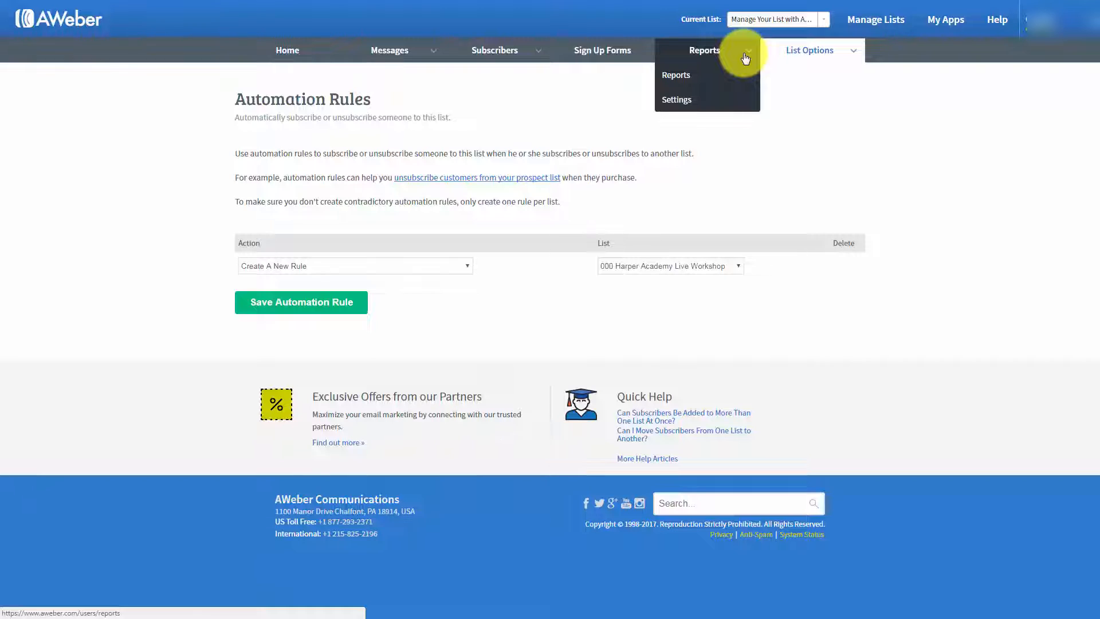
click(677, 101)
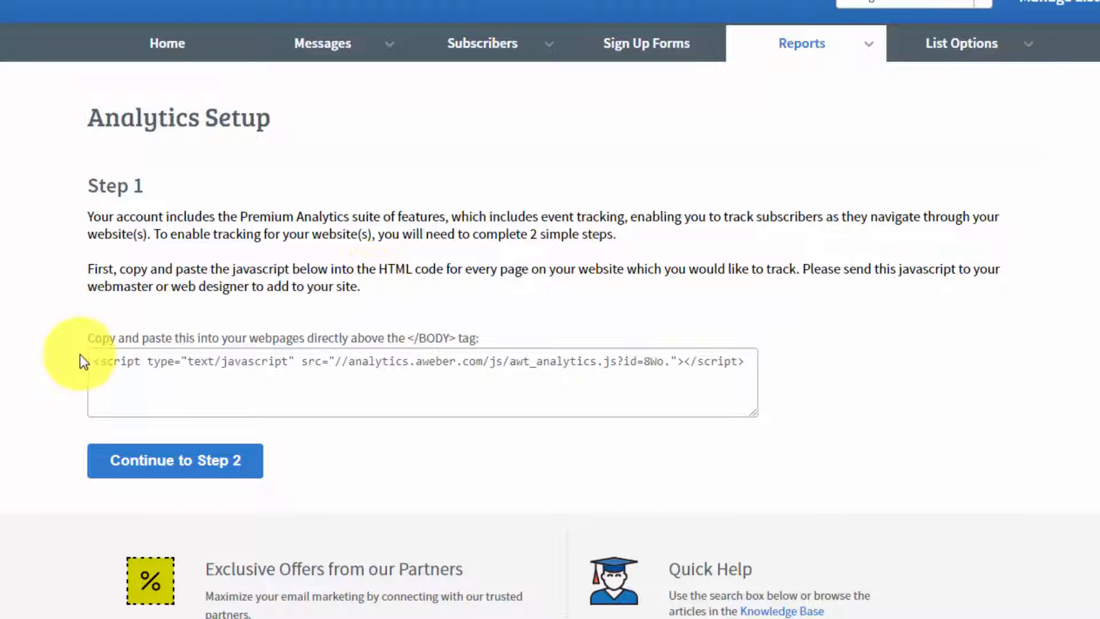
click(96, 361)
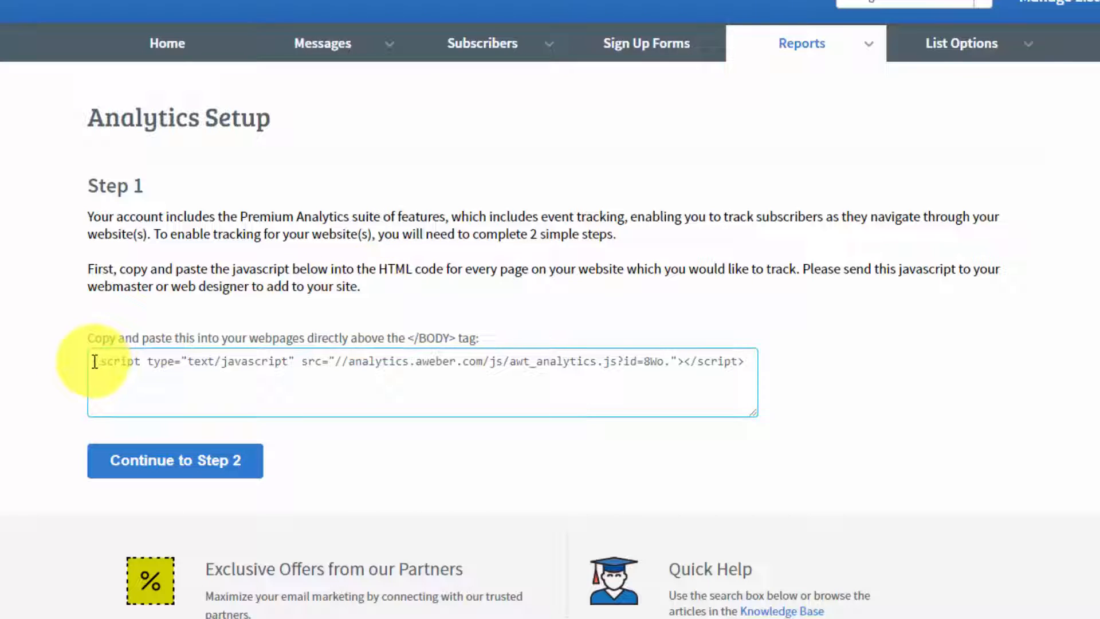
click(94, 362)
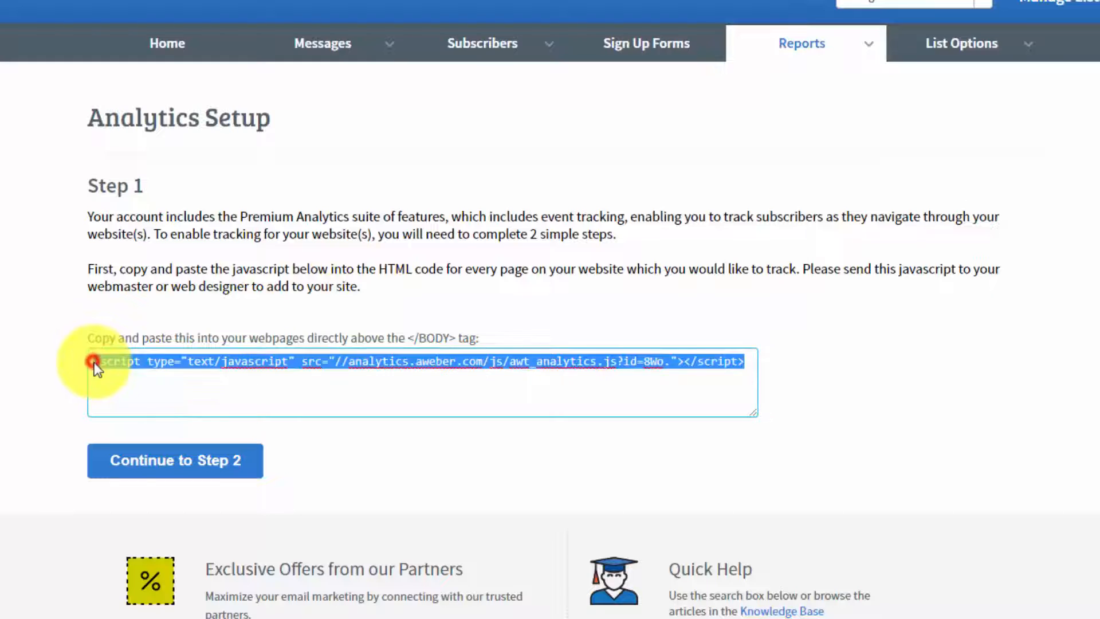
right_click(322, 358)
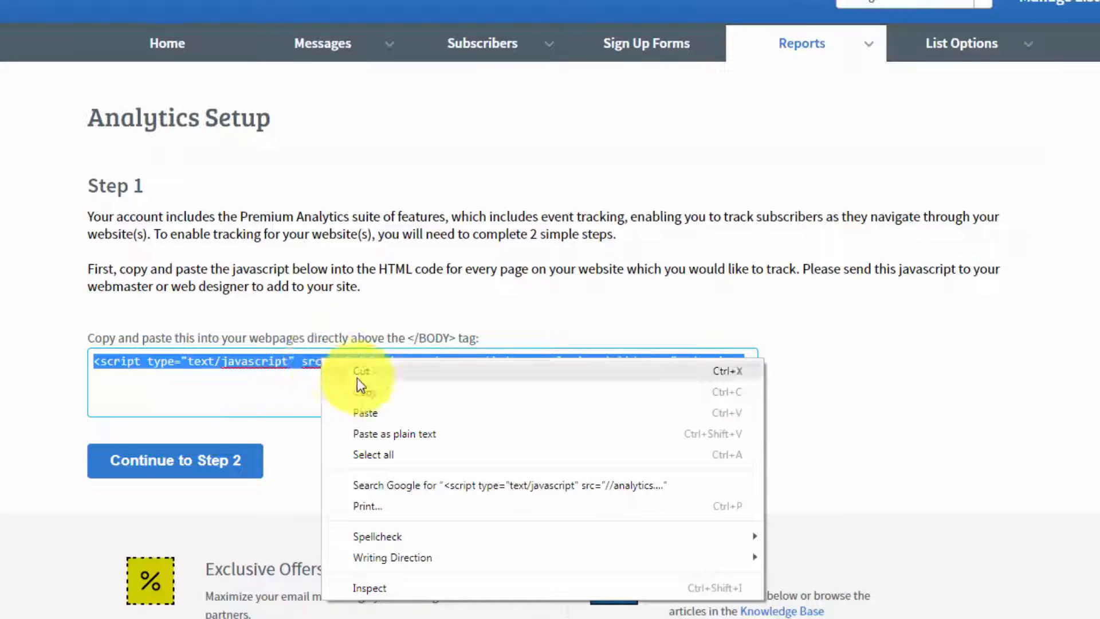
click(366, 391)
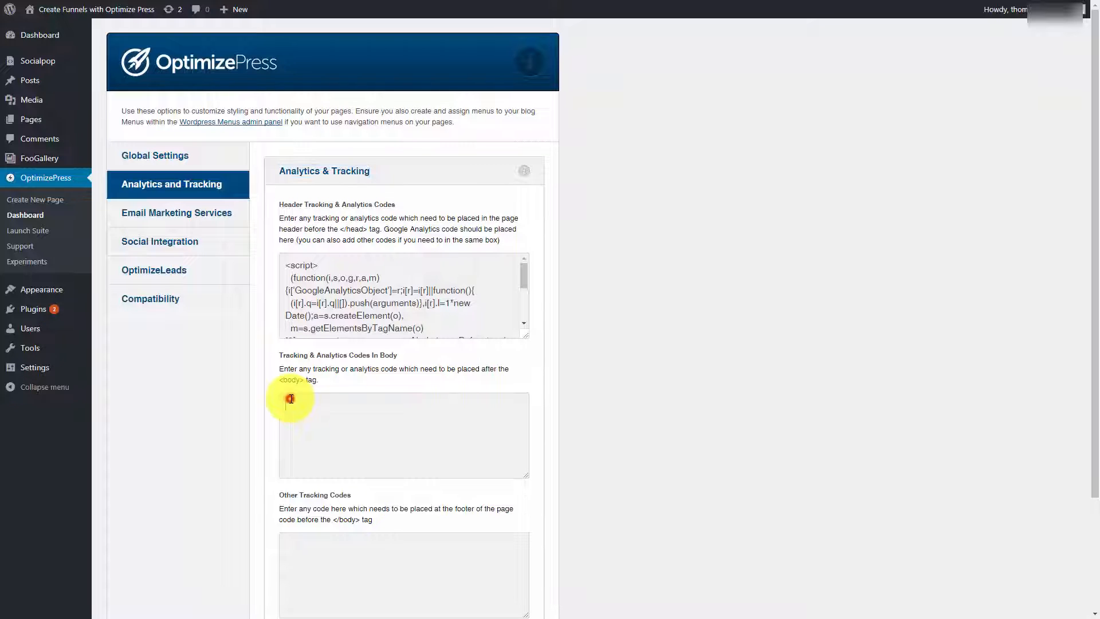
Step: In OptimizePress on the WordPress site, paste the analytics script into the body tracking codes and save the settings
right_click(291, 398)
click(344, 473)
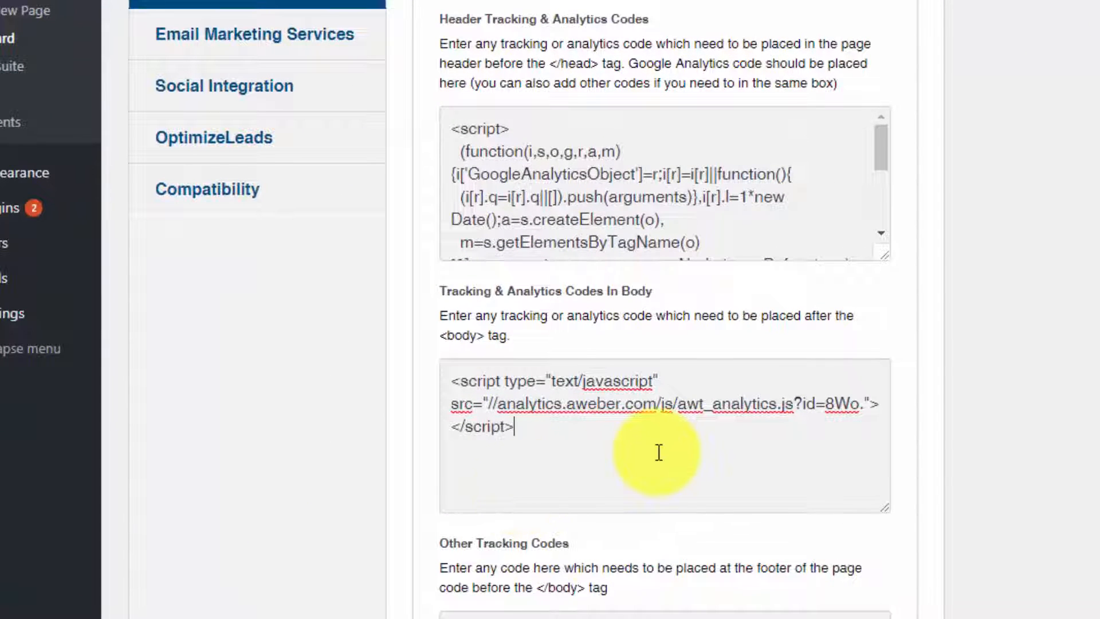
scroll(659, 452, down, 4)
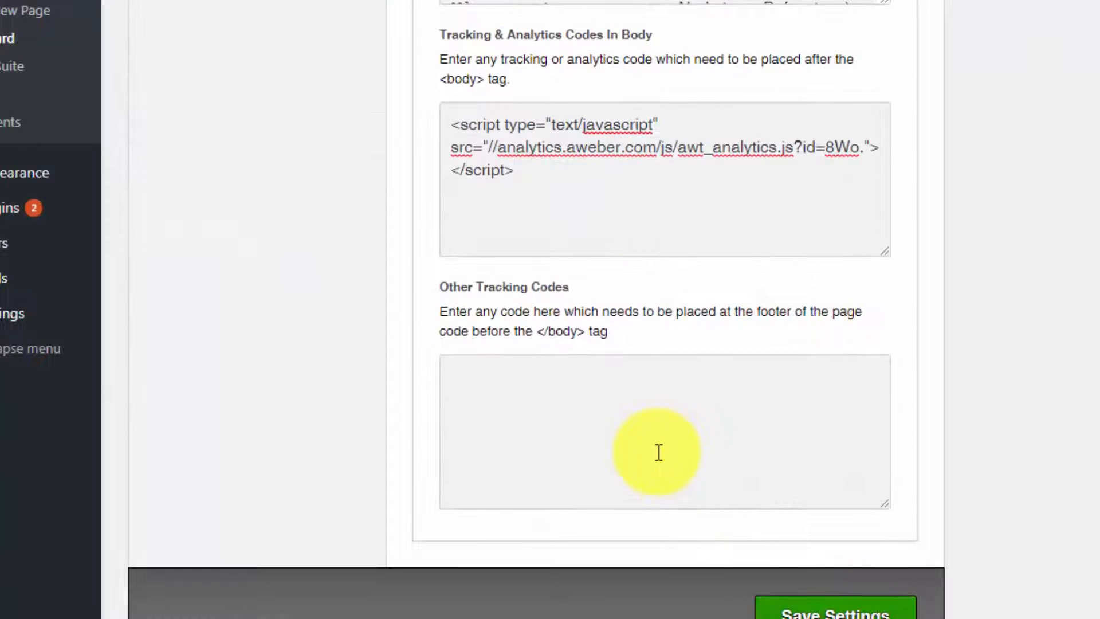
click(808, 610)
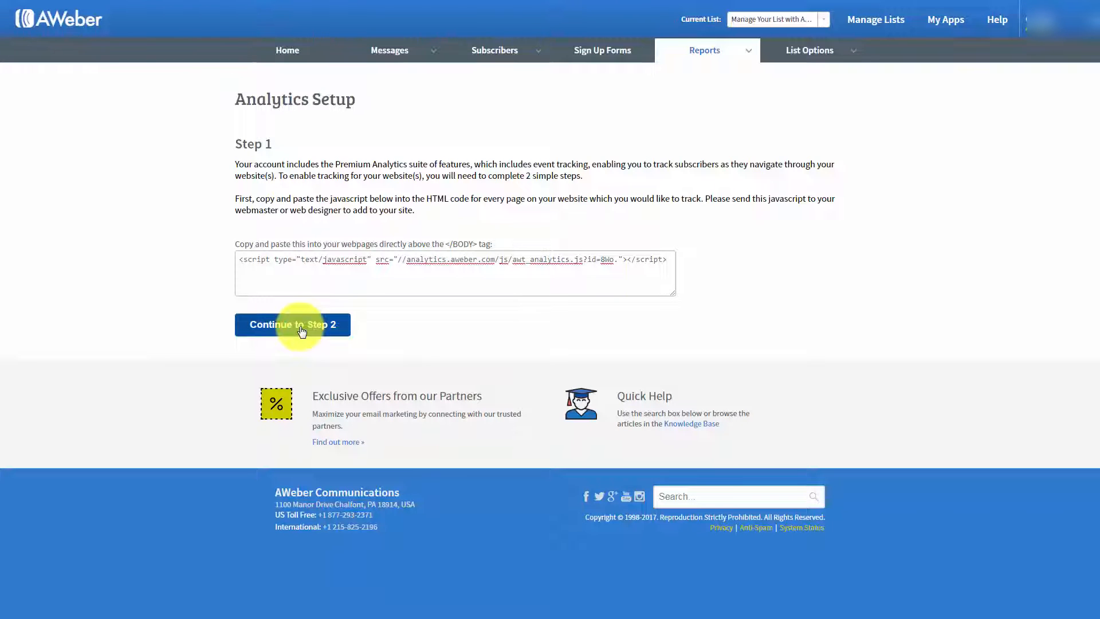
click(302, 331)
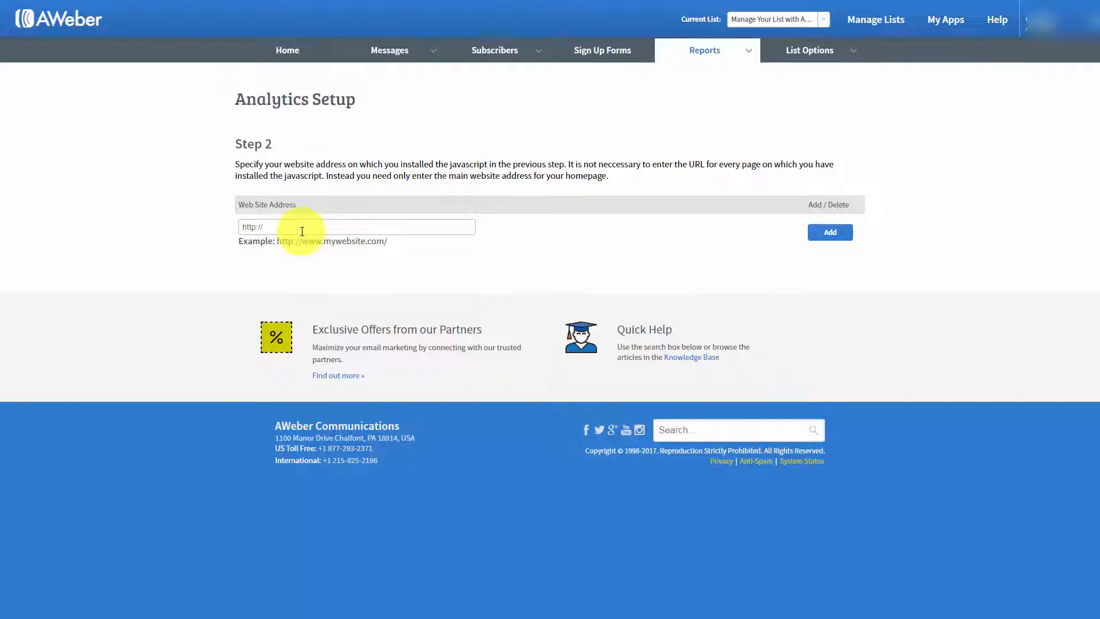
key(ctrl+v)
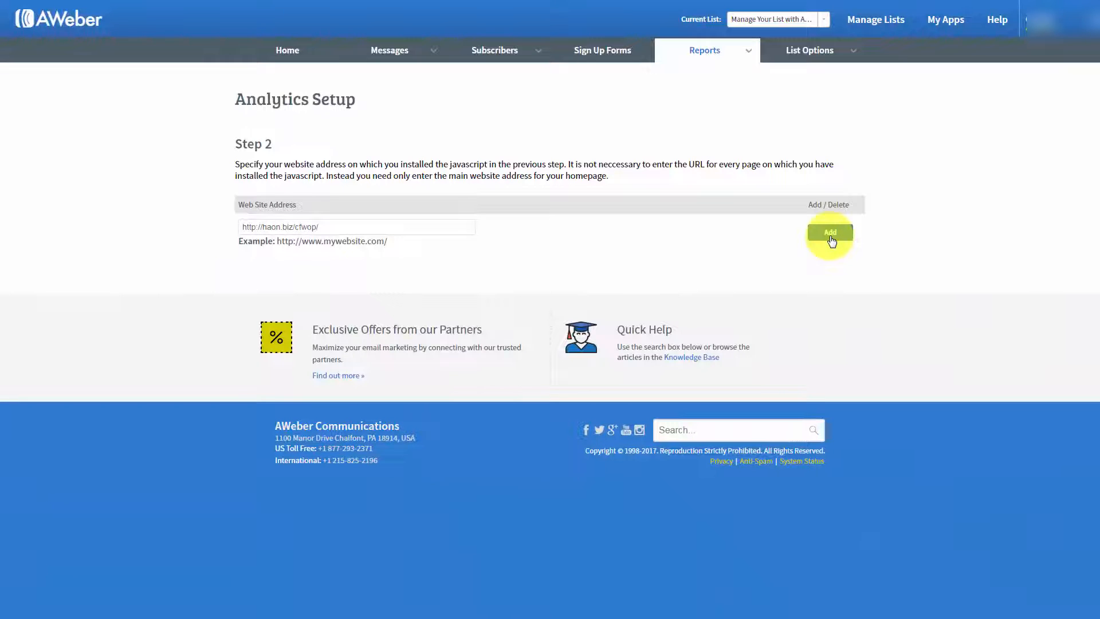
click(831, 237)
scroll(831, 240, down, 1)
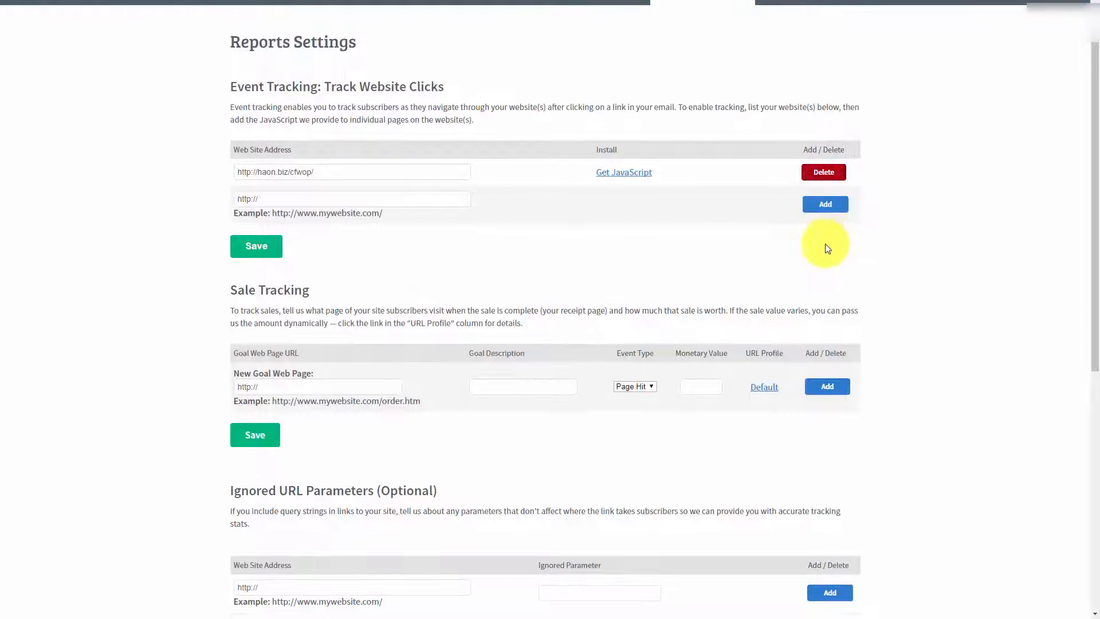
scroll(825, 246, up, 1)
scroll(825, 246, down, 1)
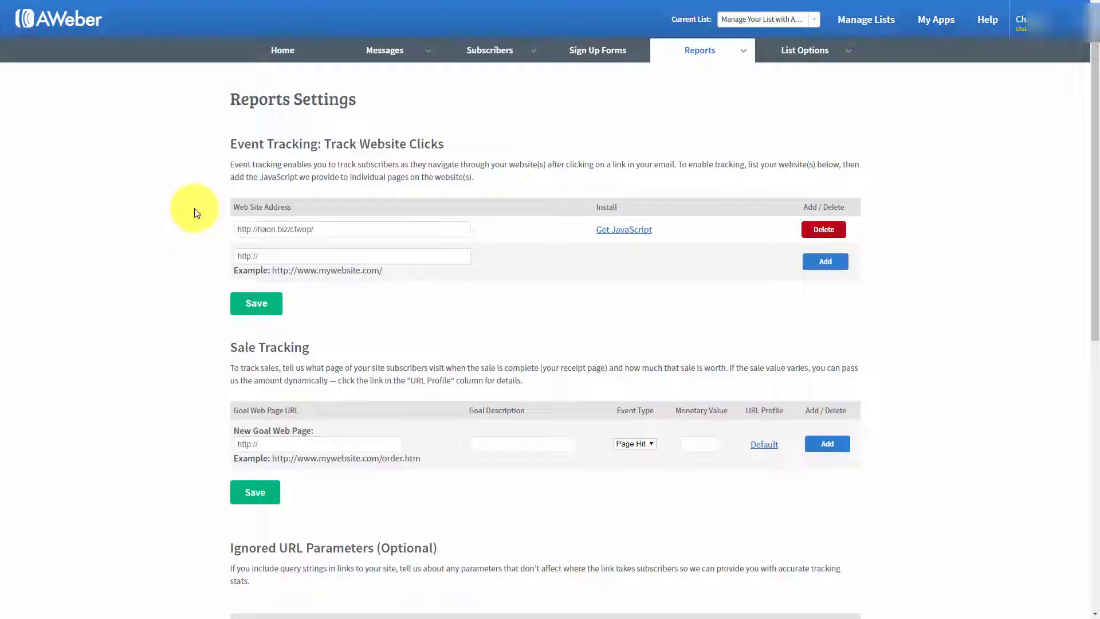
scroll(196, 212, down, 2)
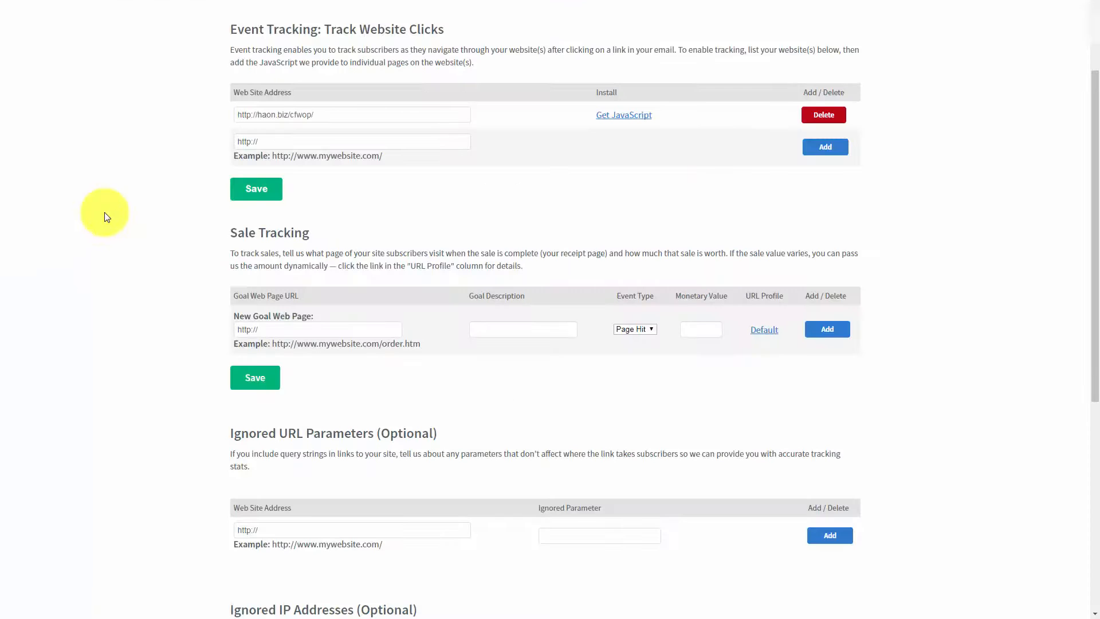
drag(286, 325, 228, 332)
key(ctrl+v)
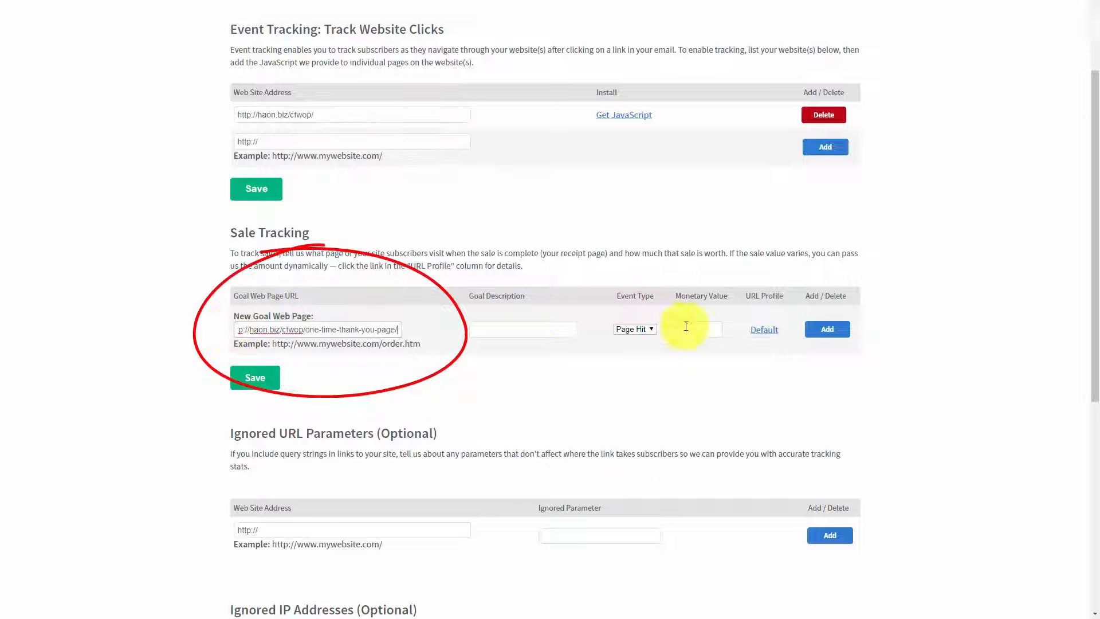
click(498, 327)
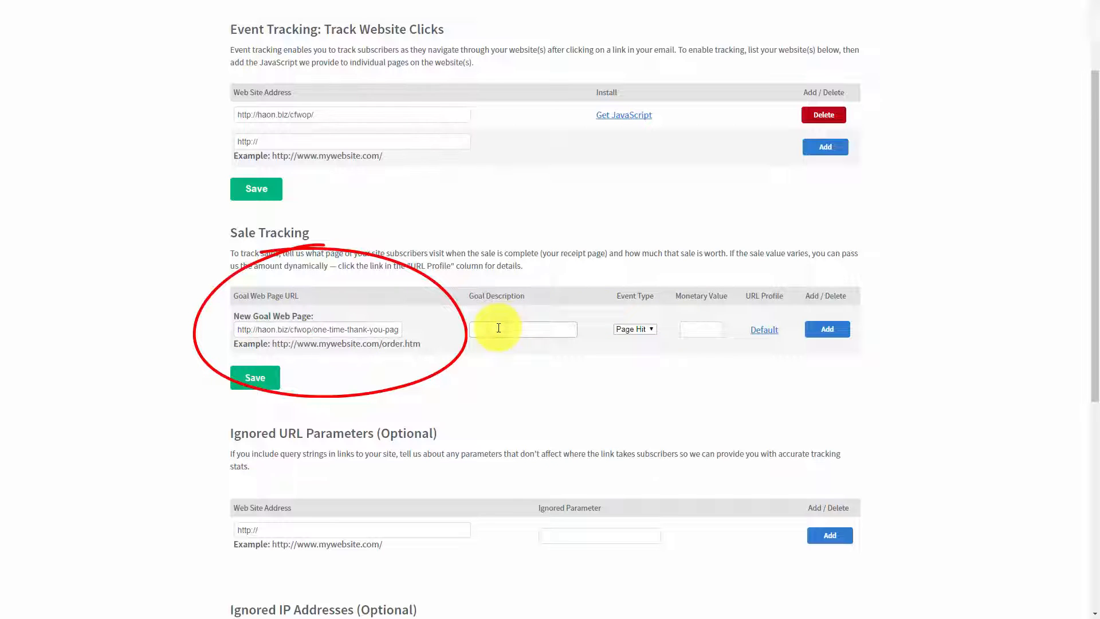
text(Sale)
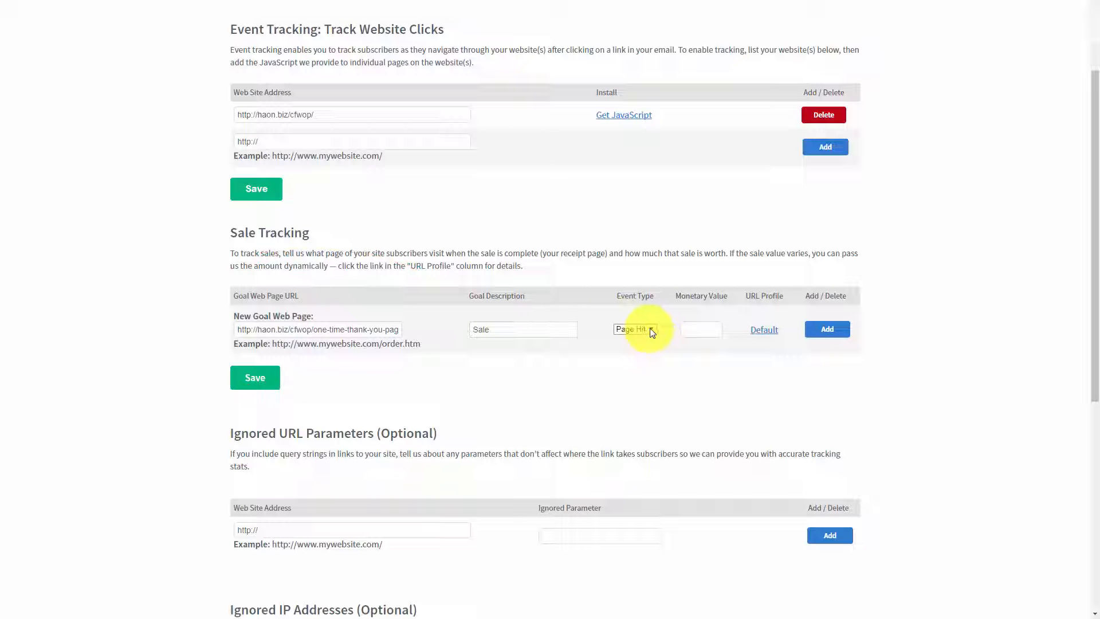
Step: Set the goal's event type to Sale and its monetary value to 17.00, and add the goal
click(652, 331)
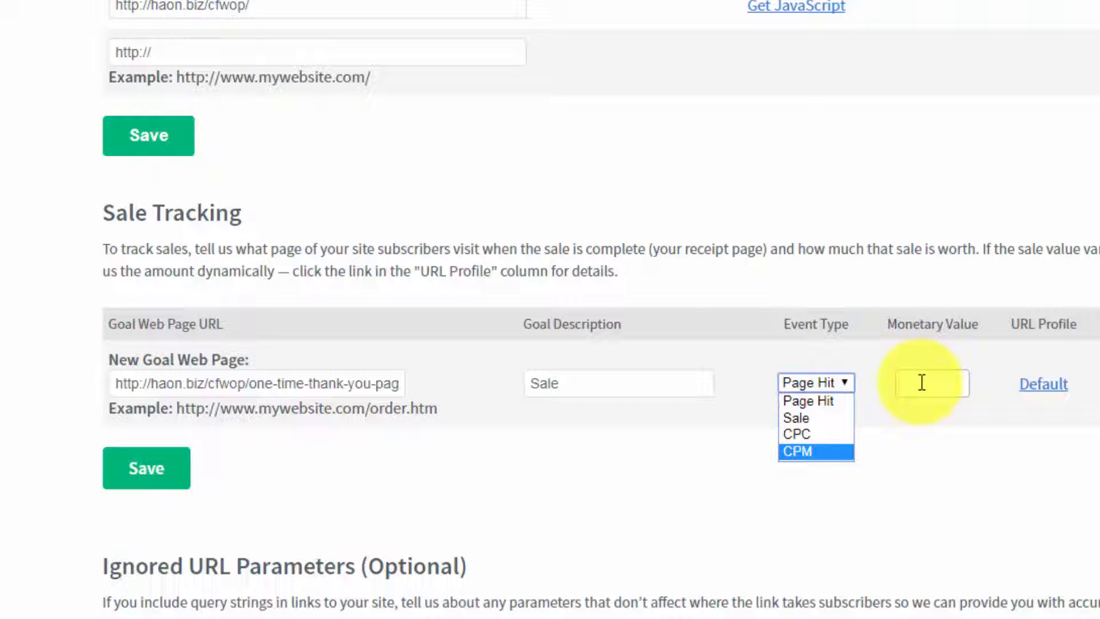
click(807, 419)
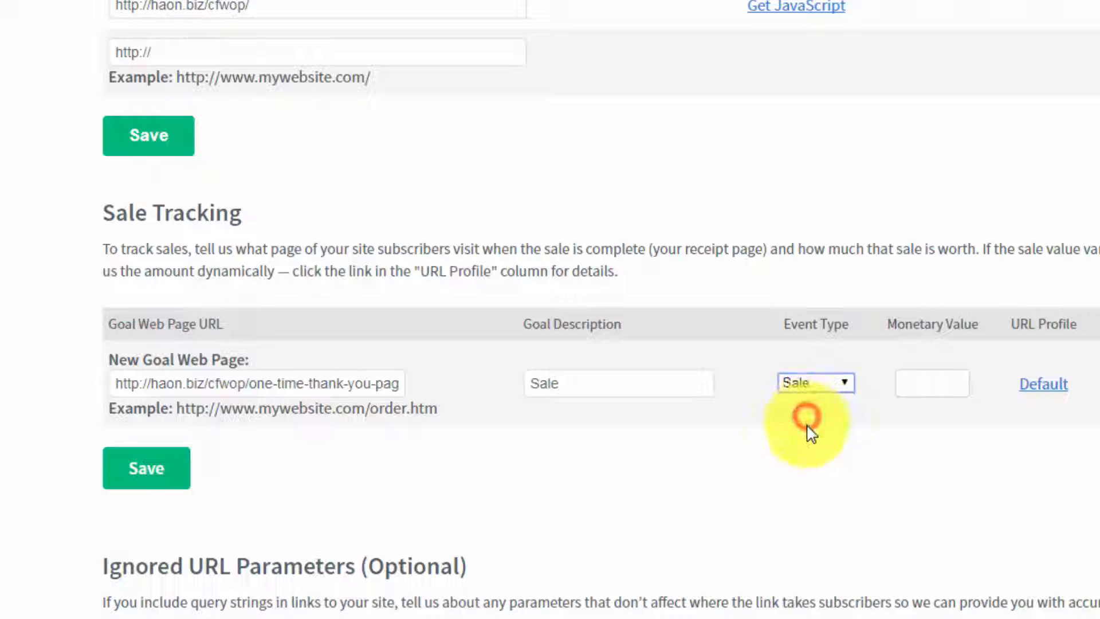
click(923, 379)
text(7)
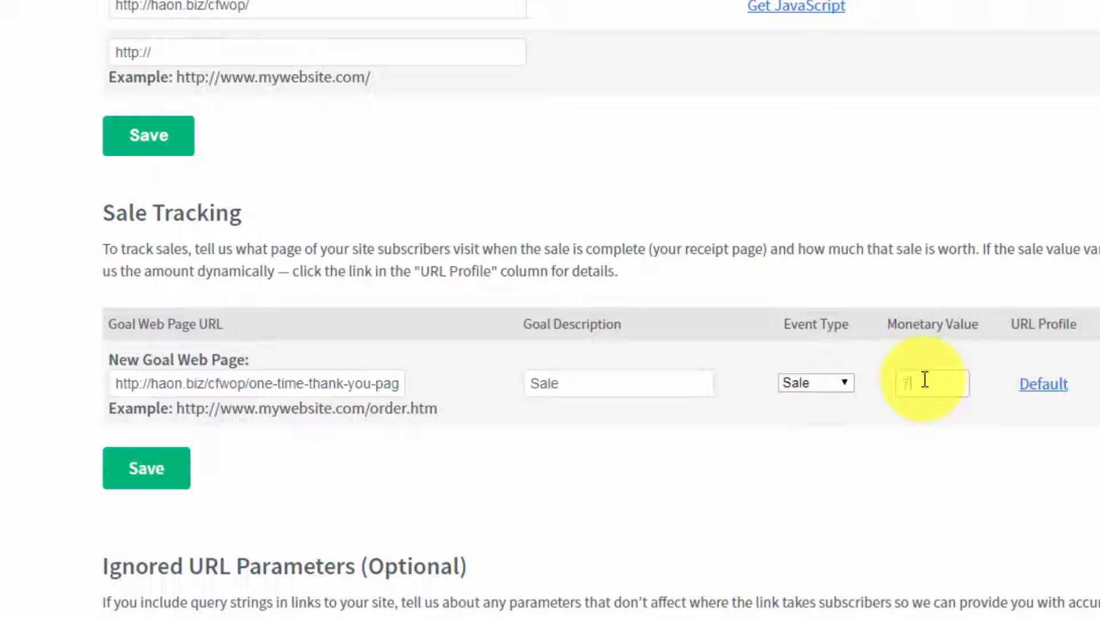
text(.00)
key(Home)
text(1)
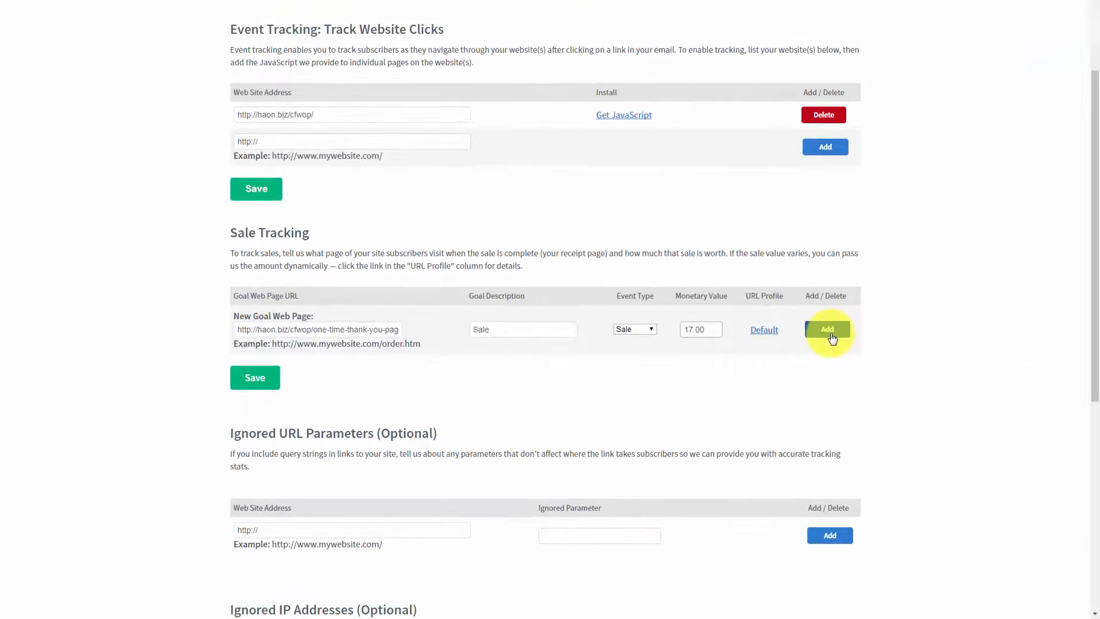
click(831, 335)
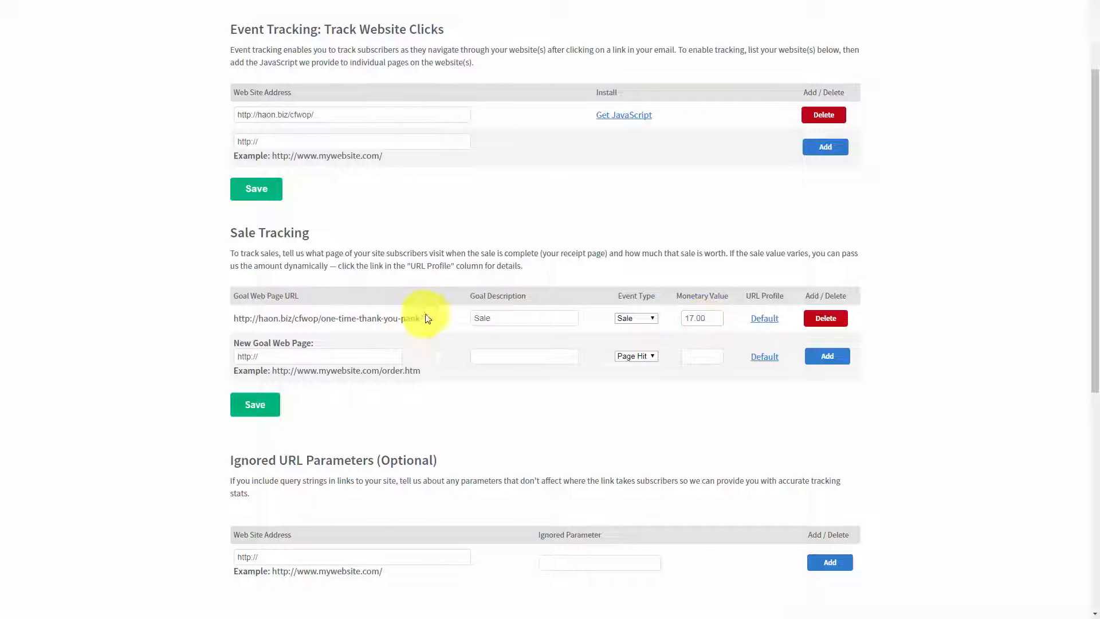
Step: Add the account owner's own IP address to the addresses ignored in the analytics reports
scroll(387, 314, down, 5)
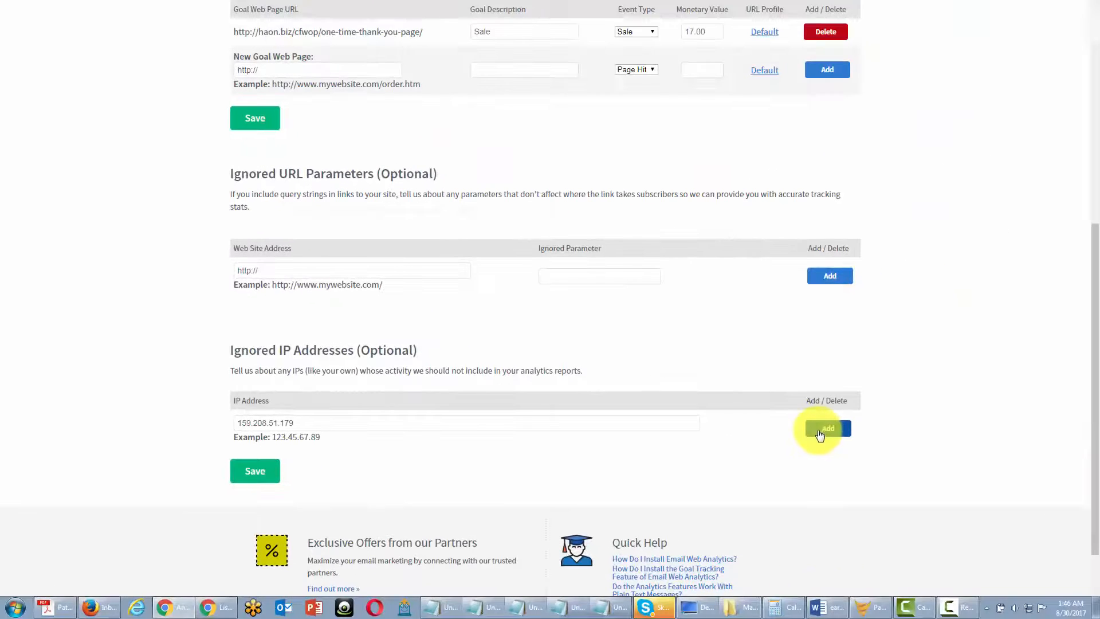
click(820, 430)
scroll(818, 431, down, 2)
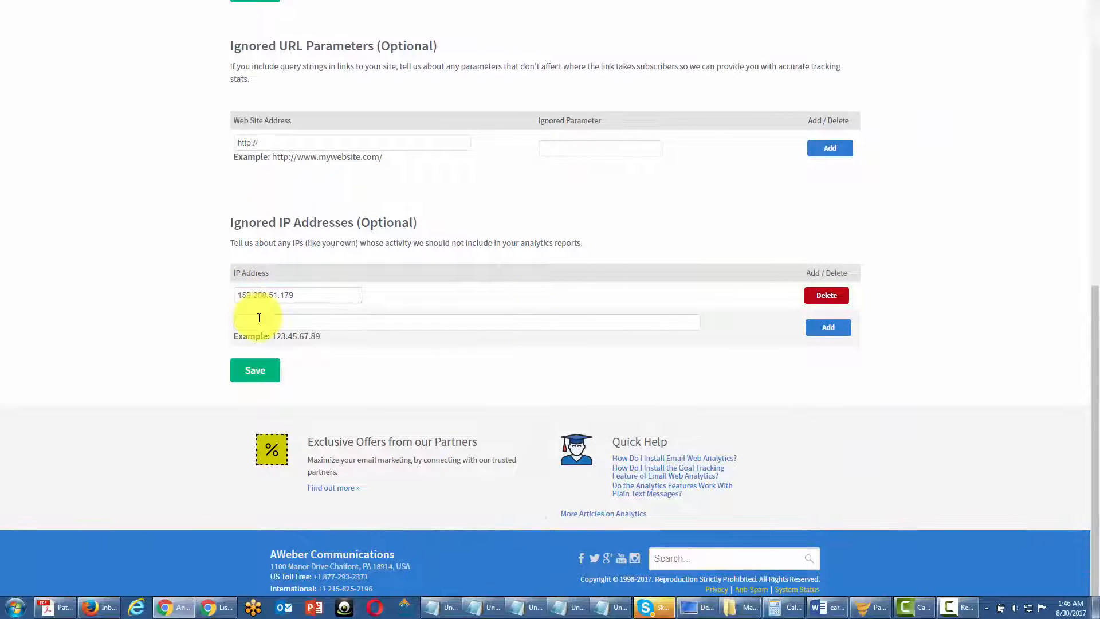
click(258, 320)
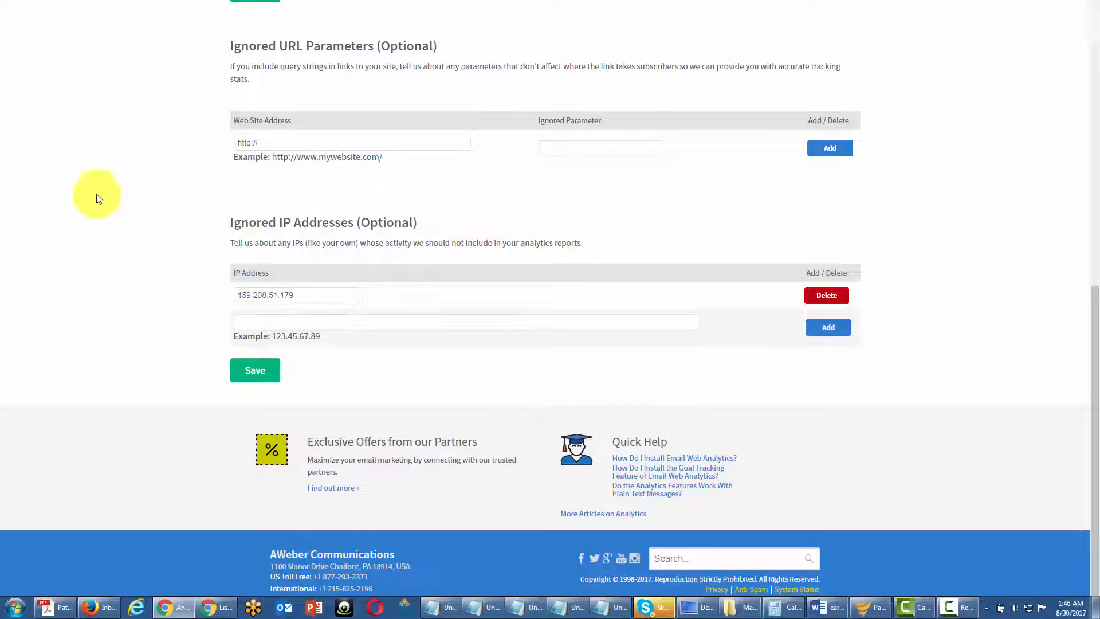
scroll(485, 328, up, 1)
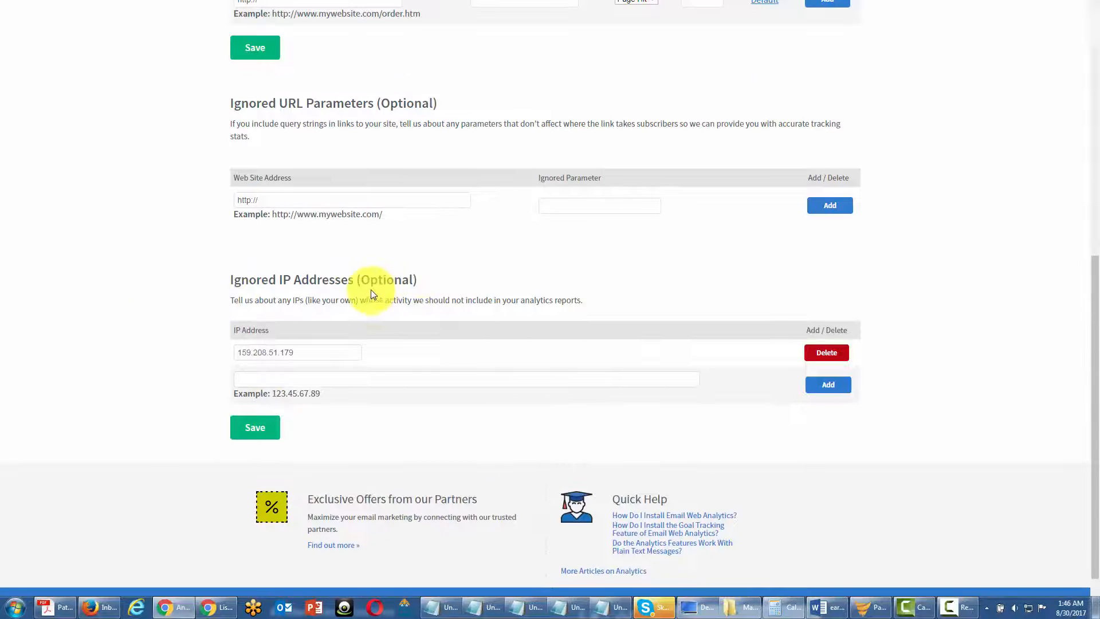
scroll(373, 285, up, 2)
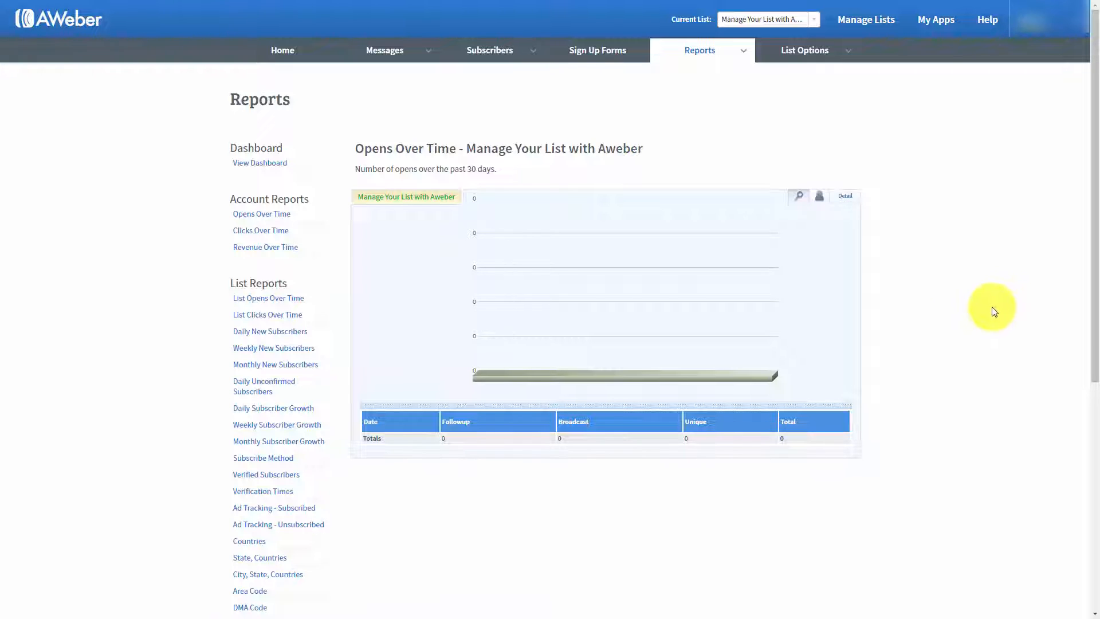
Step: Open the List Opens Over Time report and examine its subscriber and detail views
mouse_move(745, 52)
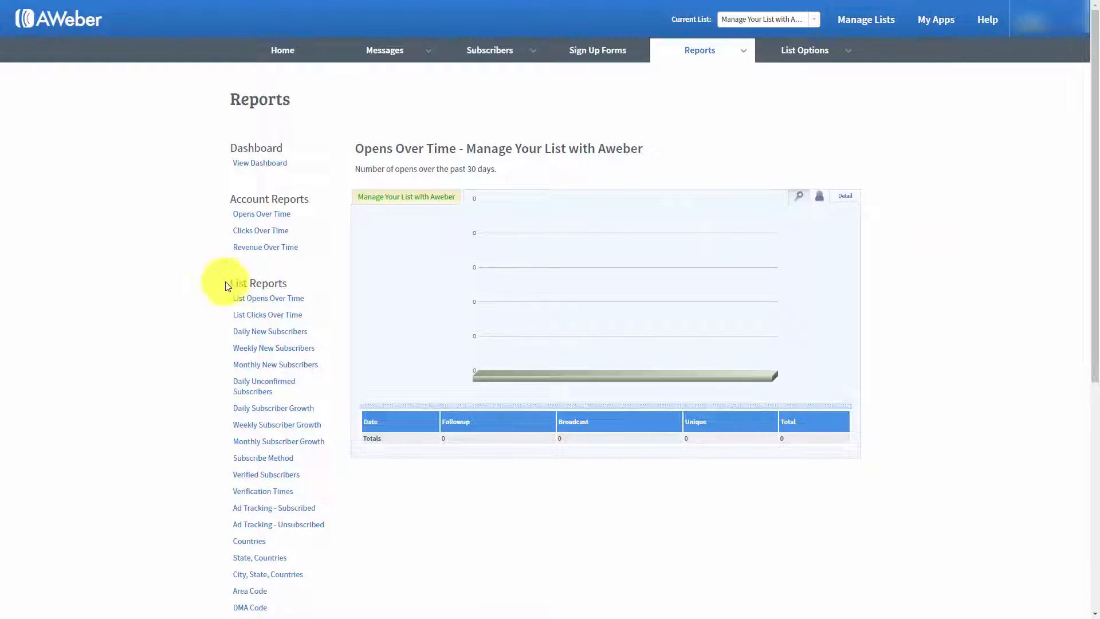
click(255, 301)
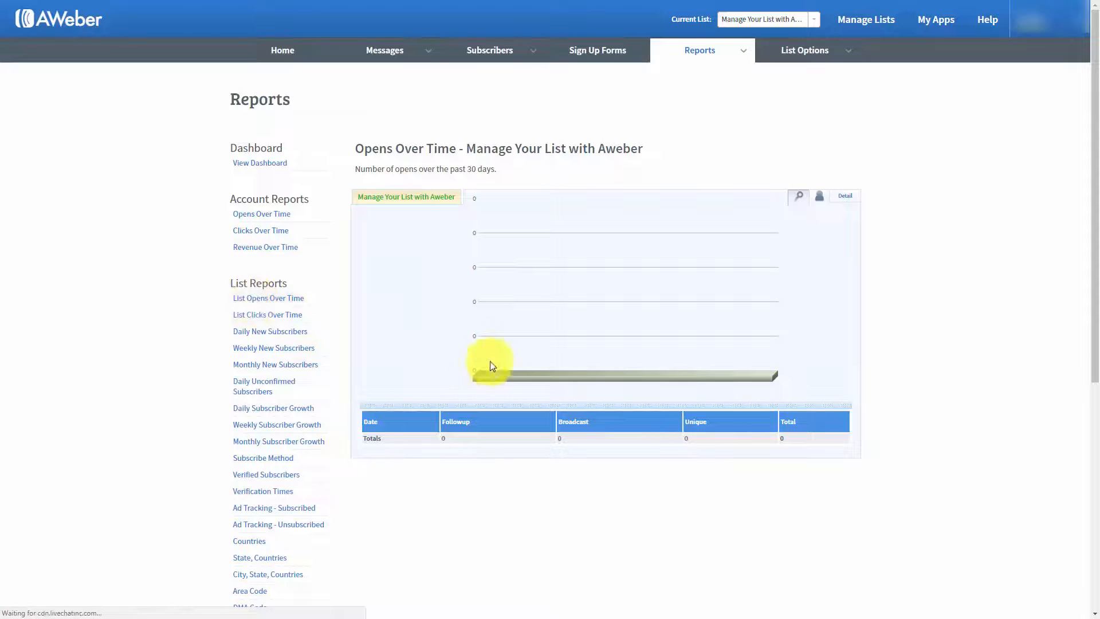
click(819, 198)
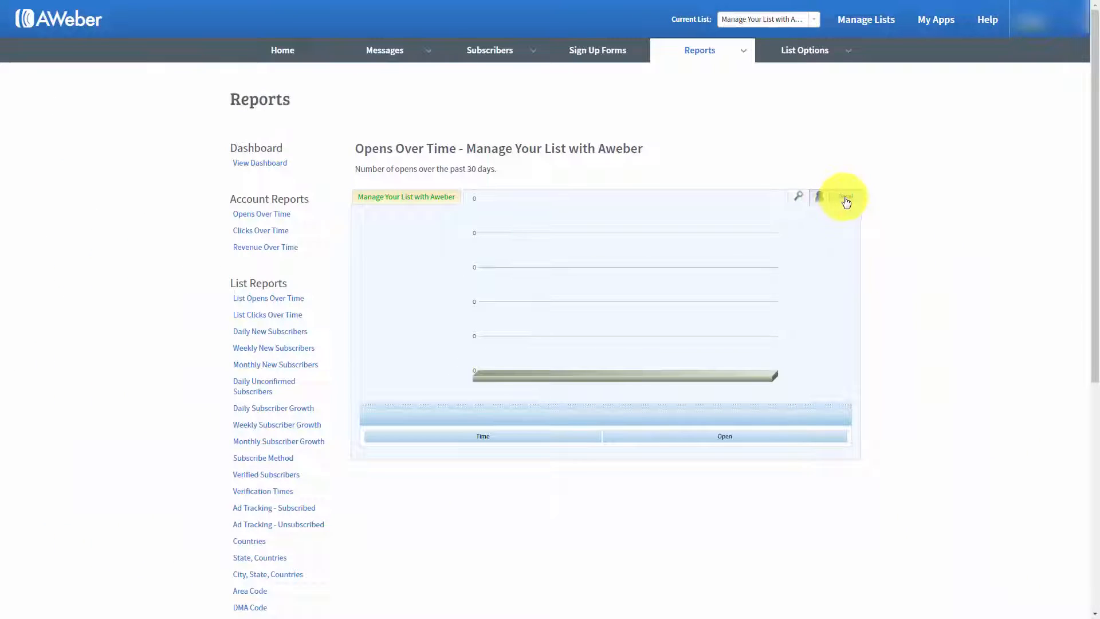
click(846, 200)
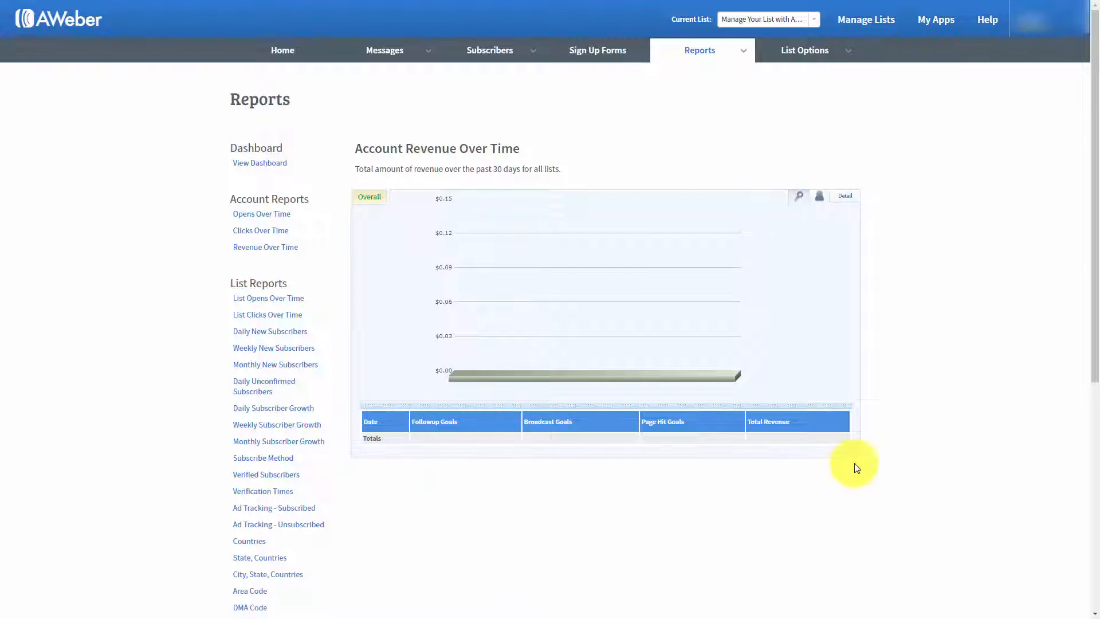
mouse_move(739, 54)
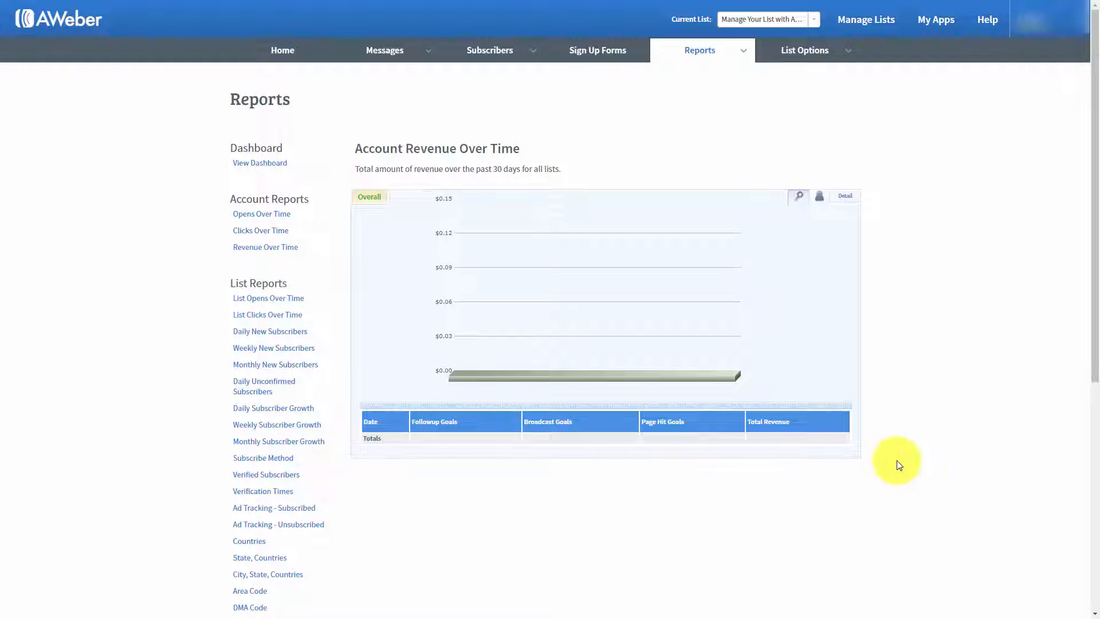
Step: Leave the reports and start creating the list's first sign up form
click(743, 51)
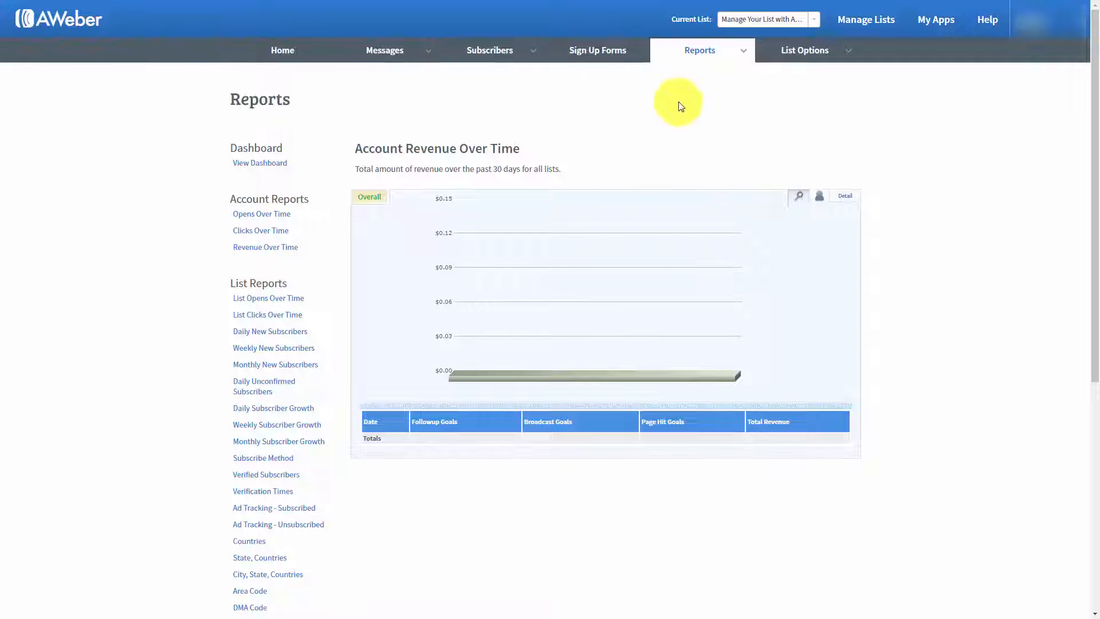
click(585, 53)
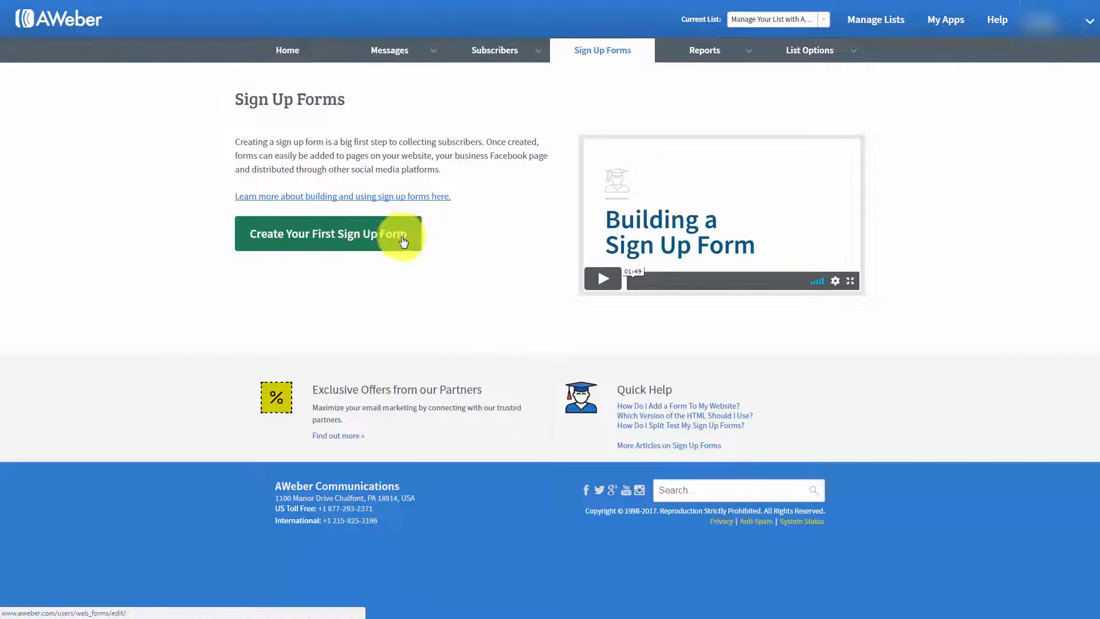
click(317, 239)
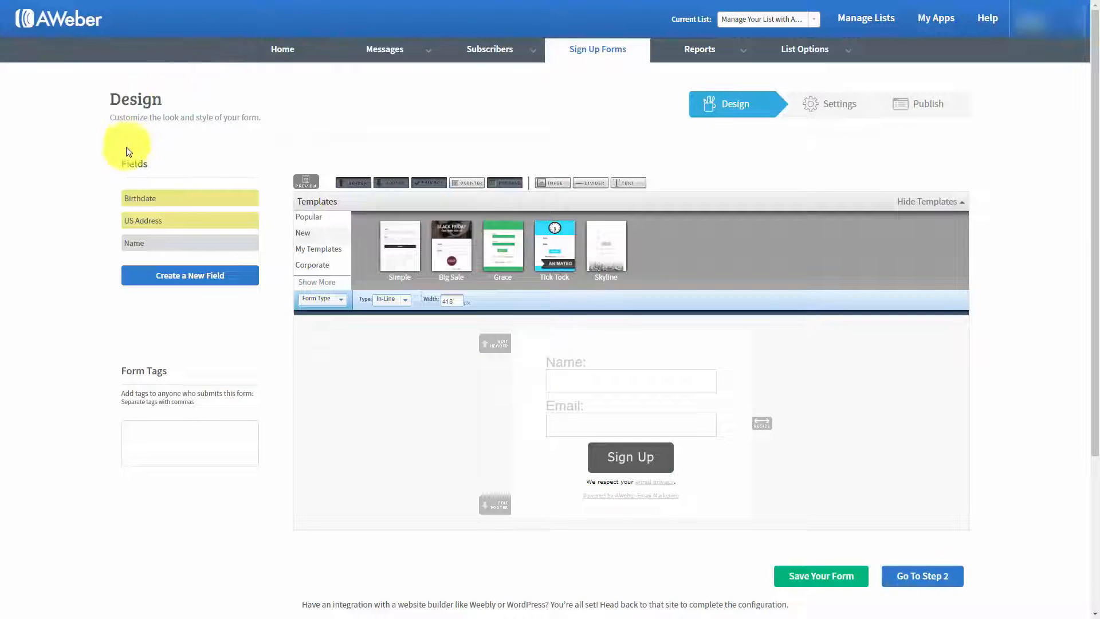
Step: Look at the Basic template among the Popular form templates without loading it
click(309, 217)
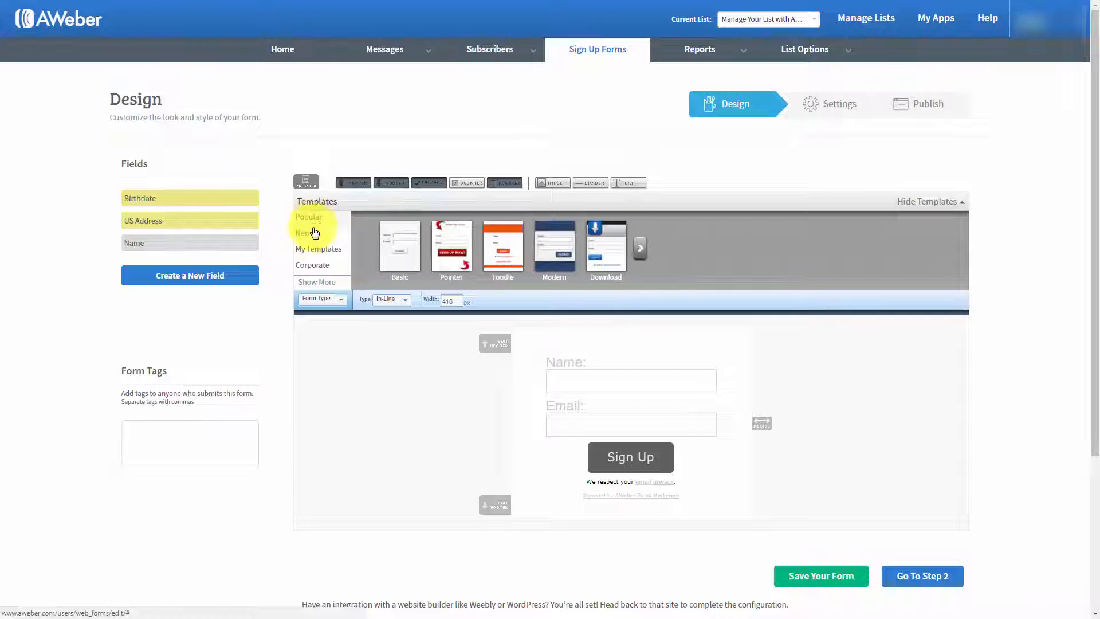
click(396, 234)
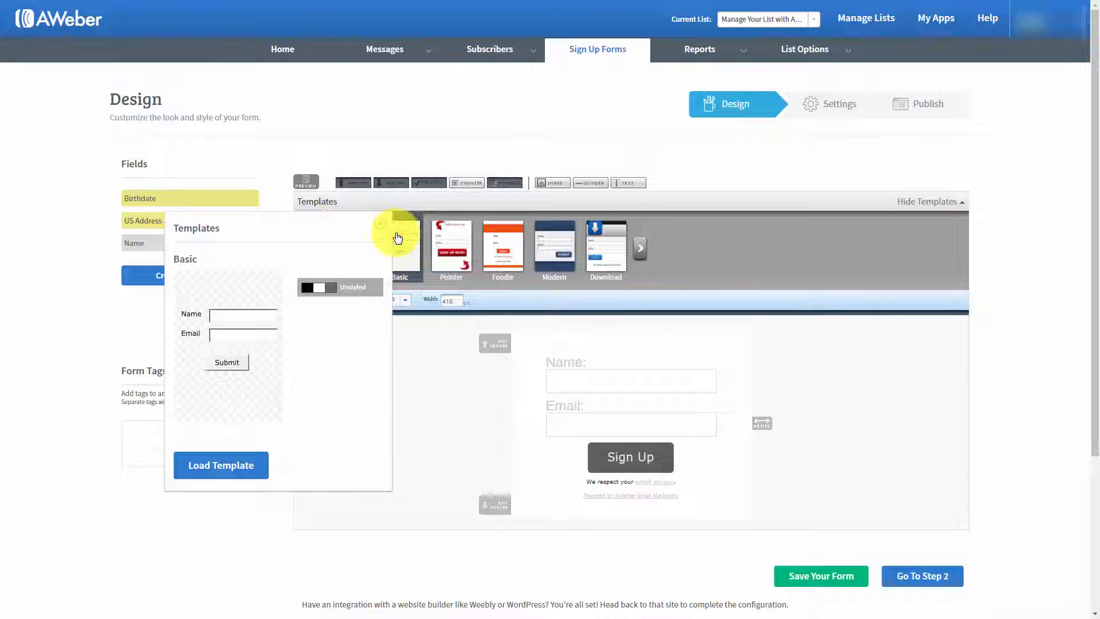
click(381, 229)
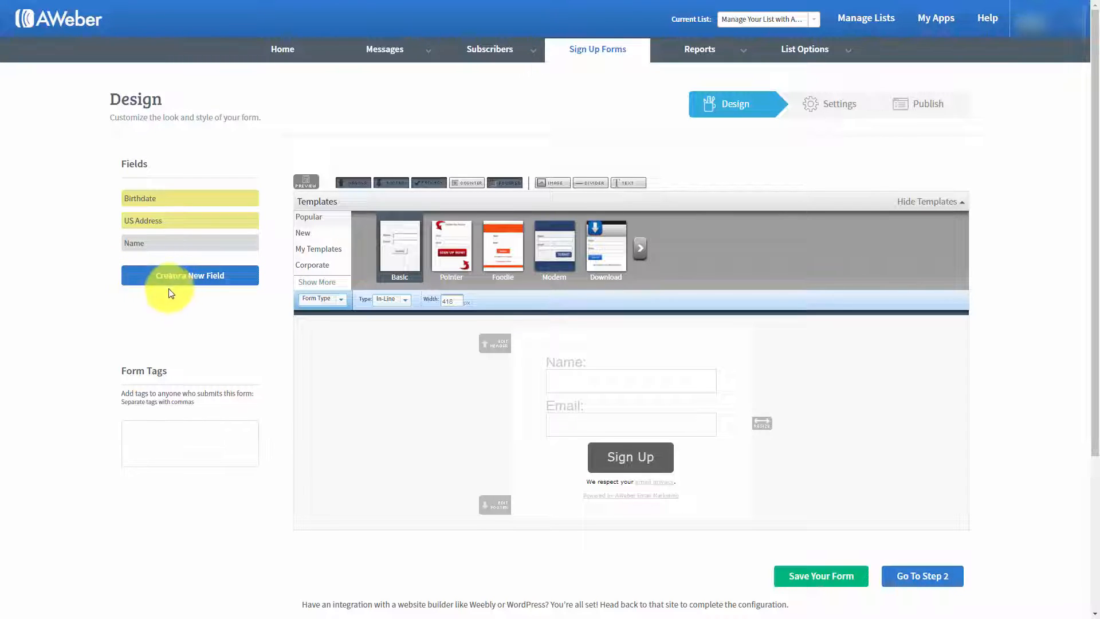
mouse_move(842, 48)
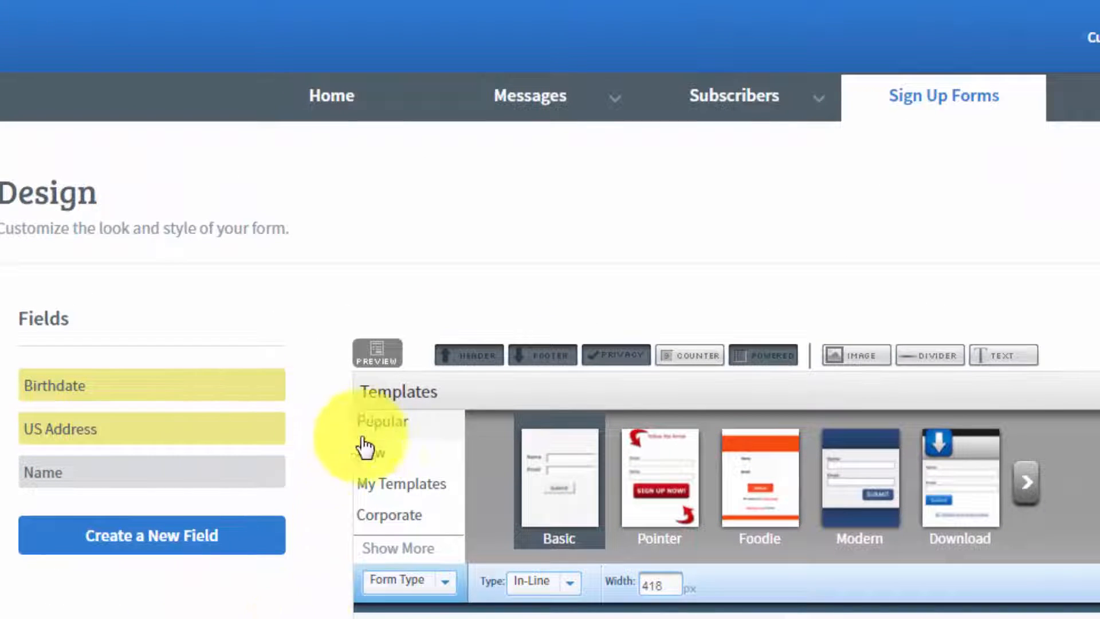
click(378, 355)
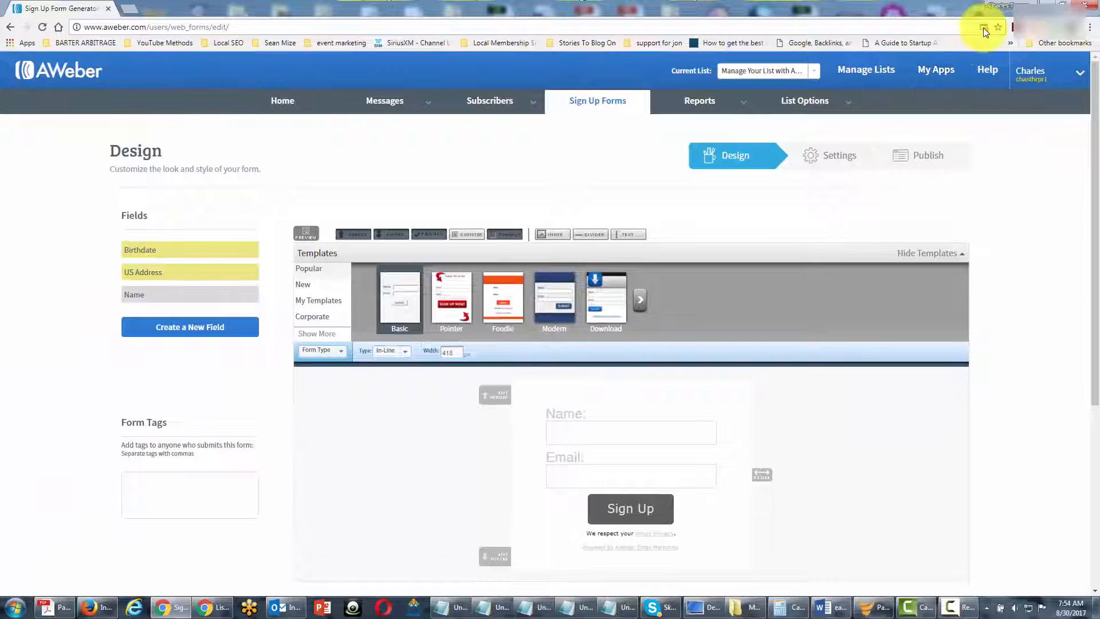
click(984, 28)
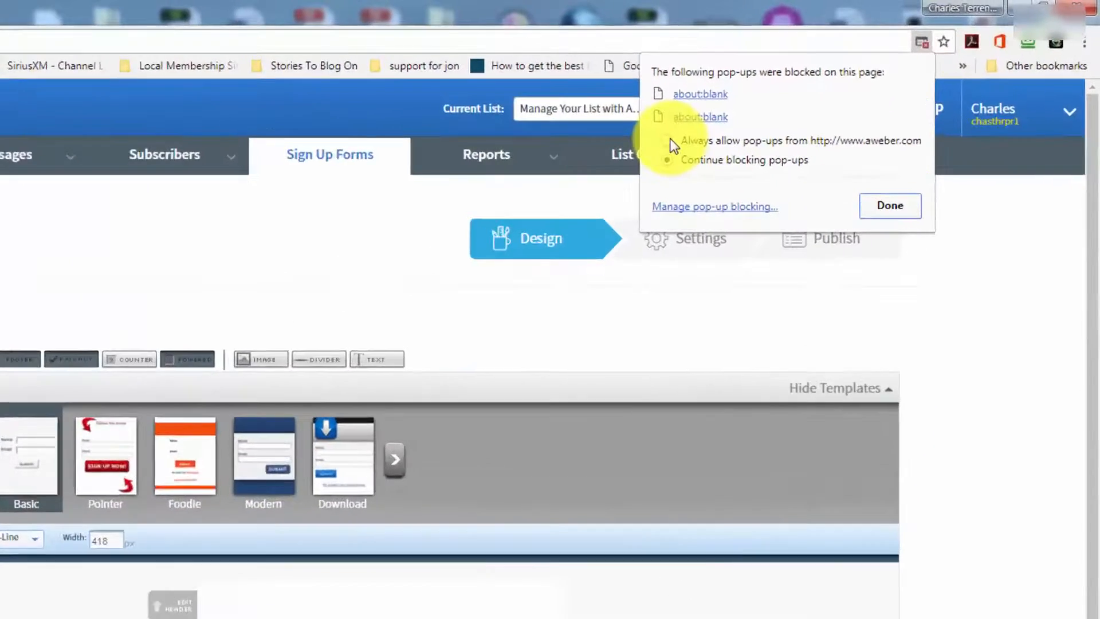
click(818, 91)
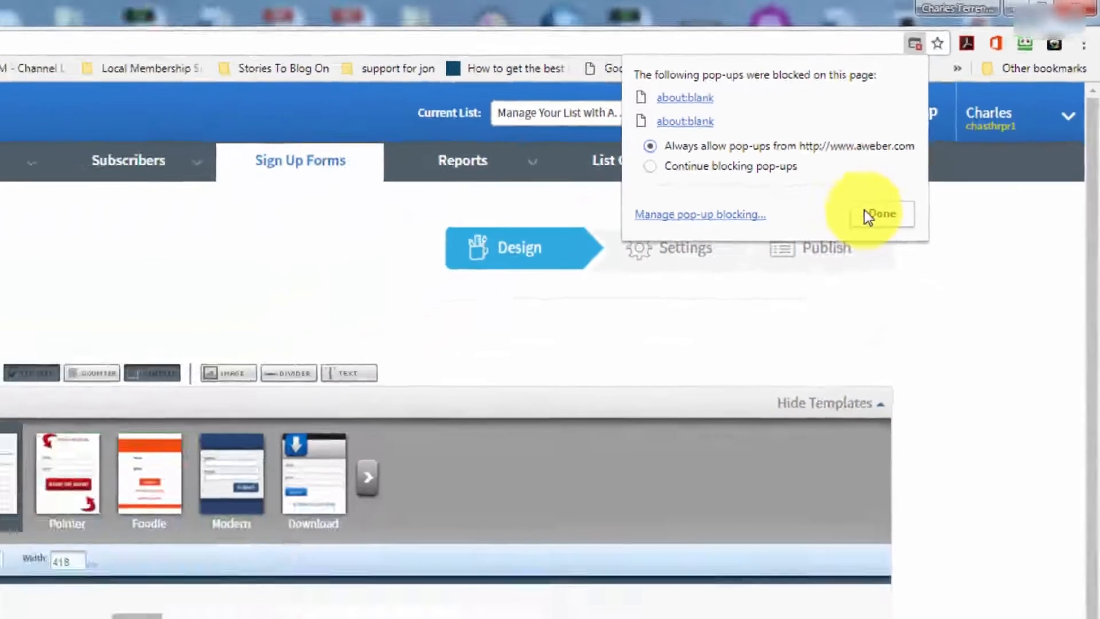
click(693, 369)
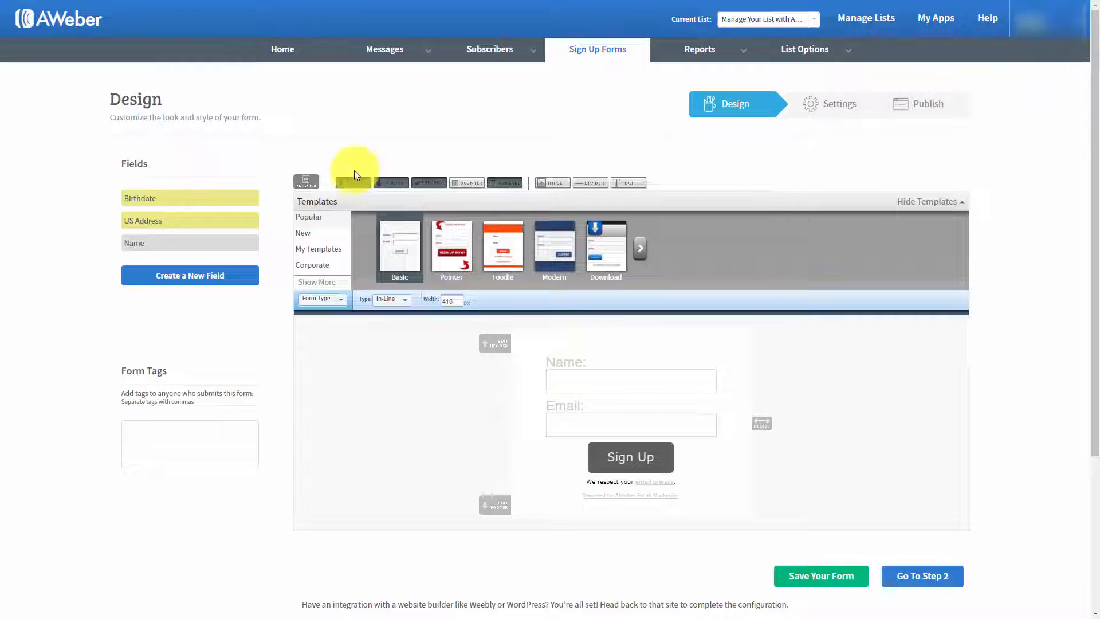
Step: Preview the sign up form in a separate window and dismiss the blocked pop-ups notice
click(317, 185)
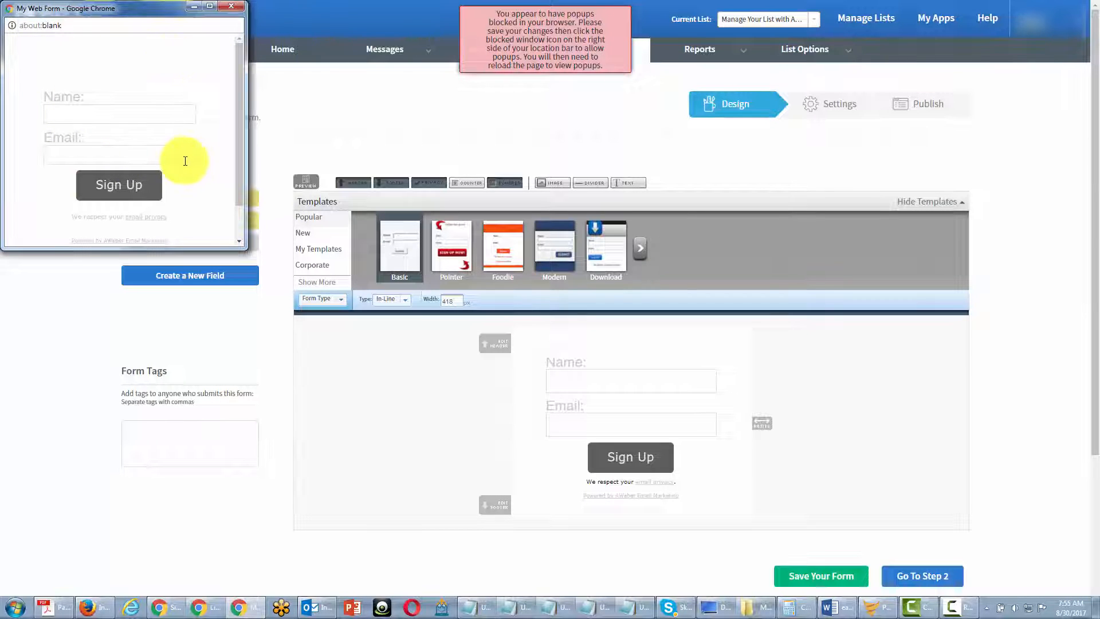
click(567, 39)
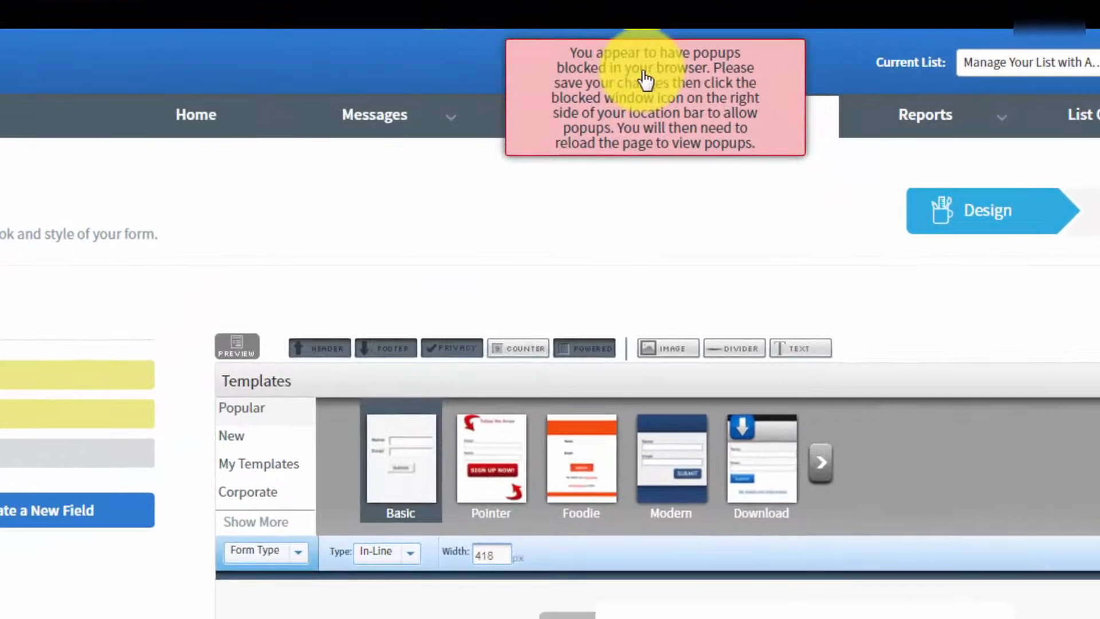
click(644, 75)
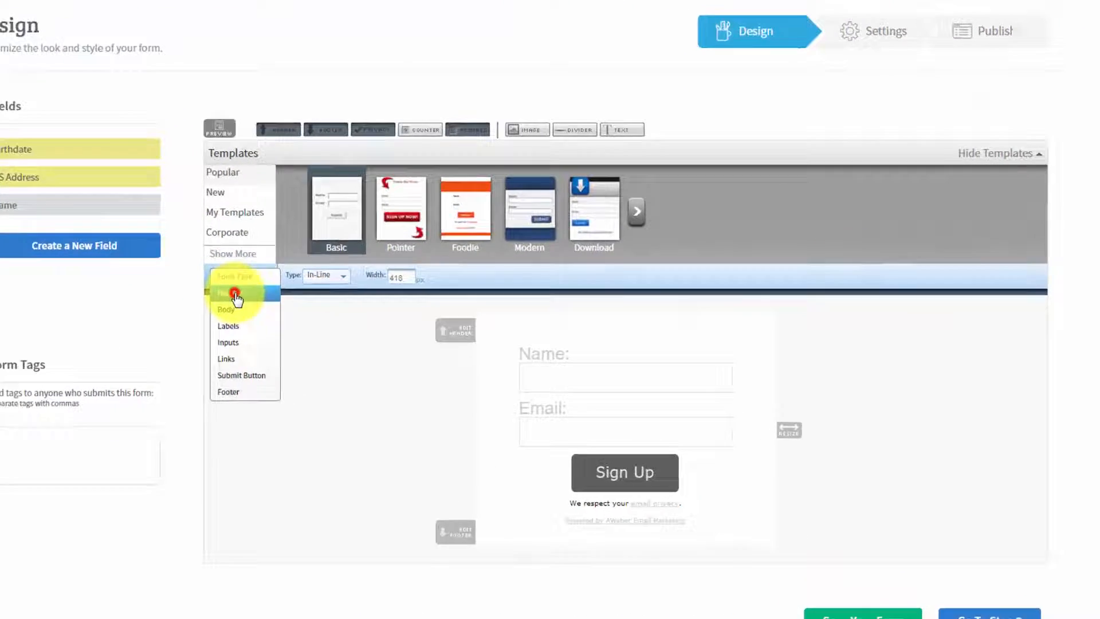
Step: Examine the styling options for the form's Header, Body, Labels and Inputs, including the advanced options for Header and Inputs
click(316, 315)
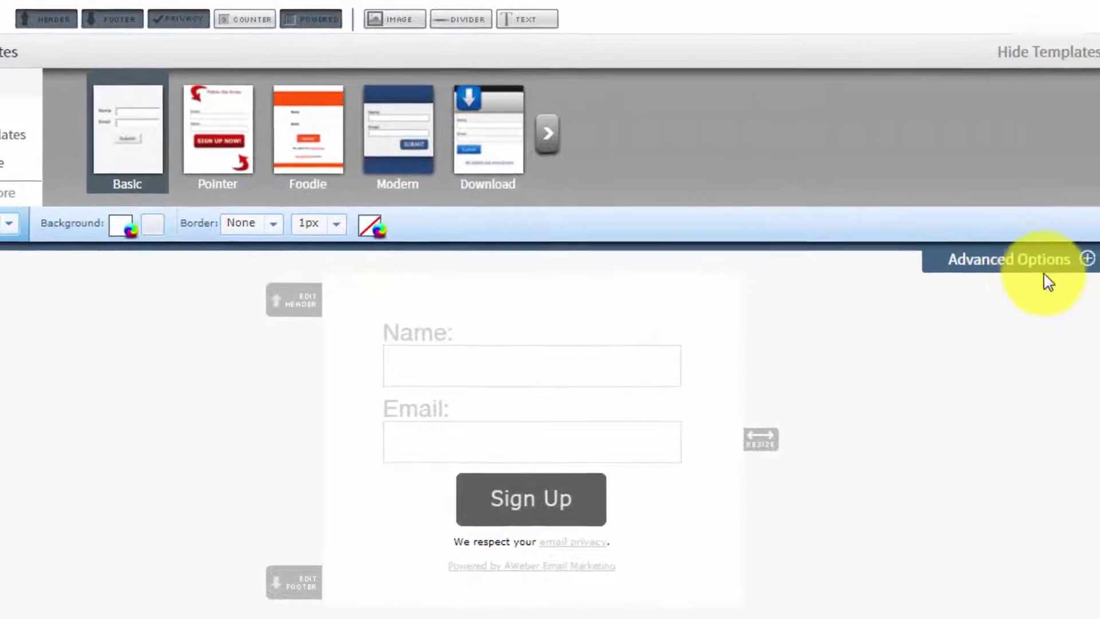
click(990, 254)
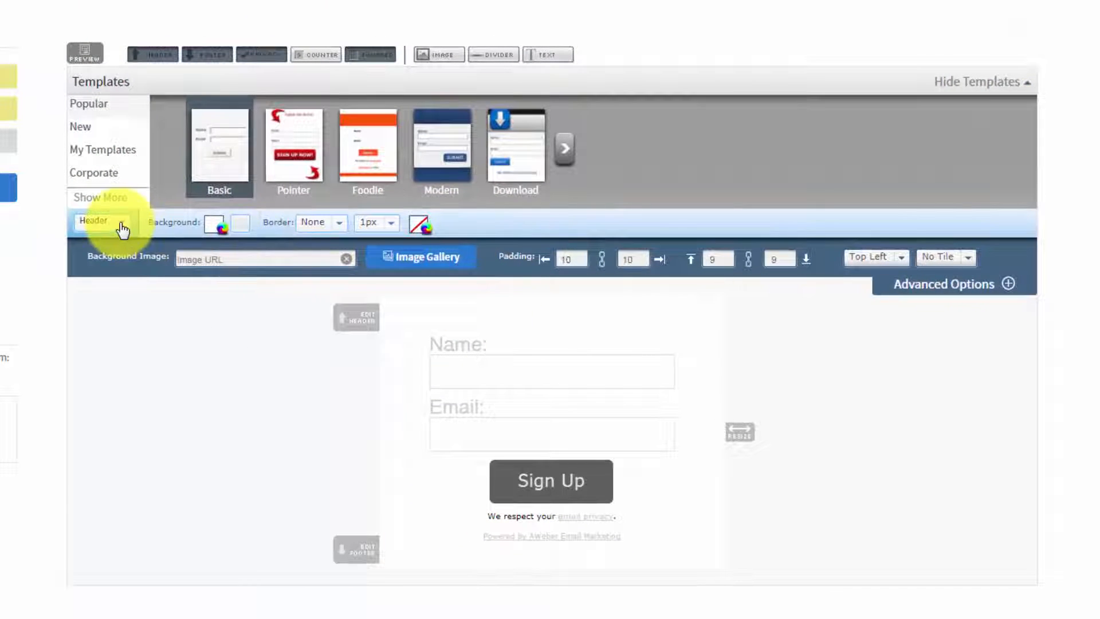
click(122, 230)
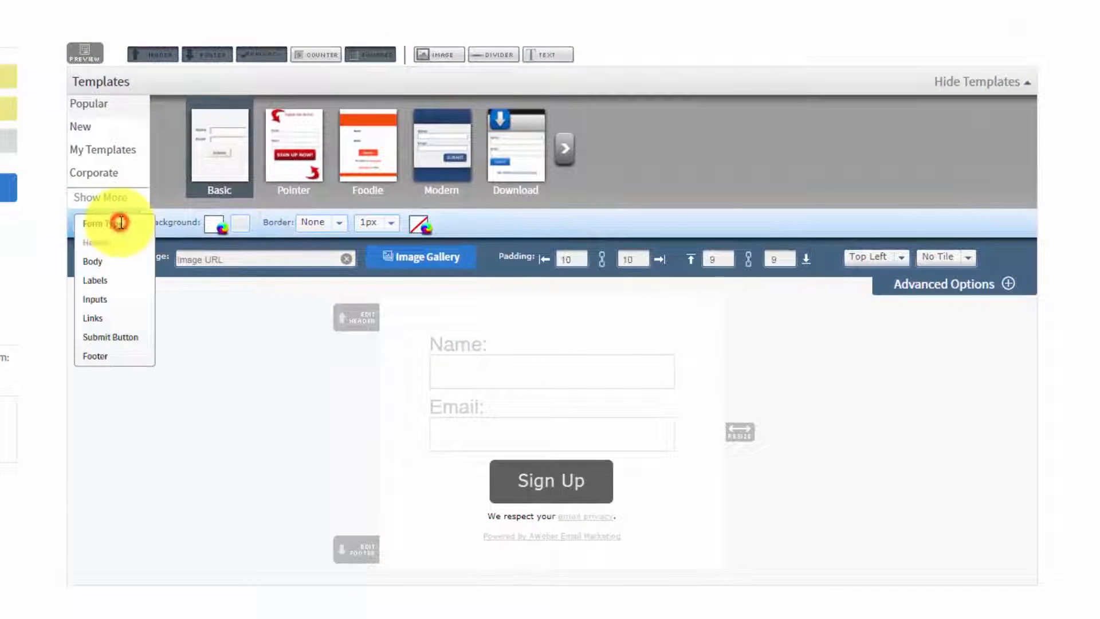
click(92, 262)
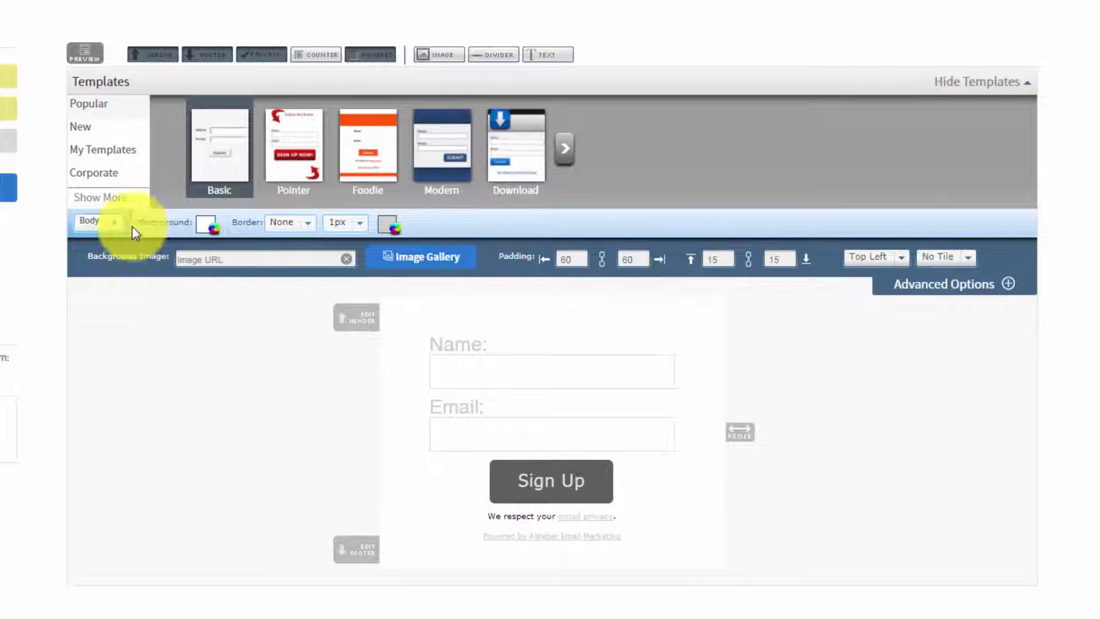
click(118, 230)
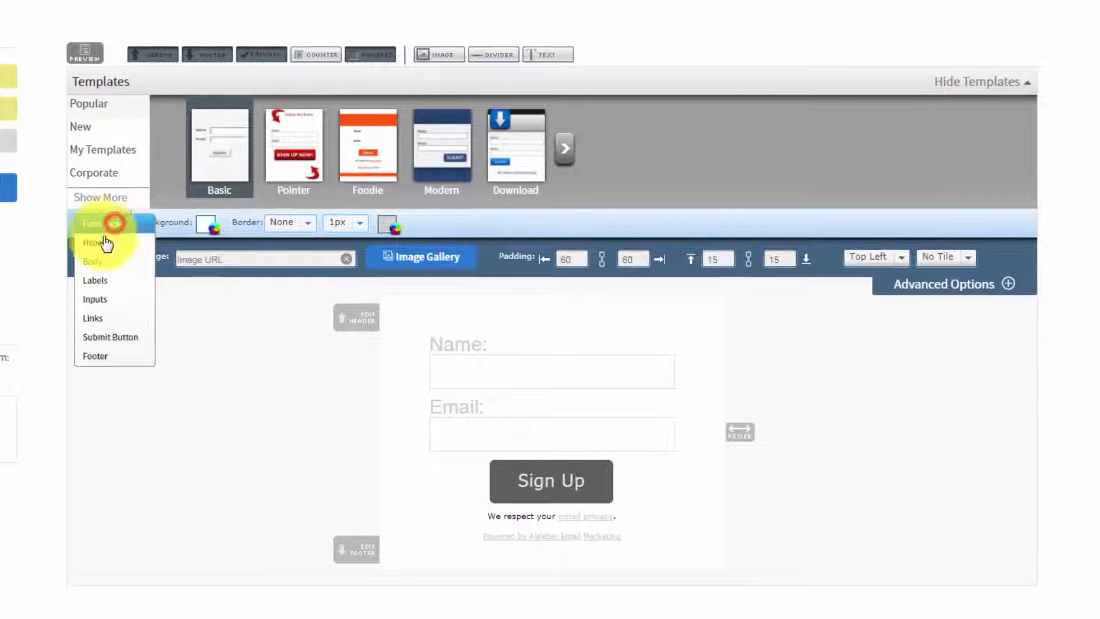
click(92, 283)
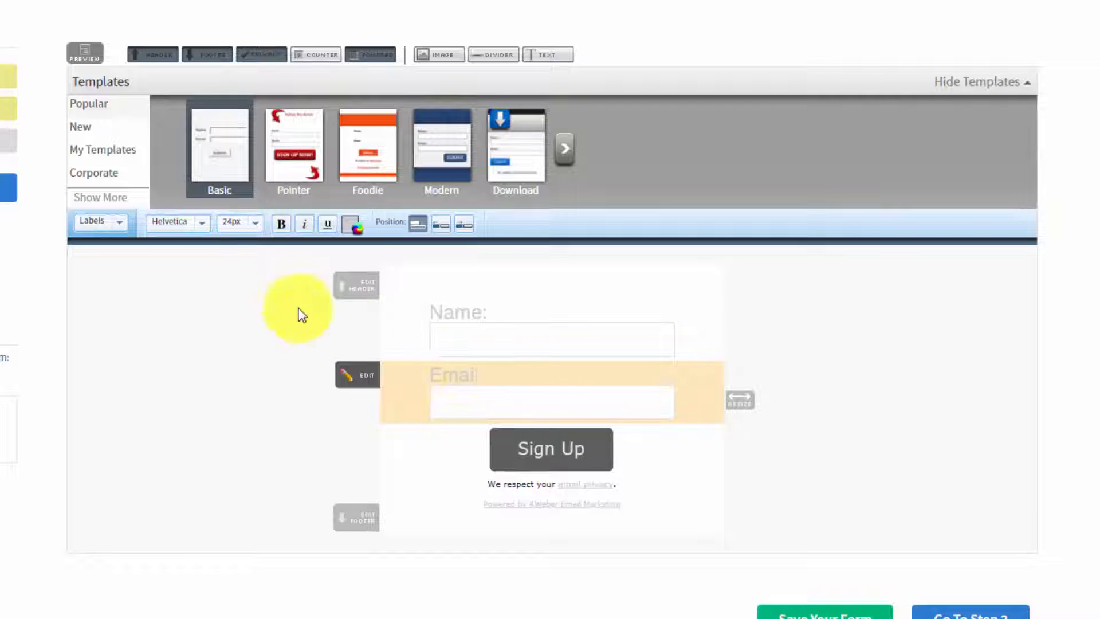
click(119, 227)
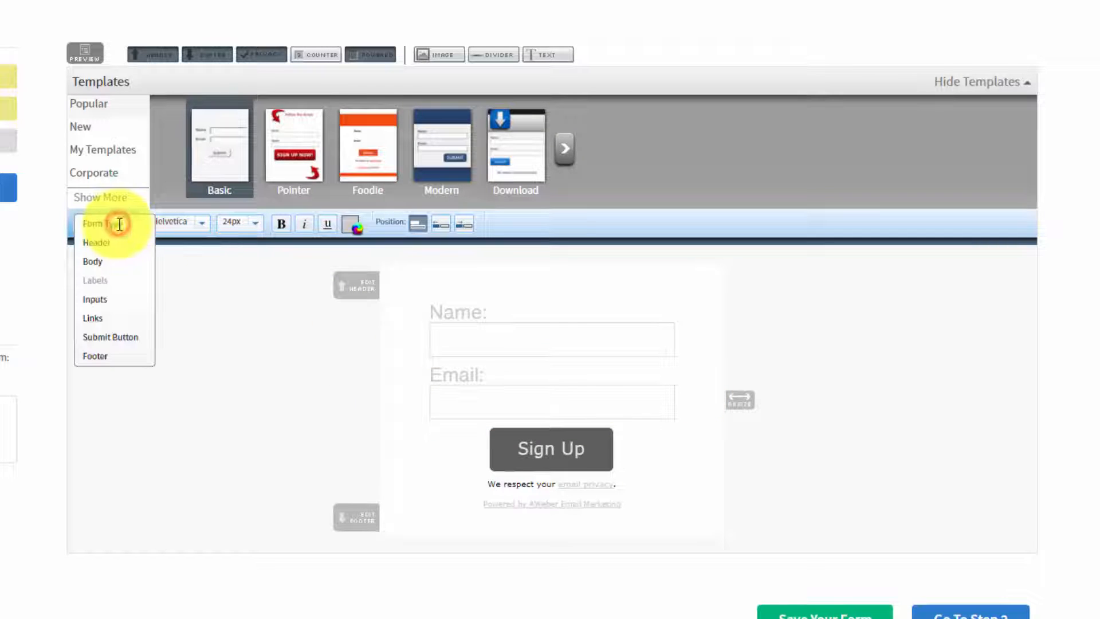
click(98, 299)
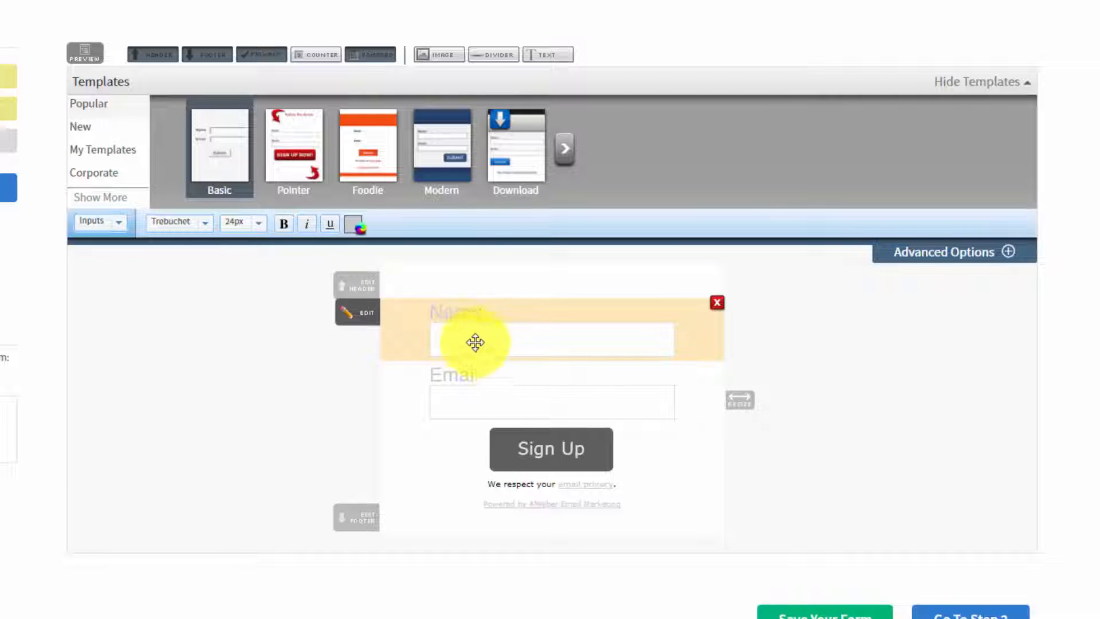
click(1004, 253)
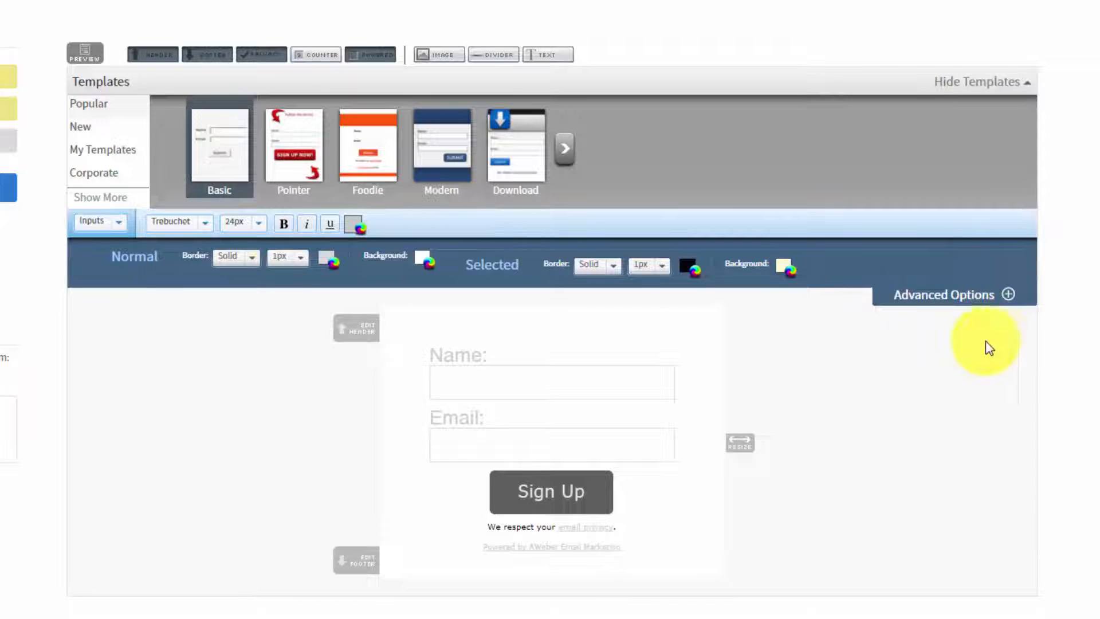
Step: Examine the styling options for the form's Links, Submit Button and Footer, including the submit button's advanced image options
click(117, 223)
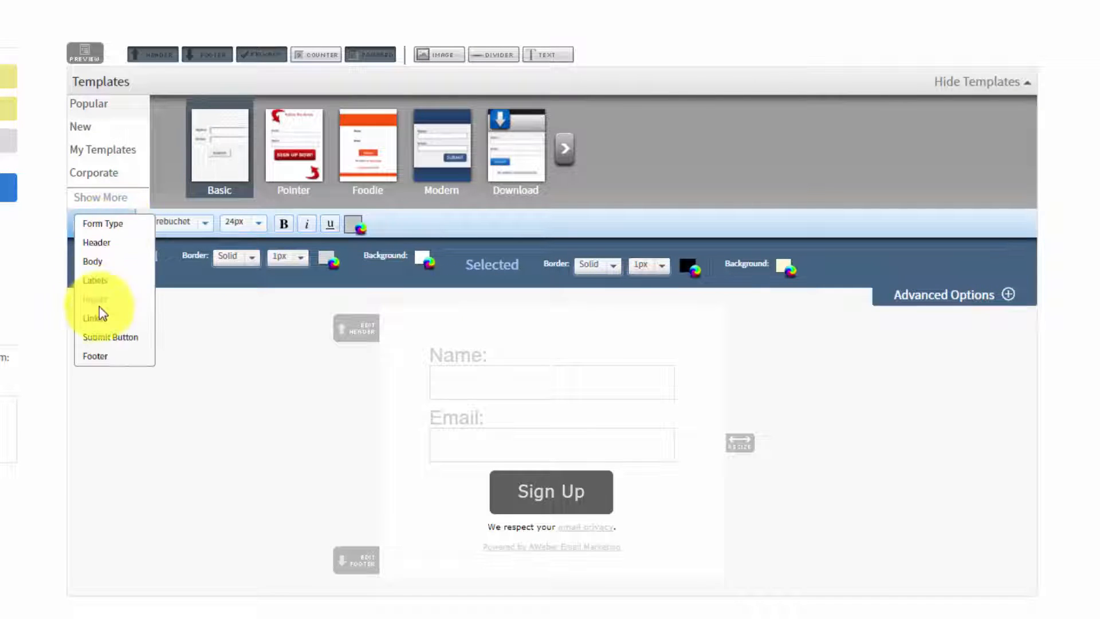
click(97, 325)
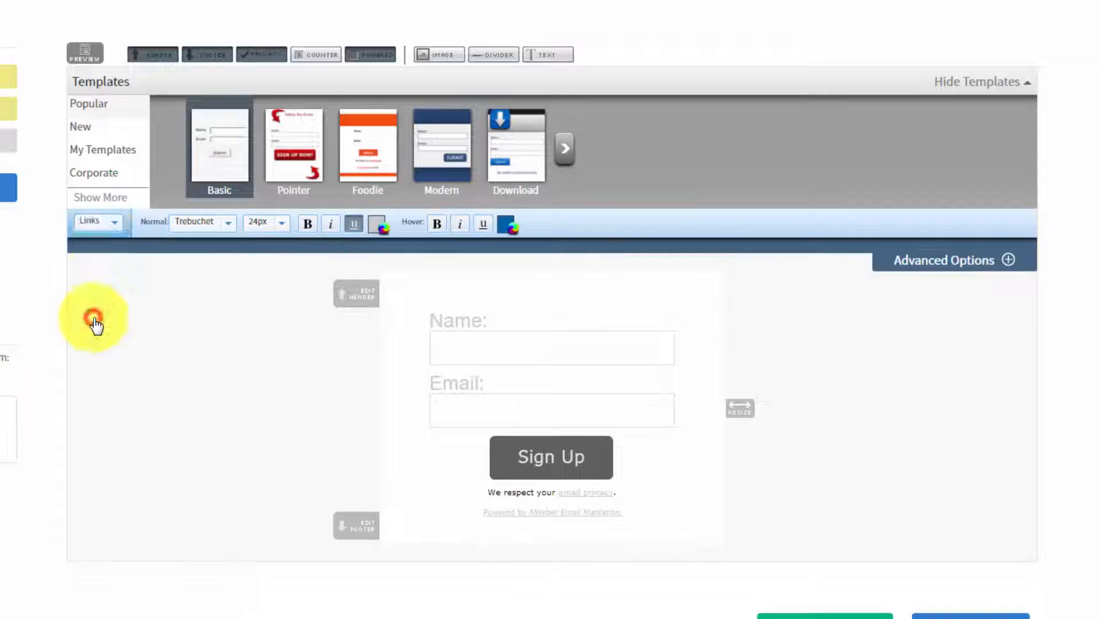
click(109, 224)
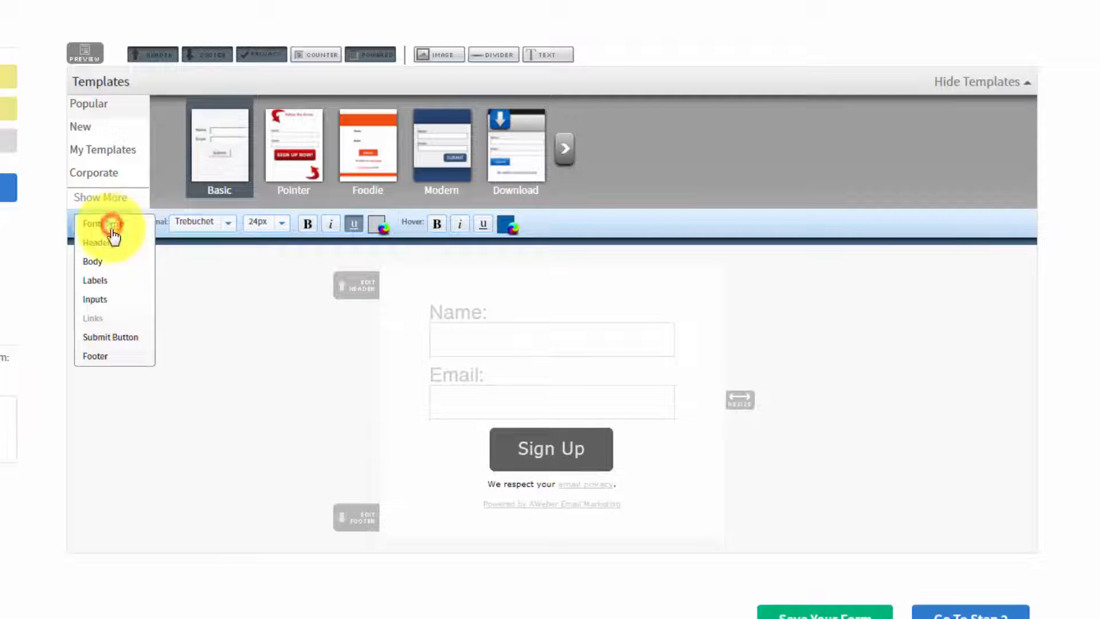
click(106, 342)
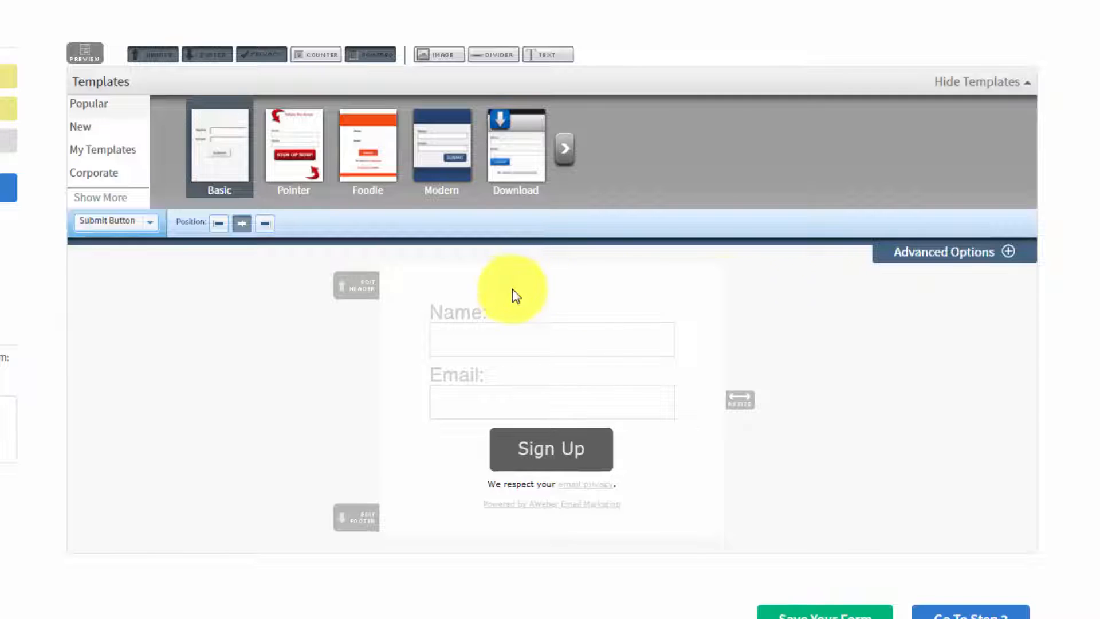
click(1006, 253)
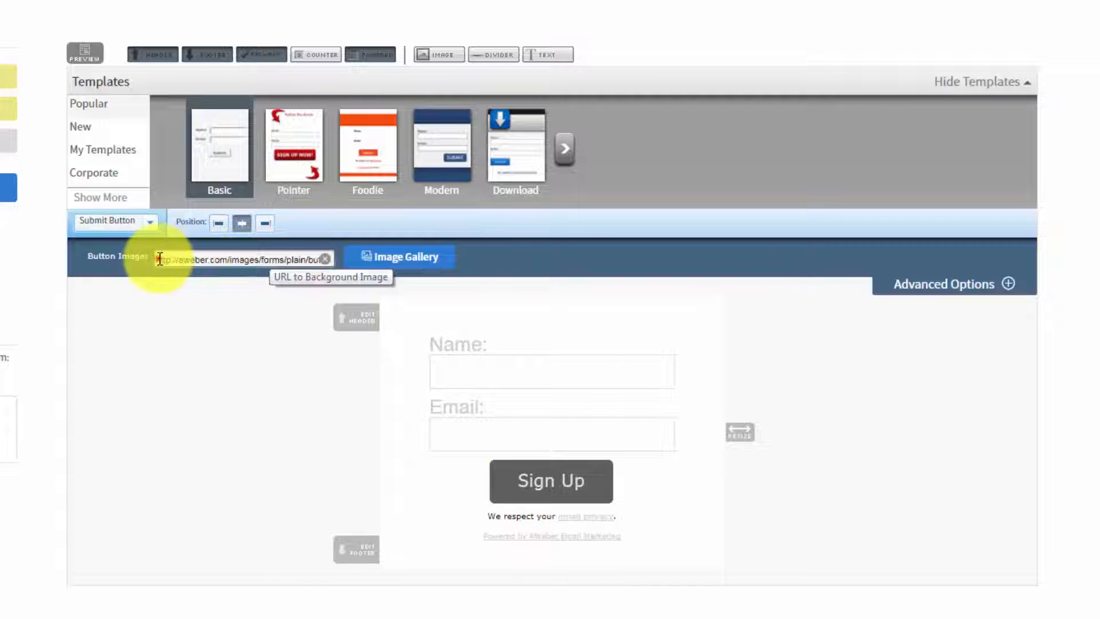
click(137, 222)
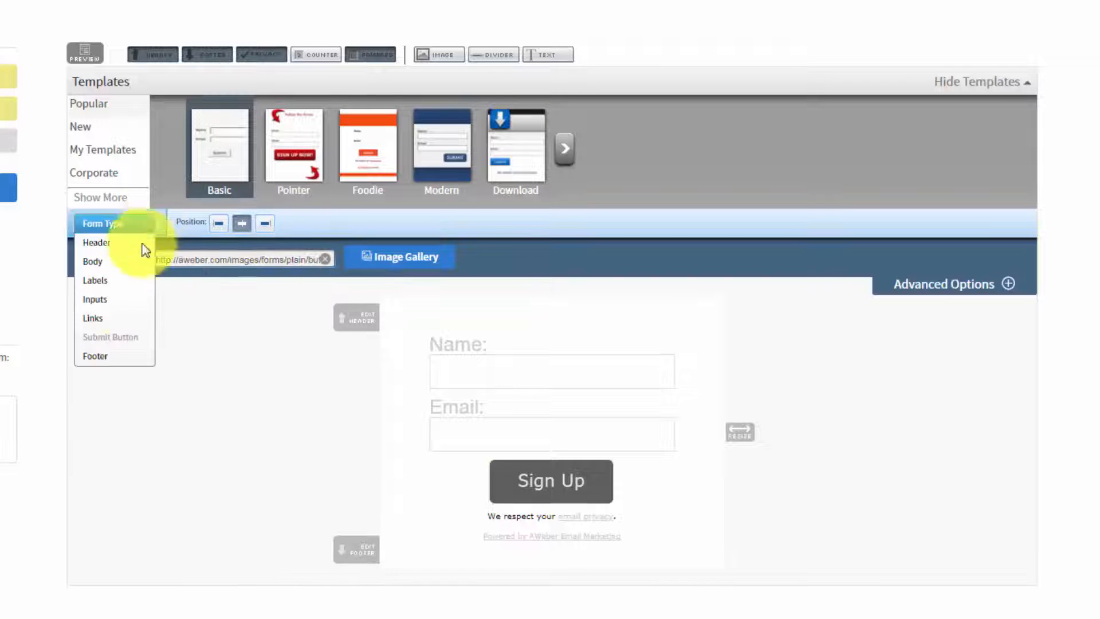
click(98, 357)
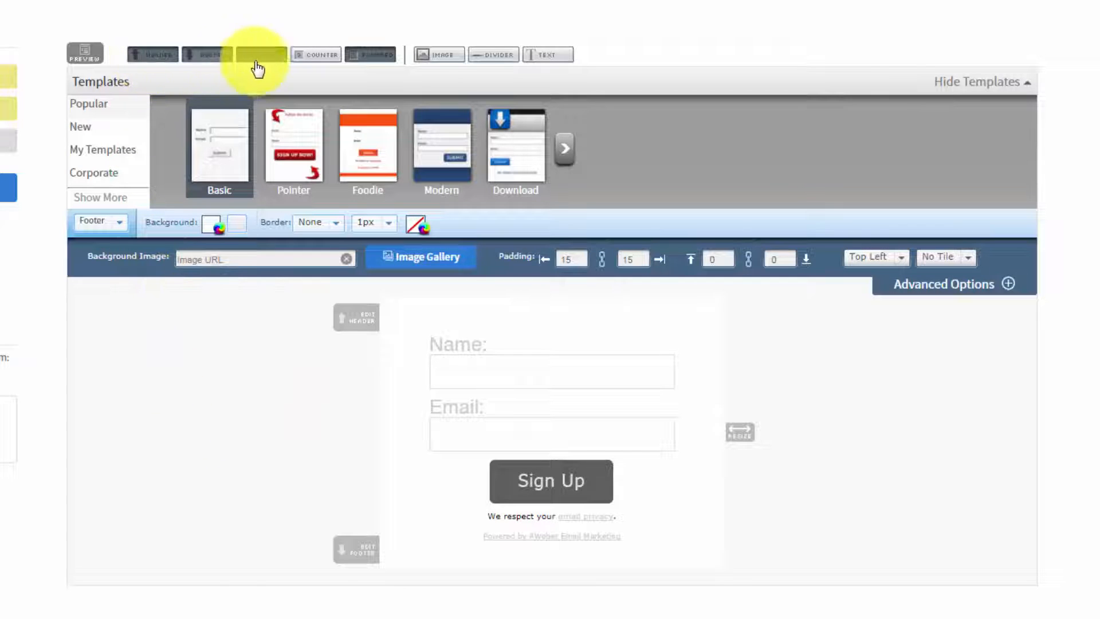
Step: Remove the header, footer, privacy note and Powered by AWeber line from the sign up form, and preview the form
click(153, 55)
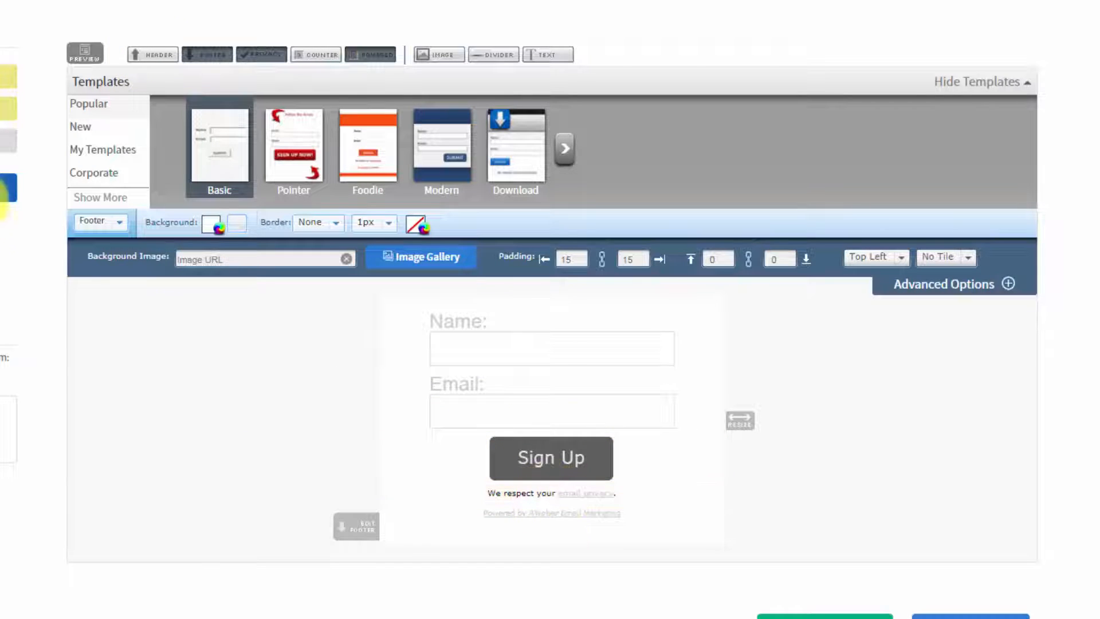
click(207, 55)
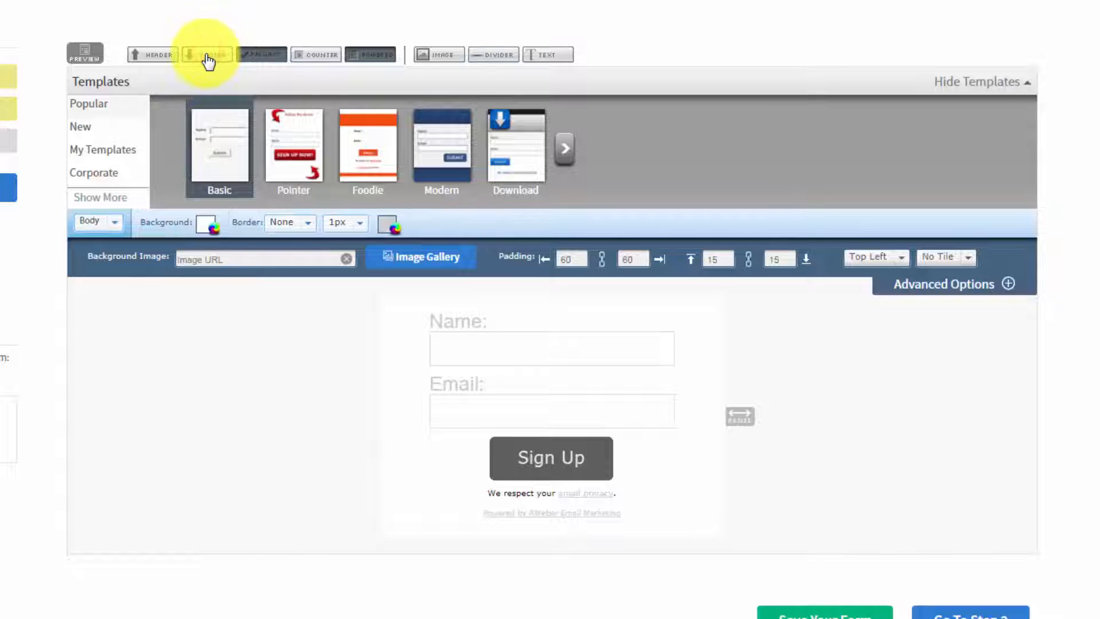
click(256, 57)
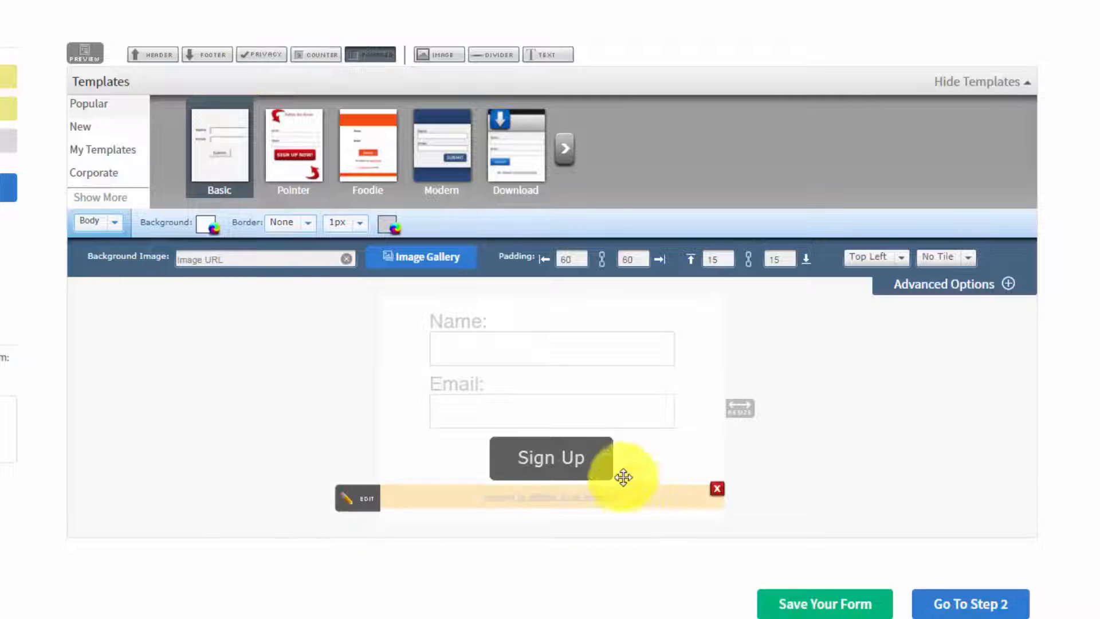
click(368, 54)
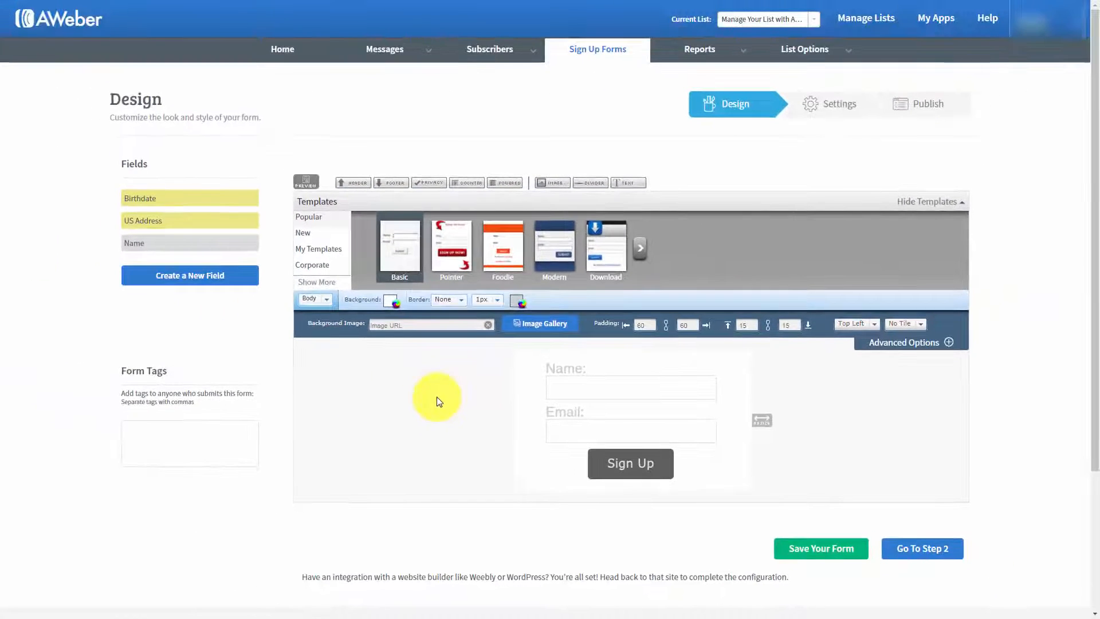
click(306, 182)
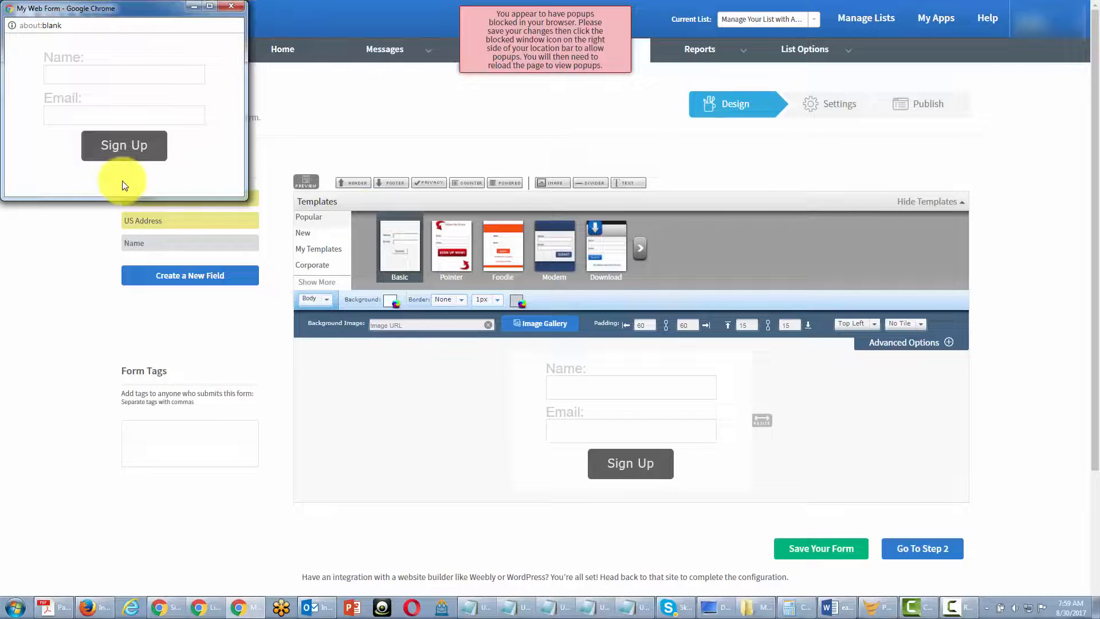
Step: Close the form preview window, collapse the body's advanced options and show the Form Type options
click(231, 6)
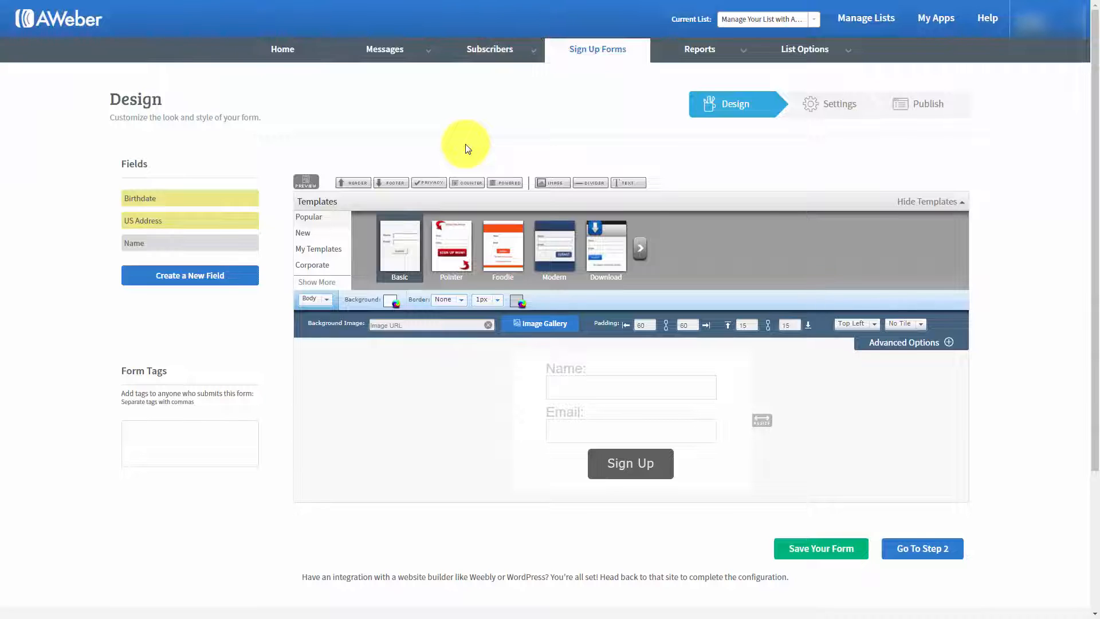
click(436, 384)
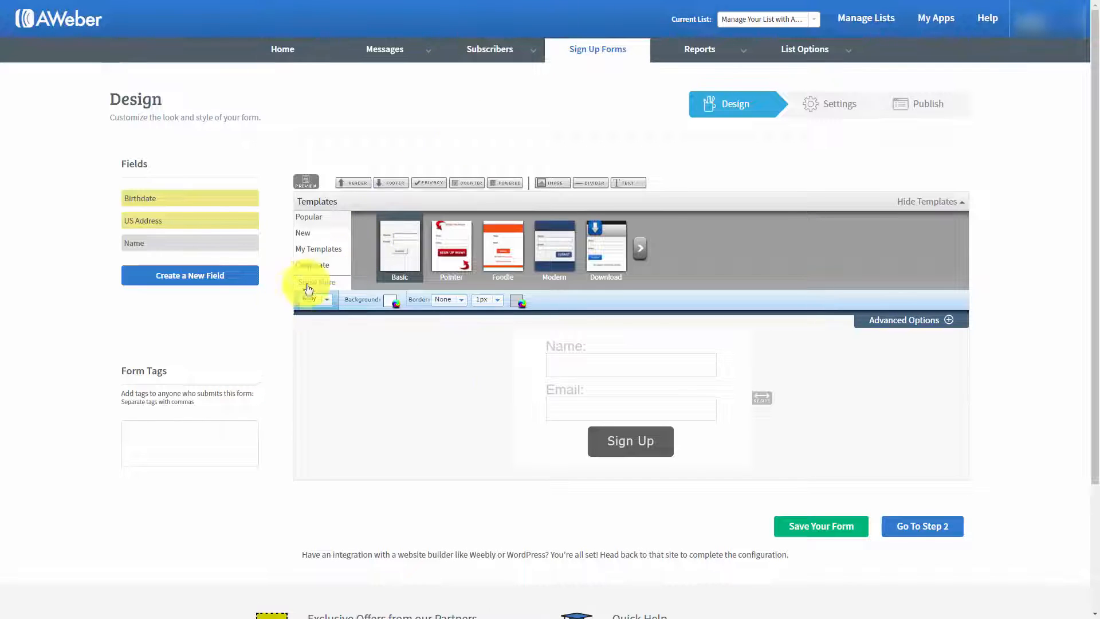
click(328, 300)
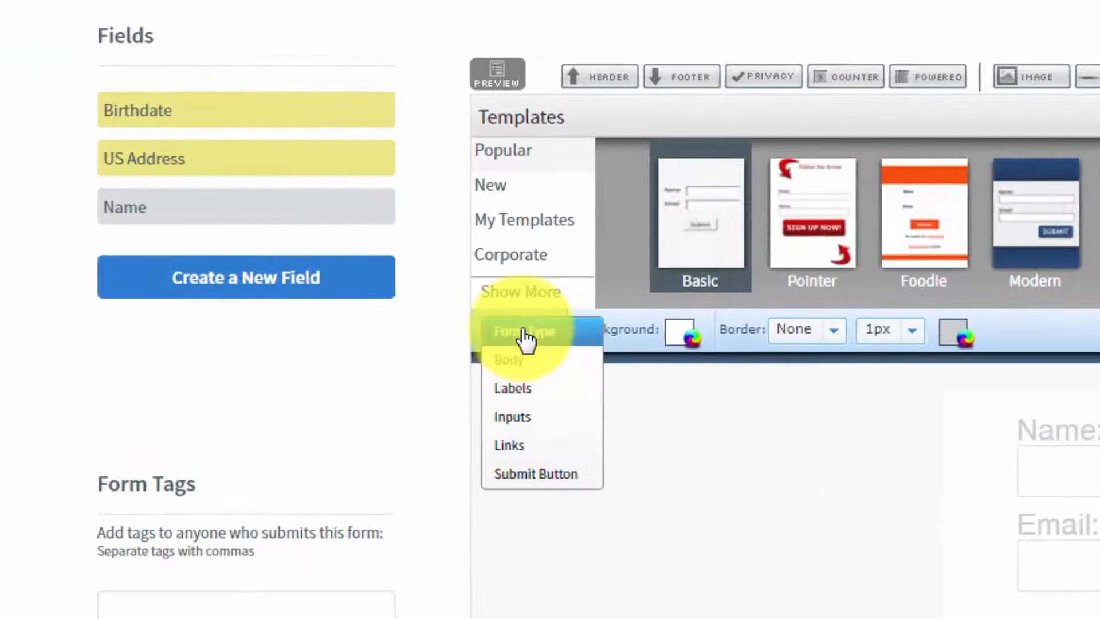
click(383, 311)
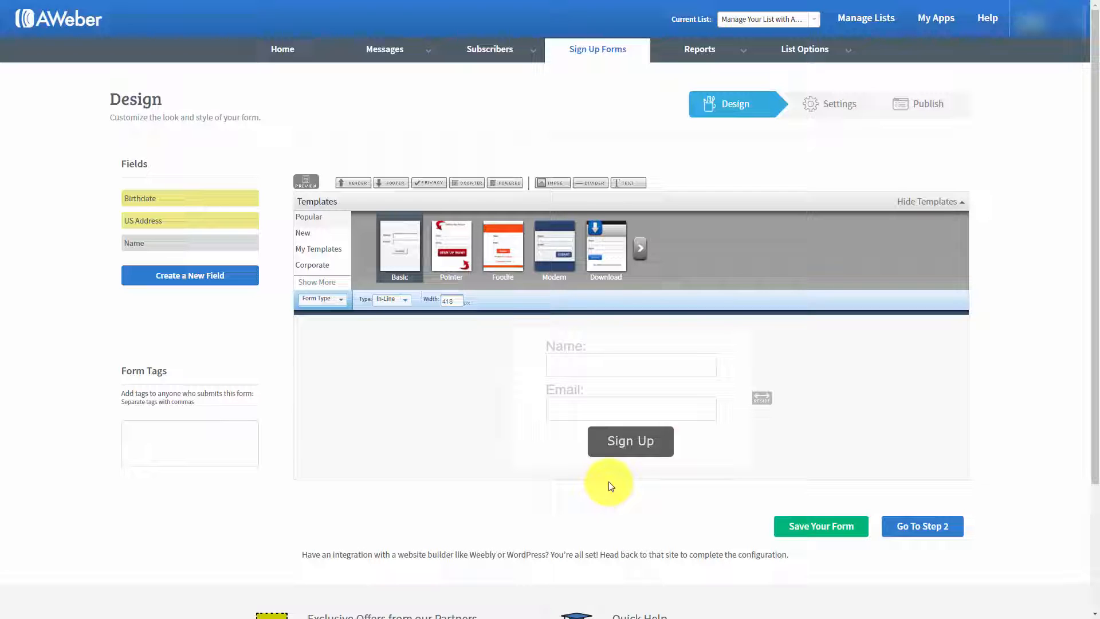
Step: Set the sign up form's type to Pop-Over, preview it and close the preview
click(404, 305)
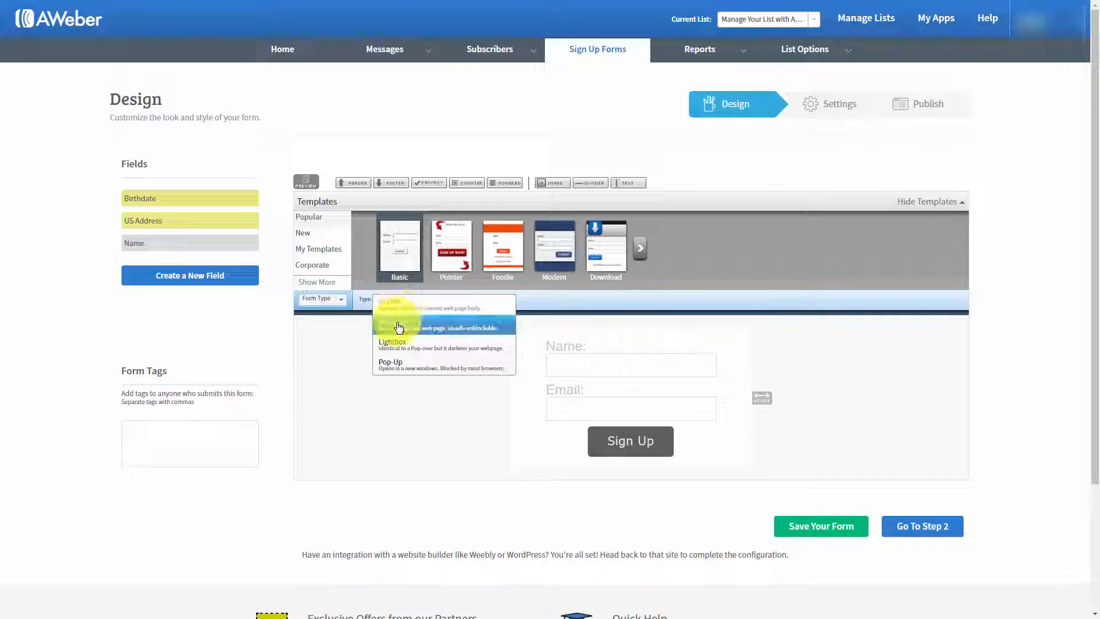
click(400, 327)
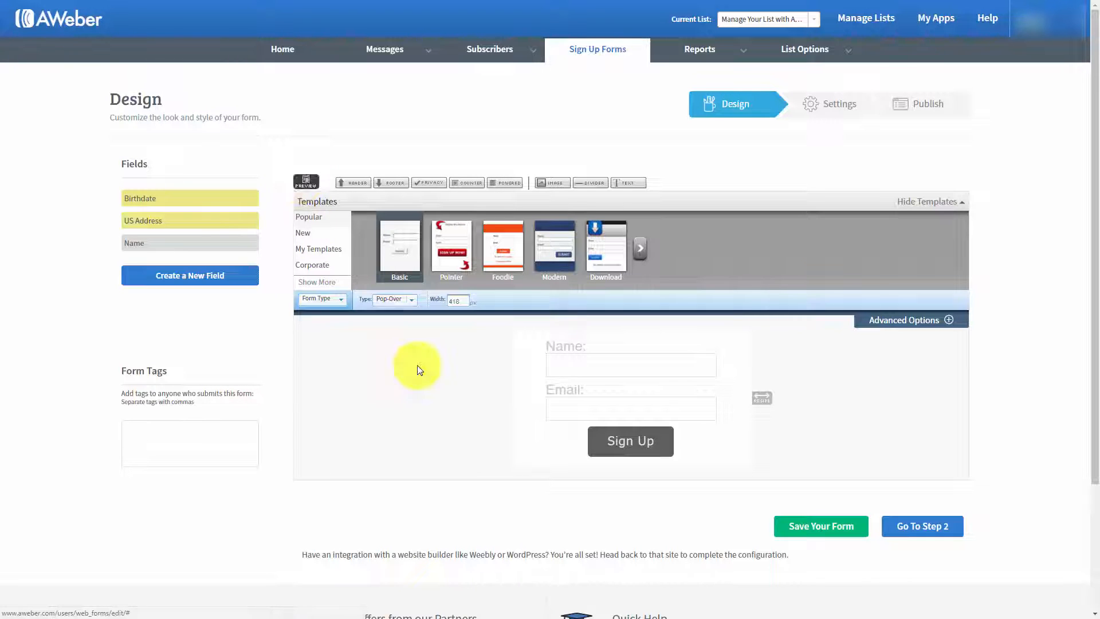
click(306, 181)
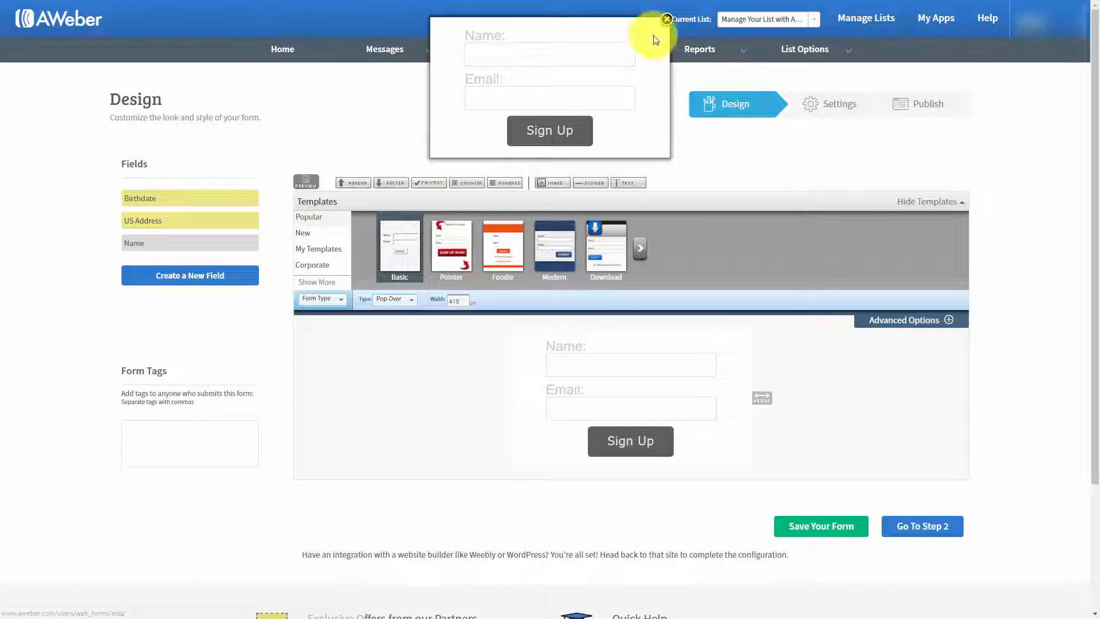
click(666, 19)
Step: Switch the sign up form's type to Lightbox, preview it and close the preview
click(409, 299)
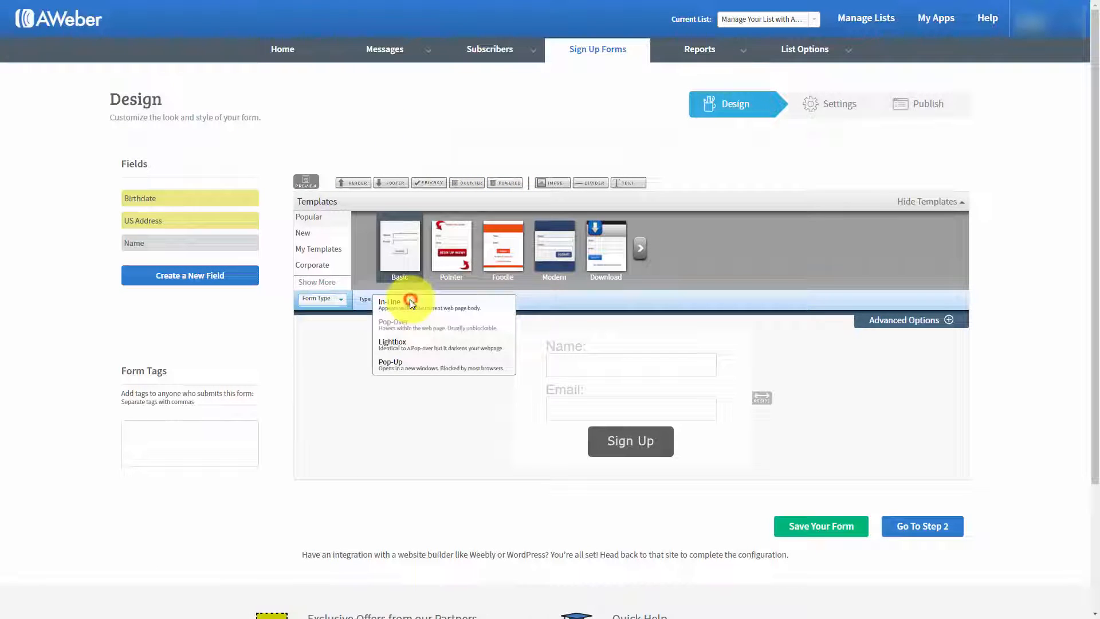
click(399, 347)
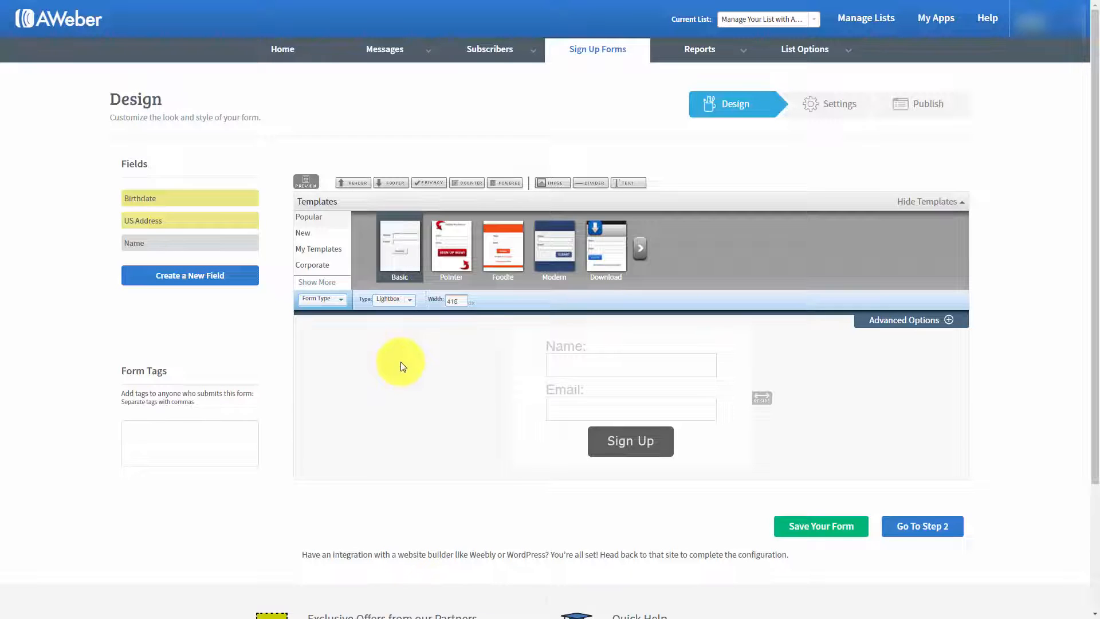
click(306, 182)
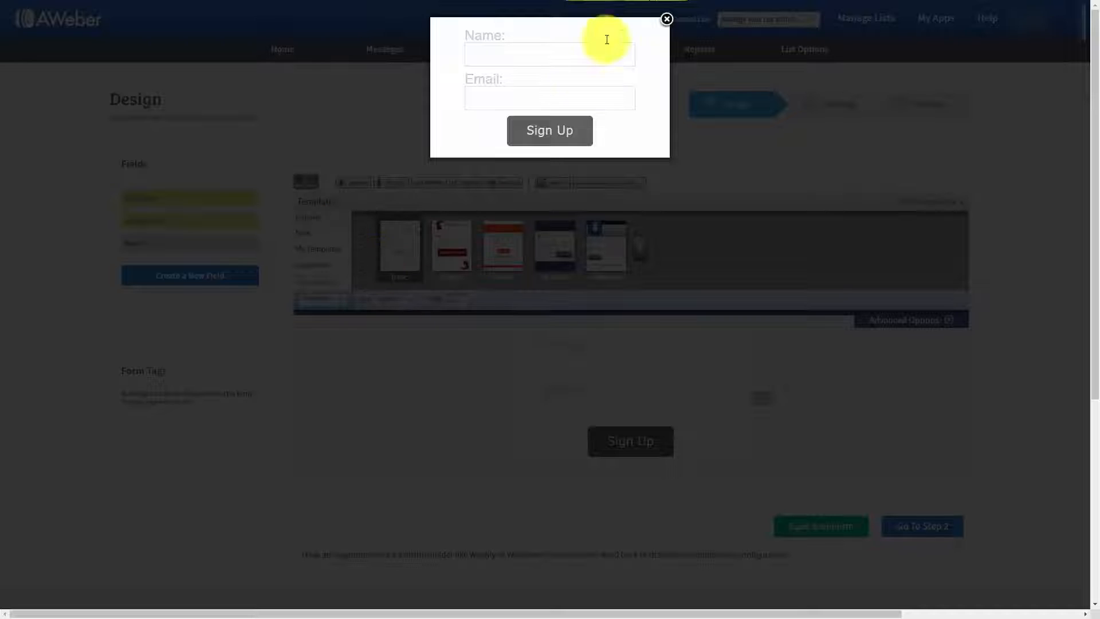
click(666, 18)
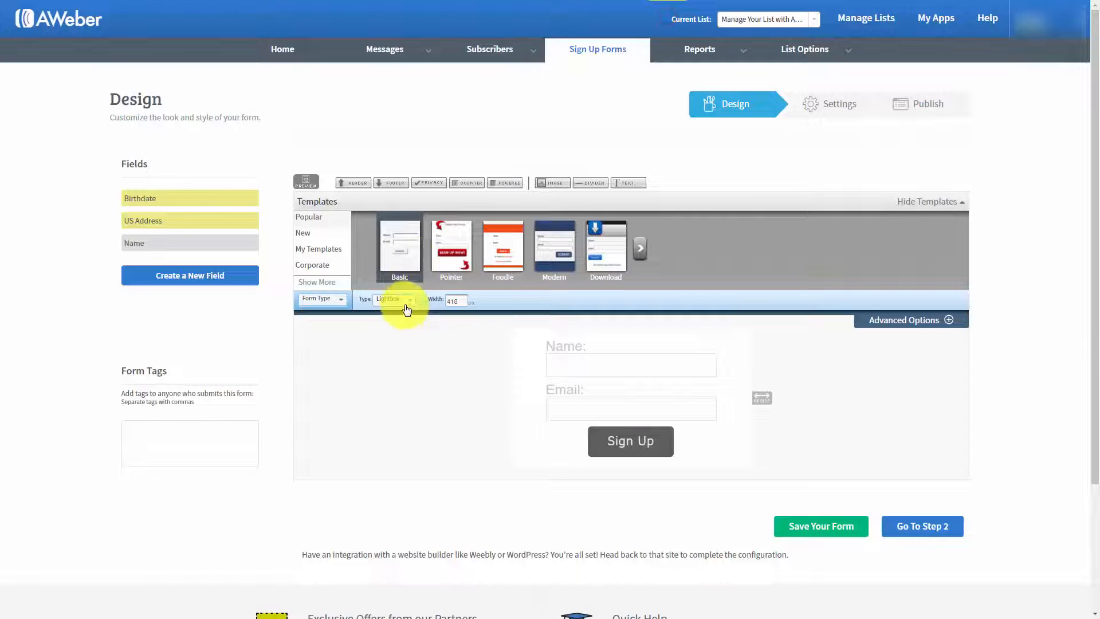
Step: Set the sign up form's type to Pop-Up, preview it and dismiss the blocked pop-ups notice
click(401, 299)
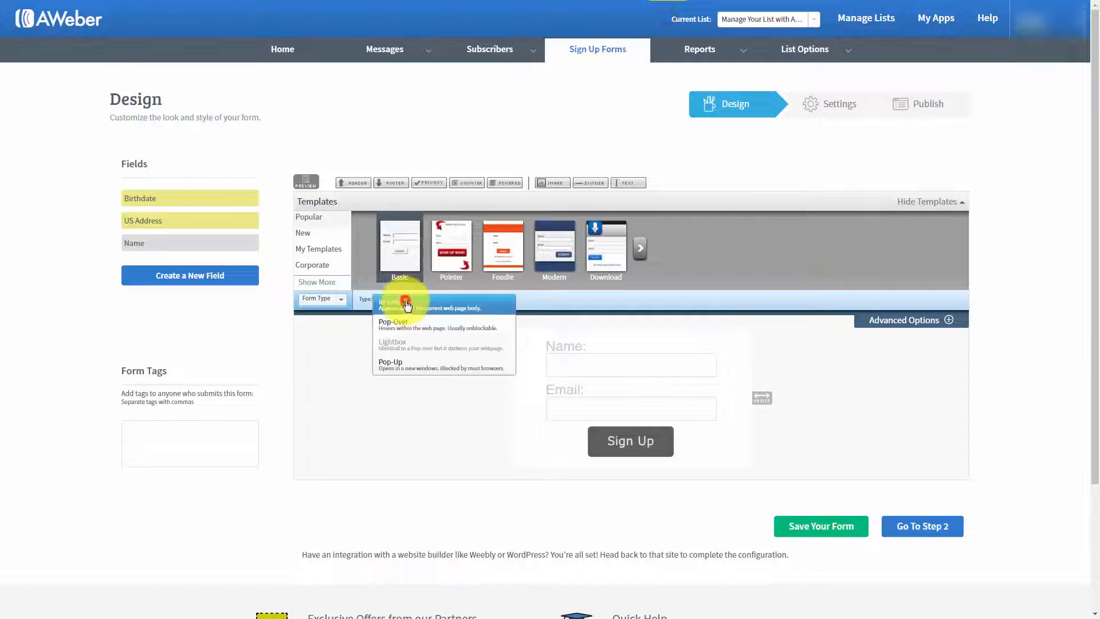
click(394, 367)
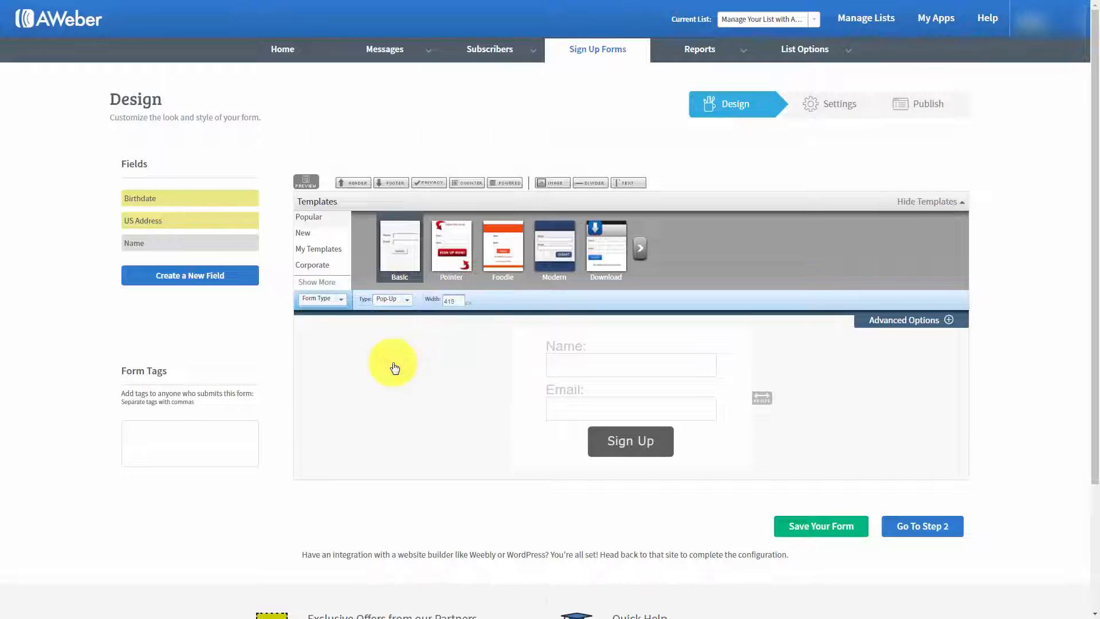
click(304, 180)
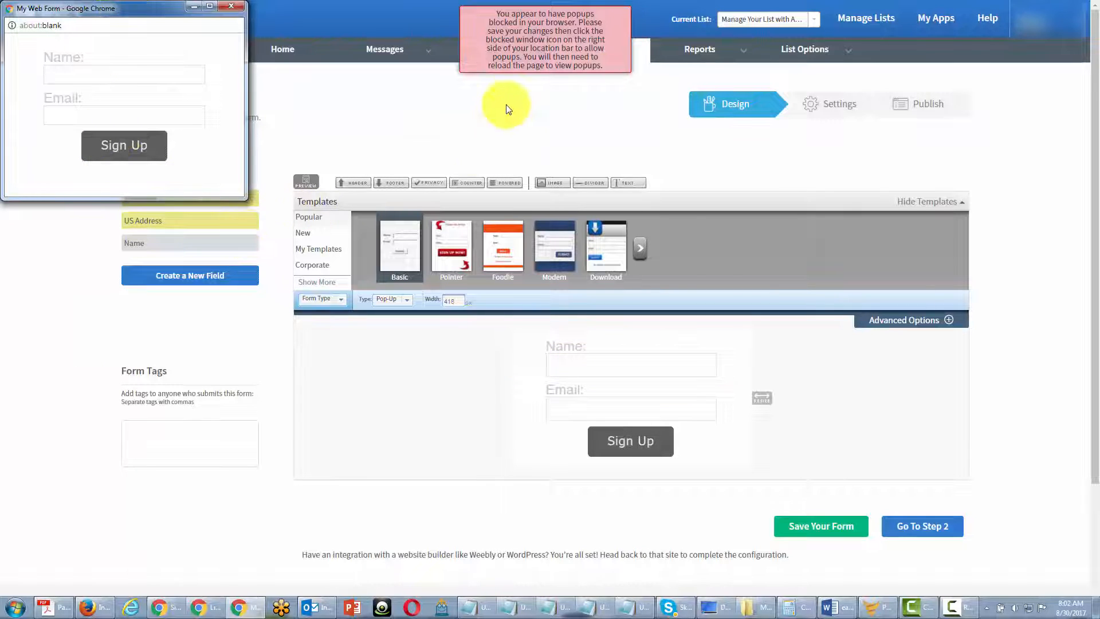
click(527, 54)
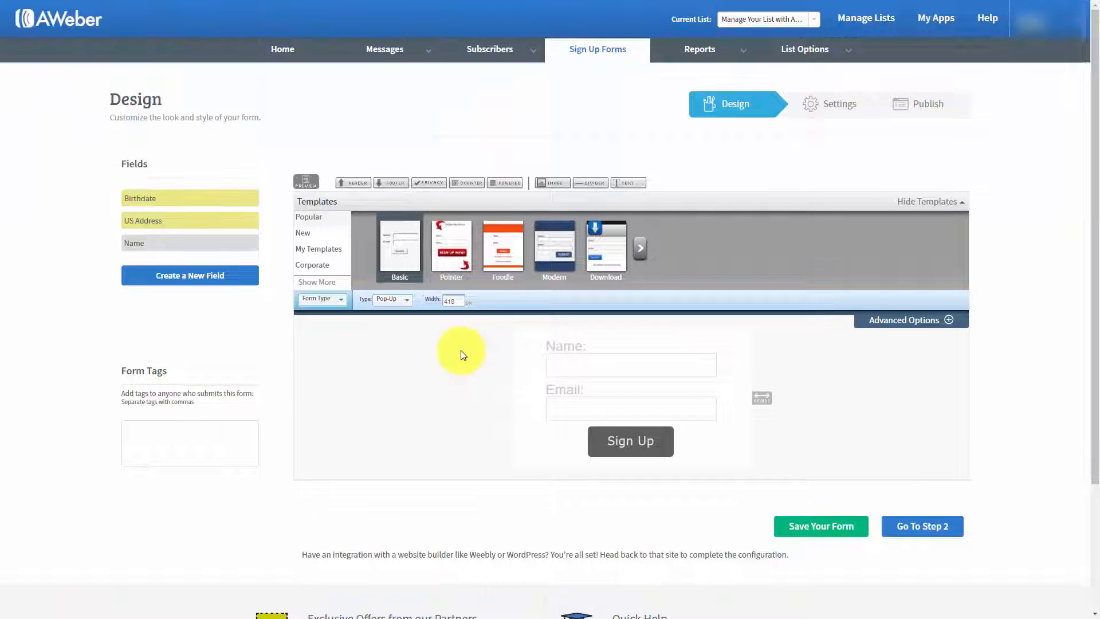
Step: Set the form's width to 250 px, then widen it freehand to about 374 px
click(454, 301)
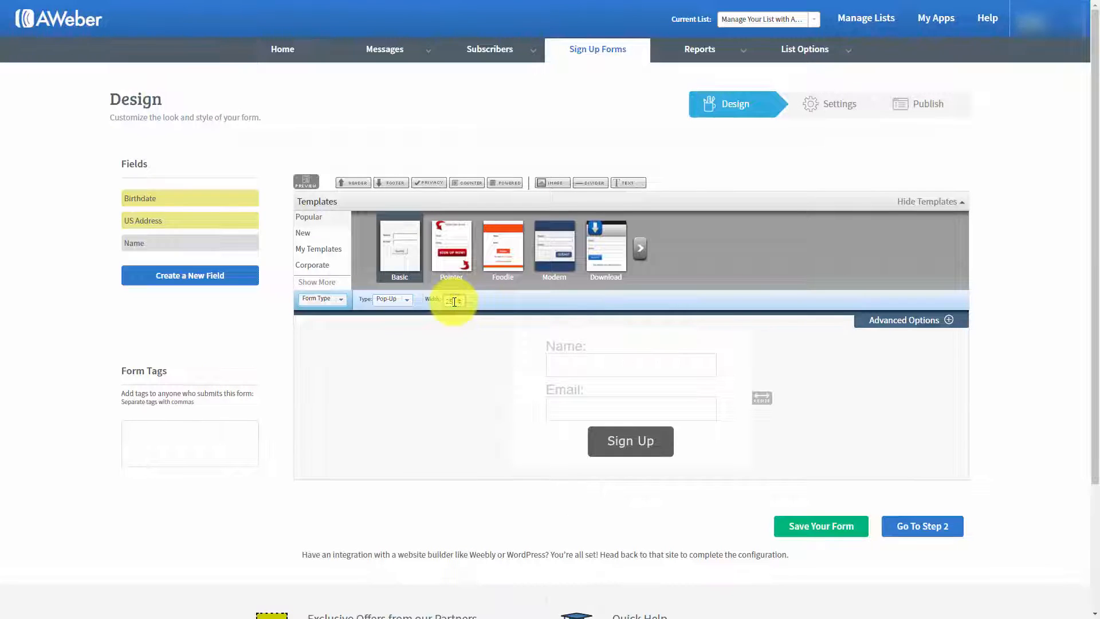
key(Return)
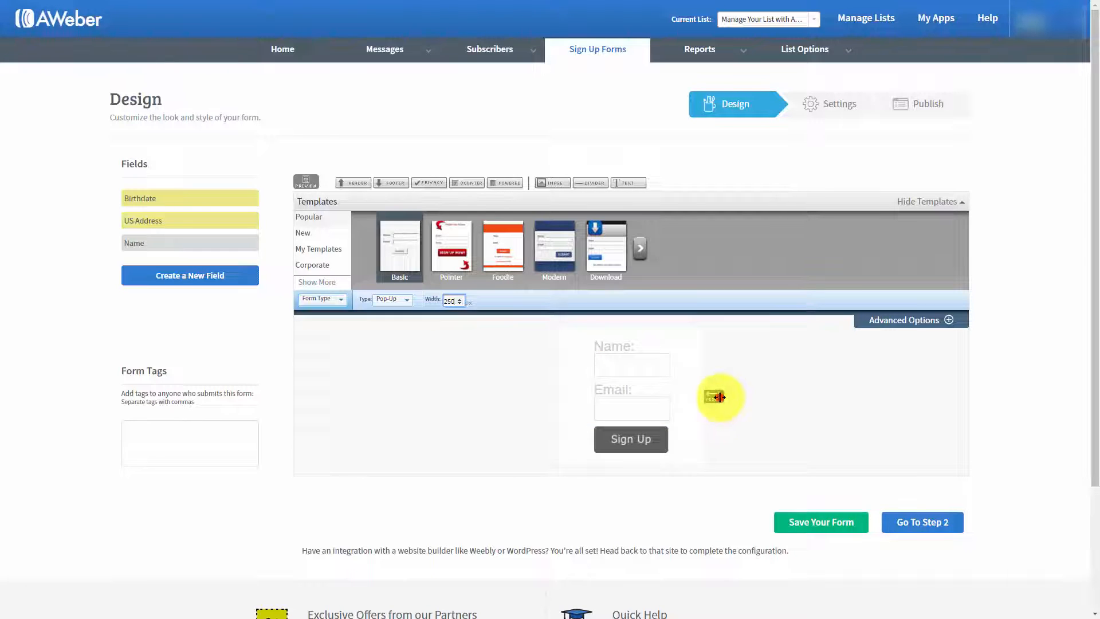
drag(719, 397, 787, 403)
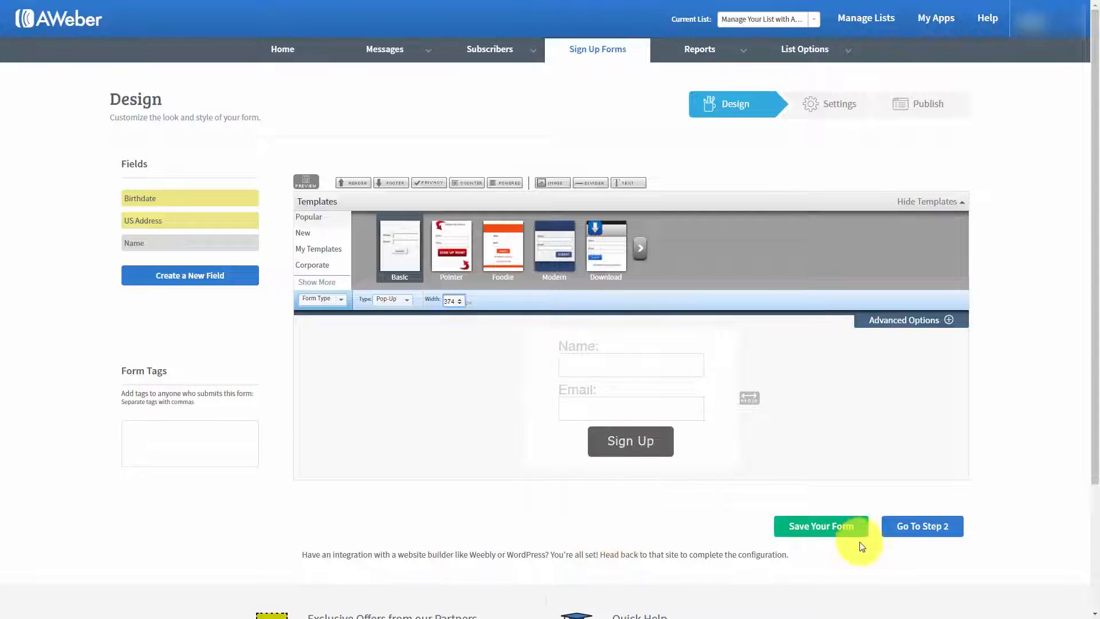
Step: Proceed to the form's settings, name the form "Test for Aweber" and save it
click(903, 527)
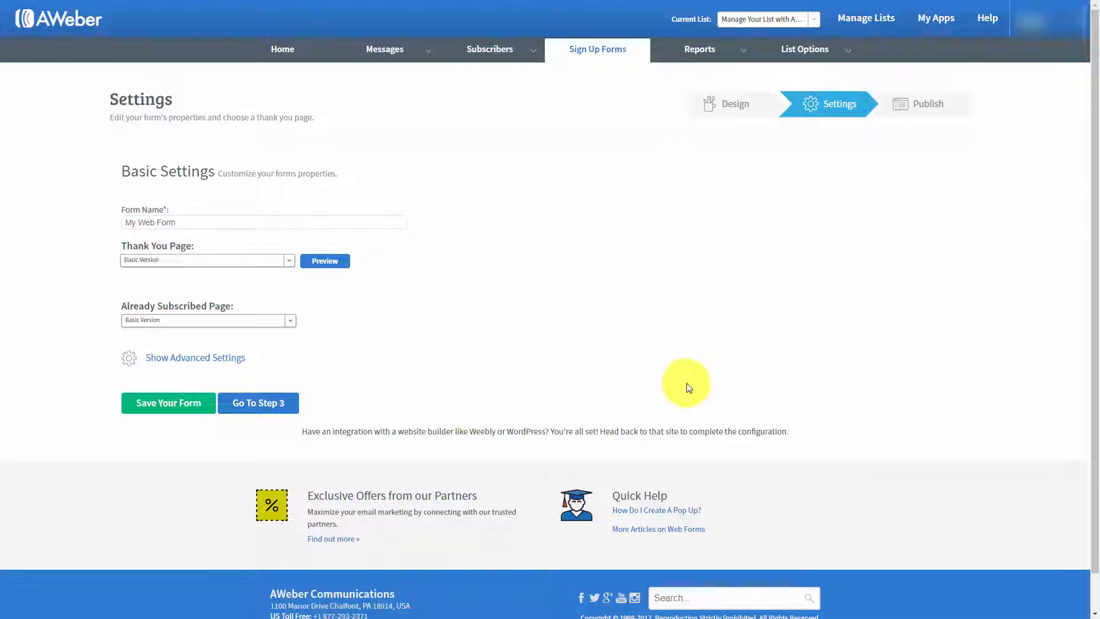
click(192, 221)
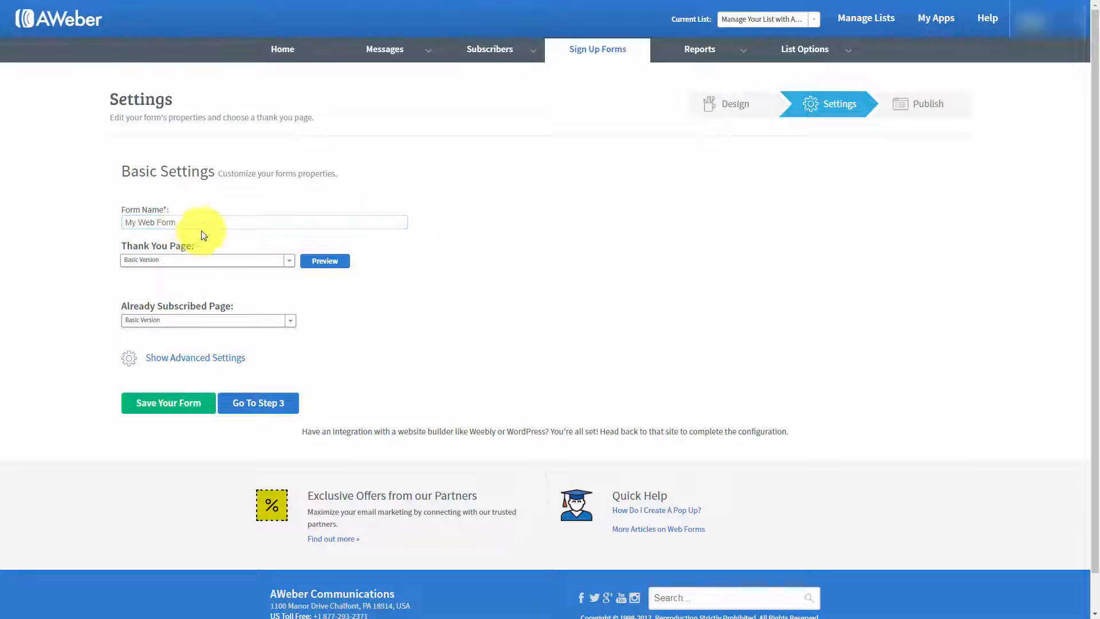
drag(190, 224, 91, 222)
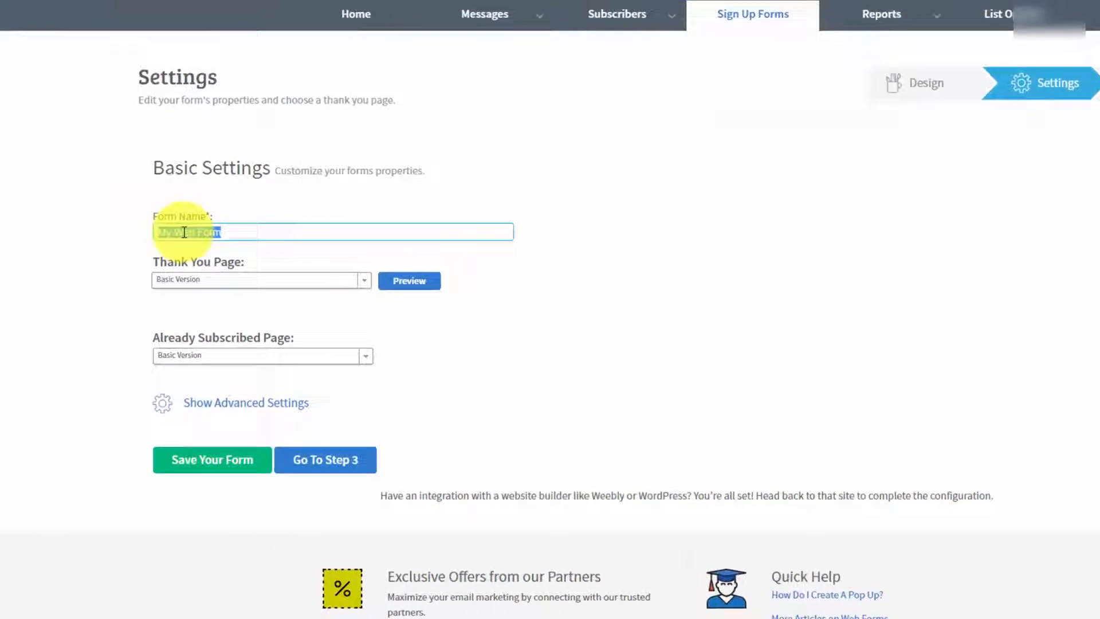
text(Test for Aweber)
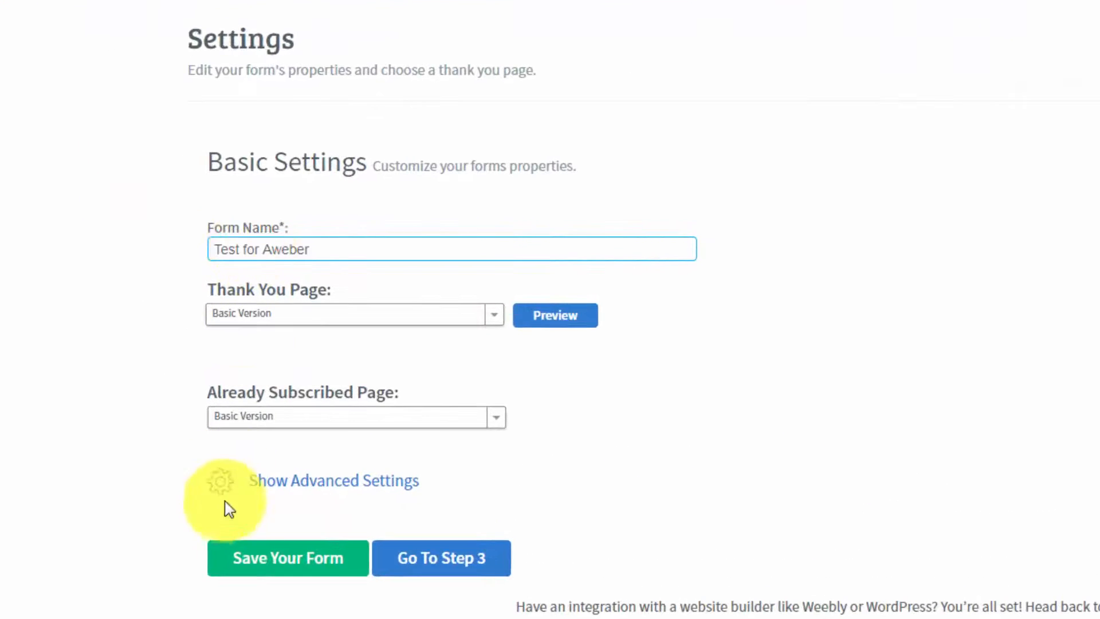
click(287, 561)
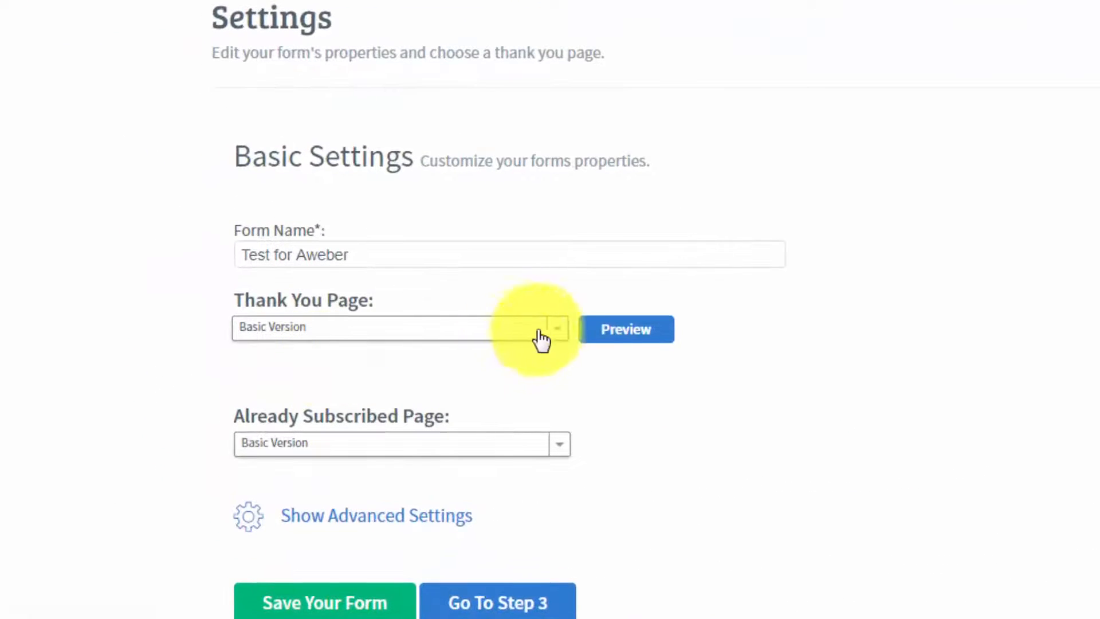
Step: Preview the Basic Version thank you page, close it and examine the other thank you page versions available
click(632, 334)
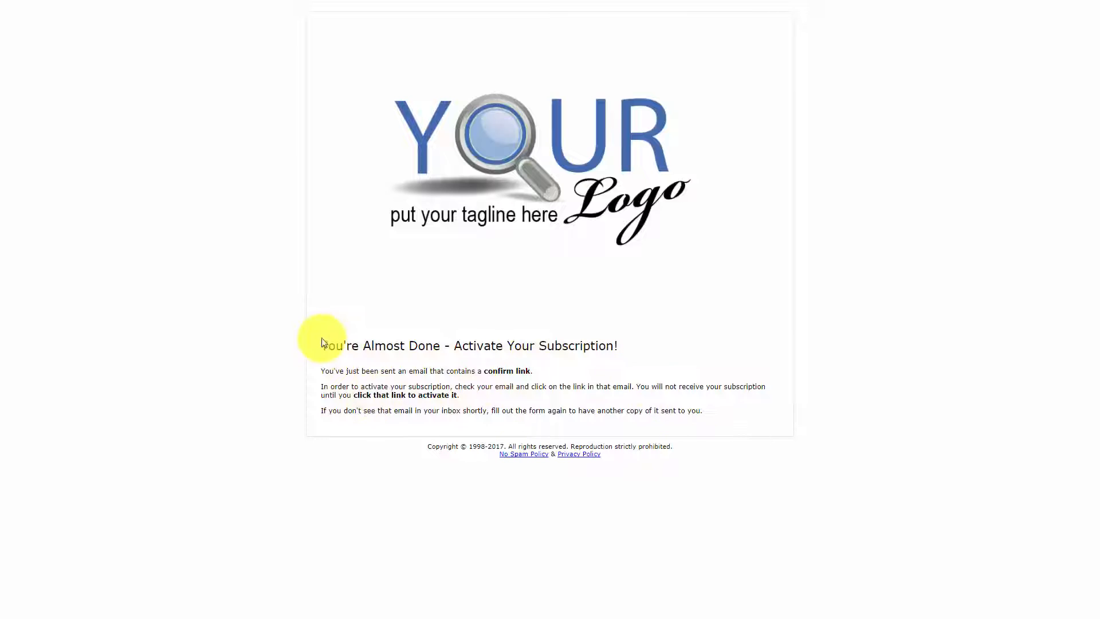
key(ctrl+w)
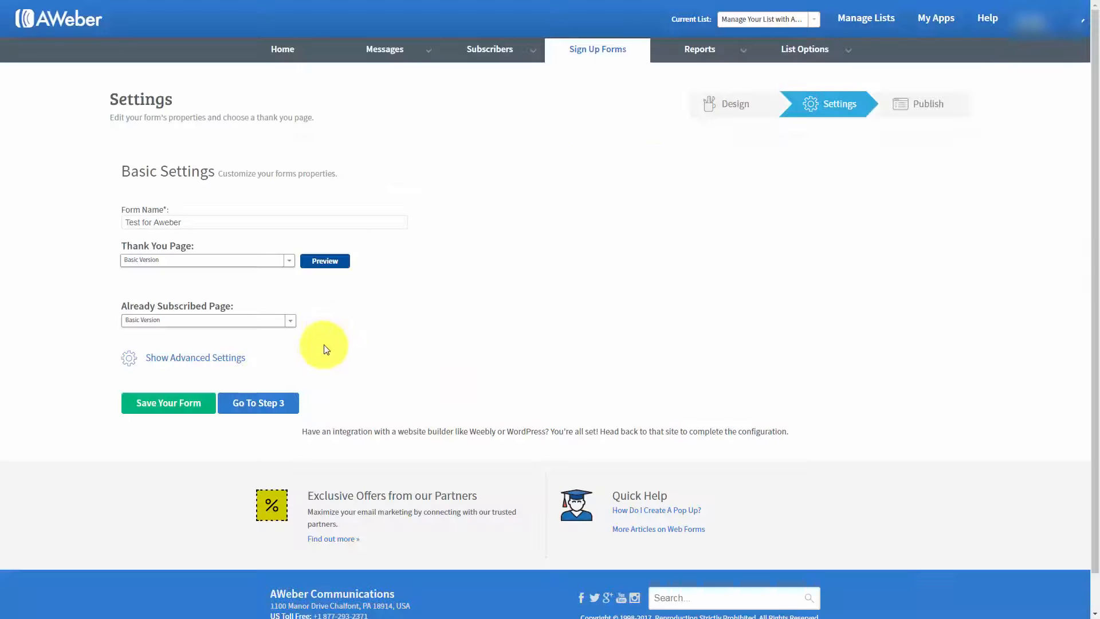
click(287, 261)
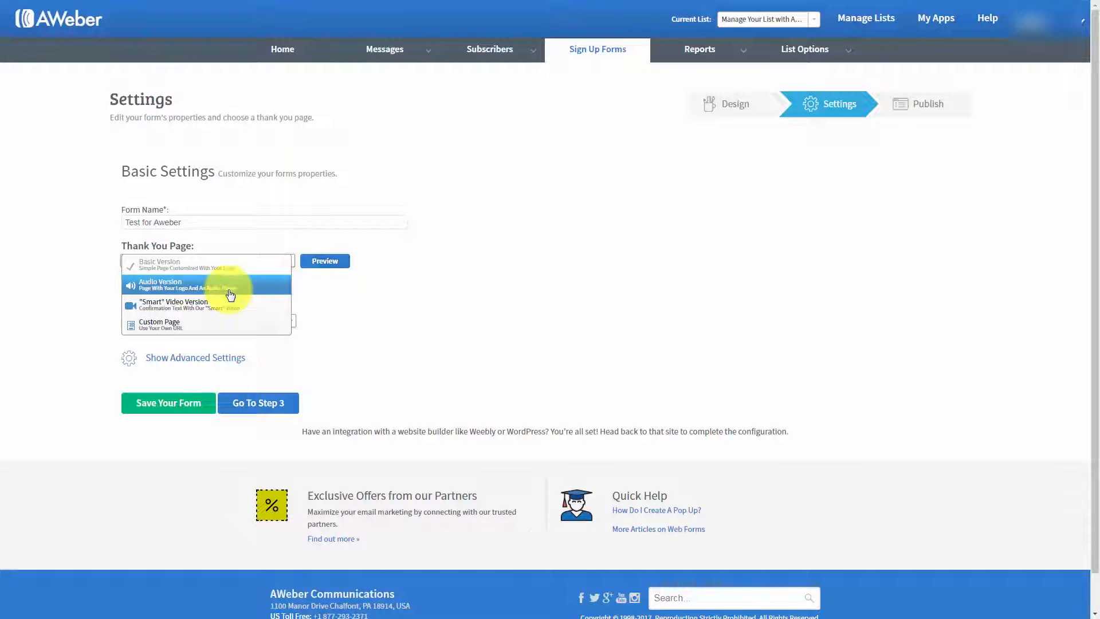
click(570, 208)
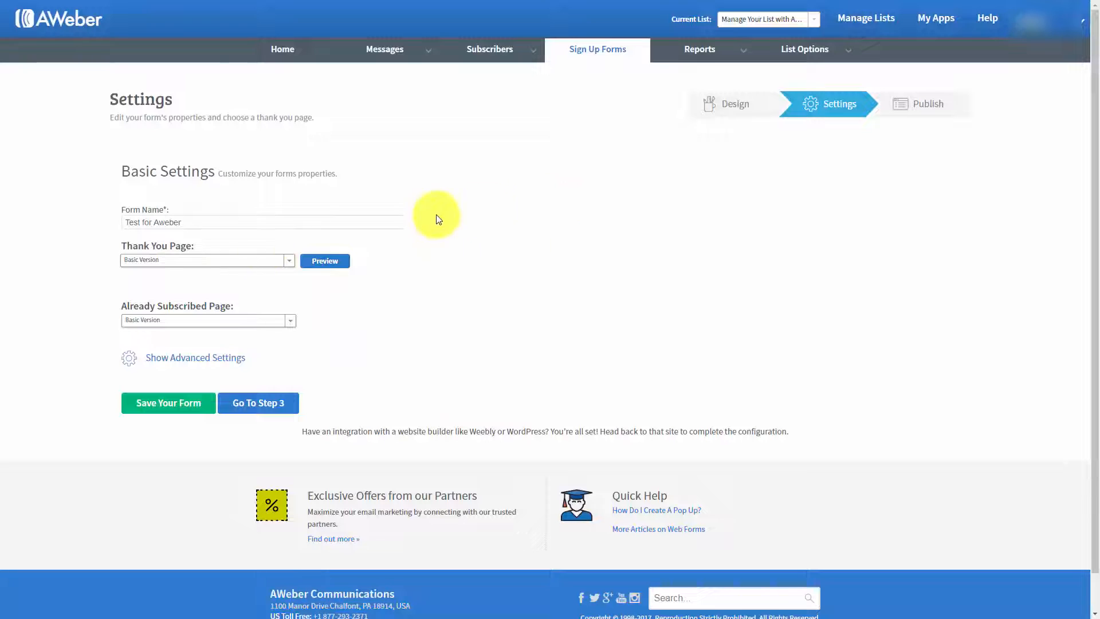
click(288, 261)
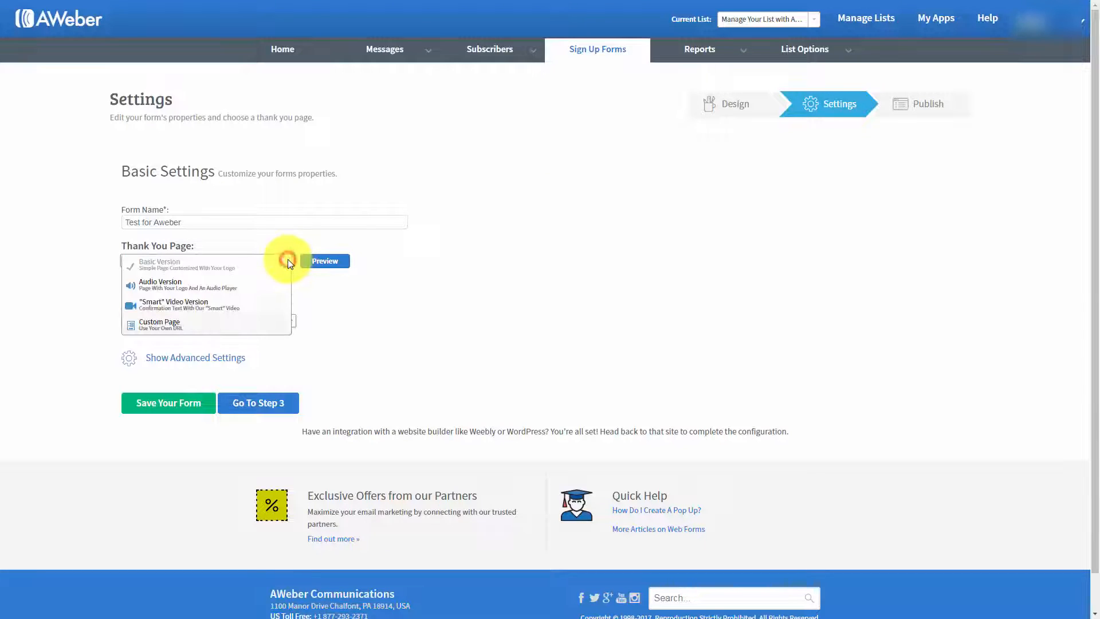
click(733, 253)
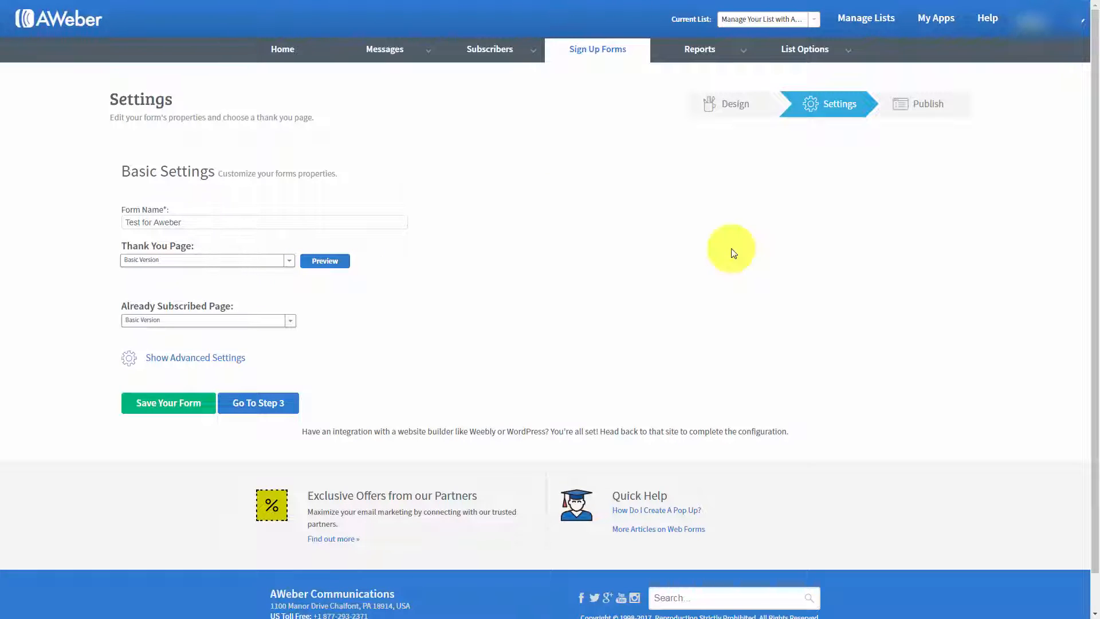
Step: Set the thank you page to Audio Version, preview it and close the preview
click(291, 262)
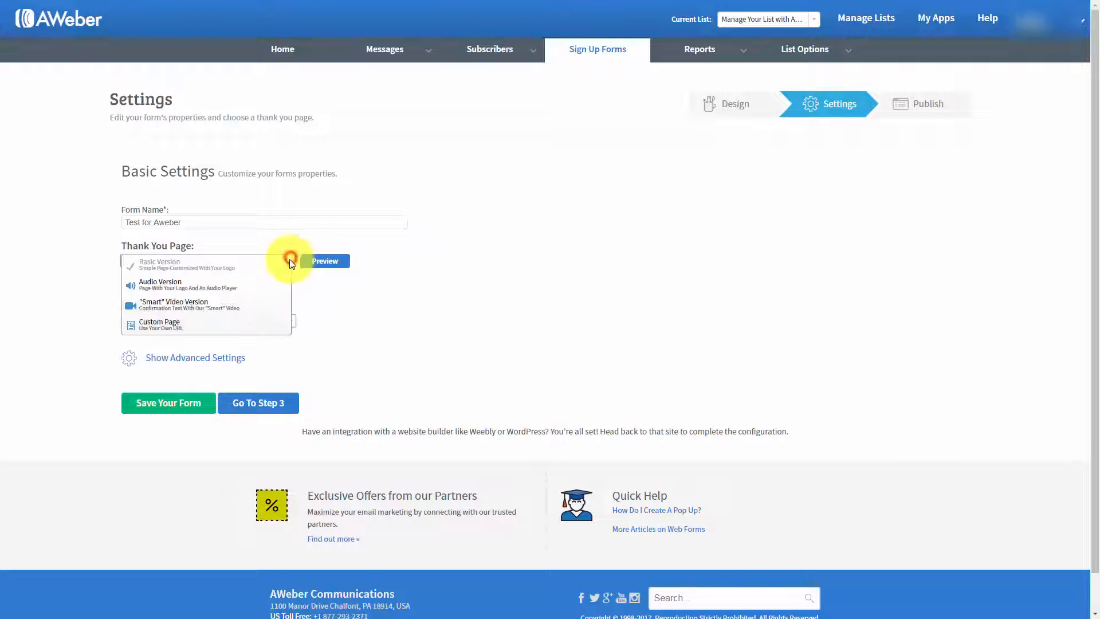
click(206, 287)
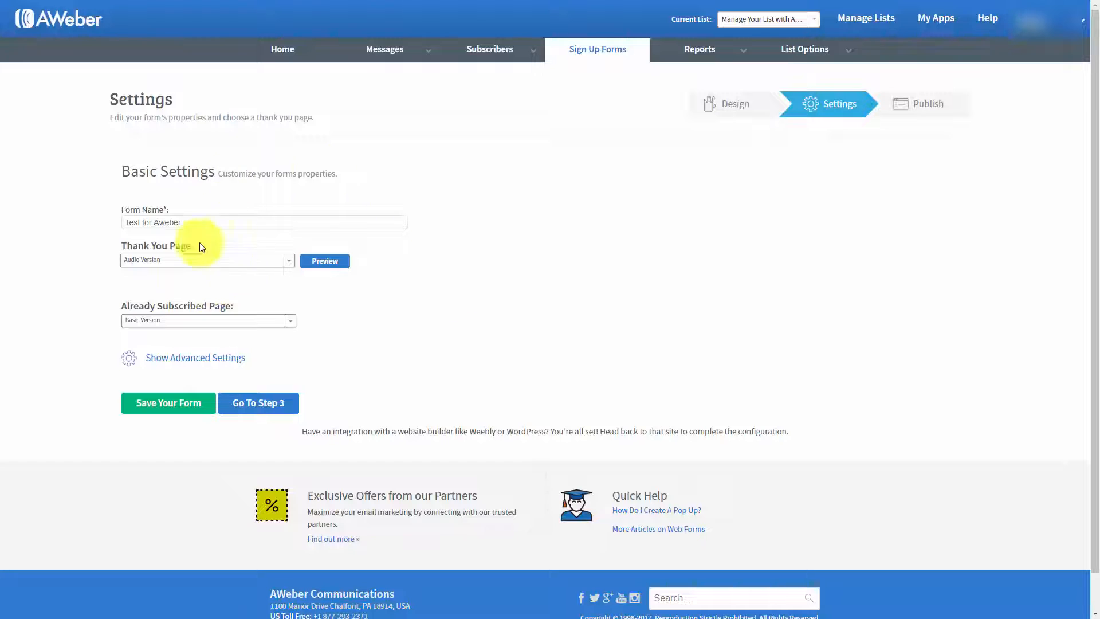
click(325, 261)
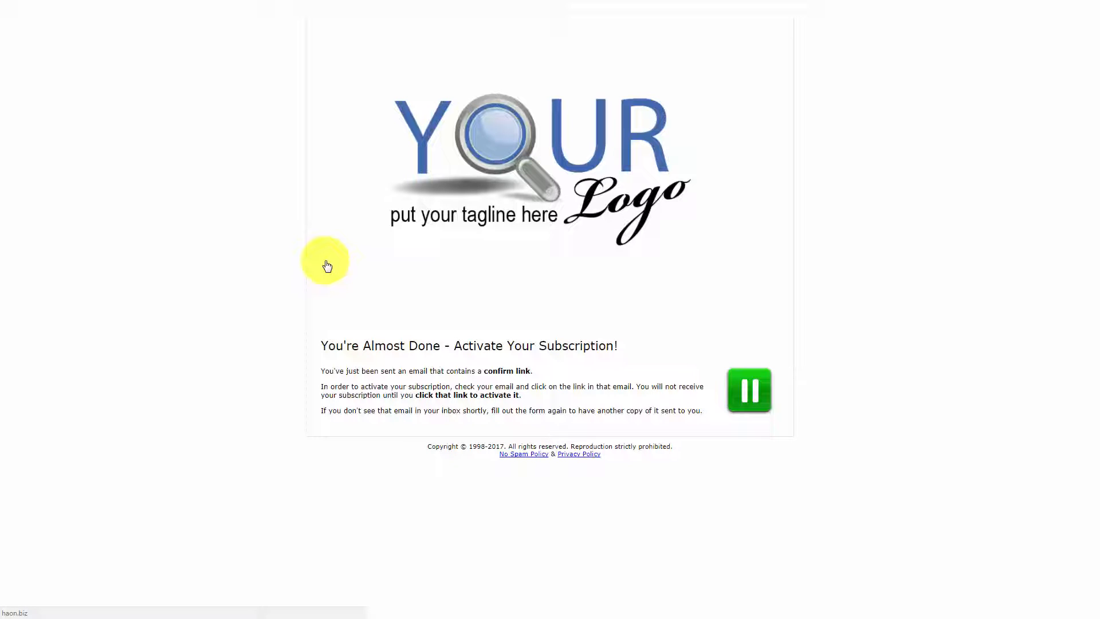
key(ctrl+w)
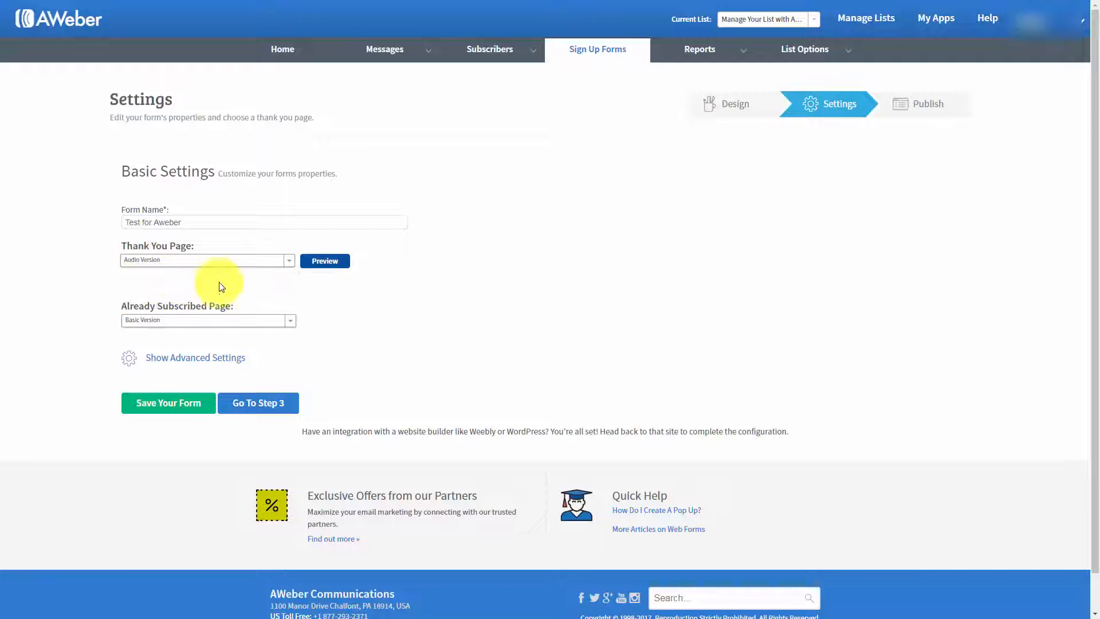
Step: Set the thank you page to the "Smart" Video Version
click(289, 261)
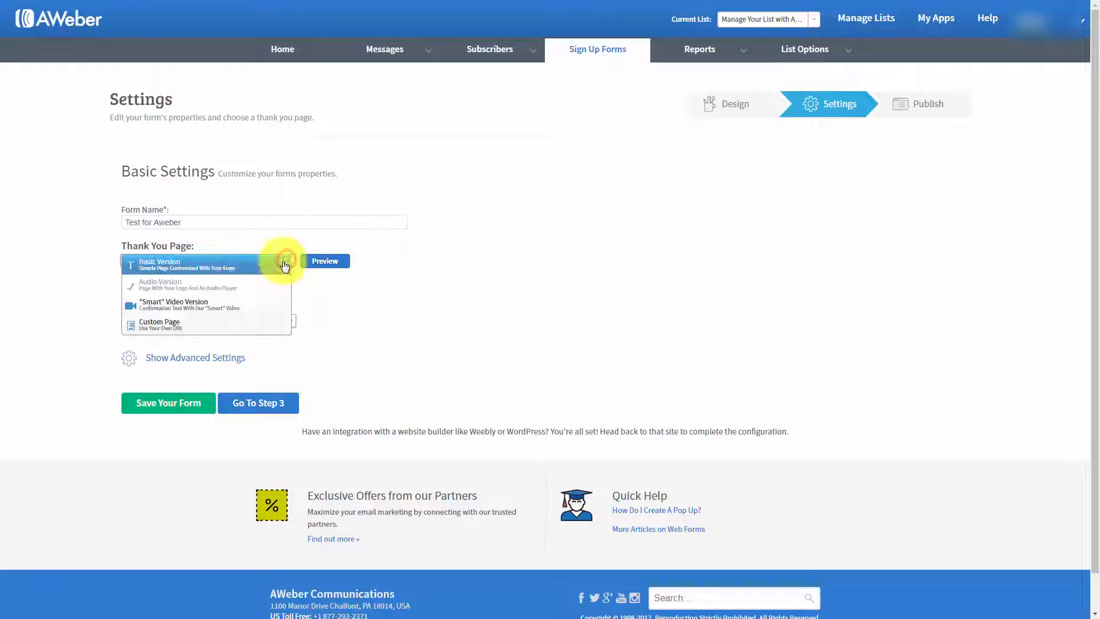
click(215, 308)
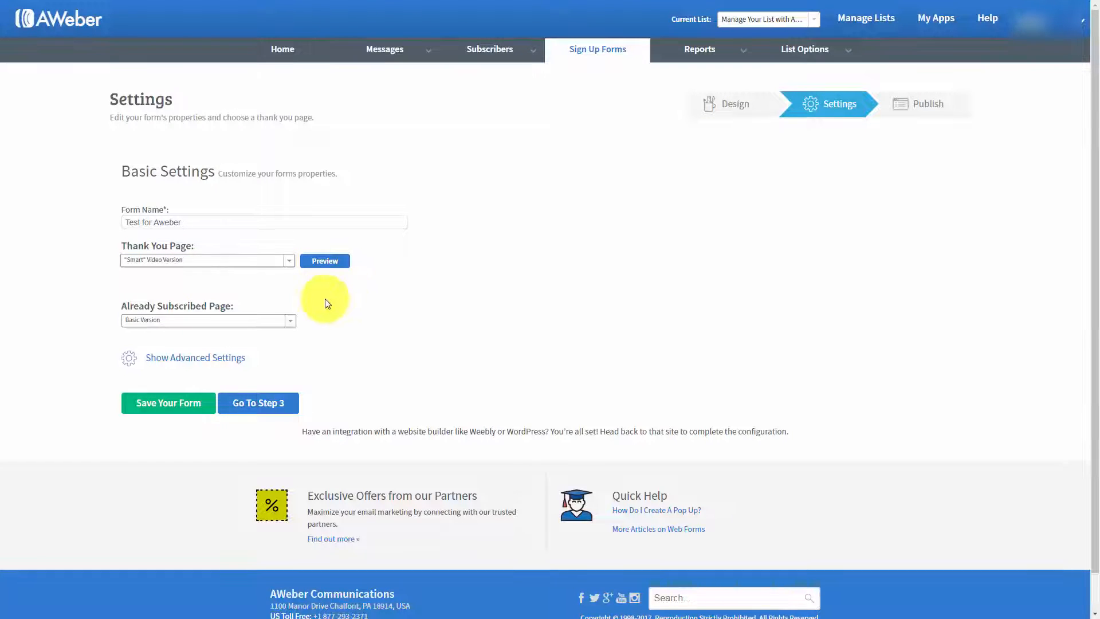
Step: Preview the "Smart" Video Version thank you page and set the thank you page to Custom Page
click(319, 262)
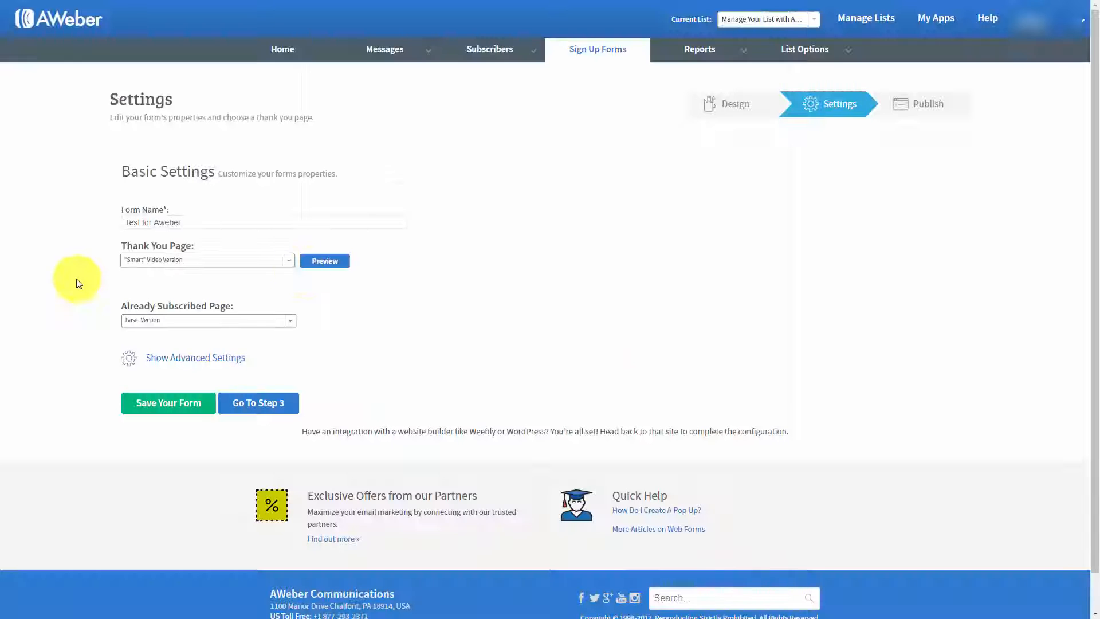
click(286, 262)
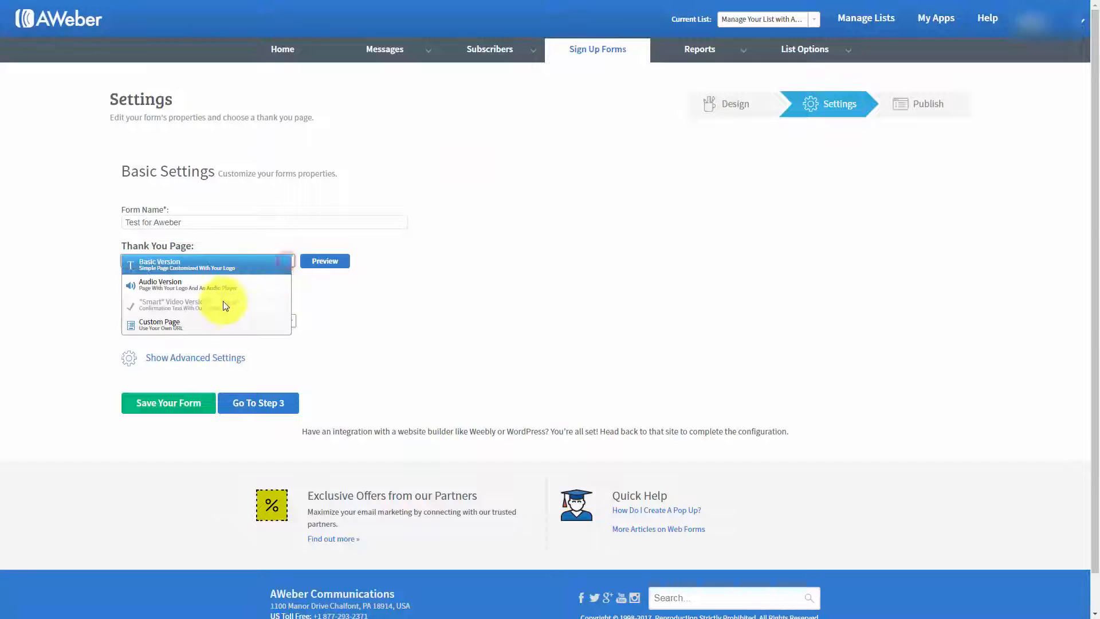
click(166, 328)
click(185, 287)
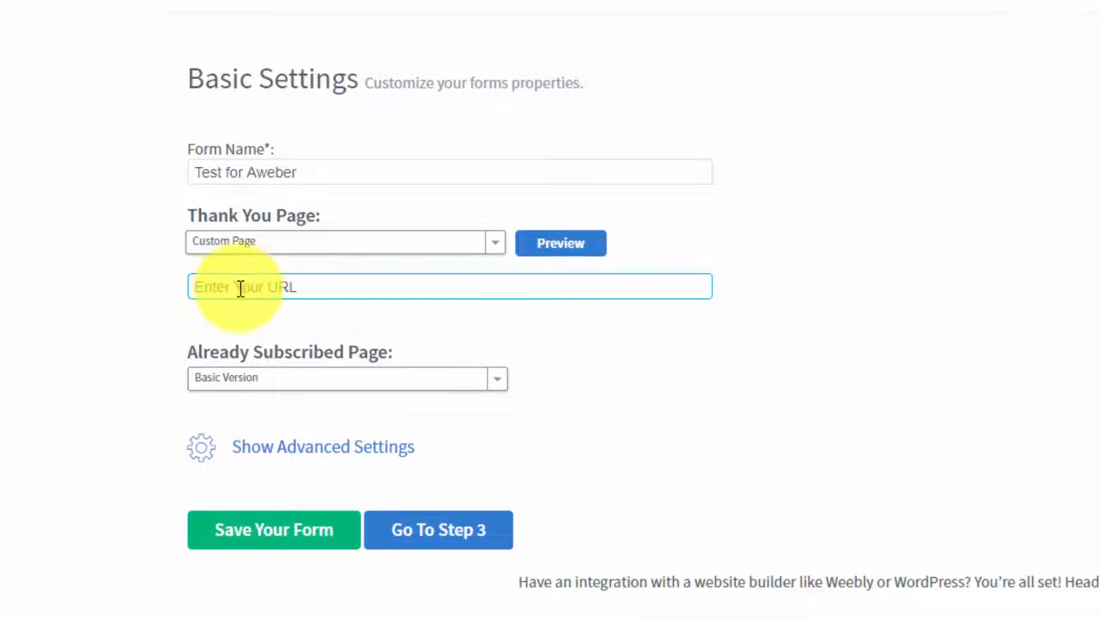
click(220, 260)
click(304, 294)
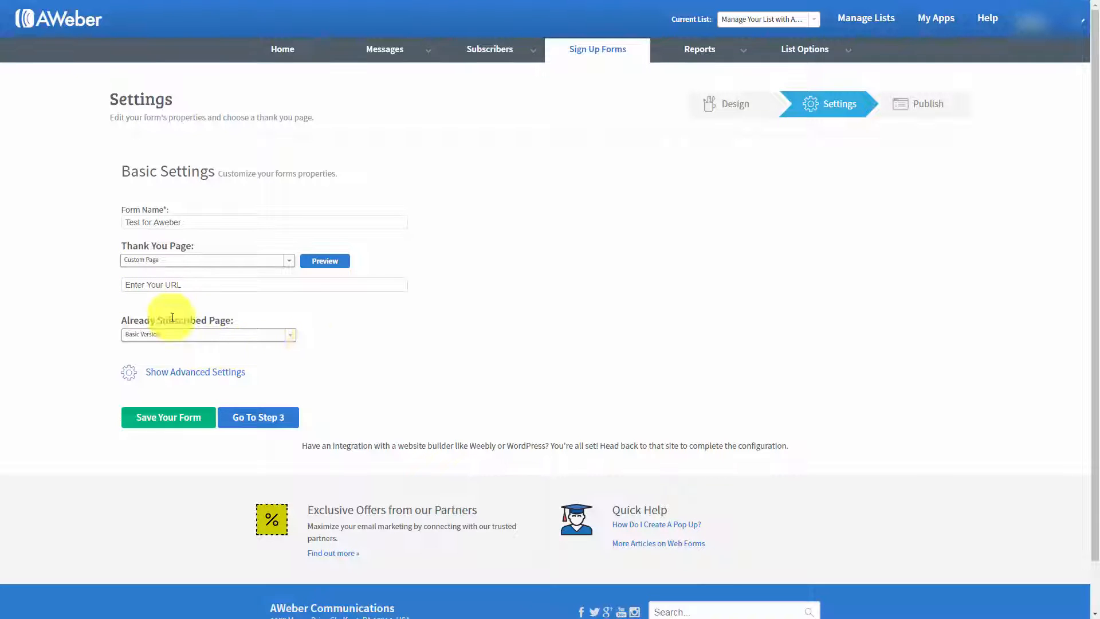
Step: Try Custom Page as the Already Subscribed Page
click(290, 335)
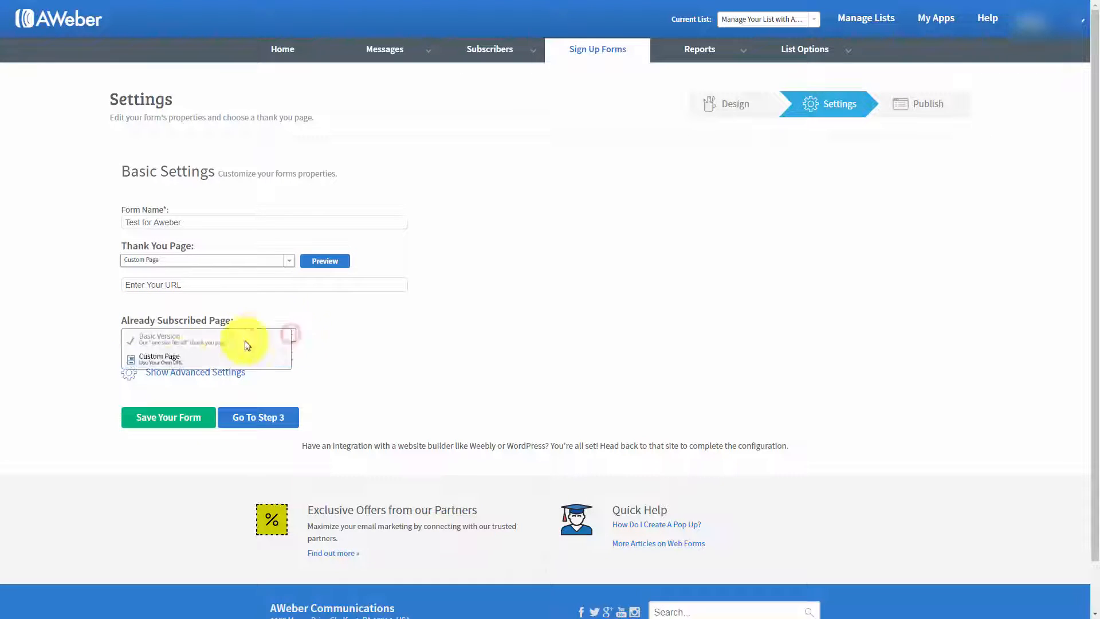
click(186, 365)
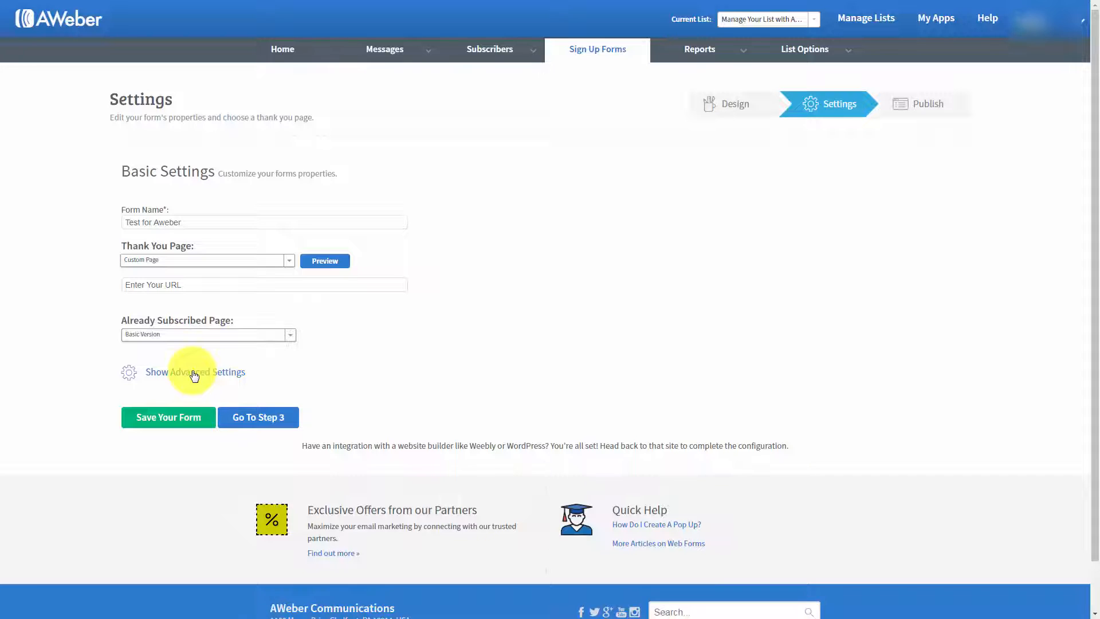
Step: In the advanced settings, enable forwarding subscriber information to the thank you page and save the form
click(194, 373)
scroll(433, 350, down, 1)
click(433, 349)
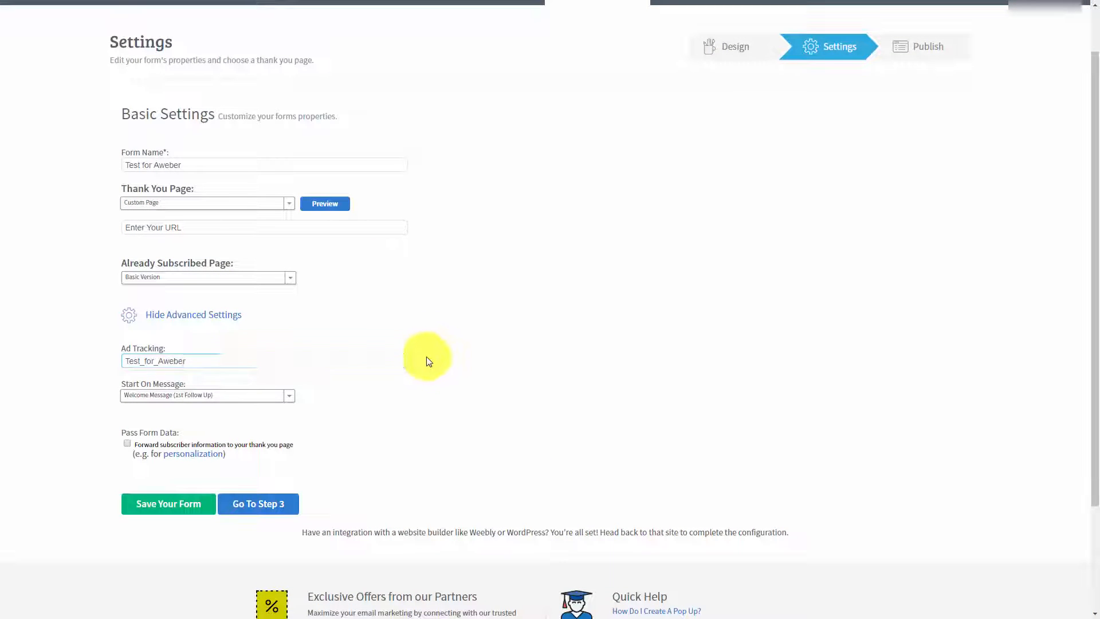
scroll(427, 357, up, 1)
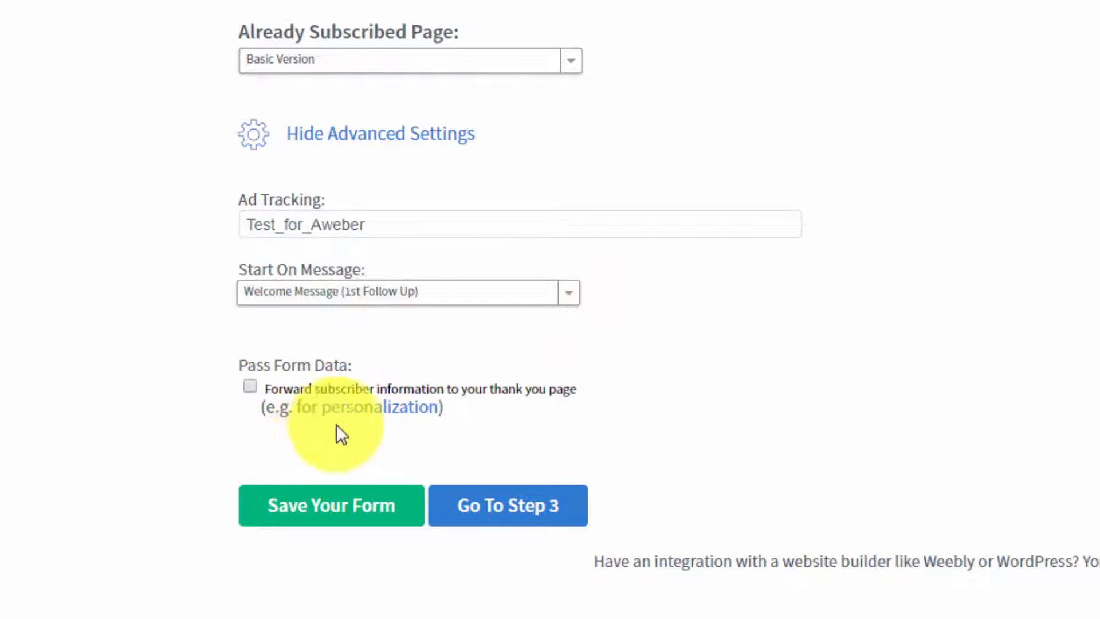
click(248, 385)
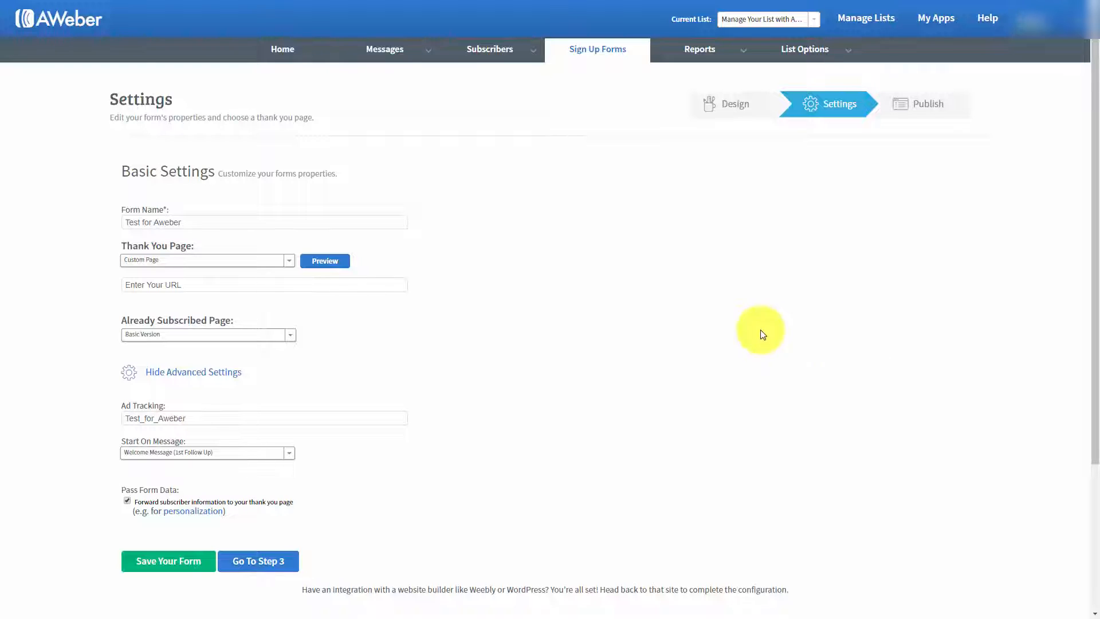
click(163, 562)
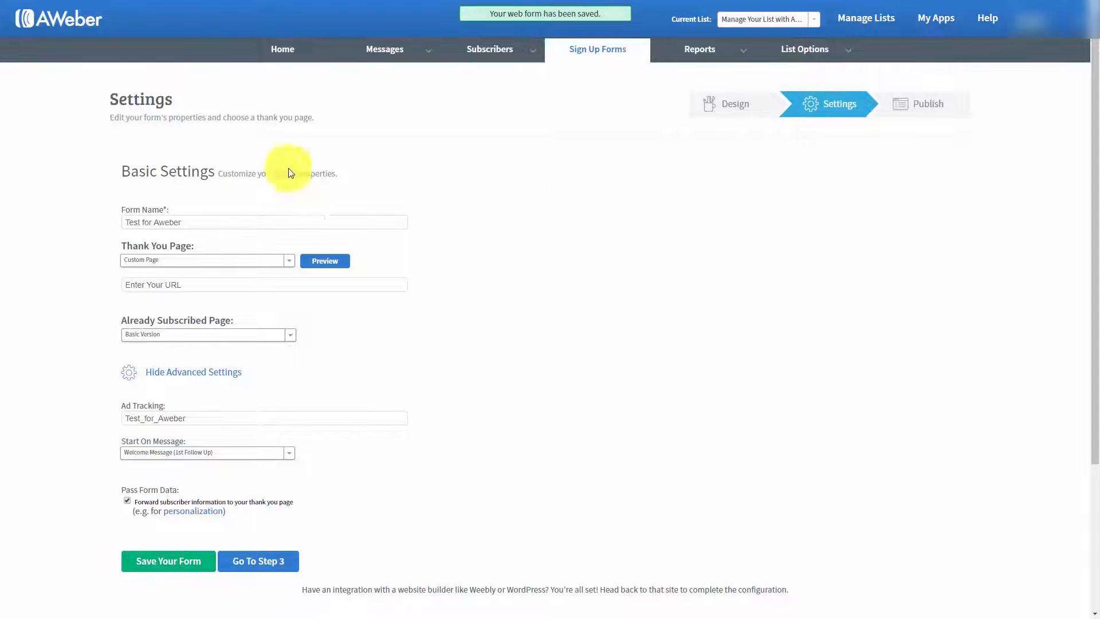
Step: Proceed to publishing the form, choose to install it yourself and select the whole Javascript snippet
click(255, 560)
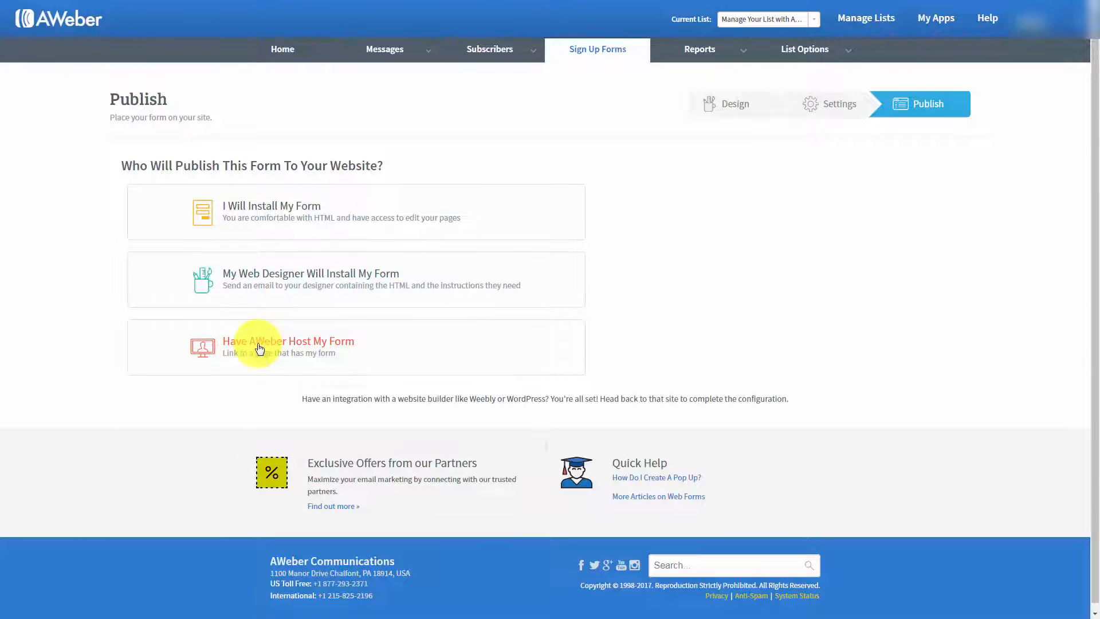
click(280, 212)
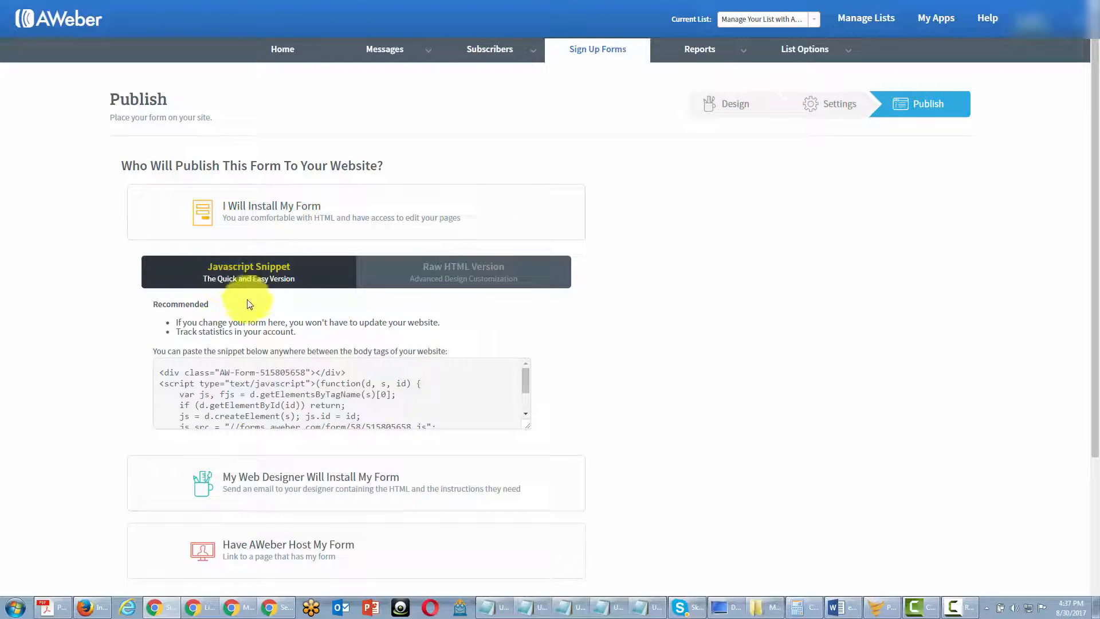
click(438, 276)
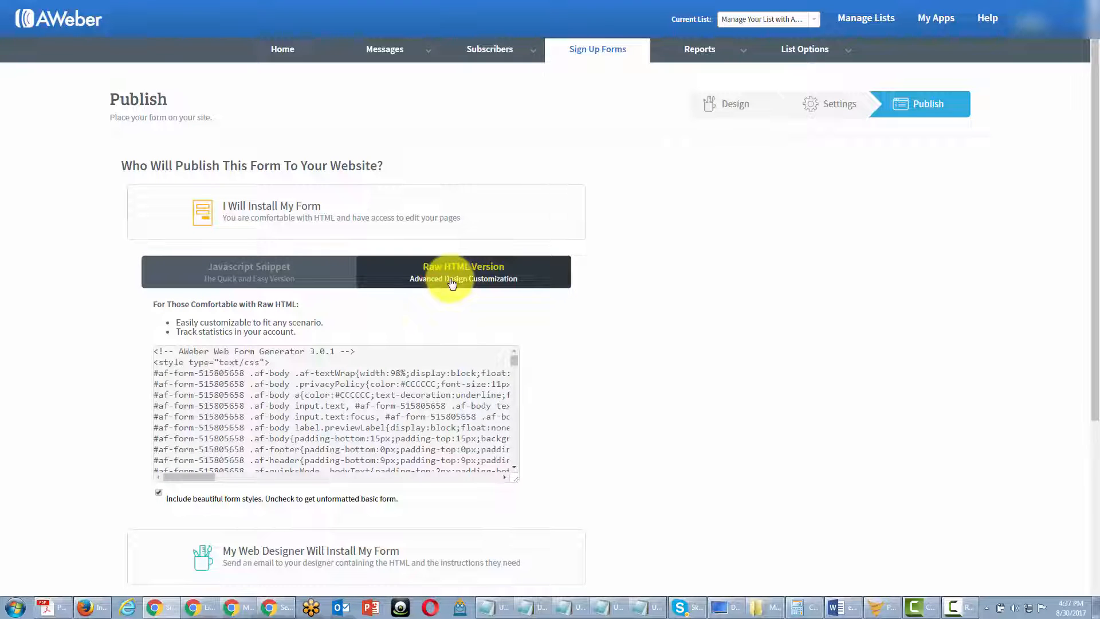
click(252, 278)
click(185, 382)
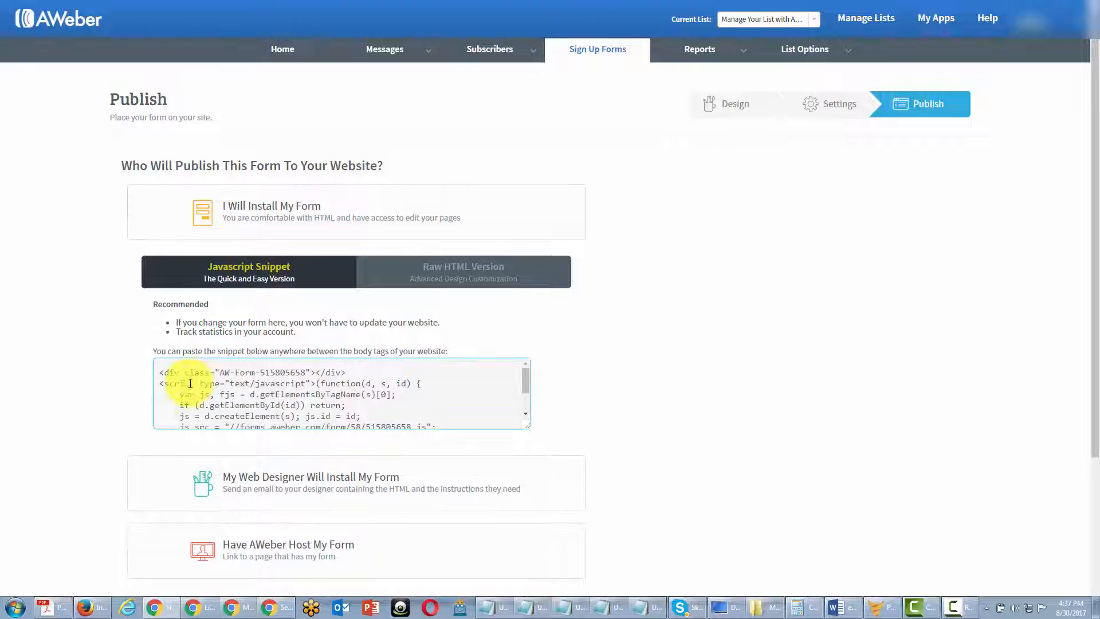
click(161, 375)
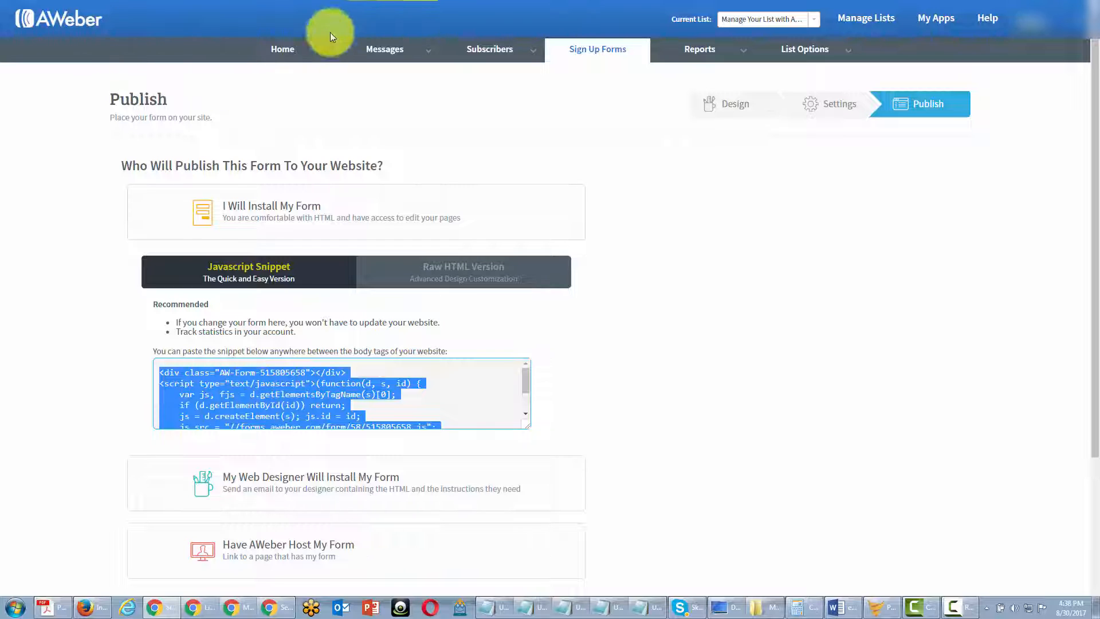
Step: Switch to the Raw HTML Version, select its code and compare it with and without the form styles
click(395, 271)
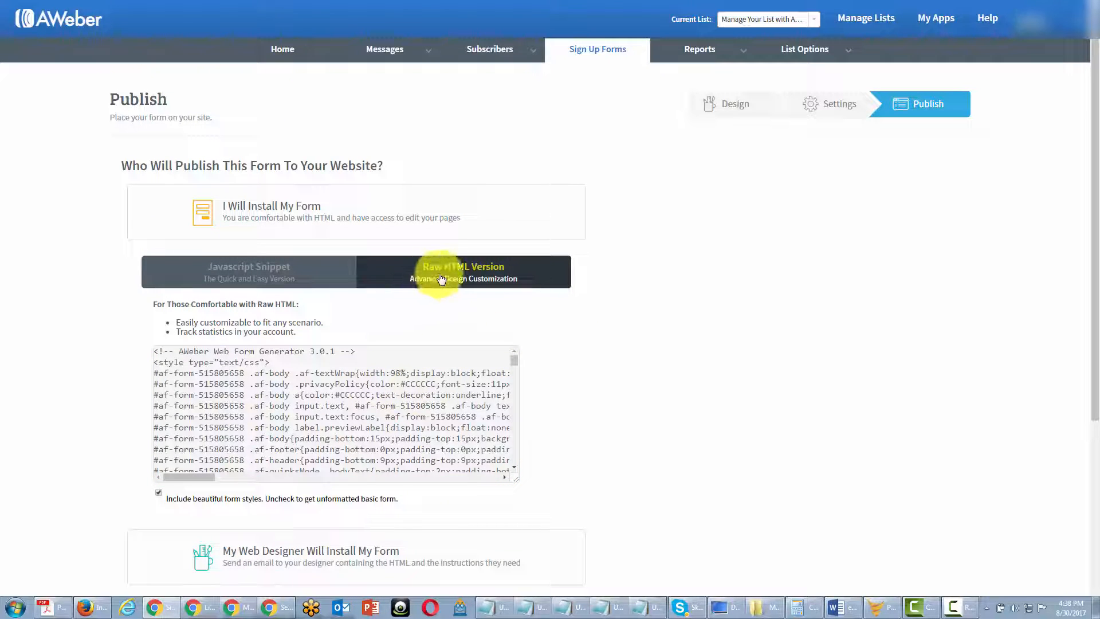
click(258, 384)
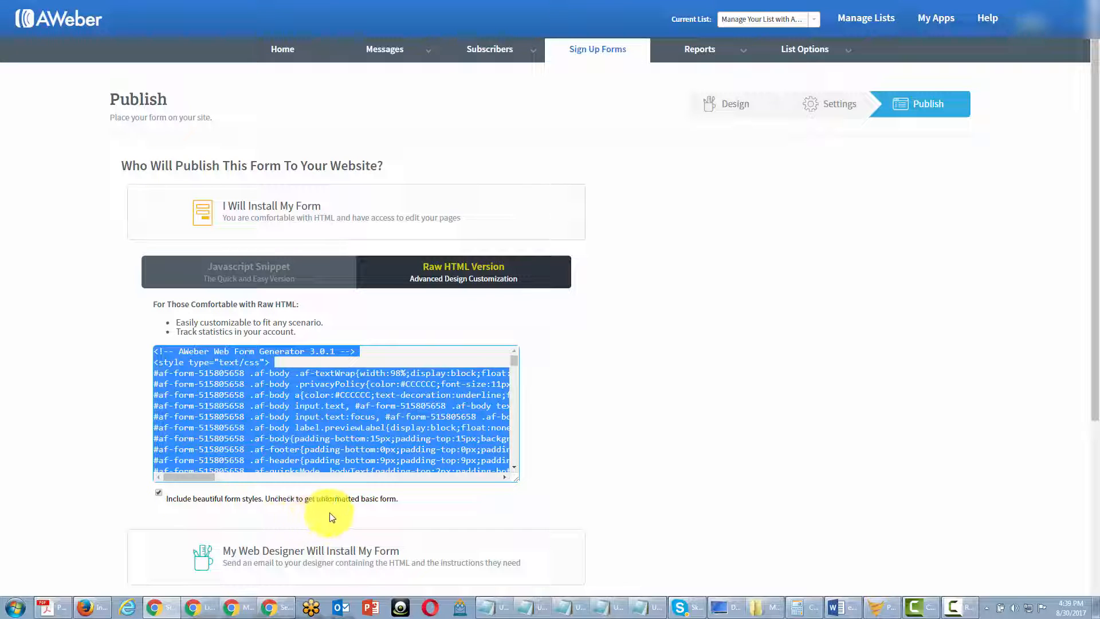
click(158, 492)
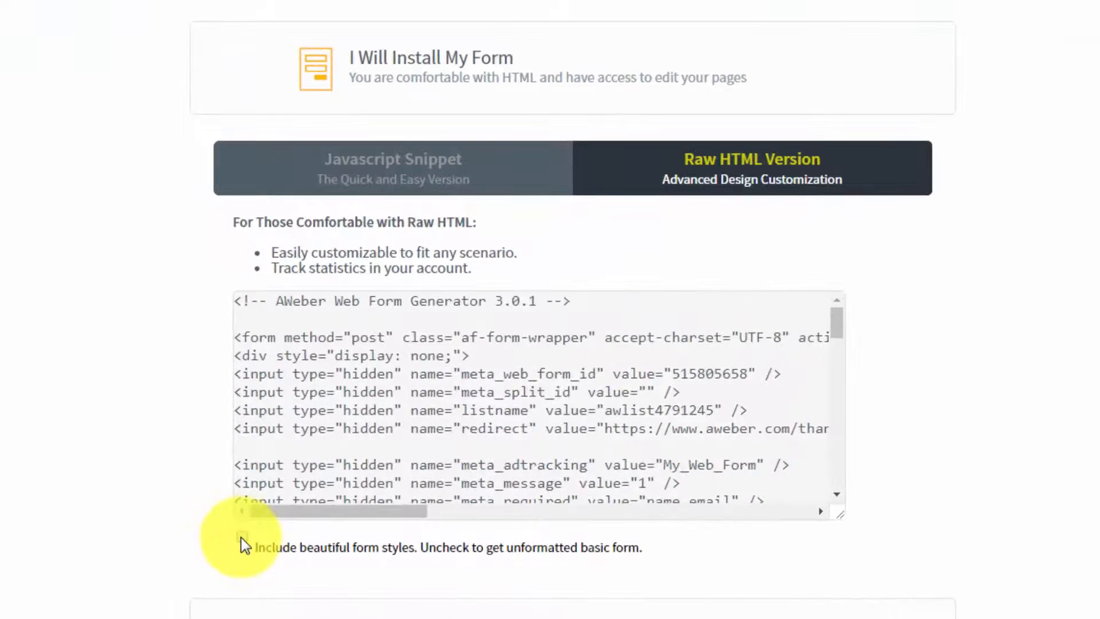
click(240, 537)
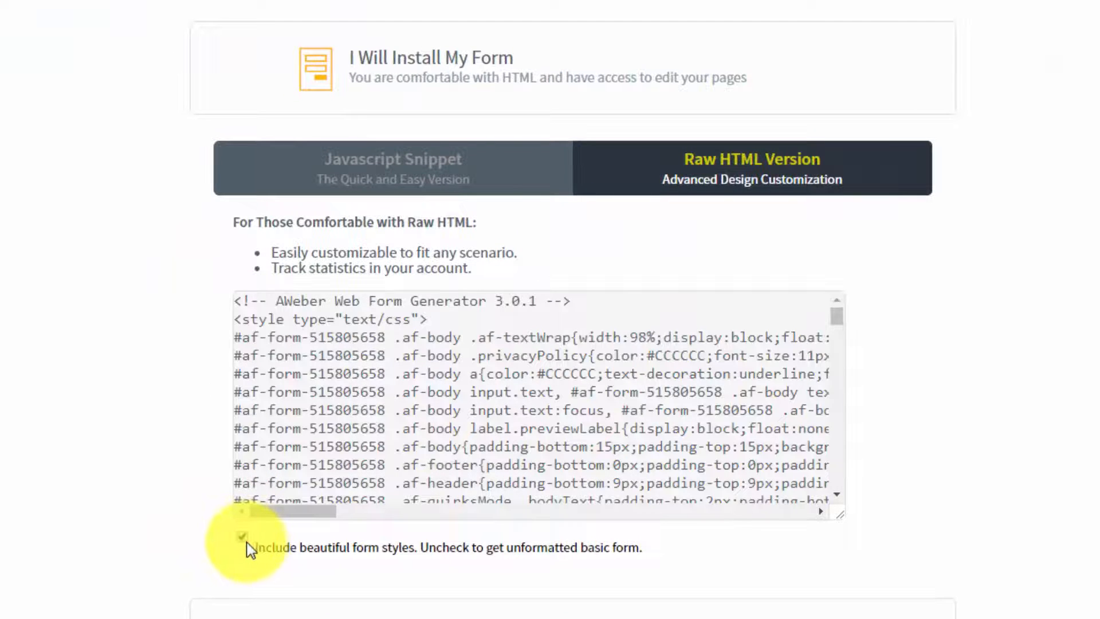
click(244, 539)
click(245, 539)
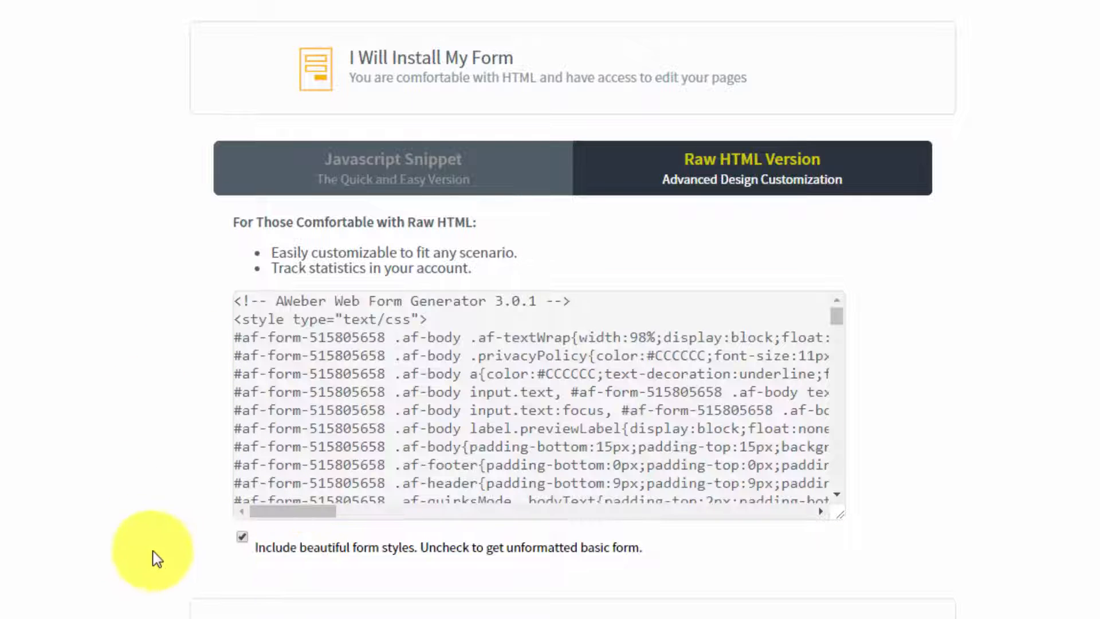
Step: Exclude the form styles from the raw HTML, select the unformatted code and include the styles again
click(242, 538)
click(628, 456)
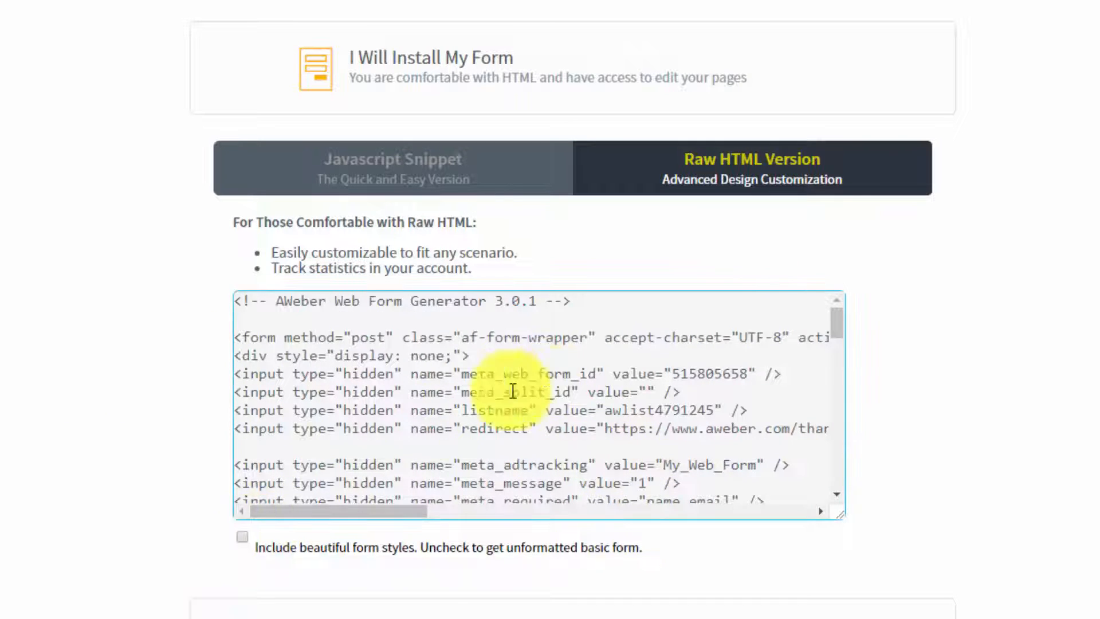
mouse_move(835, 319)
mouse_down()
mouse_move(837, 469)
mouse_move(834, 321)
mouse_up()
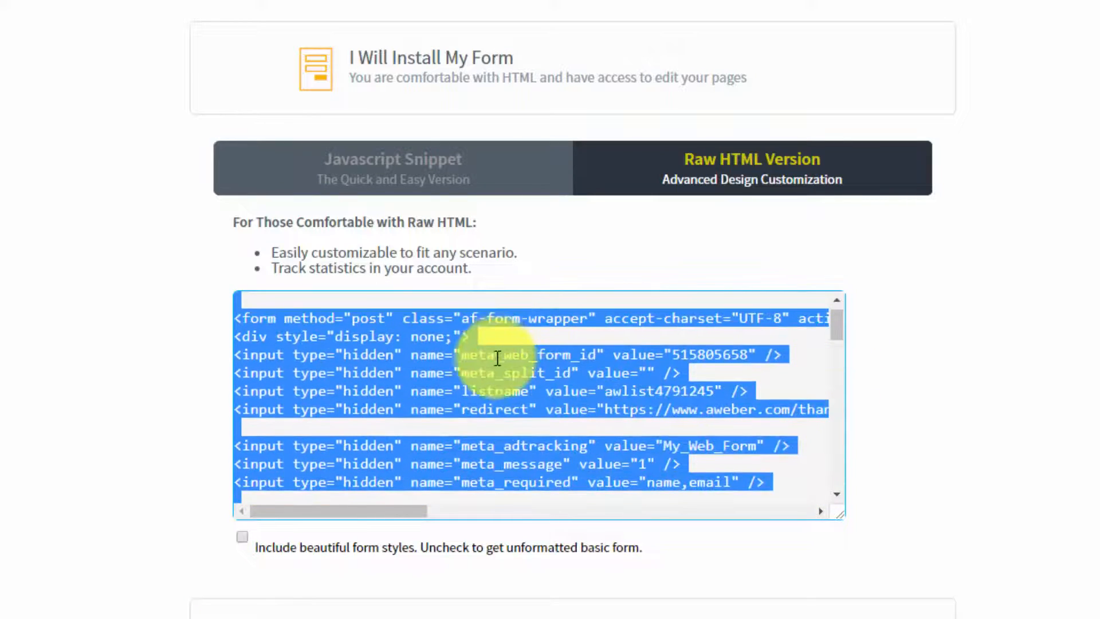
scroll(532, 338, up, 1)
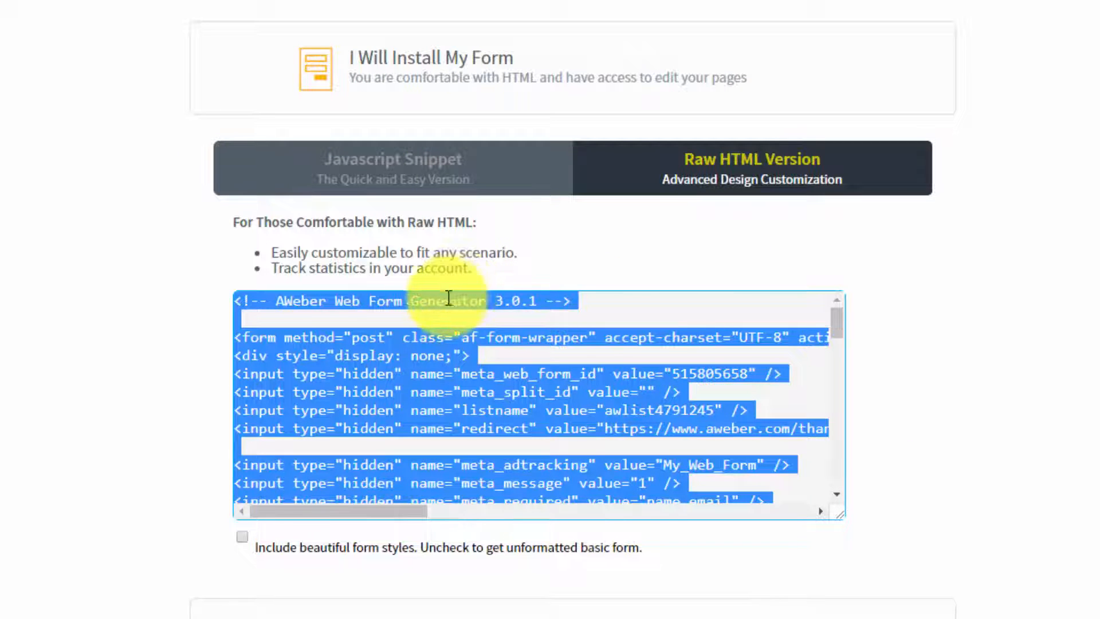
click(241, 537)
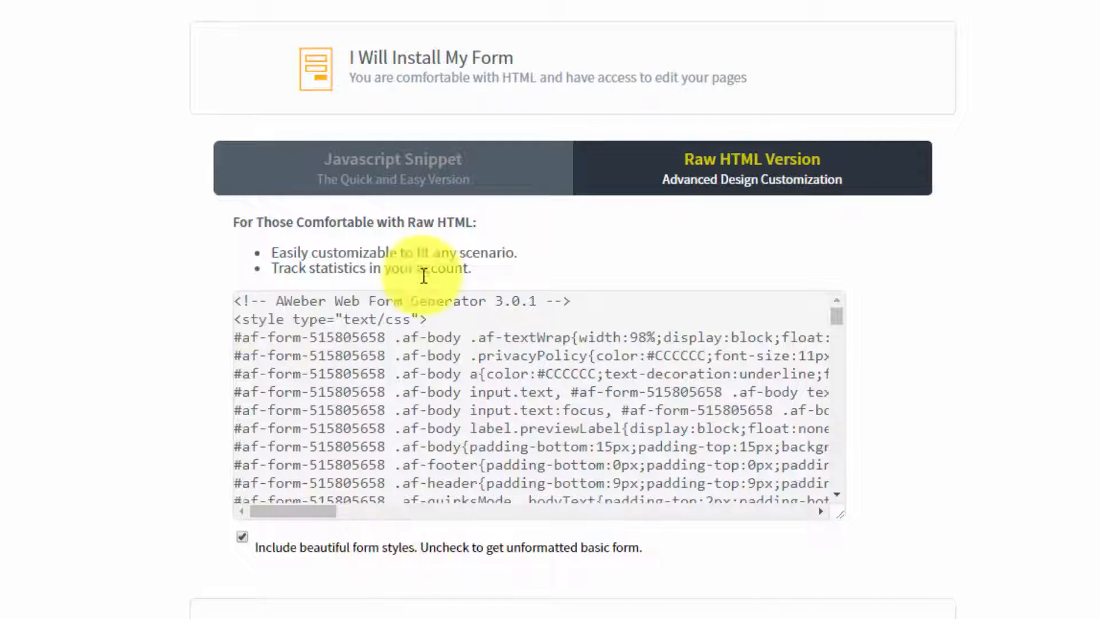
Step: Collapse the self-install option and examine the email and message fields for having a web designer install the form
click(456, 68)
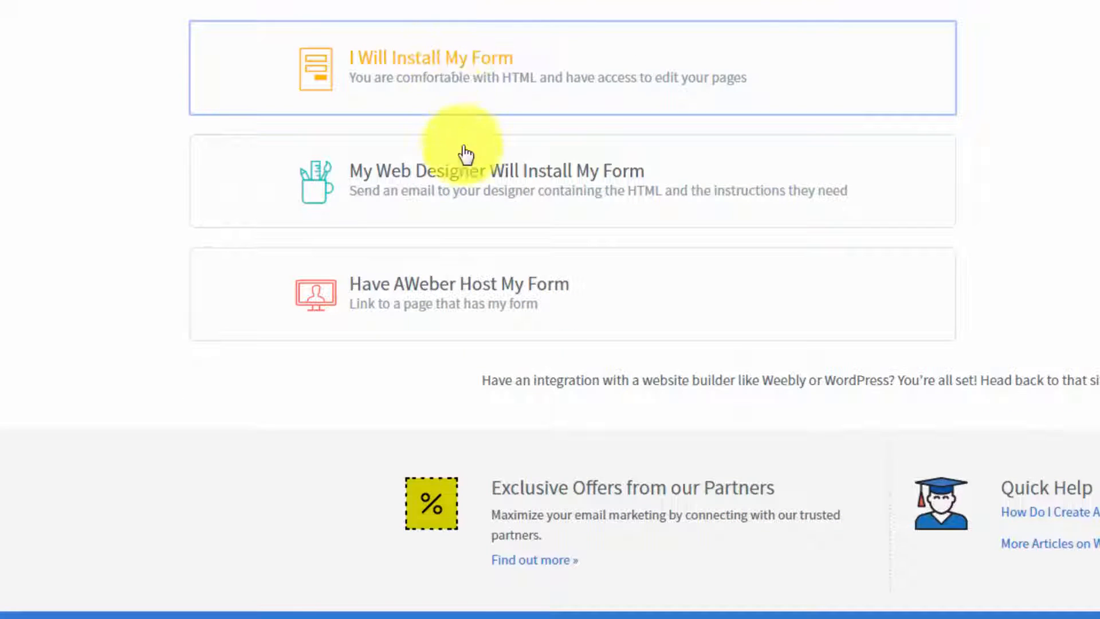
click(469, 173)
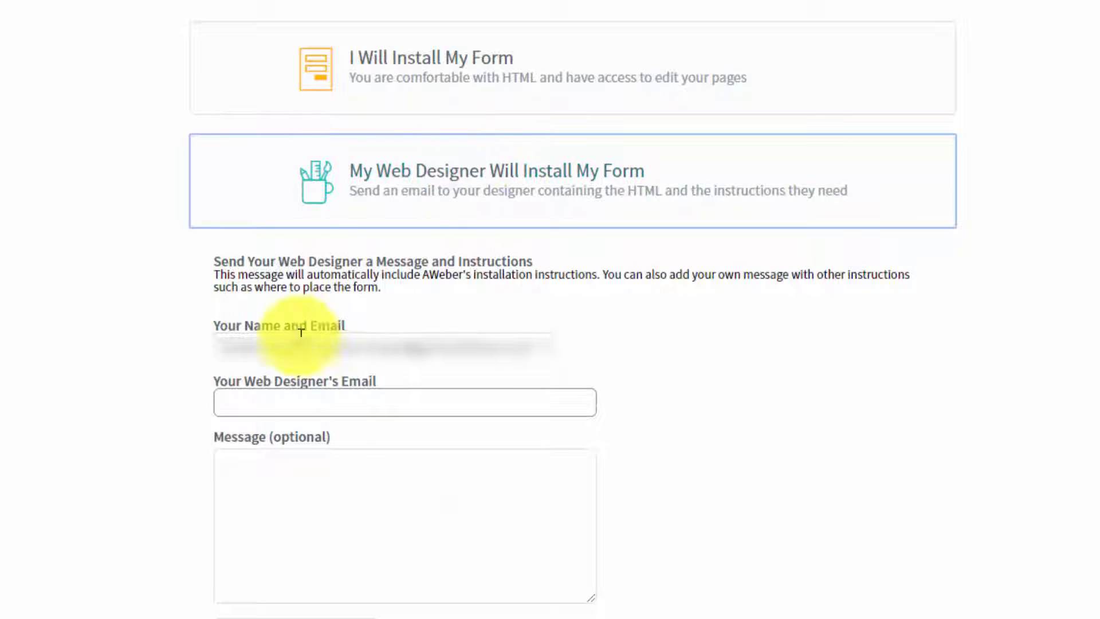
click(302, 405)
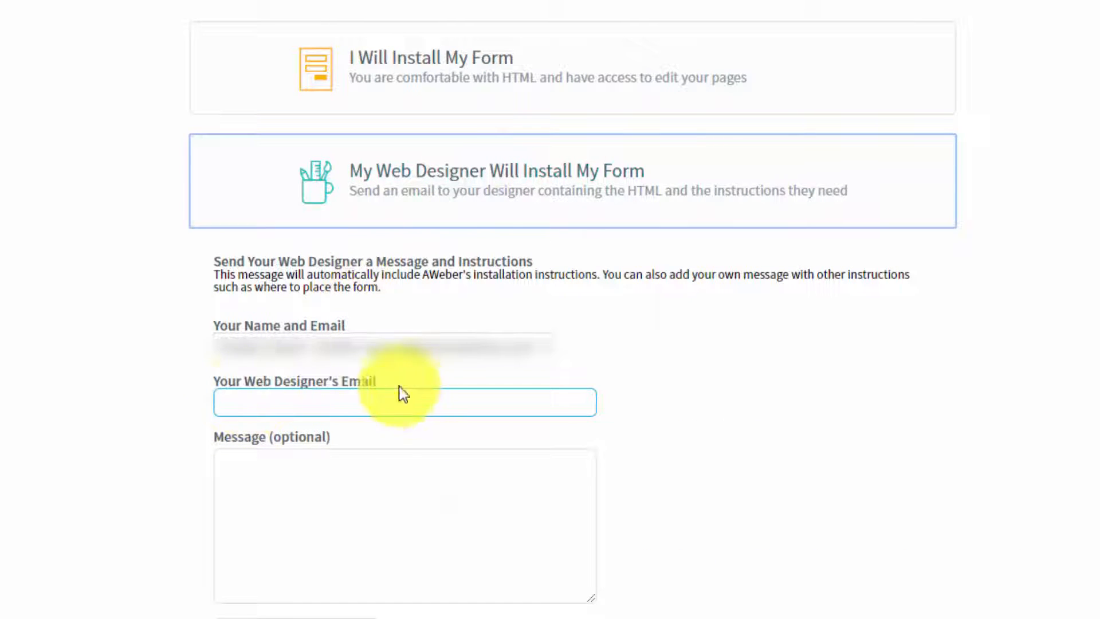
click(363, 481)
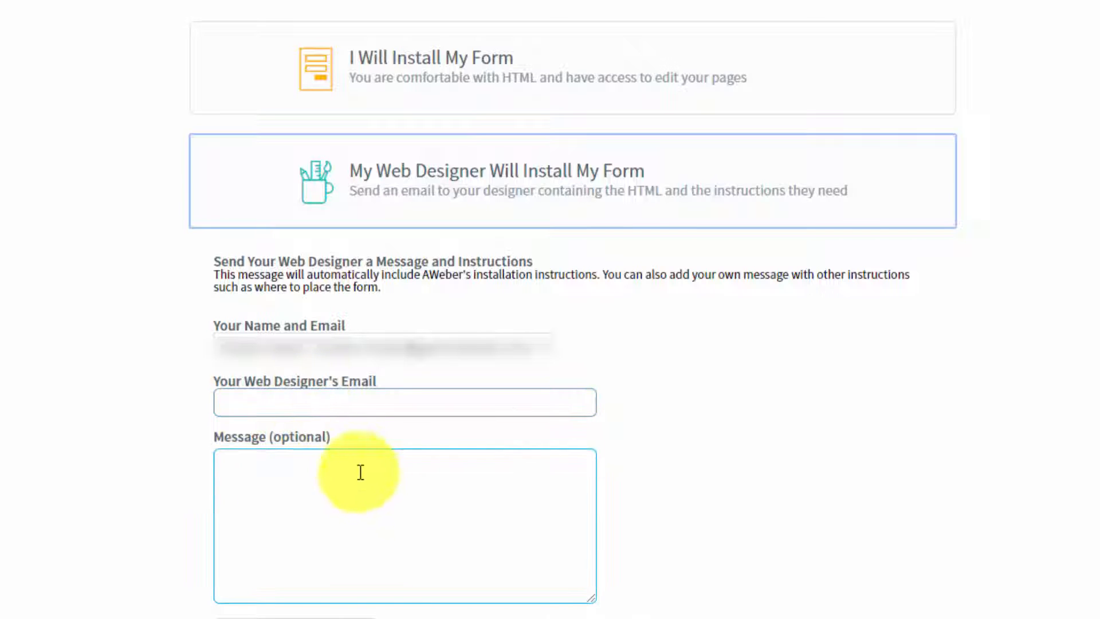
click(170, 396)
click(398, 452)
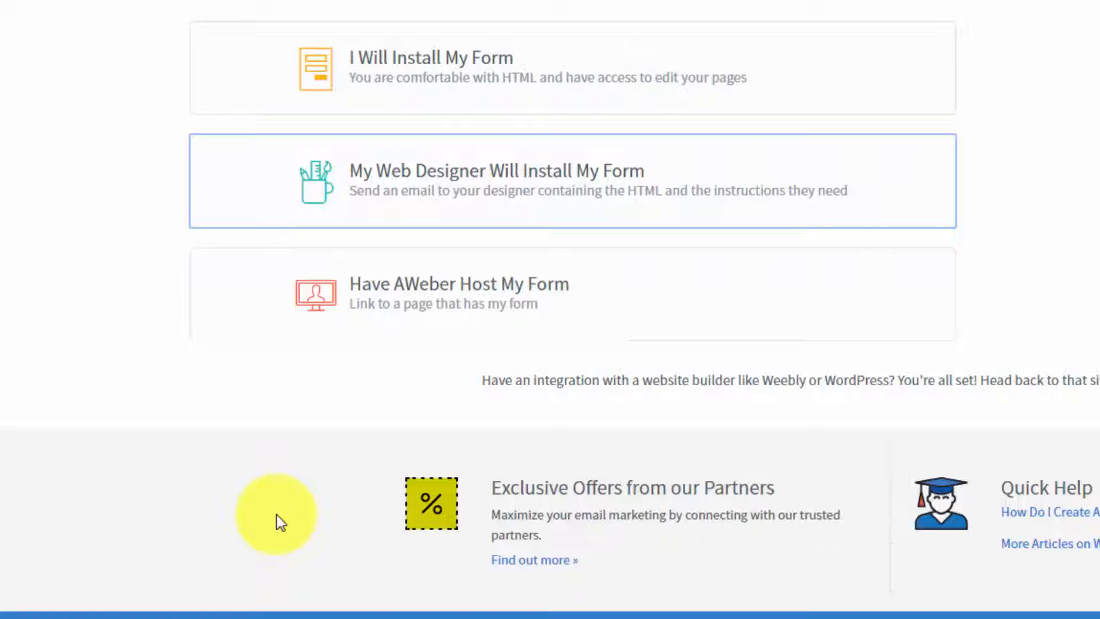
Step: Choose to have AWeber host the form and copy the link to the hosted form page
click(461, 297)
click(395, 416)
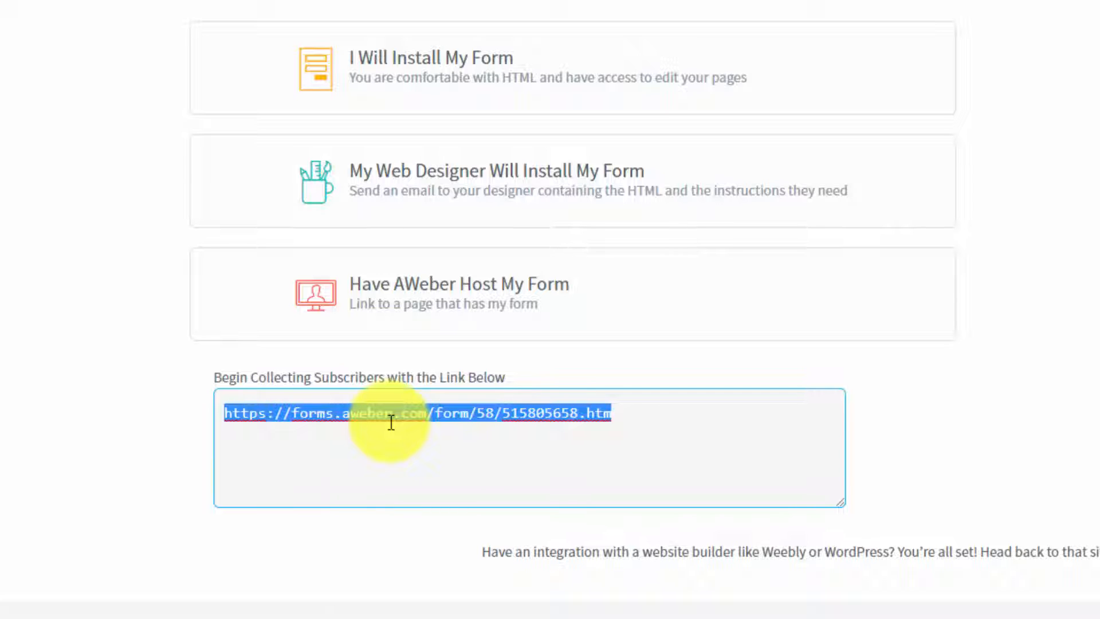
right_click(390, 412)
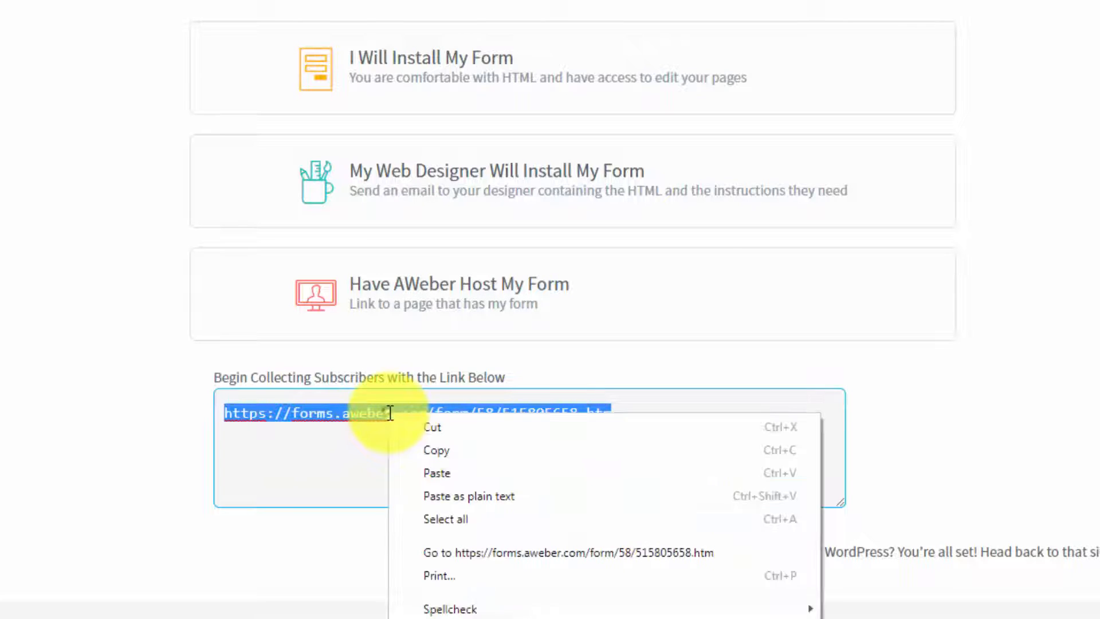
click(420, 452)
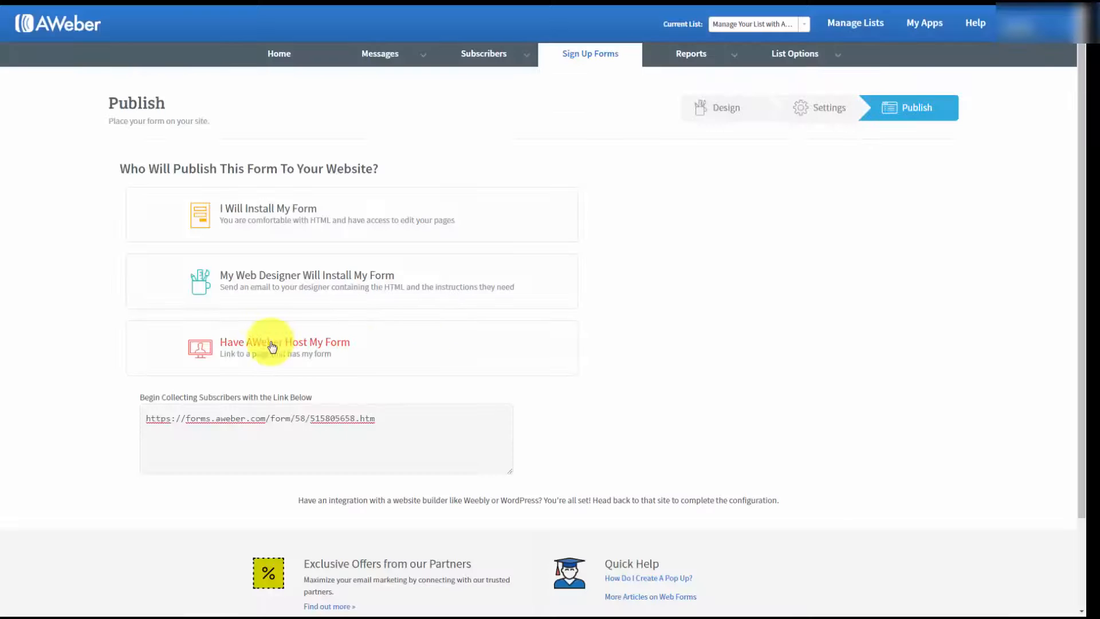
Step: Collapse the hosting option and reopen the self-install option with its Javascript Snippet version
click(271, 346)
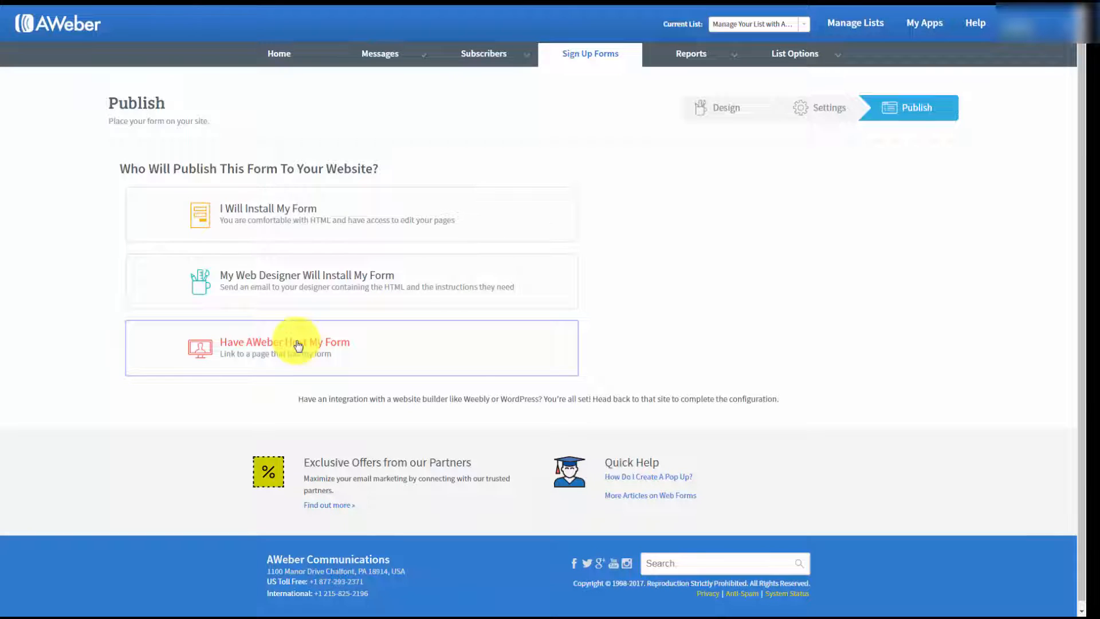
click(289, 214)
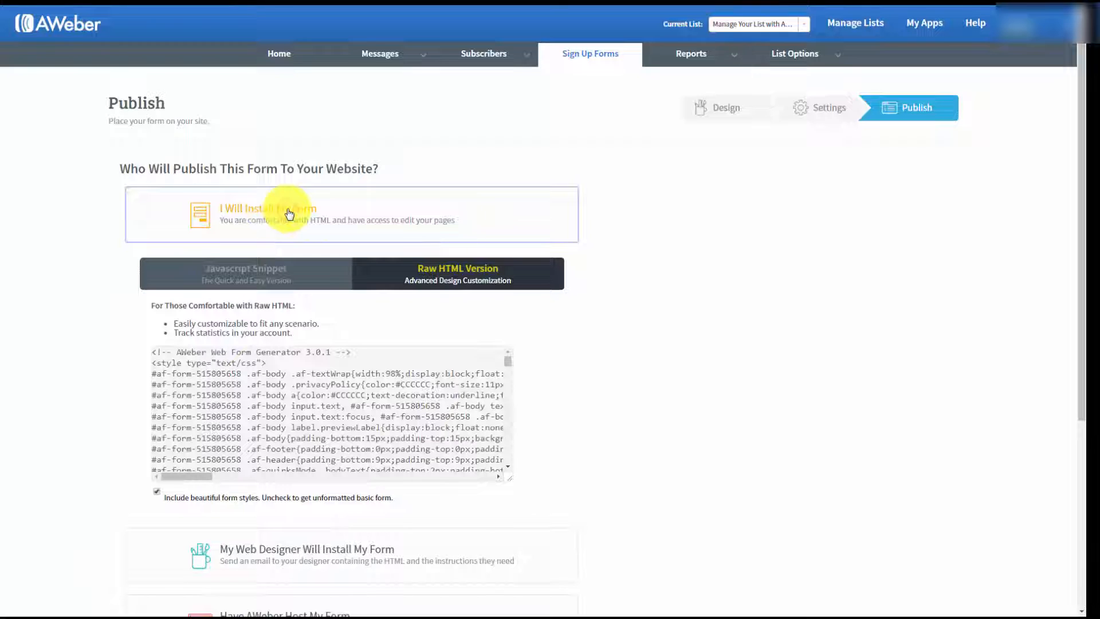
click(245, 270)
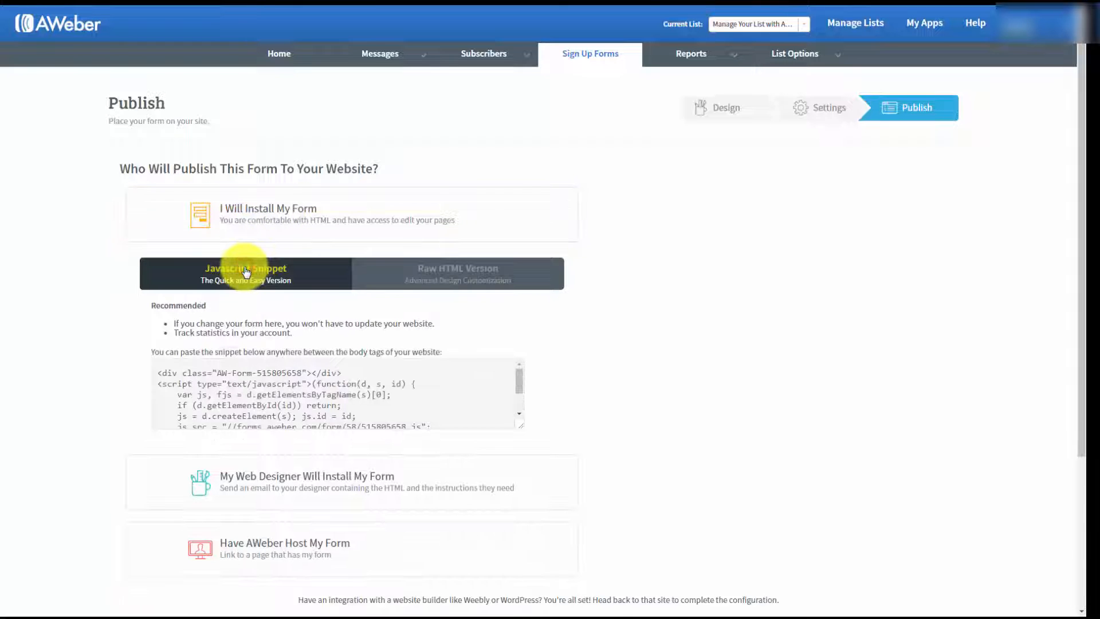
Step: Copy the form's Javascript snippet and paste it into the text-mode body of a new WordPress post
click(235, 379)
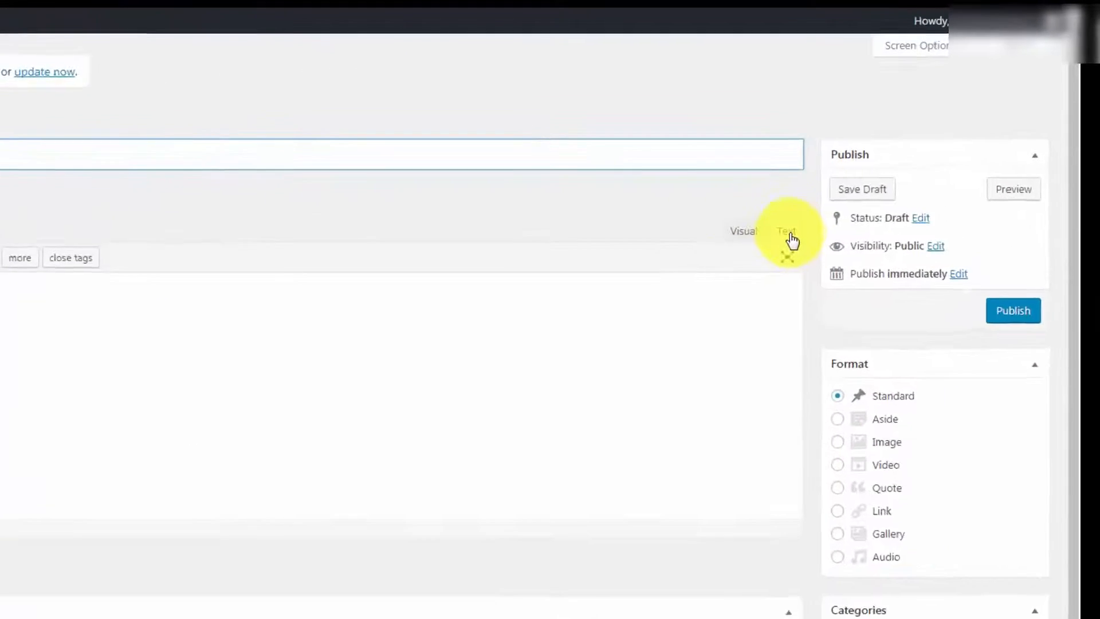
click(883, 160)
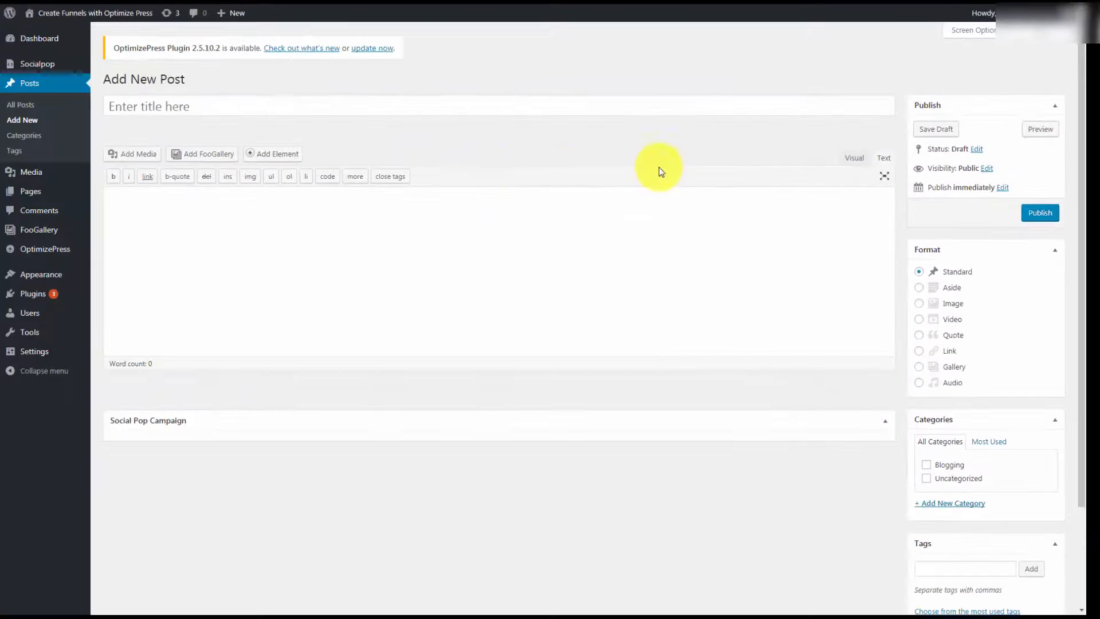
click(136, 199)
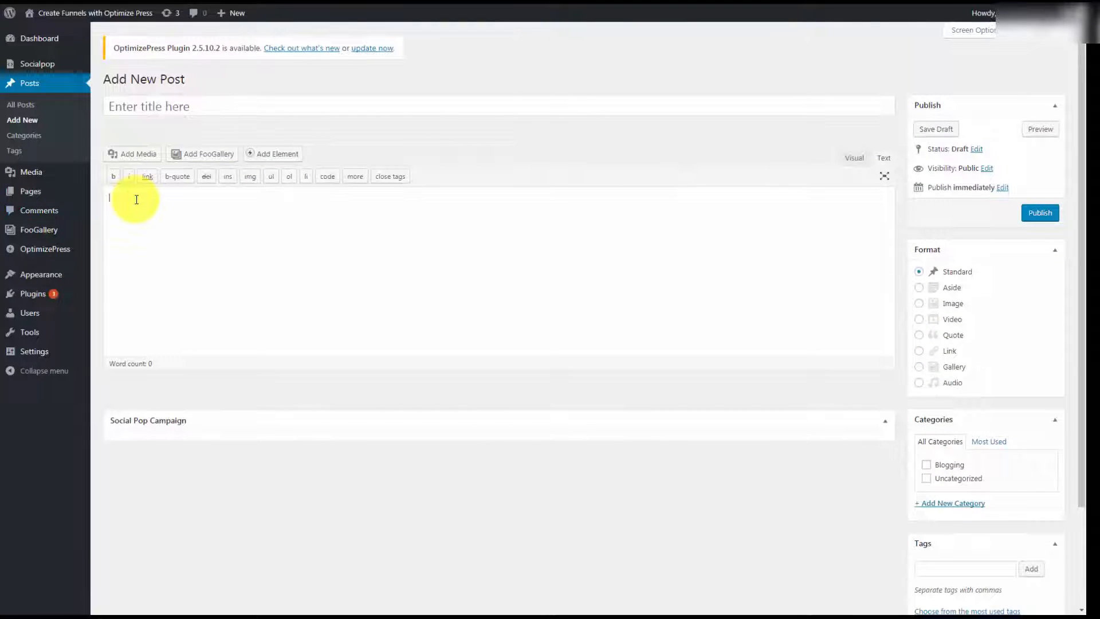
key(ctrl+v)
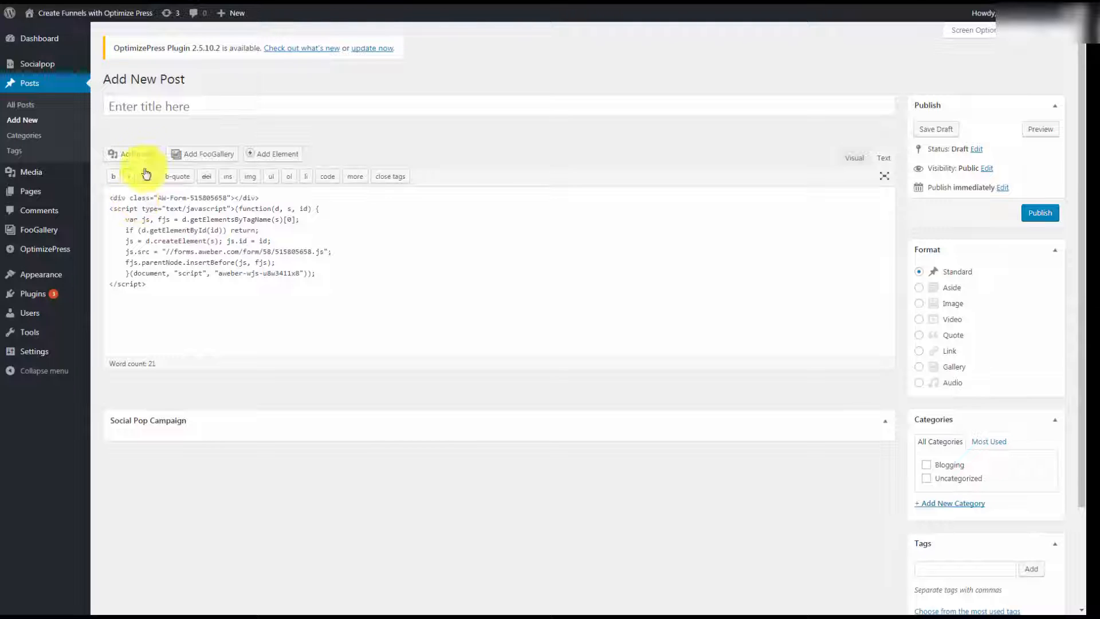
Step: Title the WordPress post "Sample Opt In", publish it and view the published post
click(142, 106)
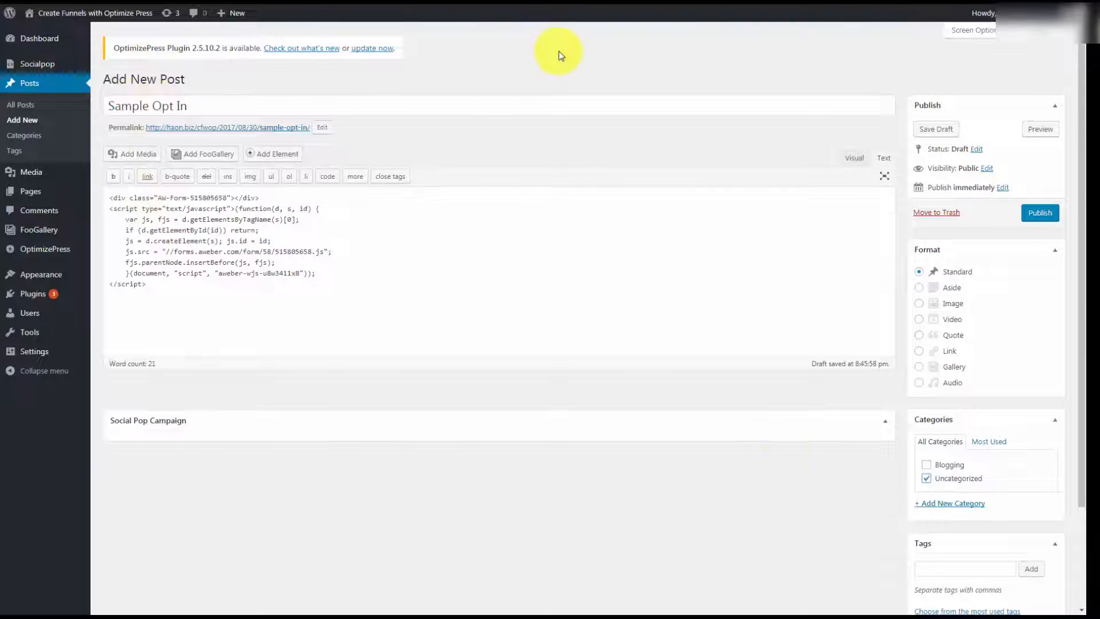
click(1039, 217)
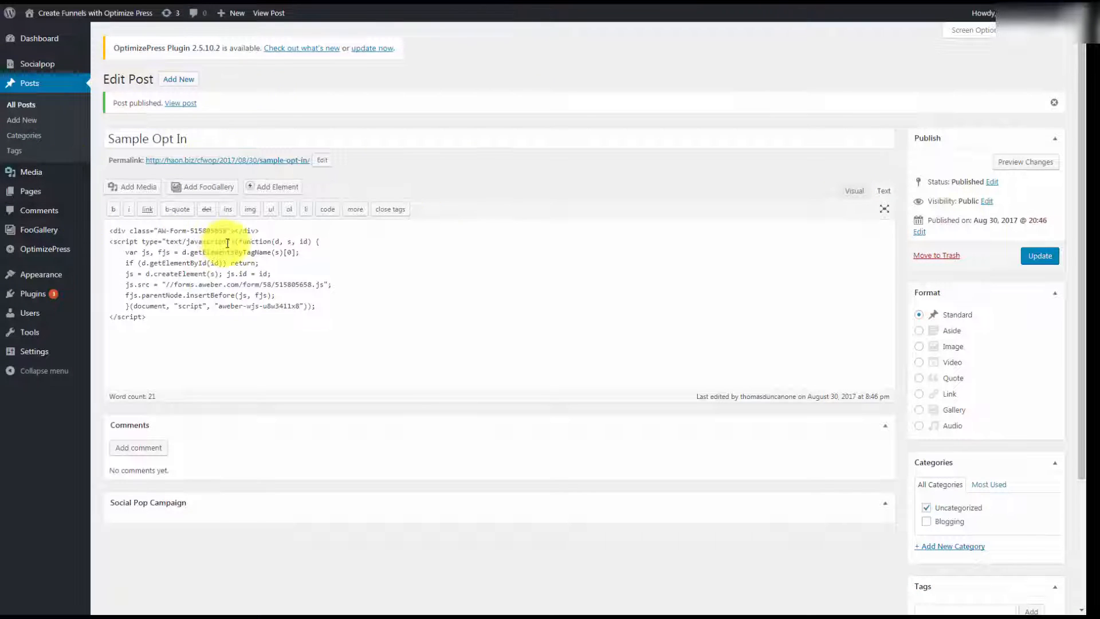
click(188, 109)
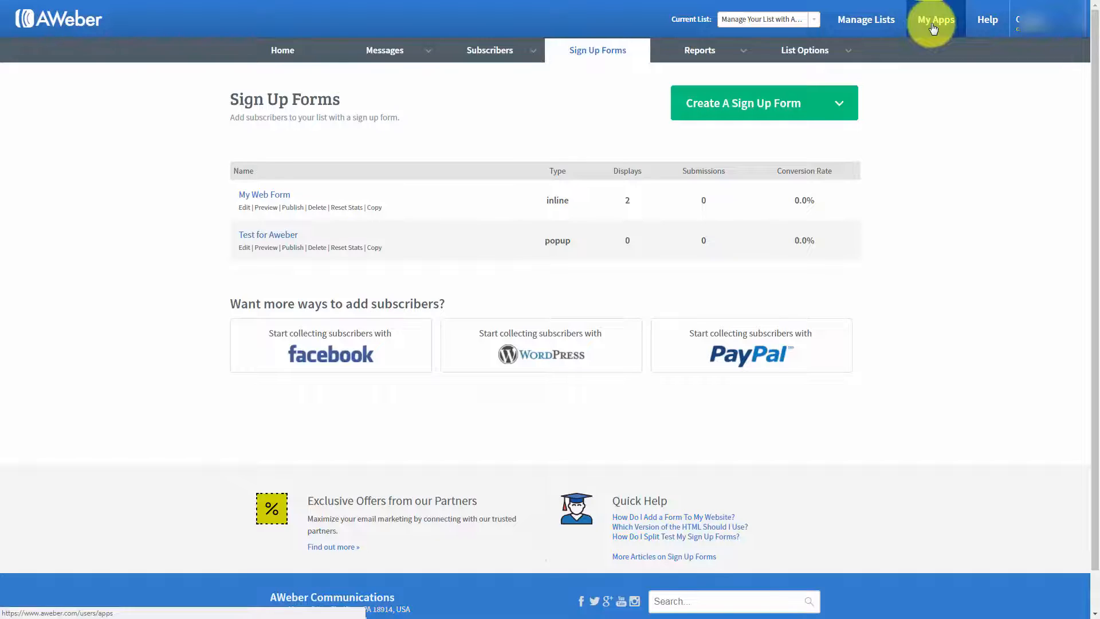
Step: In AWeber, enable the PayPal integration for collecting subscribers and grant AWeber permission in the PayPal account
click(933, 28)
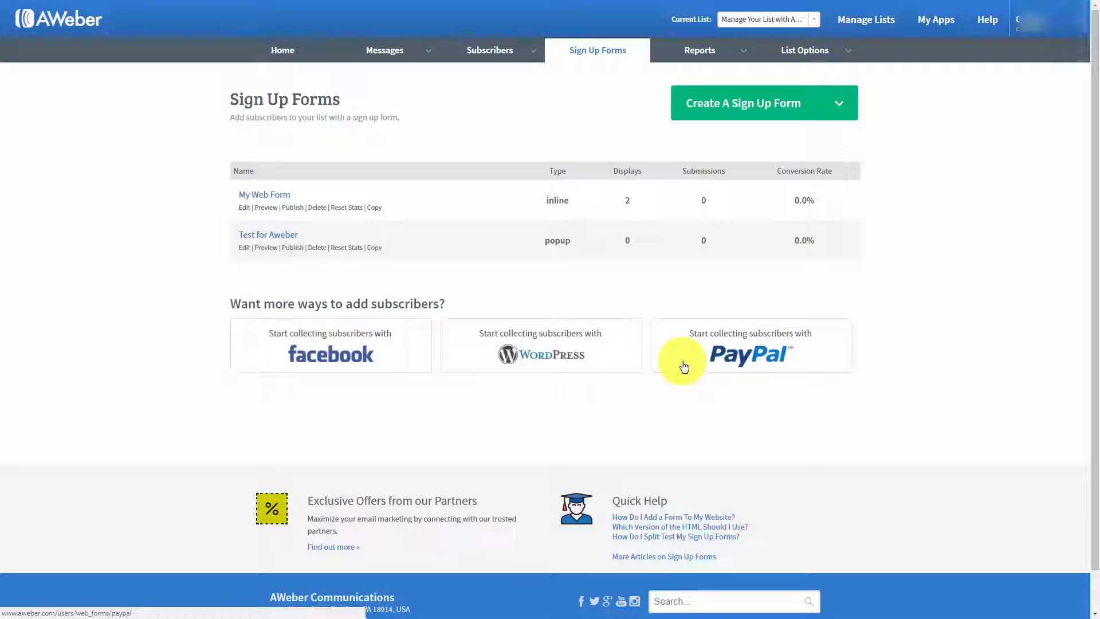
click(728, 354)
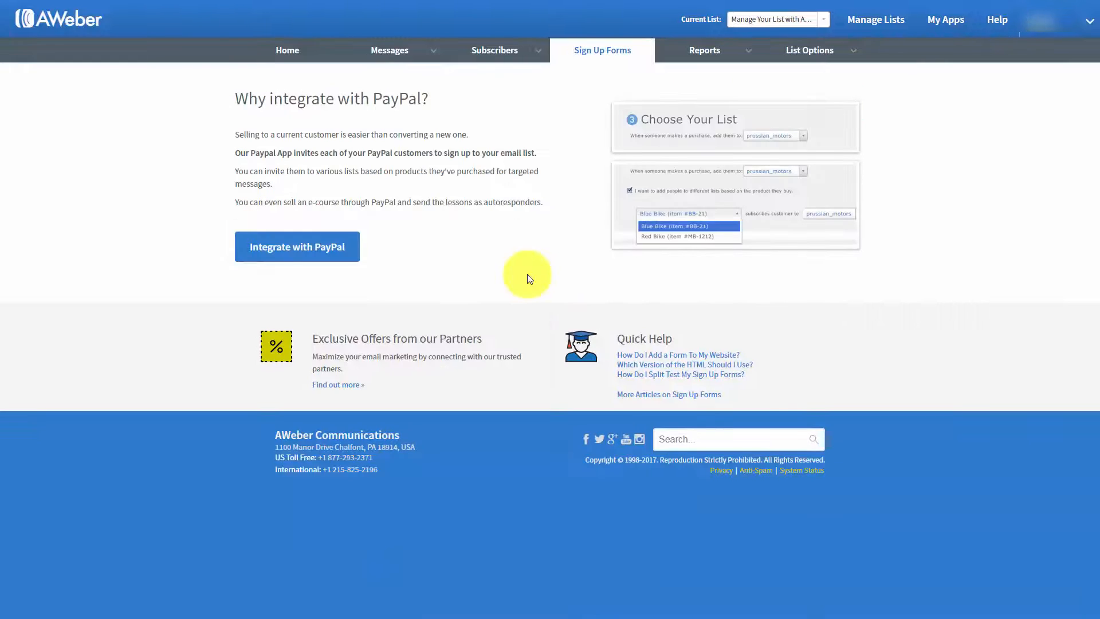
click(332, 249)
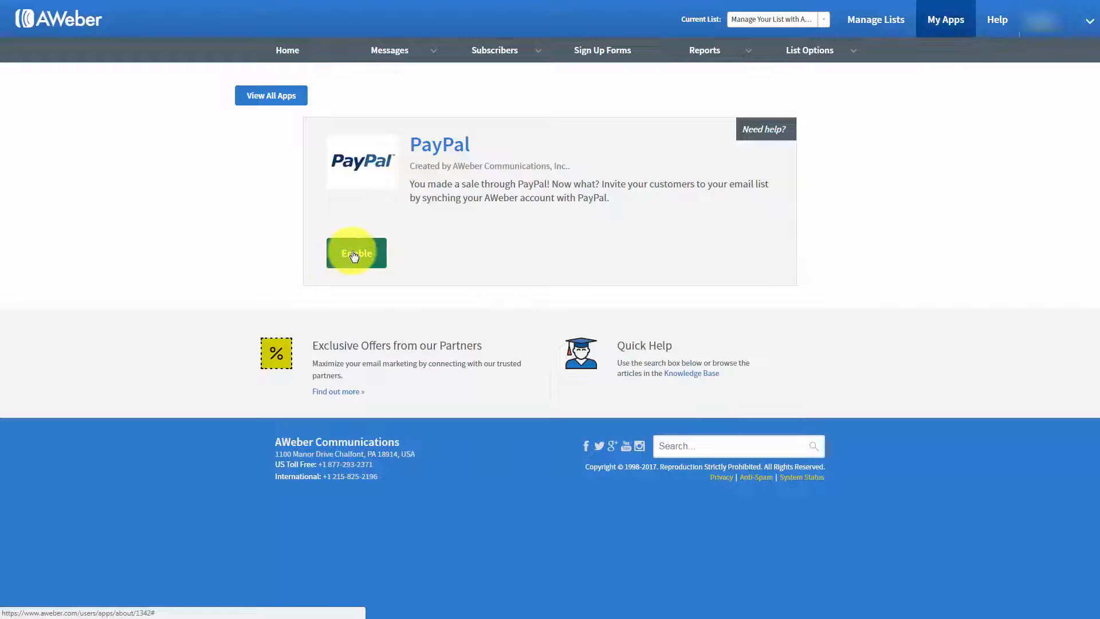
click(354, 254)
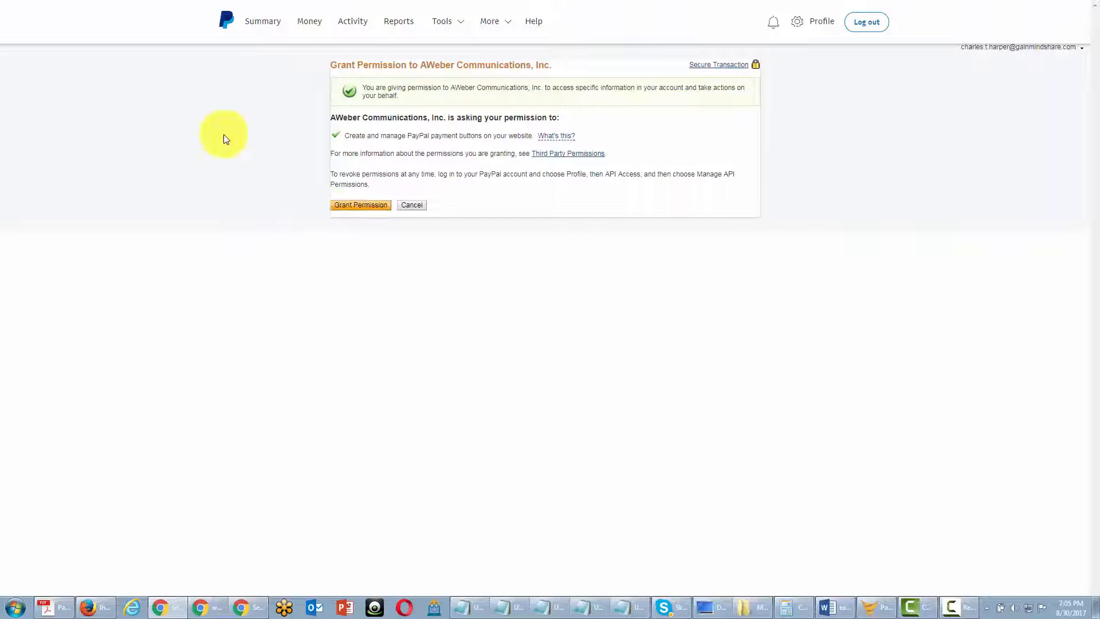
click(361, 205)
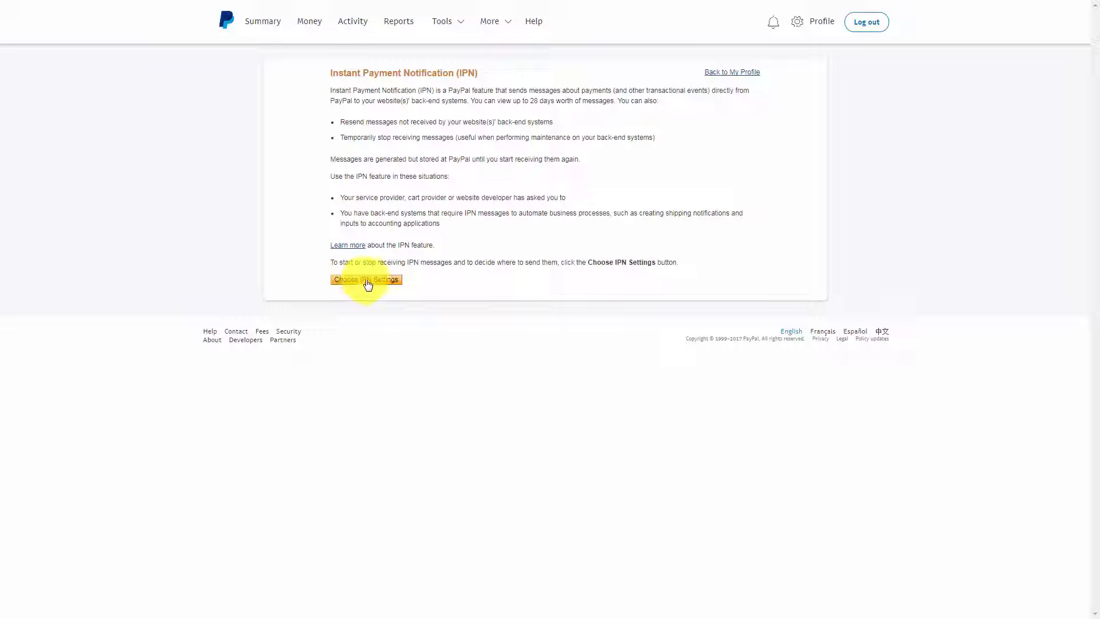
Step: Open PayPal's Instant Payment Notification settings for editing and select the Notification URL on AWeber's PayPal app page
click(367, 280)
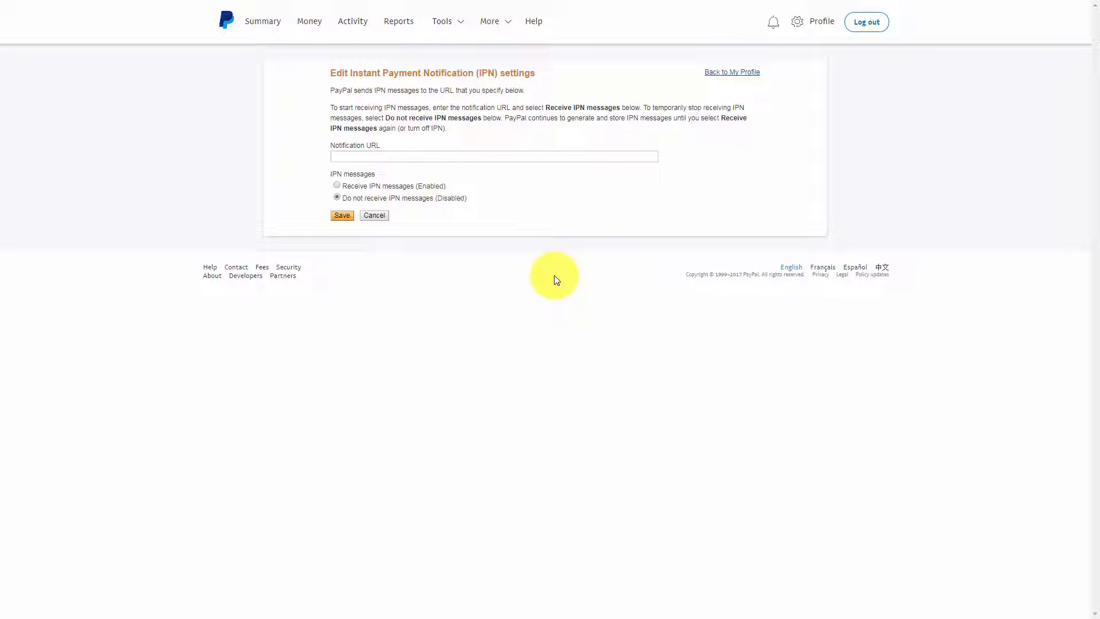
key(ctrl+shift+Tab)
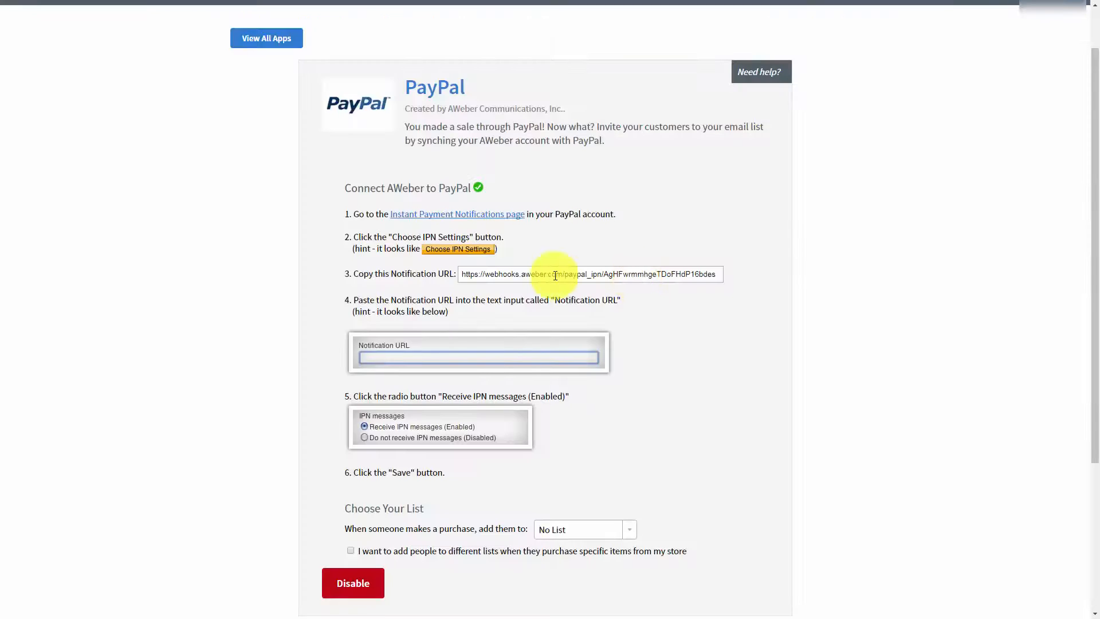
click(638, 279)
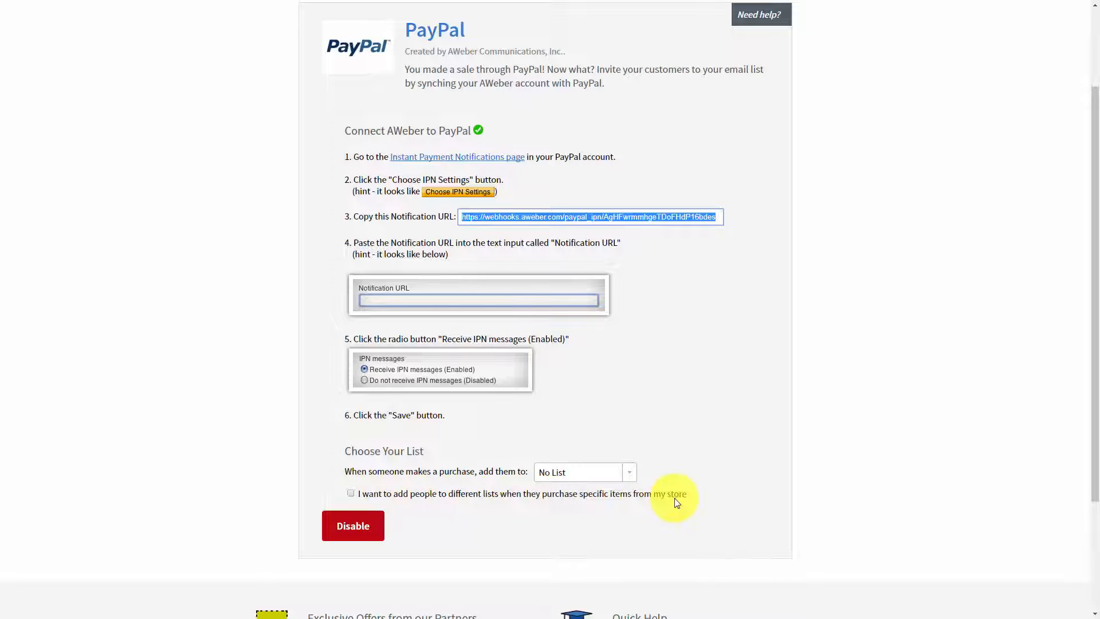
Step: Enable different lists for specific purchased items and add a rule subscribing FBCash buyers to the "Manage Your List" list
click(350, 493)
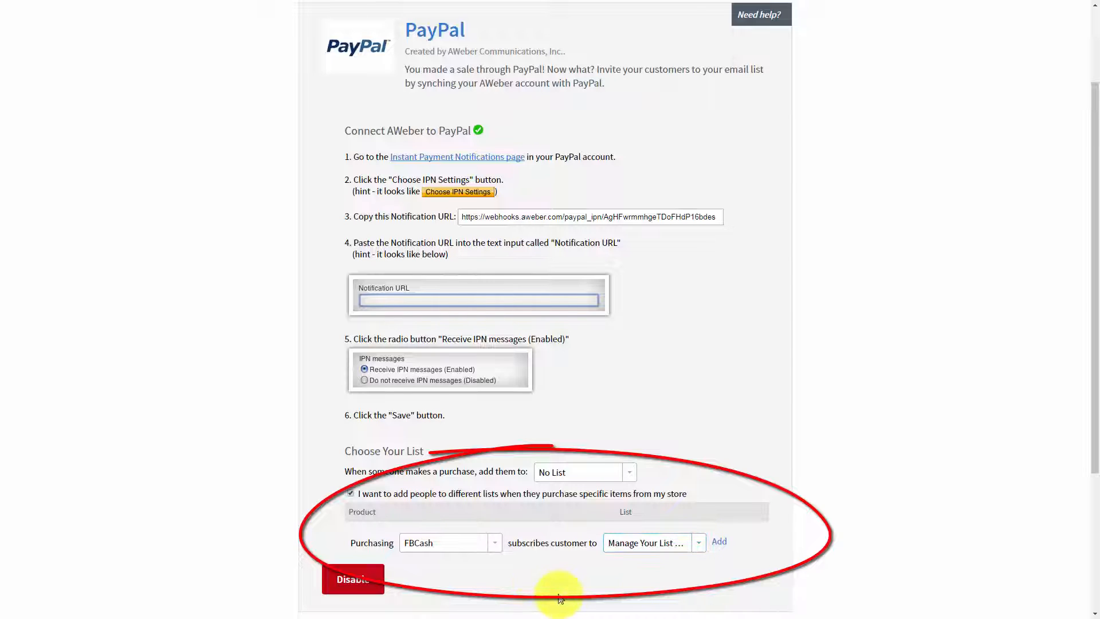
click(719, 543)
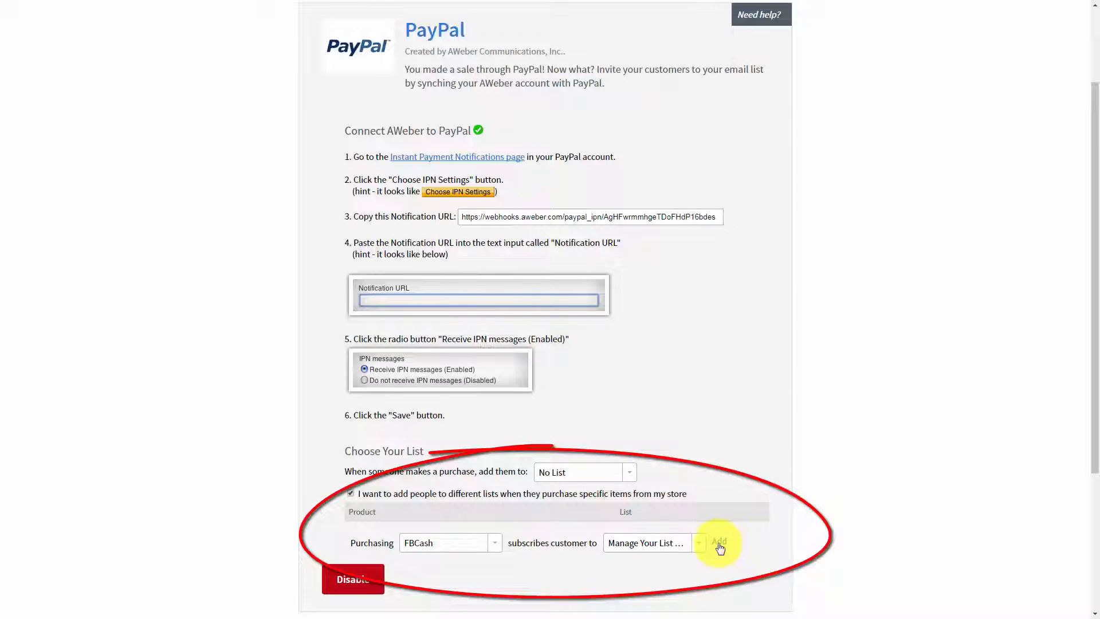
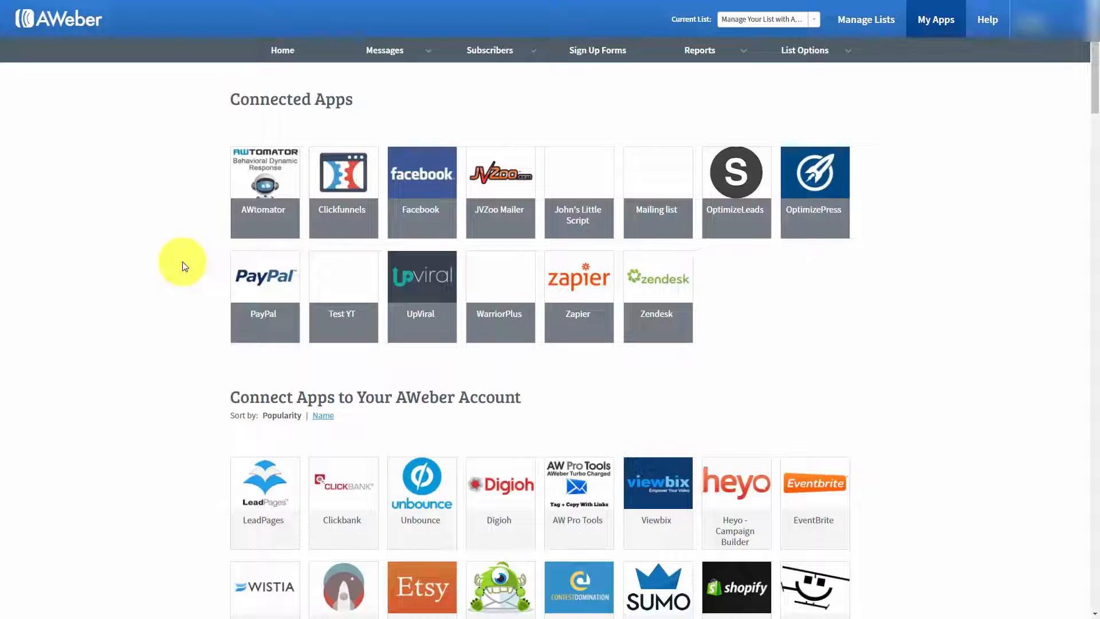
Step: Enable the GoToWebinar app for AWeber through Zapier and create the Zap "Add GoToWebinar Registrants to an Aweber Mailing List"
scroll(182, 261, down, 20)
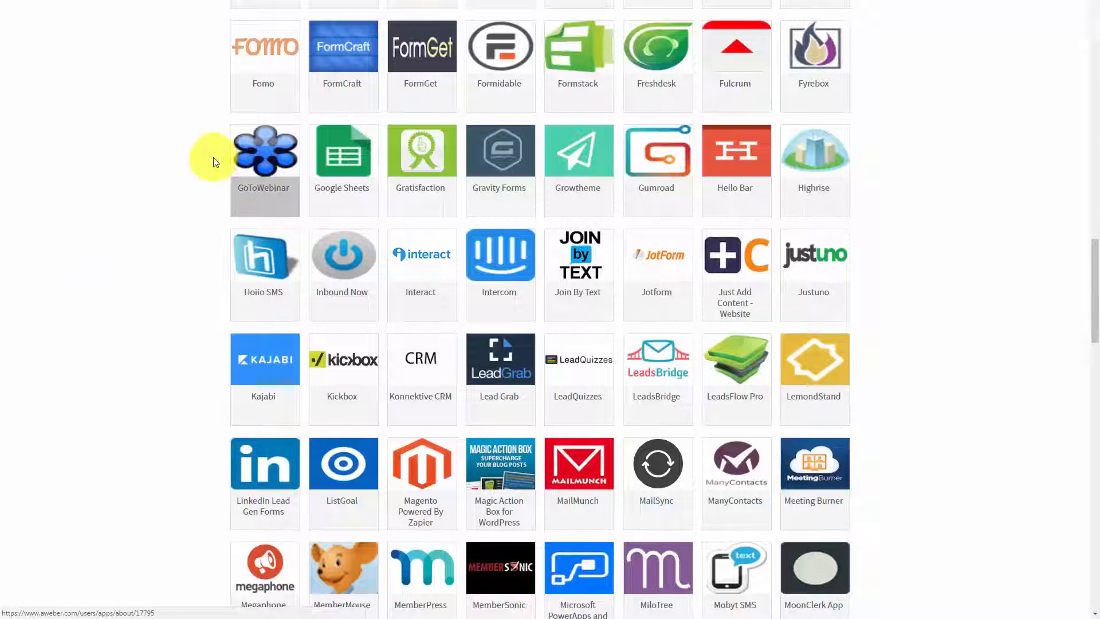
click(255, 157)
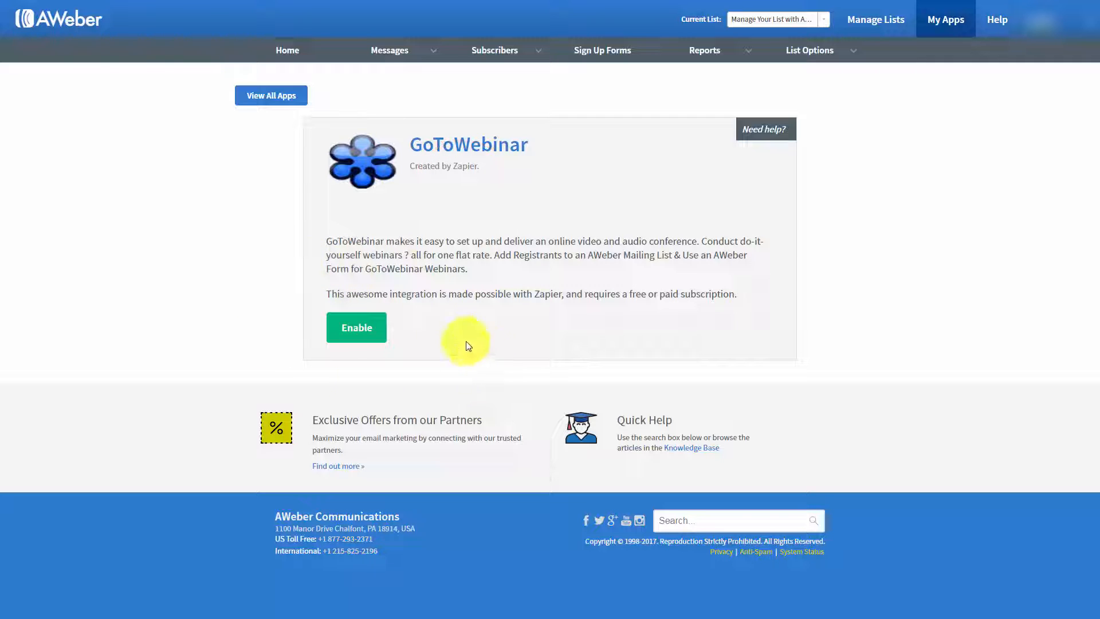
click(365, 332)
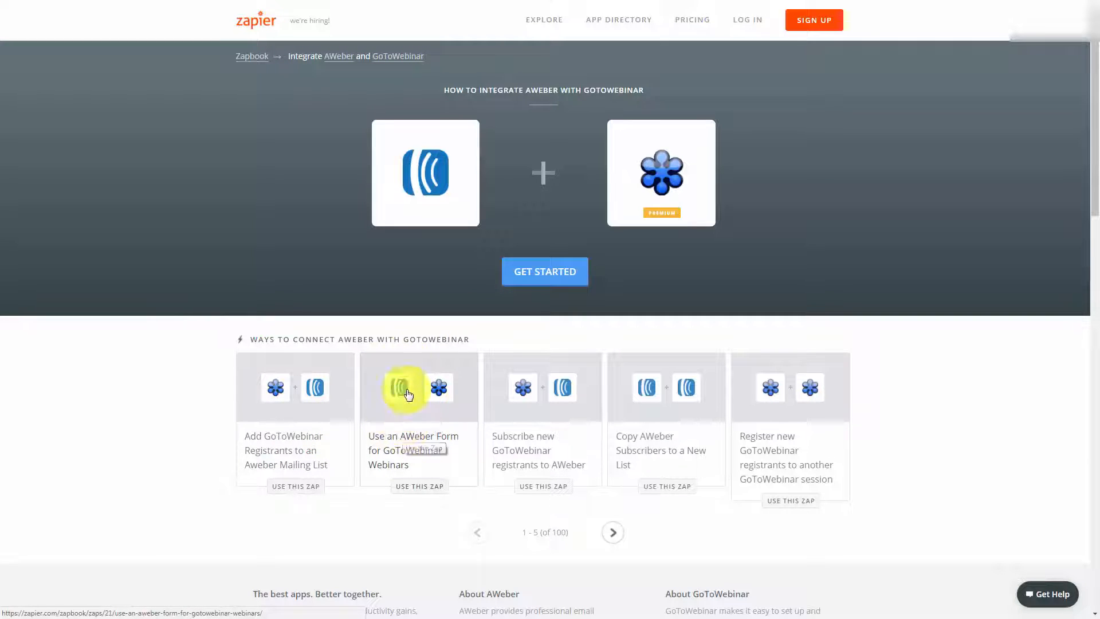
click(239, 413)
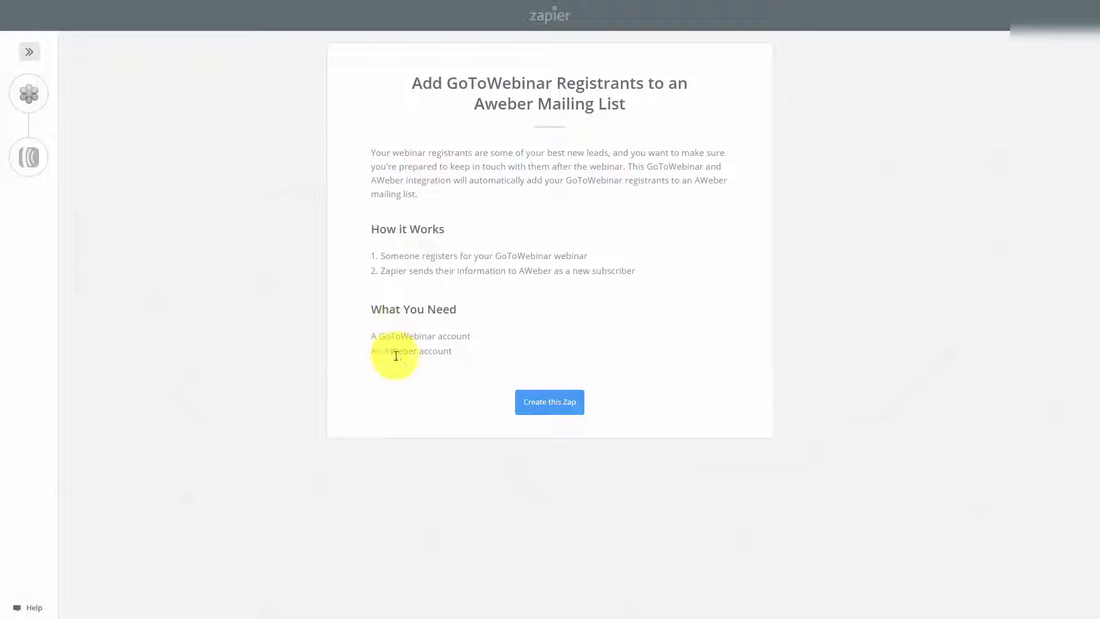
click(539, 404)
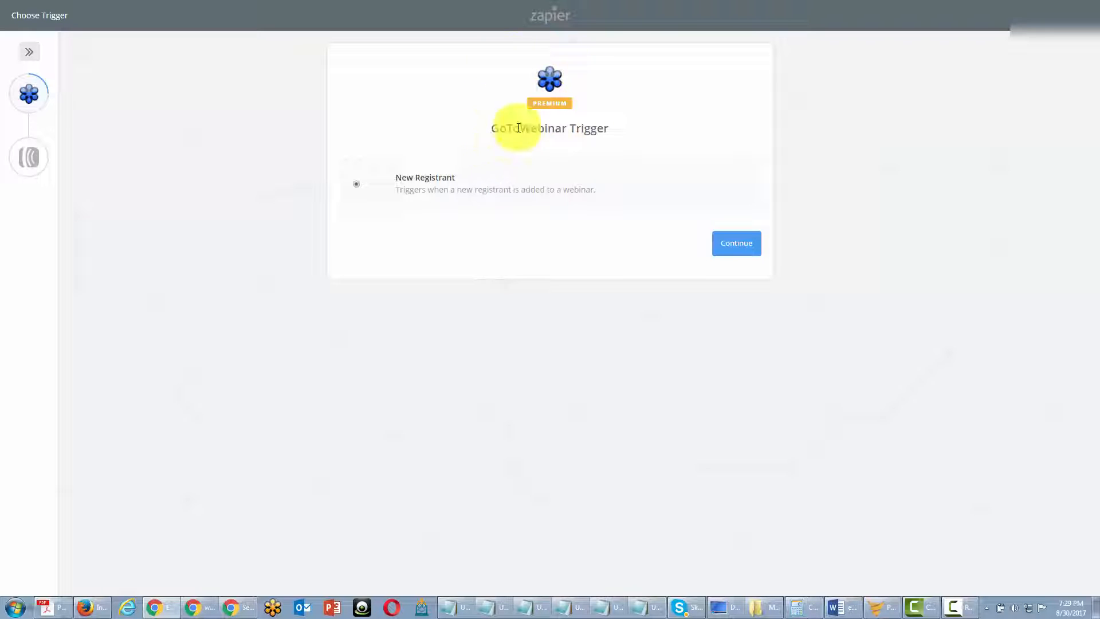
Step: Set up the GoToWebinar New Registrant trigger with the connected account and Sample Webinar, testing the account and fetching an existing registrant
click(729, 253)
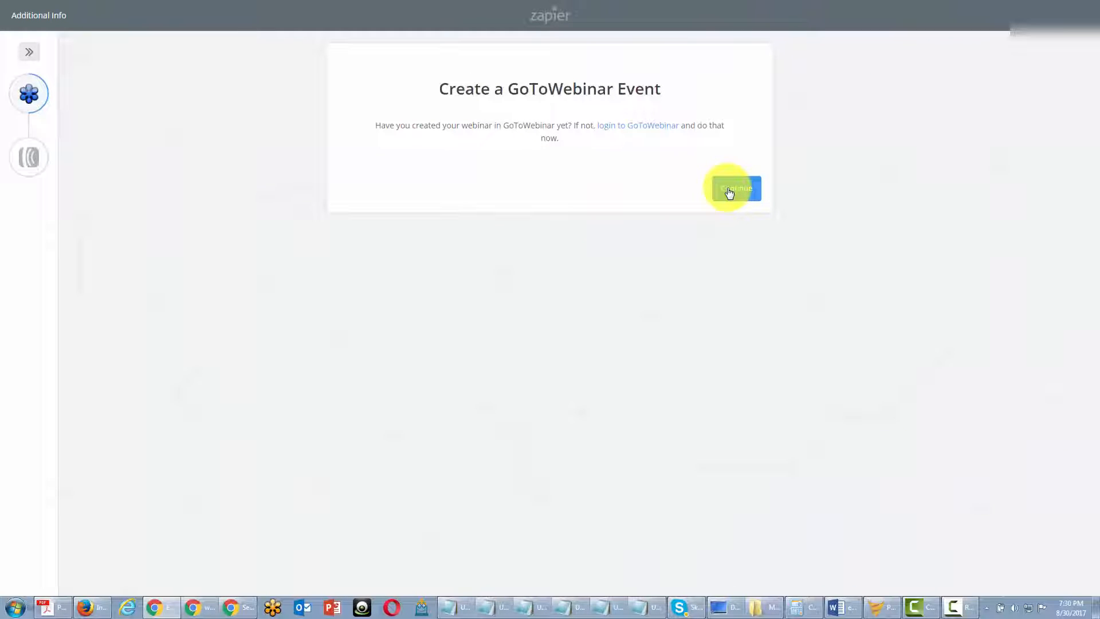
click(729, 192)
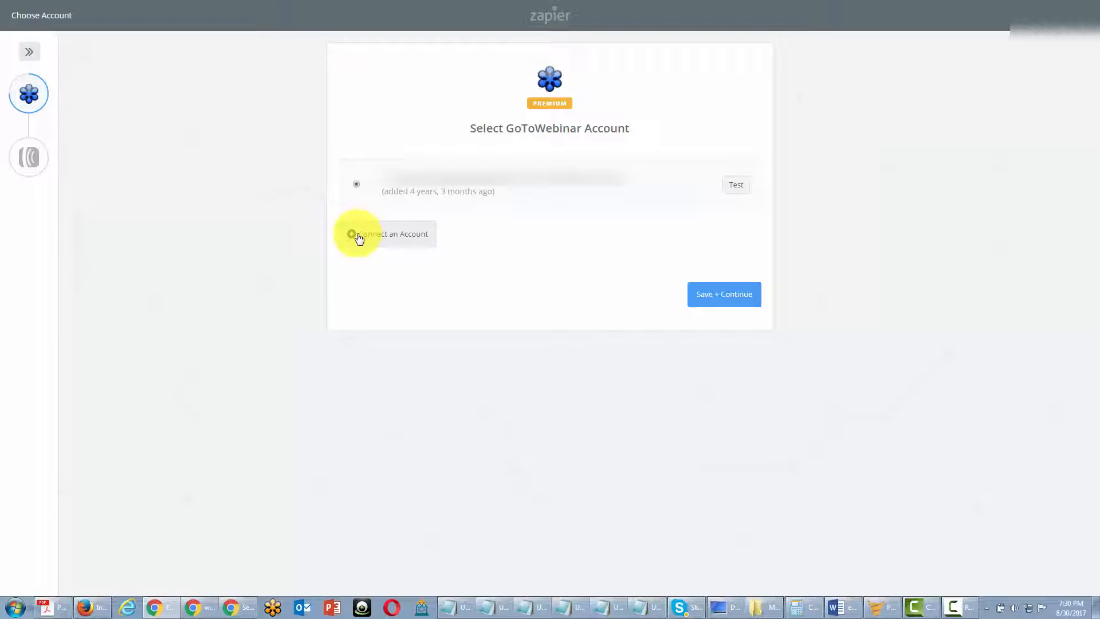
click(736, 192)
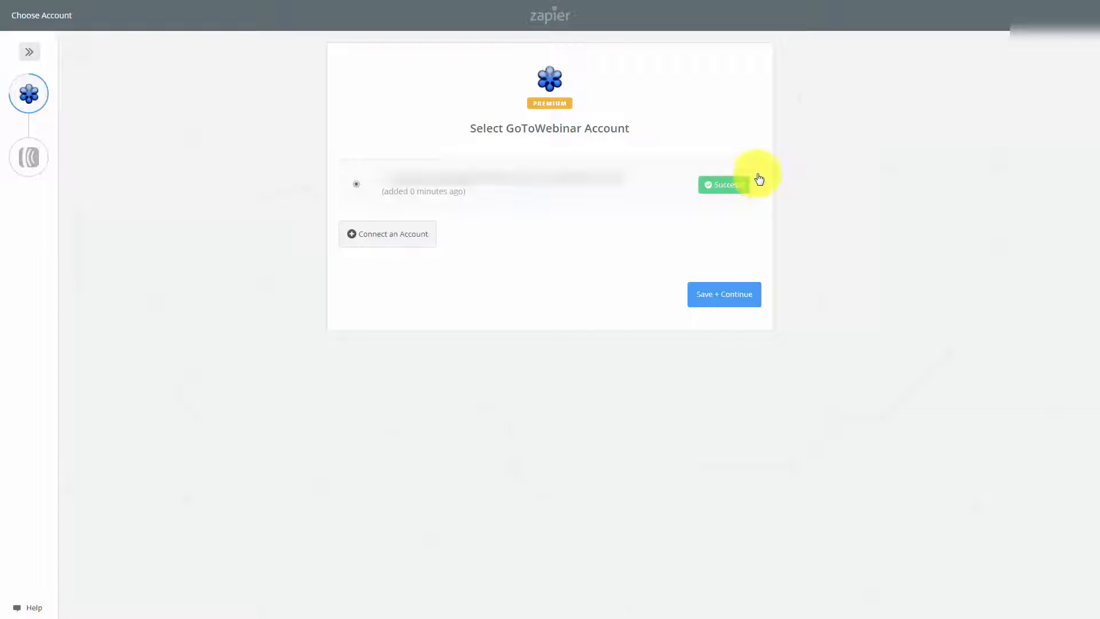
click(712, 300)
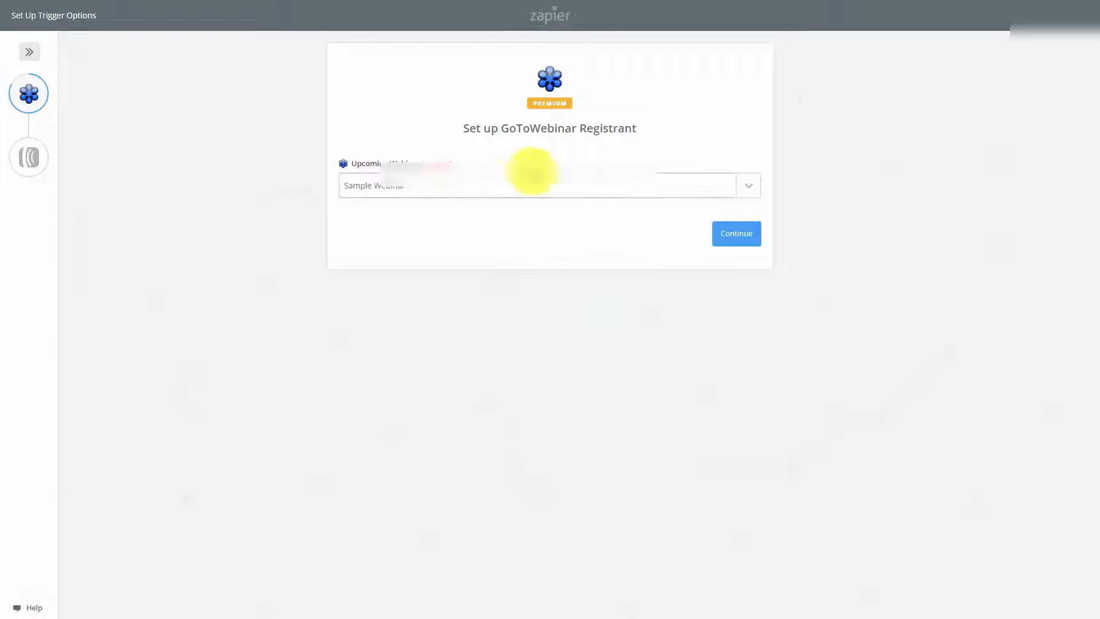
click(743, 243)
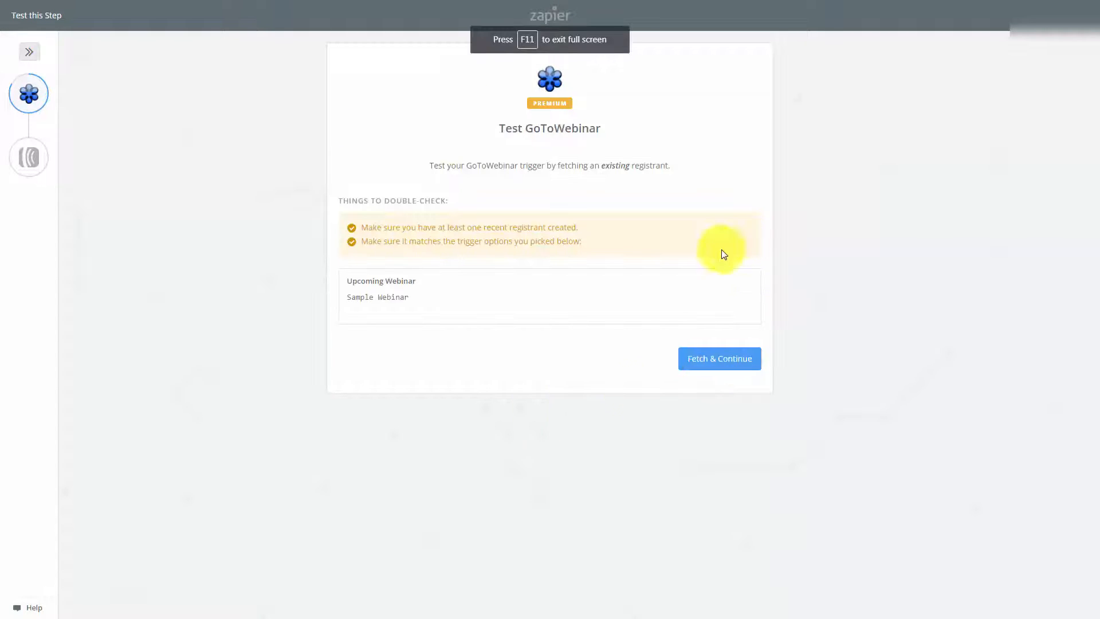
click(698, 360)
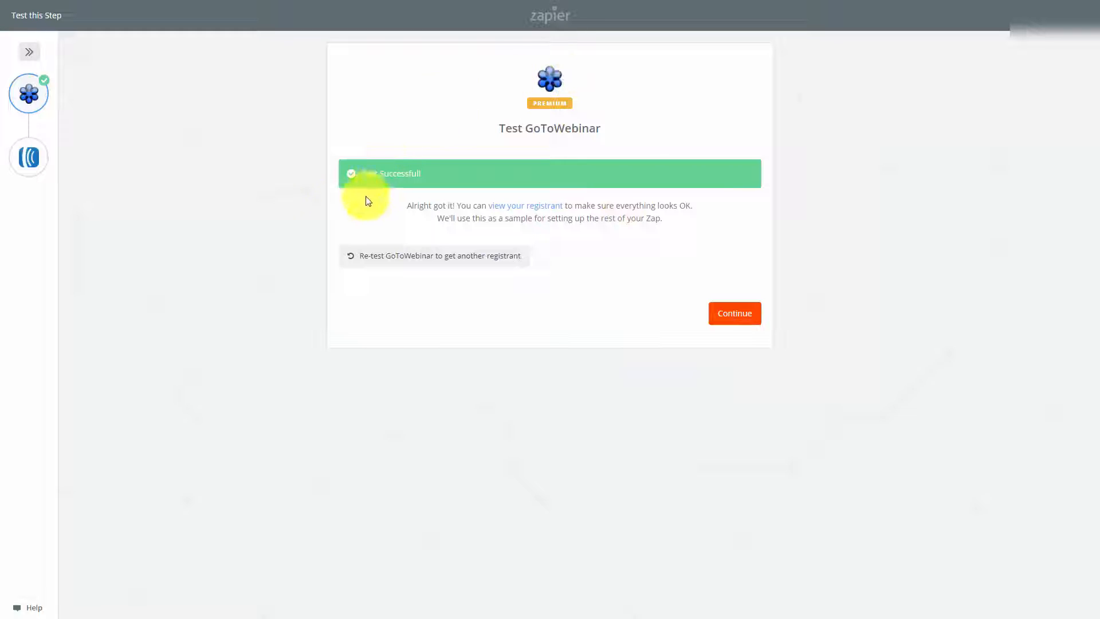
Step: Set up the AWeber Create Subscriber action with the connected account, the "Manage Your List with Aweber" list, and the registrant's Email and FirstName
click(723, 319)
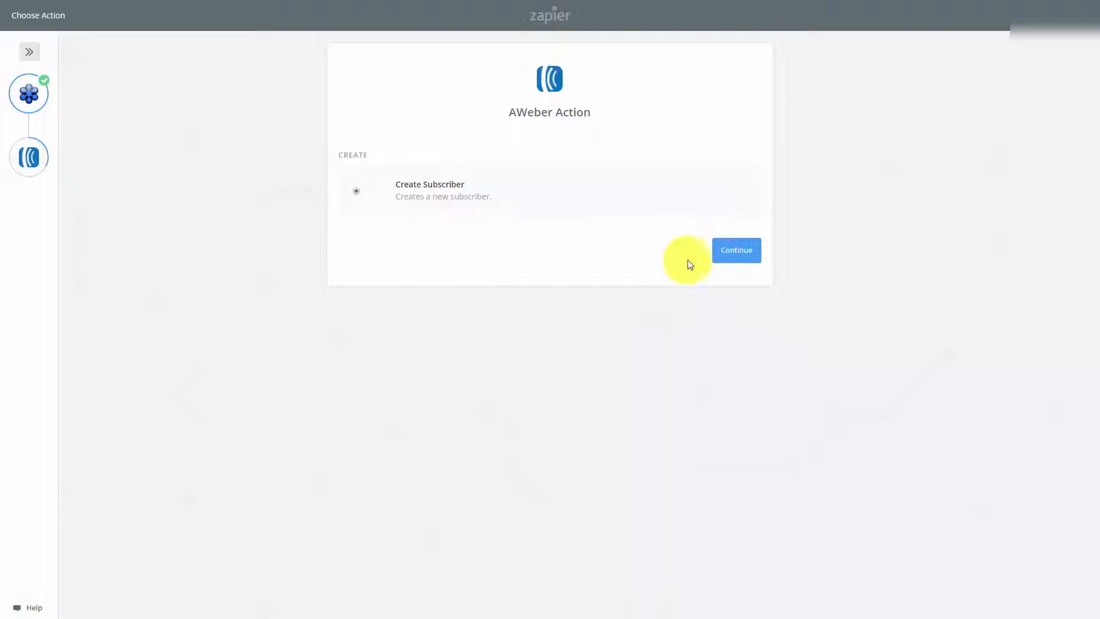
click(730, 252)
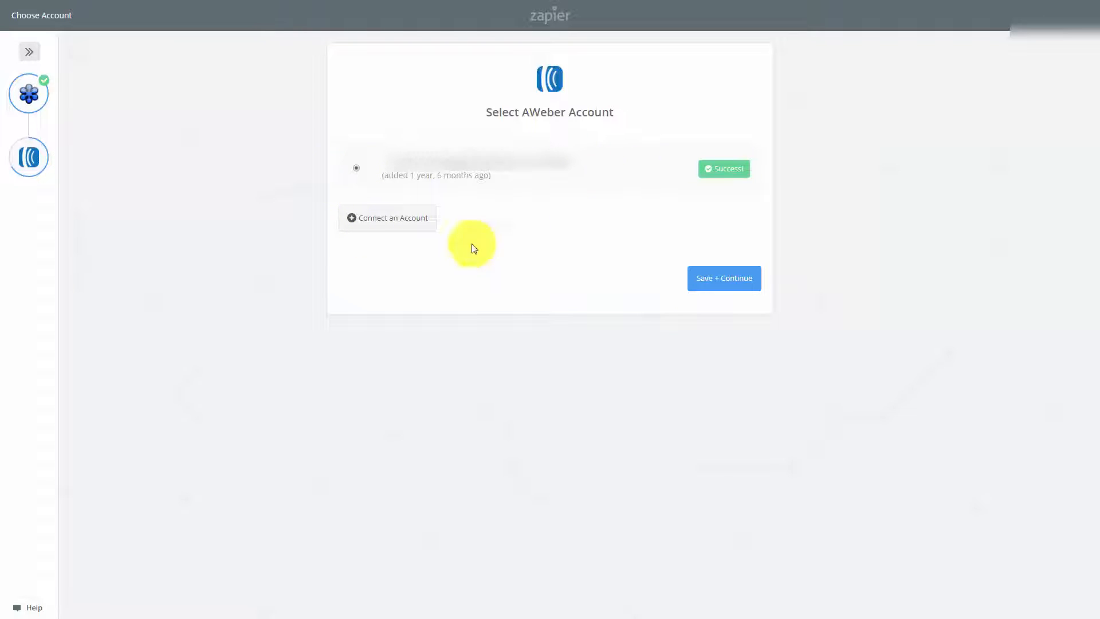
click(713, 279)
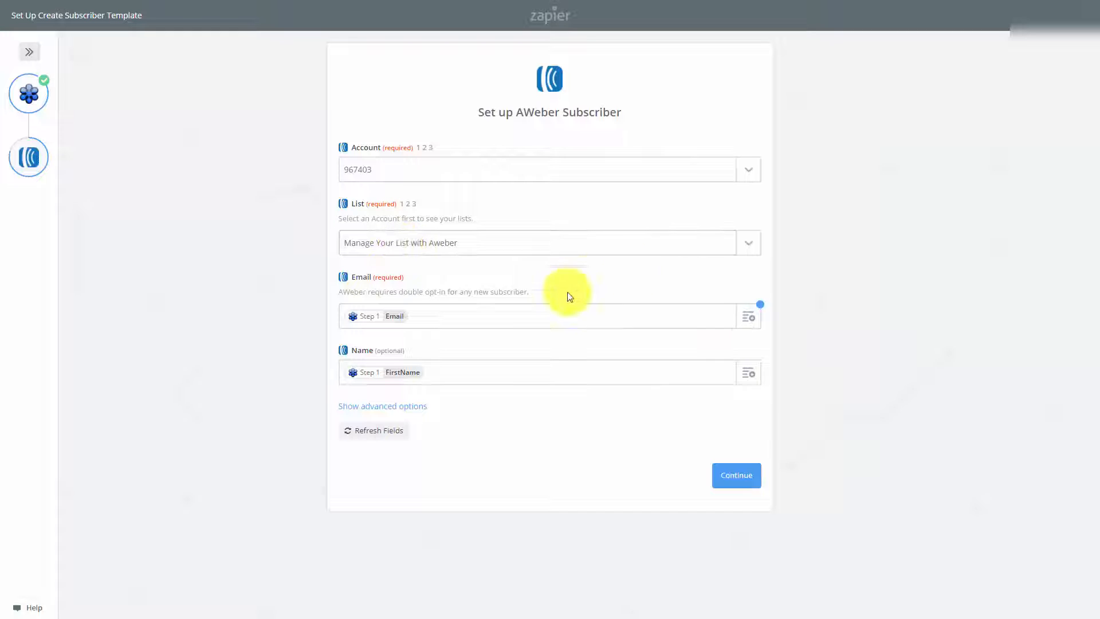
click(735, 484)
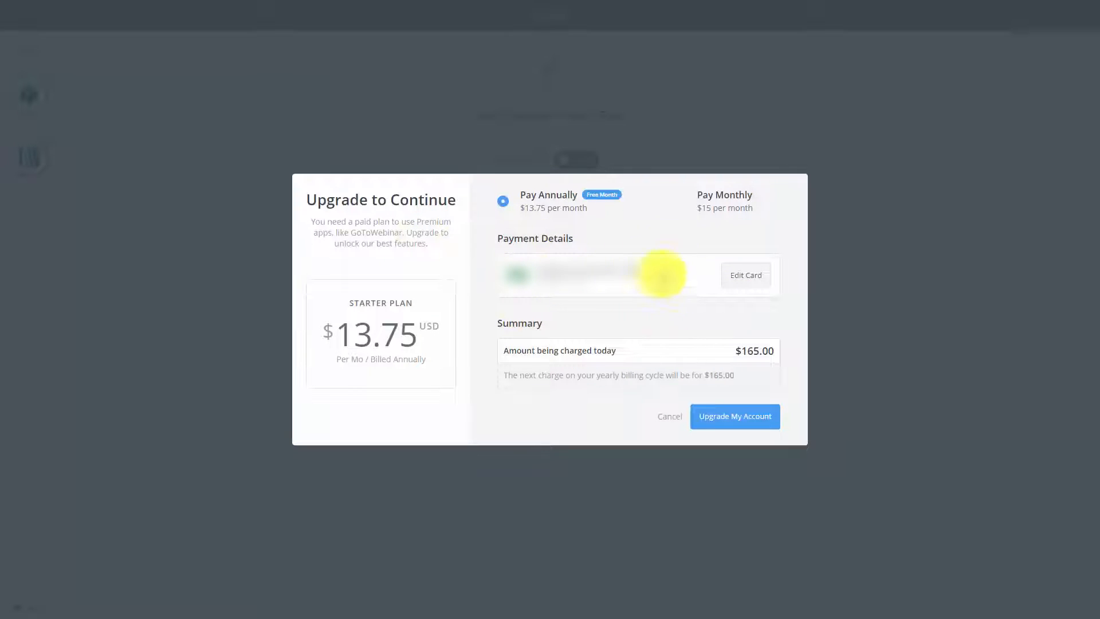
click(682, 205)
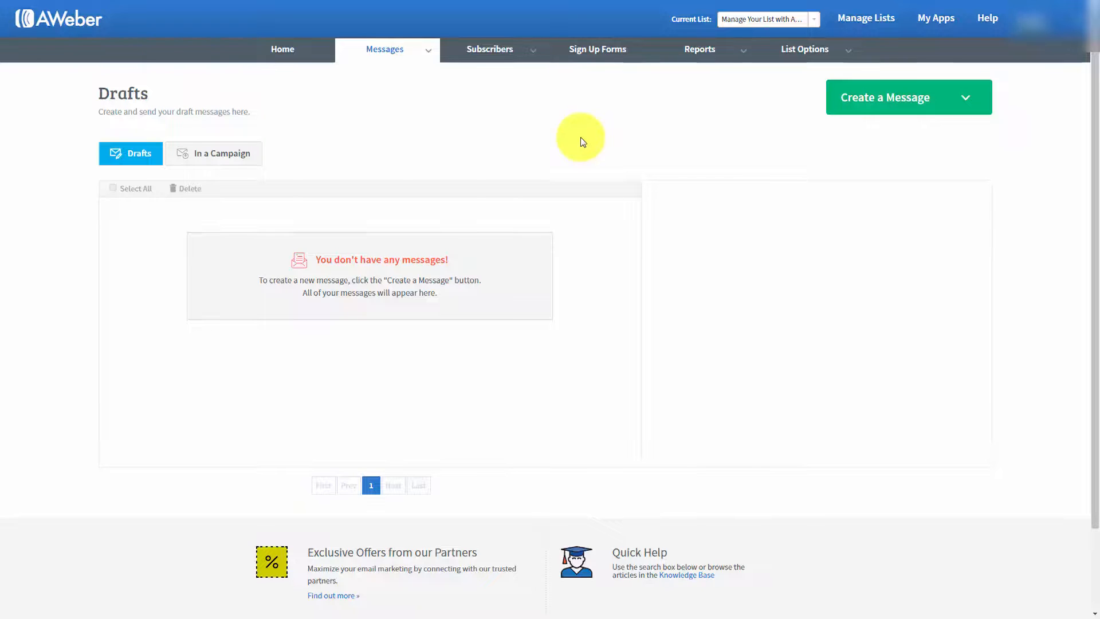
Step: In AWeber, open the draft messages and create a new message with the Drag & Drop Email Builder
mouse_move(422, 45)
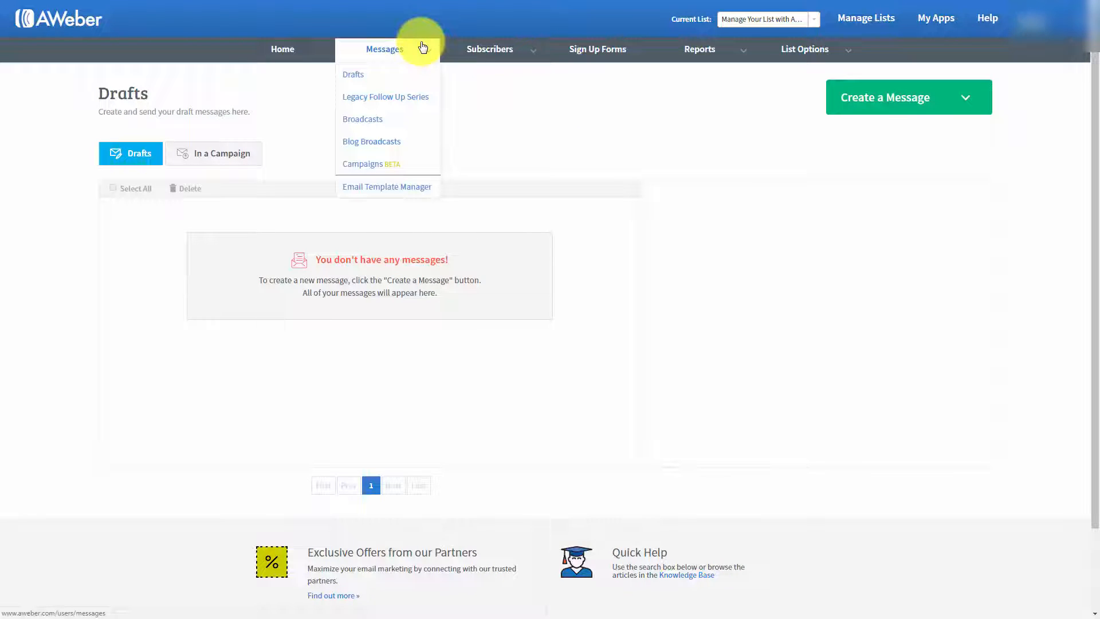
click(355, 75)
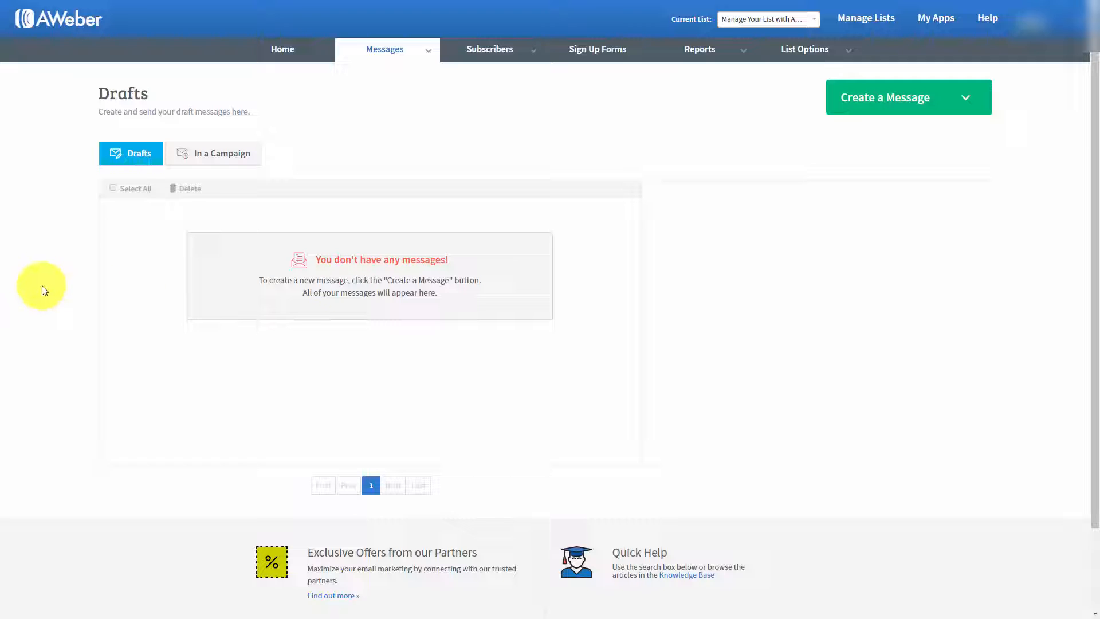
click(967, 99)
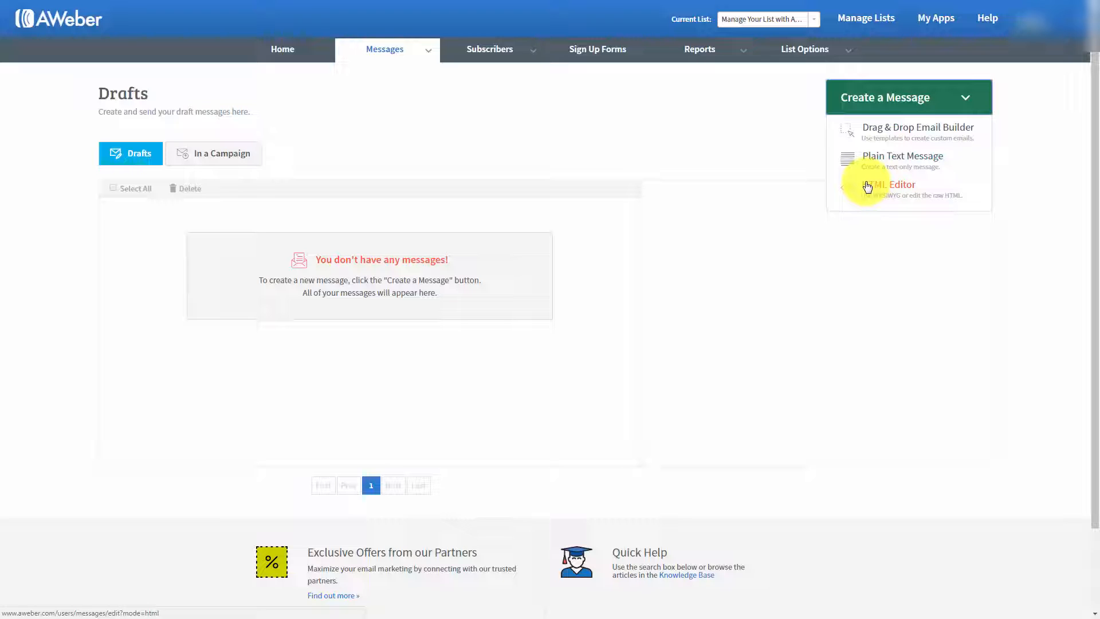
click(891, 133)
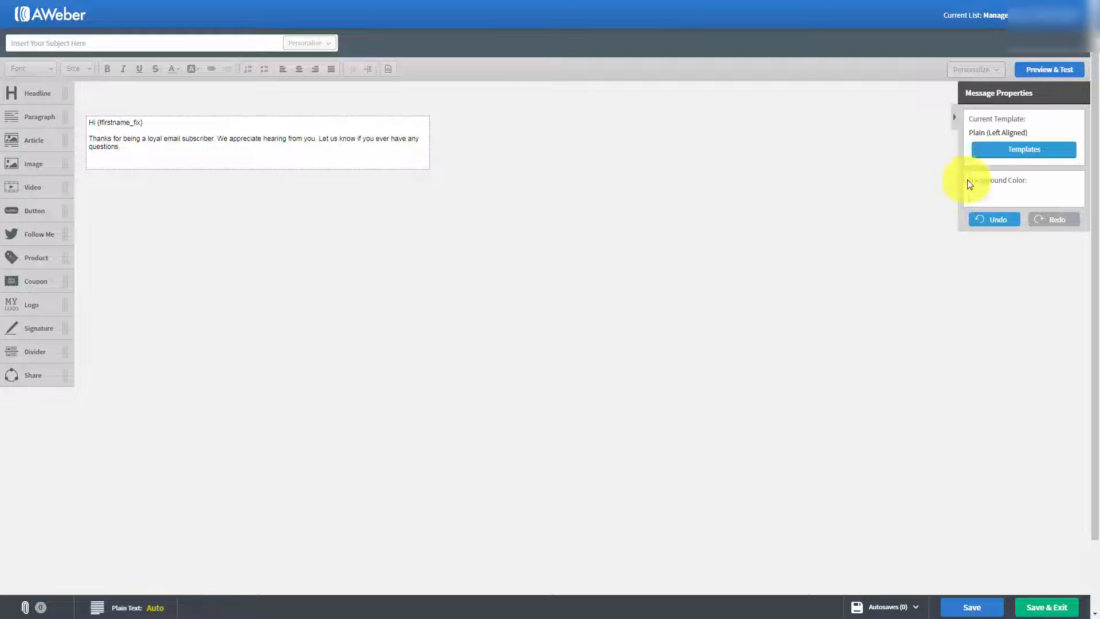
Step: Browse the email templates, preview the center-aligned Plain template and switch back to the left-aligned version
click(1014, 151)
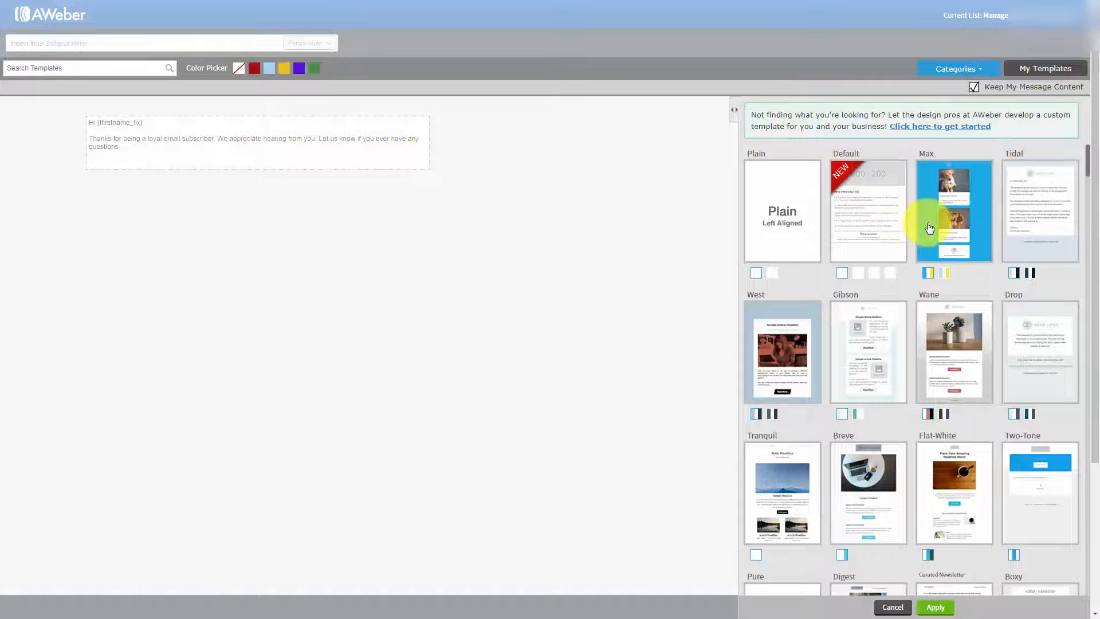
scroll(920, 232, down, 3)
scroll(919, 238, down, 6)
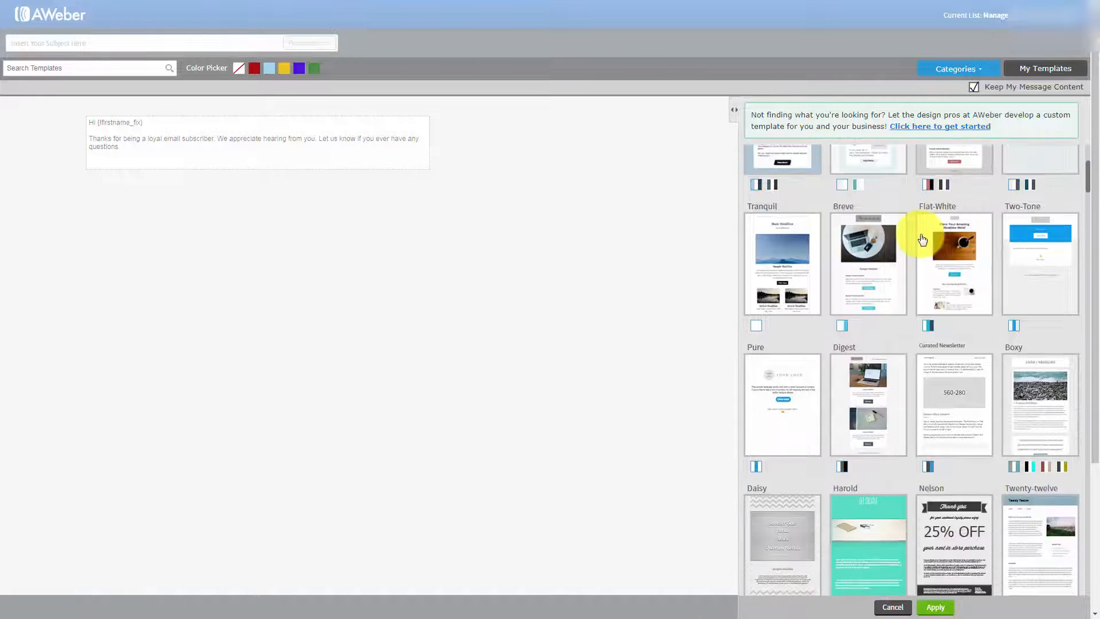
scroll(915, 240, down, 4)
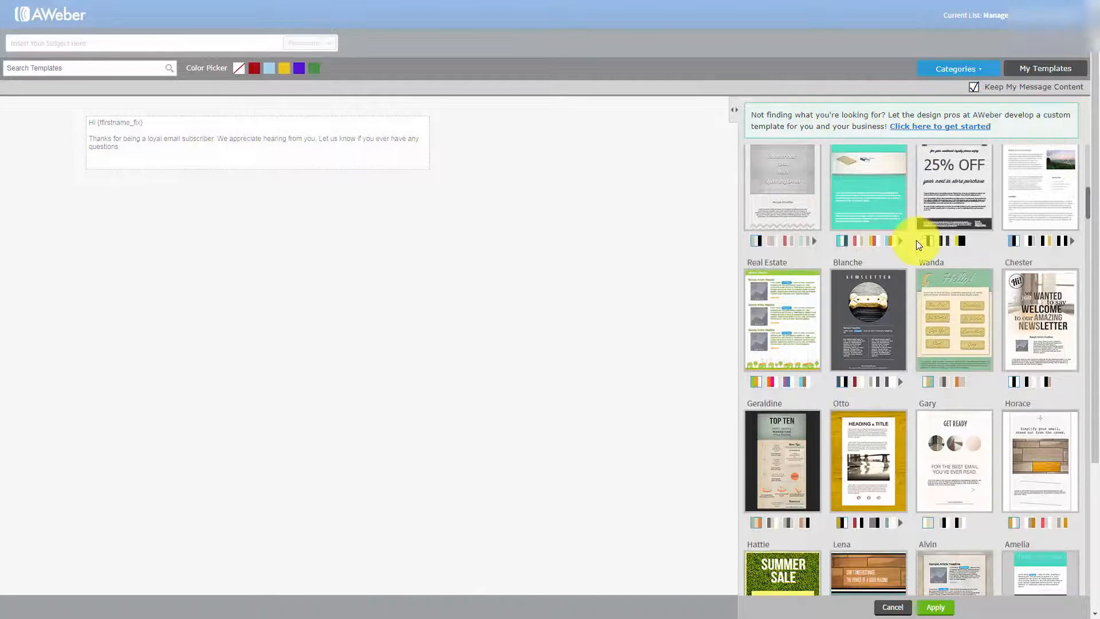
drag(1088, 212, 1087, 153)
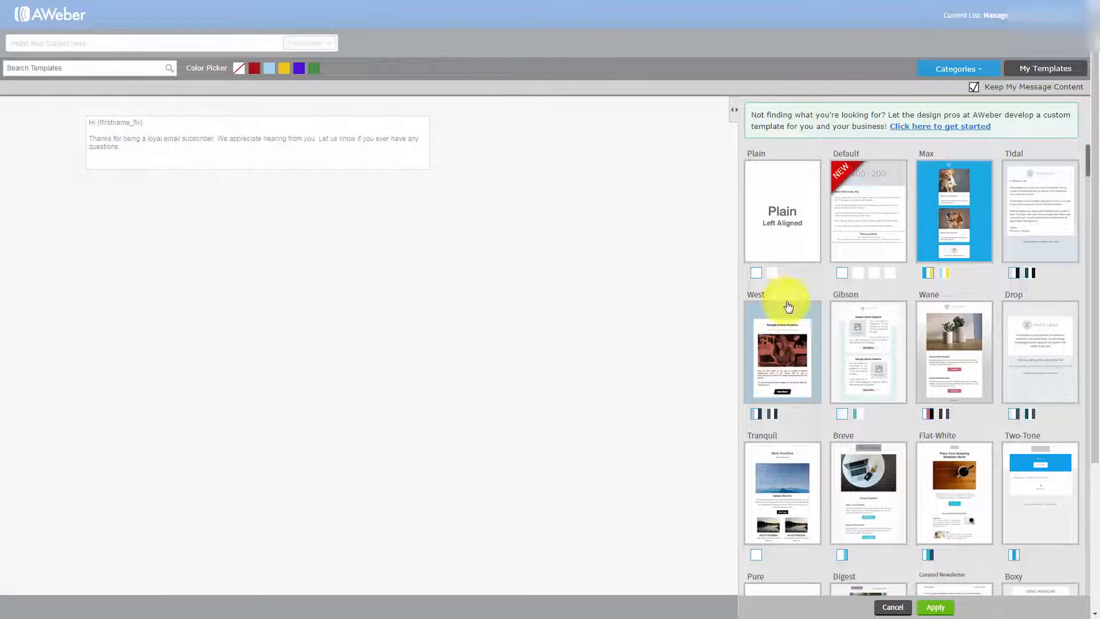
click(773, 272)
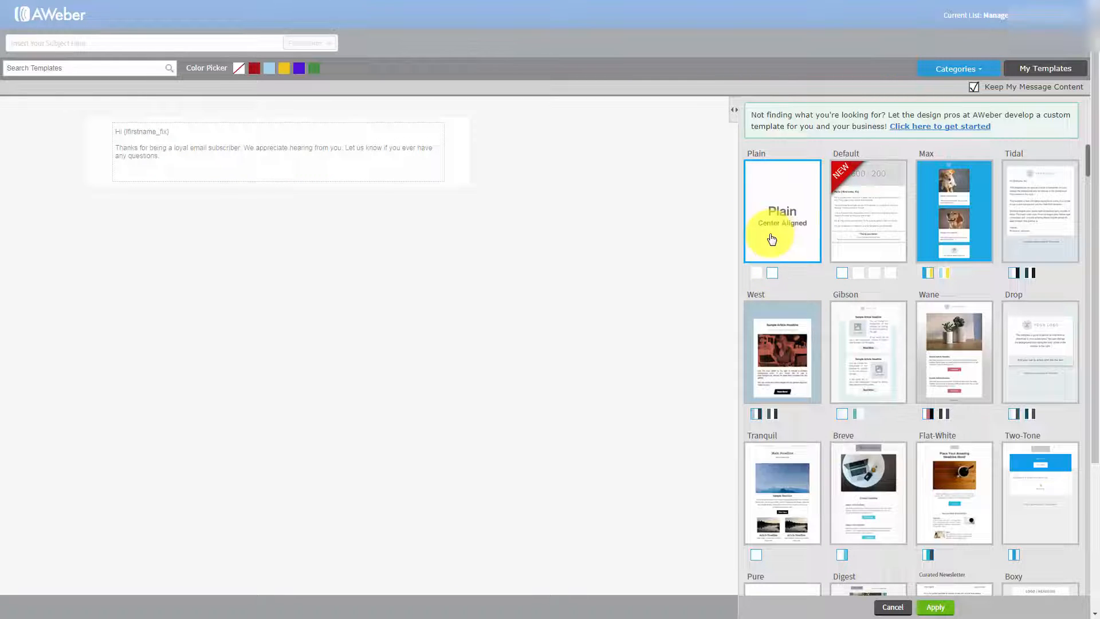
click(756, 275)
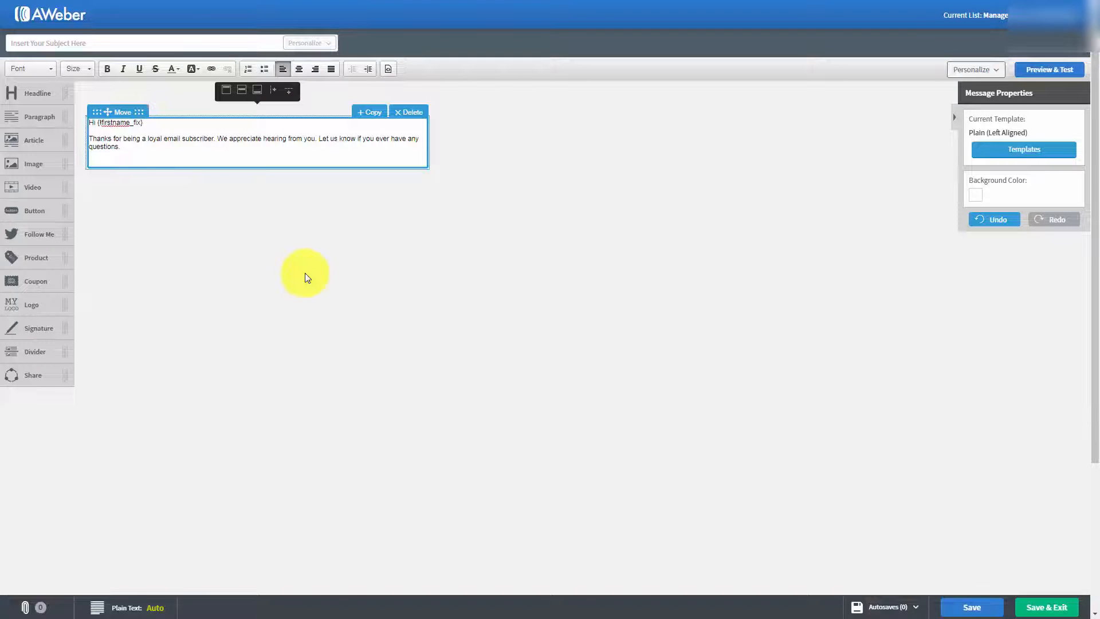
Step: Insert blank lines below the greeting and paste the copied article on home business legalities and tax advantages
click(158, 119)
key(Return)
key(Return)
key(Return)
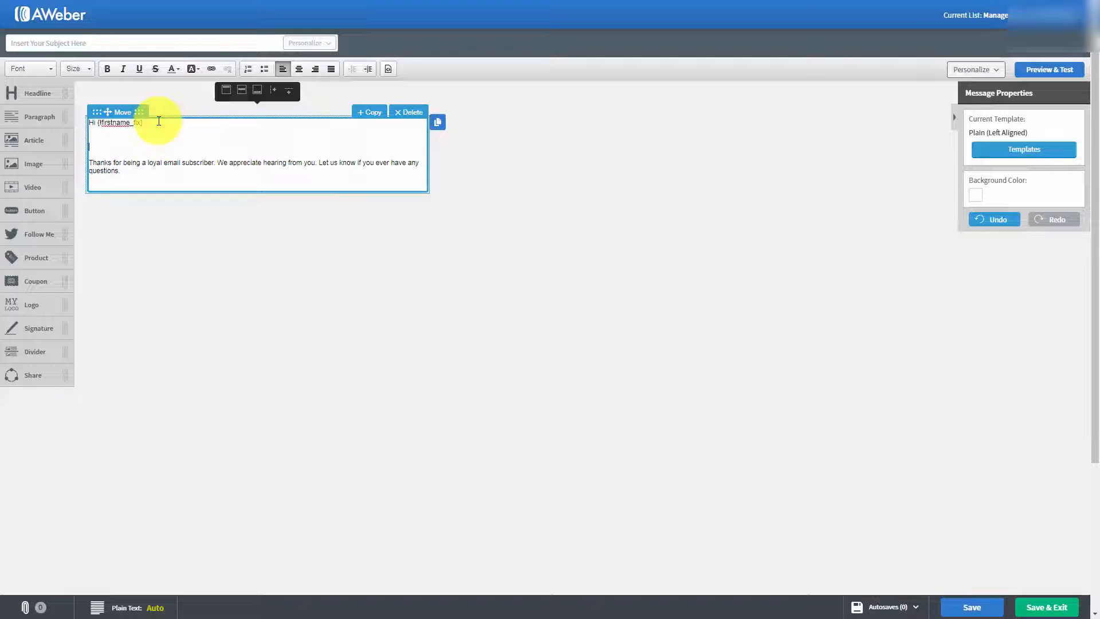
key(ctrl+v)
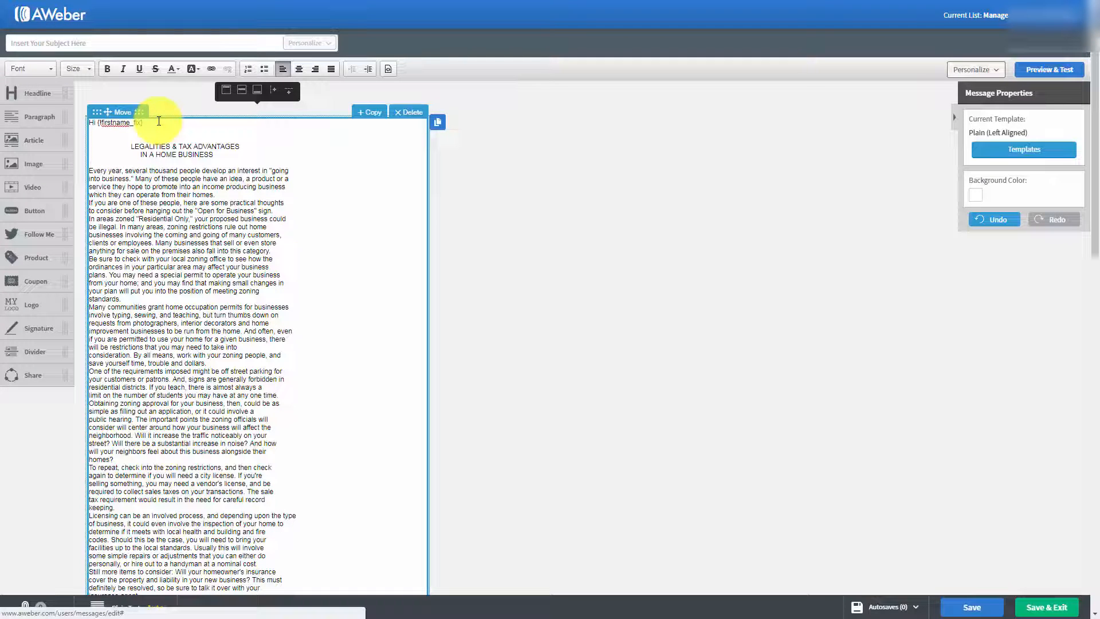
Step: Delete the heading "LEGALITIES & TAX ADVANTAGES IN A HOME BUSINESS" and the extra blank lines above the article text
scroll(232, 229, down, 1)
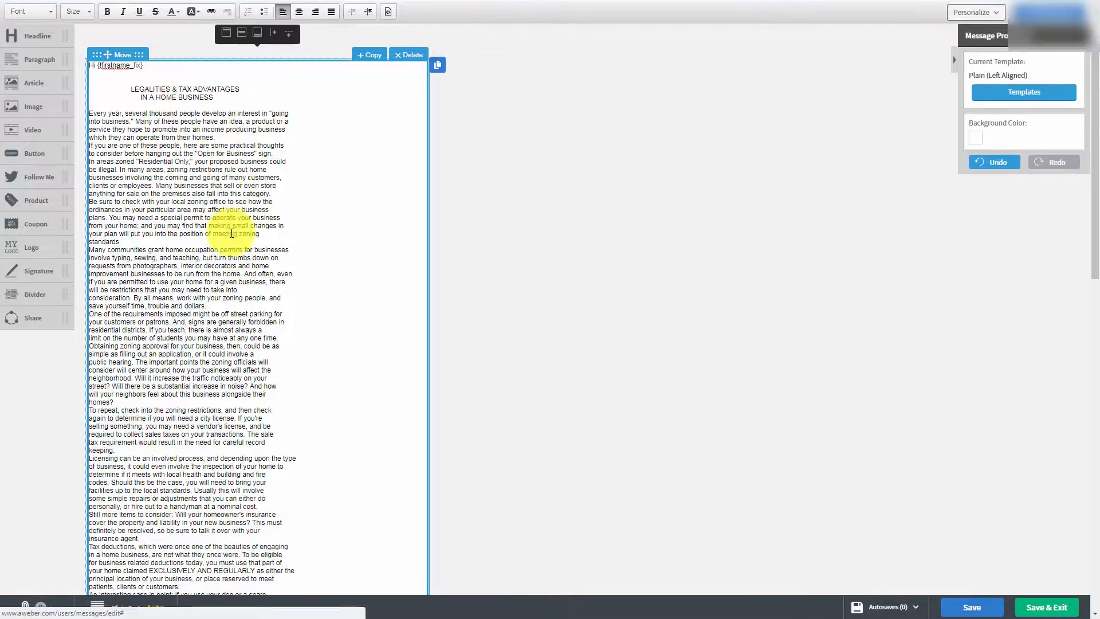
scroll(229, 256, up, 1)
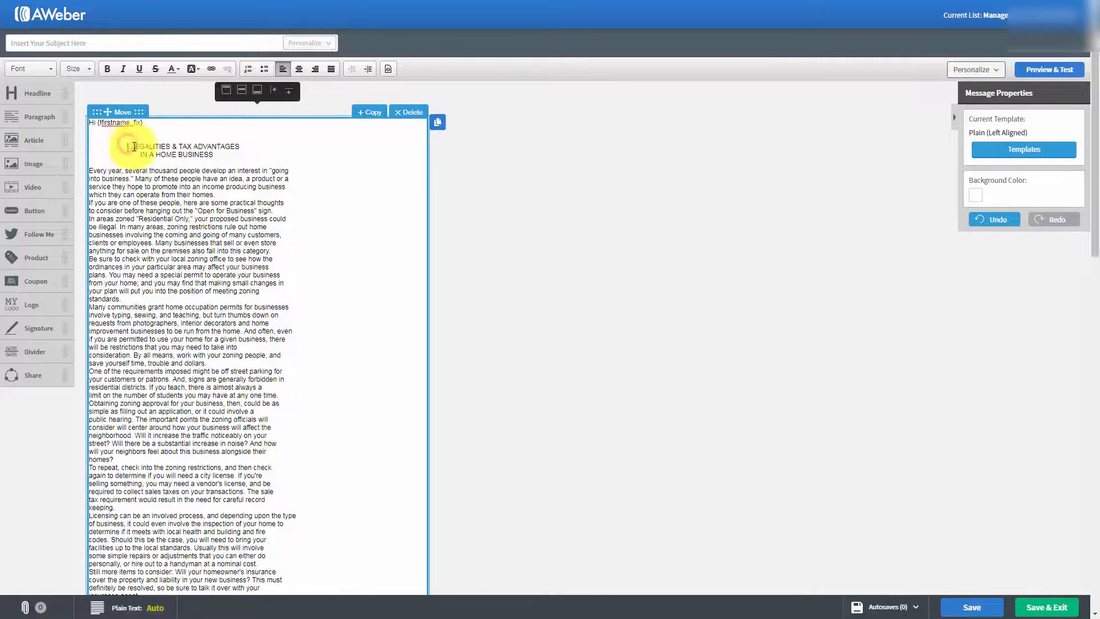
drag(127, 146, 204, 157)
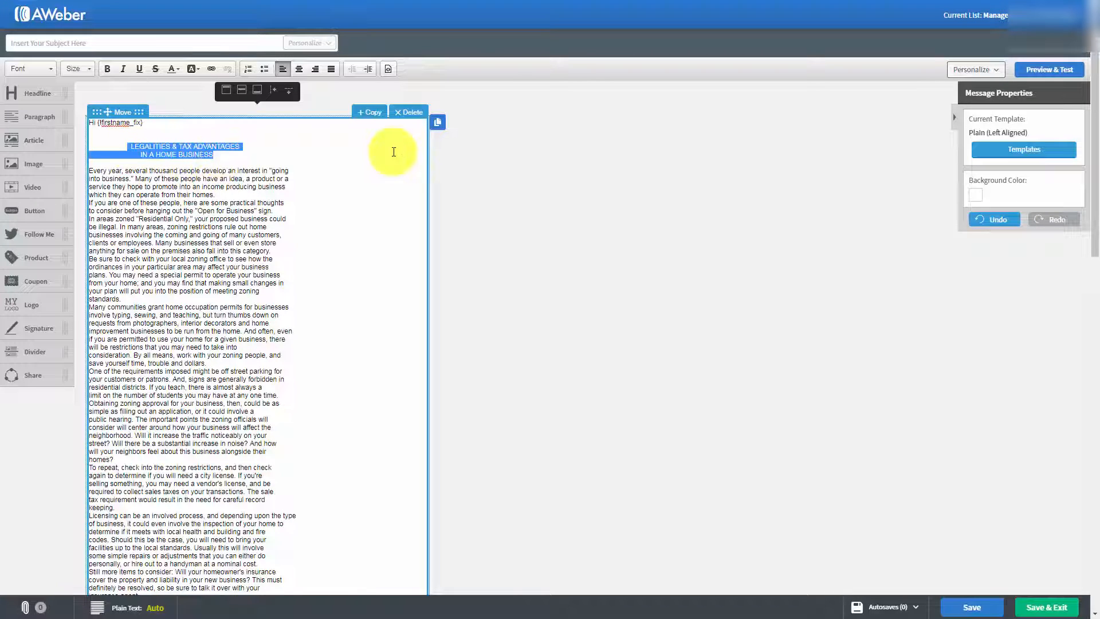
key(Delete)
key(Delete)
key(Delete)
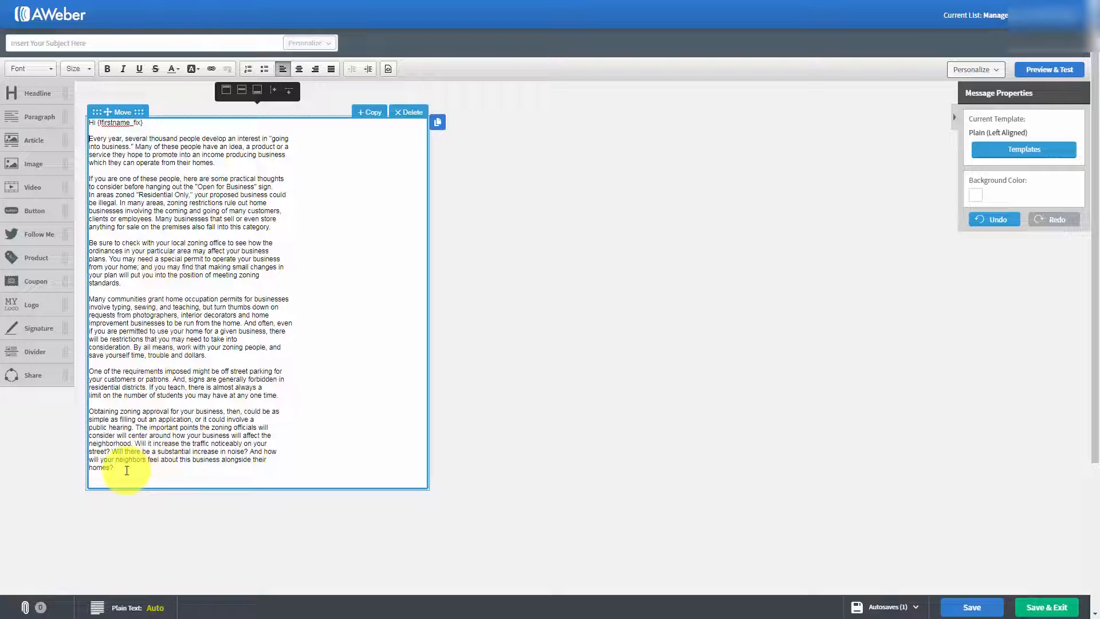
Step: Set the font size of the whole message text, including the greeting, to 18
drag(126, 471, 80, 152)
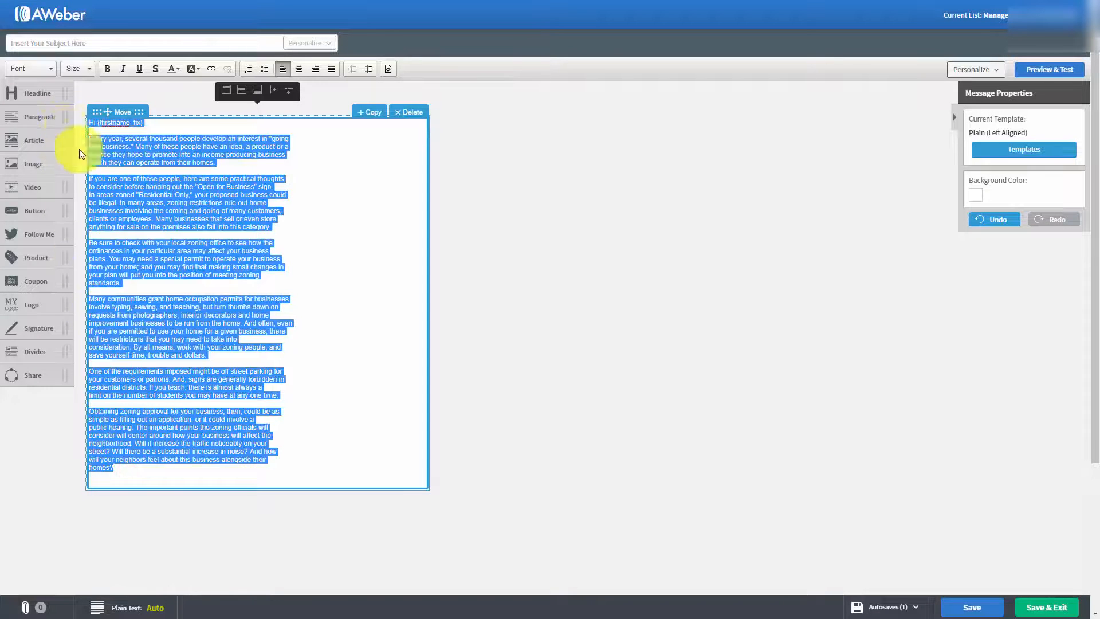
click(83, 67)
scroll(121, 166, down, 2)
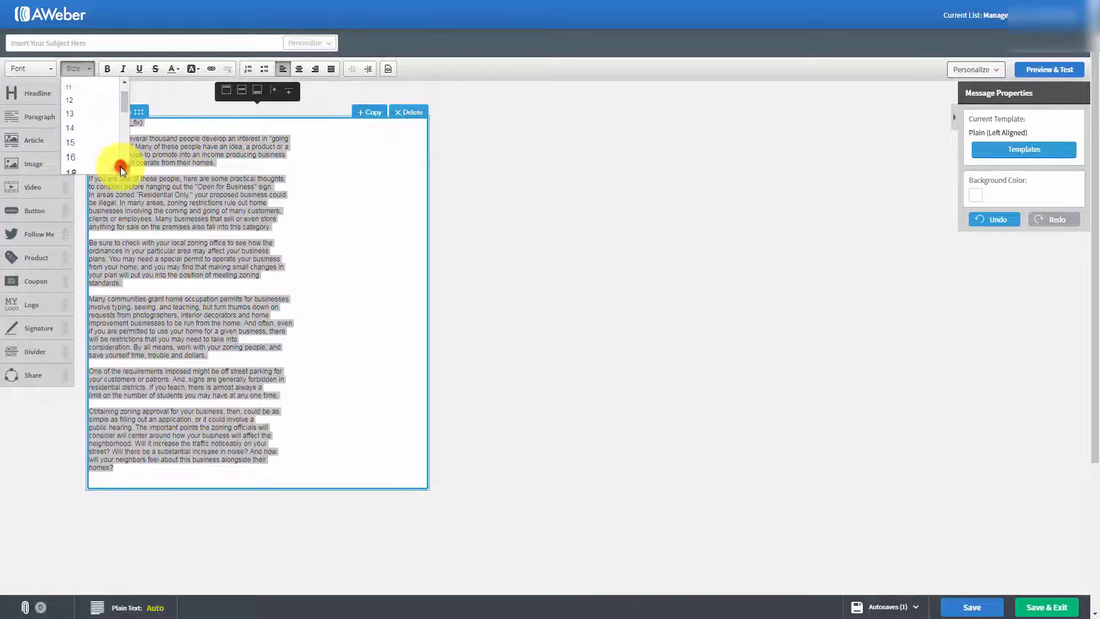
click(73, 130)
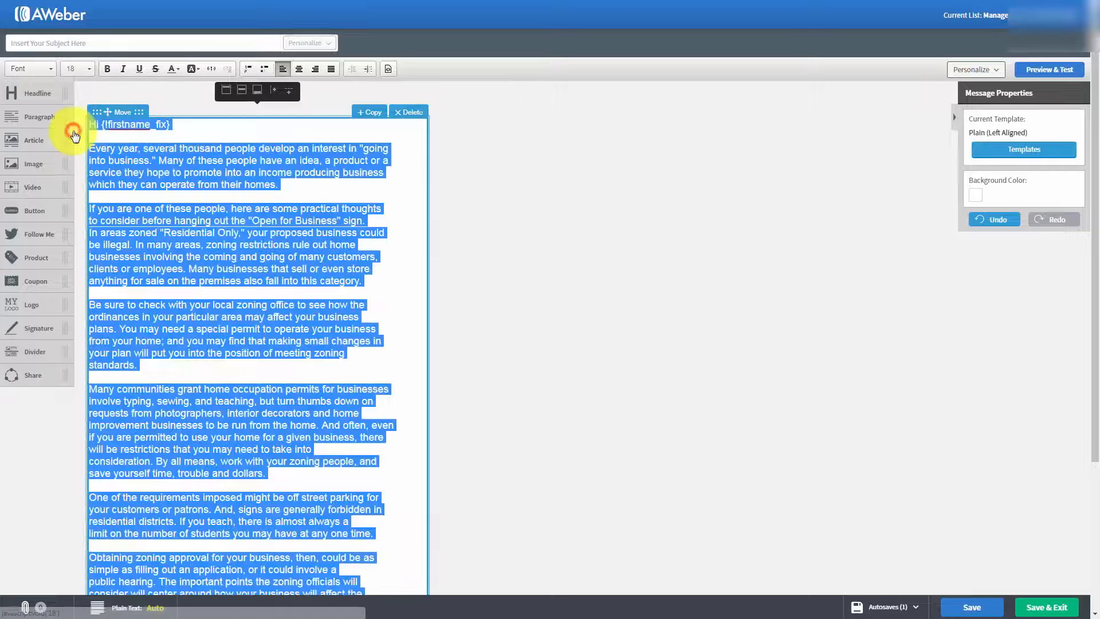
Step: Start a new line below the greeting and insert the subscriber's Full Name personalization variable there
click(229, 262)
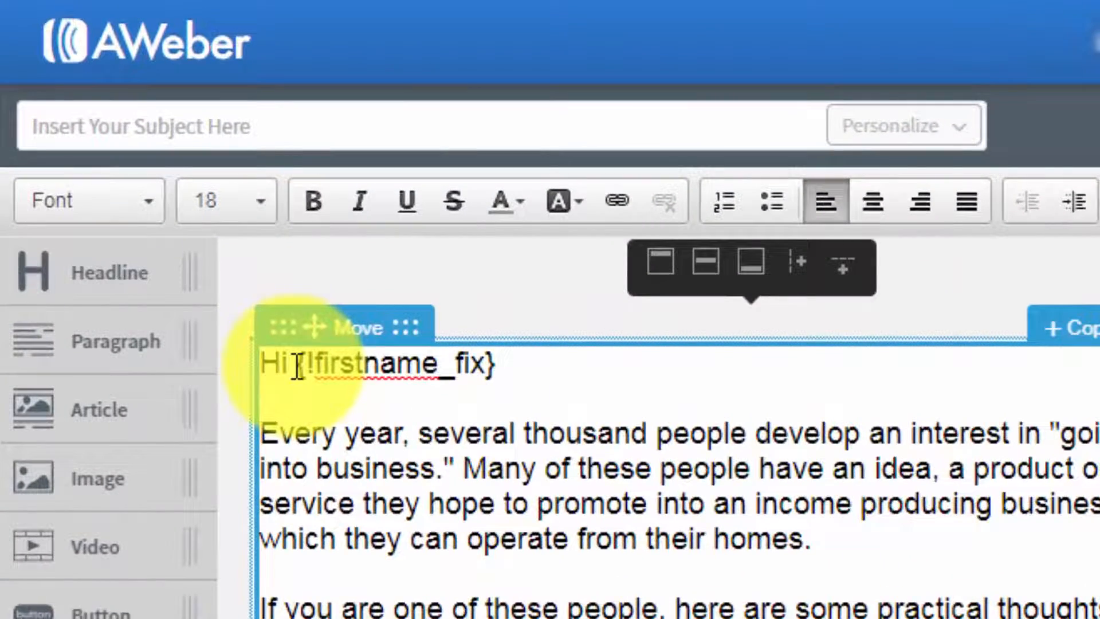
click(297, 367)
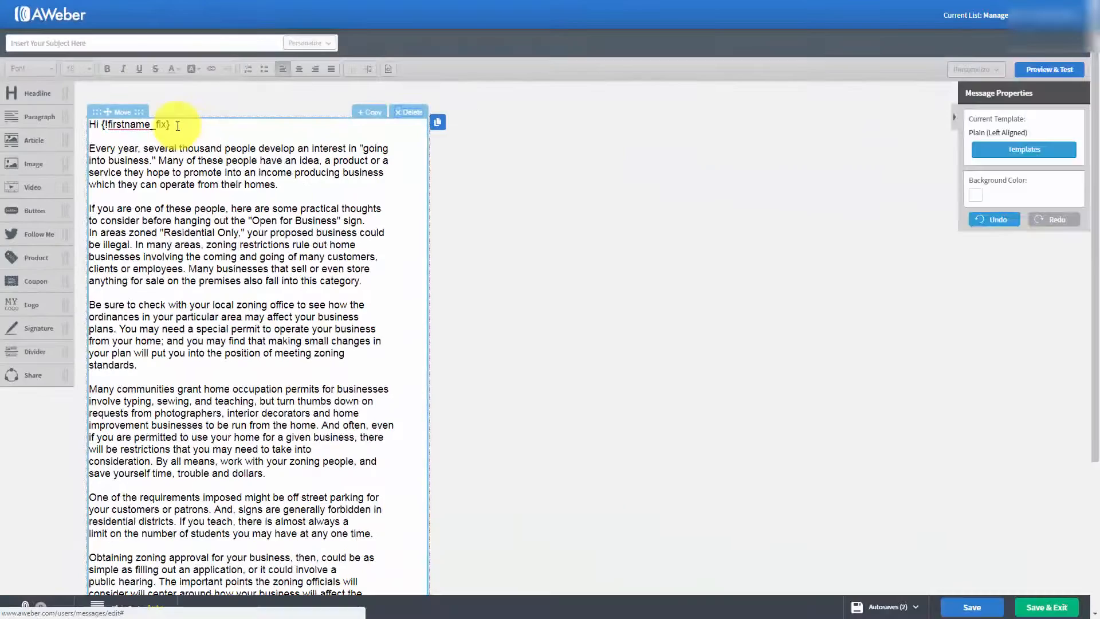
click(177, 125)
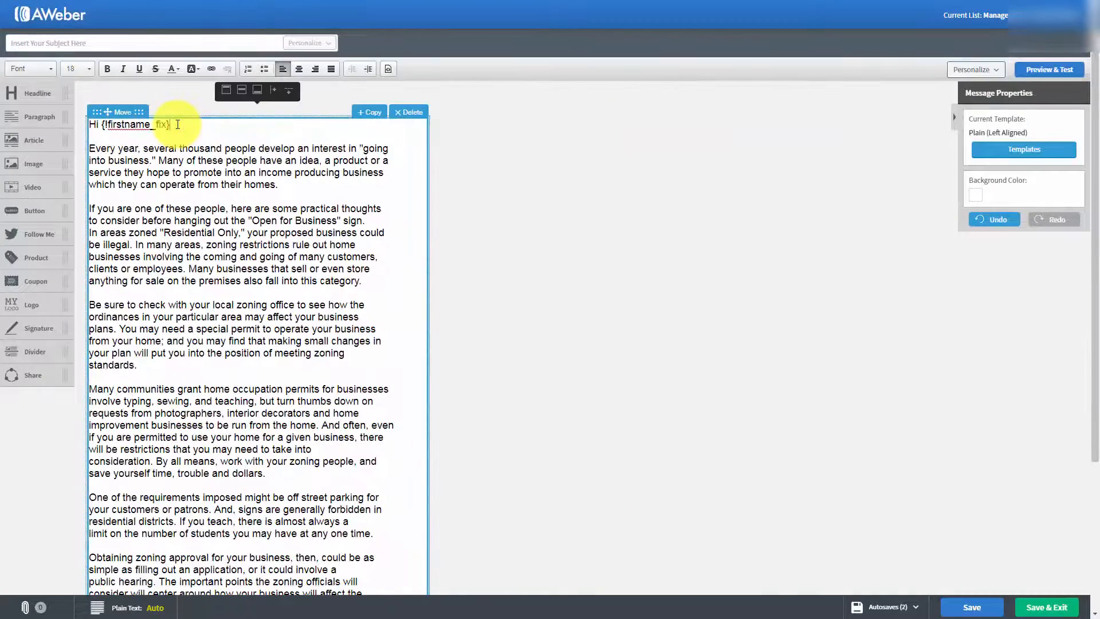
key(Return)
key(Return)
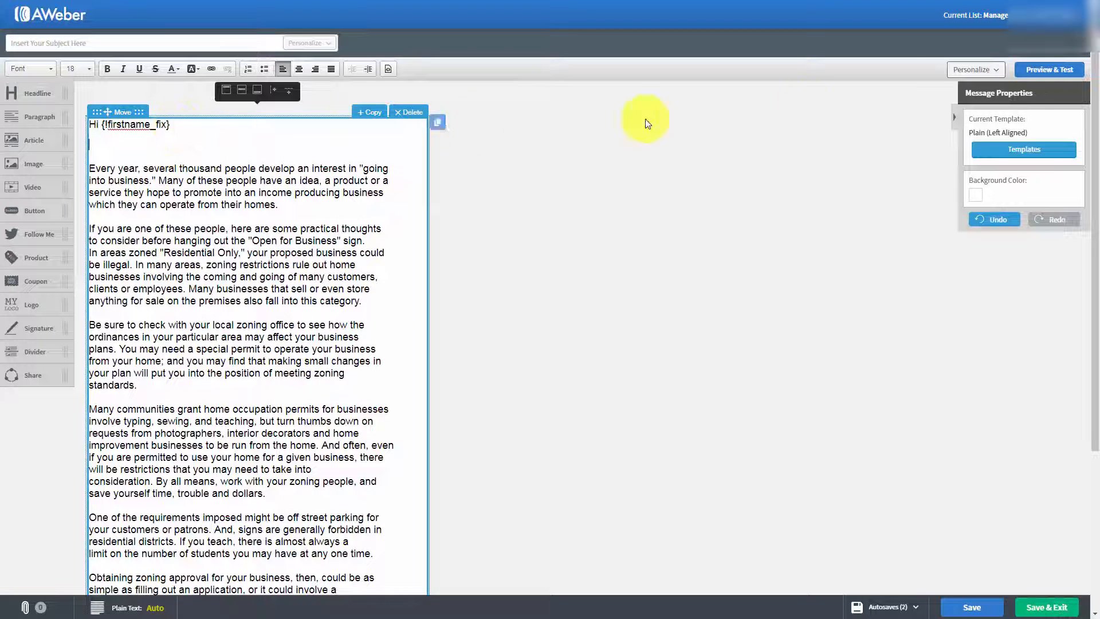
click(1000, 73)
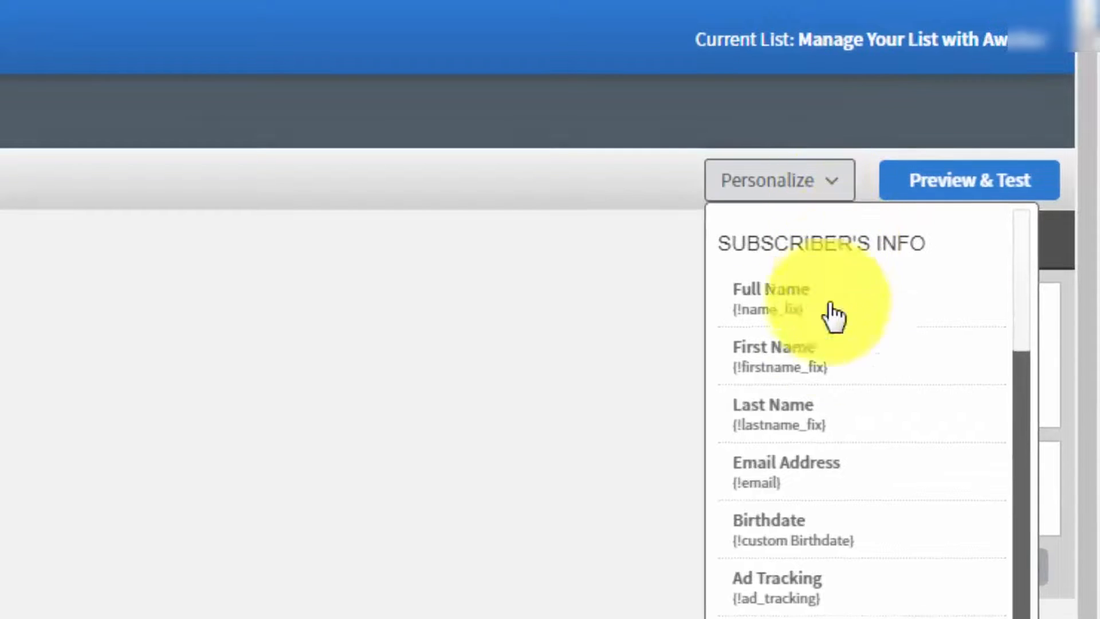
scroll(829, 349, down, 1)
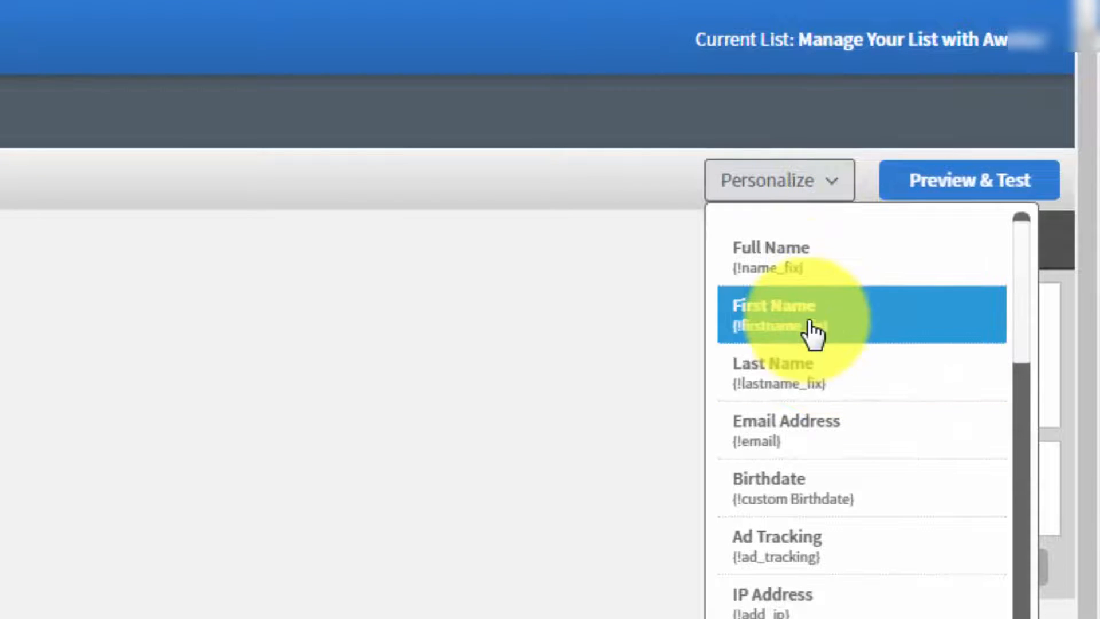
click(799, 267)
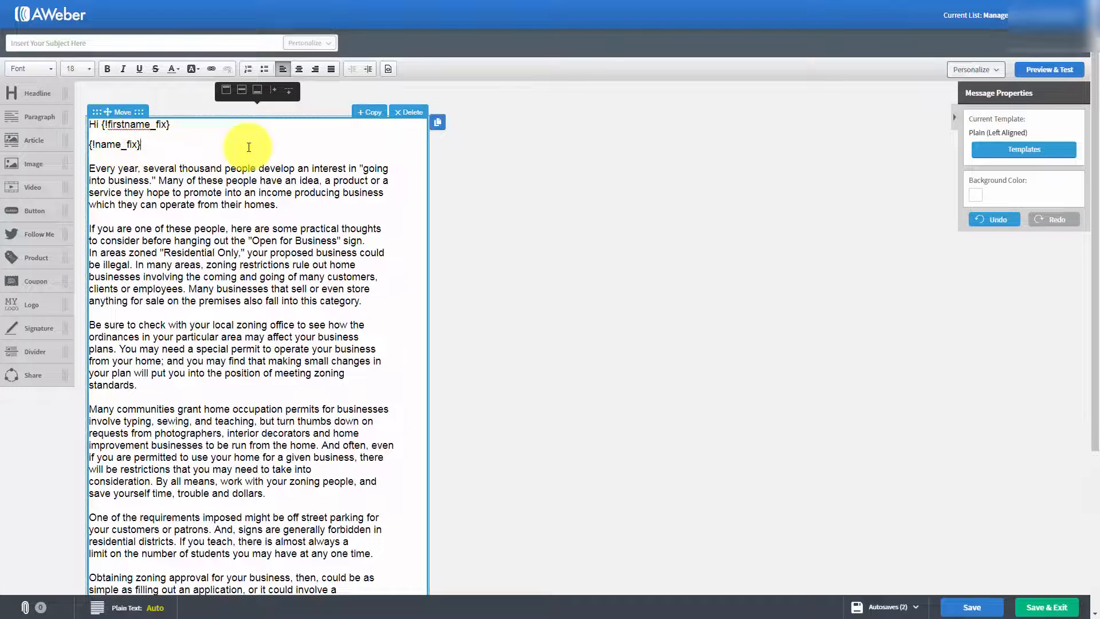
Step: Insert the subscriber's Last Name personalization variable on a new line below the Full Name variable
key(Return)
key(Return)
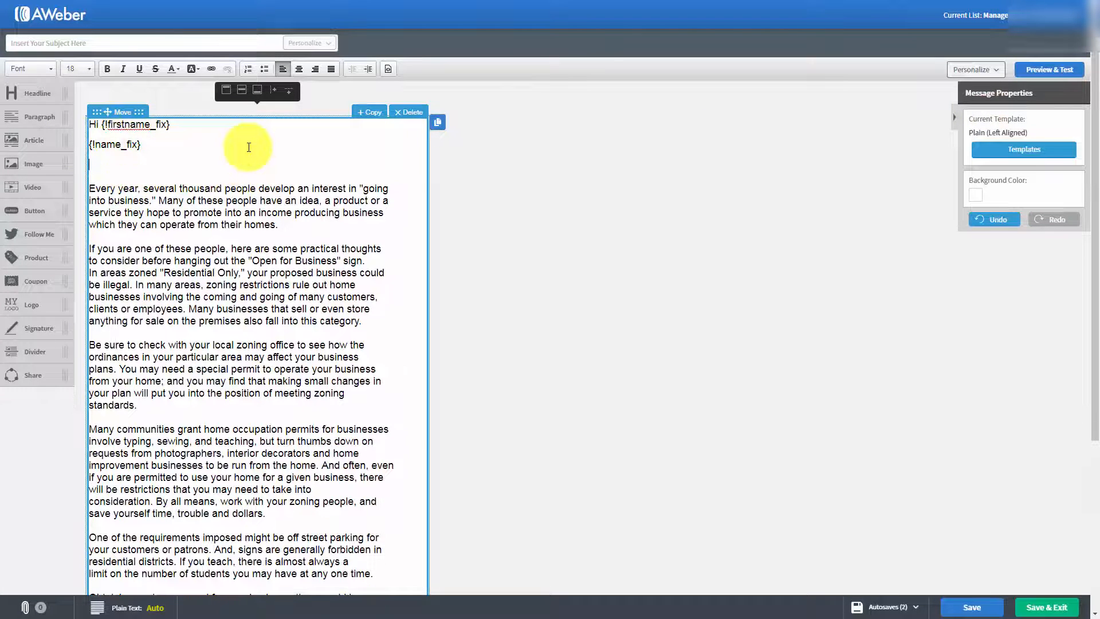
click(1000, 74)
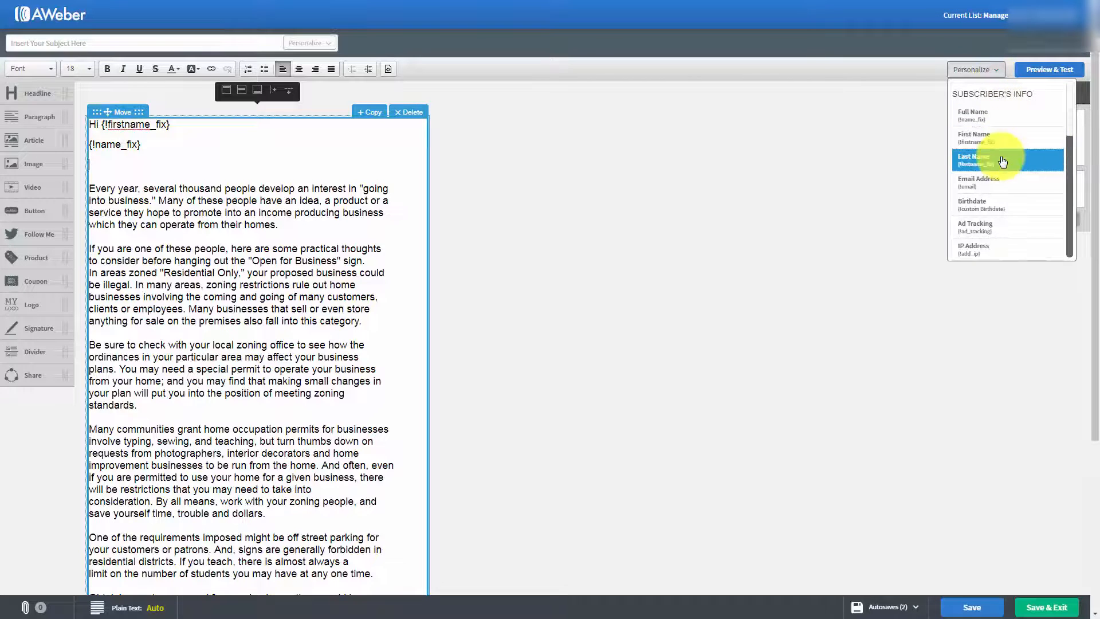
click(1001, 160)
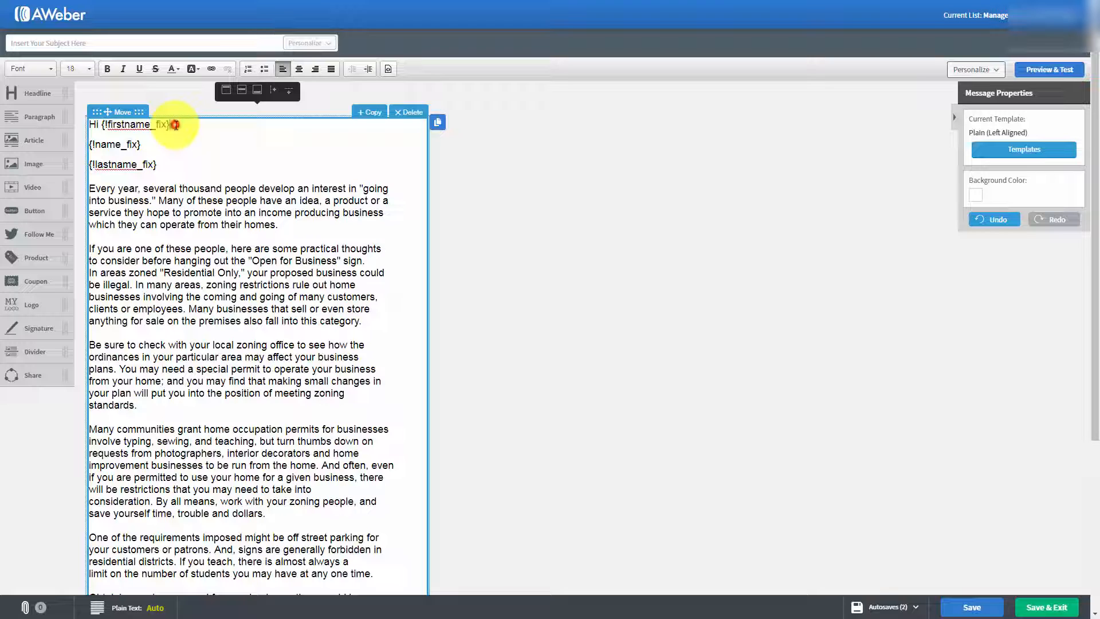
Step: Delete the Full Name and Last Name variables below the greeting and restore a blank line above the article text
drag(176, 125, 174, 170)
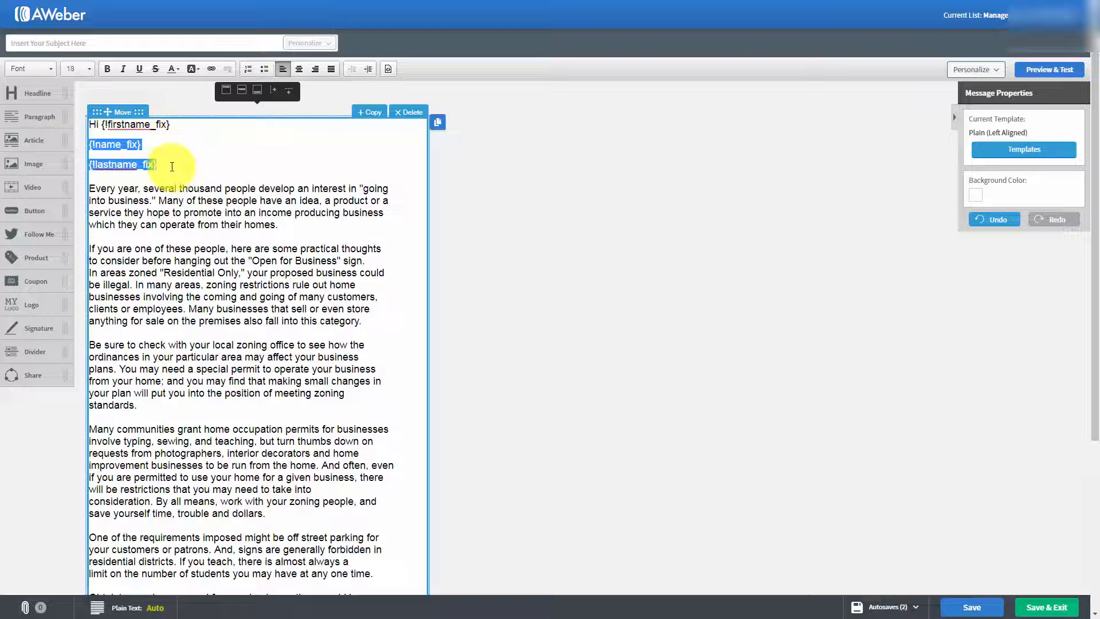
key(BackSpace)
key(BackSpace)
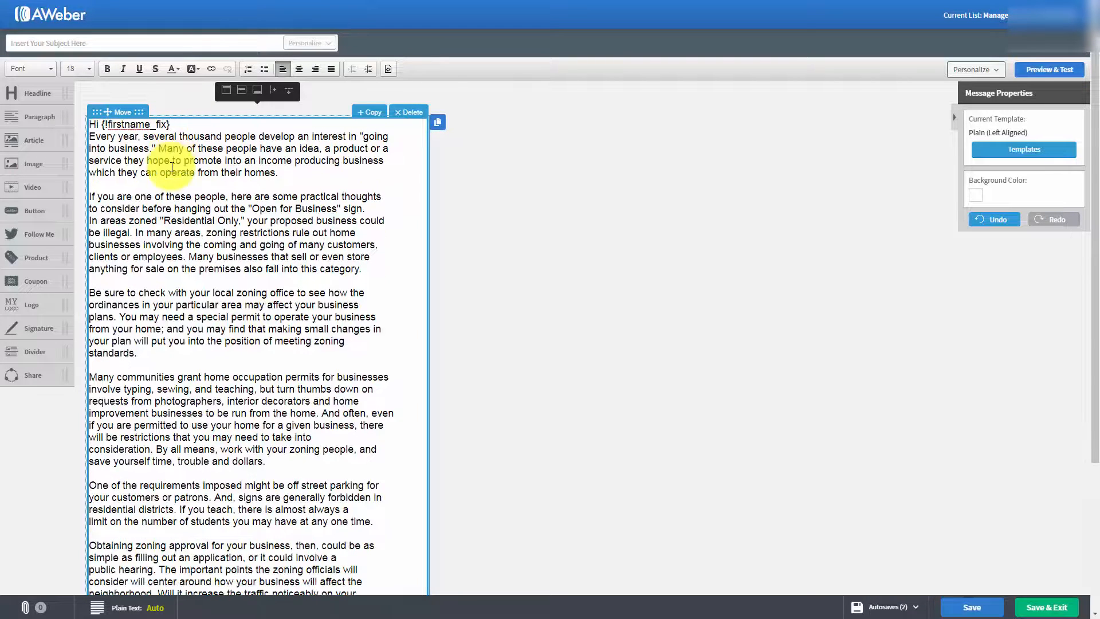
key(Return)
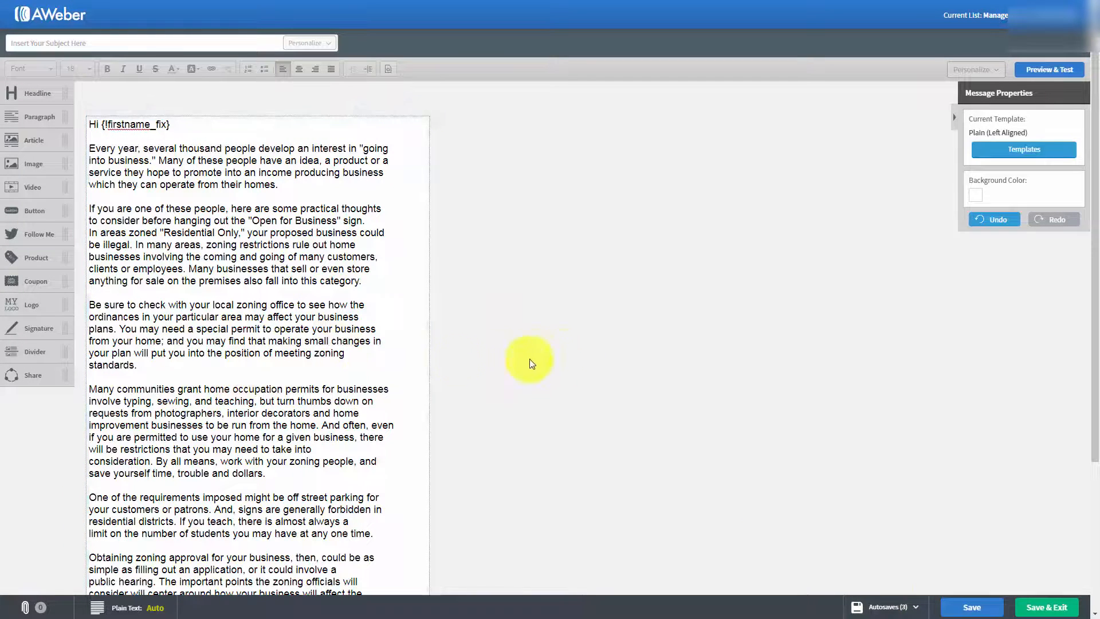
Step: Enter "Tax Advantages For Us" as the message subject and look over the message
click(69, 41)
text(Tax Advantages For Us)
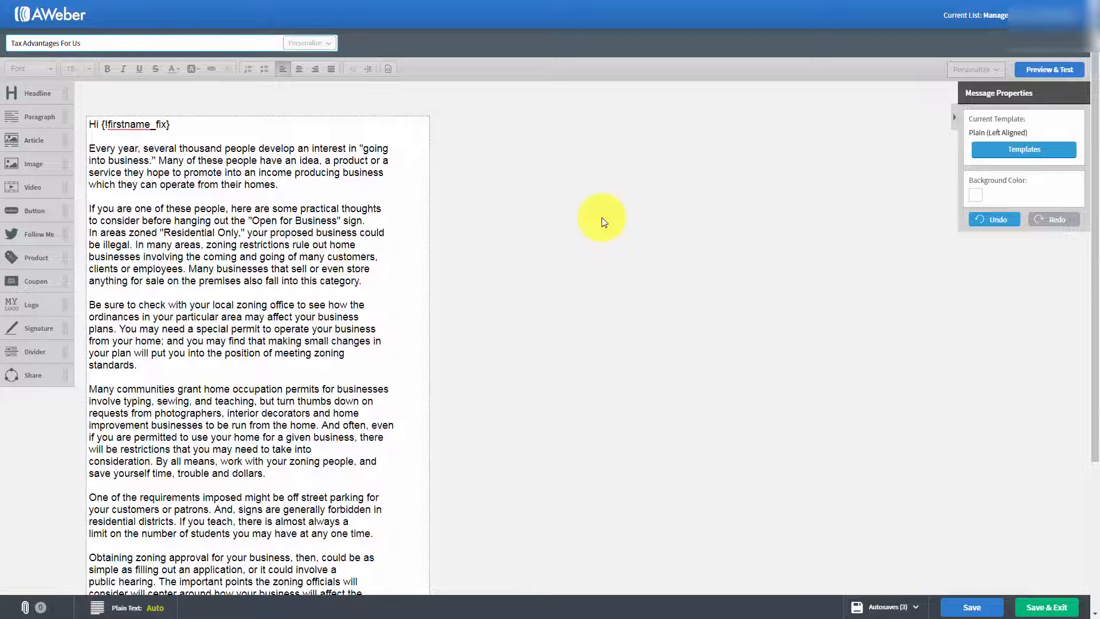
scroll(441, 189, down, 2)
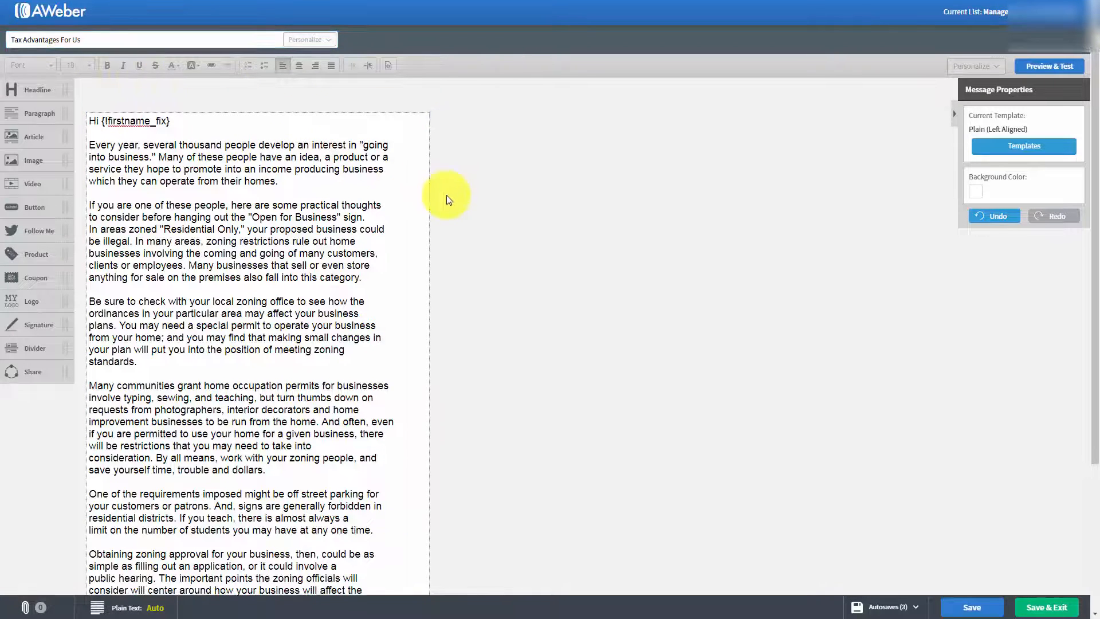
scroll(449, 203, down, 2)
scroll(449, 201, up, 4)
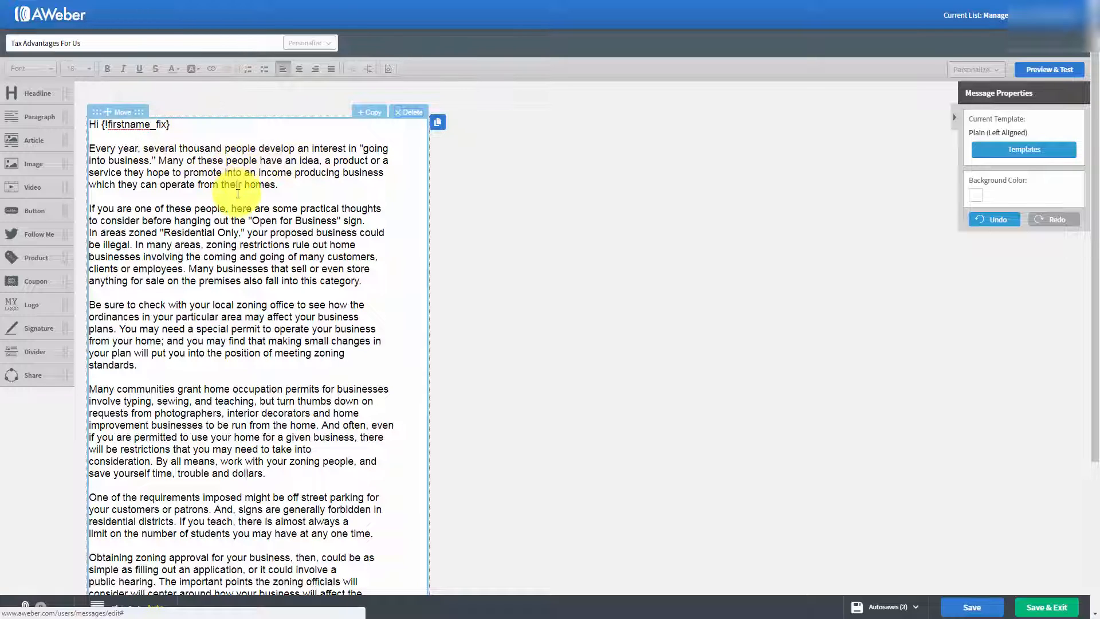
Step: Set the message background color to the light gray #C3CED5 from the color palette
click(978, 201)
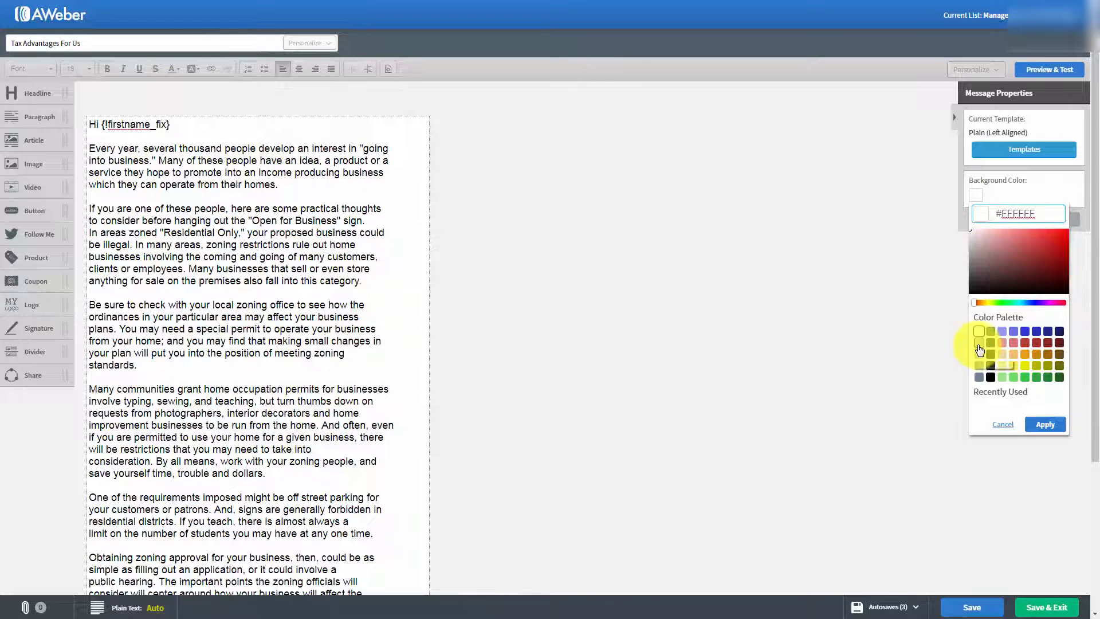
click(979, 343)
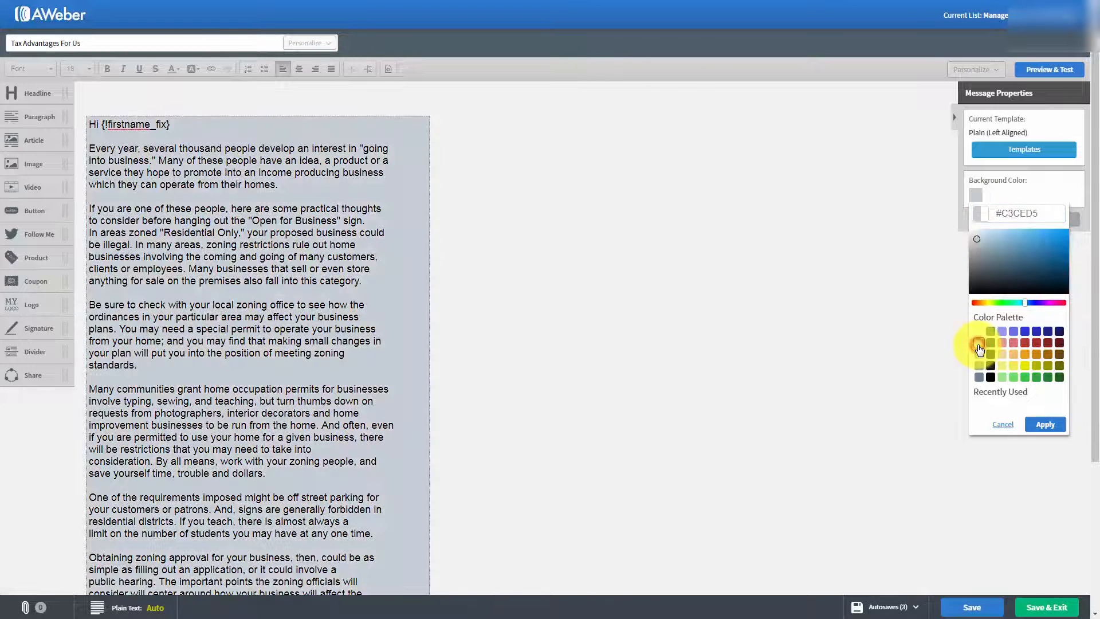
click(1045, 427)
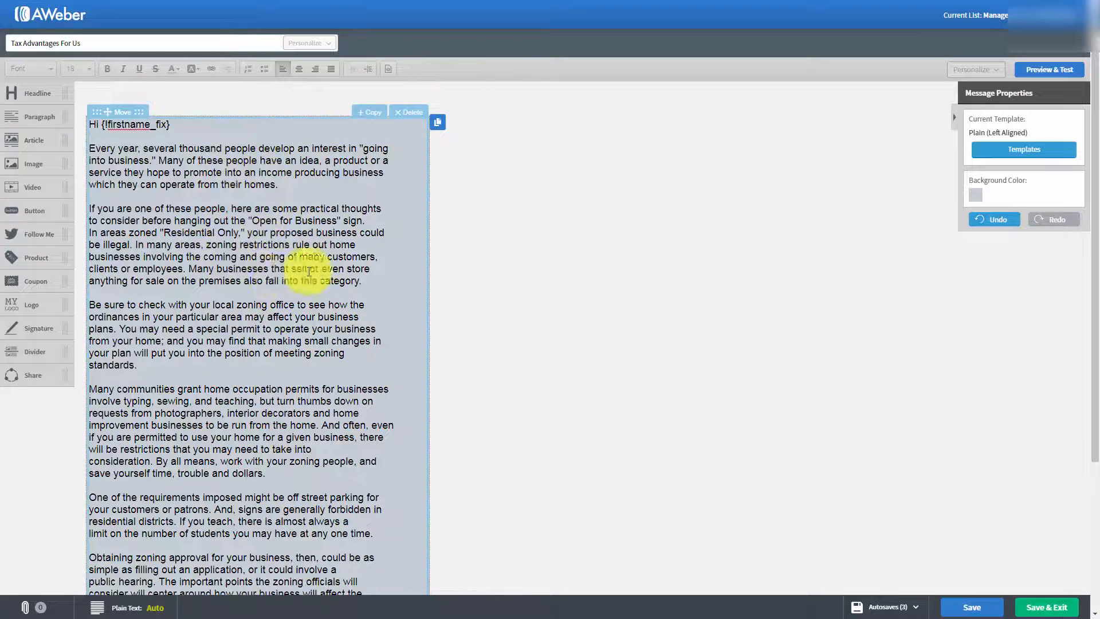
Step: Change the message background color back to white from the color palette
click(971, 198)
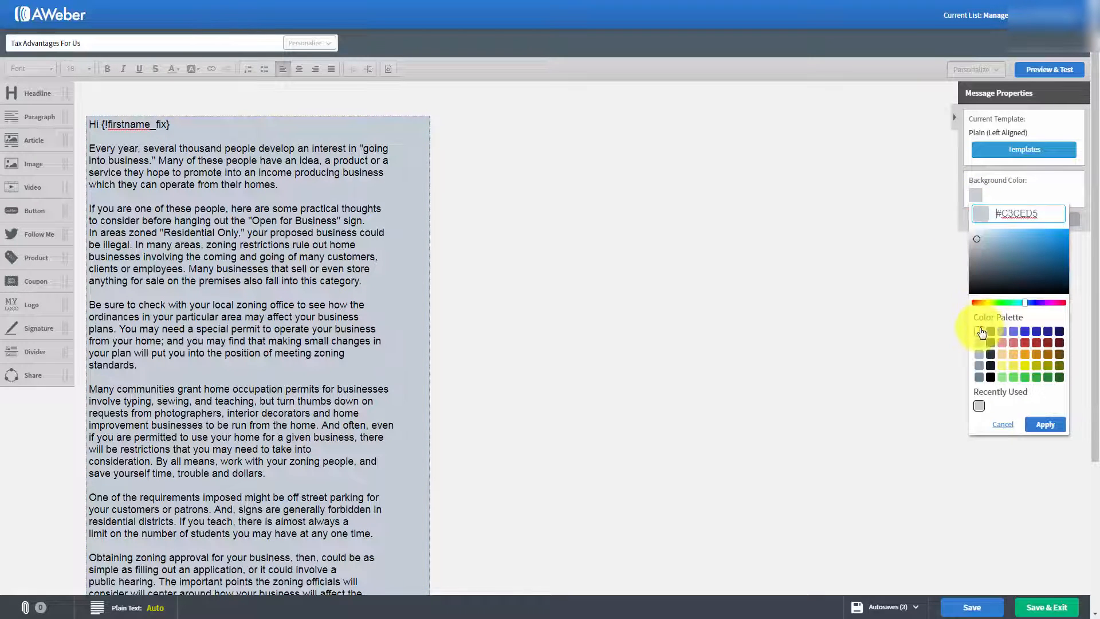
click(979, 332)
click(1044, 424)
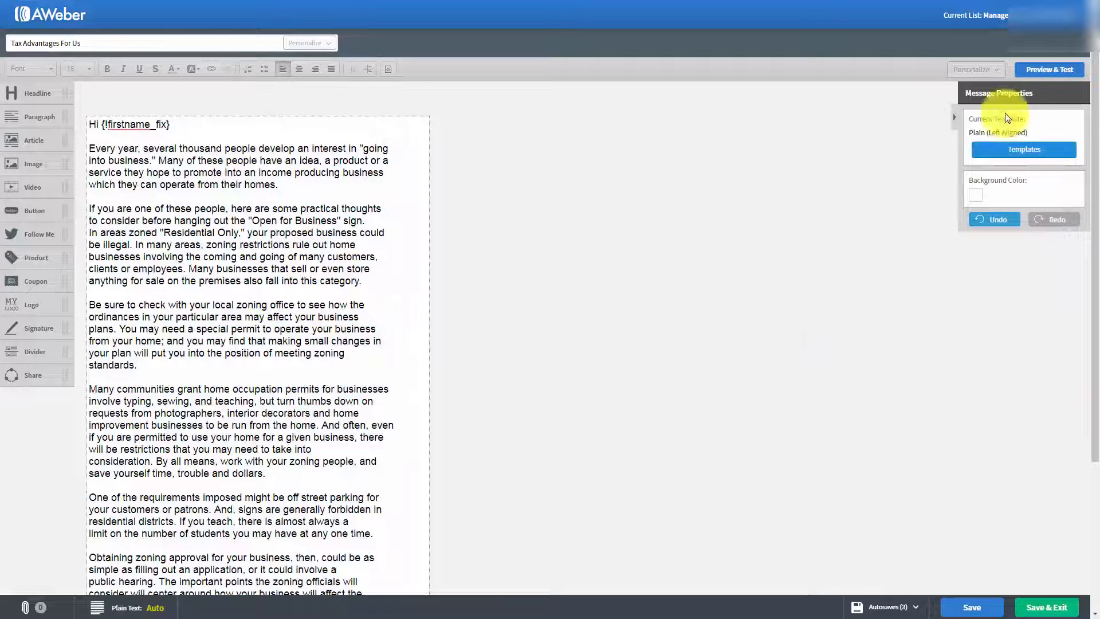
Step: Preview the whole message down to its footer, and save it back in the editor
click(1037, 72)
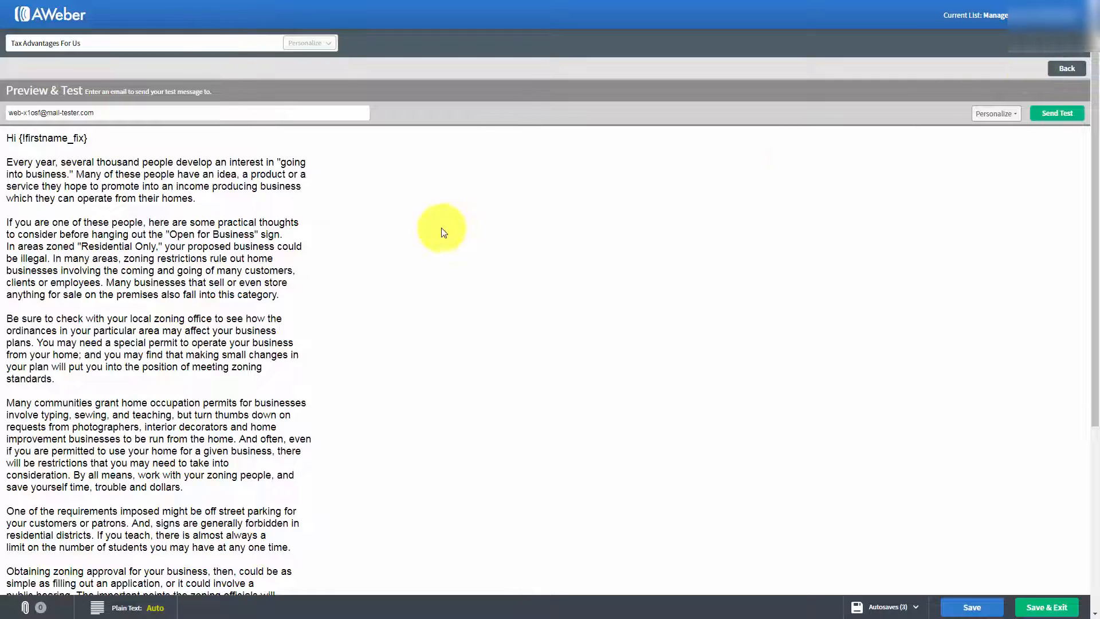
scroll(442, 229, down, 6)
scroll(441, 229, up, 6)
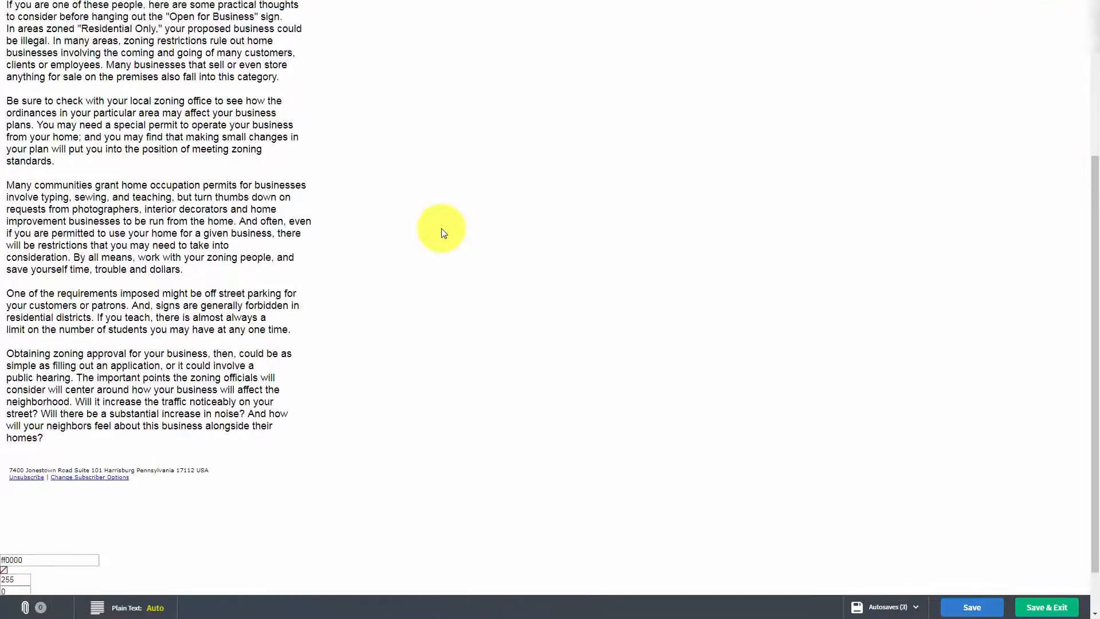
scroll(442, 232, down, 4)
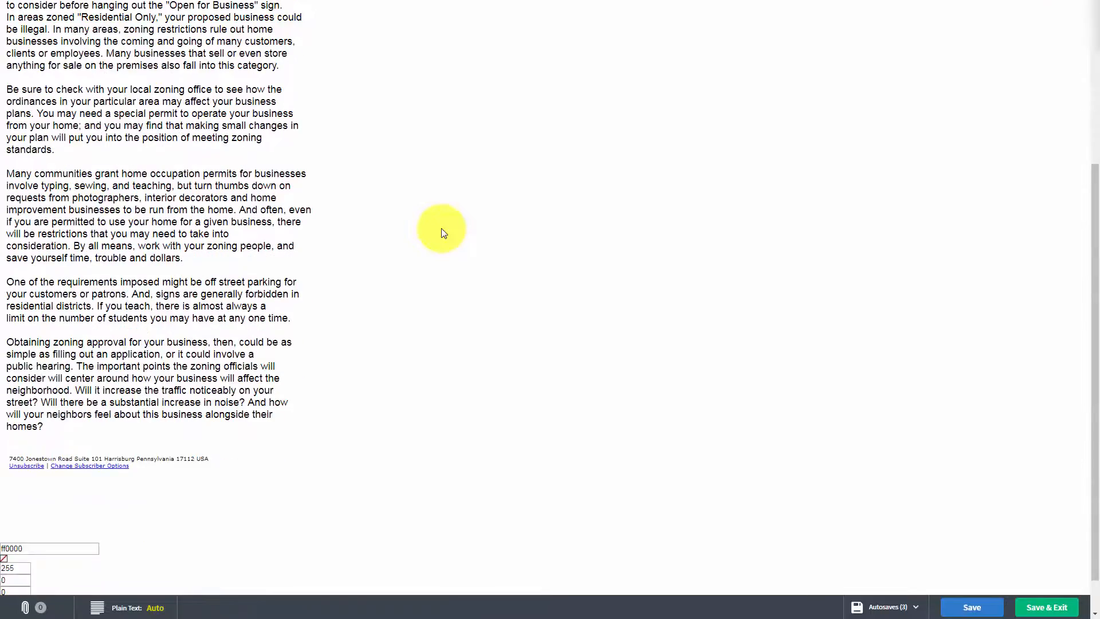
scroll(444, 232, up, 4)
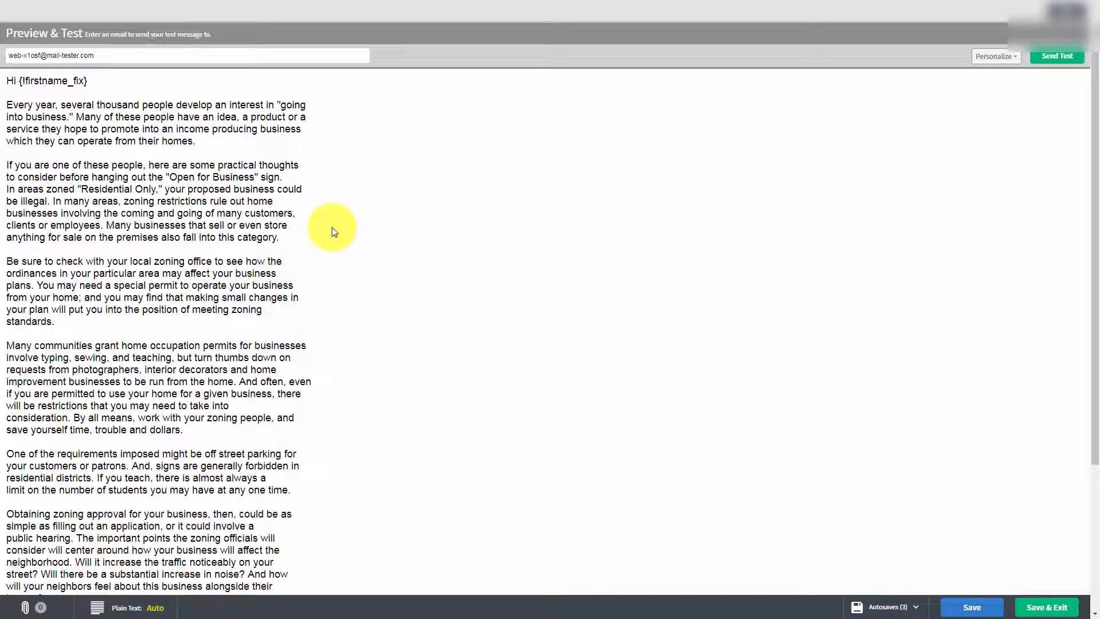
click(1057, 56)
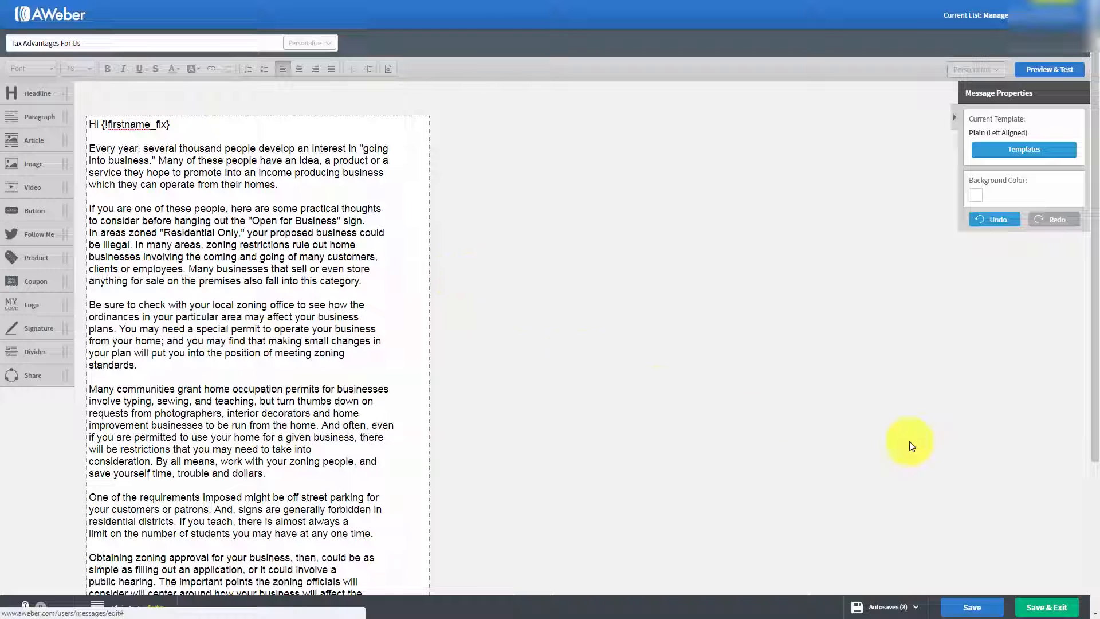
click(968, 611)
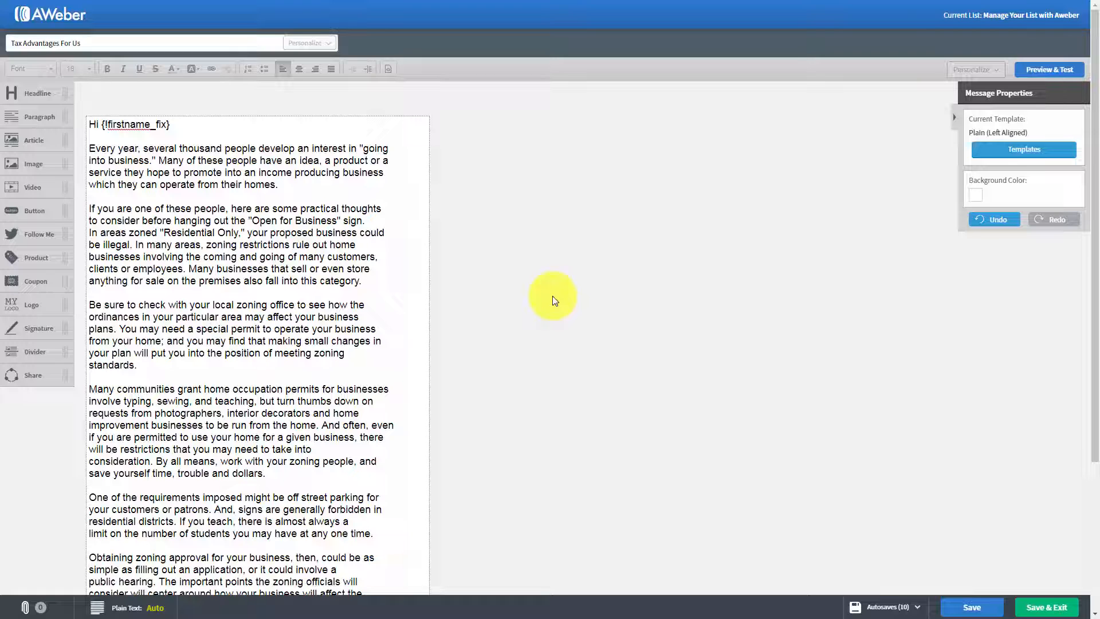
Step: Try bold, italic, underline and strikethrough in turn on the phrase "Many of these people" in the first paragraph, removing each effect
click(91, 147)
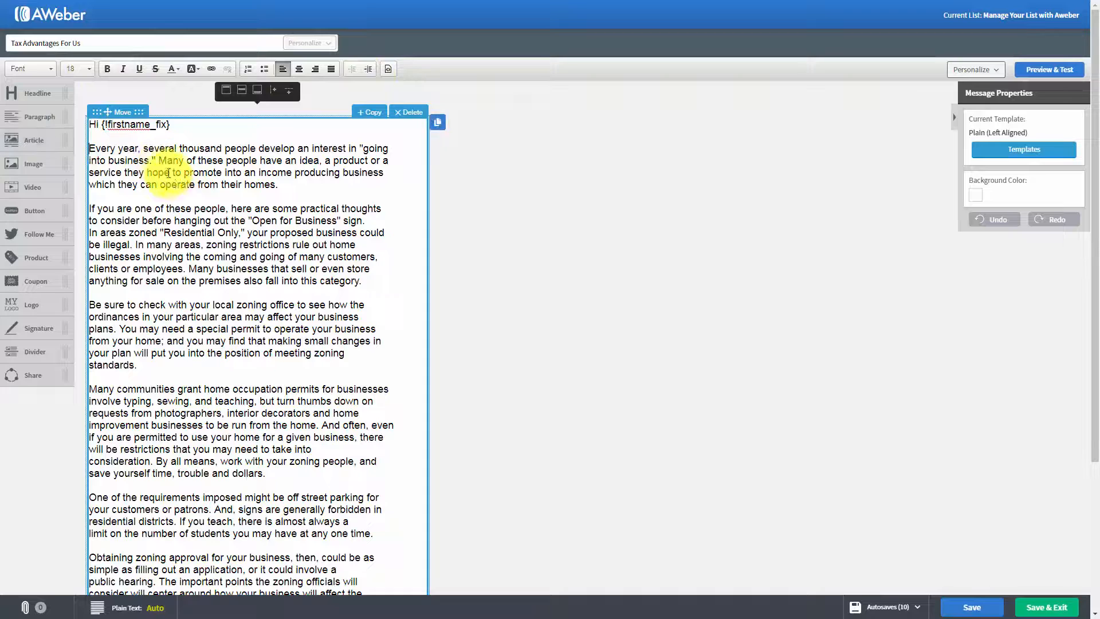
drag(159, 160, 256, 160)
click(106, 69)
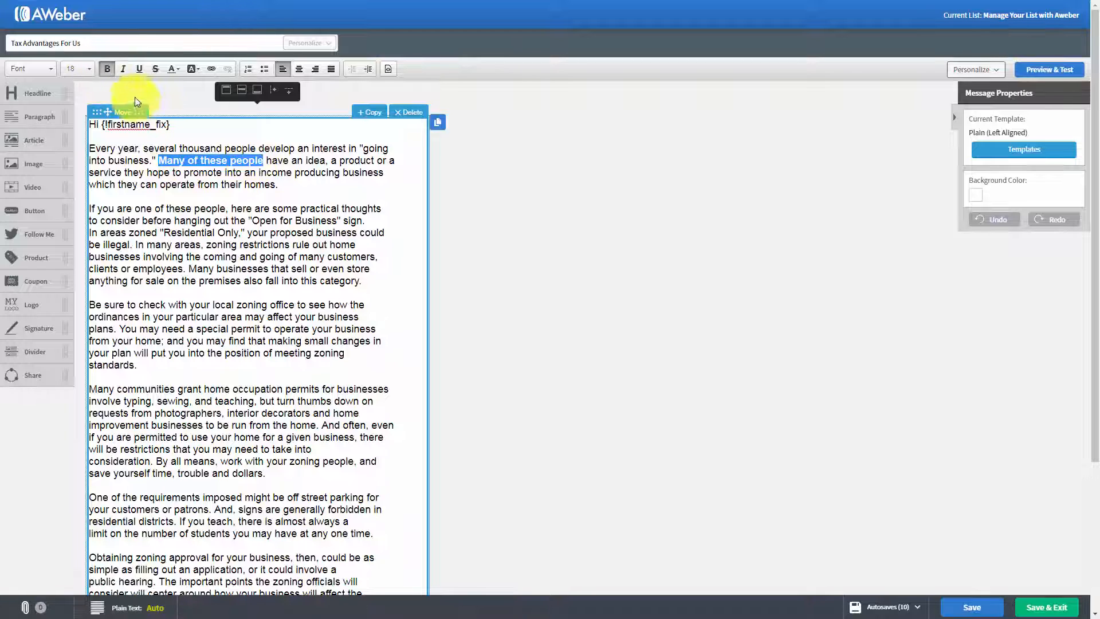
click(106, 69)
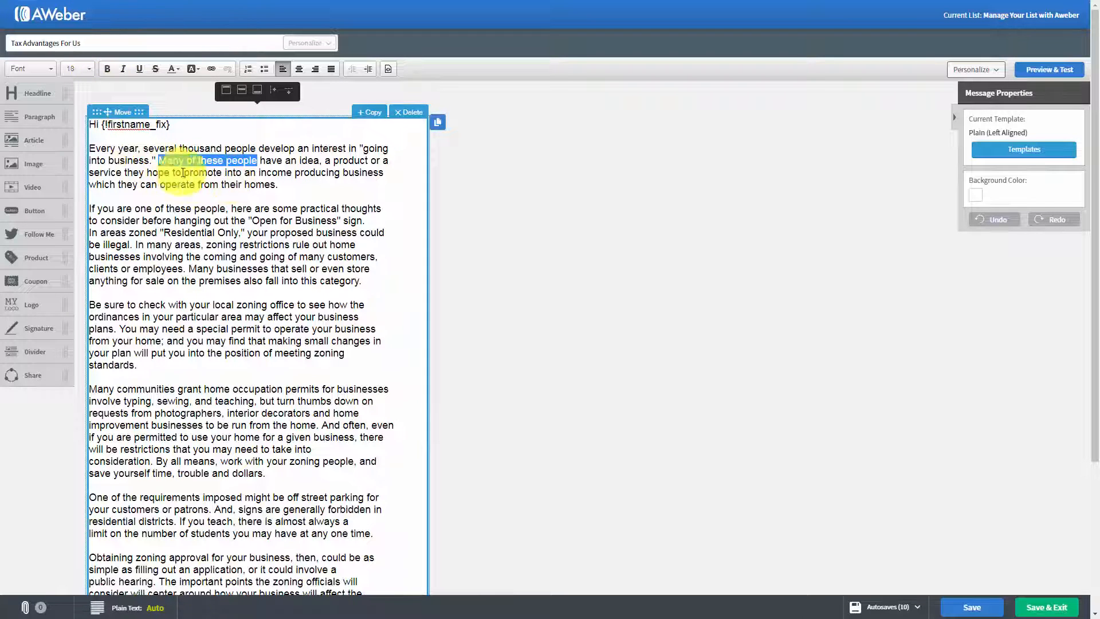
click(124, 69)
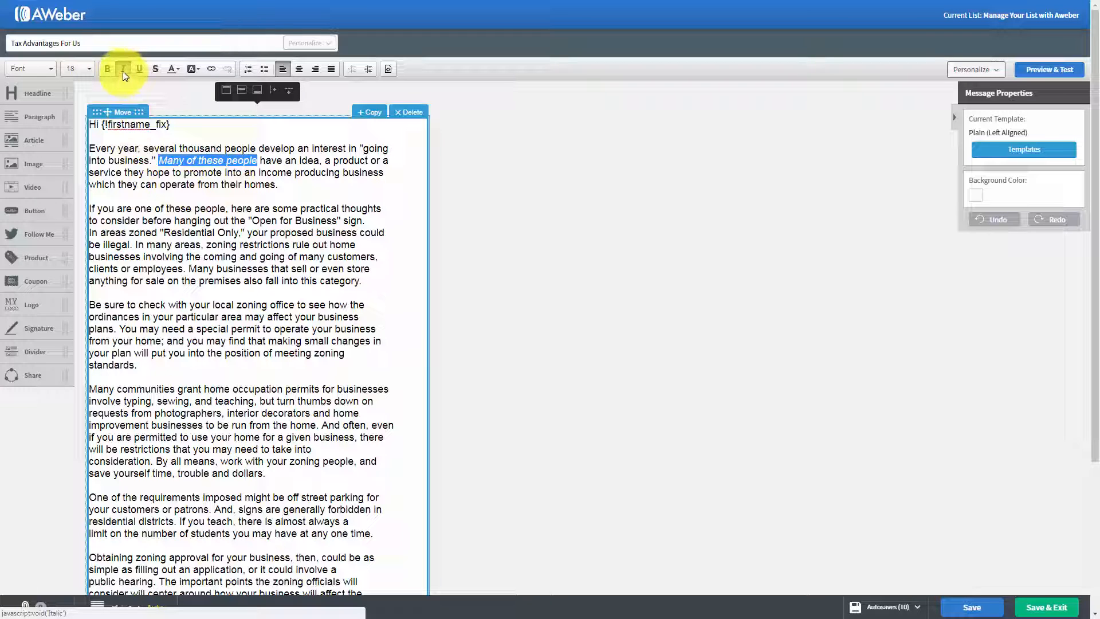
click(124, 70)
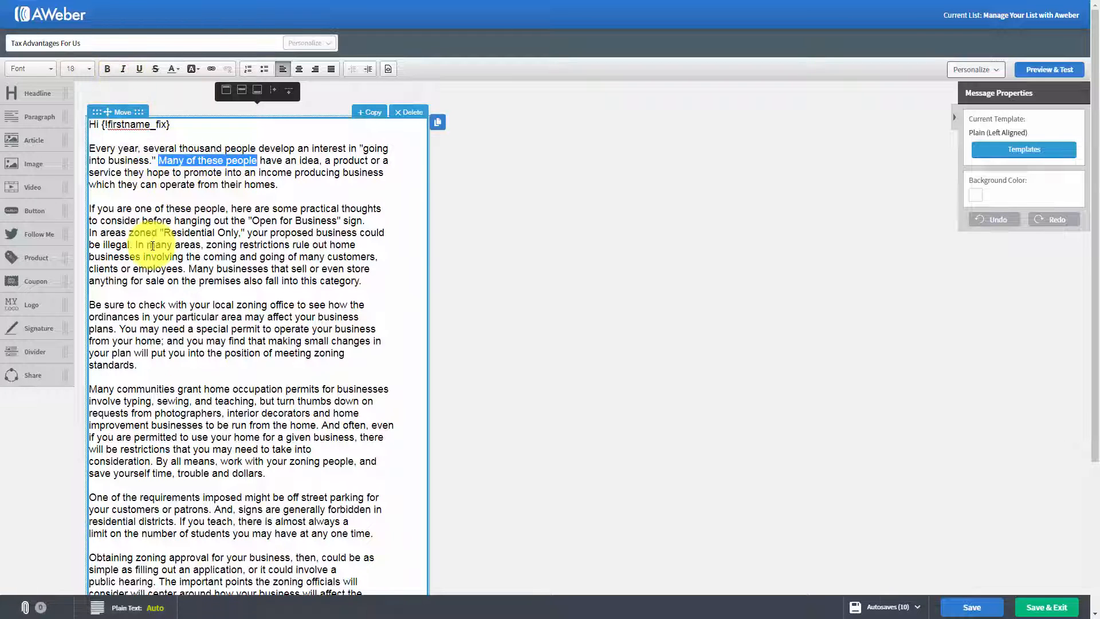
click(138, 69)
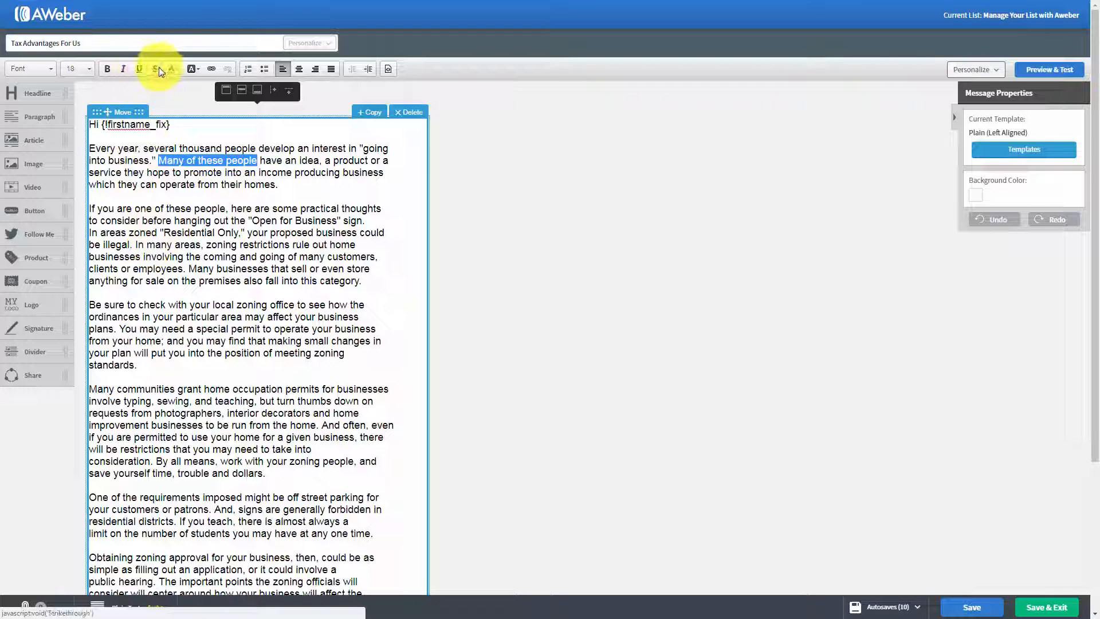
click(156, 68)
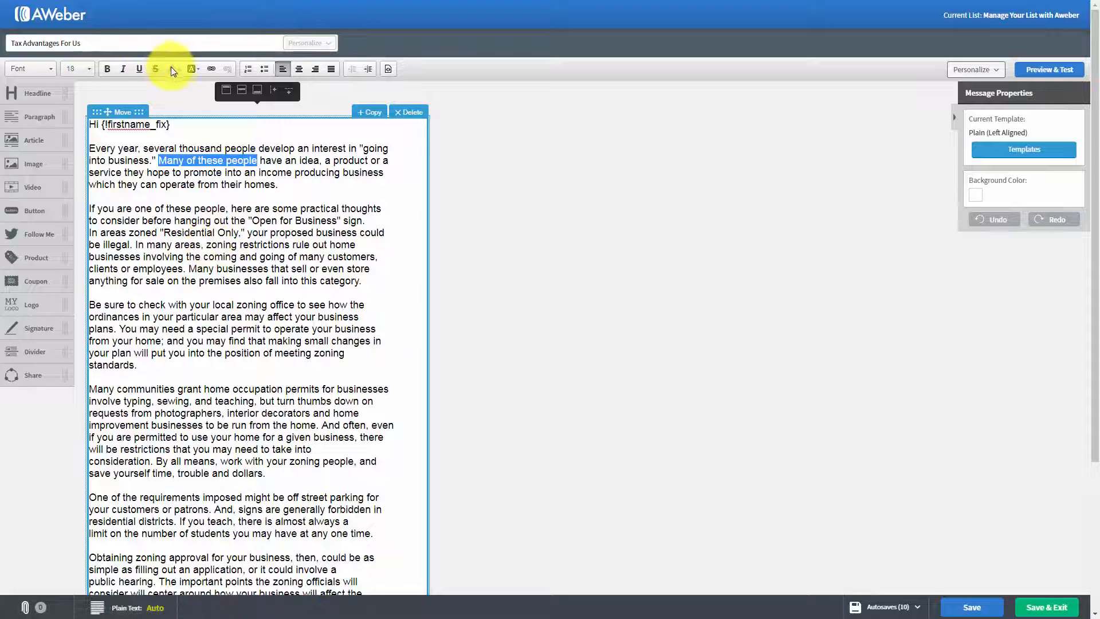
Step: Set the text color of the phrase "Many of these people" in the first paragraph to red #B93936
click(176, 69)
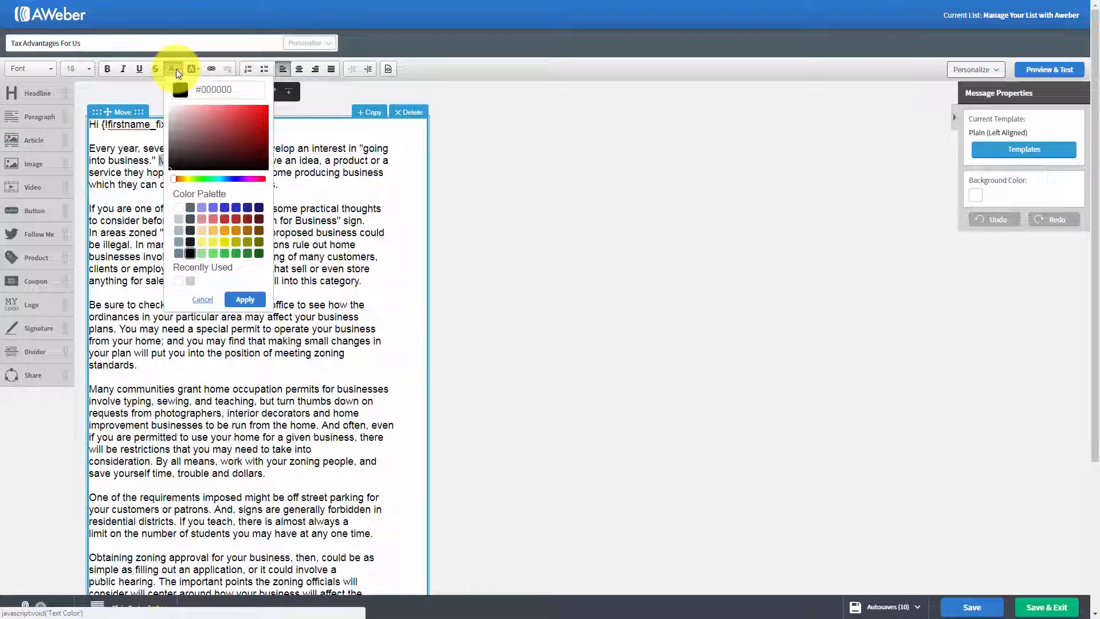
click(228, 222)
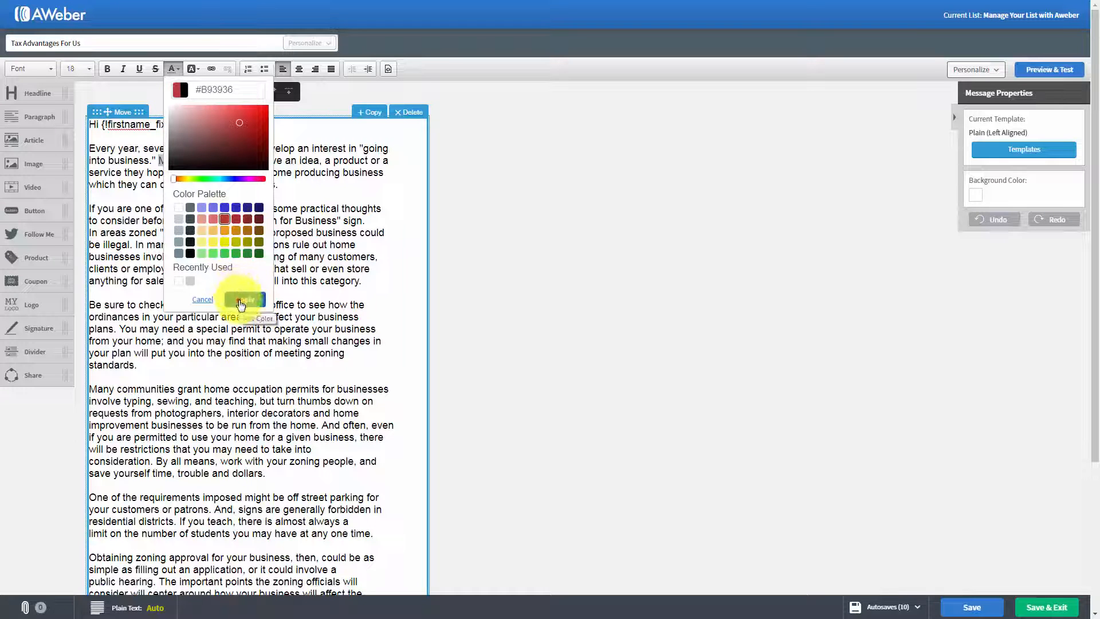
click(239, 299)
click(258, 232)
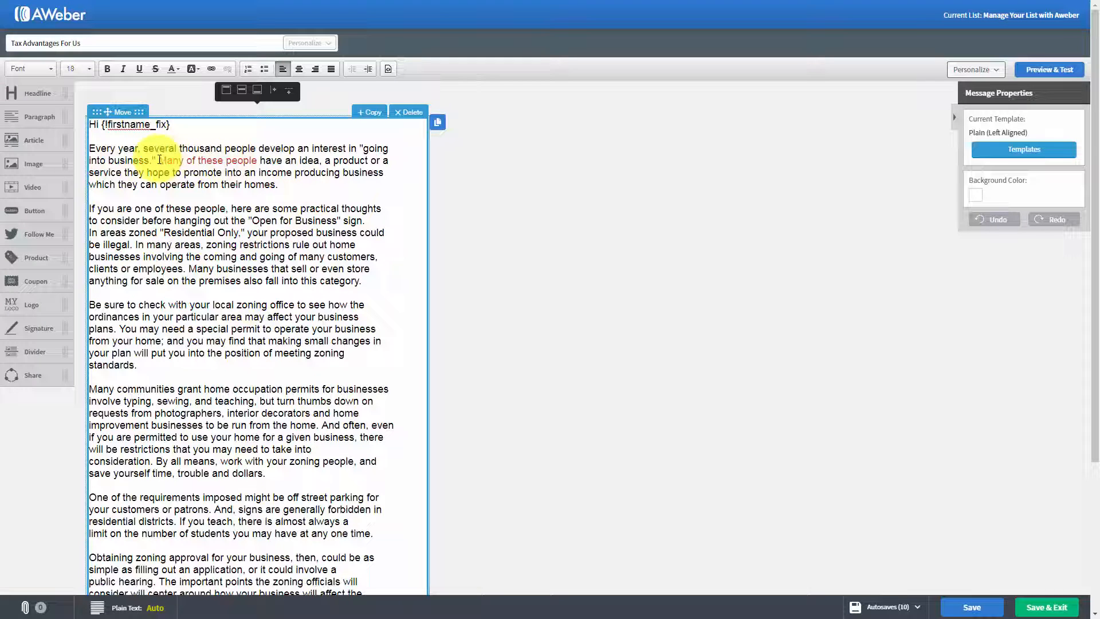
Step: Change the text color of the phrase "Many of these people" back to black from the color palette
drag(159, 160, 259, 162)
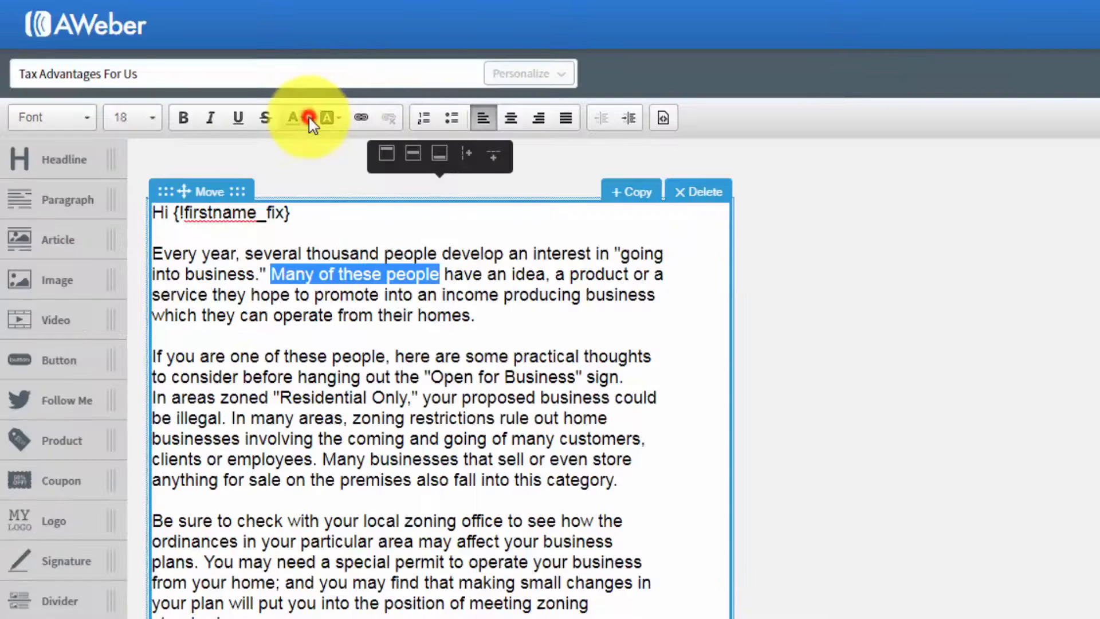
click(172, 69)
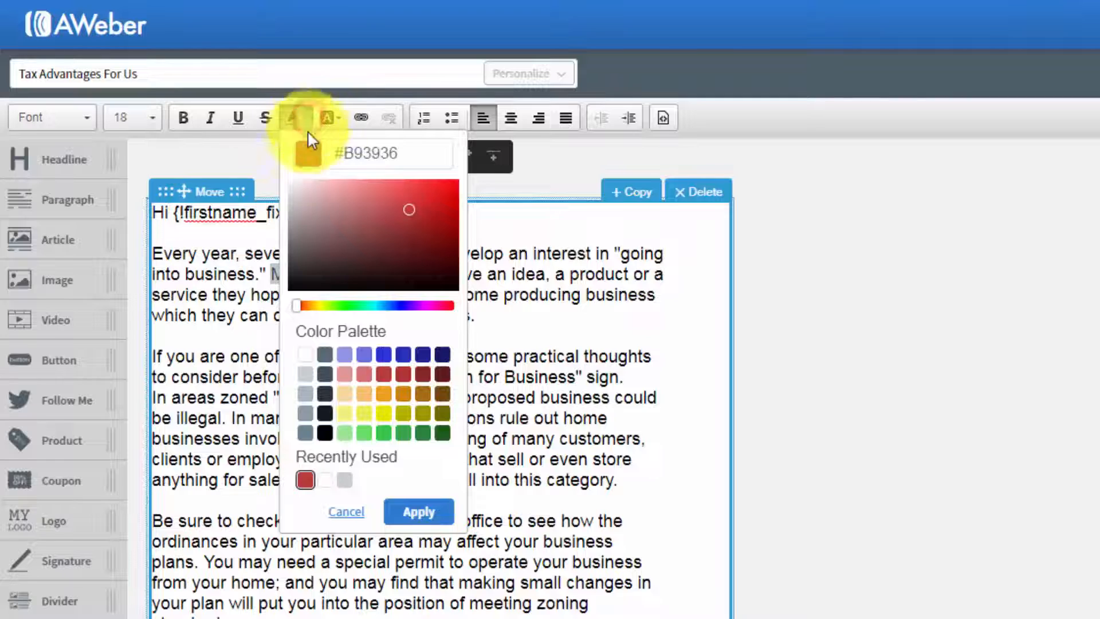
click(325, 434)
click(420, 511)
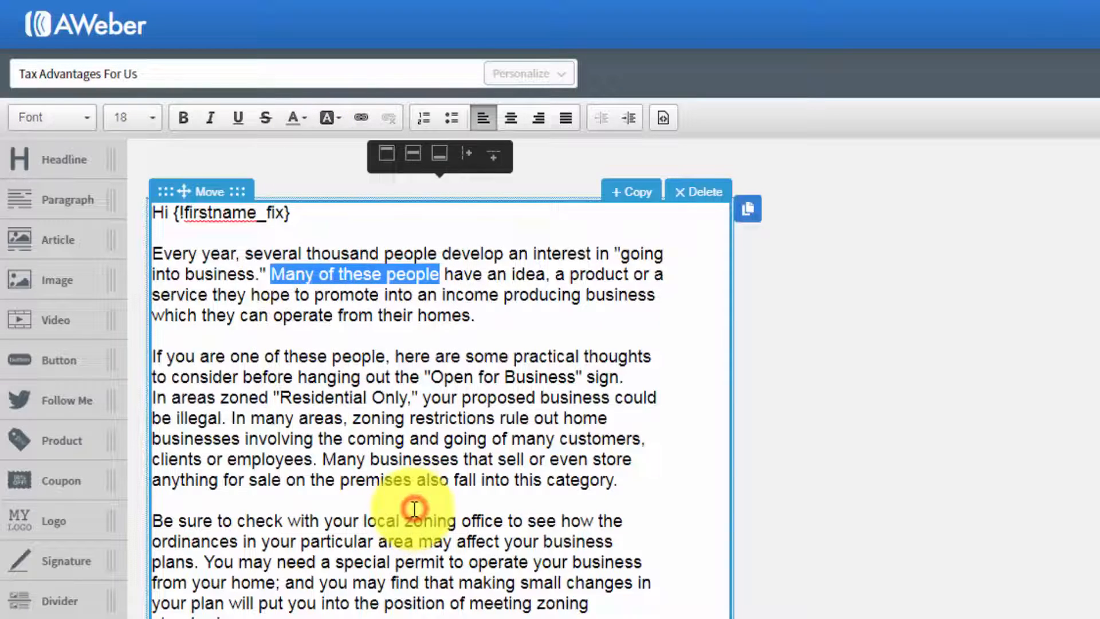
click(410, 396)
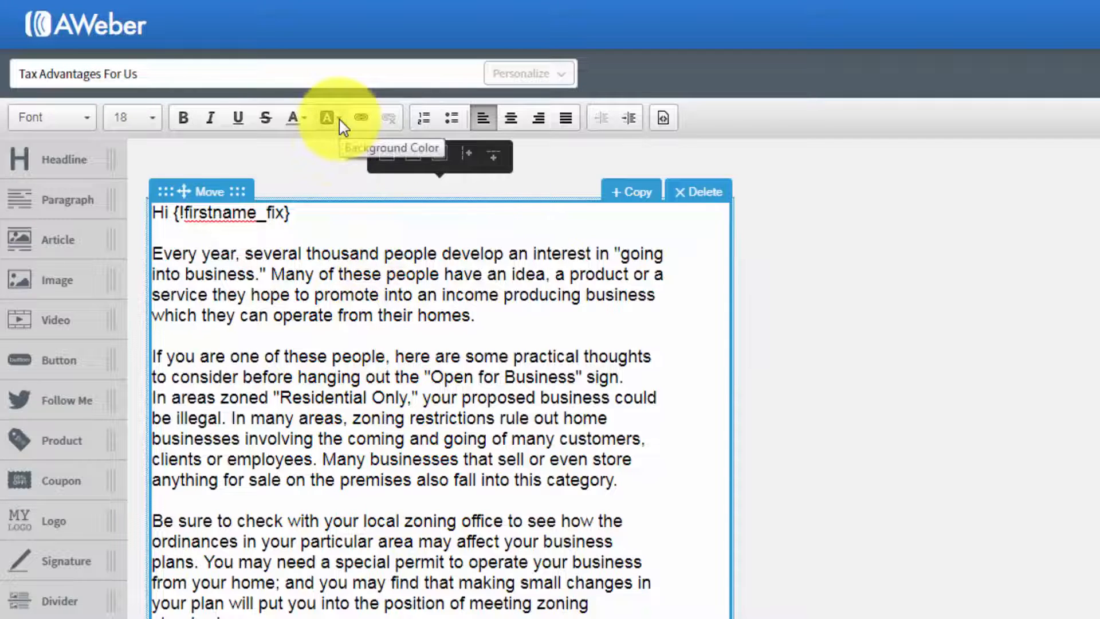
Step: Highlight the words "thousand people develop" in the first paragraph with the light yellow background color #F0F17F
drag(307, 252, 502, 250)
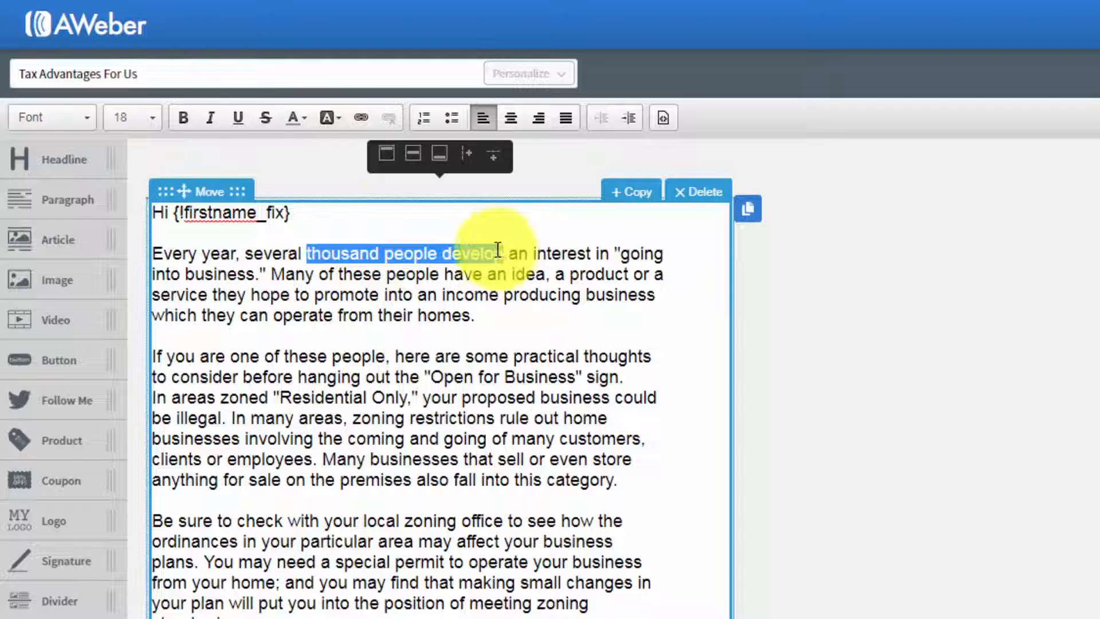
click(341, 120)
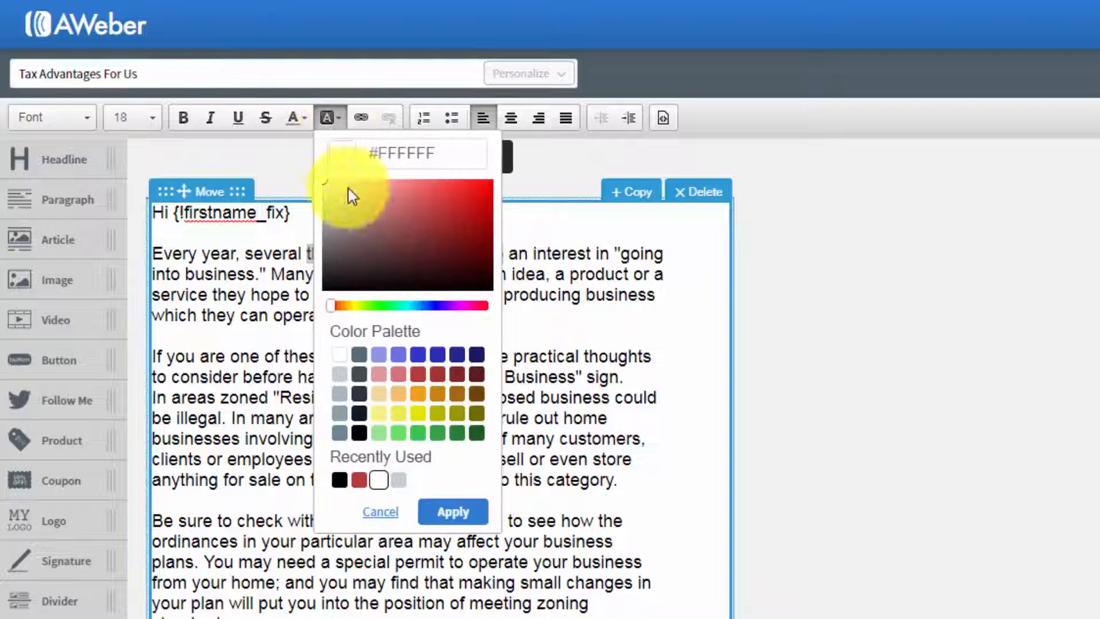
click(379, 415)
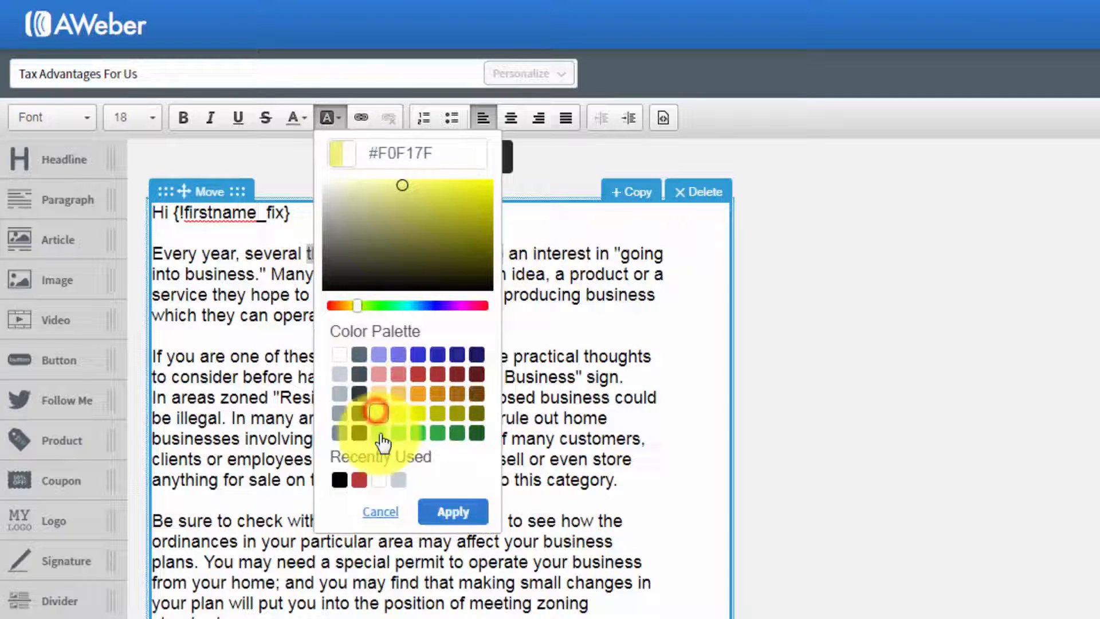
click(451, 512)
click(464, 397)
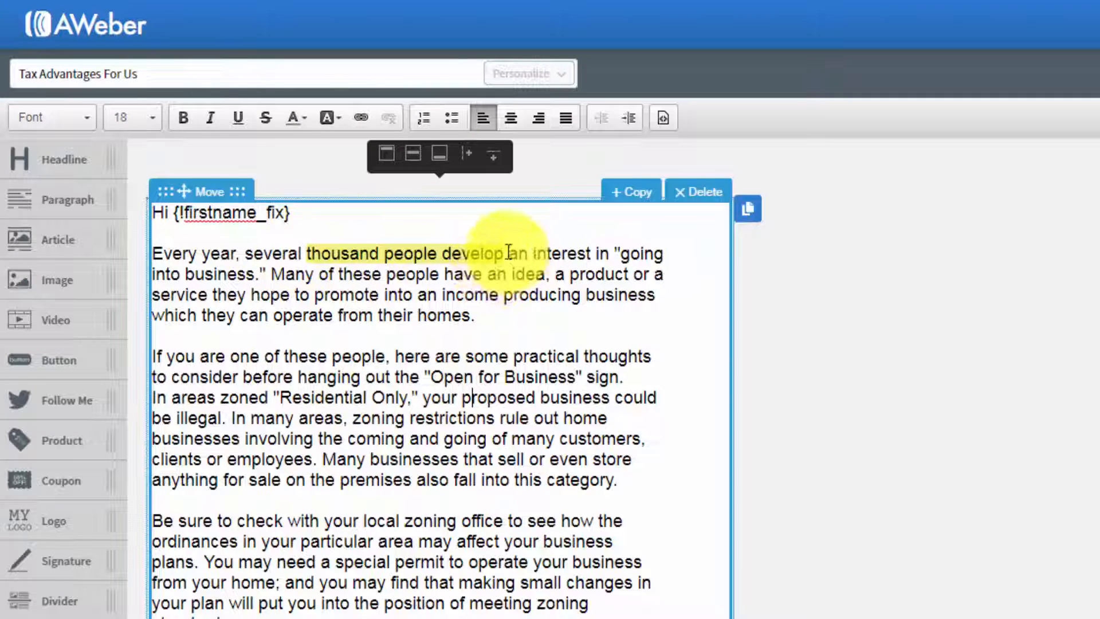
Step: Set the background color of the words "thousand people develop" back to white #FFFFFF
drag(506, 252, 307, 253)
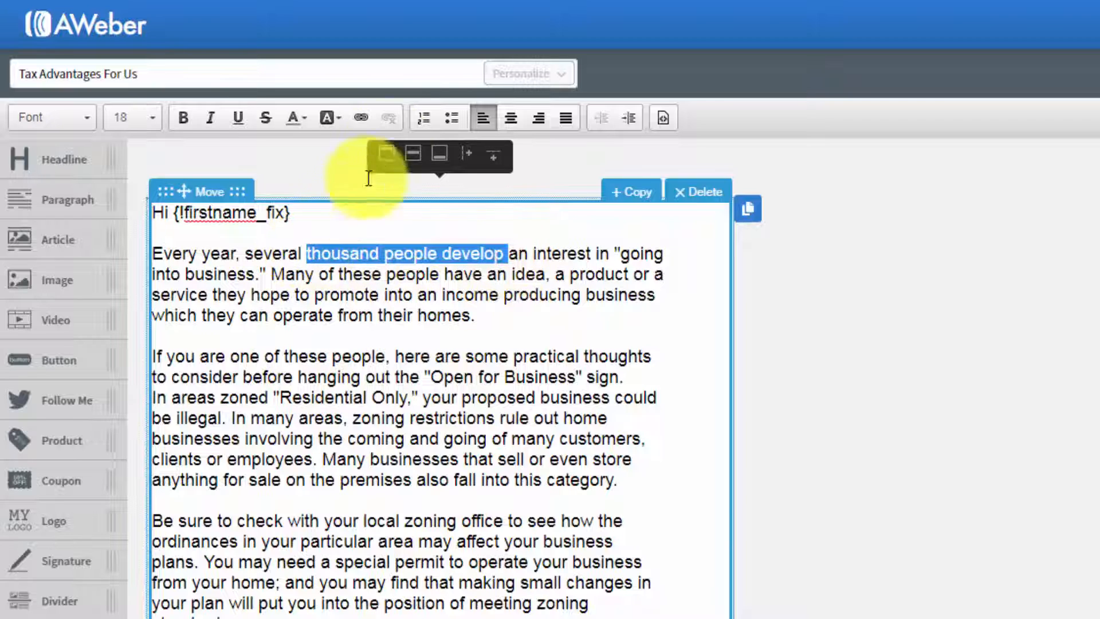
click(329, 117)
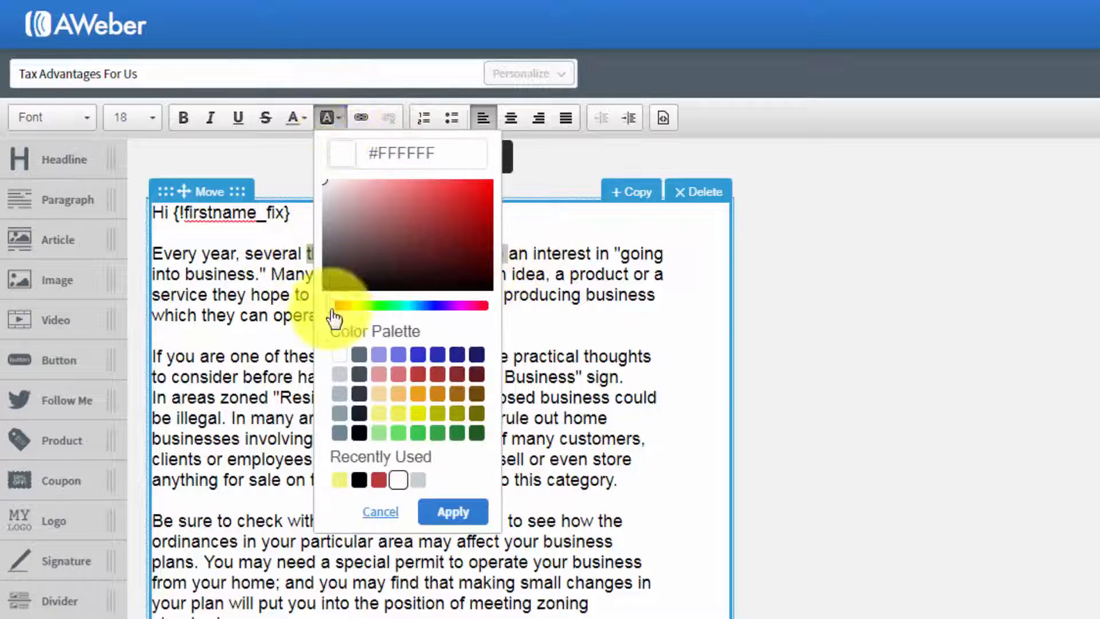
click(450, 510)
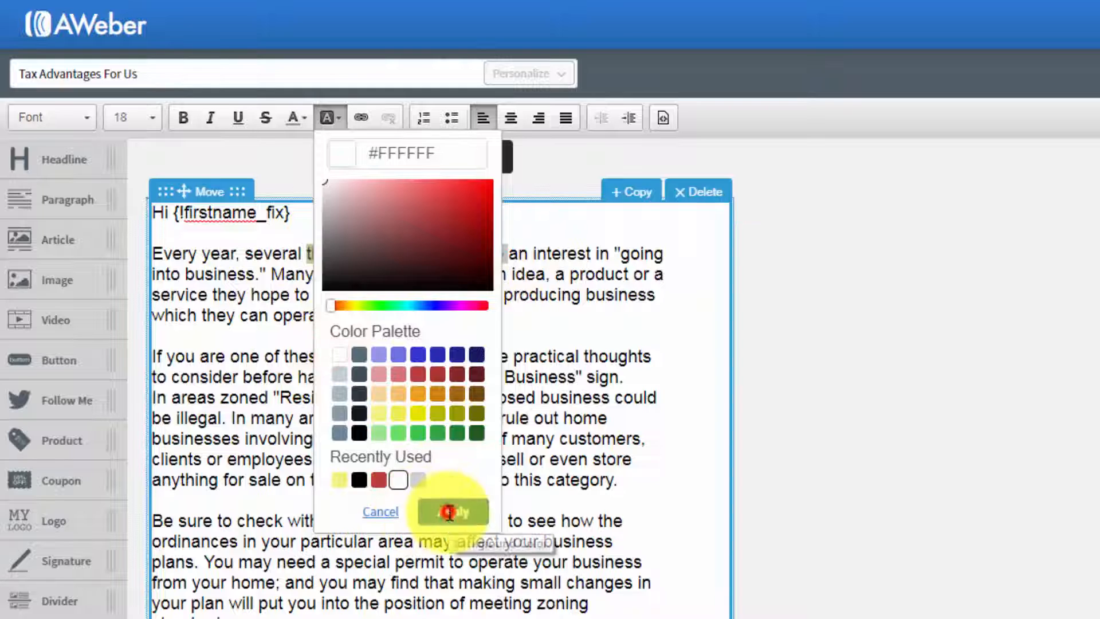
click(462, 425)
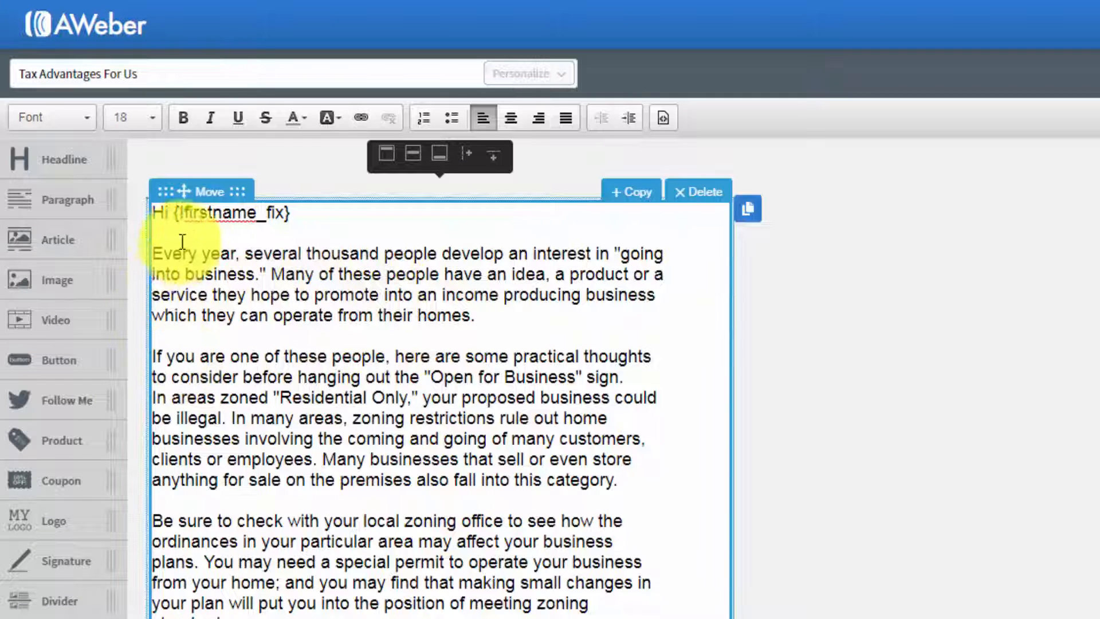
Step: Try a numbered list on the whole first paragraph below the greeting, and remove the numbering
drag(154, 254, 422, 308)
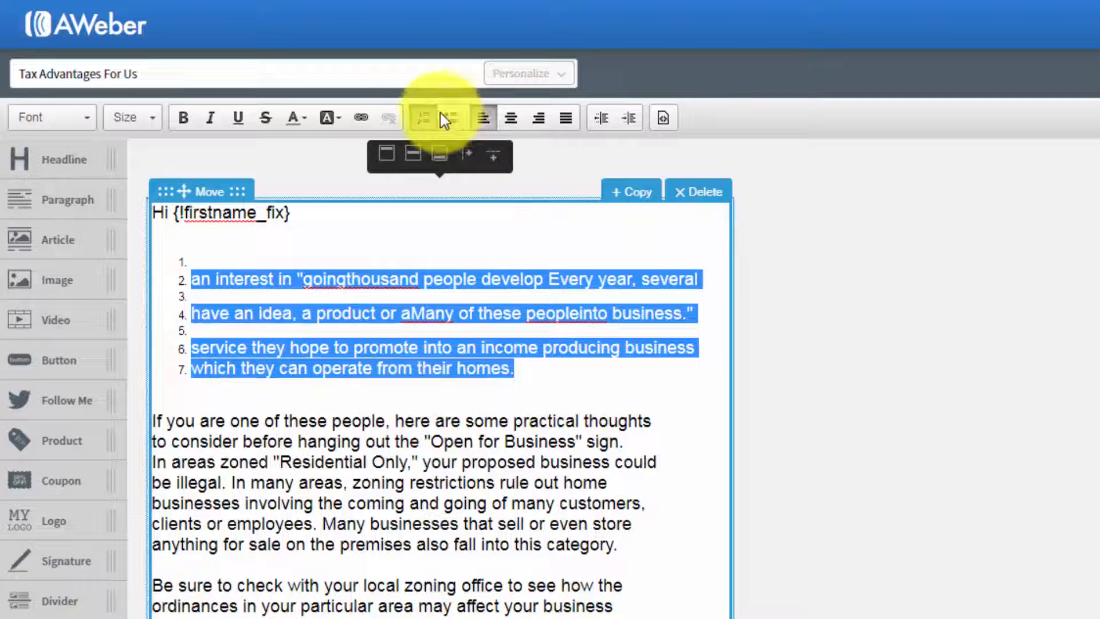
click(422, 117)
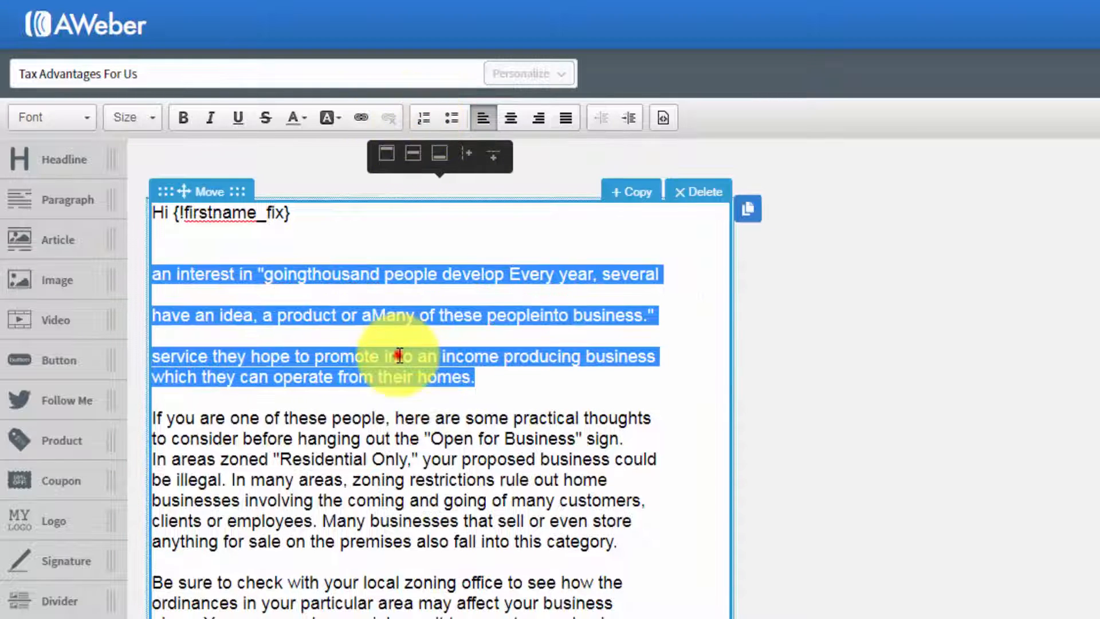
click(263, 273)
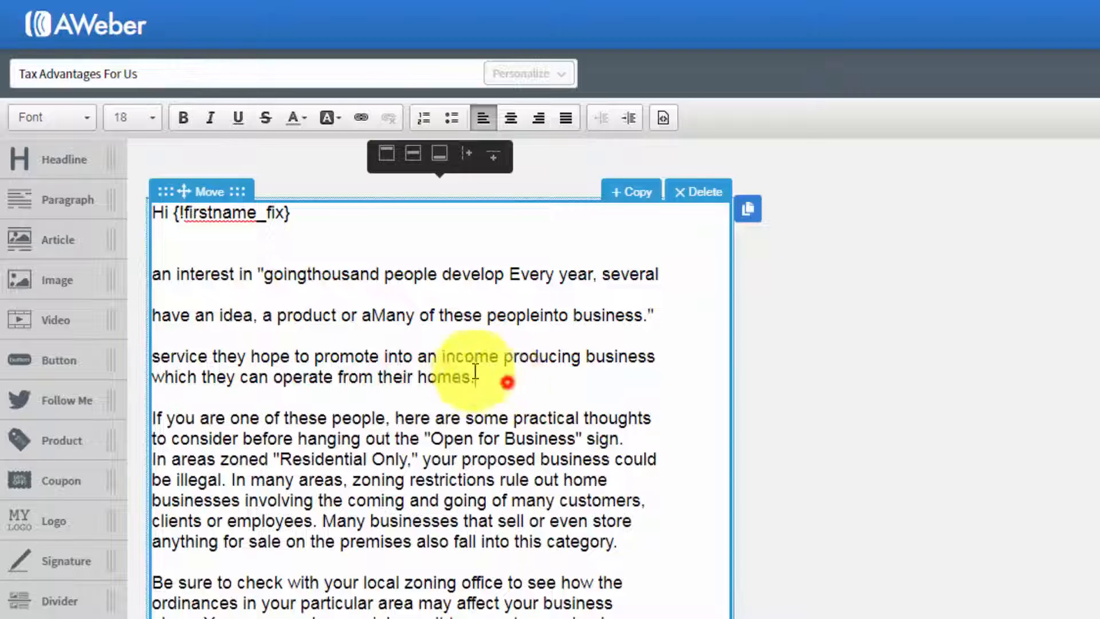
Step: Delete the first paragraph and its leftover blank lines, so the greeting leads into "If you are one of these people"
drag(473, 378, 154, 262)
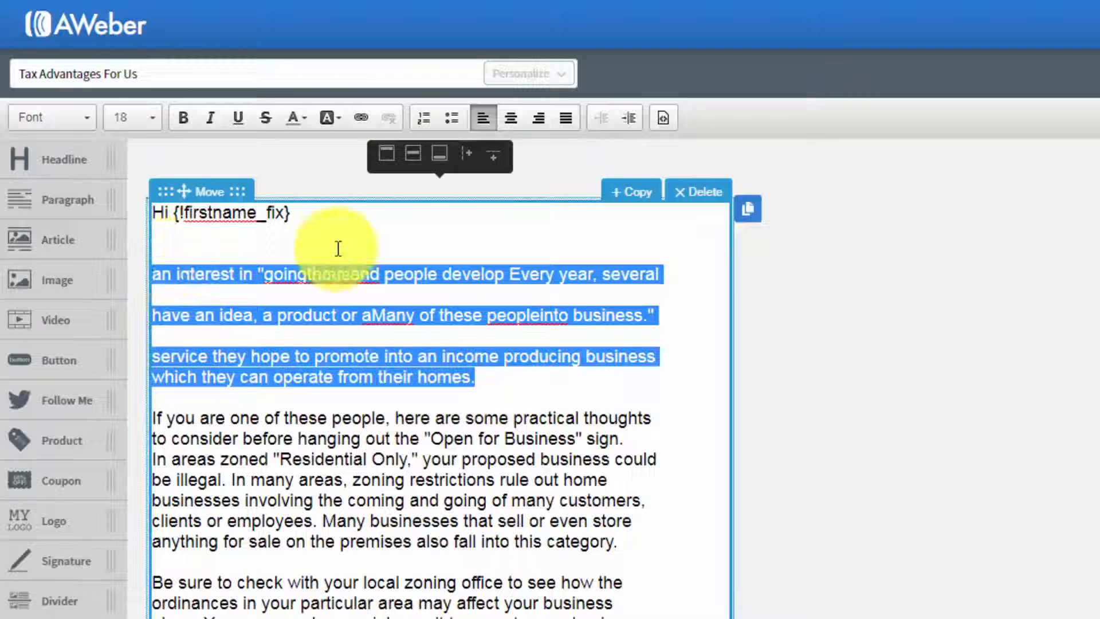
key(Delete)
key(Delete)
key(Delete)
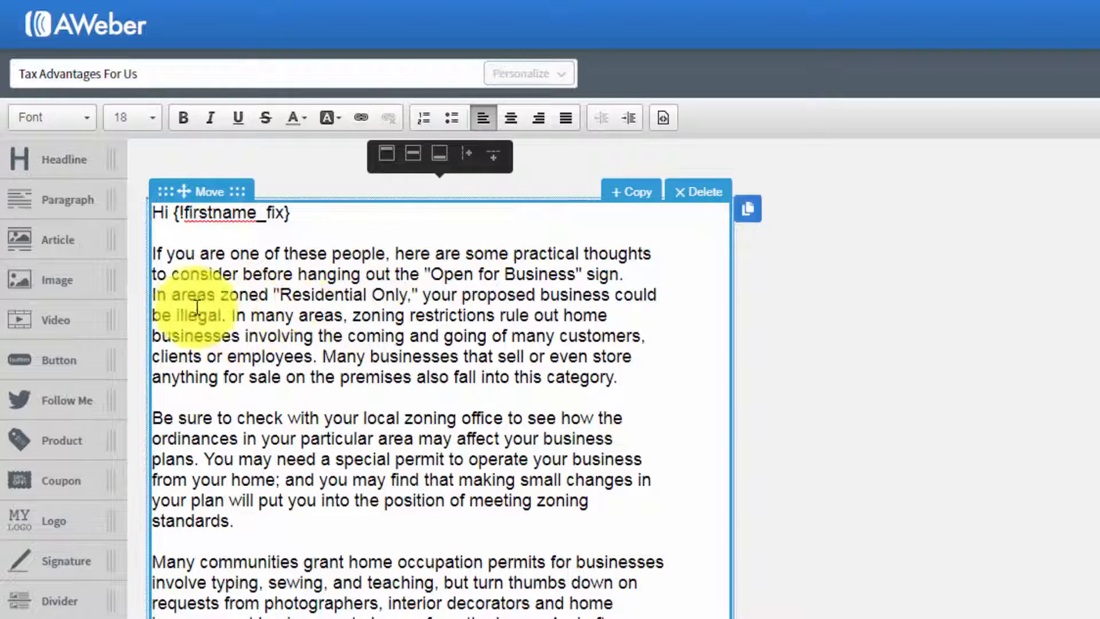
click(399, 354)
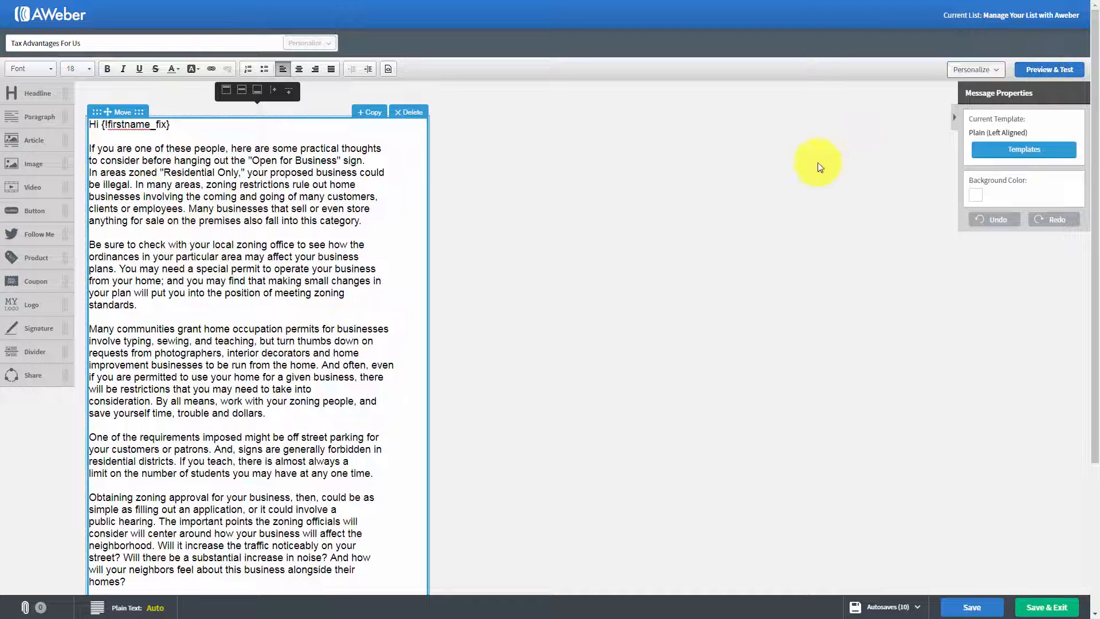
Step: Try a headline block reading "Tax Advantages" and an image block in turn above the greeting, deleting each one
click(263, 218)
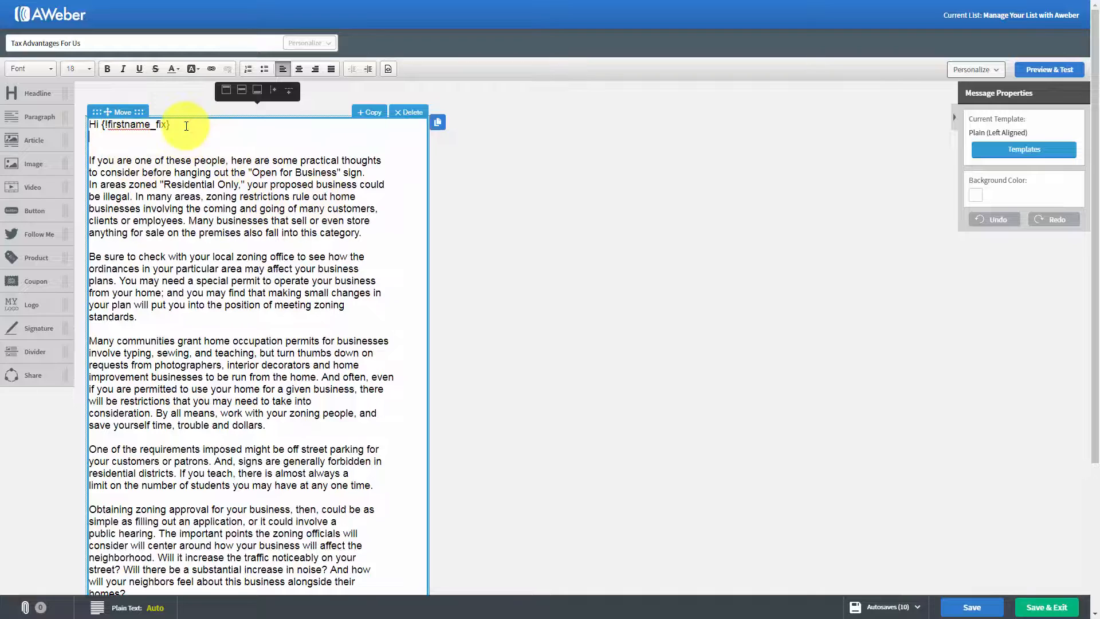
key(Return)
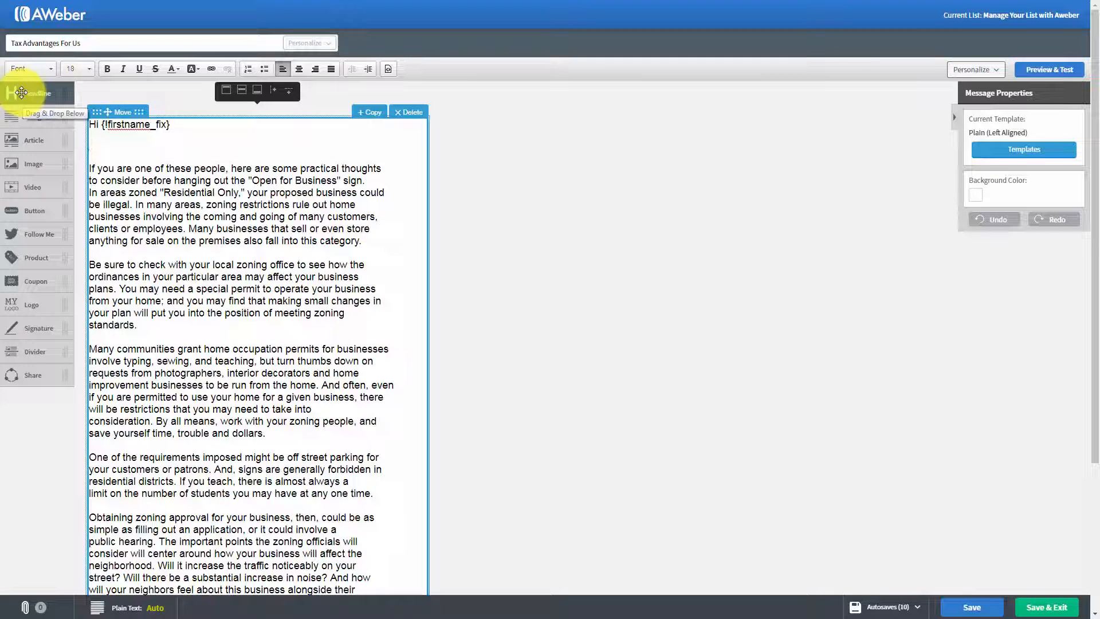
drag(21, 92, 122, 167)
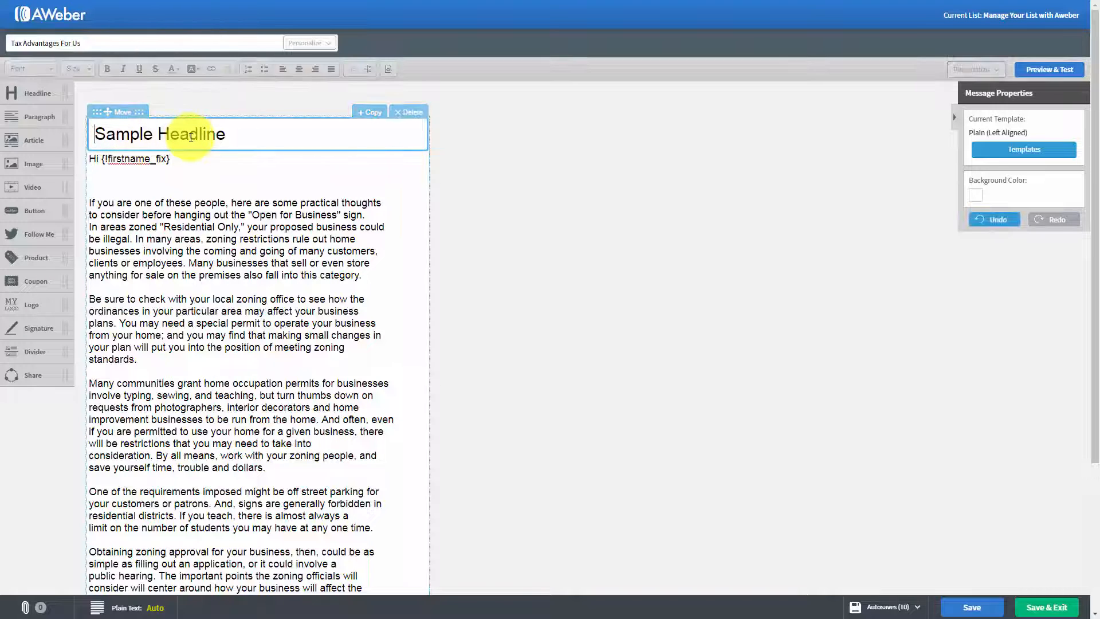
text(Tax Advantages)
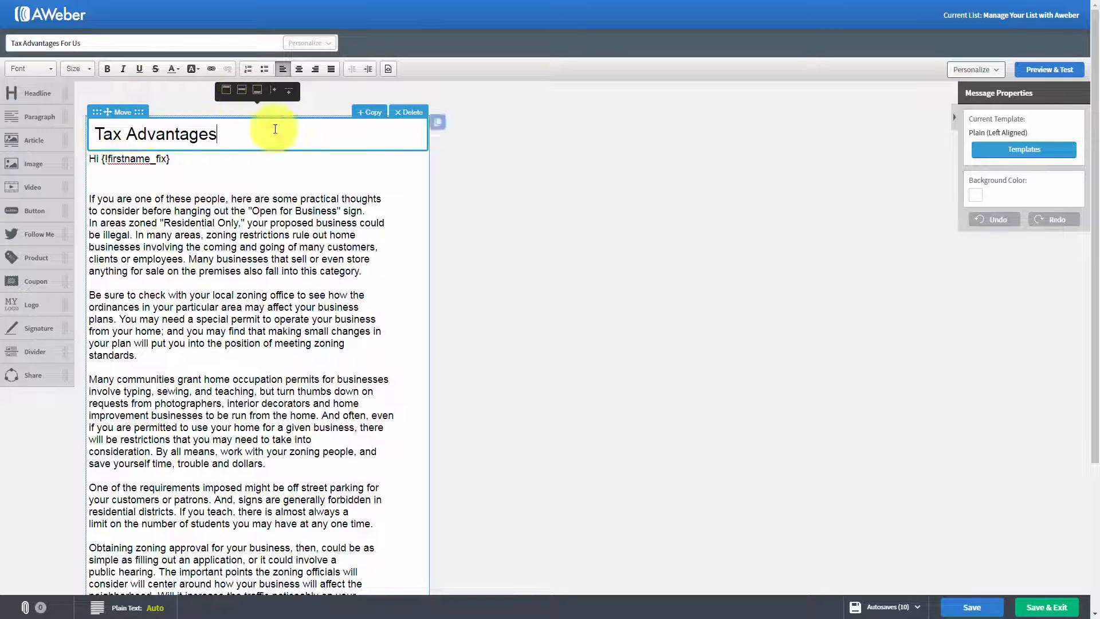
click(410, 112)
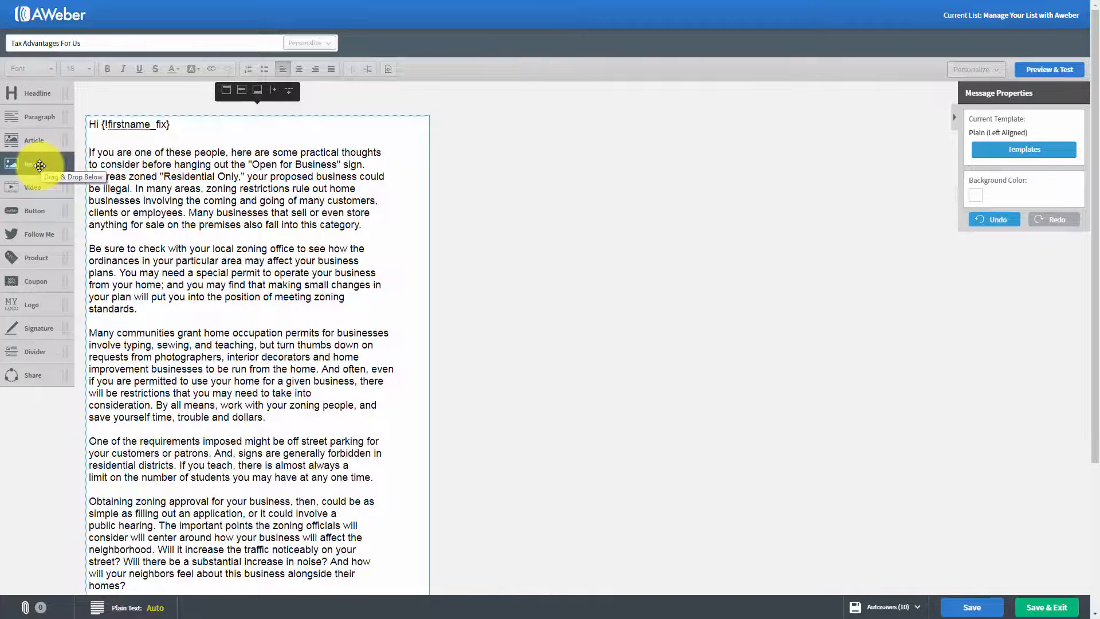
drag(39, 165, 161, 151)
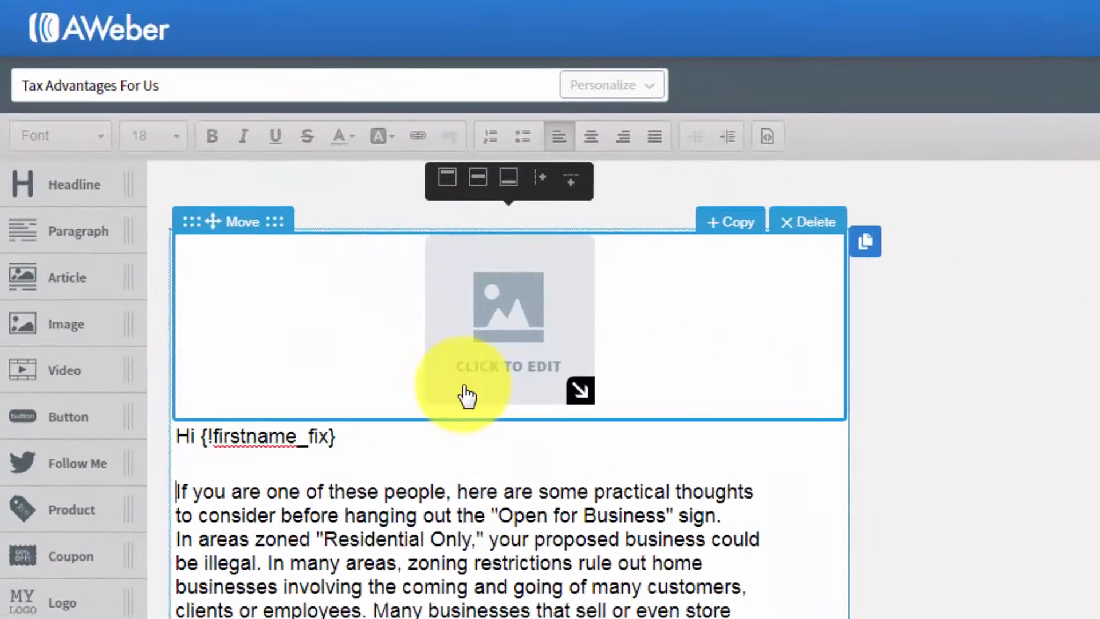
click(797, 229)
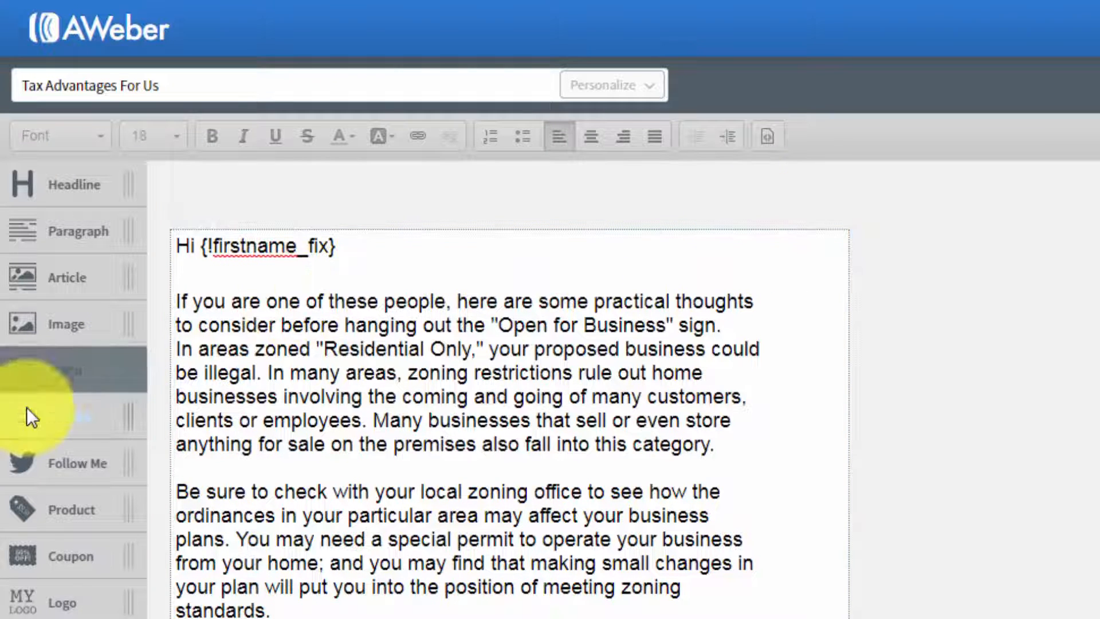
Step: Try a video block above the greeting with a YouTube URL and the title "Adobe Captivate 9", and delete the block
drag(54, 378, 275, 329)
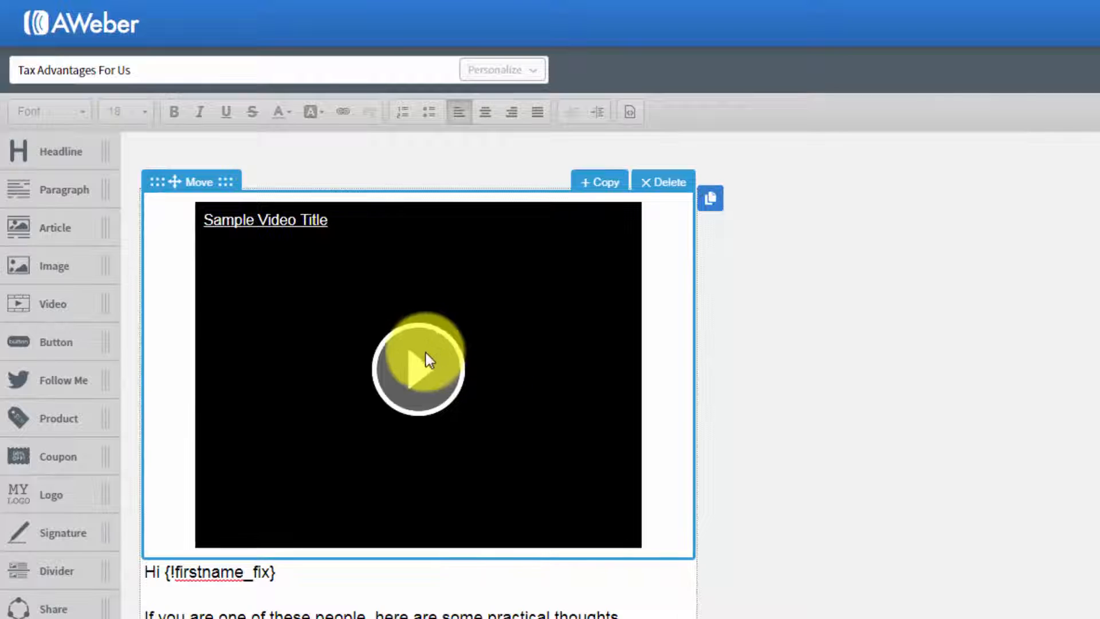
click(400, 311)
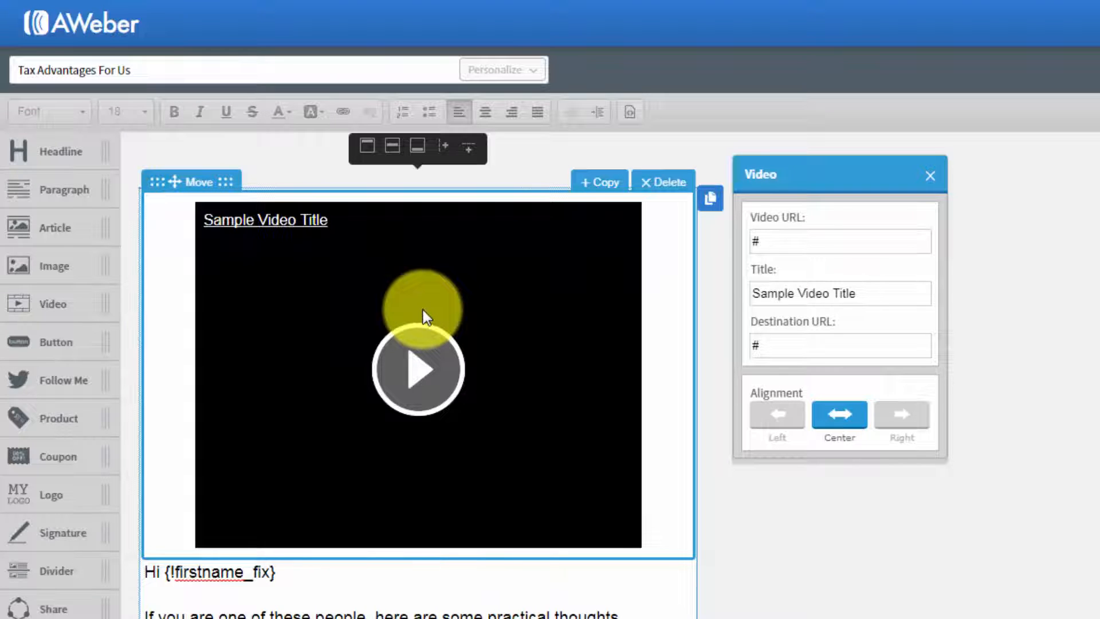
click(903, 267)
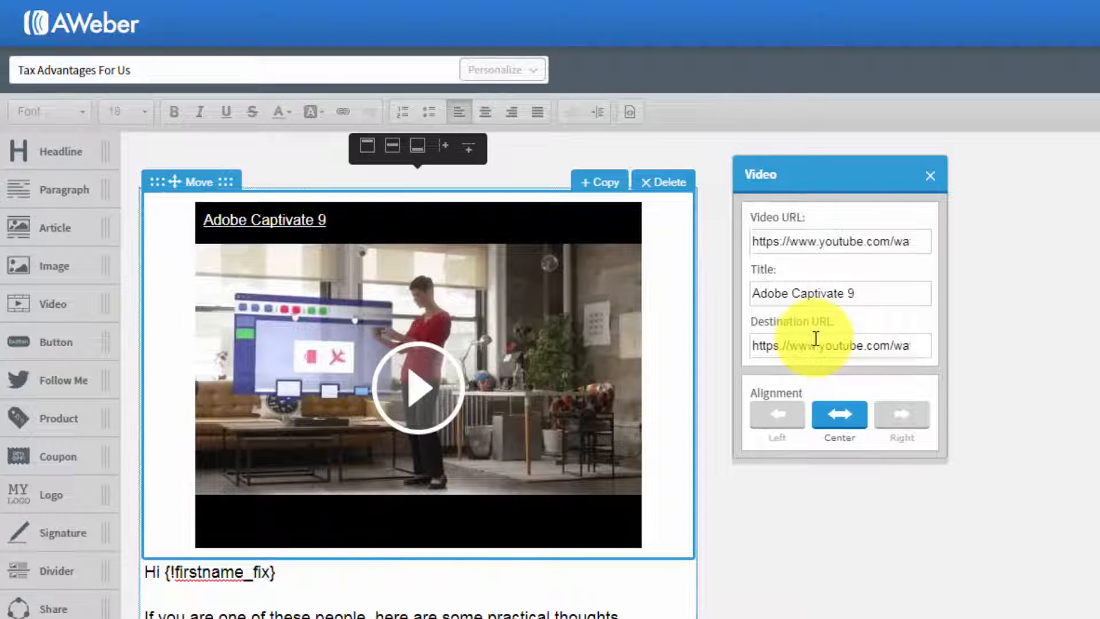
click(654, 185)
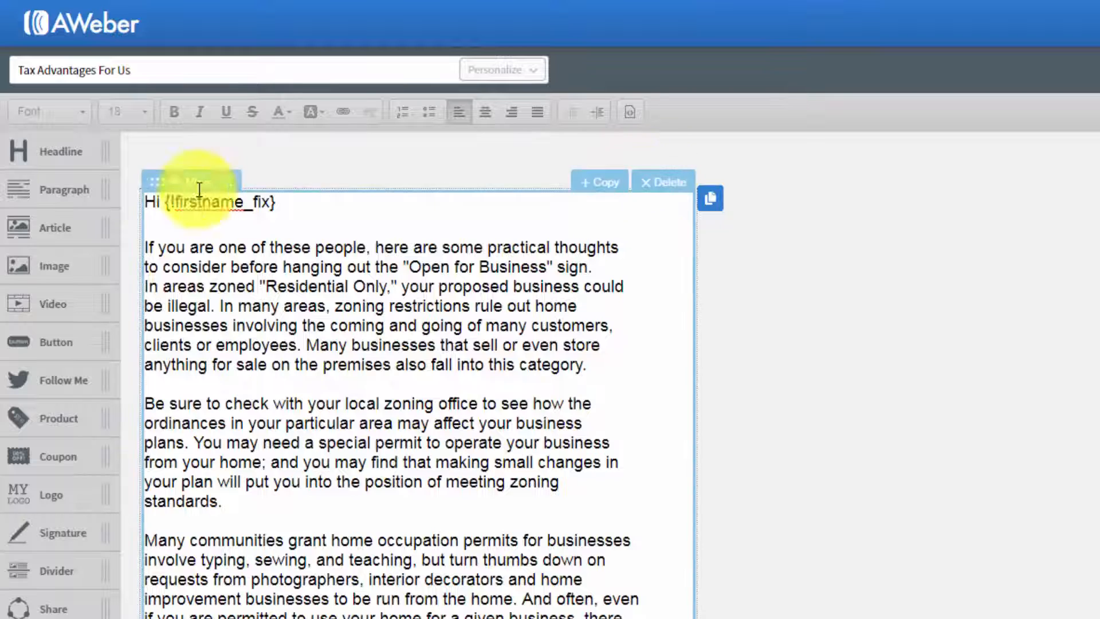
Step: Add a "Click Here!" button block above the greeting, and open and close its settings without editing them
drag(59, 344, 292, 254)
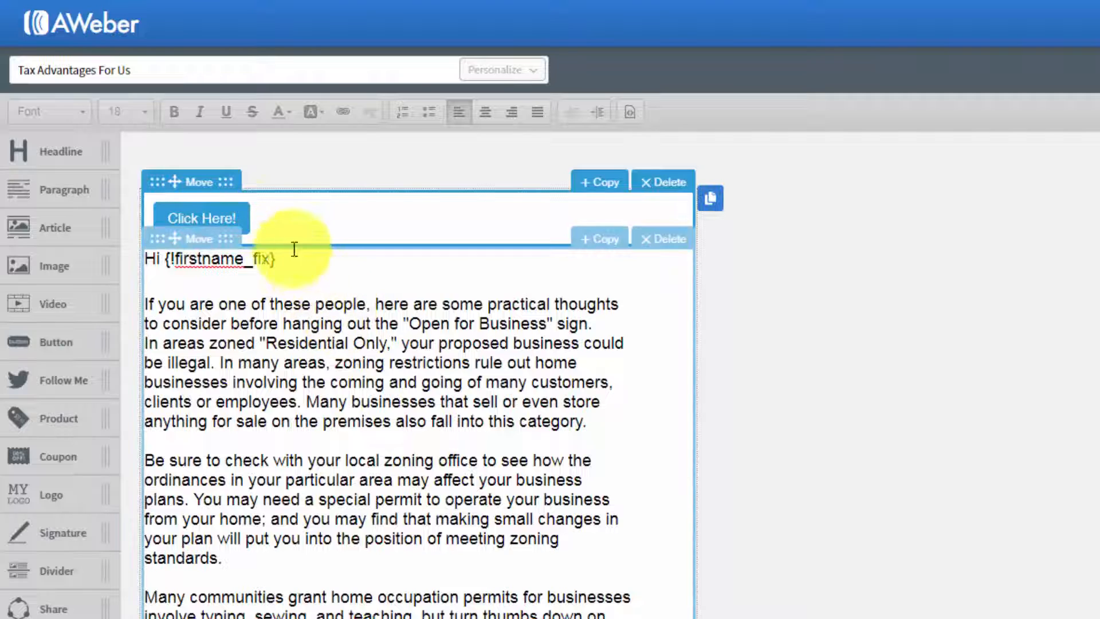
click(218, 218)
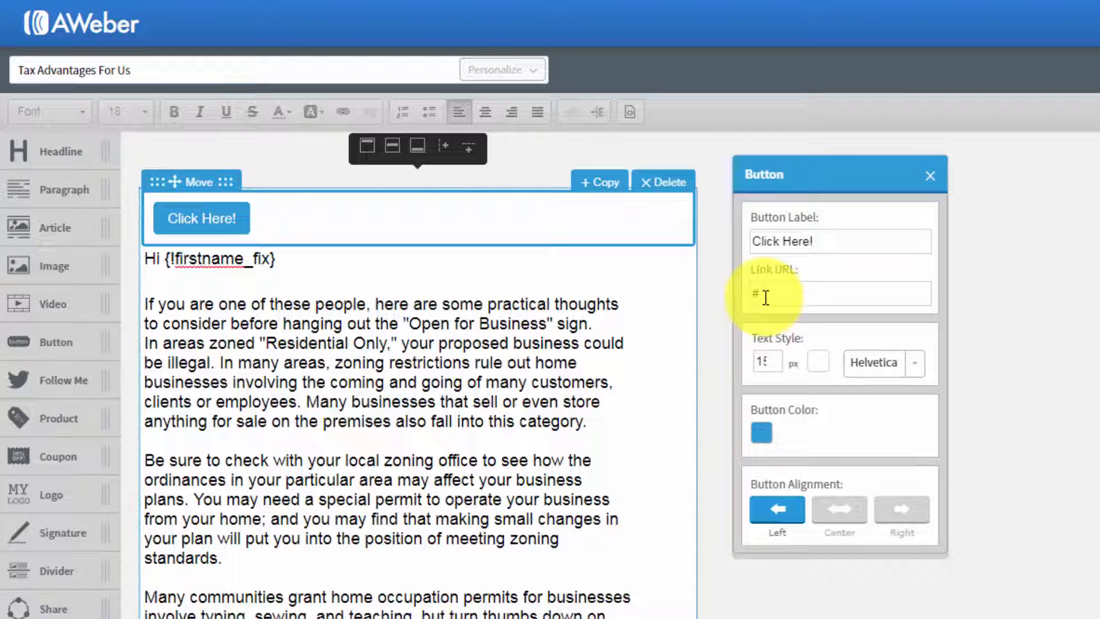
click(930, 175)
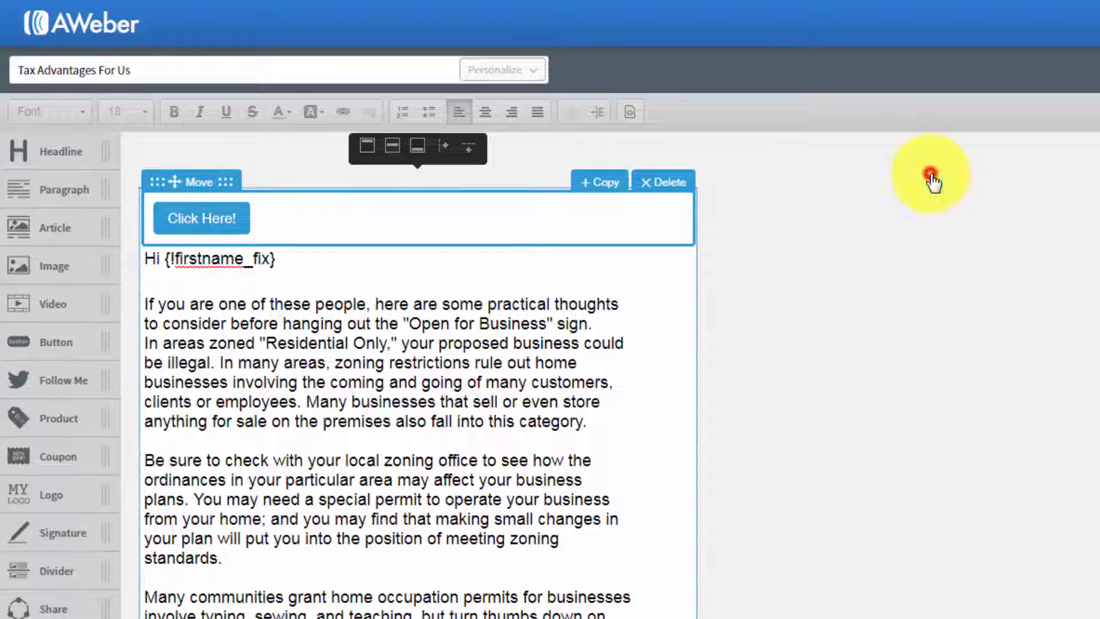
Step: Delete the button block above the greeting, and try a Follow Me block in its place before deleting that too
click(673, 183)
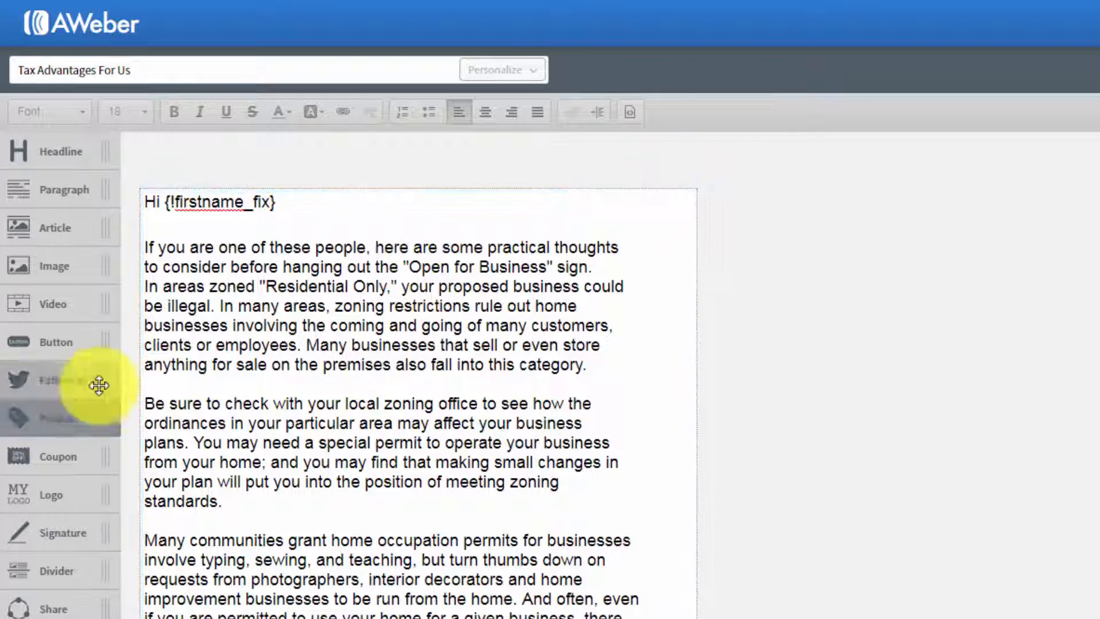
drag(32, 383, 177, 241)
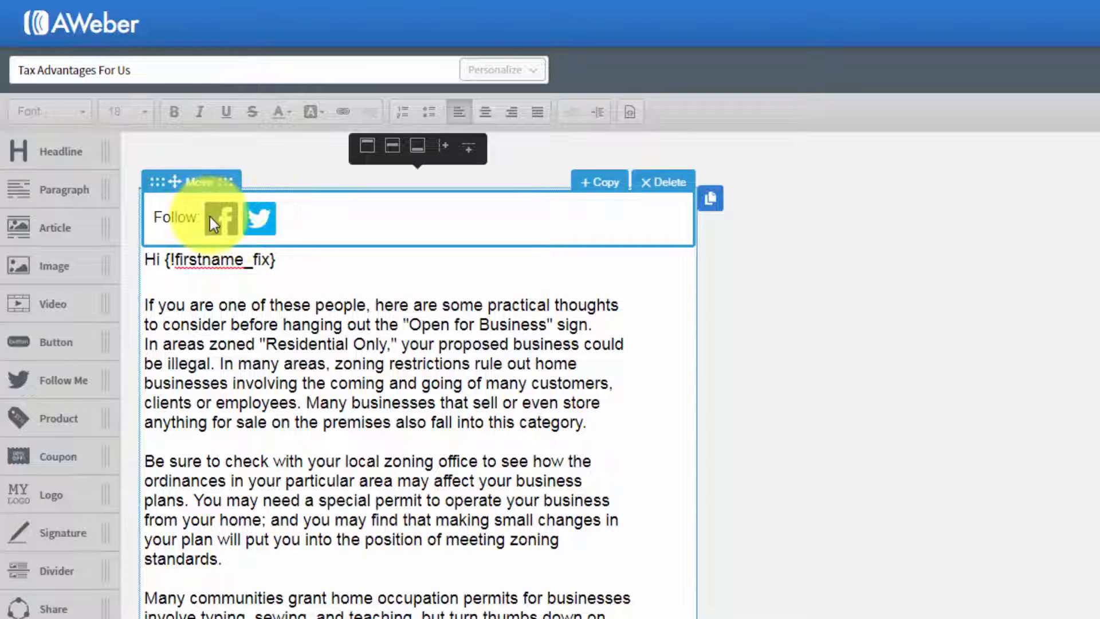
click(658, 192)
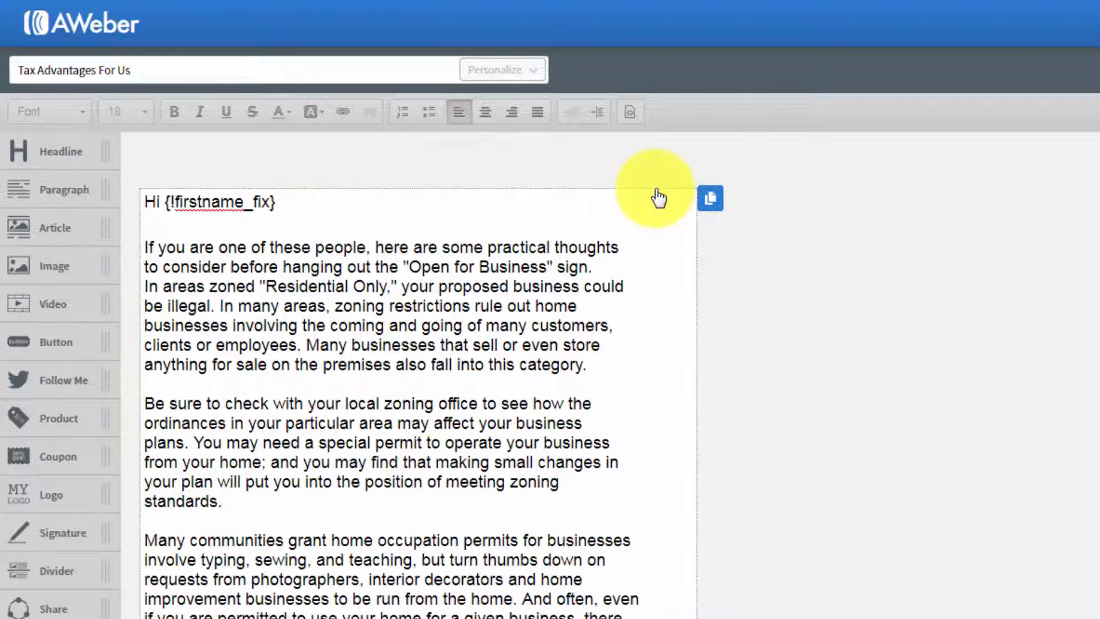
Step: Try a product block above the greeting, open and close its image and product settings without editing them, and delete the block
drag(50, 426, 260, 255)
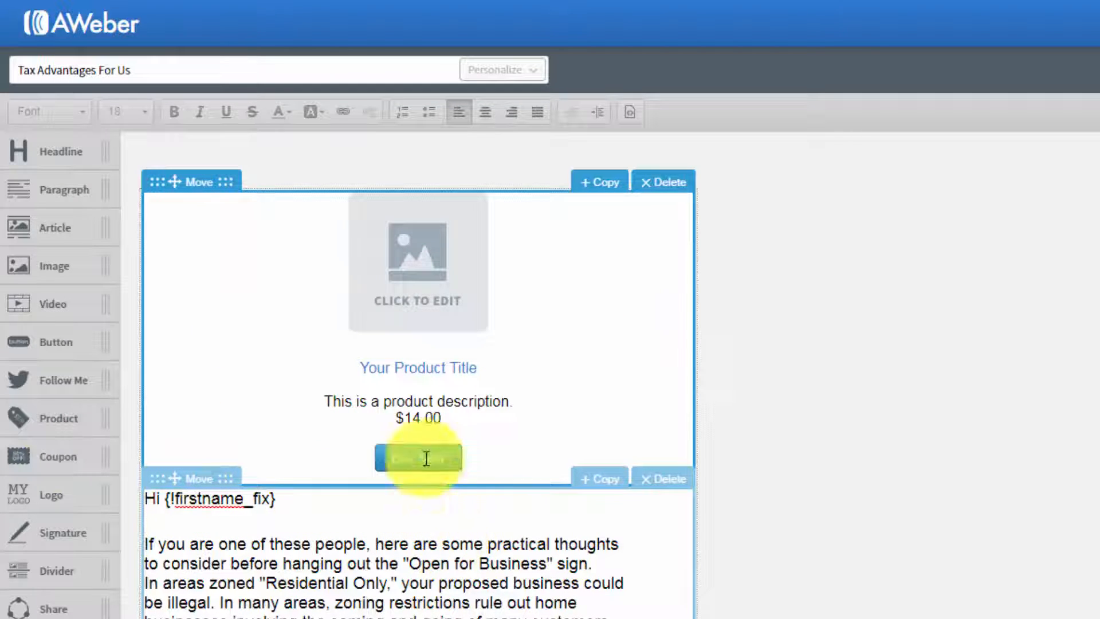
click(417, 295)
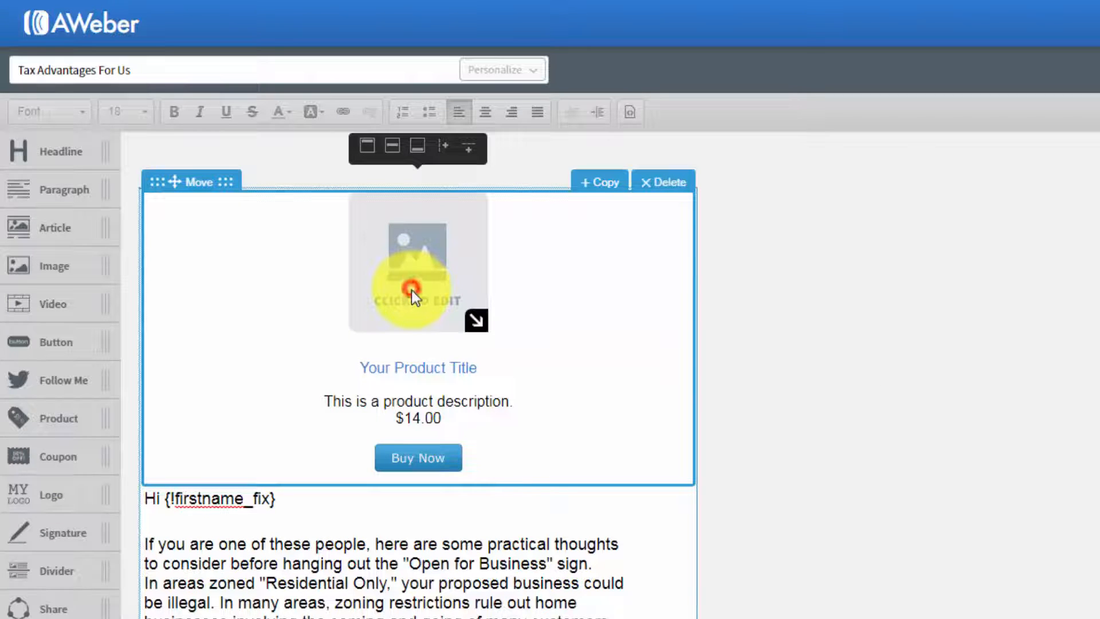
click(411, 290)
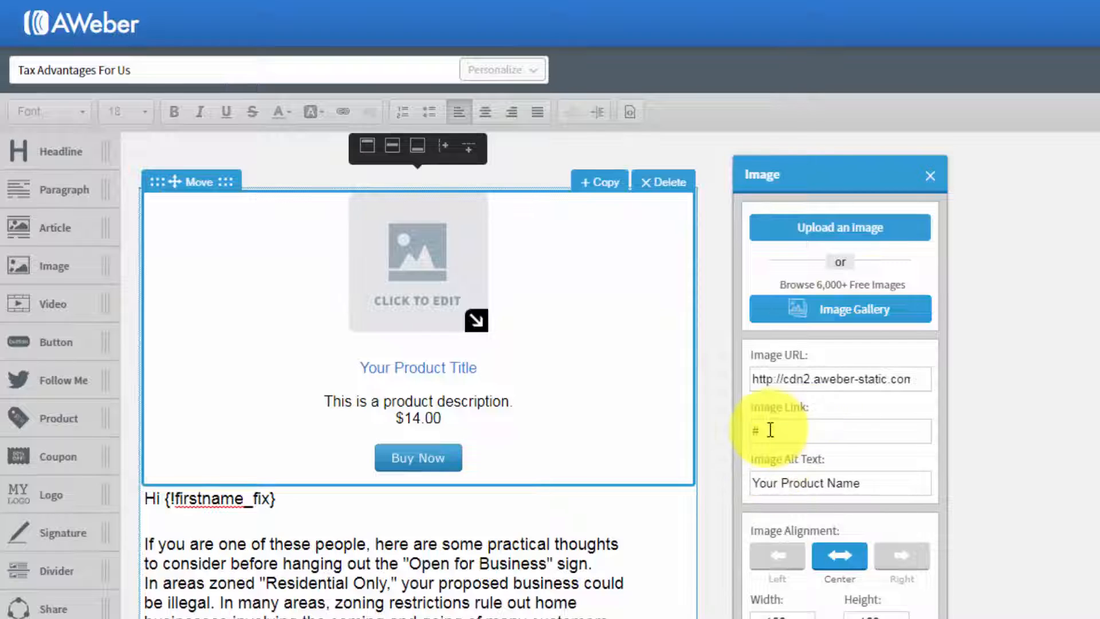
click(929, 176)
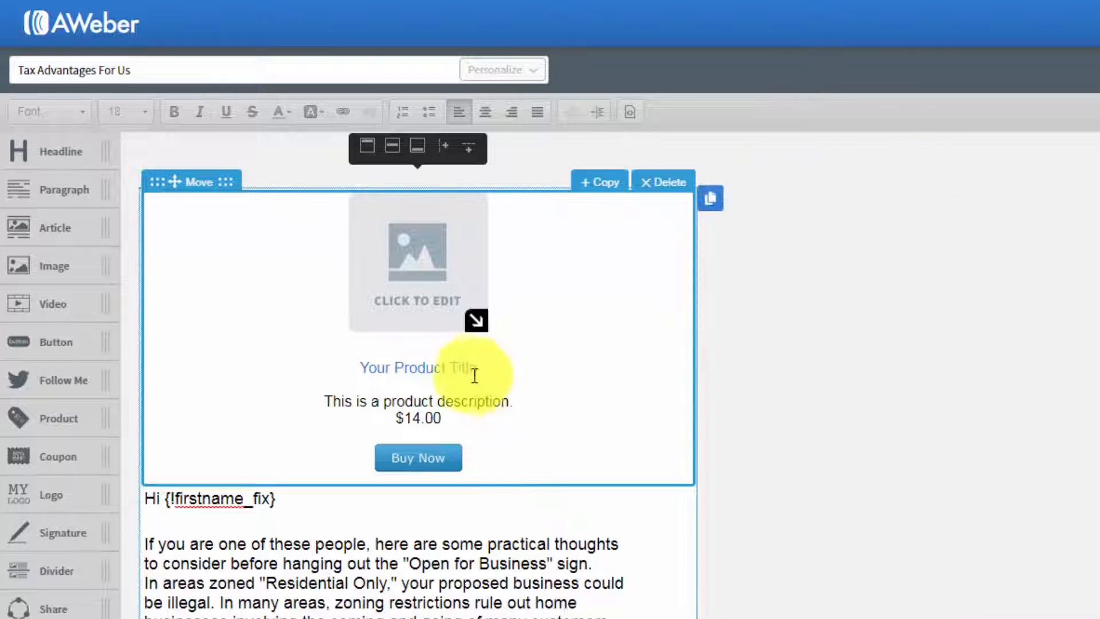
click(458, 369)
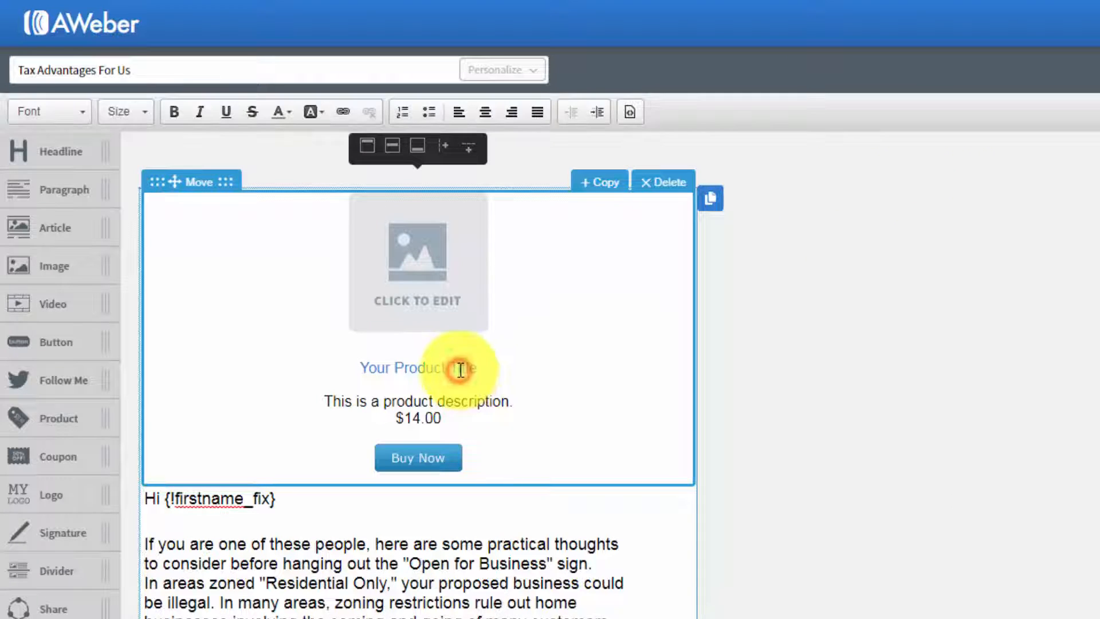
click(428, 454)
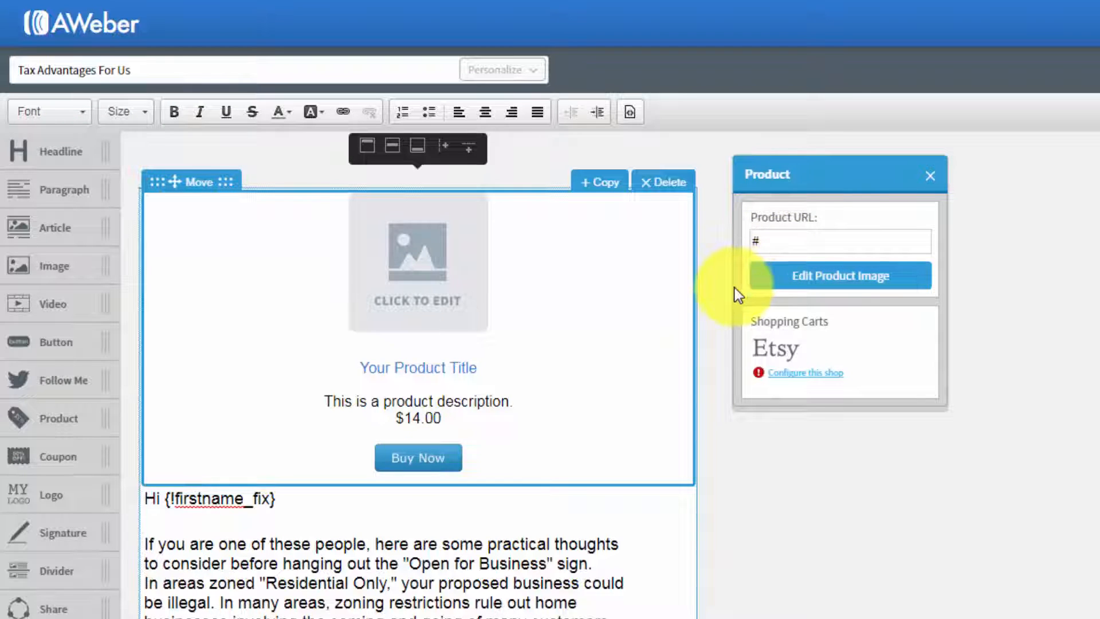
click(929, 175)
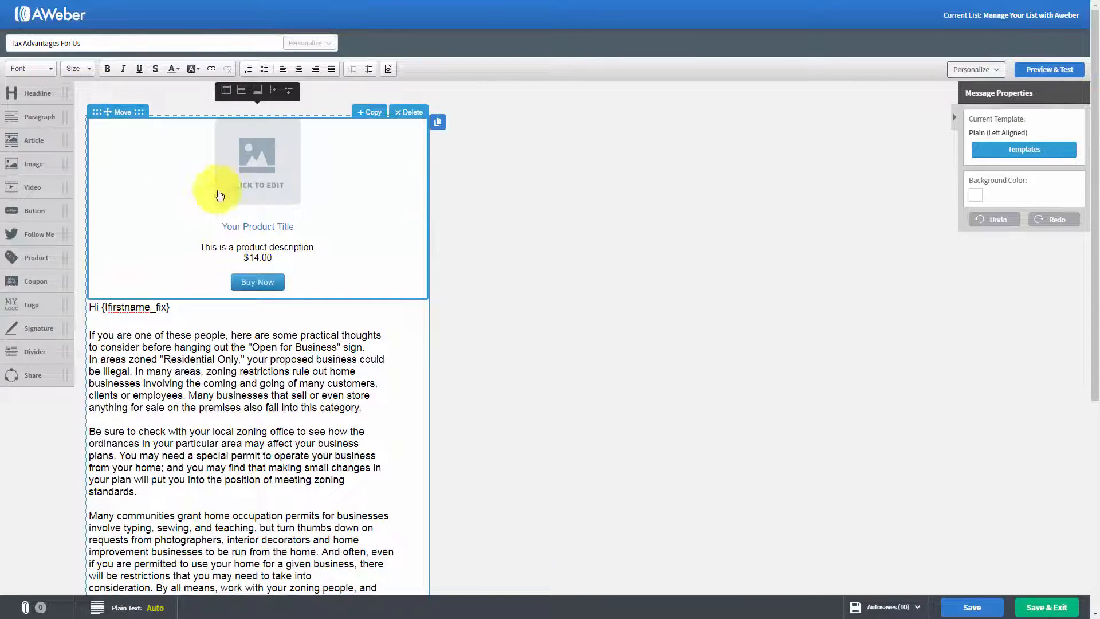
click(409, 113)
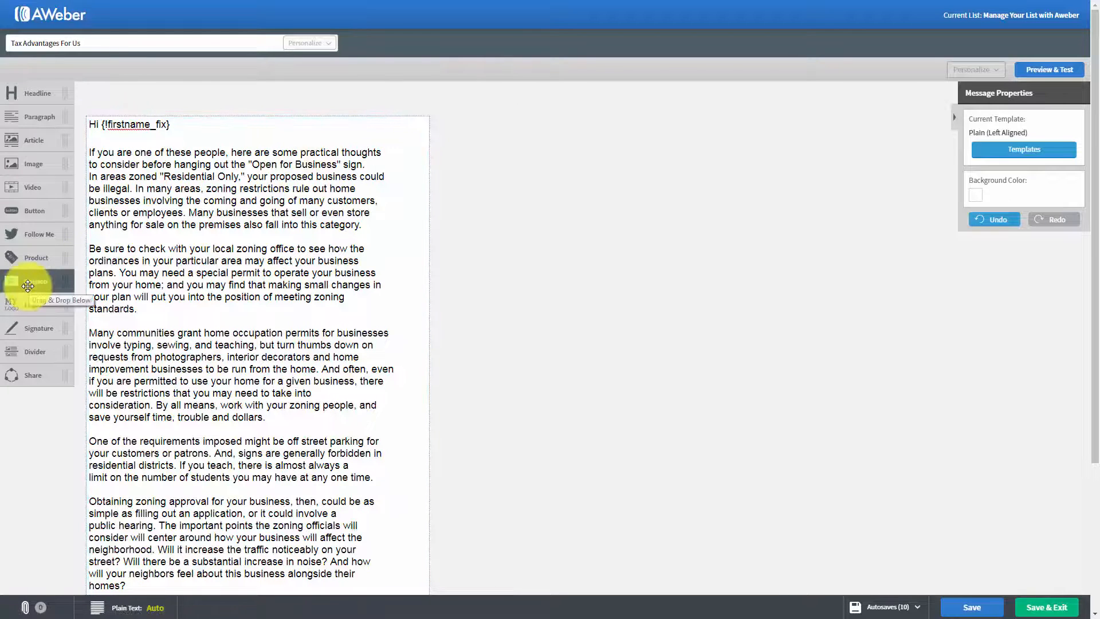
Step: Try a coupon block above the greeting, open and close its border settings, and delete the block
drag(48, 283, 233, 160)
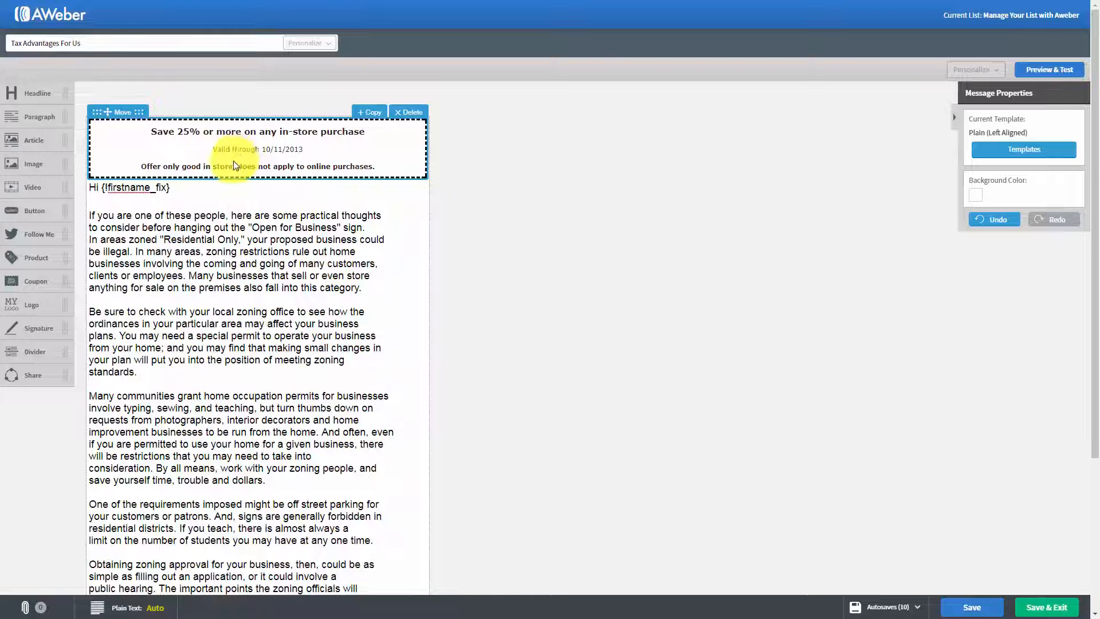
click(262, 148)
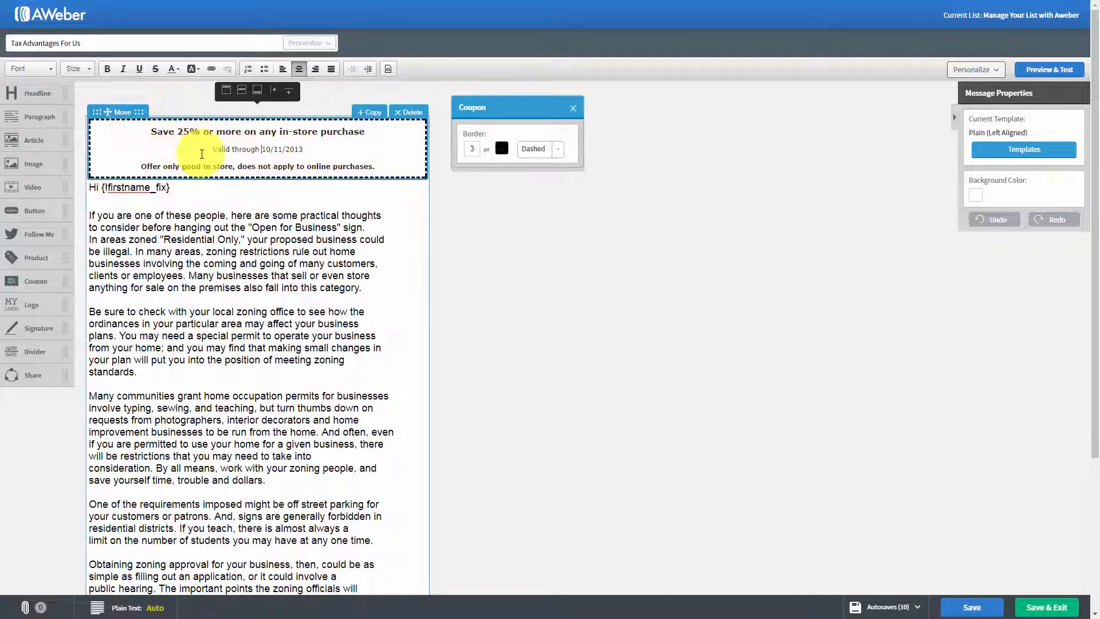
click(571, 109)
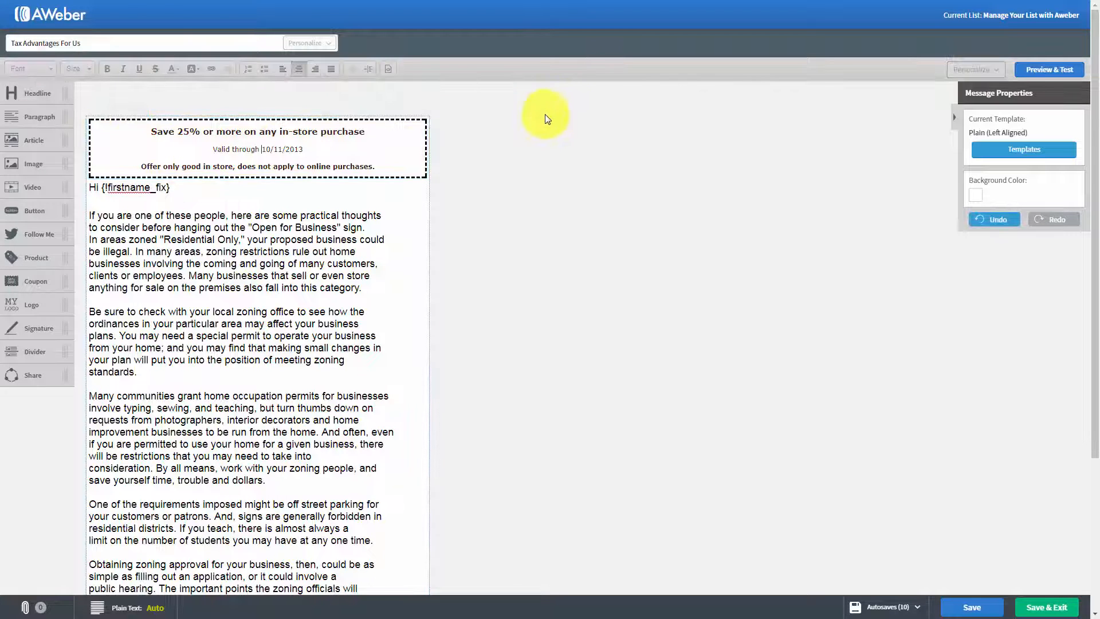
click(401, 114)
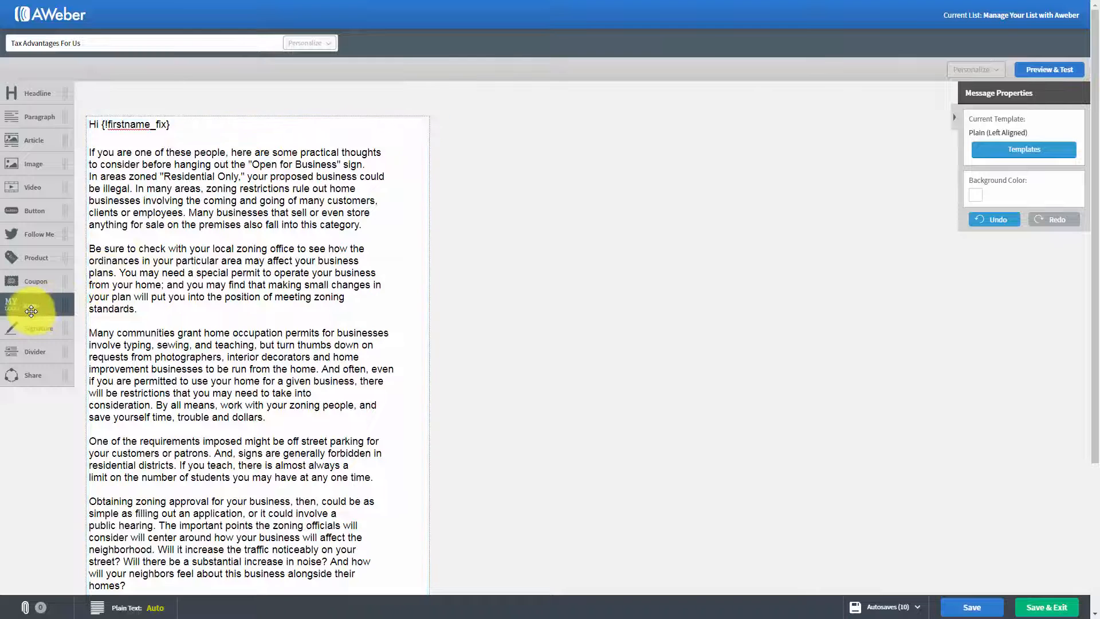
Step: Try a logo block above the greeting, shrink its image to 258 by 181 px, and delete the block
drag(30, 309, 140, 172)
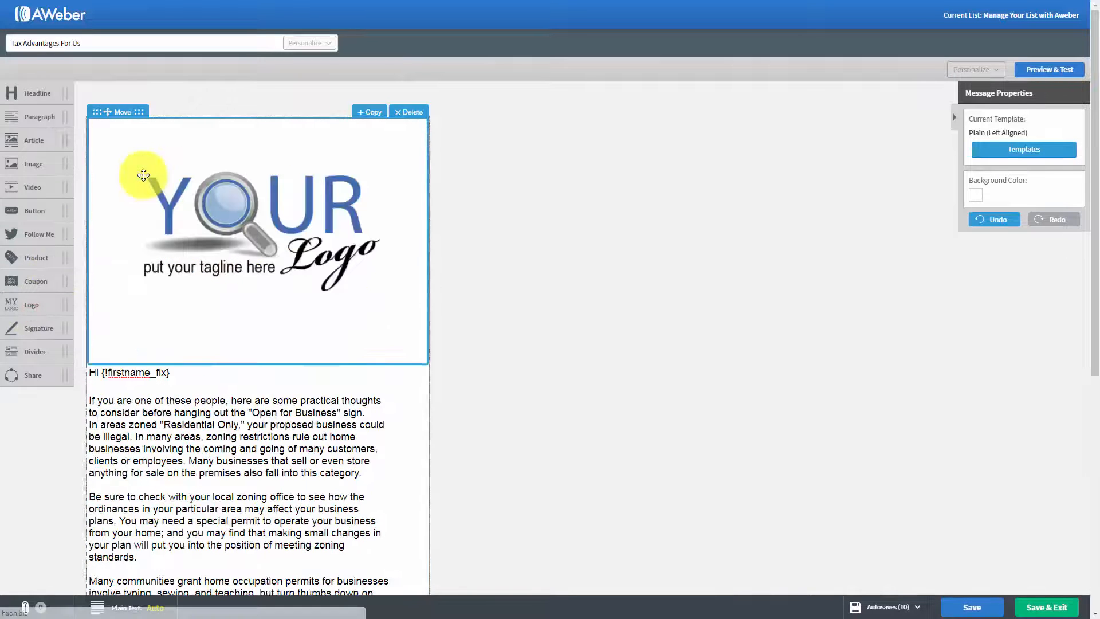
click(254, 237)
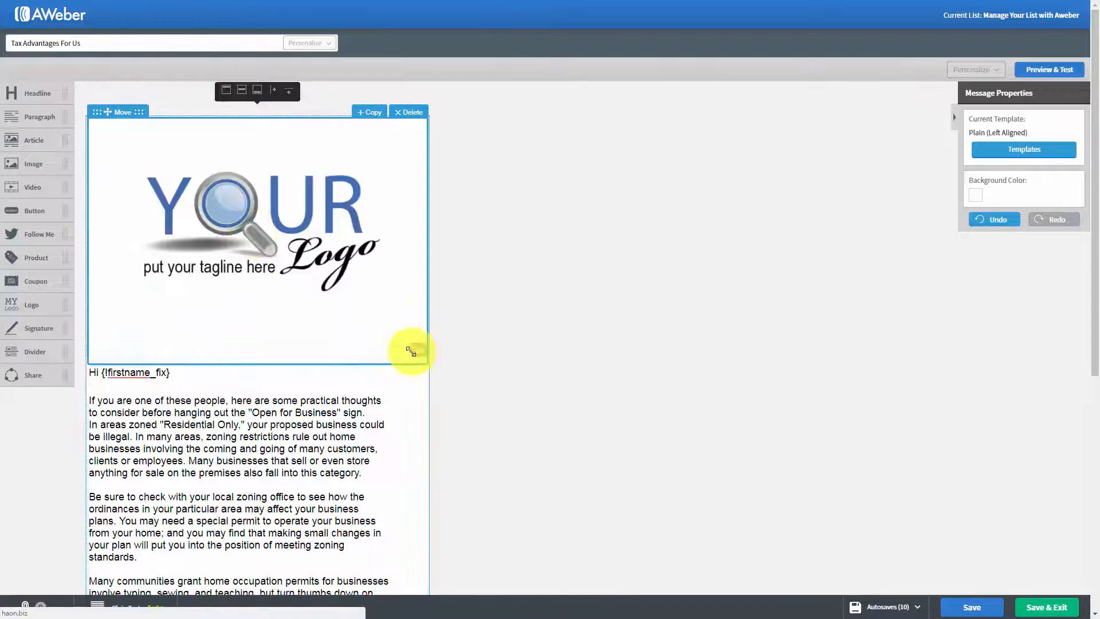
drag(417, 351, 267, 227)
click(274, 189)
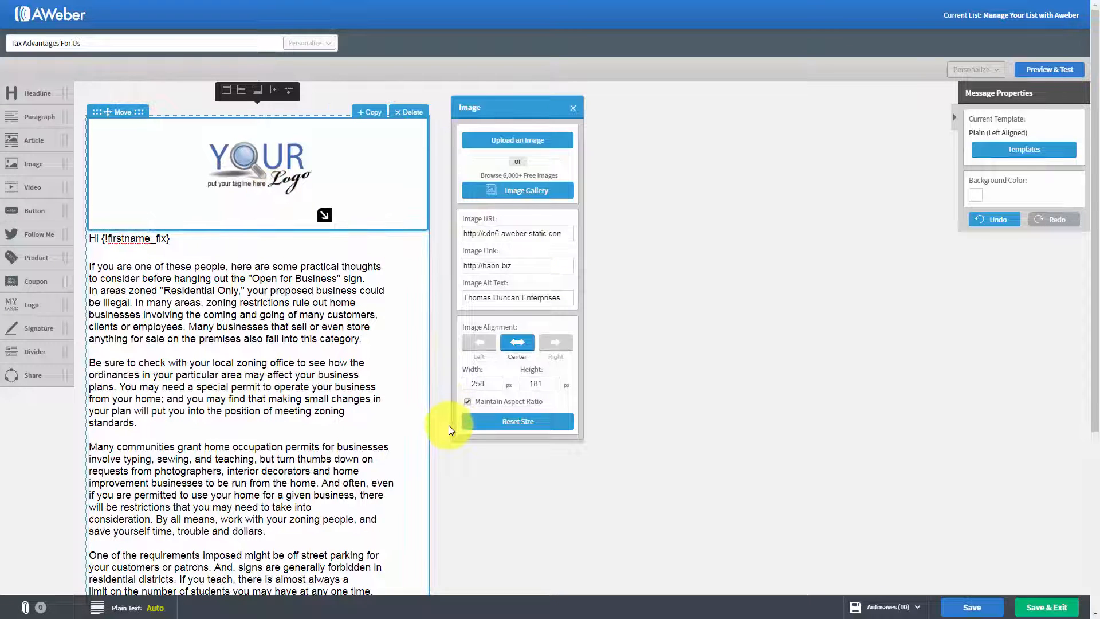
click(570, 107)
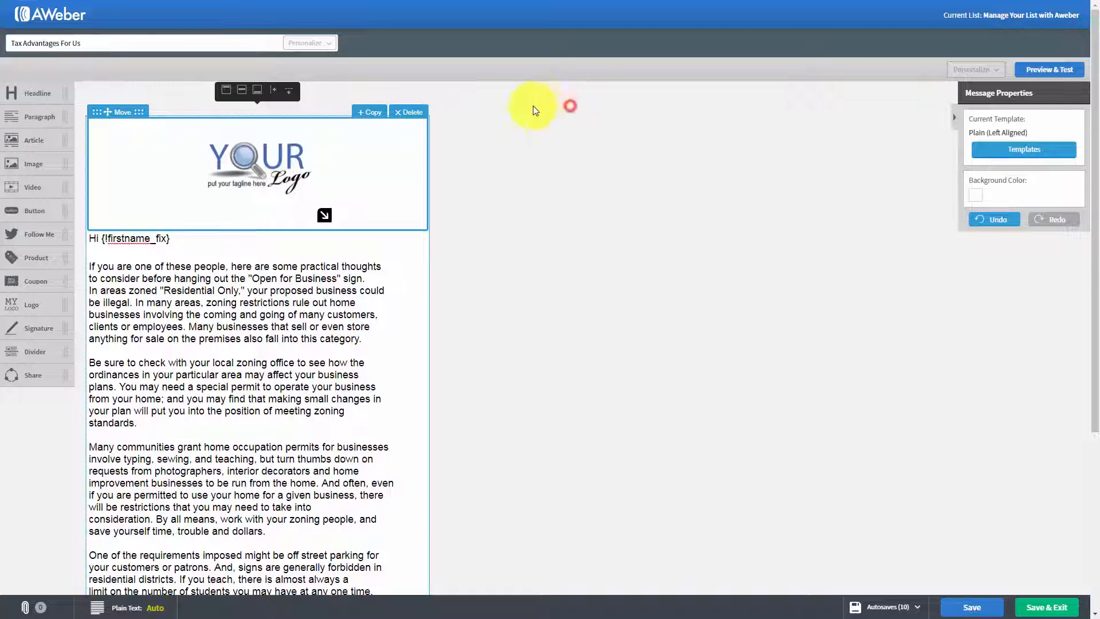
click(424, 117)
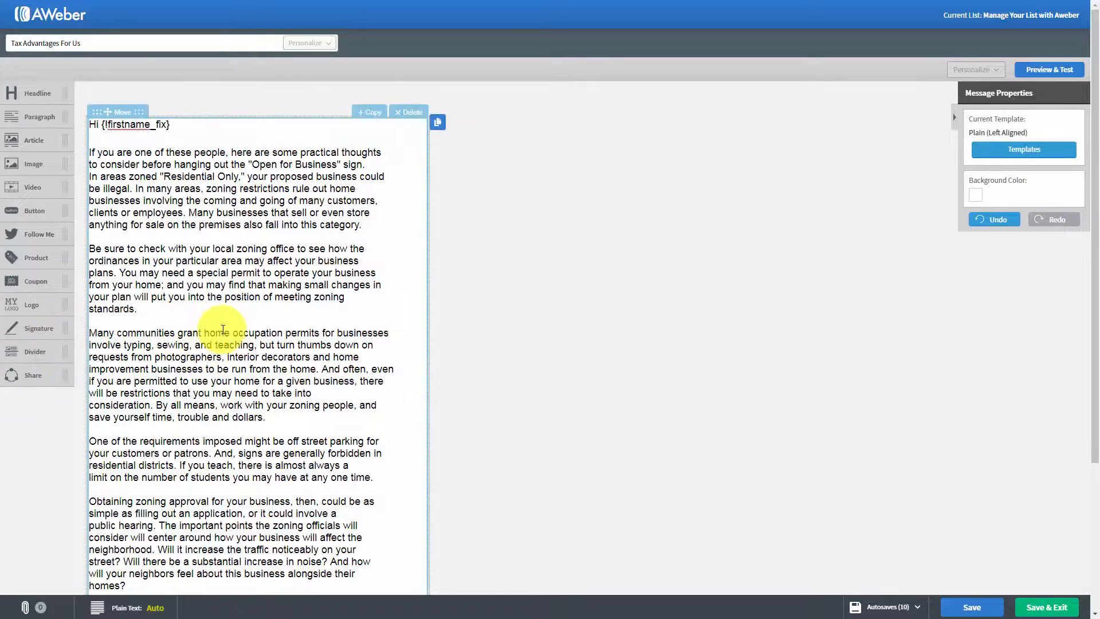
Step: Try a signature block below the last paragraph, and delete the block
scroll(223, 329, down, 2)
mouse_move(17, 264)
mouse_down()
mouse_move(101, 339)
mouse_move(155, 462)
mouse_up()
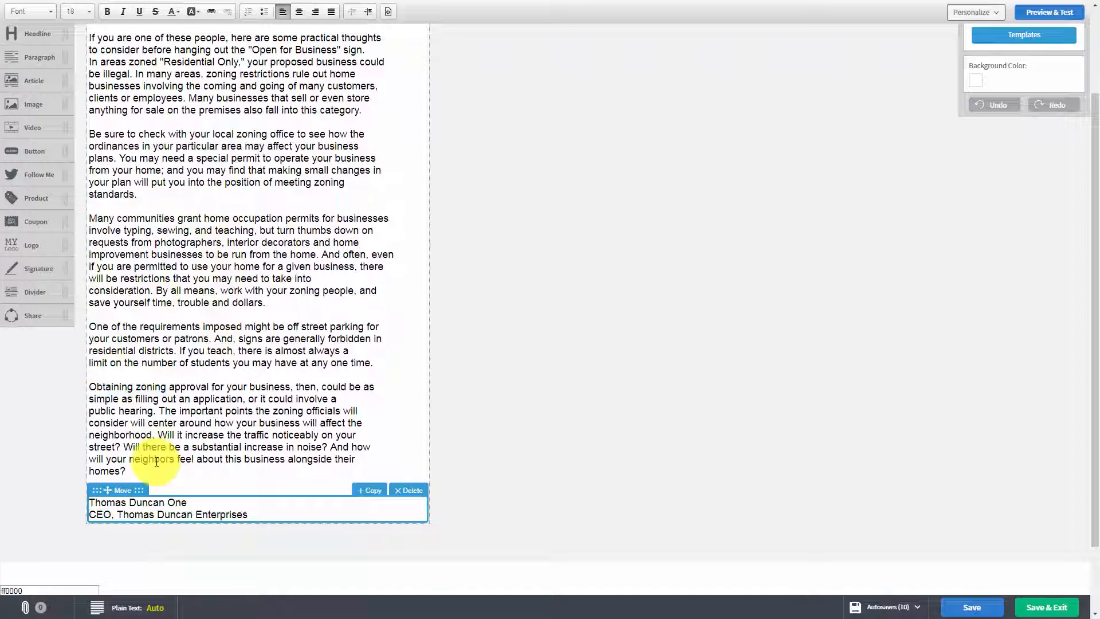
click(406, 488)
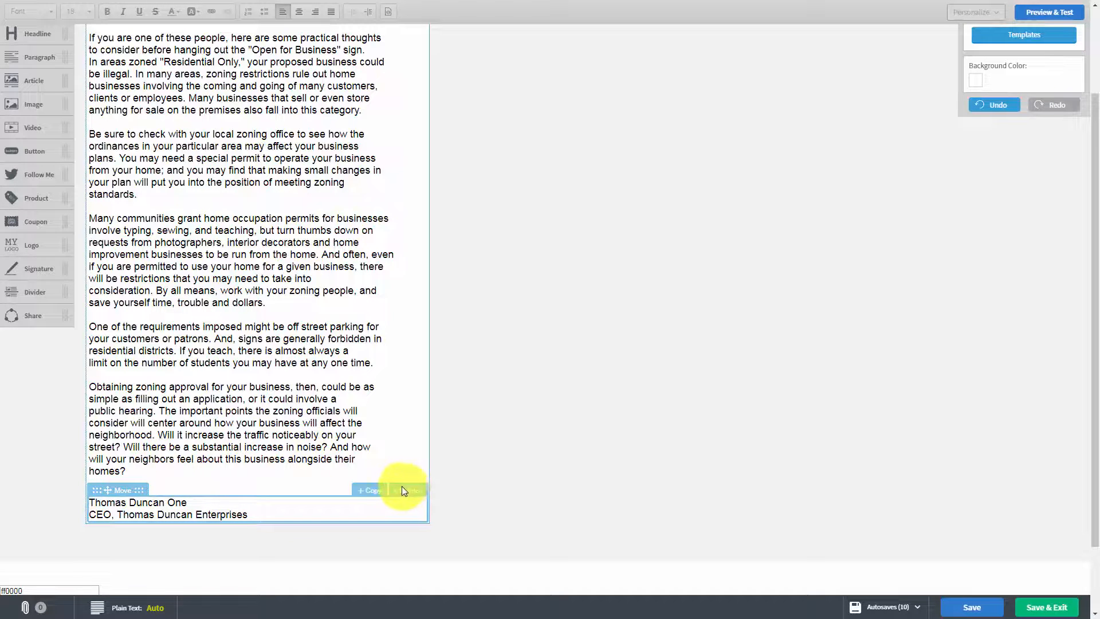
click(408, 493)
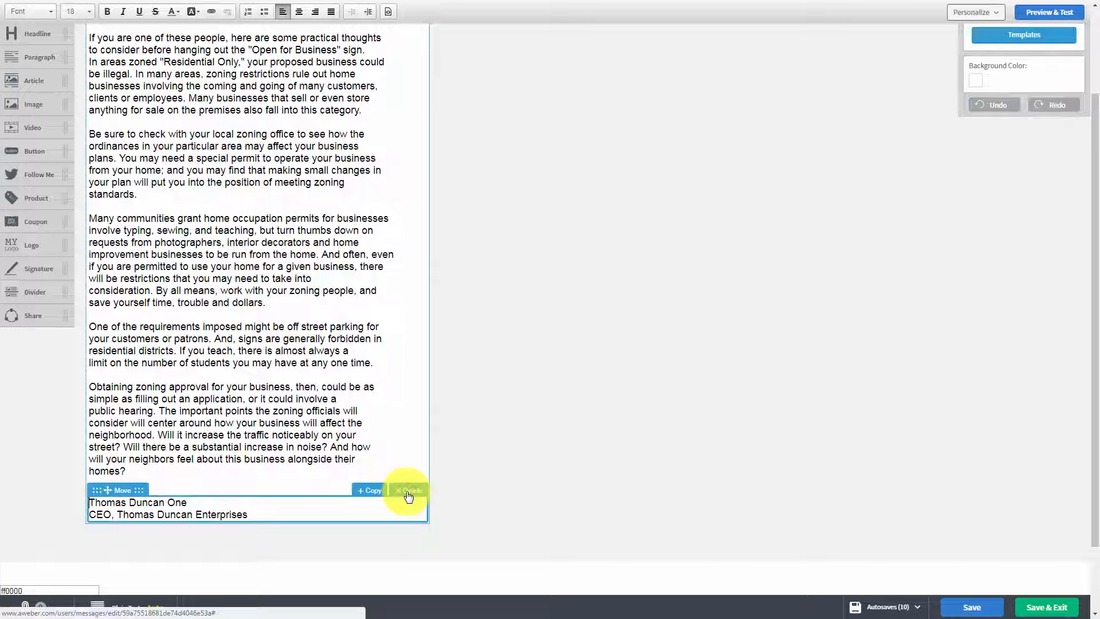
click(408, 493)
Step: Try a divider block below the last paragraph, and delete the block
mouse_move(25, 266)
mouse_down()
mouse_move(21, 289)
mouse_move(142, 388)
mouse_up()
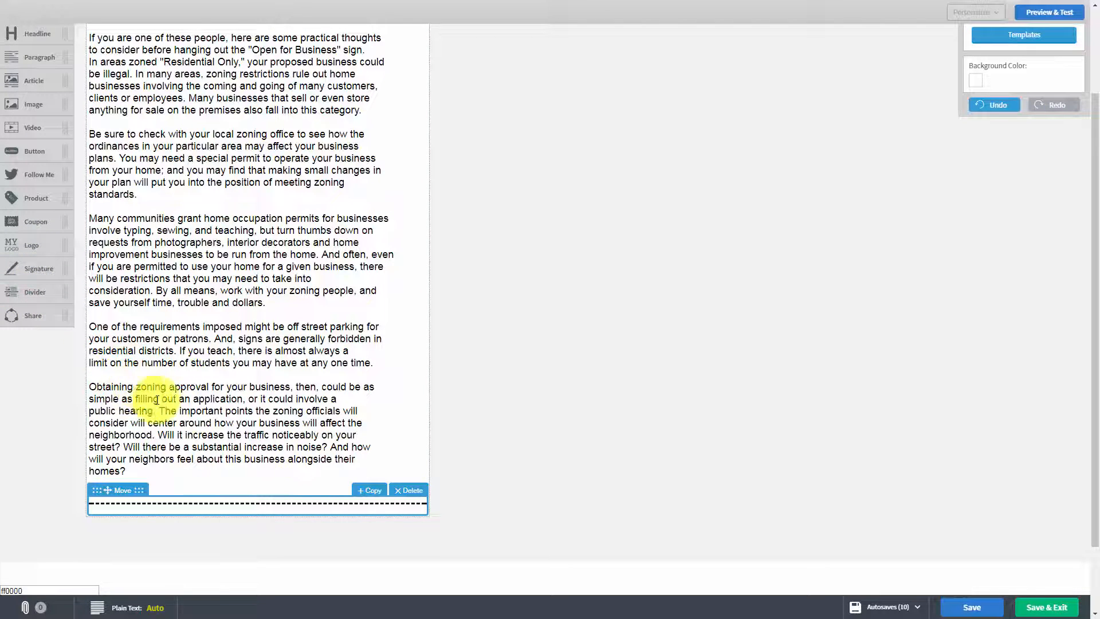
click(401, 490)
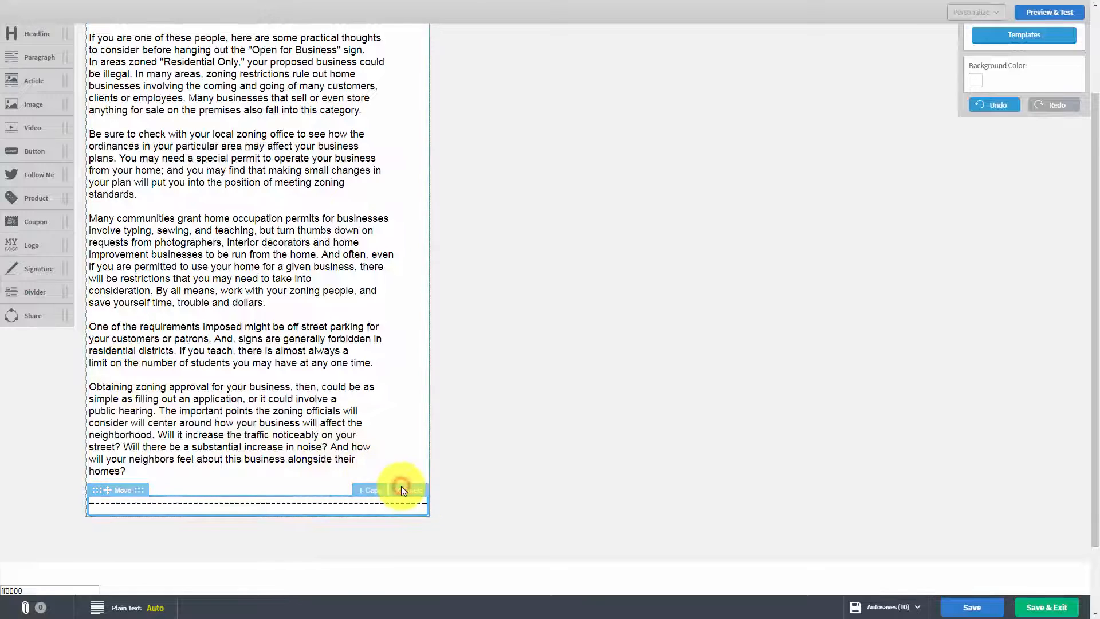
scroll(261, 426, up, 1)
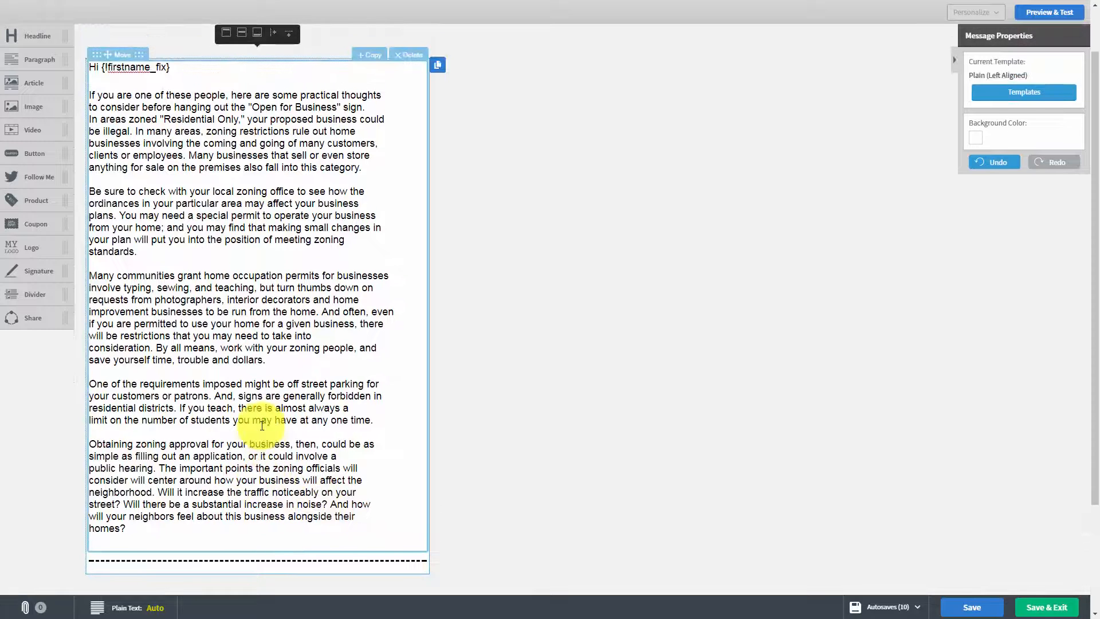
scroll(262, 426, down, 1)
click(408, 492)
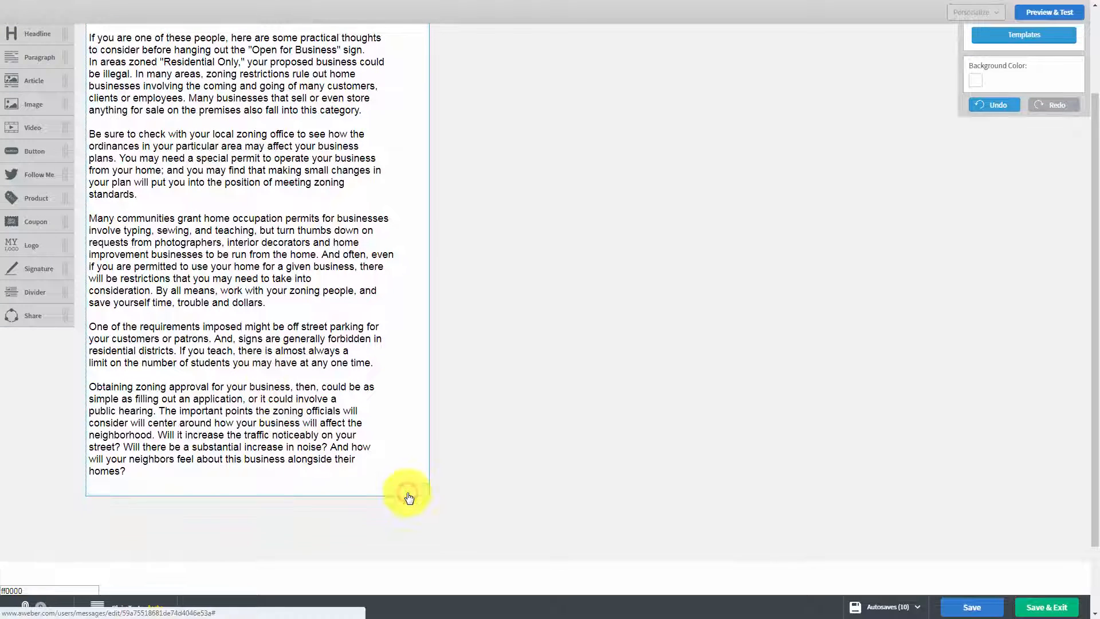
Step: Add a Share block with social icons below the last paragraph, and check the message's list of autosaved versions
drag(27, 321, 200, 522)
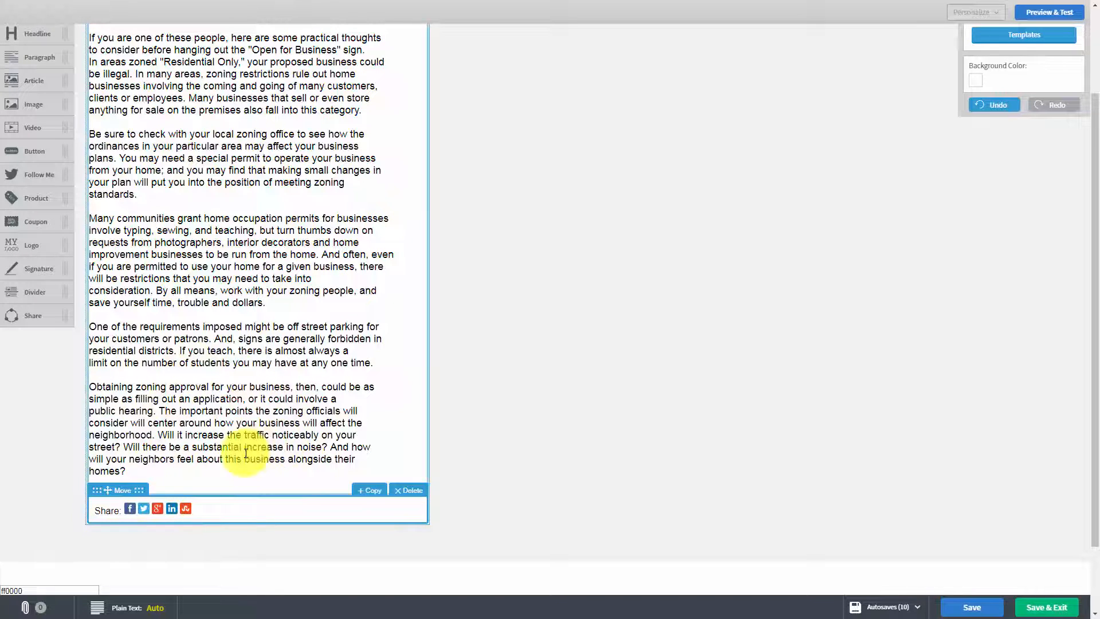
scroll(393, 288, up, 3)
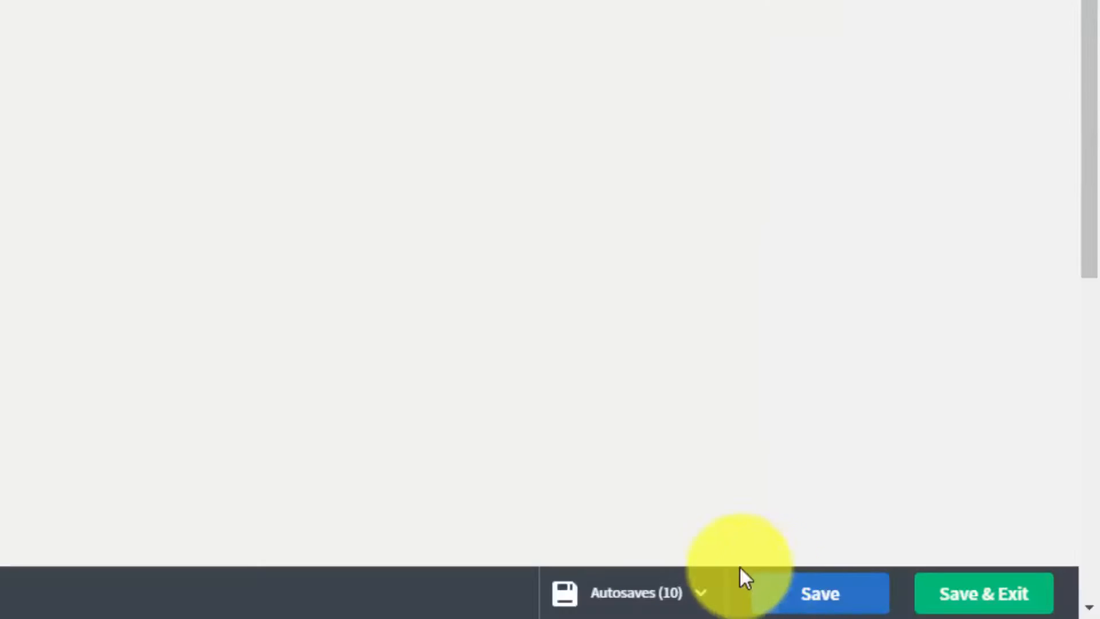
click(700, 595)
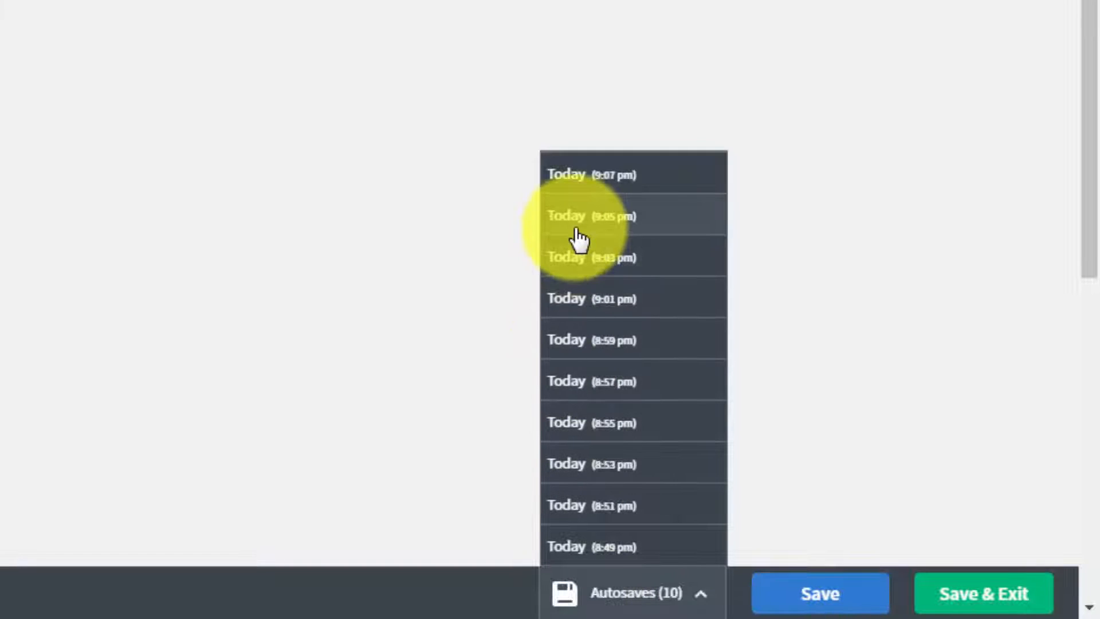
click(868, 418)
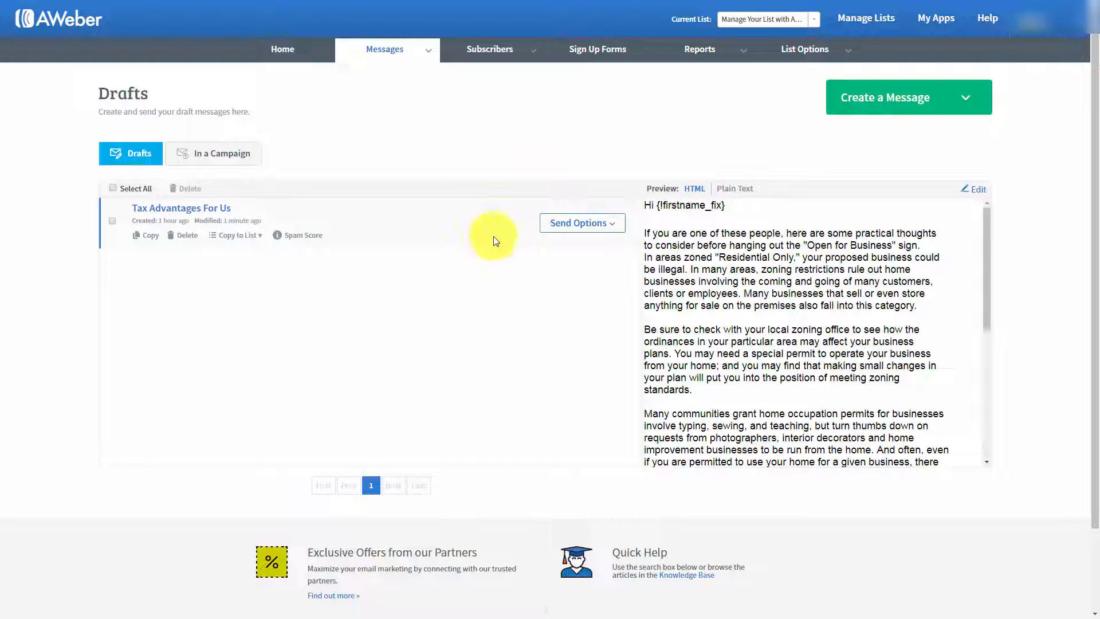
Step: Add the draft "Tax Advantages For Us" to the follow up series with click tracking on website links enabled
click(611, 225)
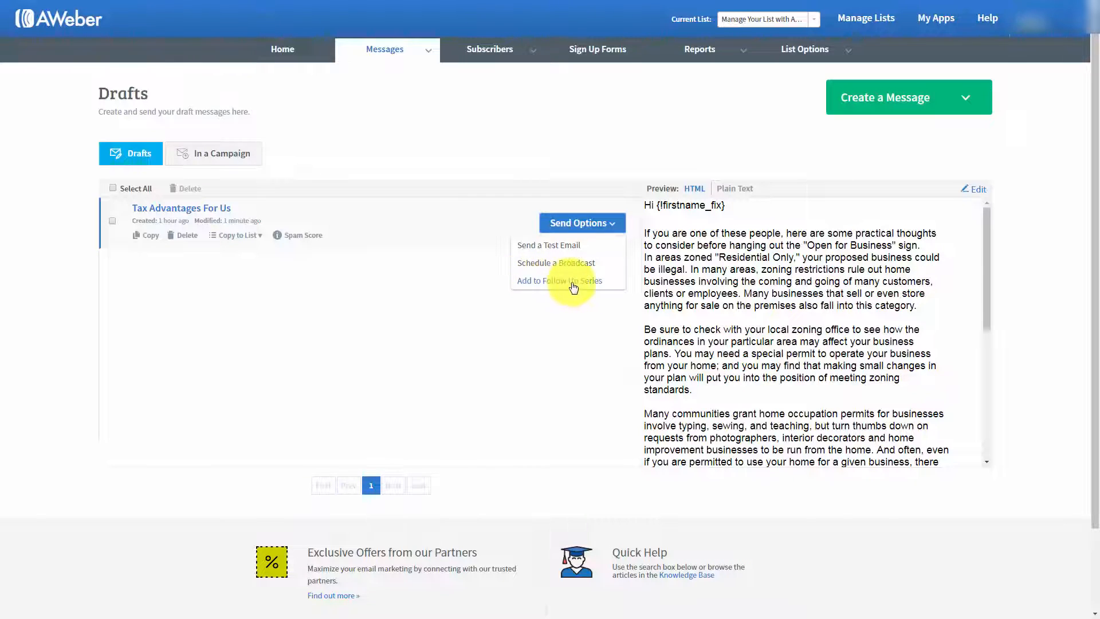
click(537, 282)
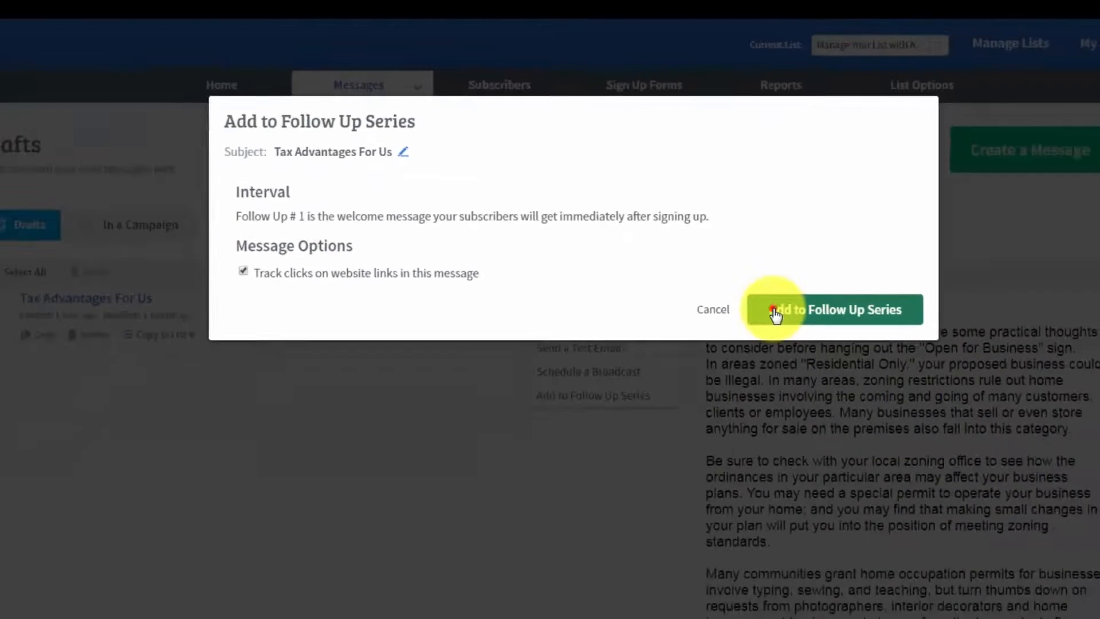
click(873, 430)
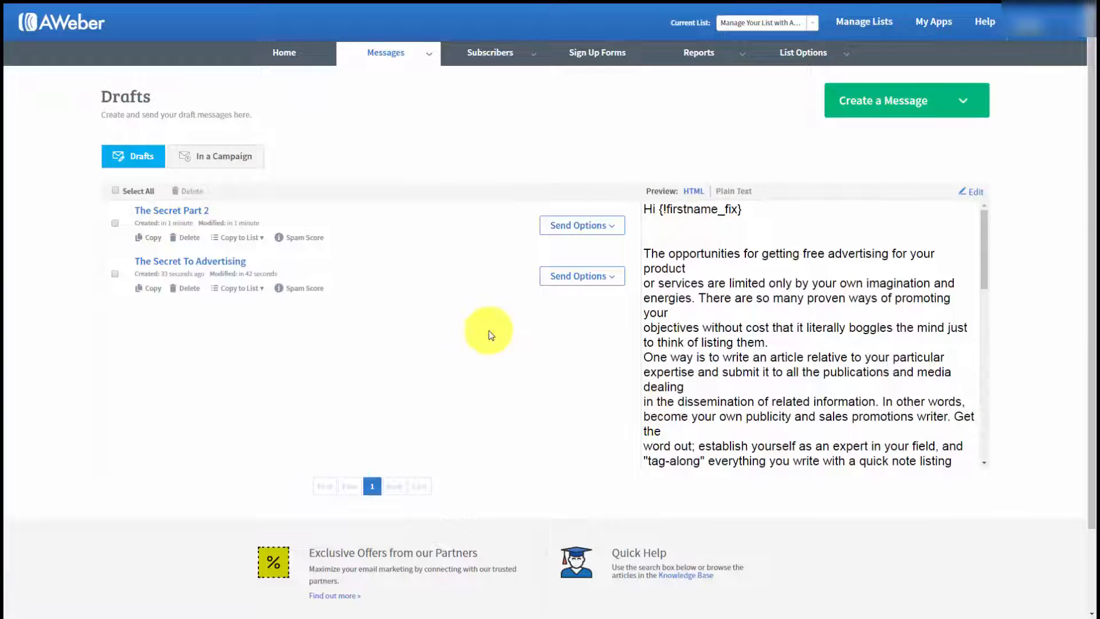
Step: Start adding the draft "The Secret To Advertising" to the follow up series, with an interval of 1 day after the previous message
click(601, 276)
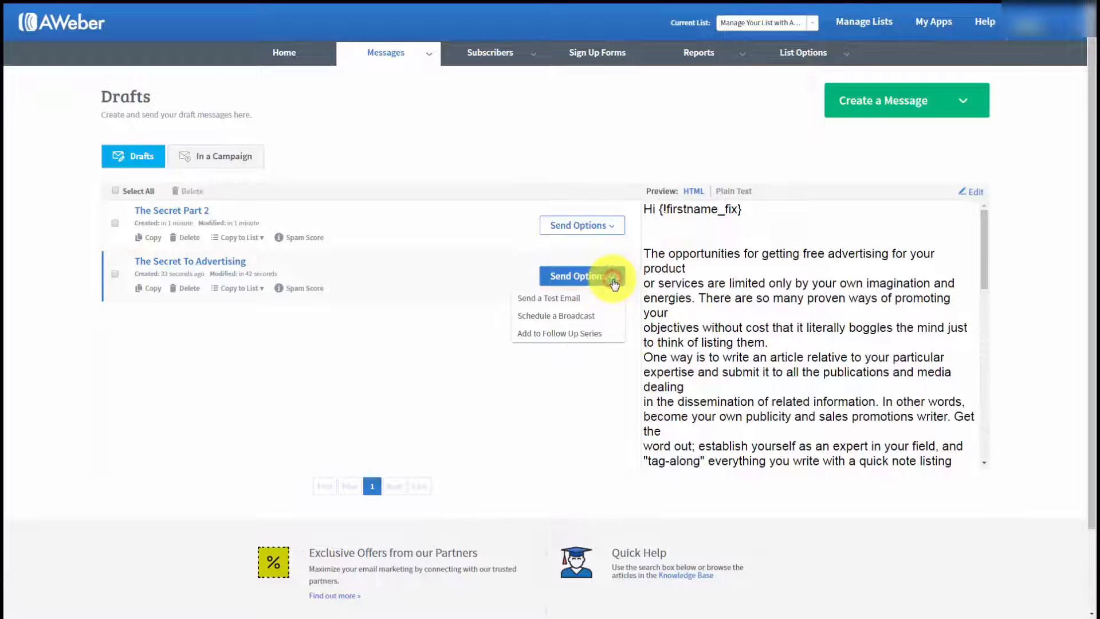
click(559, 337)
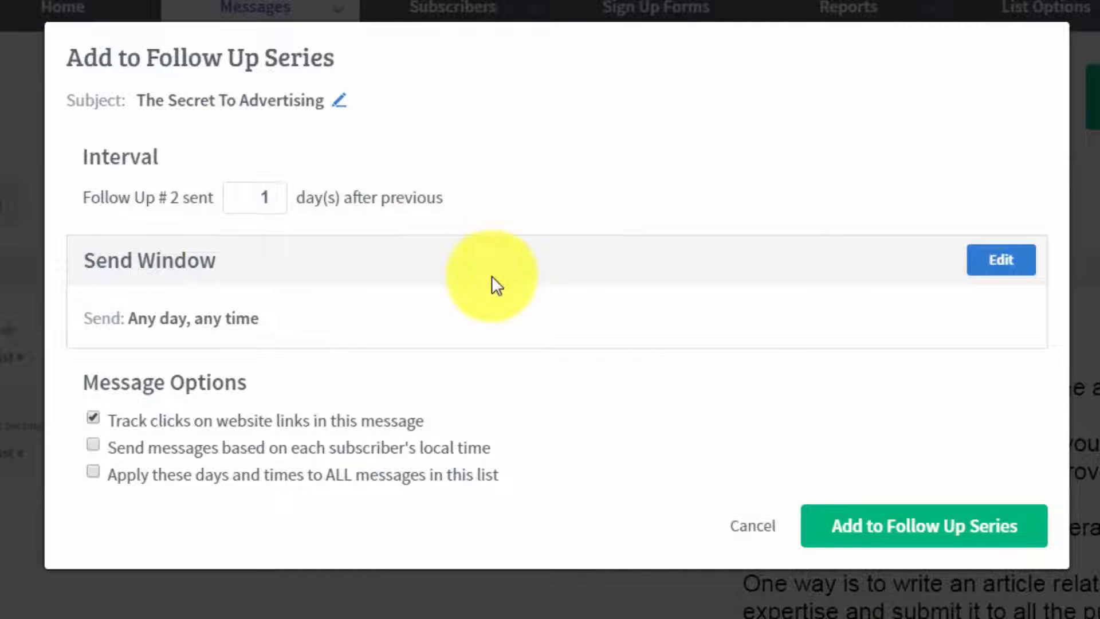
double_click(260, 197)
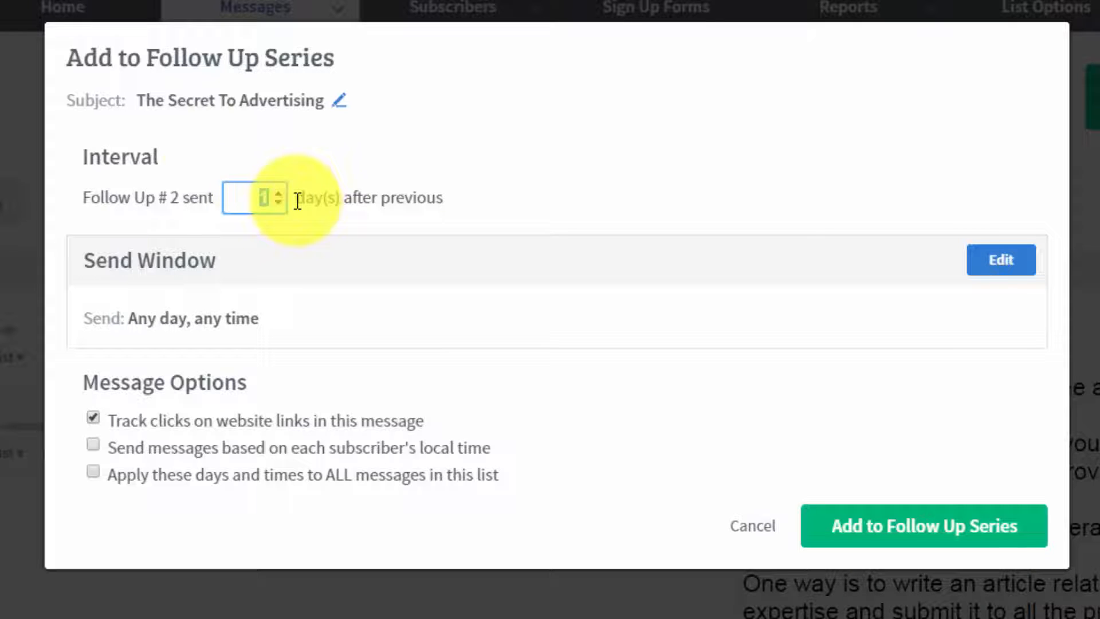
text(2)
key(BackSpace)
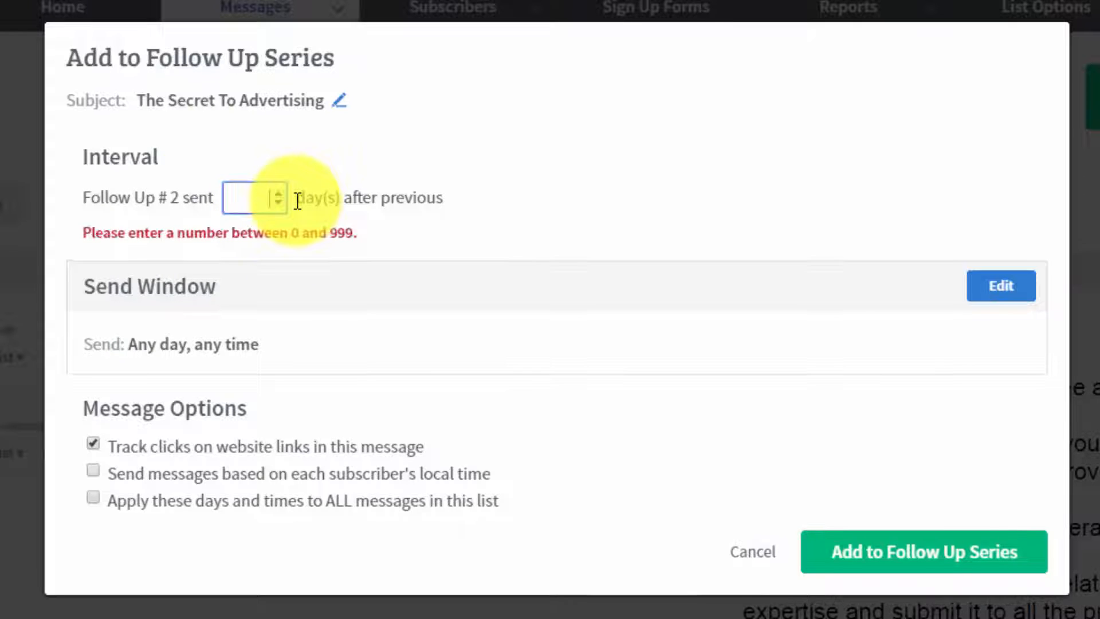
text(3)
key(BackSpace)
text(1)
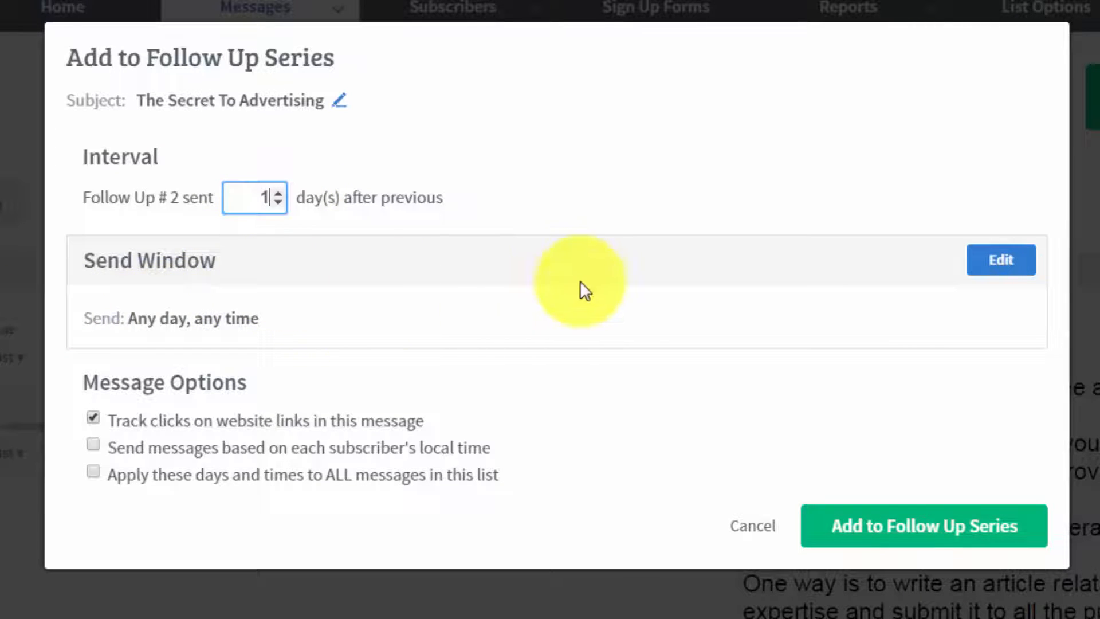
Step: Apply a send window of any day starting at 9am, enable sending by each subscriber's local time, and add the message to the series
click(983, 267)
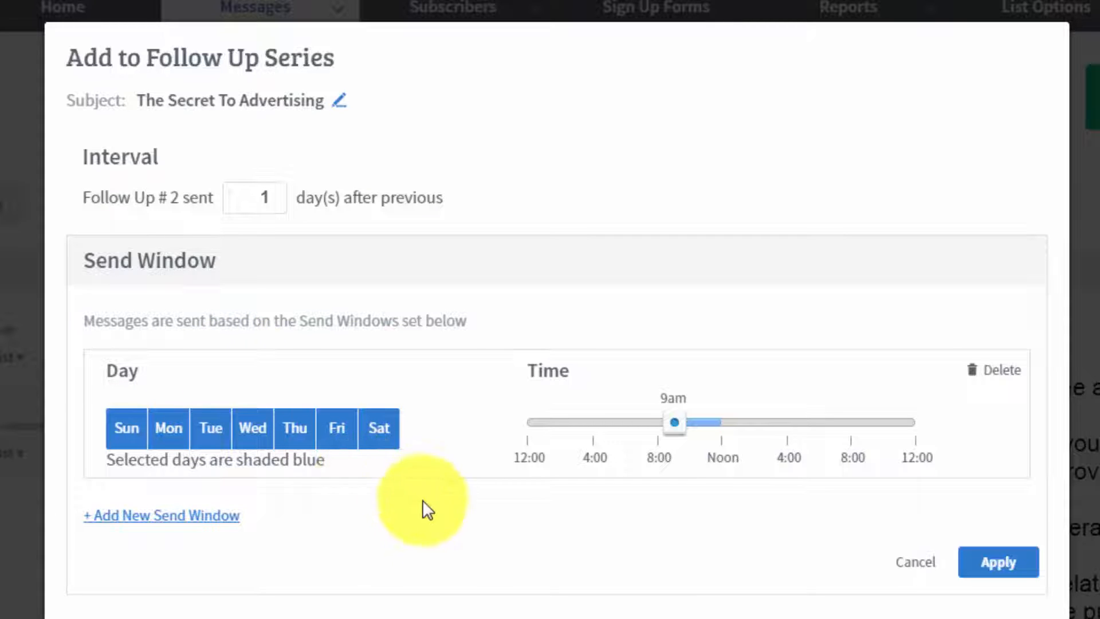
click(972, 564)
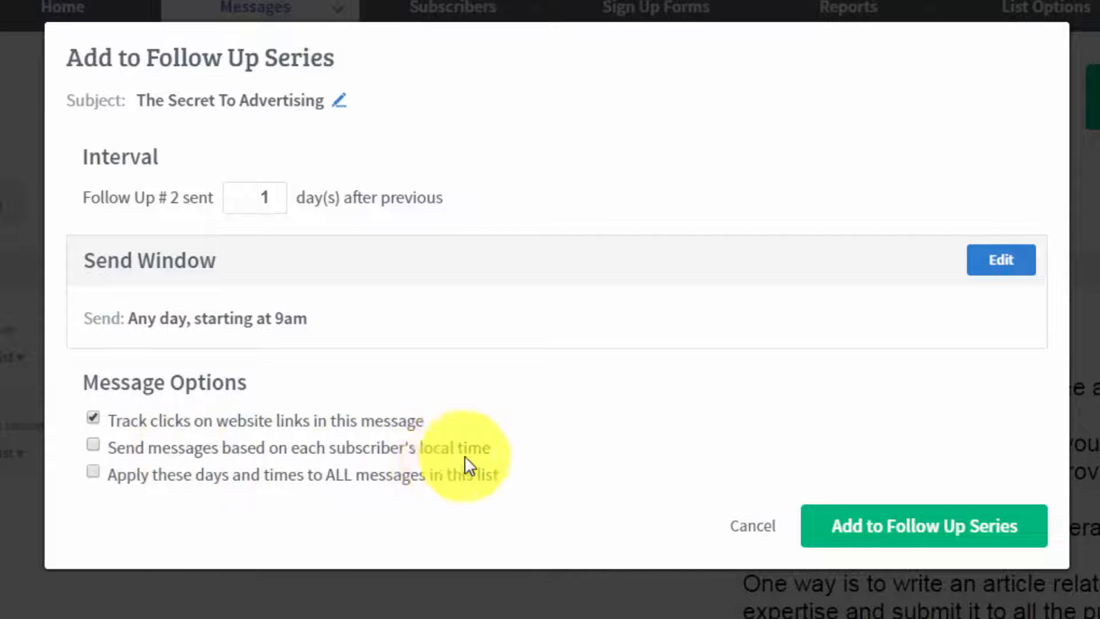
click(425, 452)
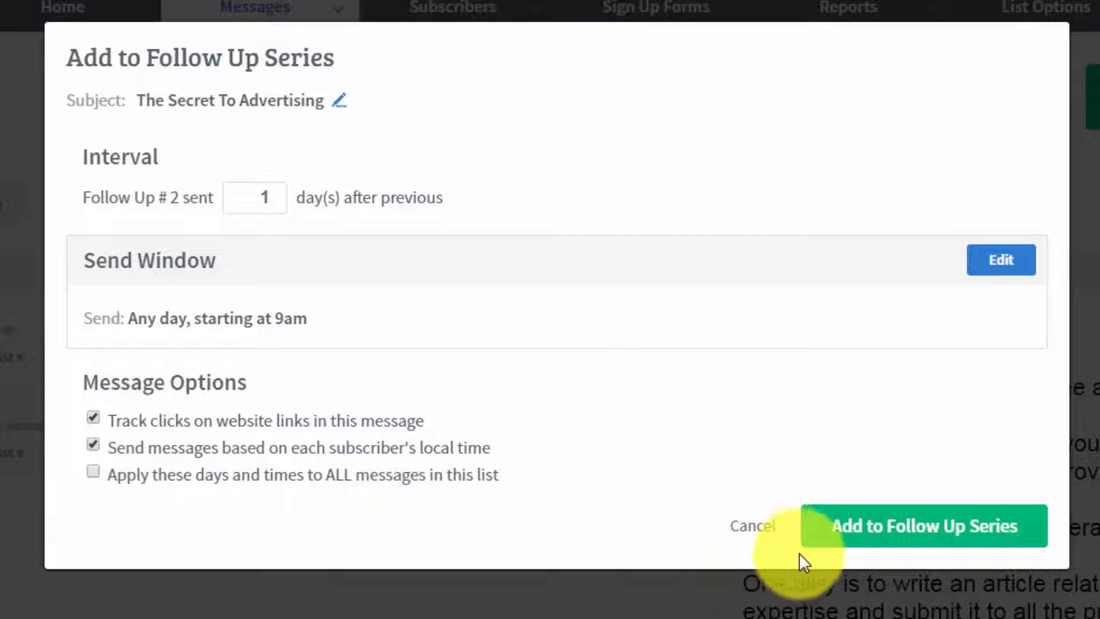
click(862, 536)
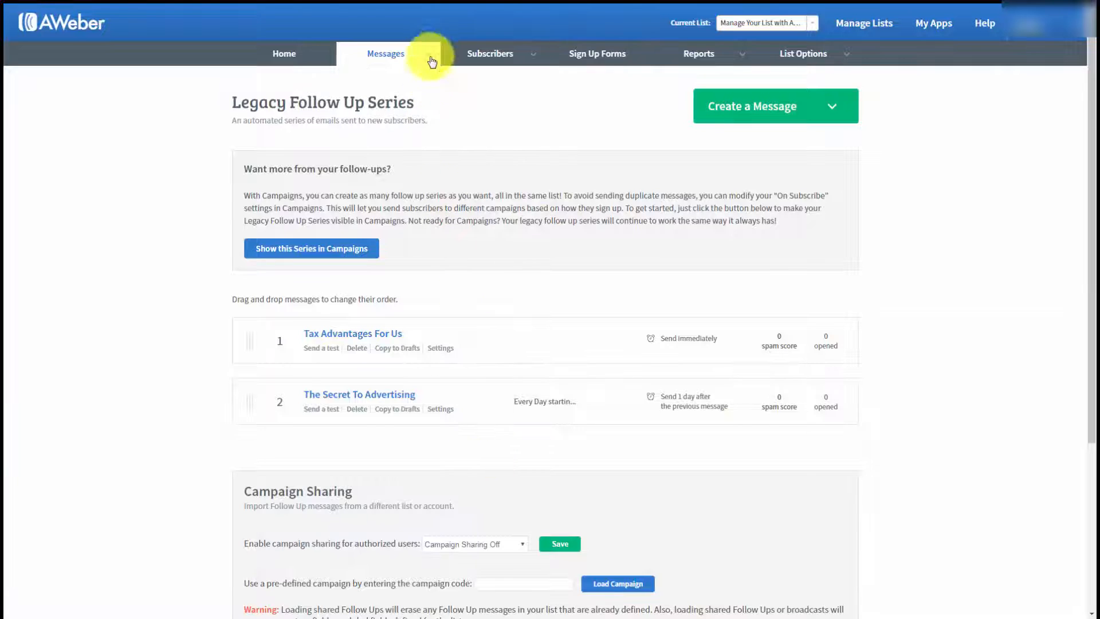
Step: Add the draft "The Secret Part 2" to the follow up series, sent 3 days after the previous message
mouse_move(430, 52)
click(349, 80)
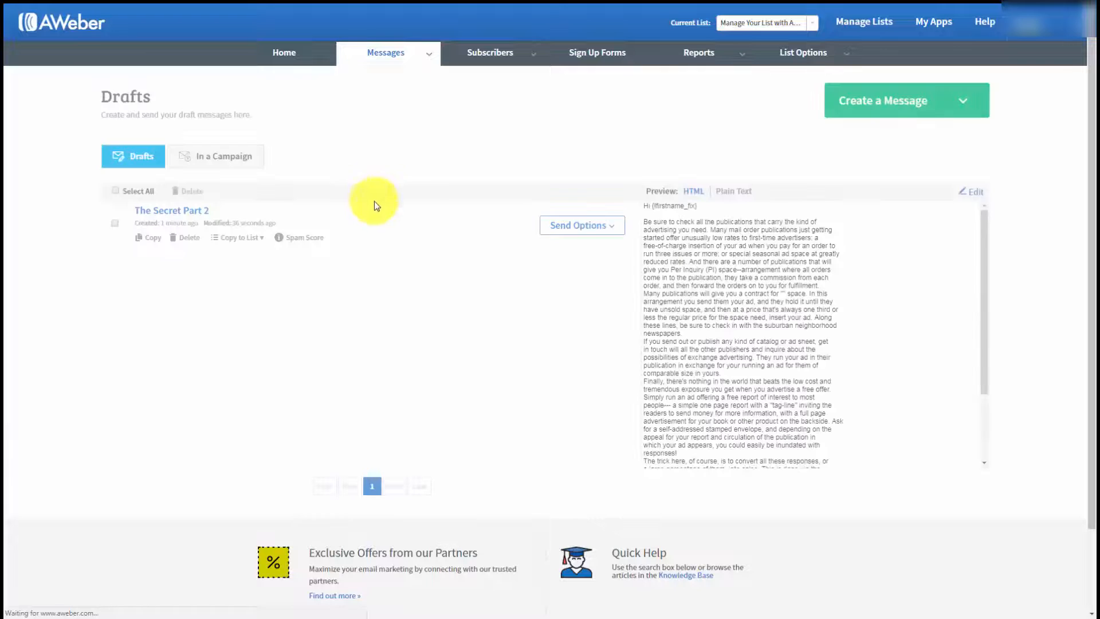
click(613, 228)
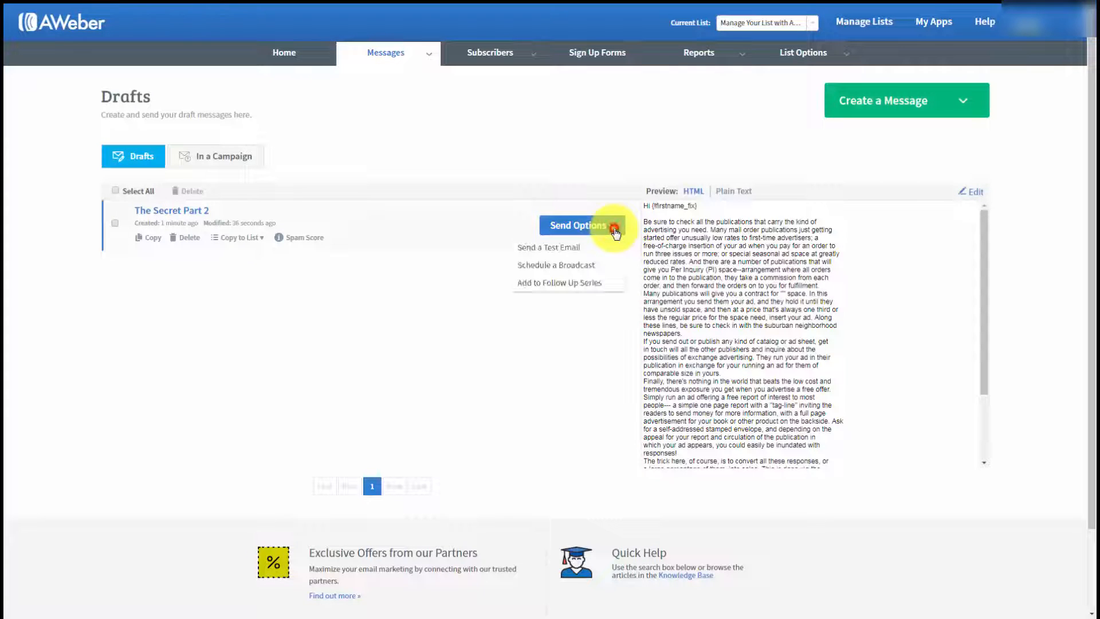
click(541, 283)
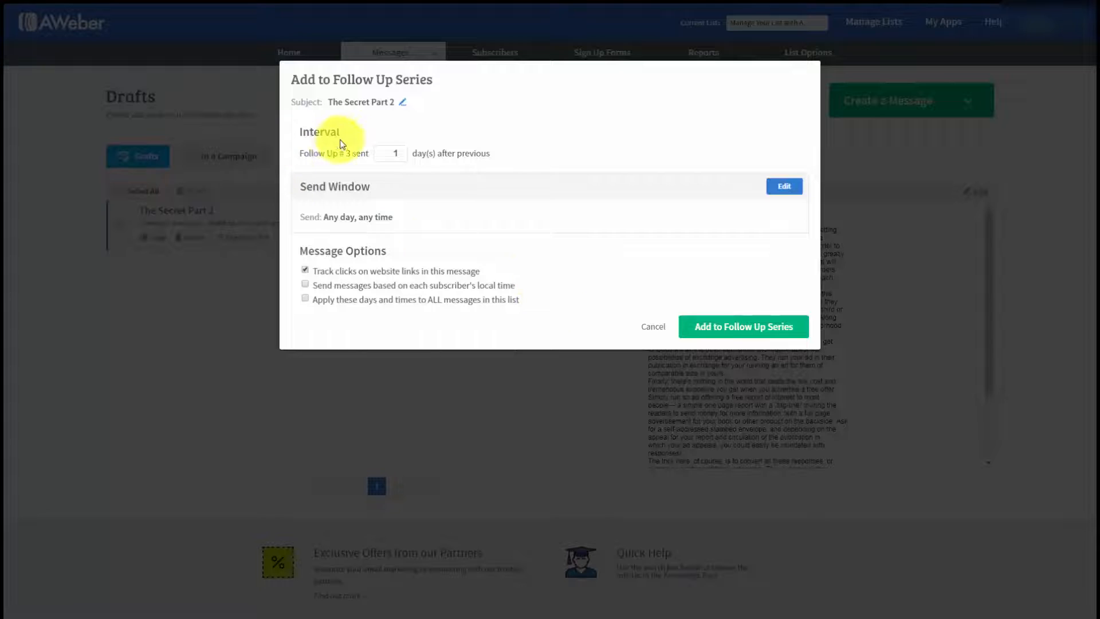
click(397, 152)
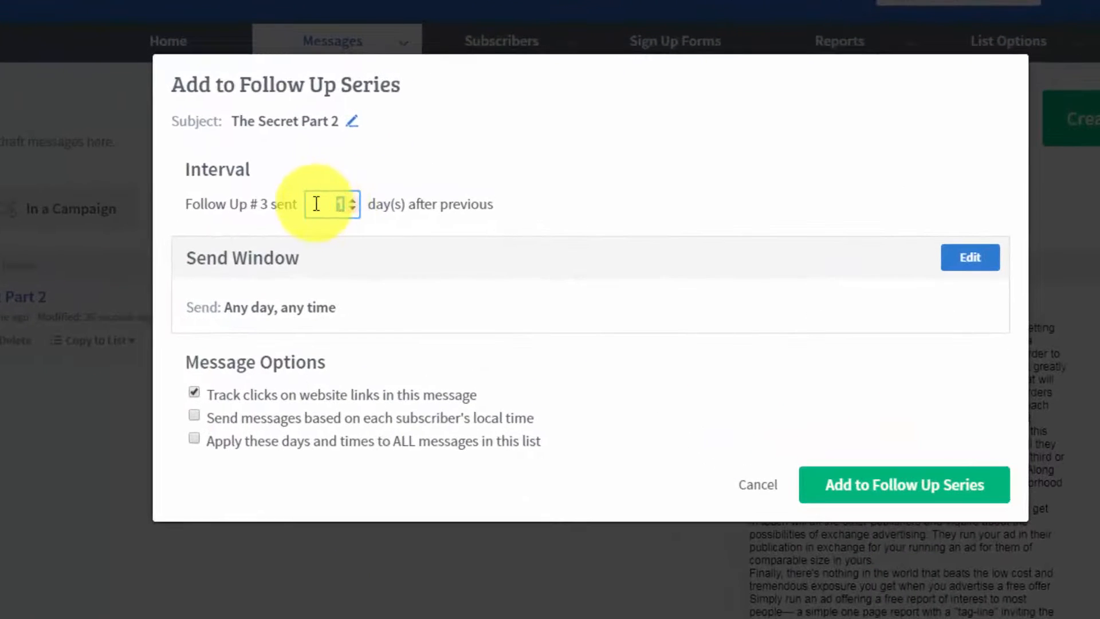
text(3)
click(638, 221)
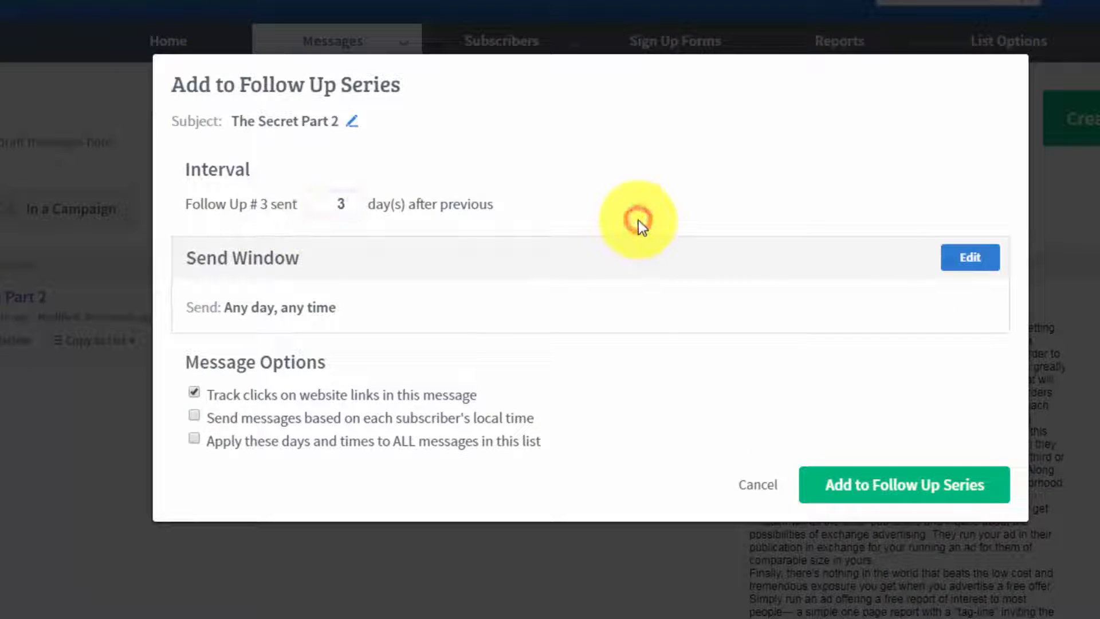
click(849, 491)
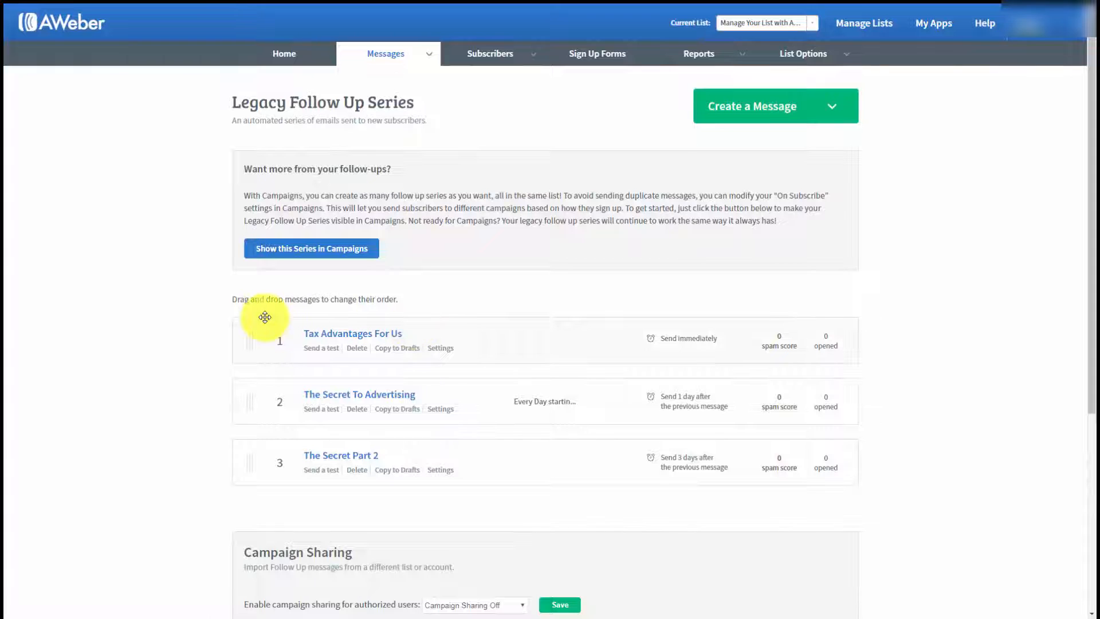
Step: Set campaign sharing for authorized users to Follow Ups Only, save it, and check the sharing section for the campaign code
scroll(265, 316, down, 1)
scroll(265, 317, up, 1)
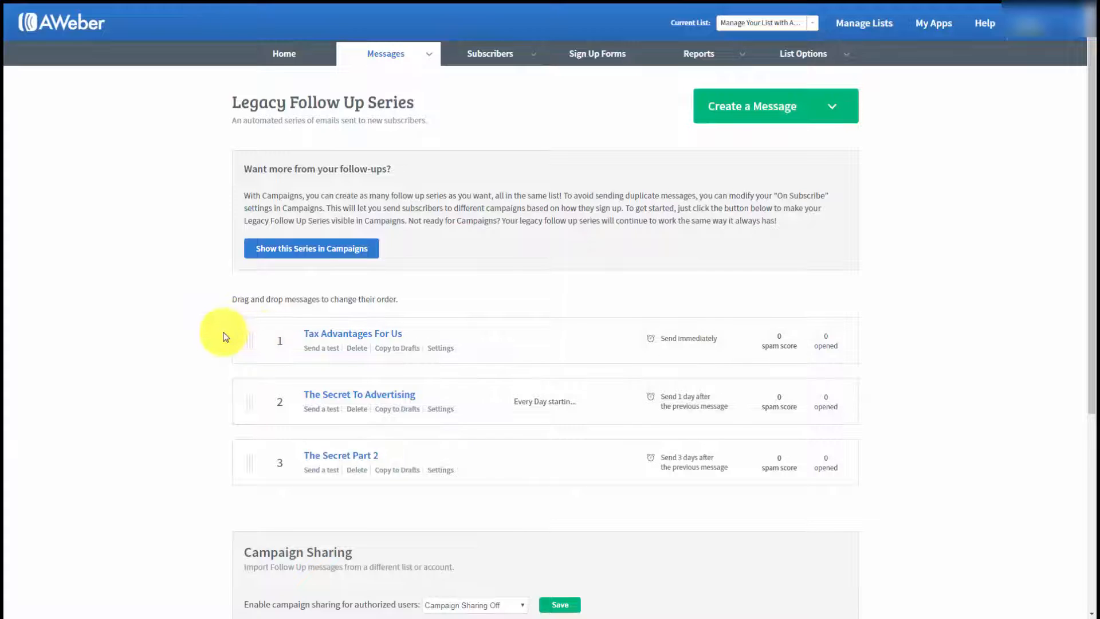
scroll(223, 337, down, 1)
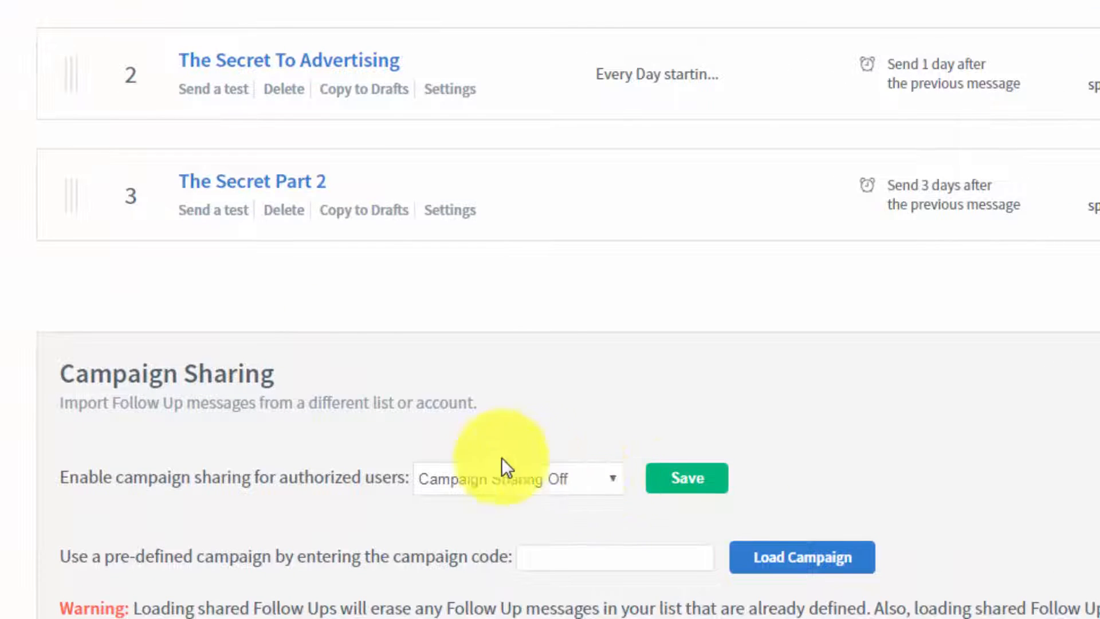
click(614, 478)
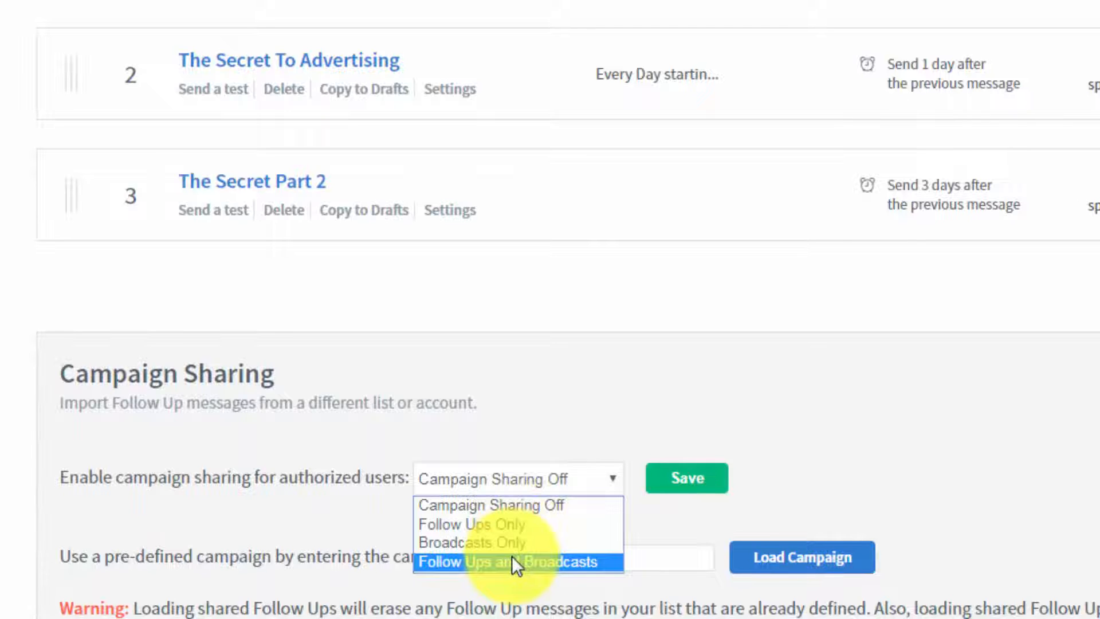
click(495, 524)
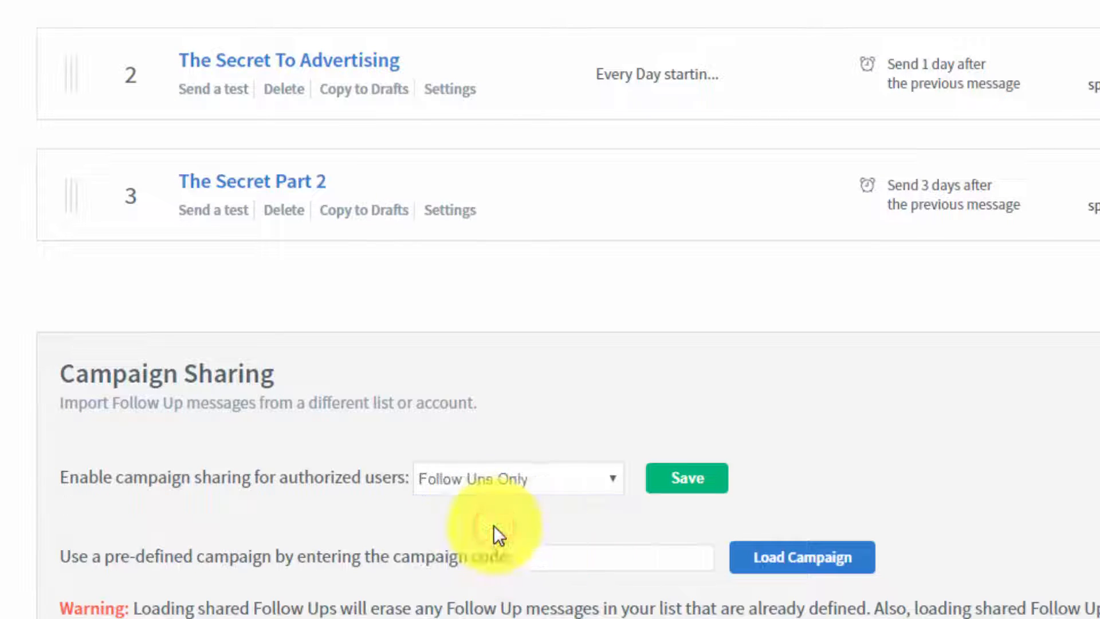
click(676, 486)
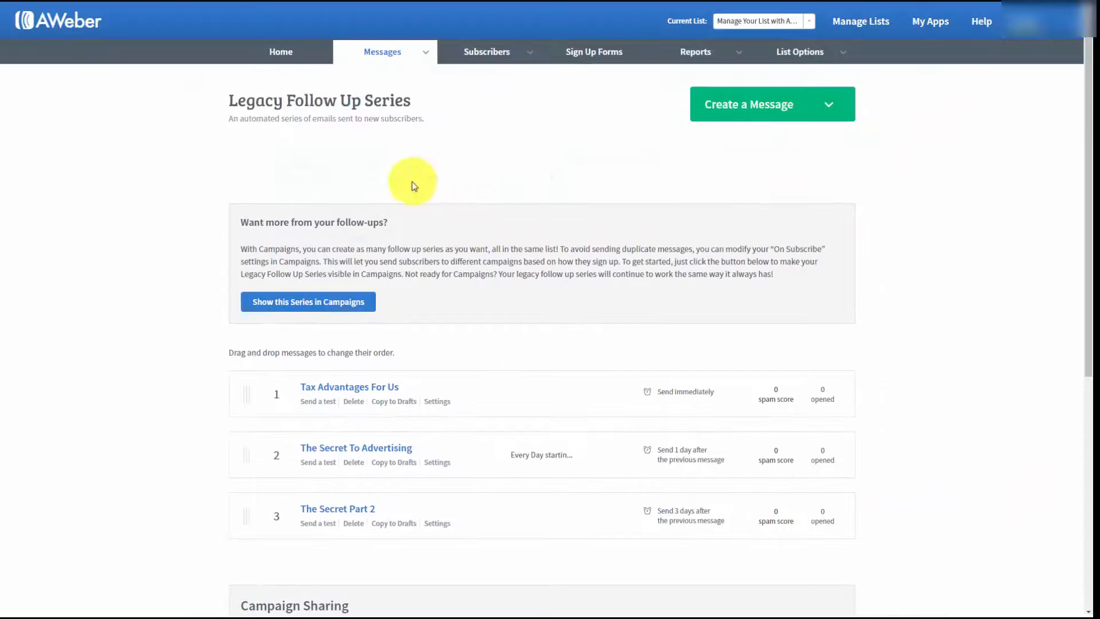
scroll(460, 174, down, 3)
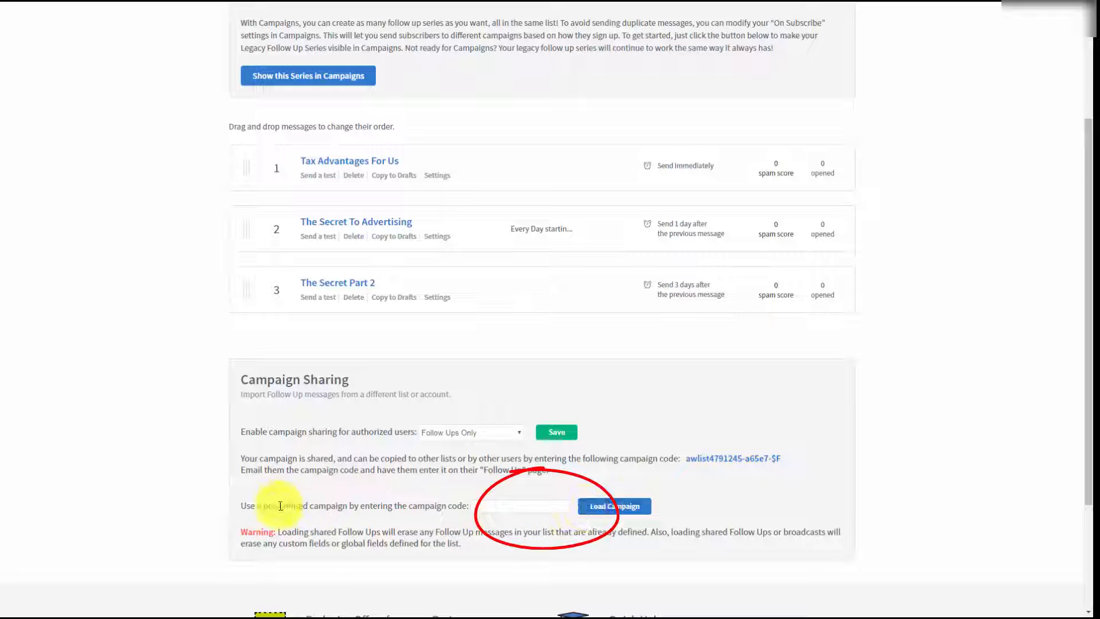
scroll(747, 506, up, 3)
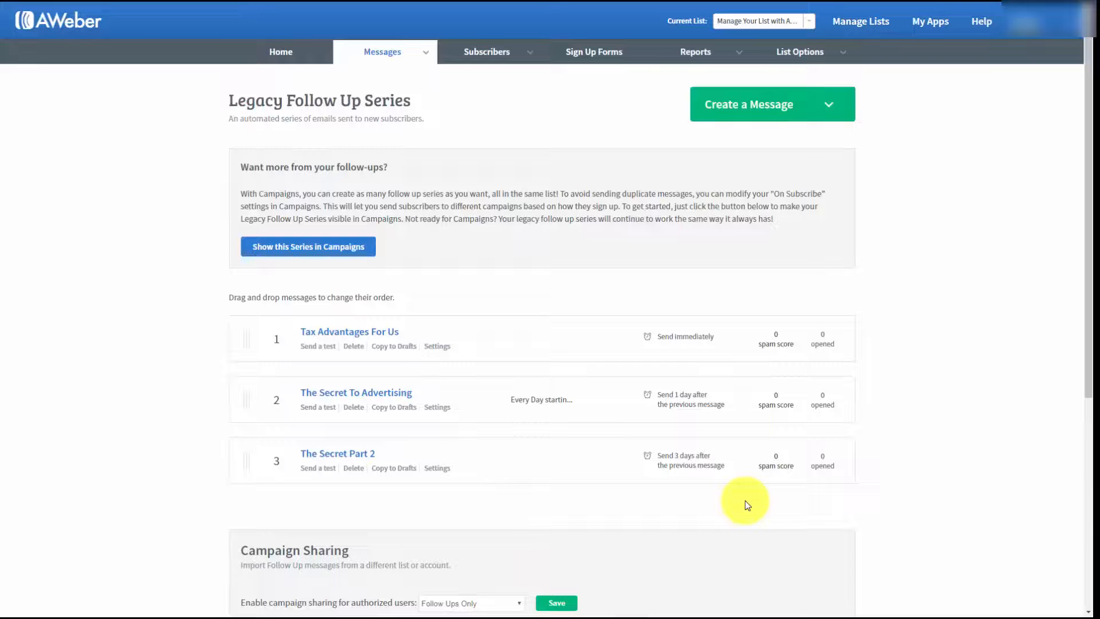
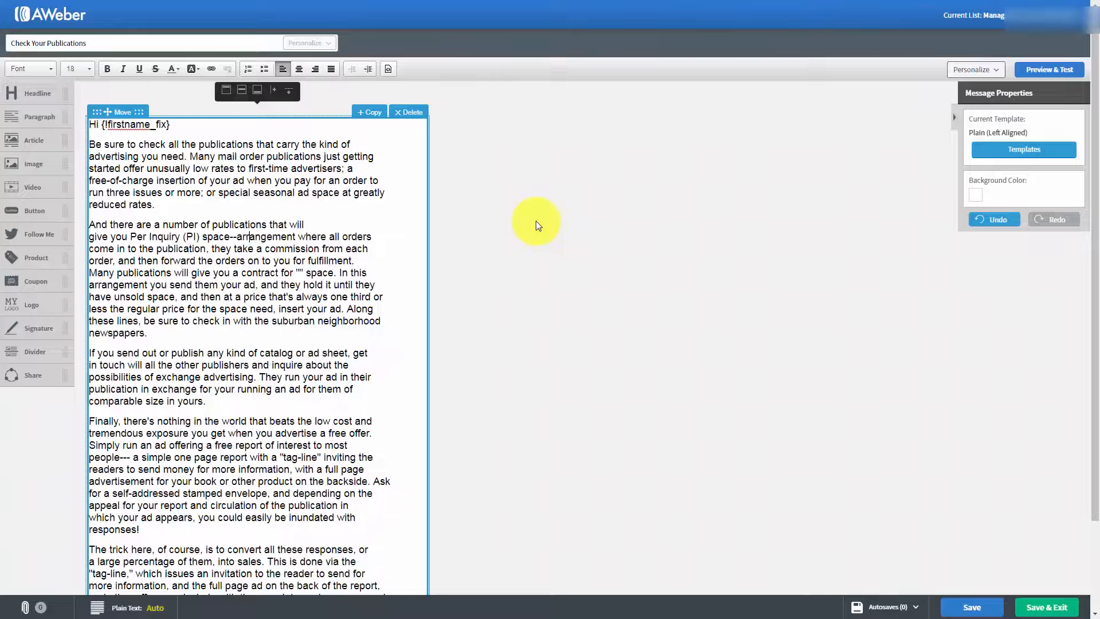
Step: Save and close the message "Check Your Publications" and start scheduling that draft as a broadcast
click(1031, 608)
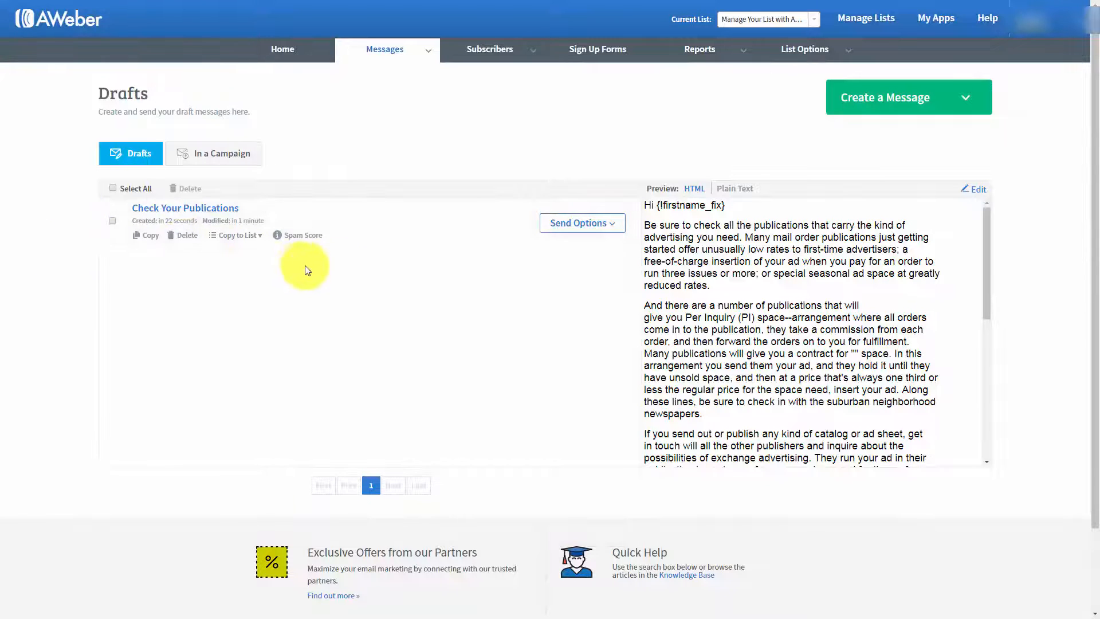
click(610, 228)
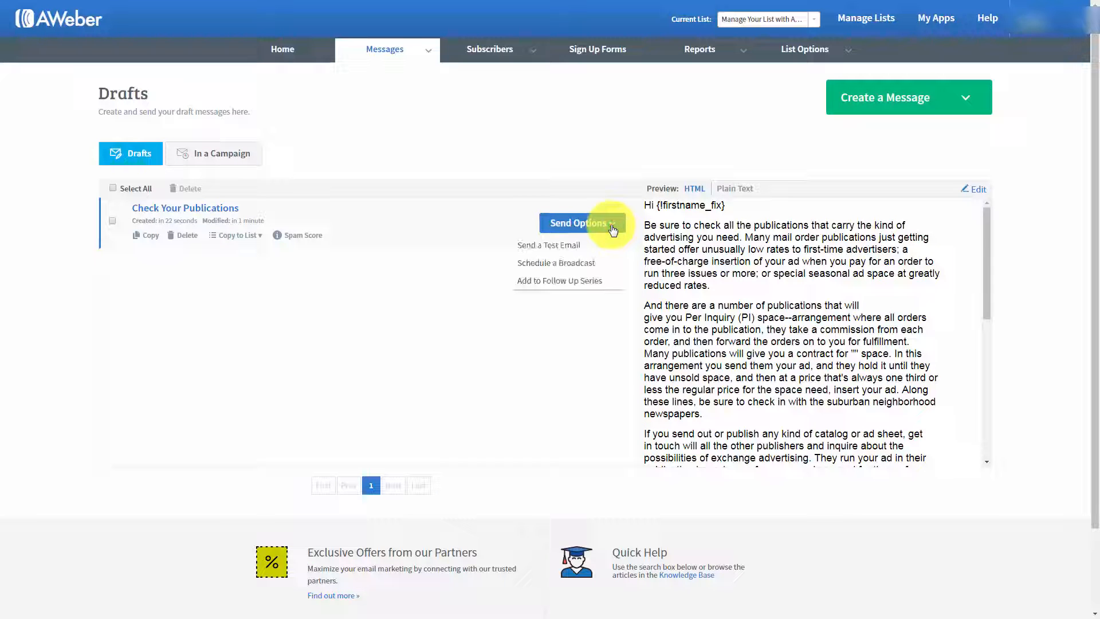
click(543, 265)
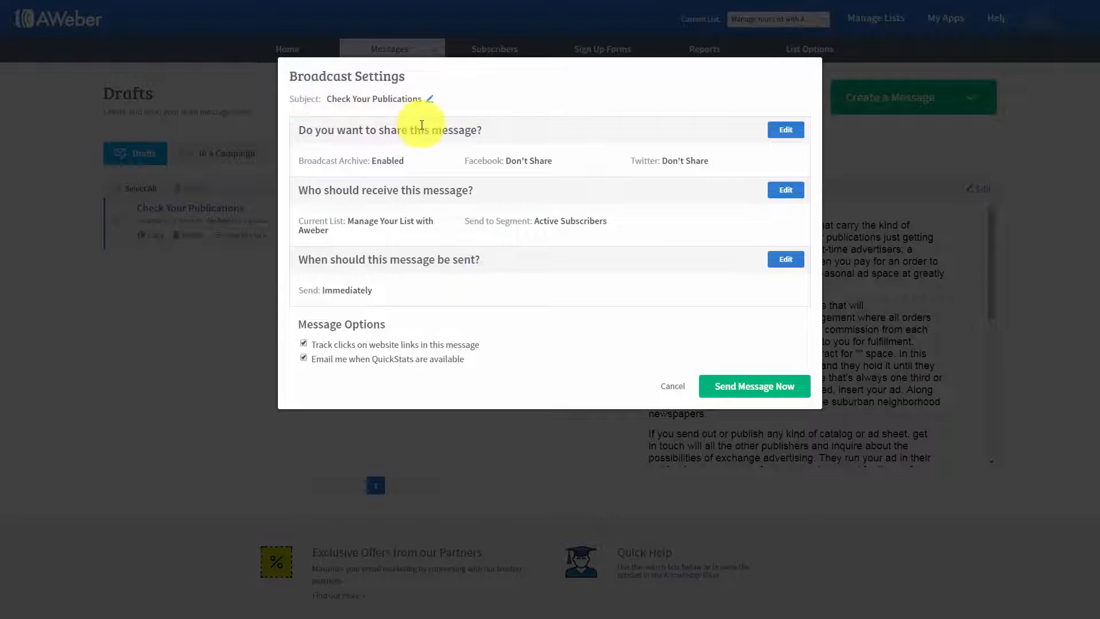
Step: Check the broadcast's subject without editing it, and apply the sharing settings with the archive enabled and no Facebook or Twitter post
click(430, 98)
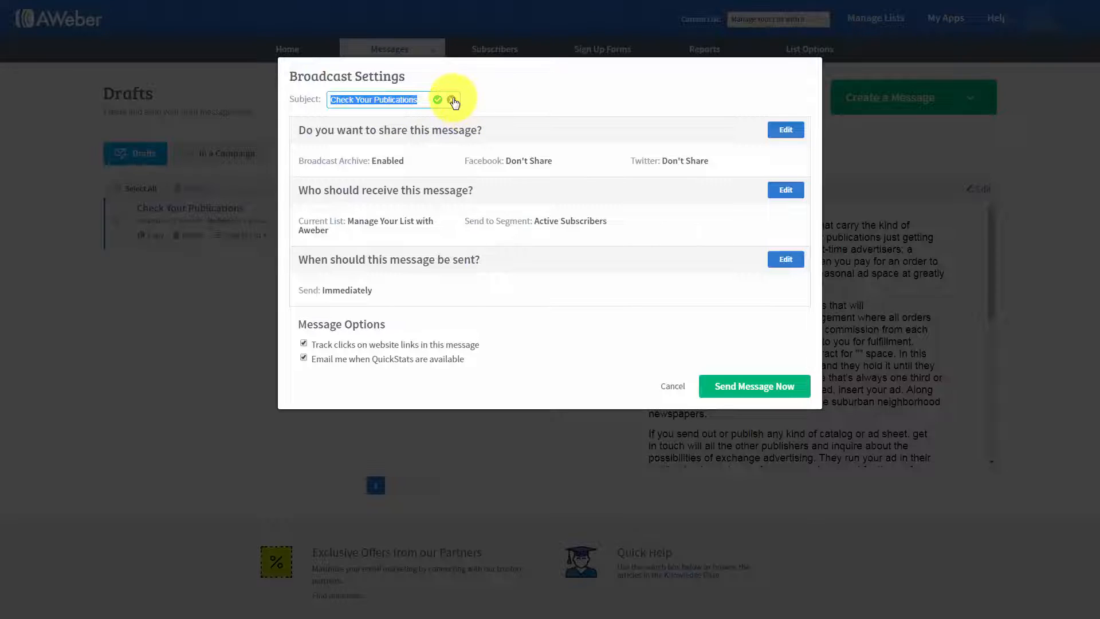
click(451, 100)
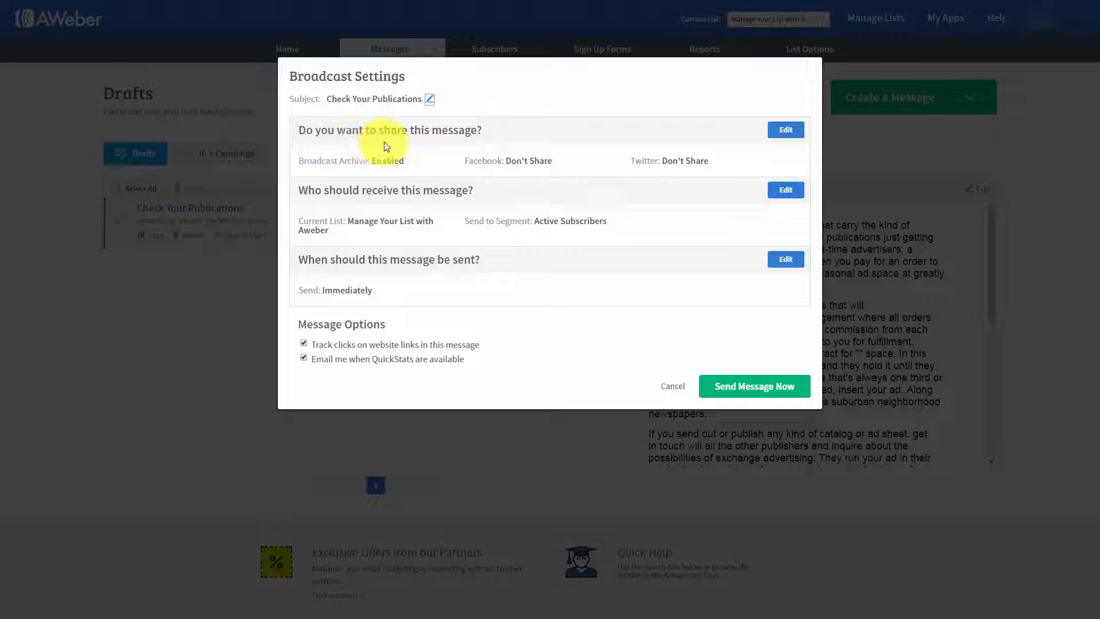
click(785, 132)
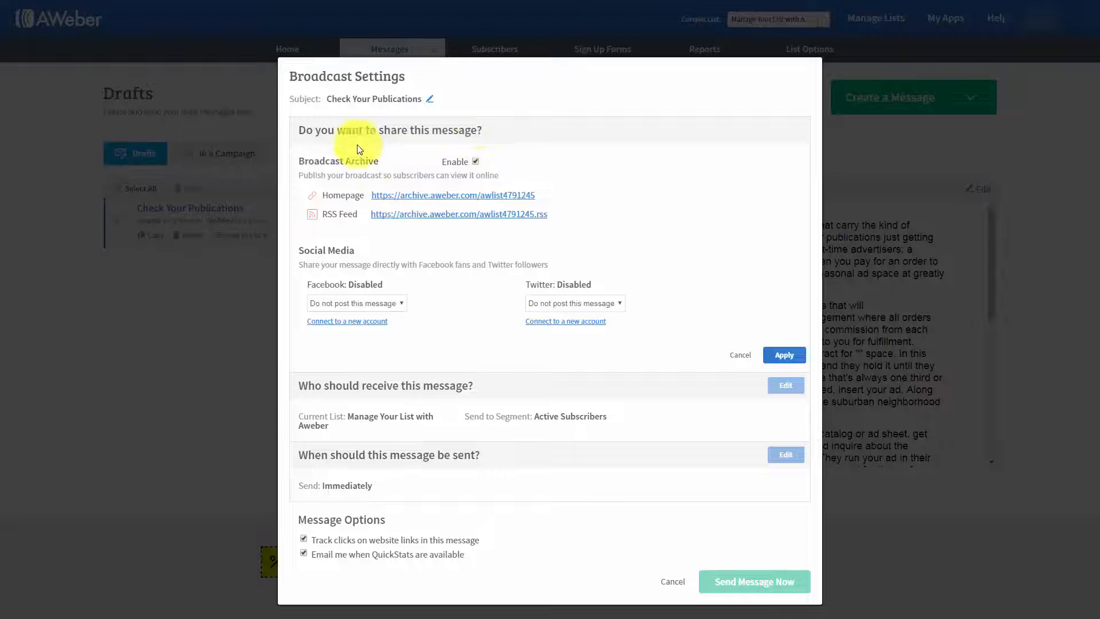
click(407, 201)
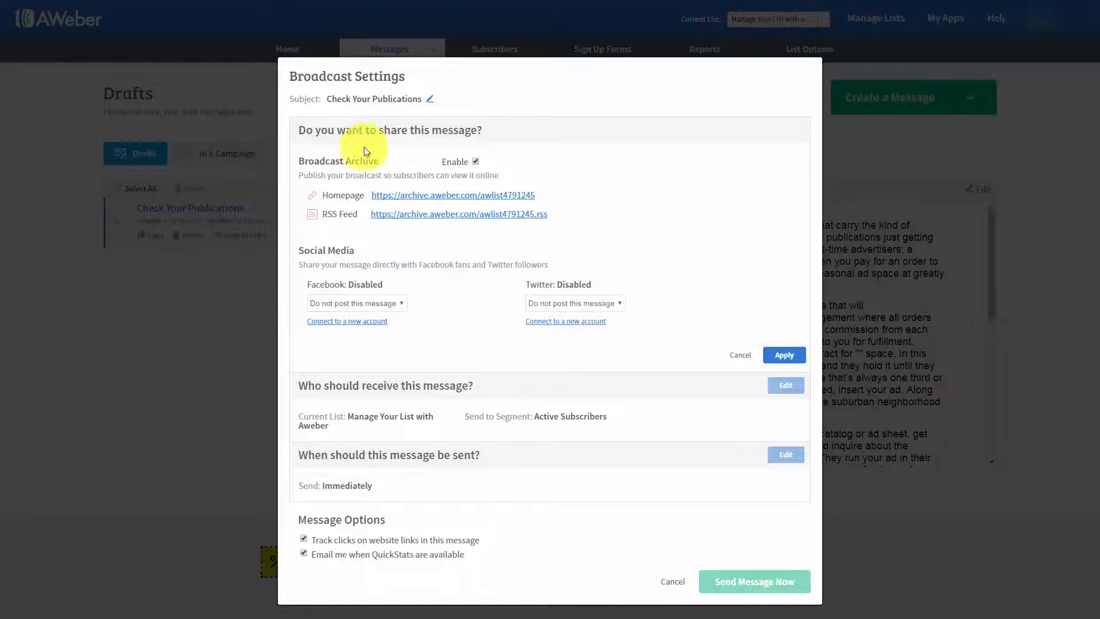
click(784, 355)
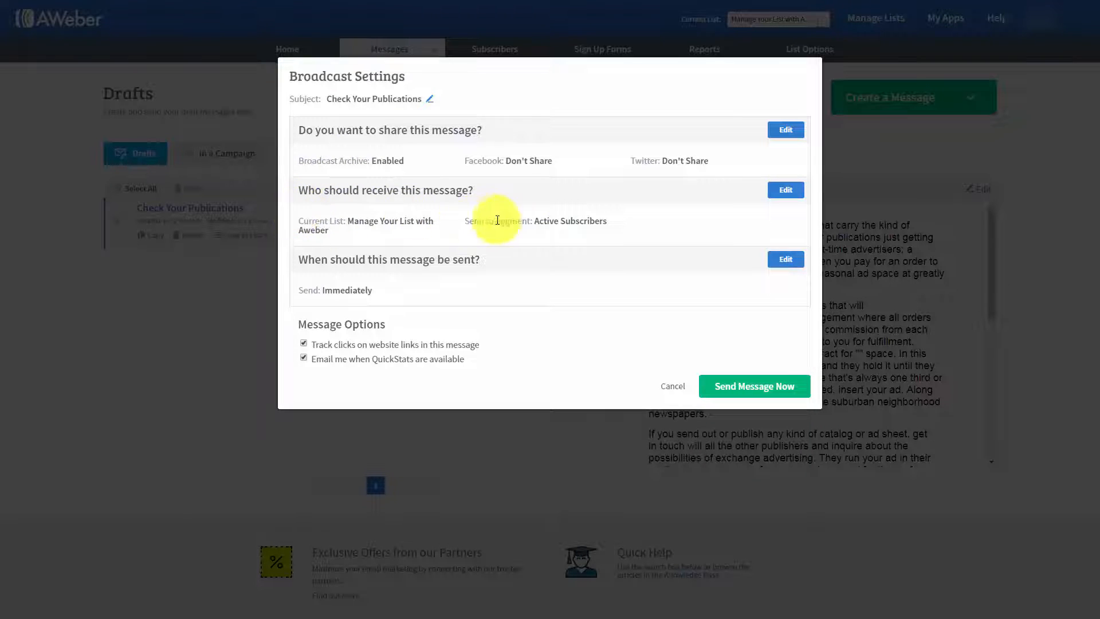
Step: Set the recipients to Active Subscribers, include the first two other lists, exclude the third list, and apply the settings
click(785, 191)
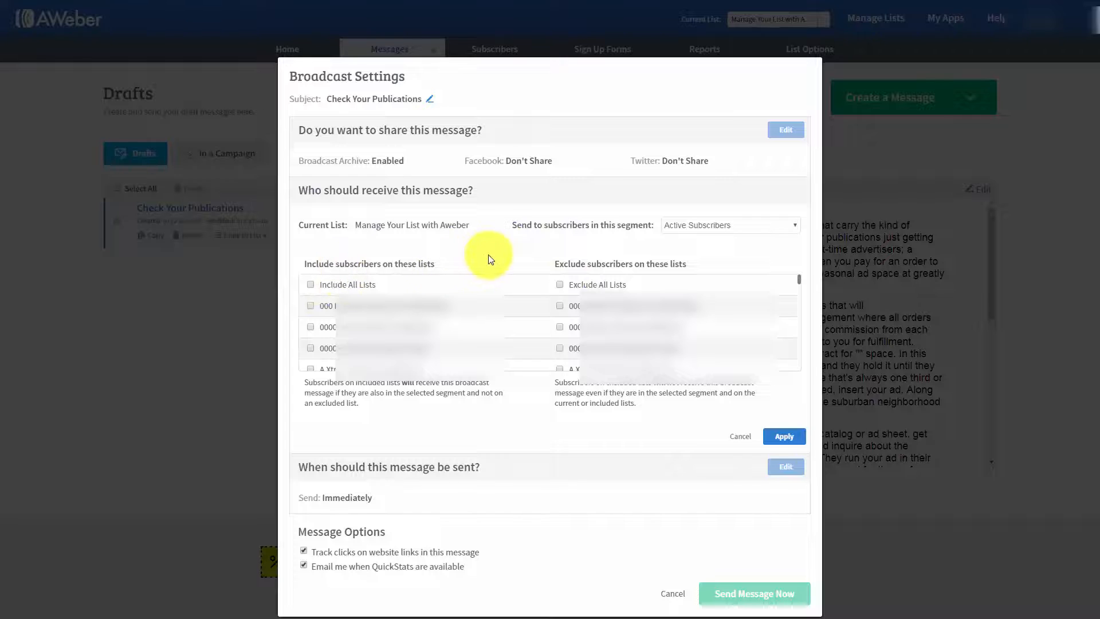
click(310, 306)
click(311, 327)
click(310, 348)
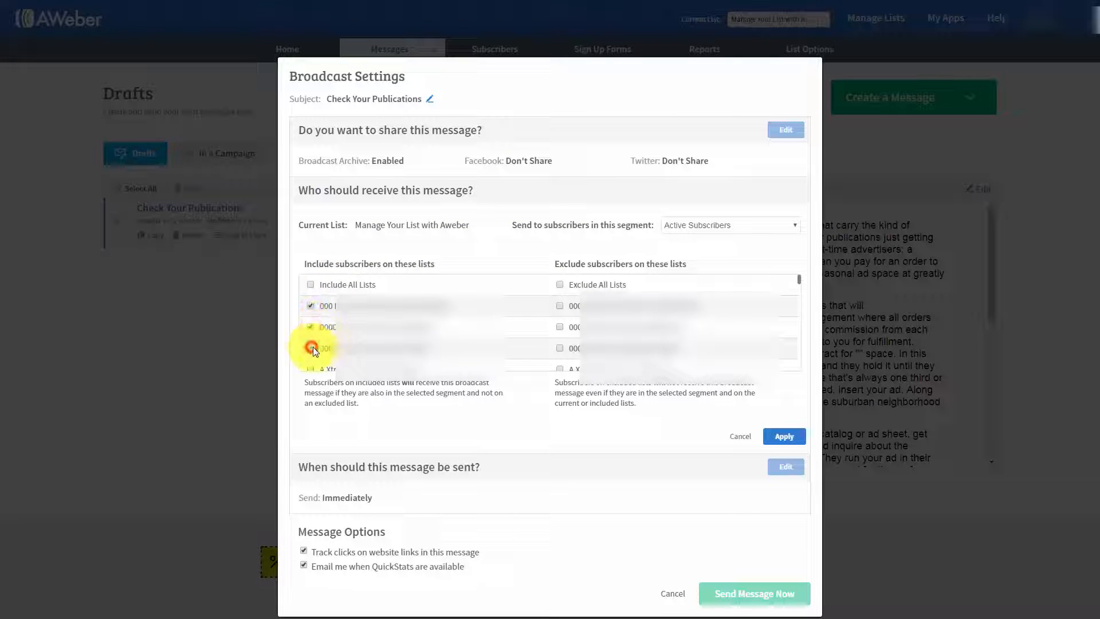
click(560, 348)
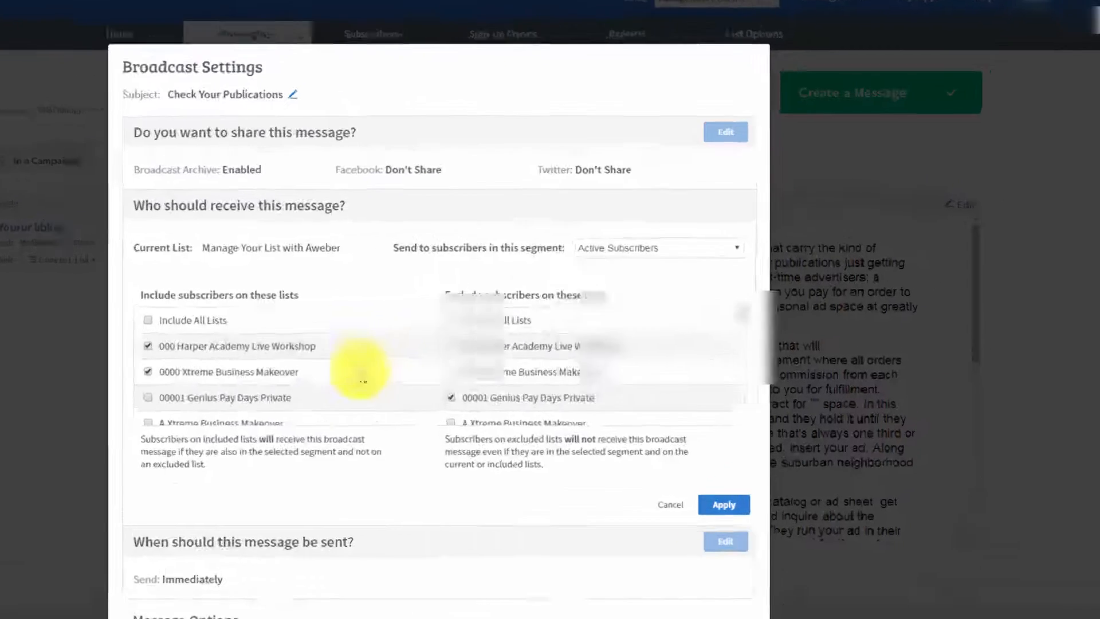
click(744, 224)
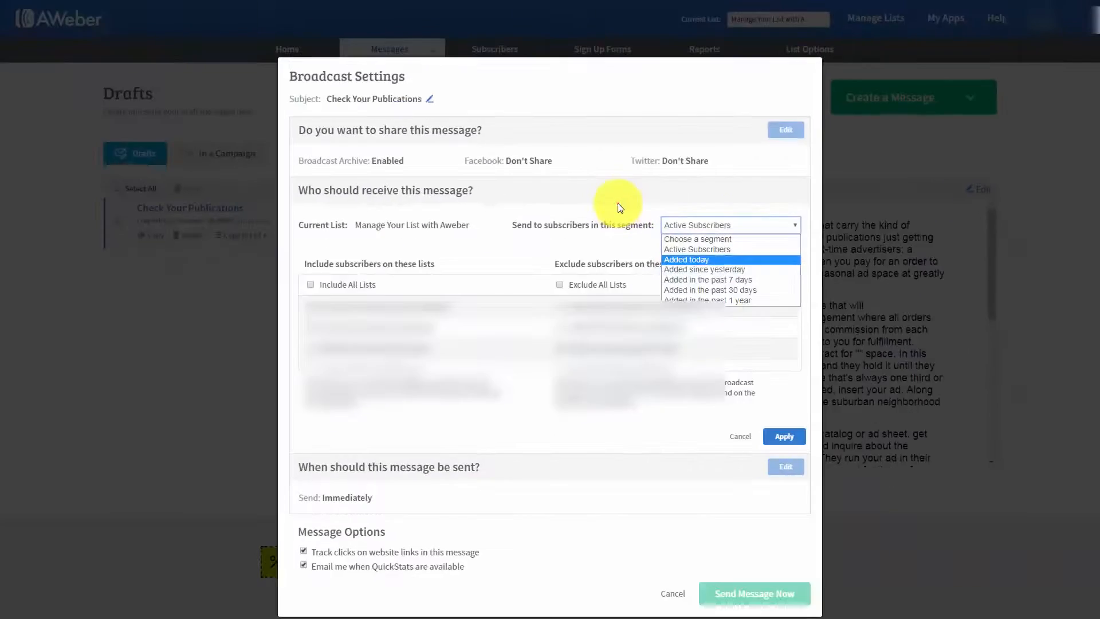
click(617, 202)
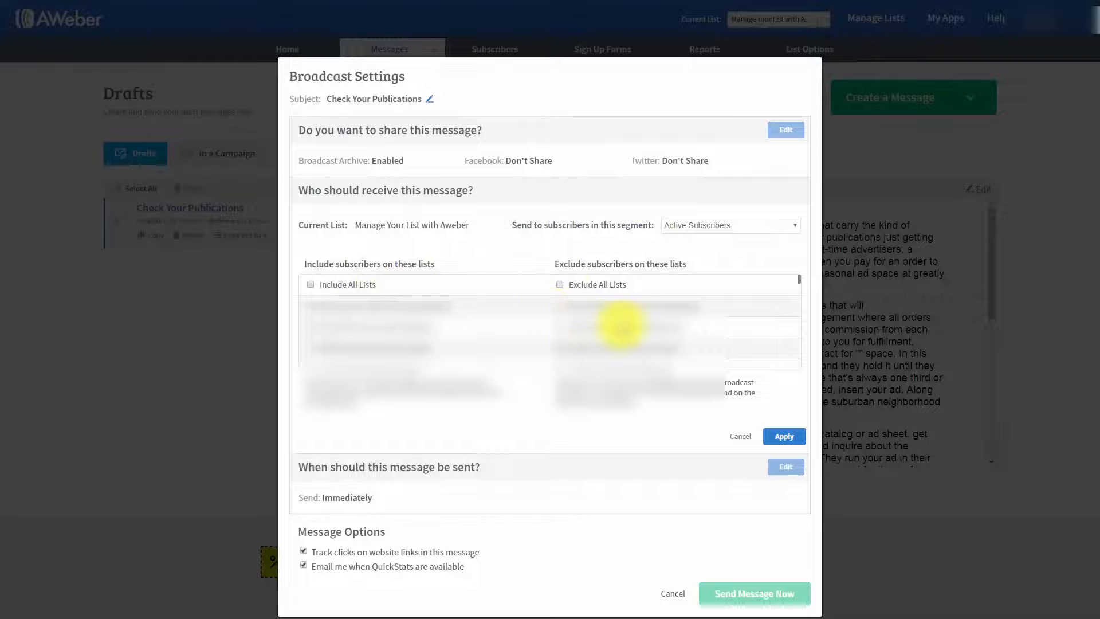
click(732, 229)
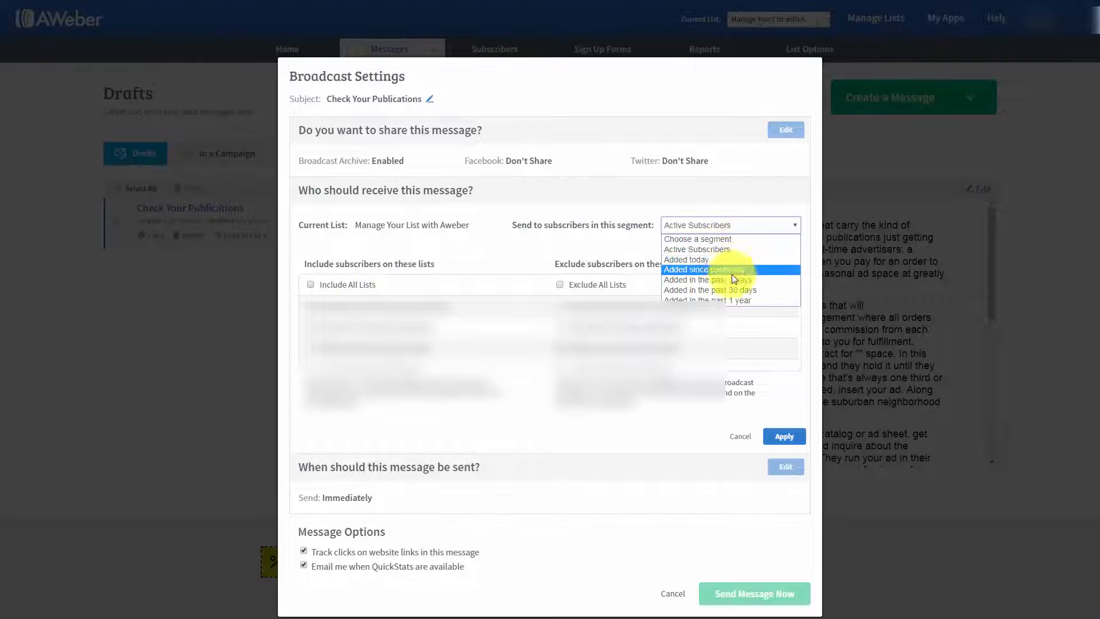
click(609, 251)
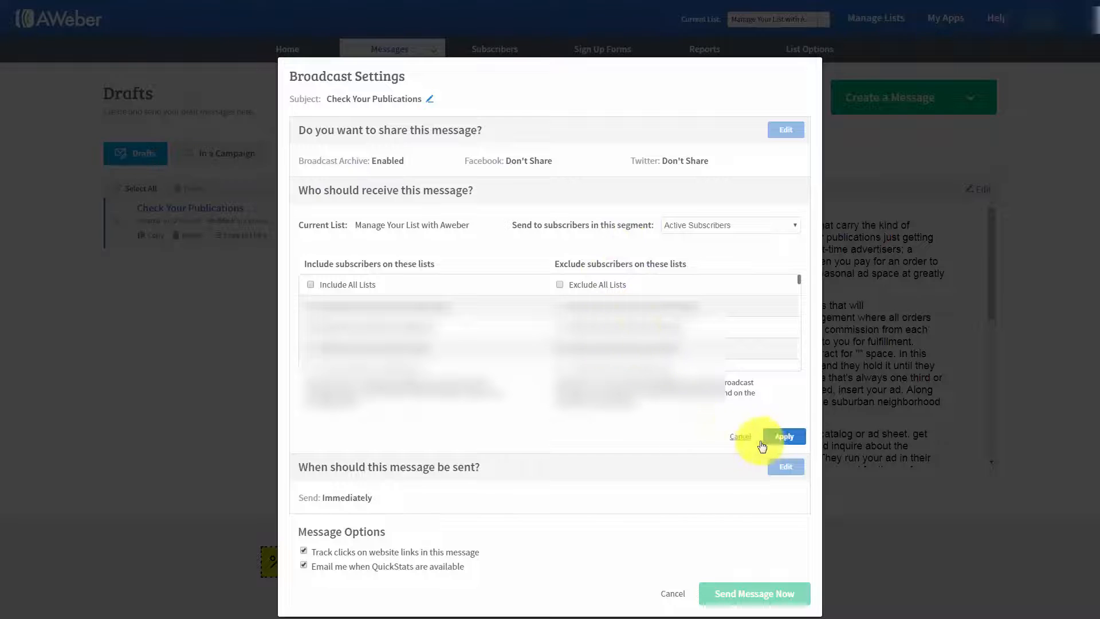
click(784, 437)
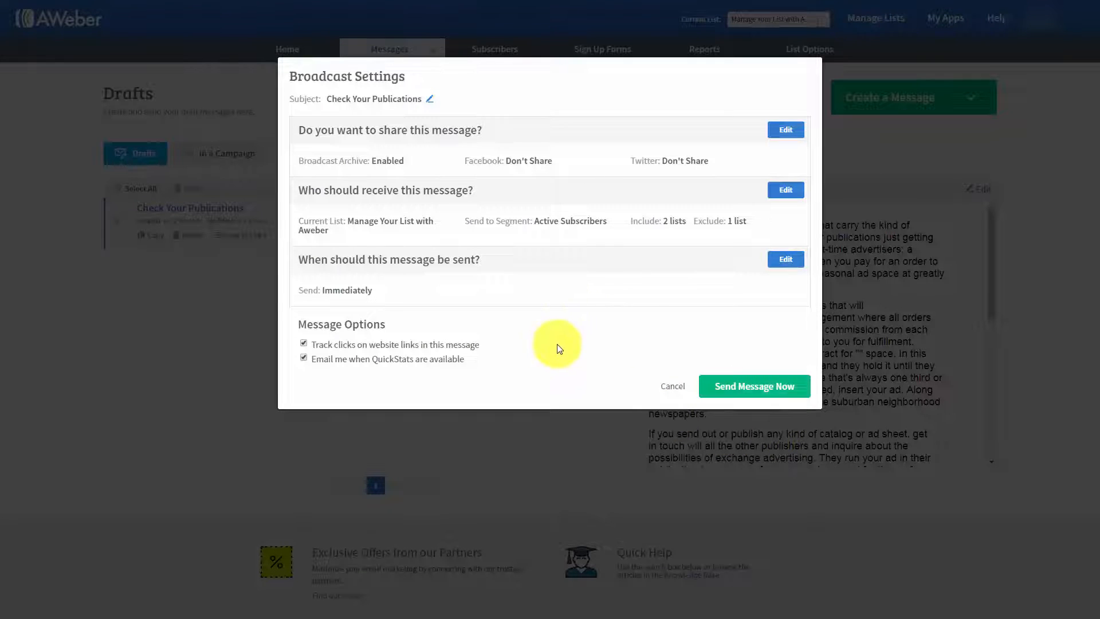
click(784, 261)
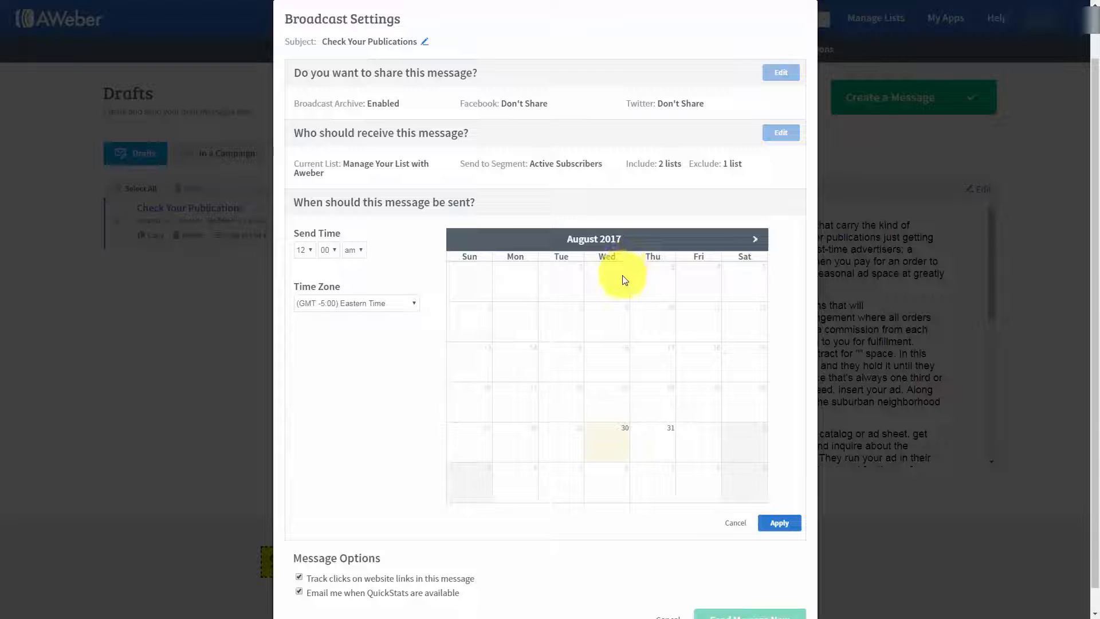
click(309, 251)
click(301, 329)
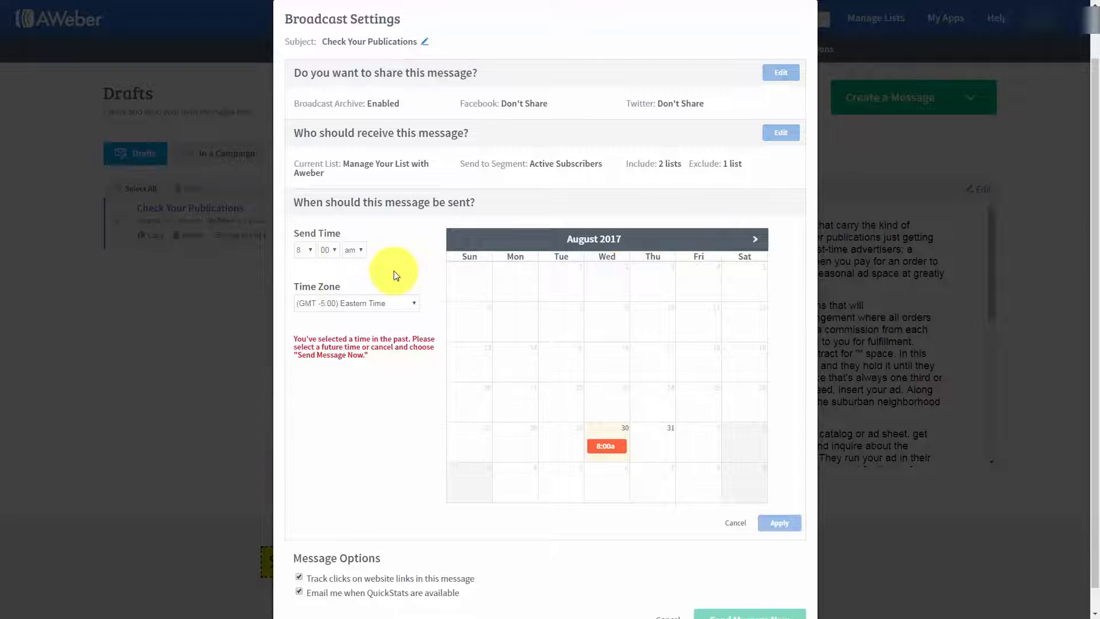
click(657, 445)
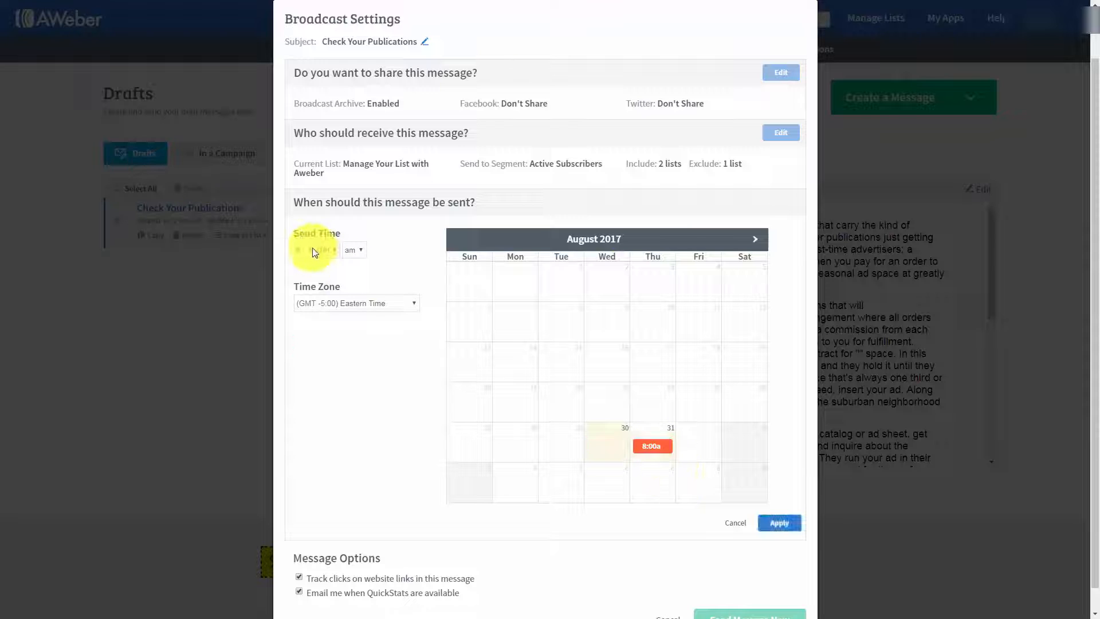
click(756, 240)
click(756, 239)
click(644, 317)
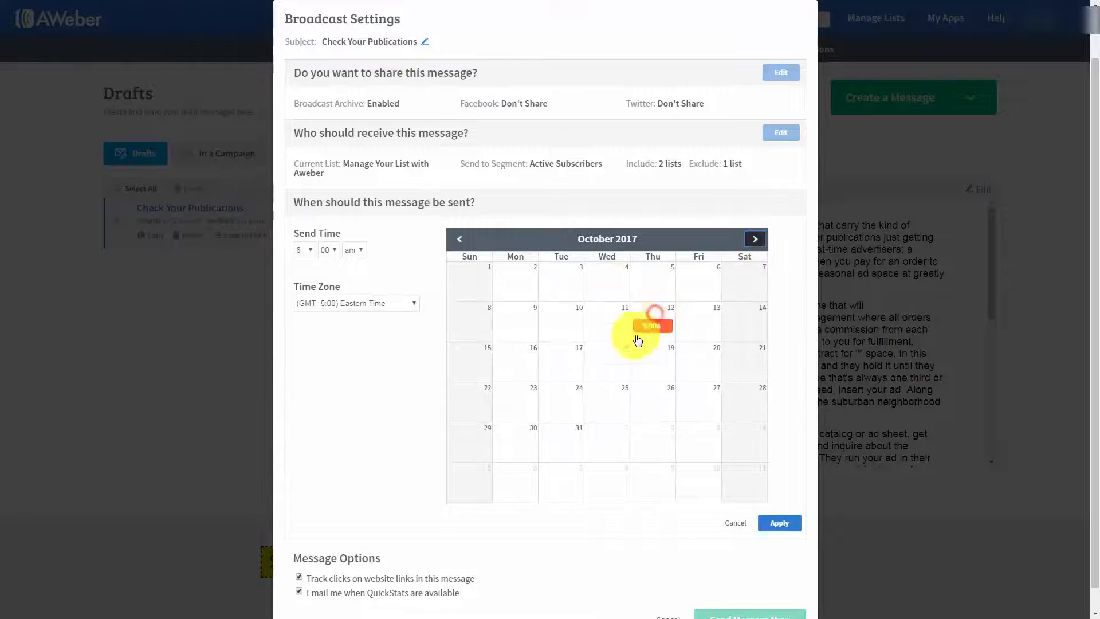
click(459, 238)
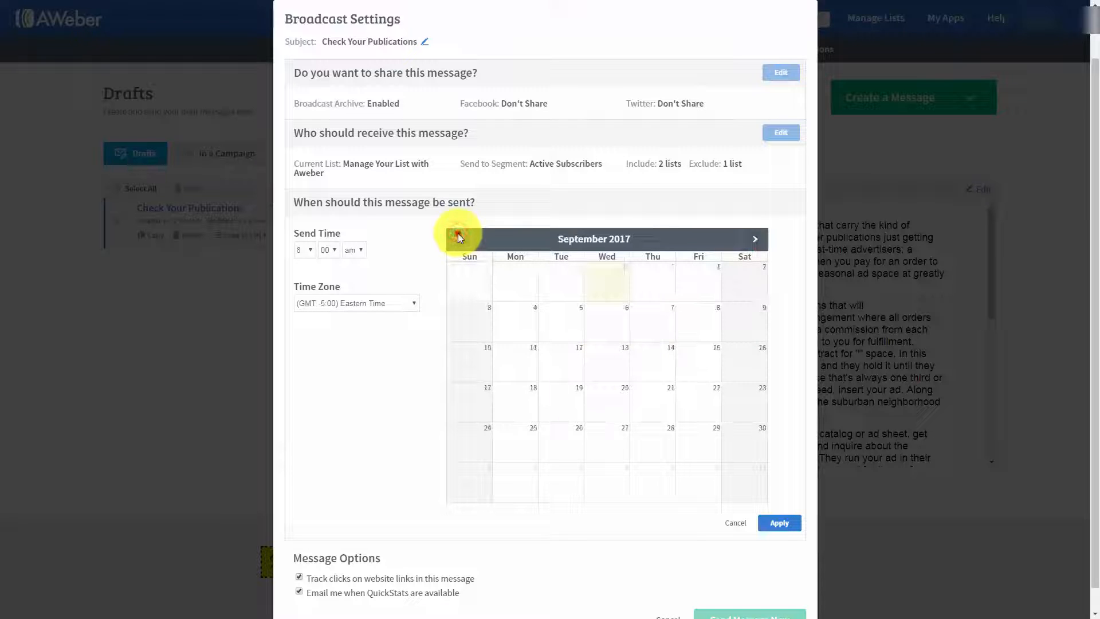
click(495, 324)
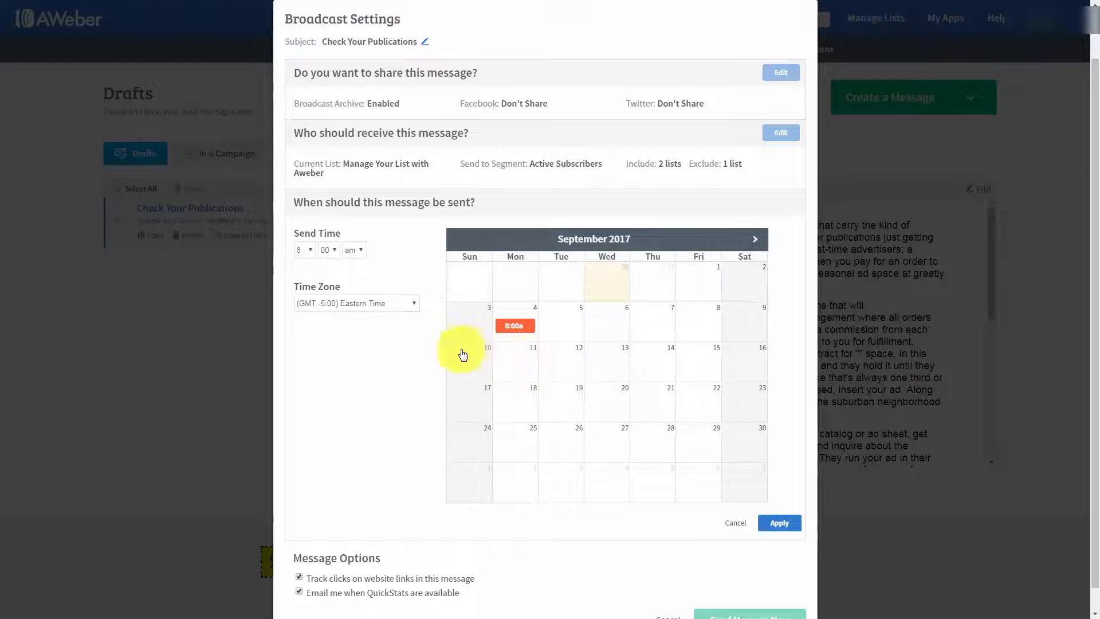
scroll(356, 371, down, 1)
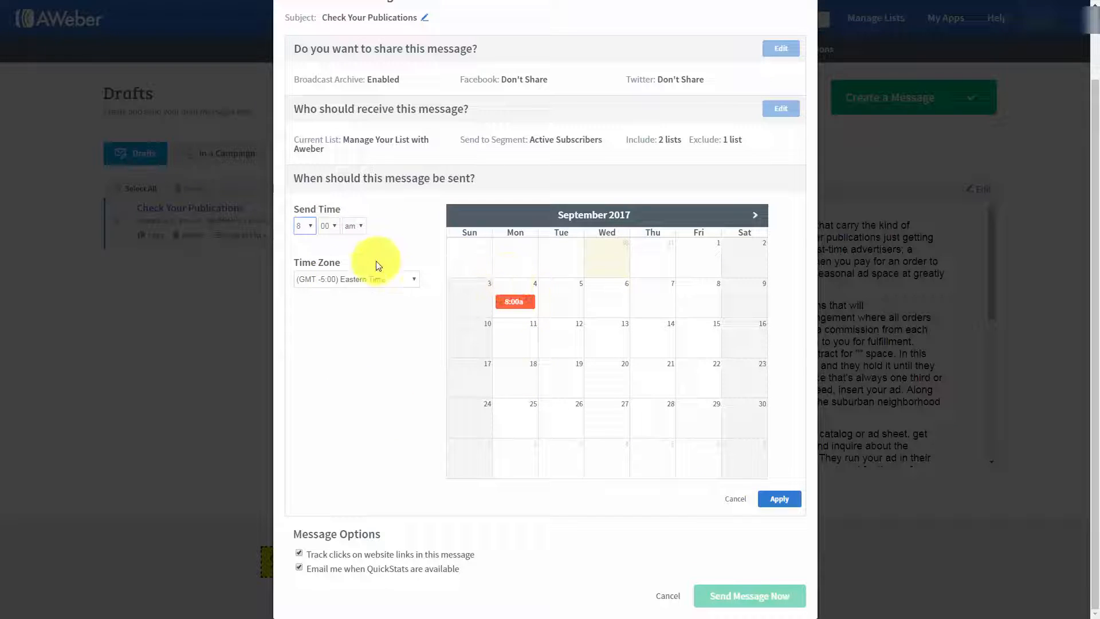
click(735, 498)
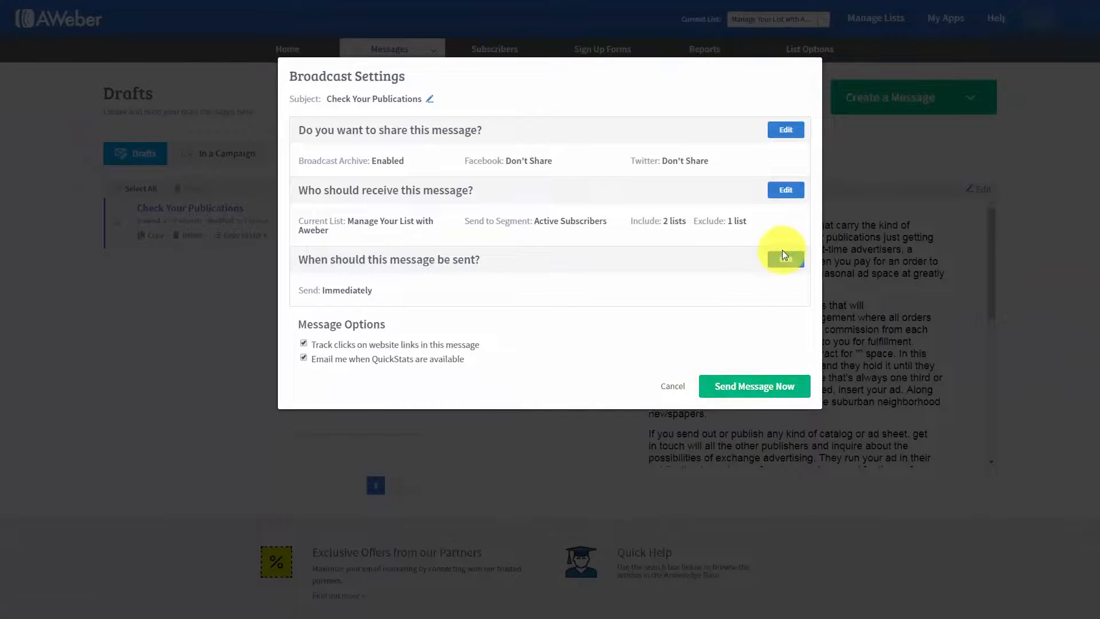
Step: Schedule the broadcast for Wednesday, September 6, 2017 at 12:00 AM Eastern Time, and unschedule it from the broadcast messages list
click(783, 260)
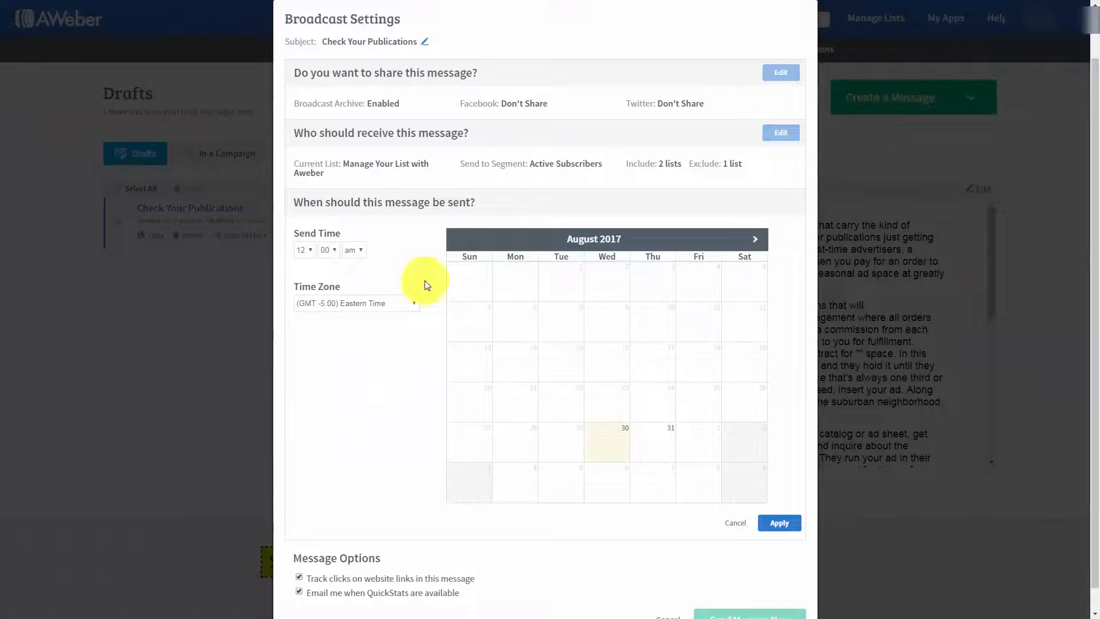
click(756, 241)
click(608, 329)
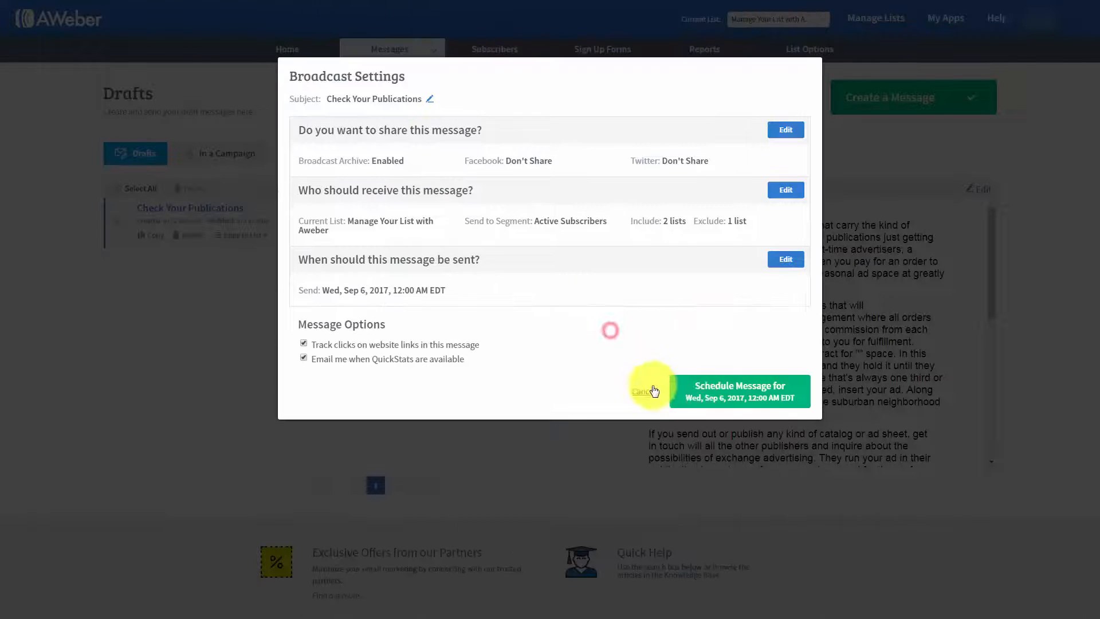
click(701, 394)
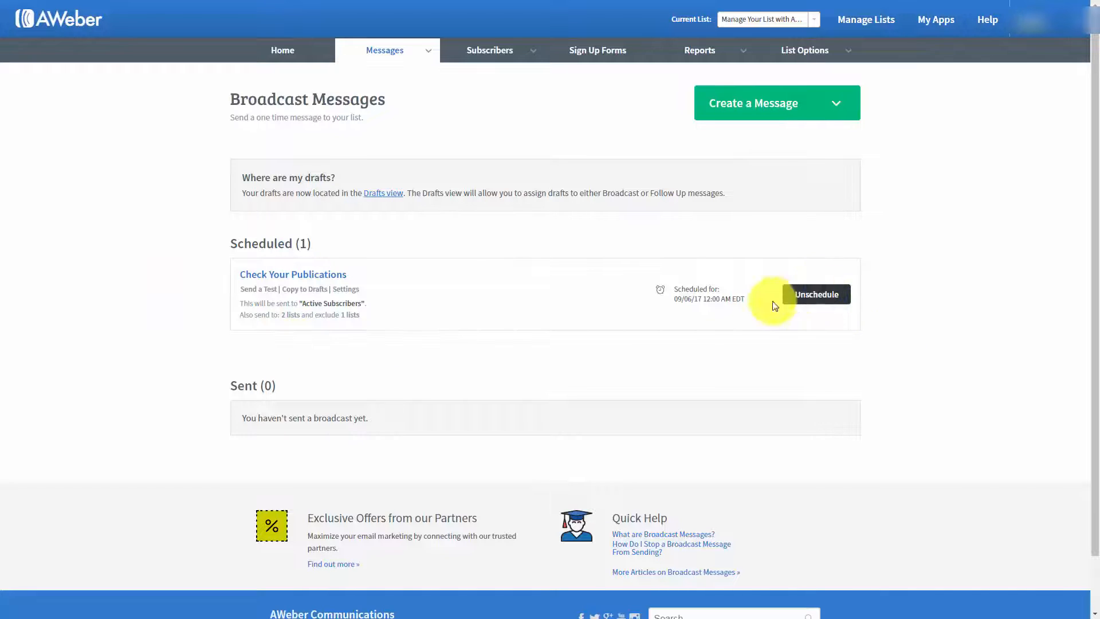
click(810, 295)
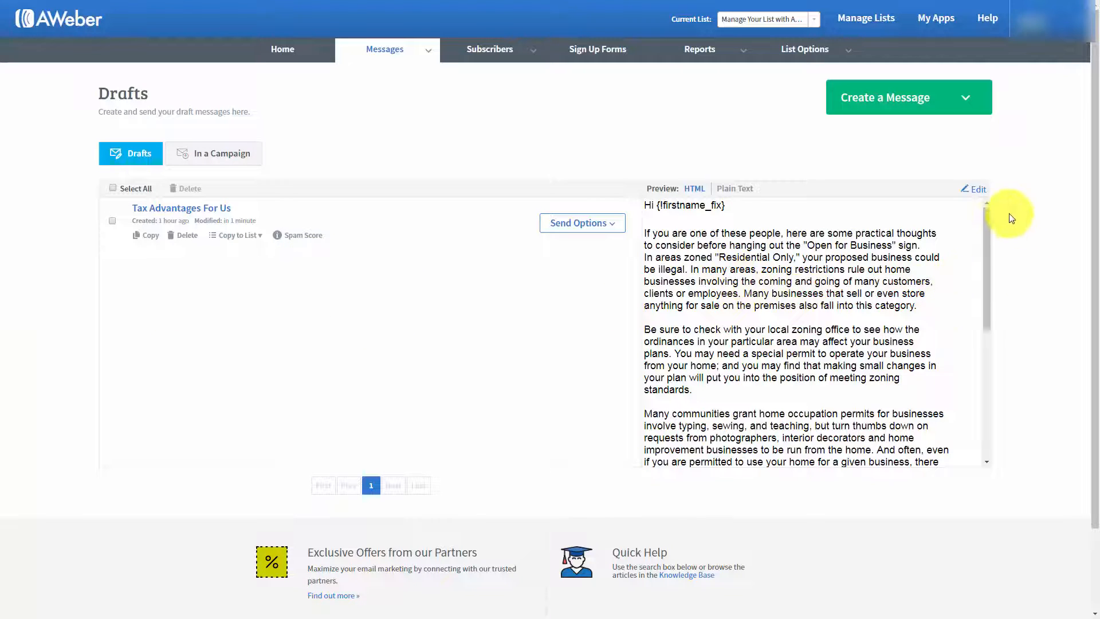
click(976, 193)
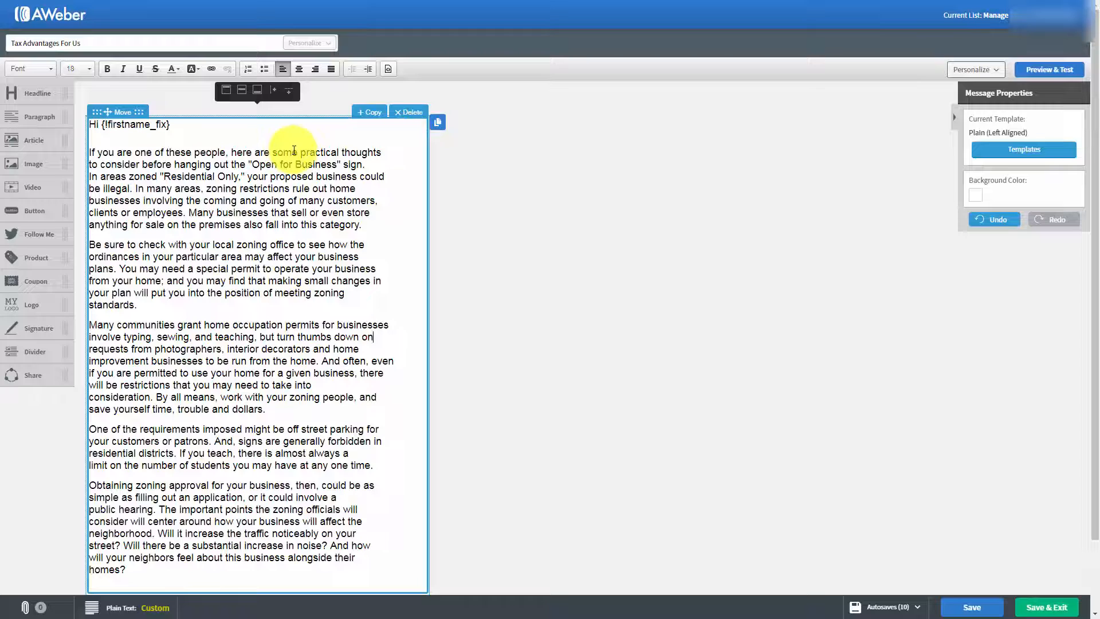
click(367, 226)
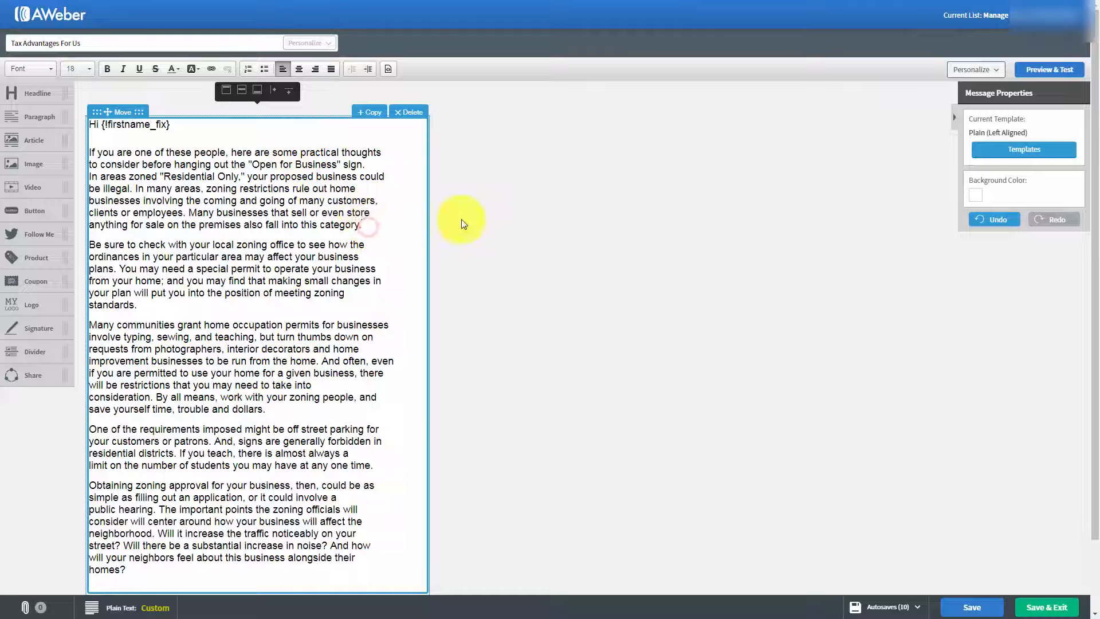
key(Return)
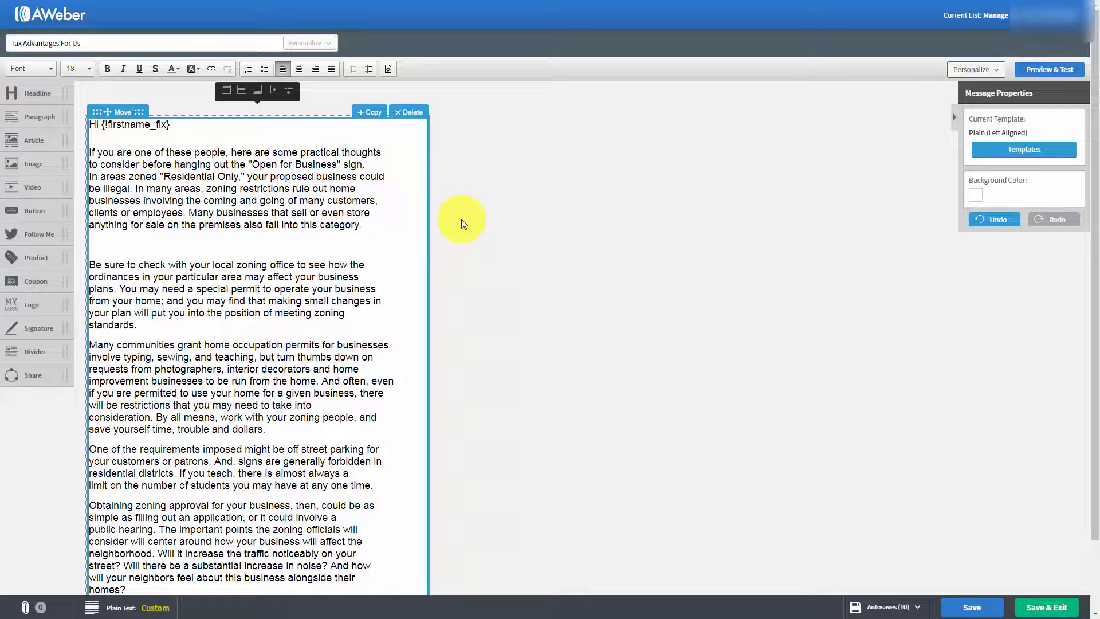
text(http://haon.biz/cfwop/)
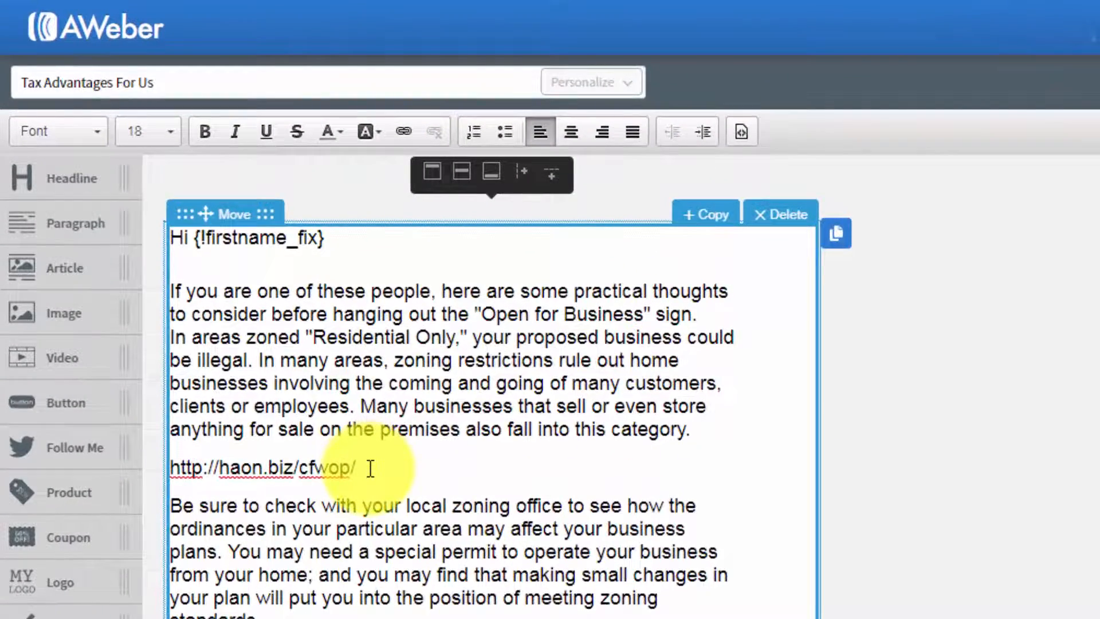
drag(370, 468, 174, 463)
key(ctrl+c)
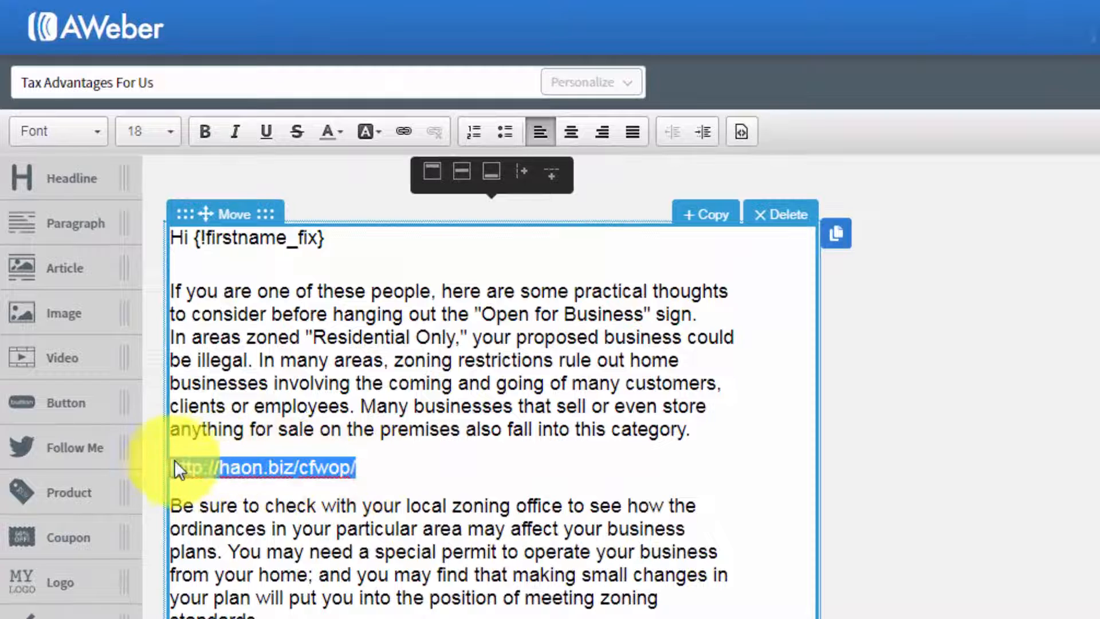
click(404, 133)
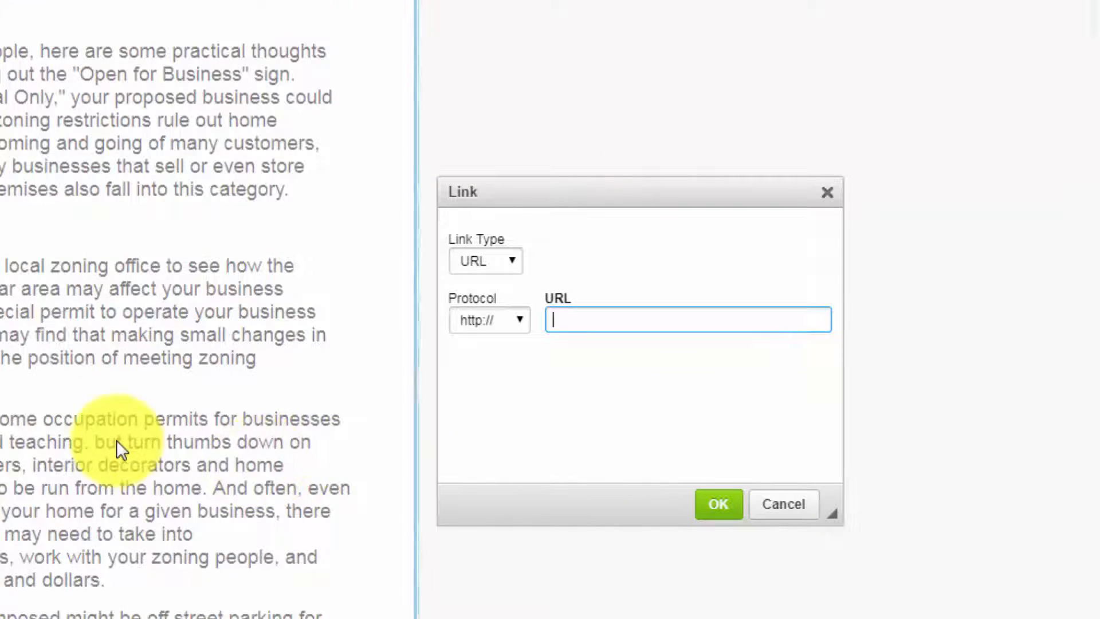
right_click(559, 320)
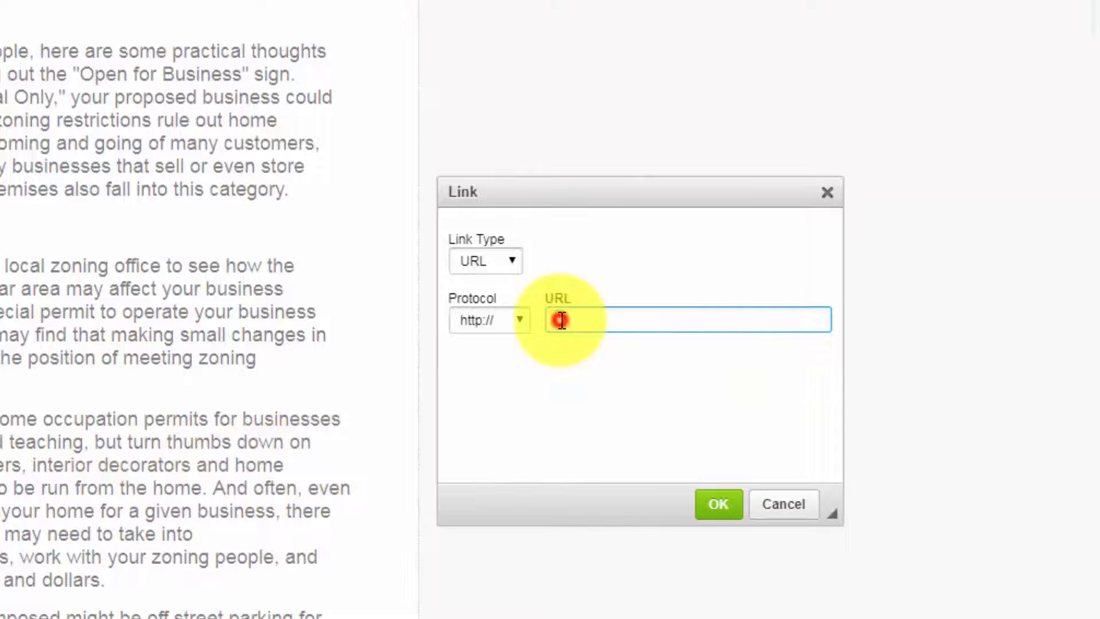
click(610, 450)
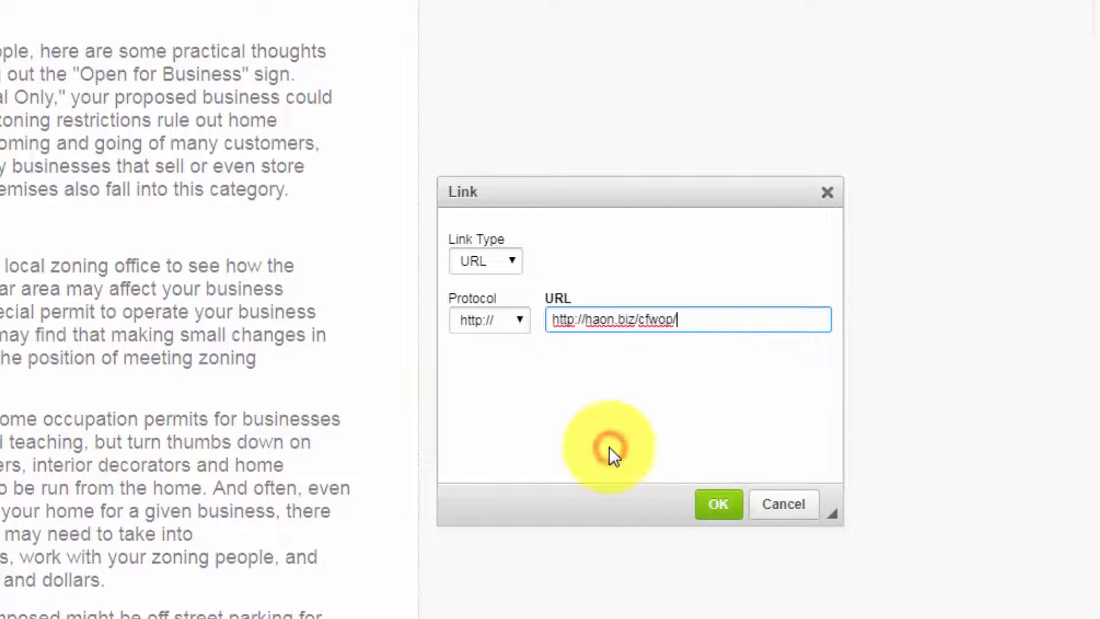
click(556, 320)
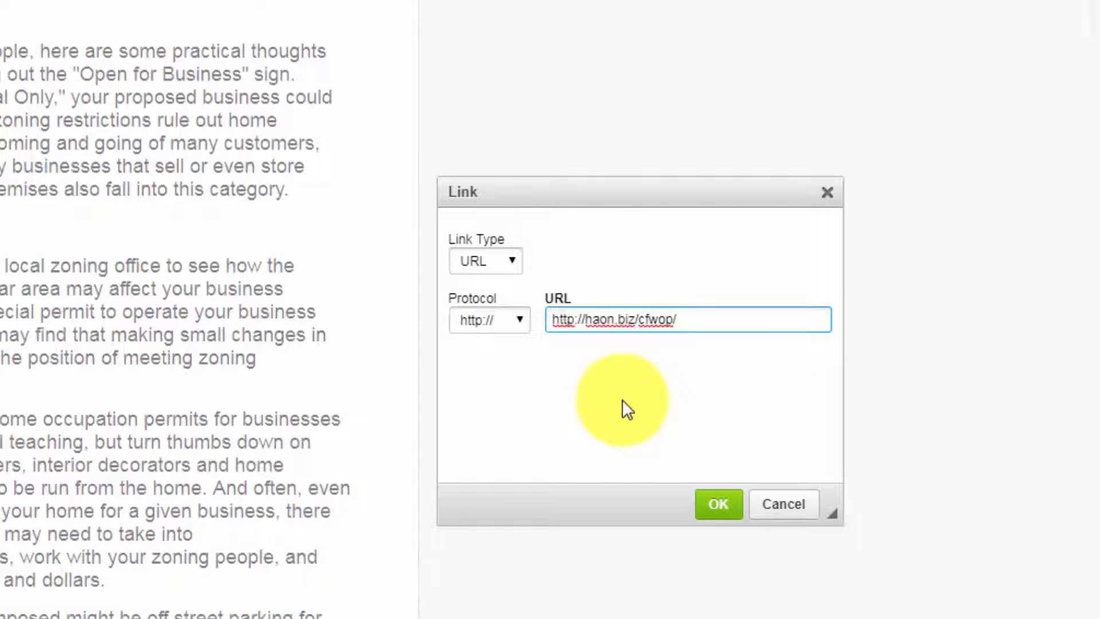
key(BackSpace)
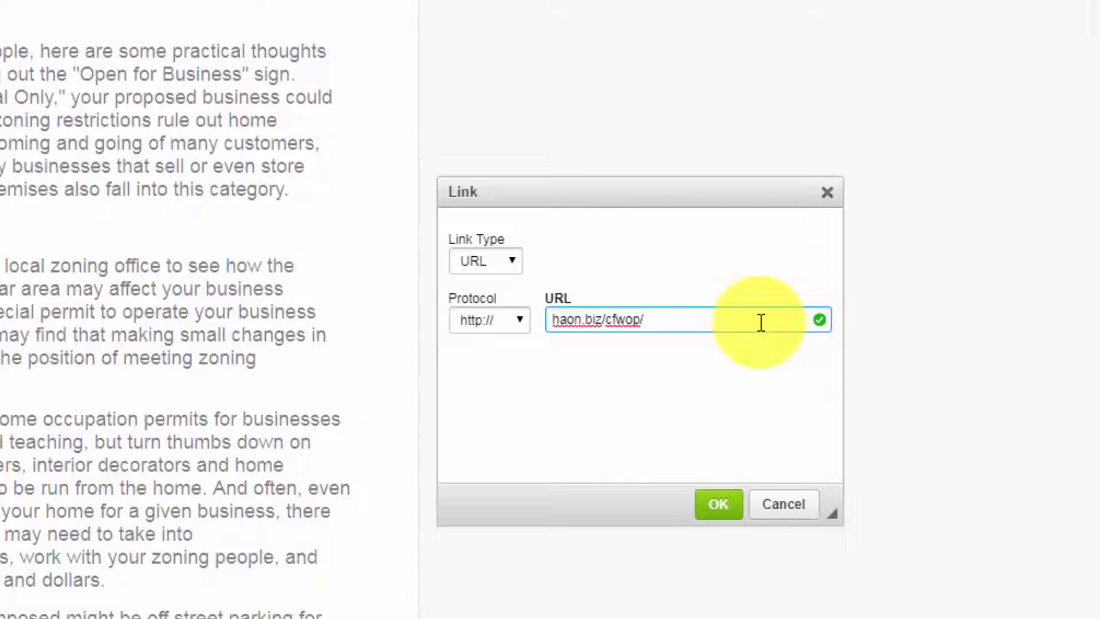
click(718, 504)
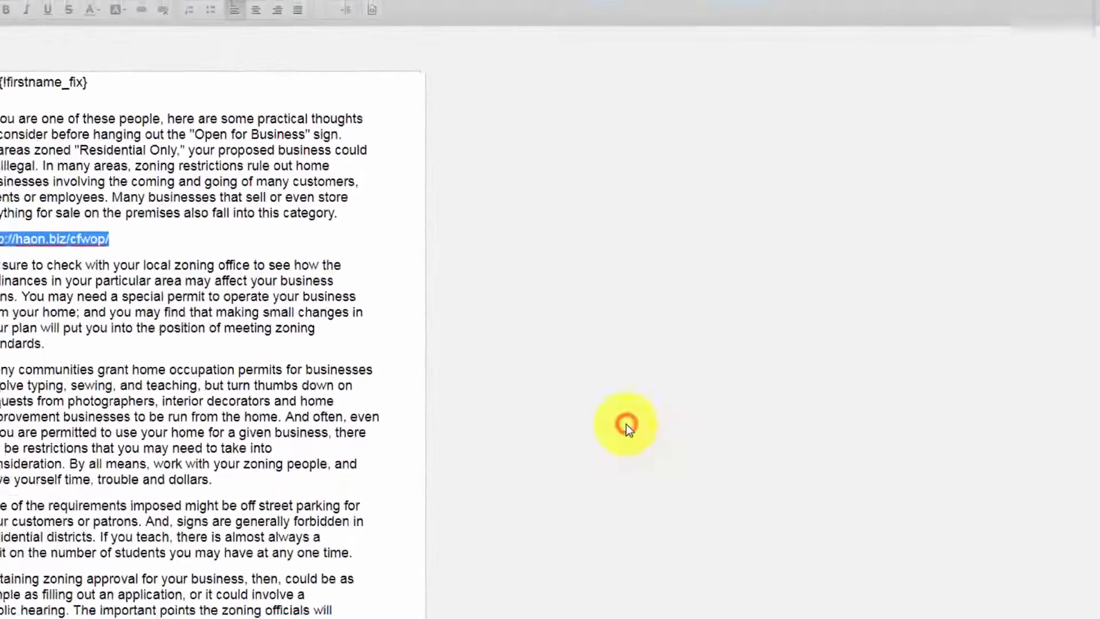
click(170, 310)
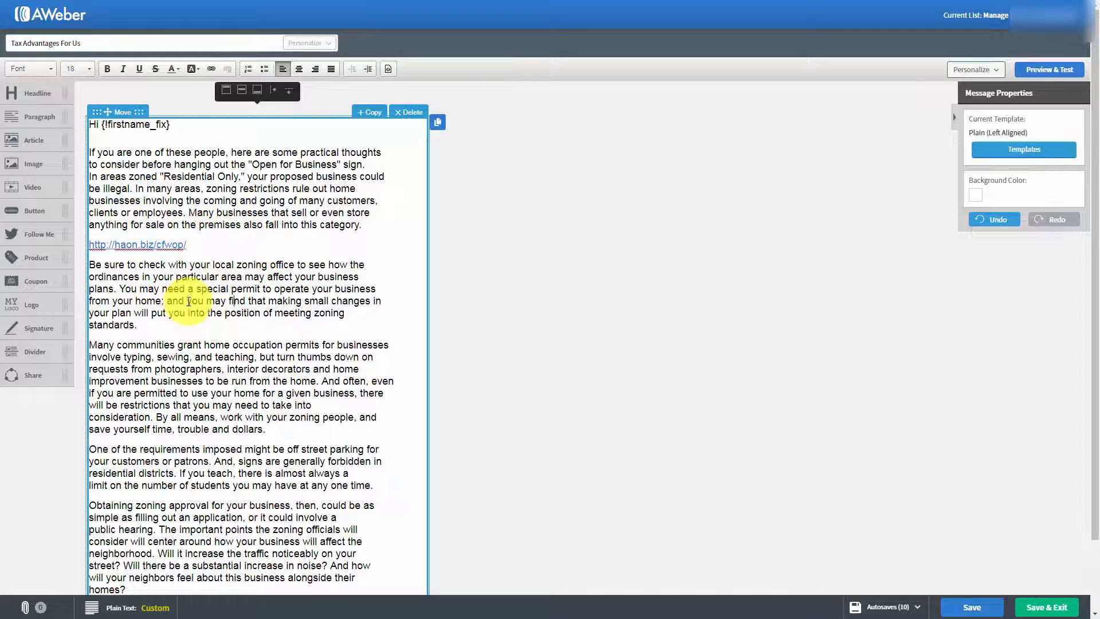
drag(189, 302, 245, 300)
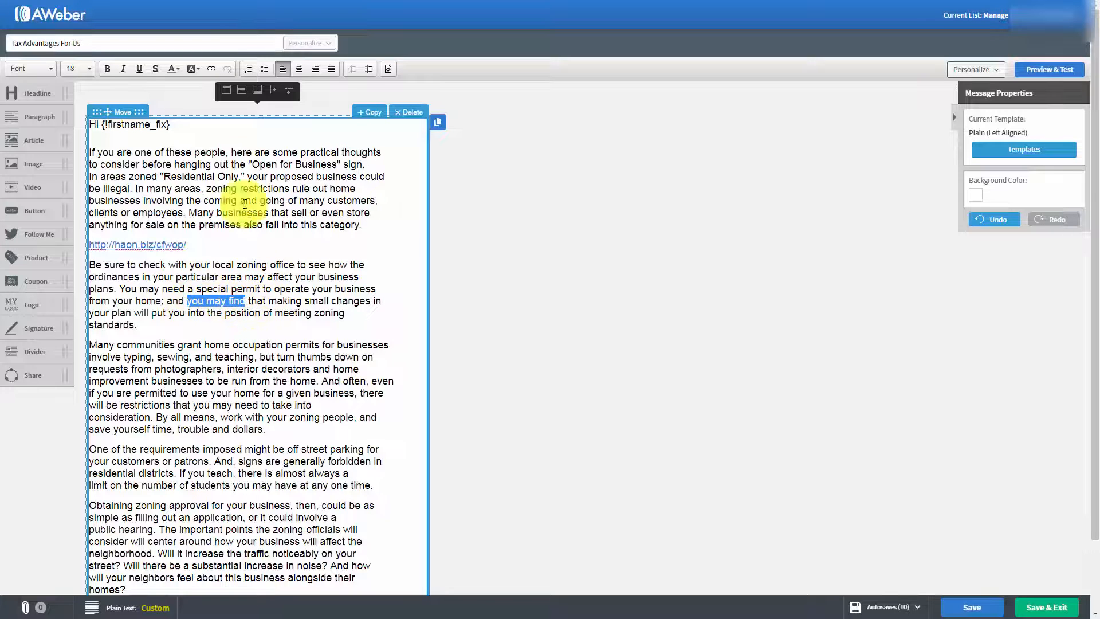
click(213, 69)
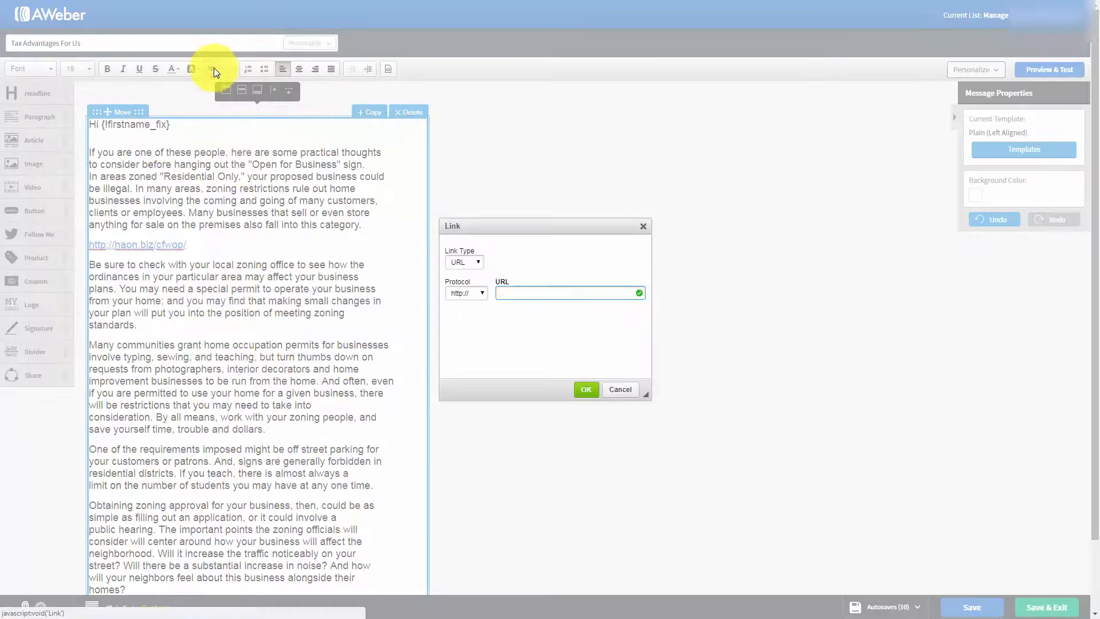
click(509, 291)
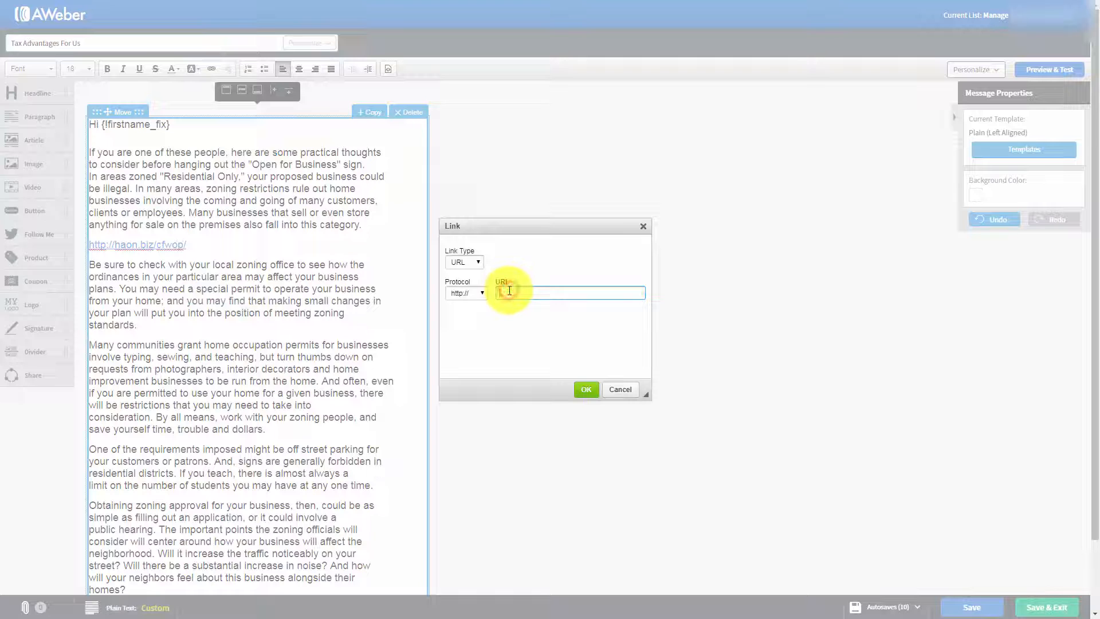
text(haon.biz/cfwop/)
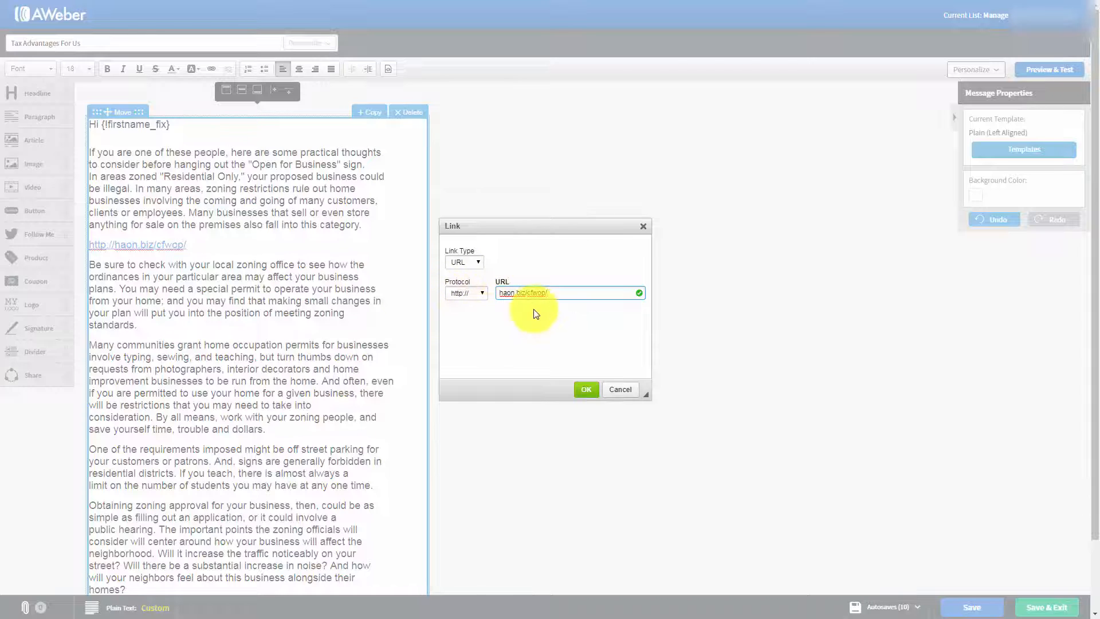
click(584, 390)
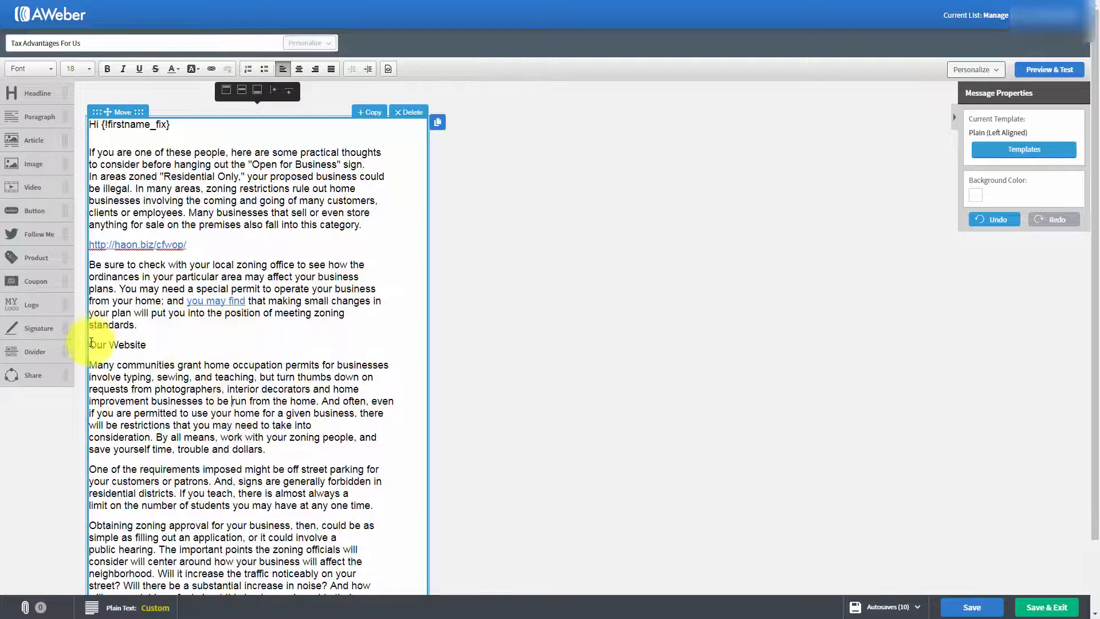
drag(90, 344, 146, 345)
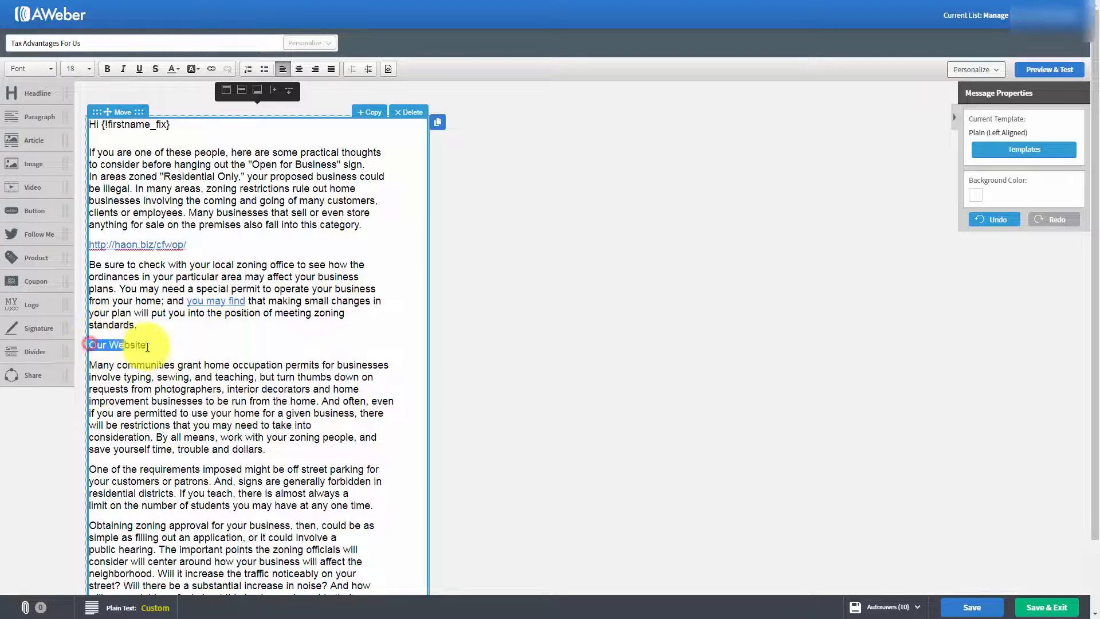
click(209, 69)
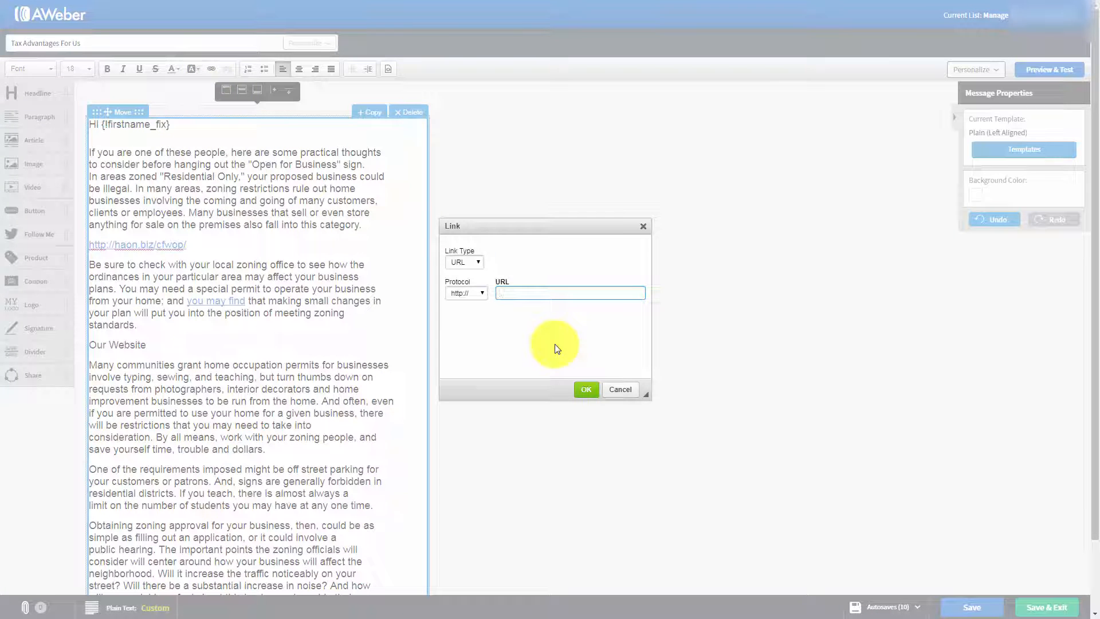
text(haon.biz/cfwop/)
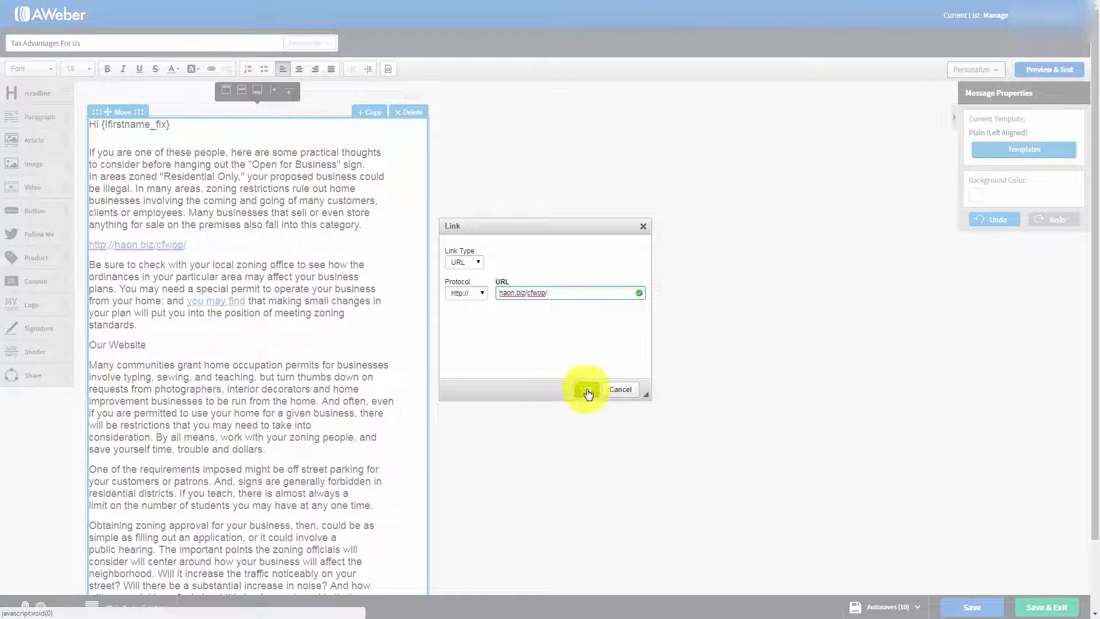
click(586, 389)
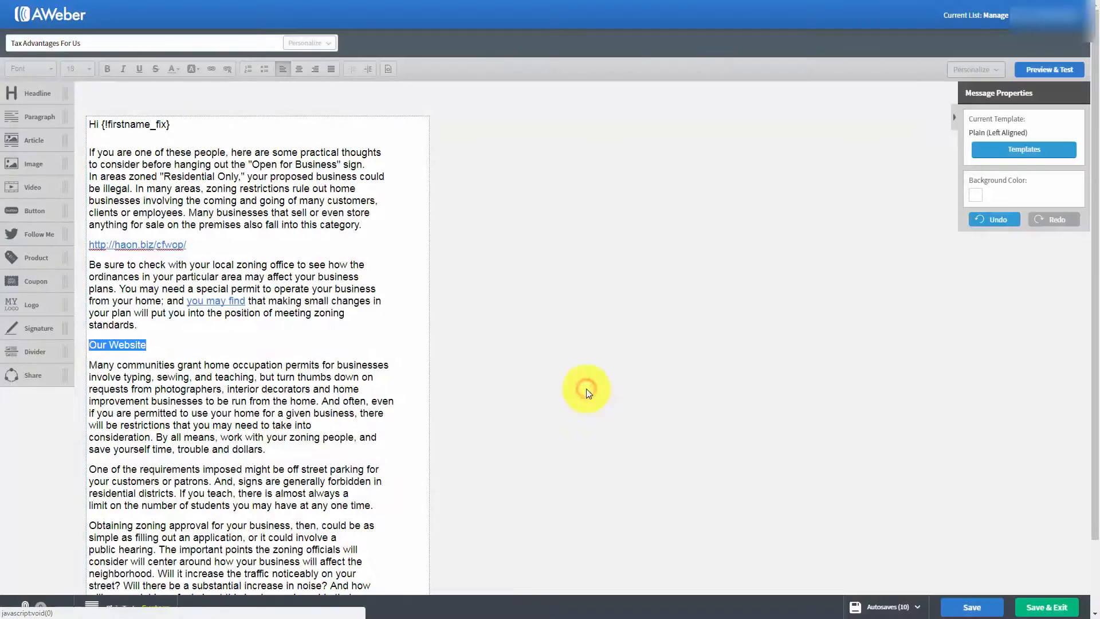
click(349, 380)
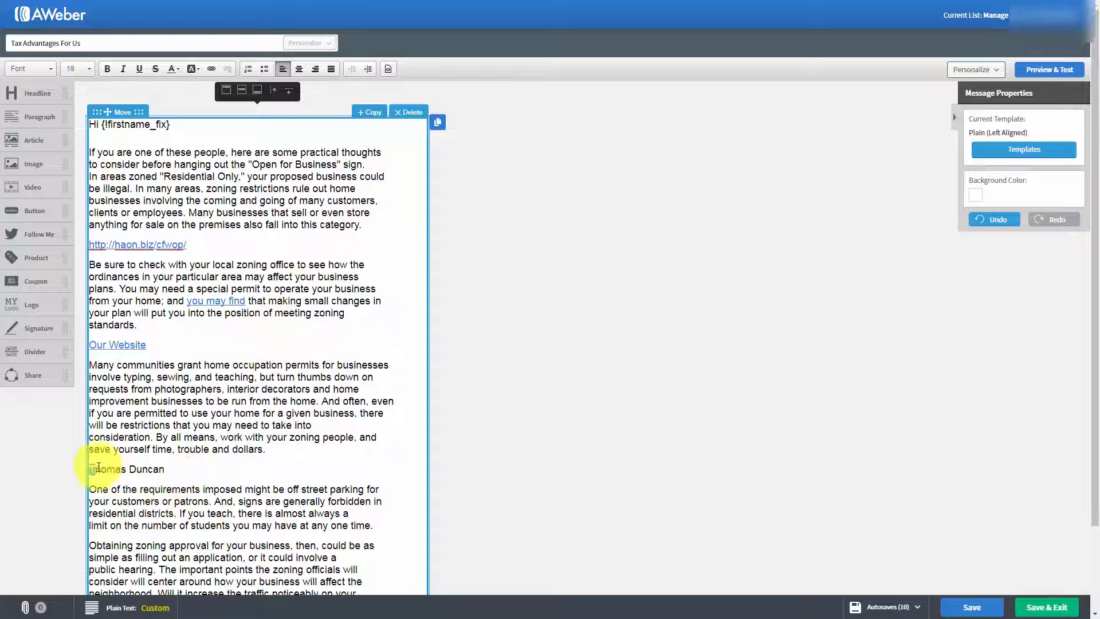
Step: Make the sender's name line an e-mail link with the sender's e-mail address, a subject addressed to the sender, and the body "I'd Like One Please"
drag(169, 469, 95, 468)
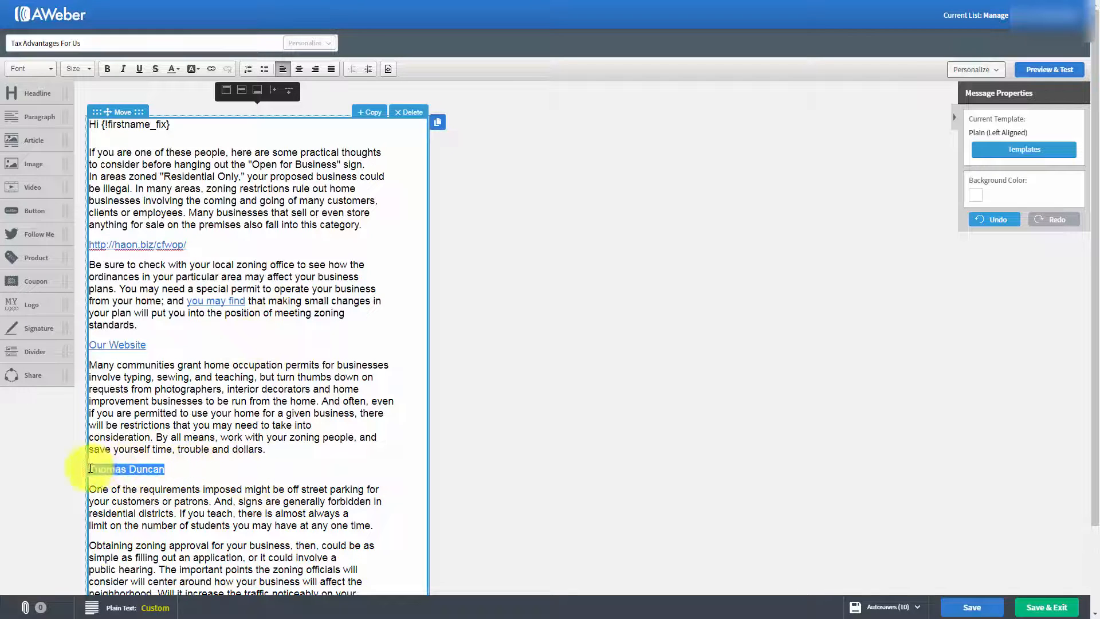
click(208, 72)
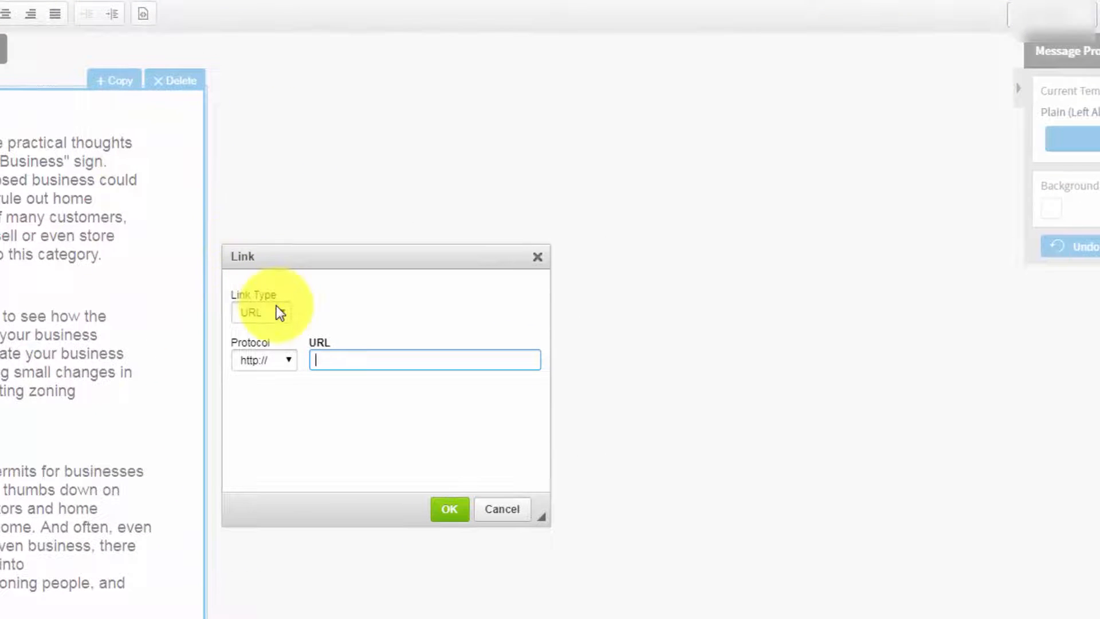
click(276, 311)
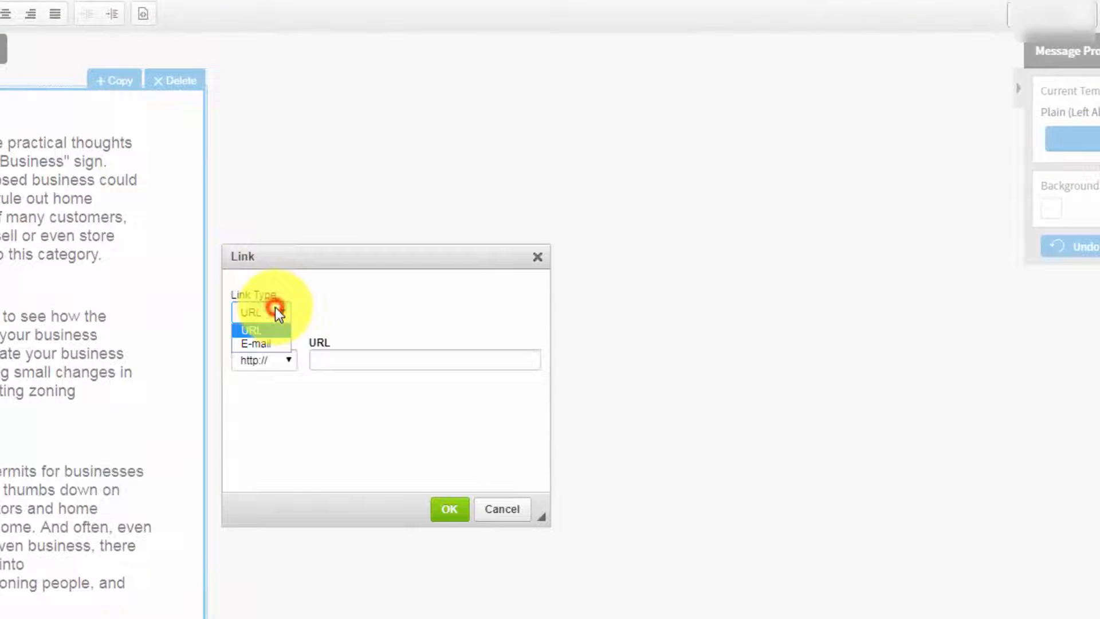
click(261, 343)
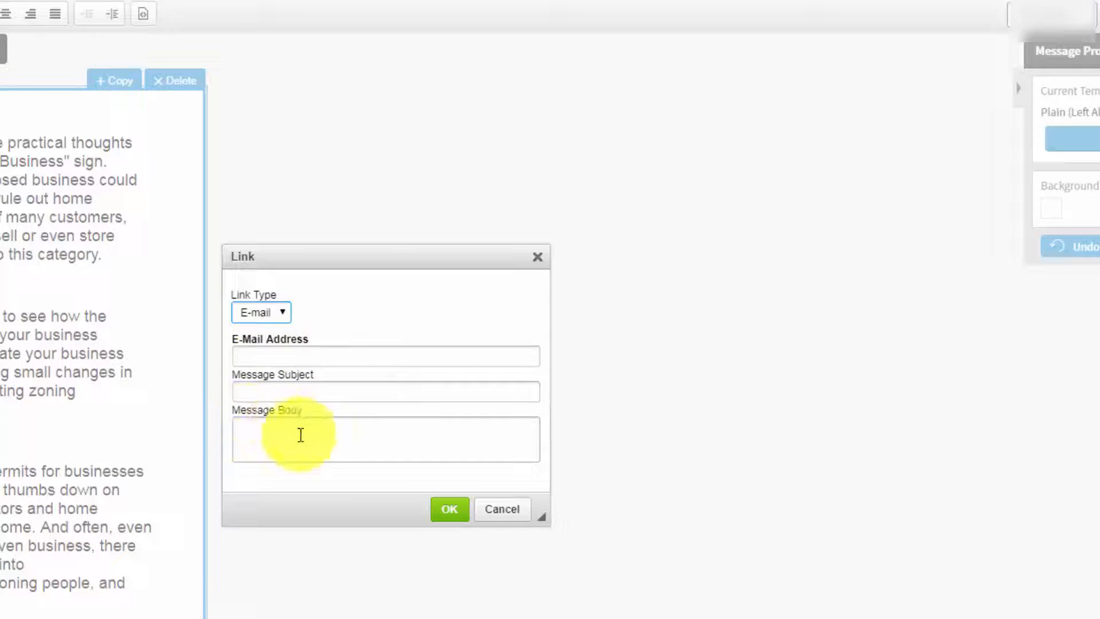
click(378, 348)
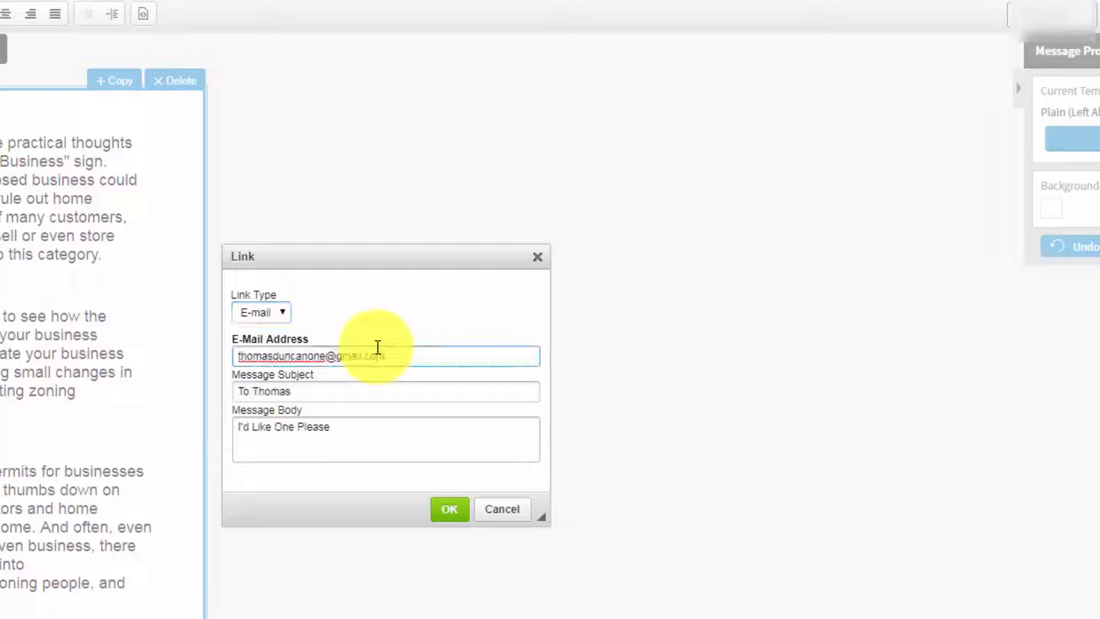
click(449, 511)
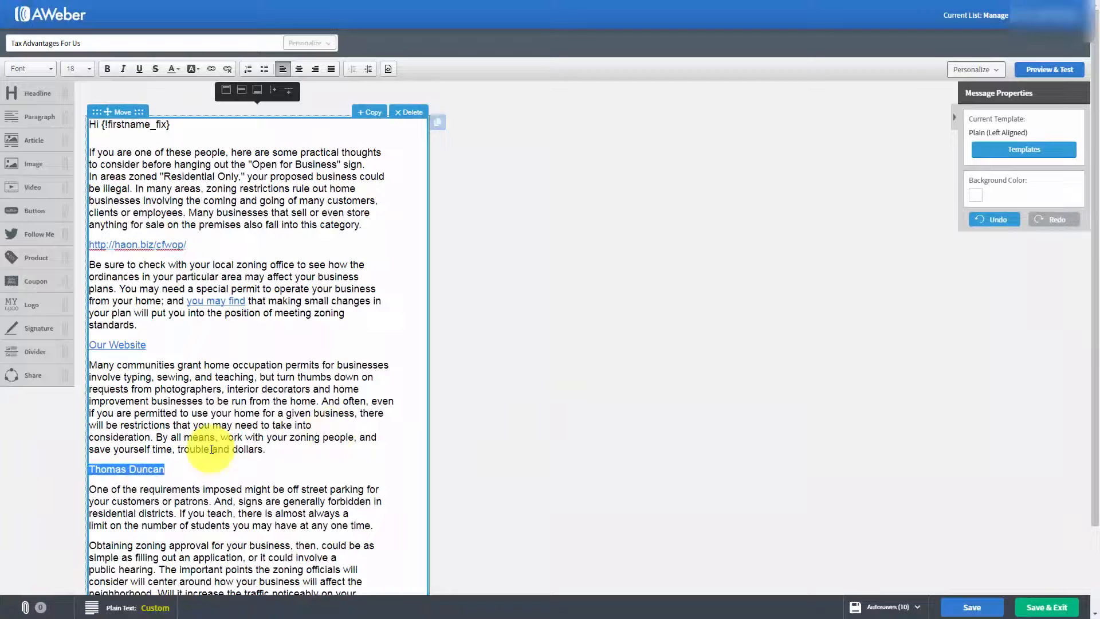
click(211, 449)
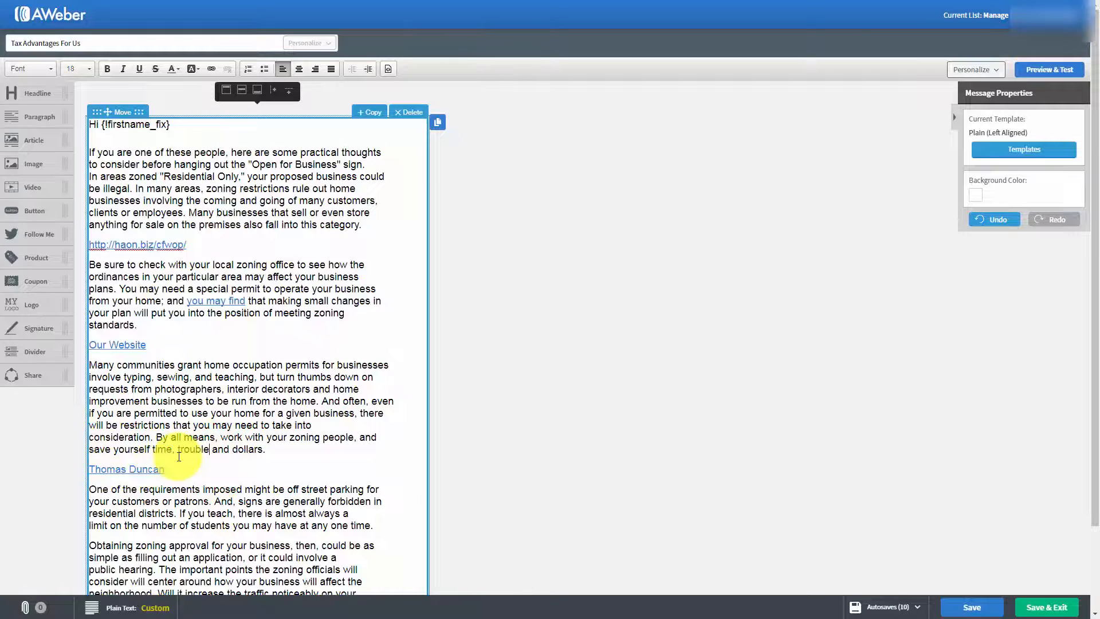
Step: Shorten the message subject to "Advantages For Us", then save the message and exit the editor
key(Tab)
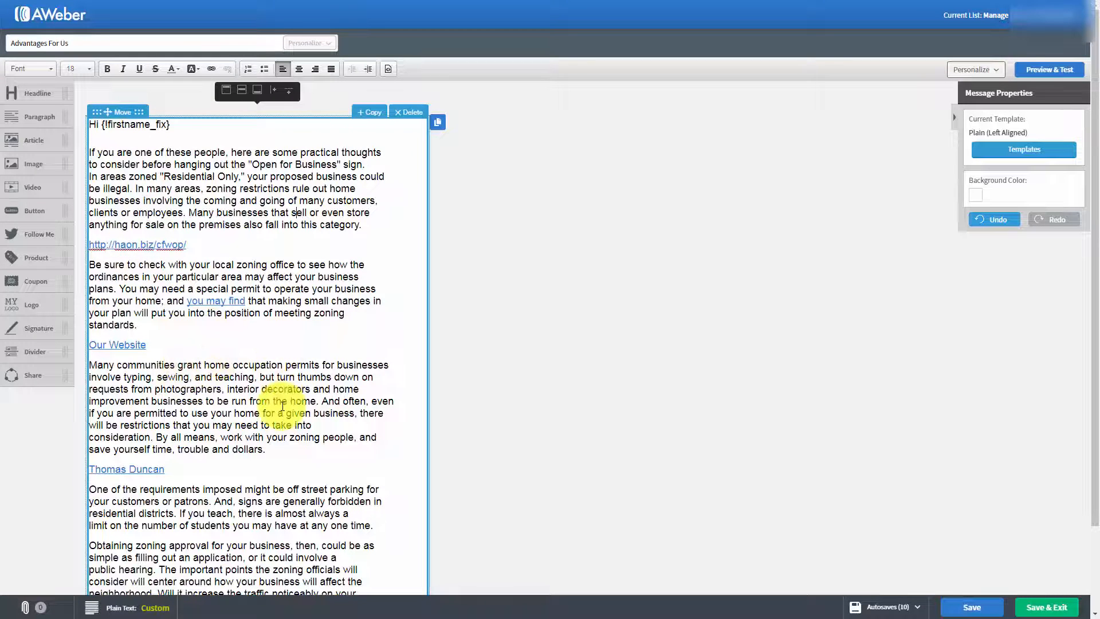
click(972, 606)
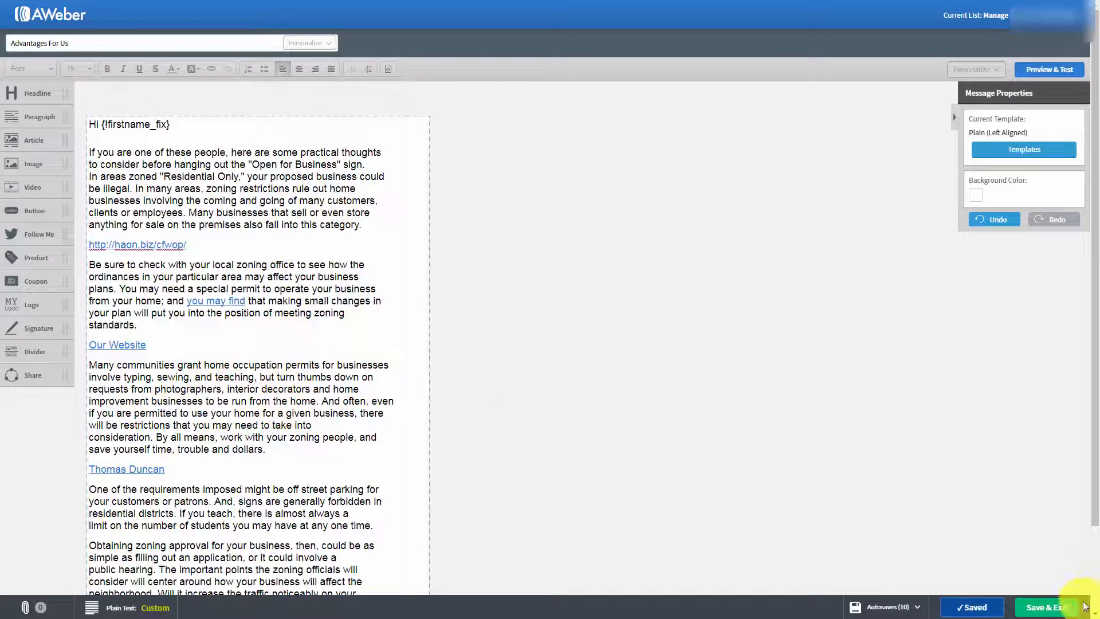
click(1036, 609)
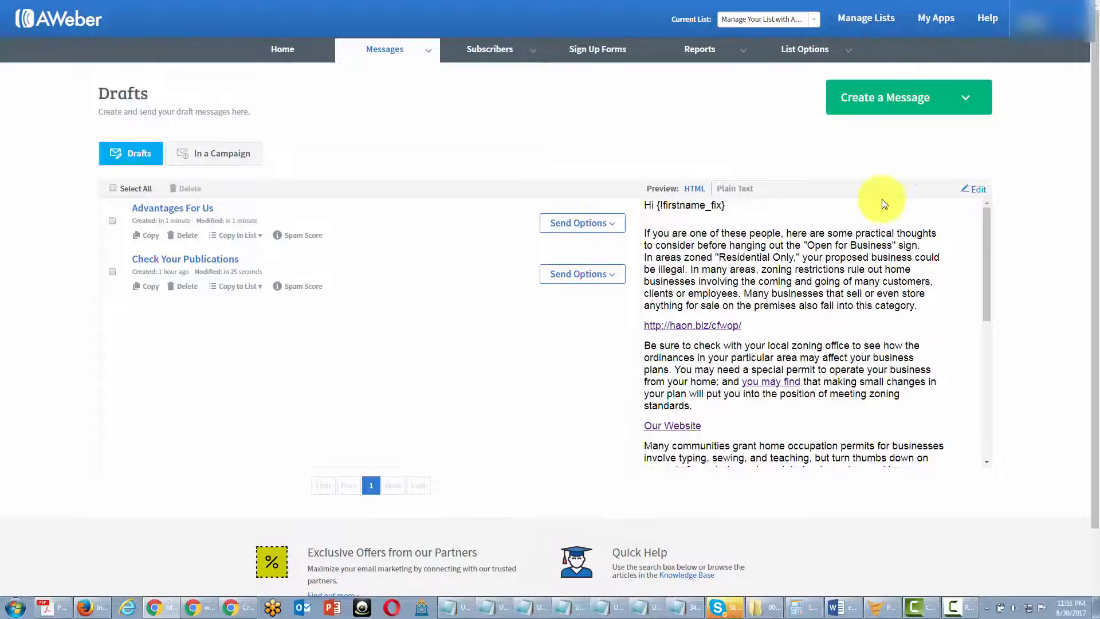
Step: Send the draft "Advantages For Us" immediately as a broadcast to Active Subscribers, with click tracking and QuickStats e-mail enabled
click(607, 222)
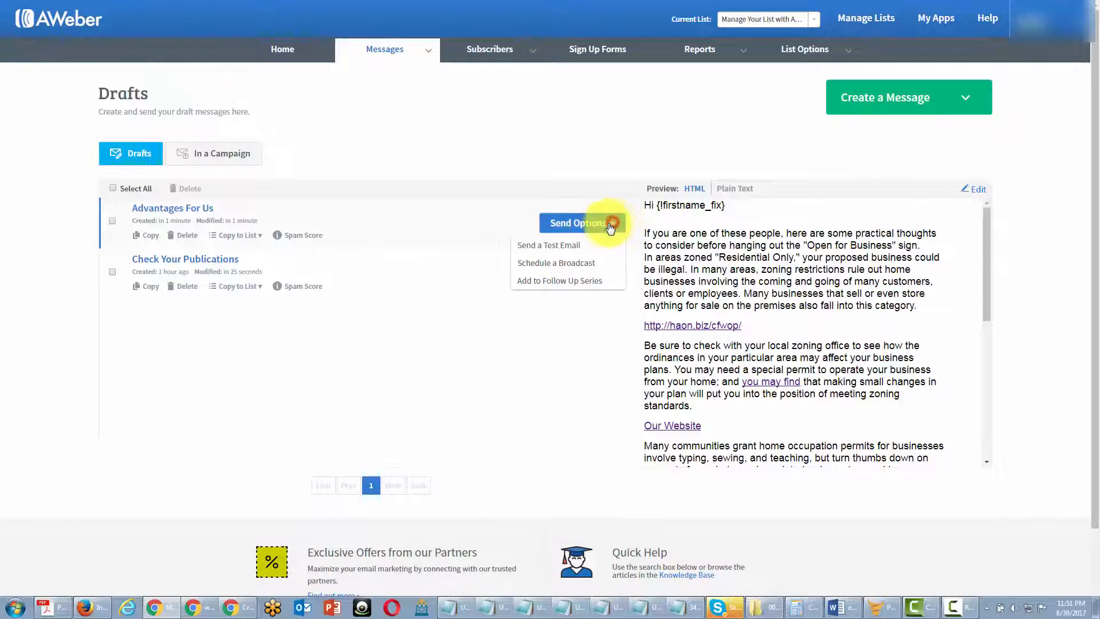
click(563, 264)
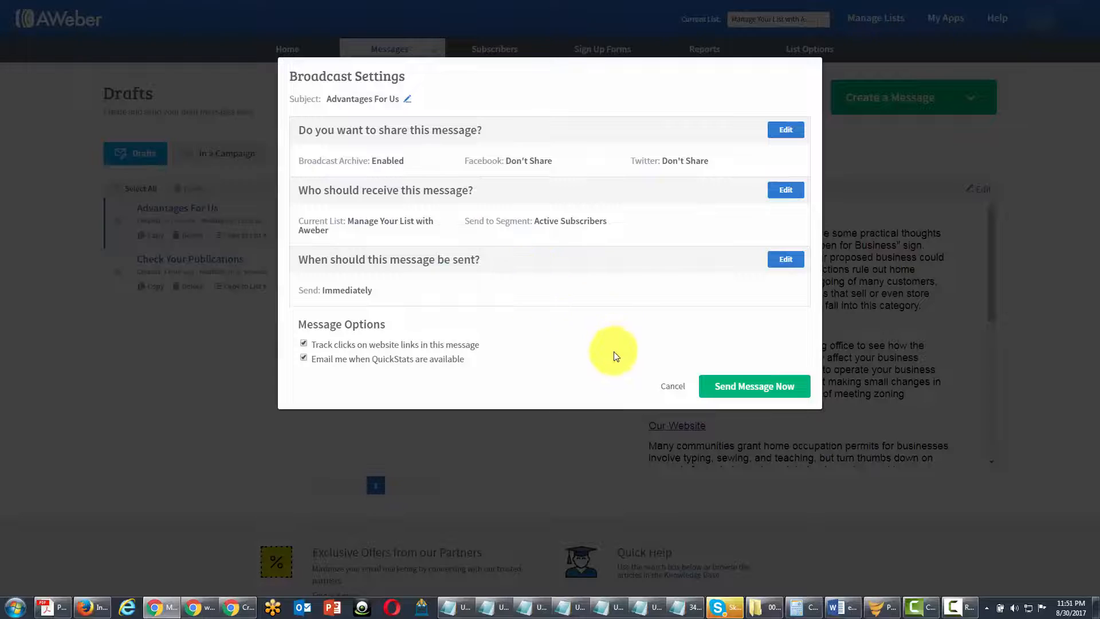
click(719, 387)
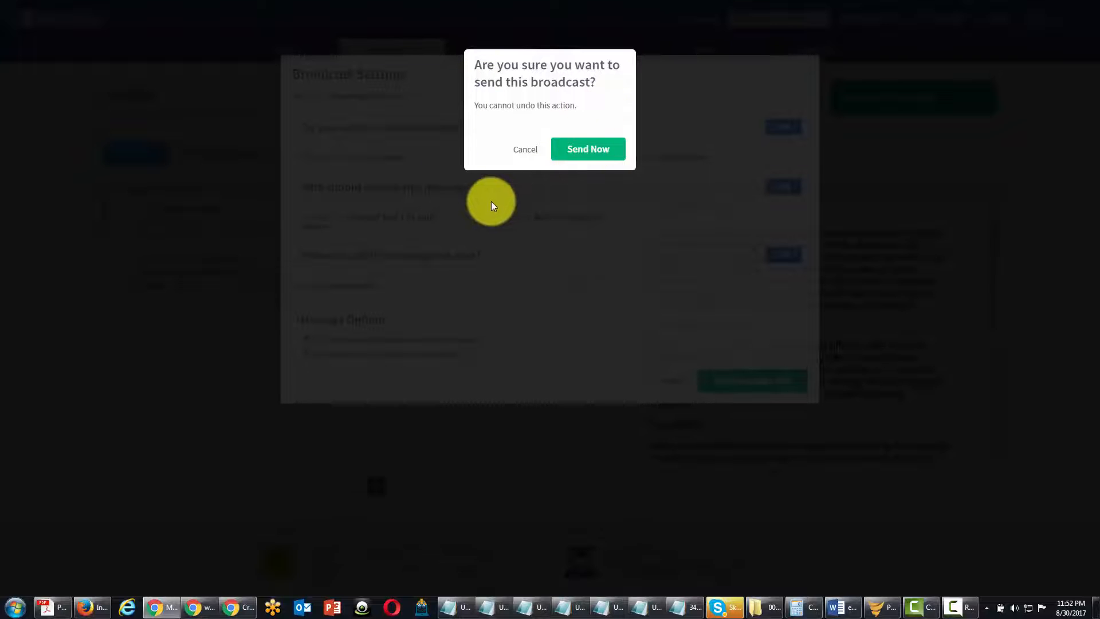
click(575, 153)
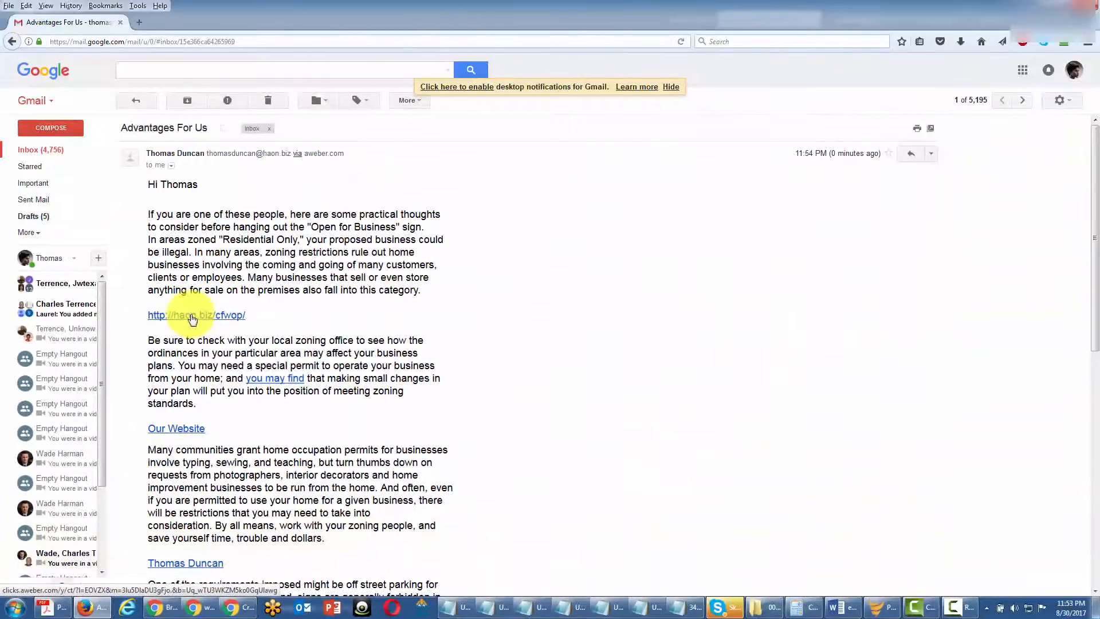
click(197, 319)
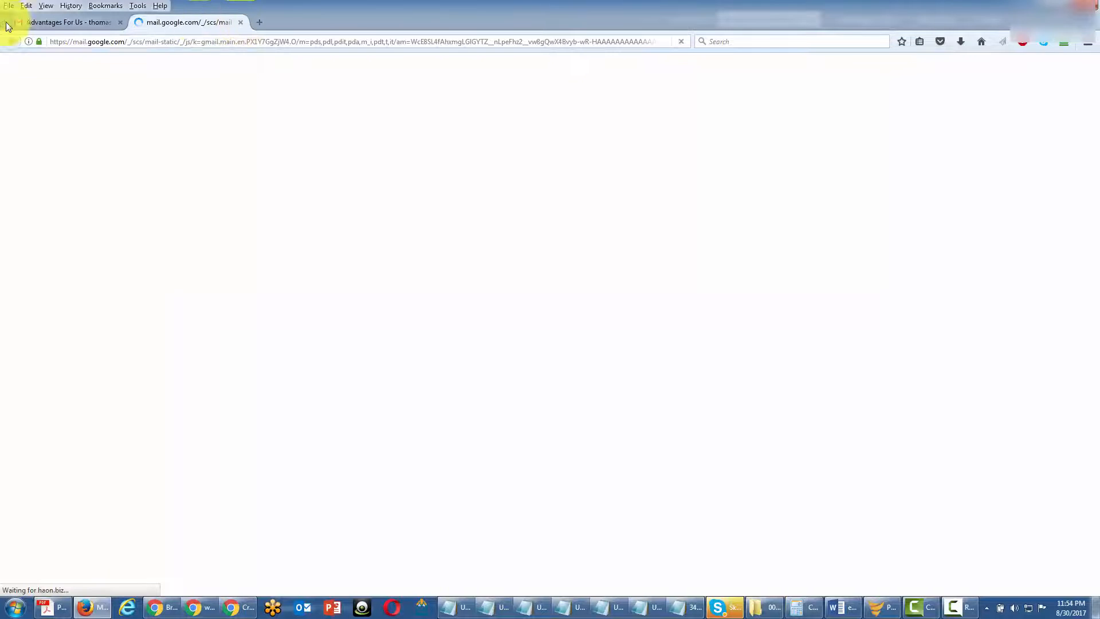
click(53, 17)
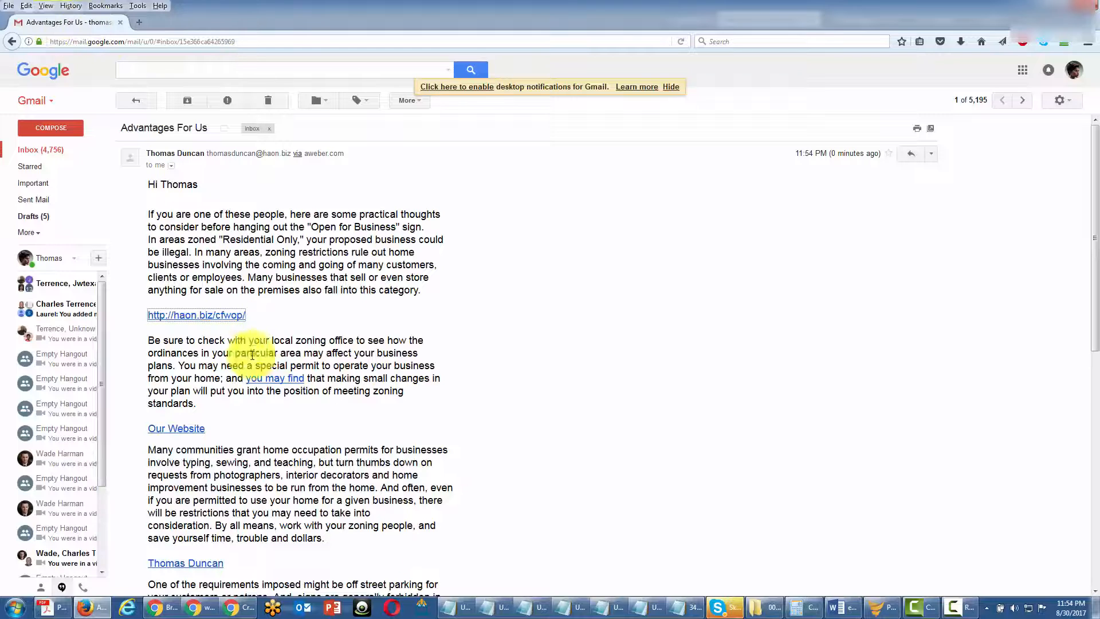
scroll(259, 404, down, 3)
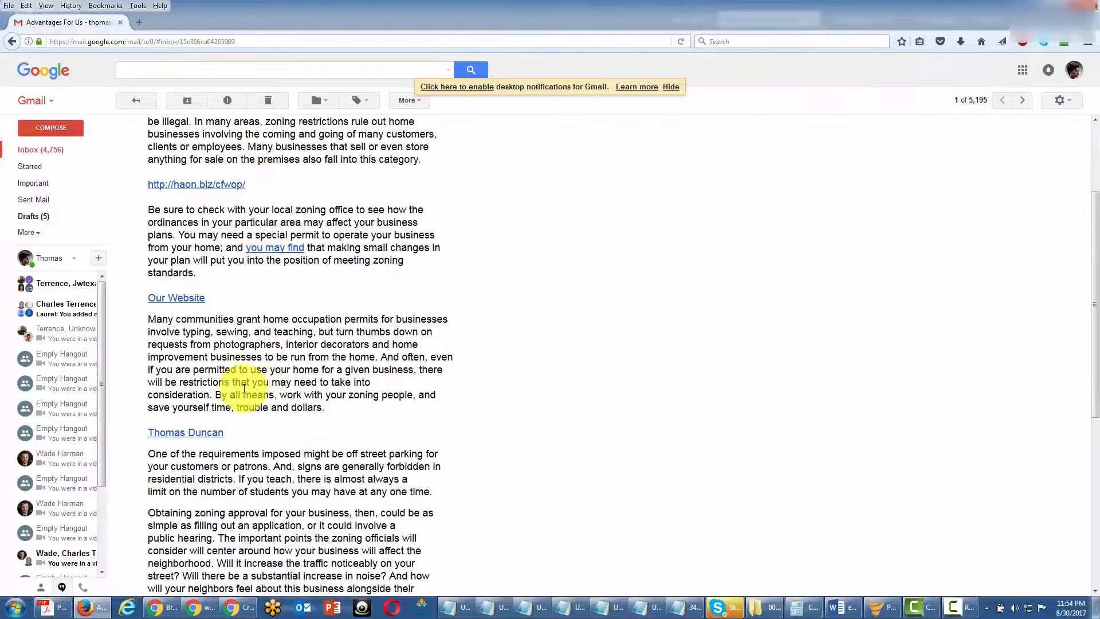
click(184, 439)
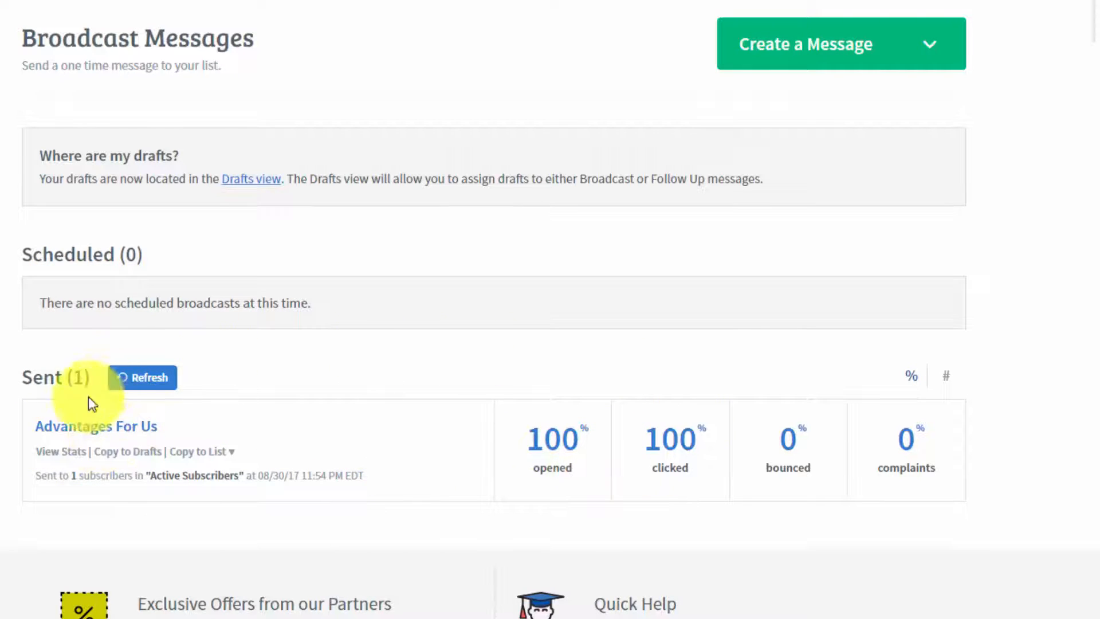
Step: Examine the QuickStats of the sent "Advantages For Us" broadcast, including the opened and unopened subscriber lists
click(66, 453)
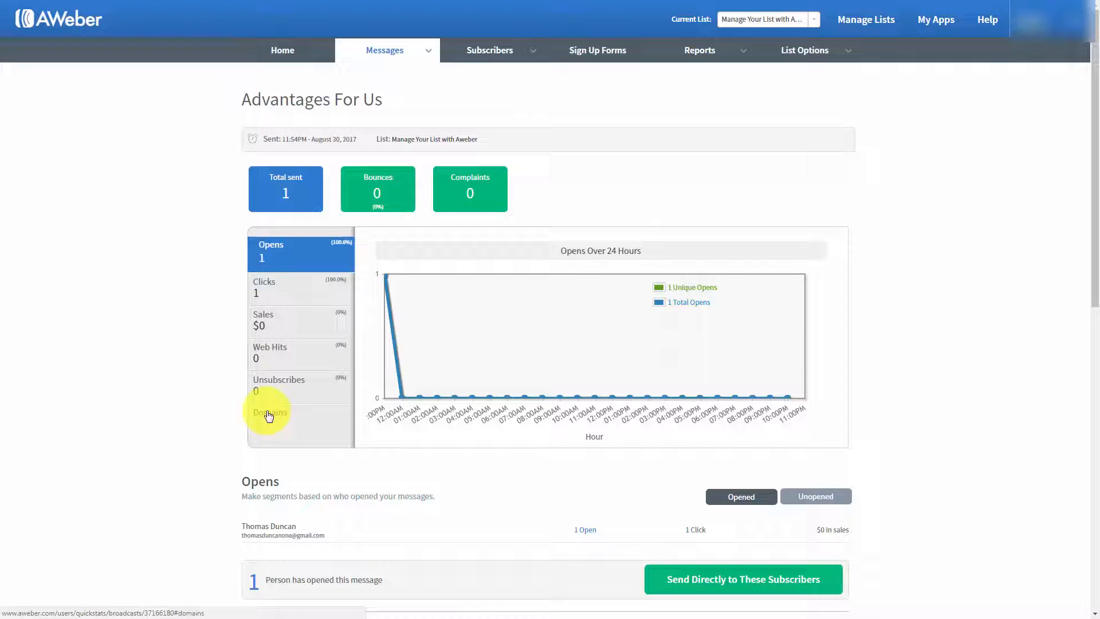
scroll(197, 387, down, 1)
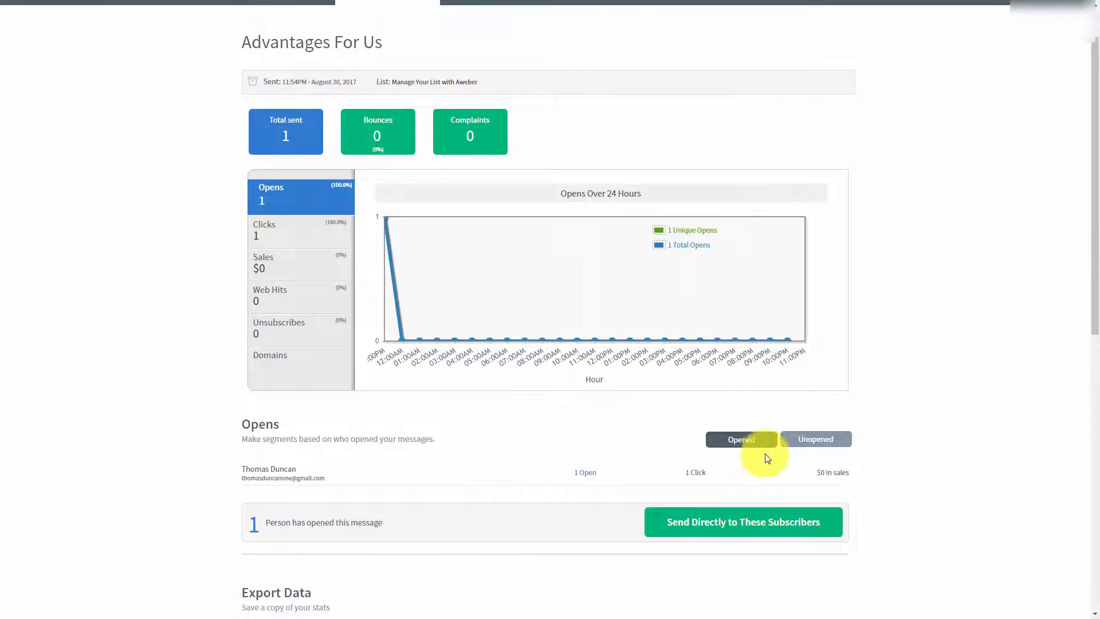
click(800, 442)
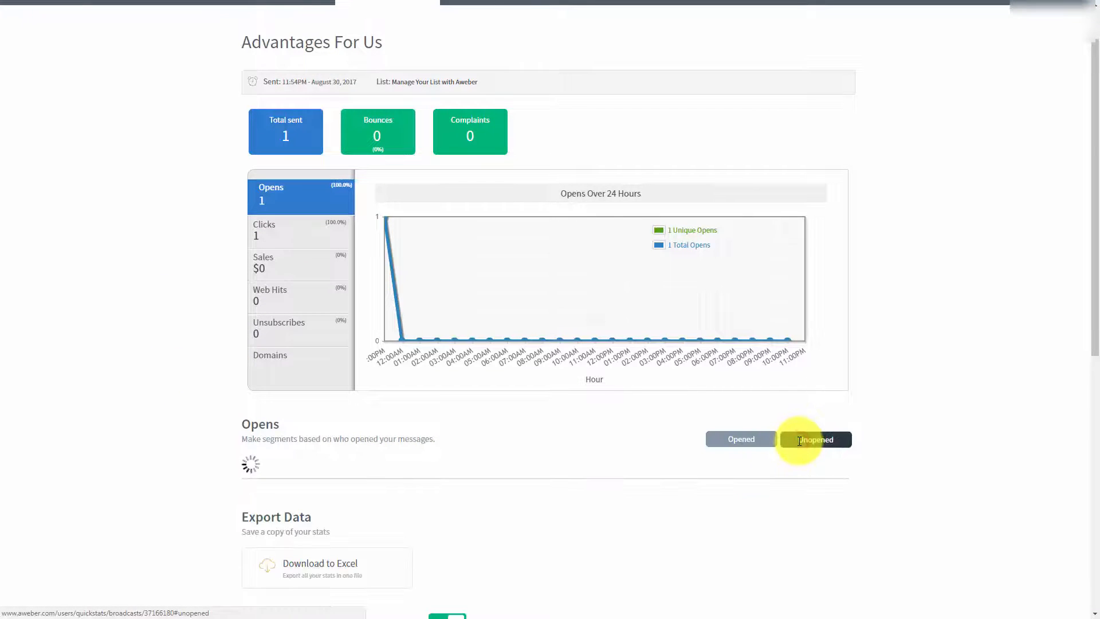
click(725, 444)
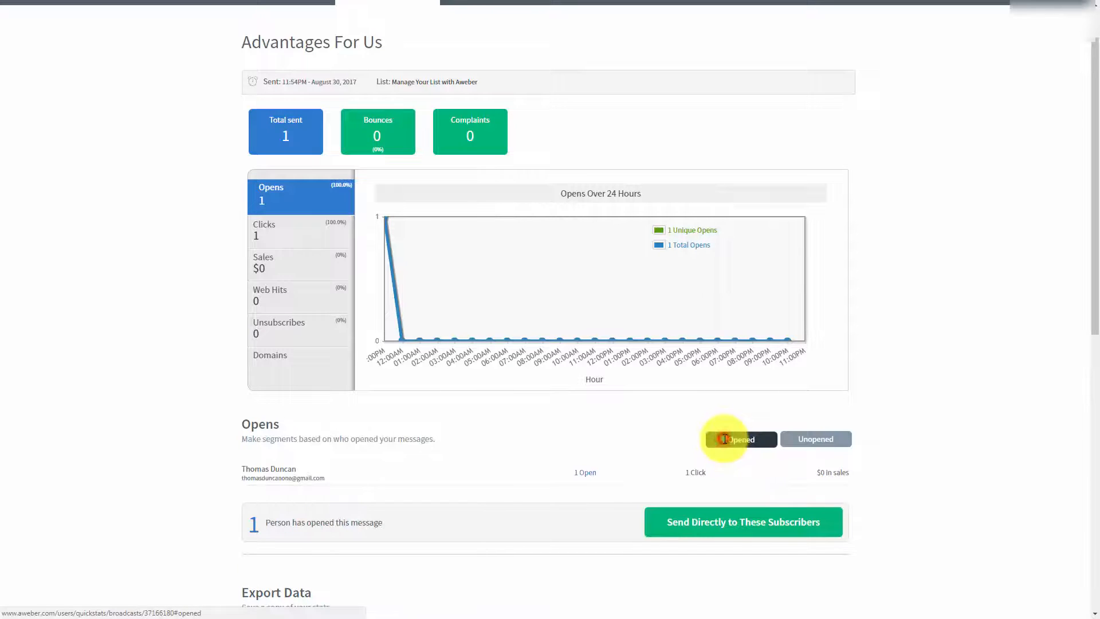
scroll(161, 353, down, 1)
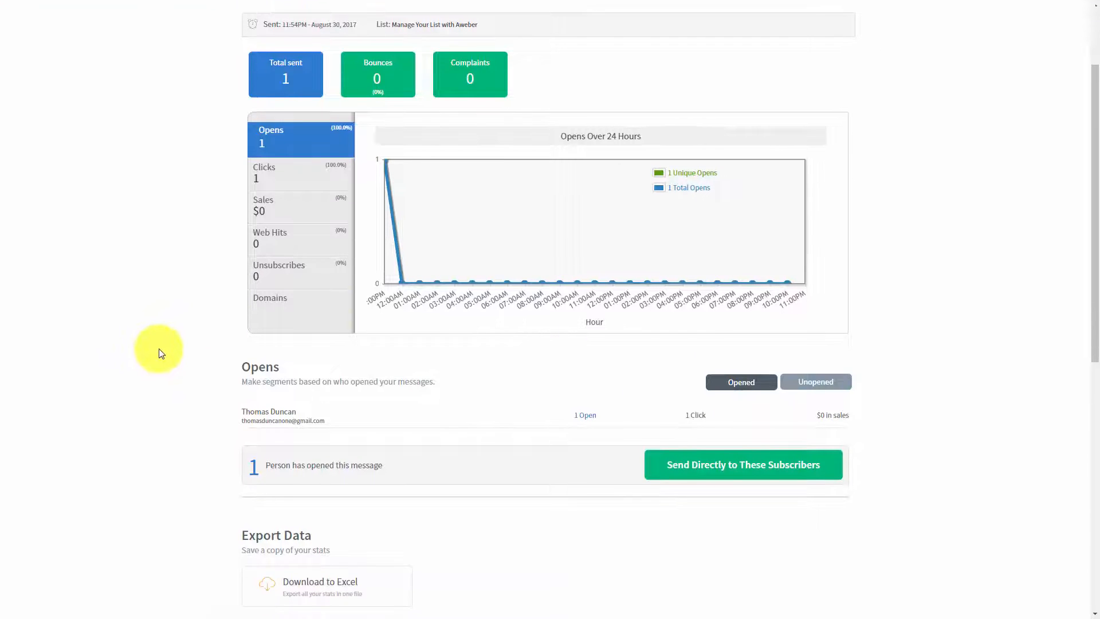
scroll(161, 353, down, 1)
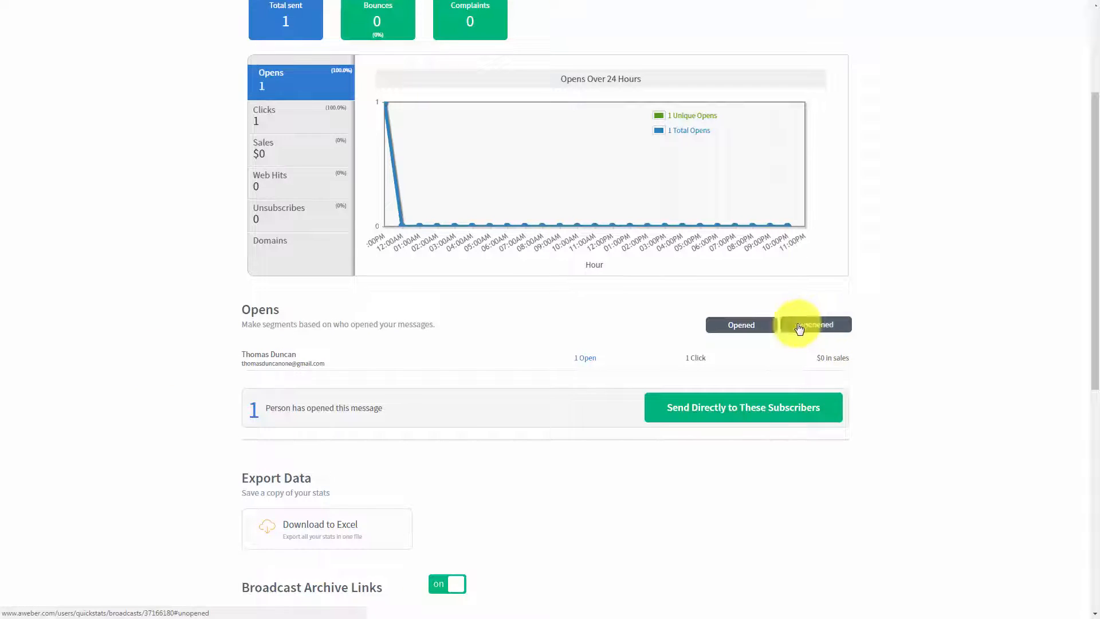
scroll(355, 379, up, 1)
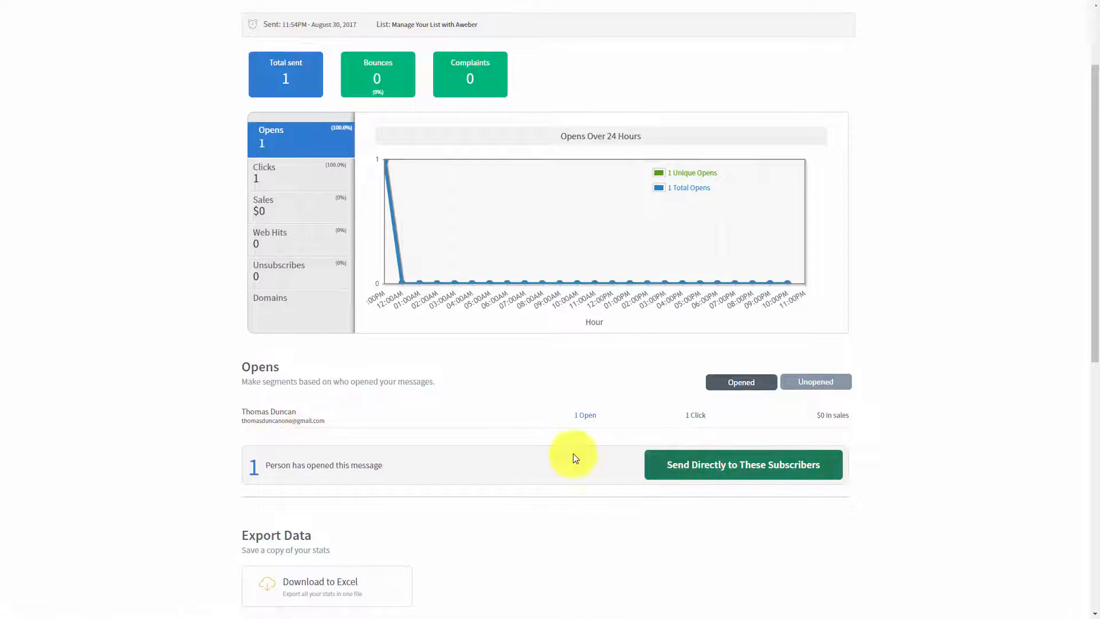
scroll(556, 444, up, 1)
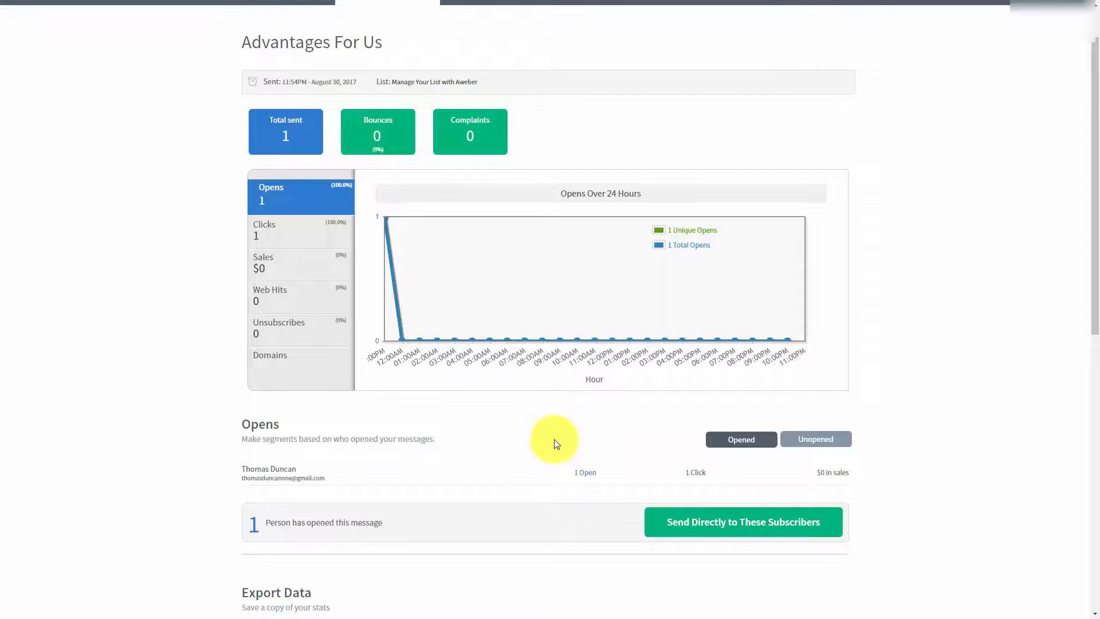
Step: Save a segment of the subscribers who opened "Advantages For Us", naming it after the subscriber, and check the unopened list
click(673, 525)
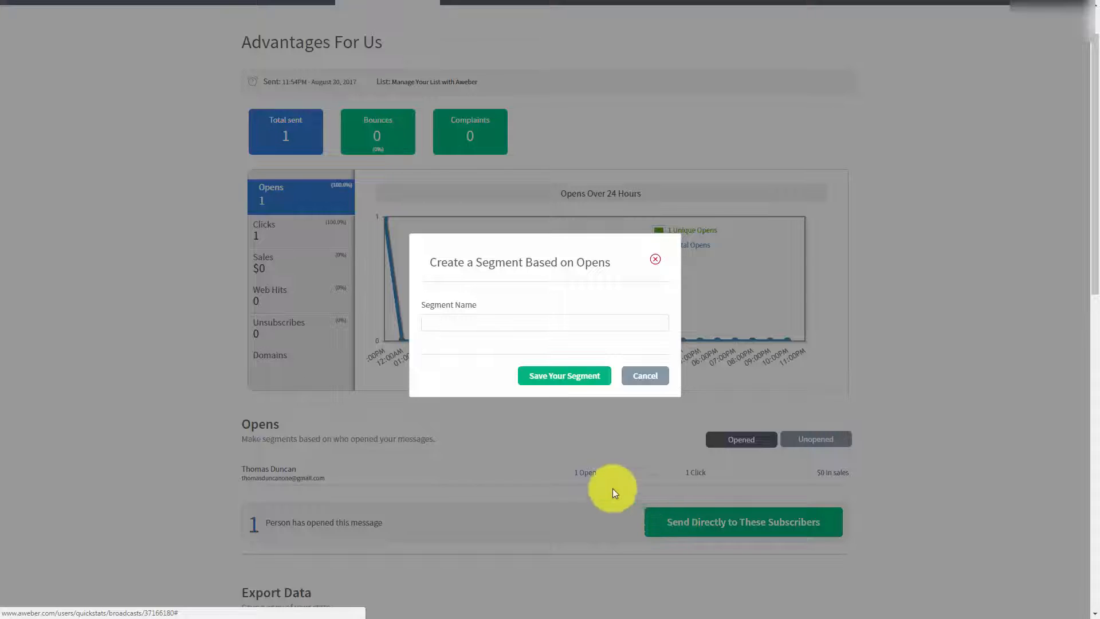
click(465, 323)
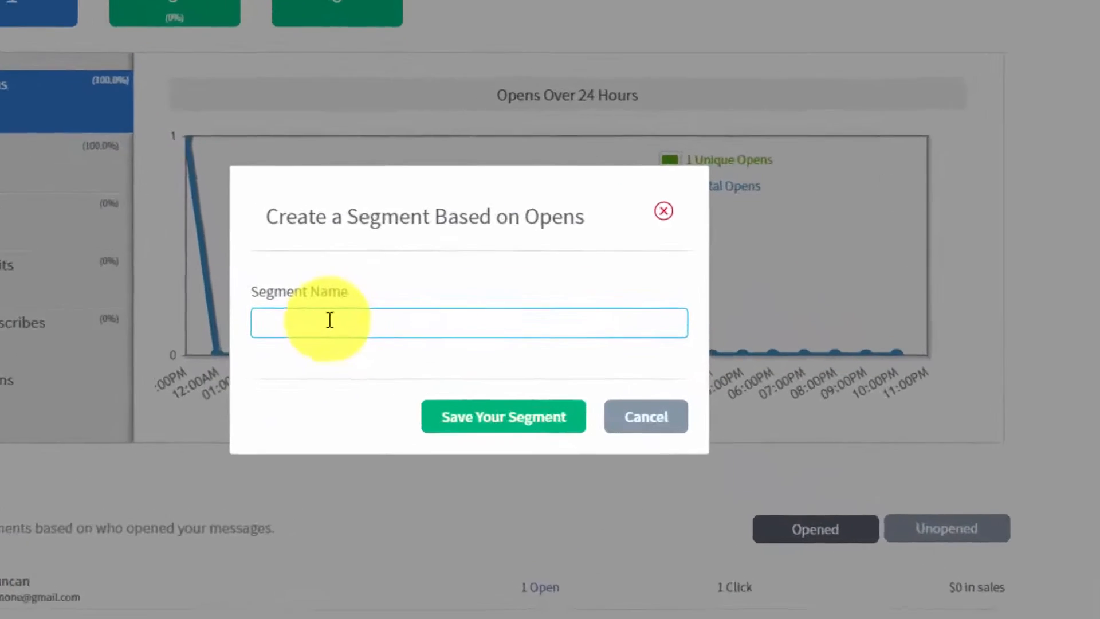
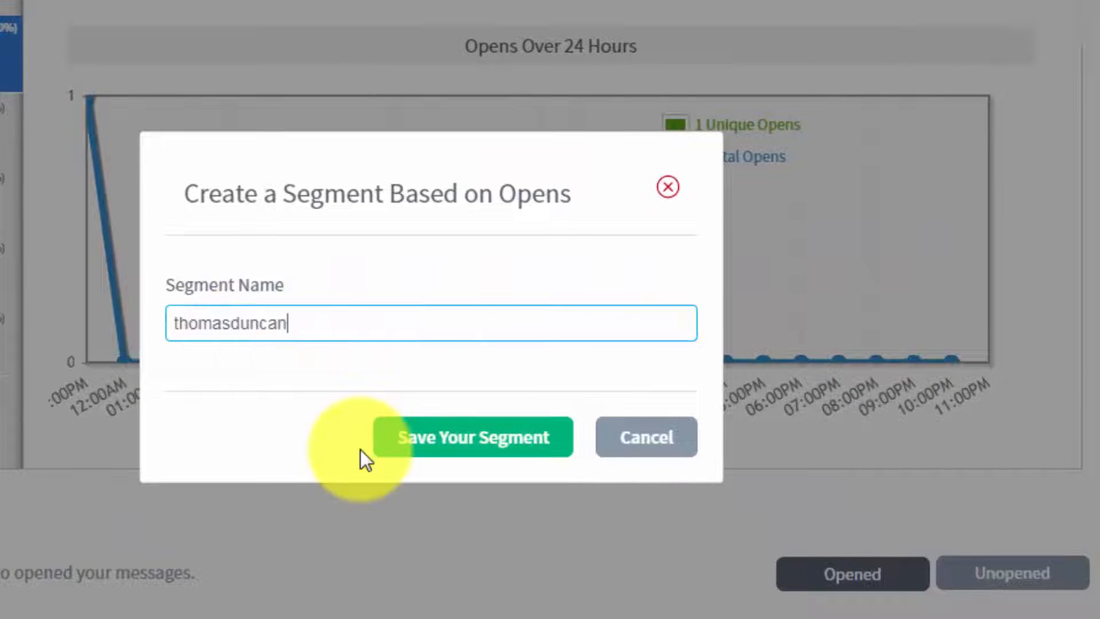
click(424, 450)
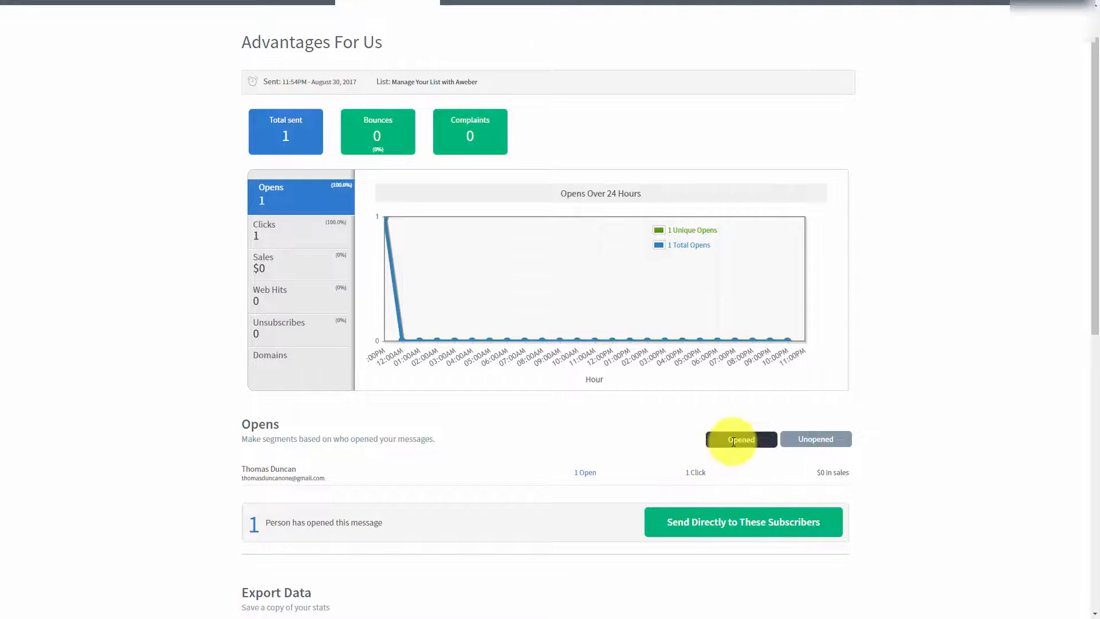
click(803, 441)
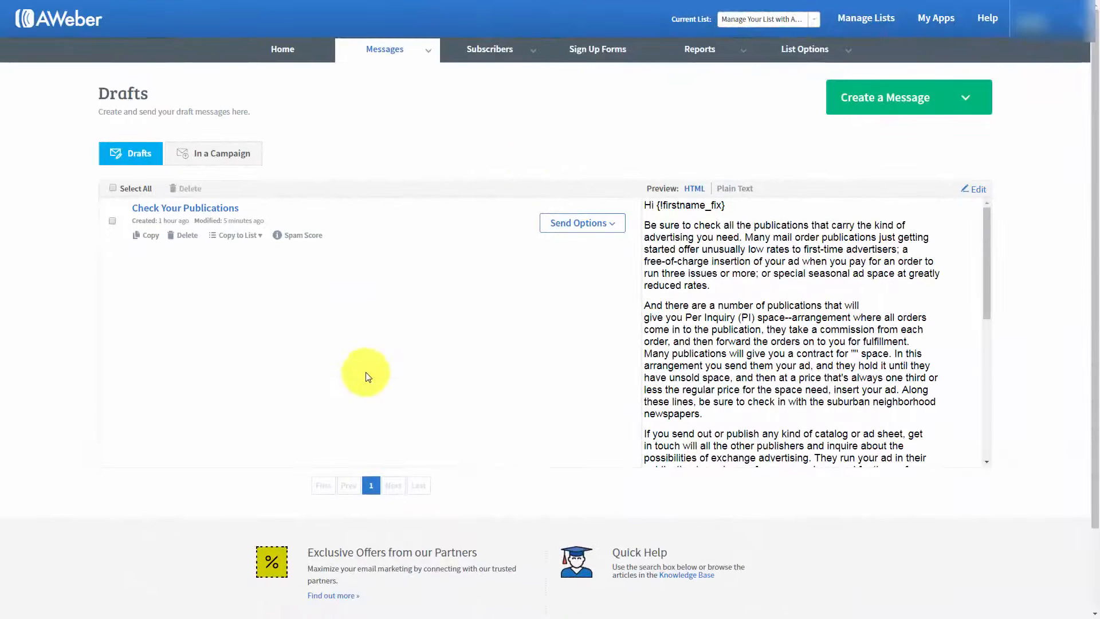
Step: Set up the draft "Check Your Publications" as a broadcast and apply the segment named after the subscriber as its recipients
click(602, 224)
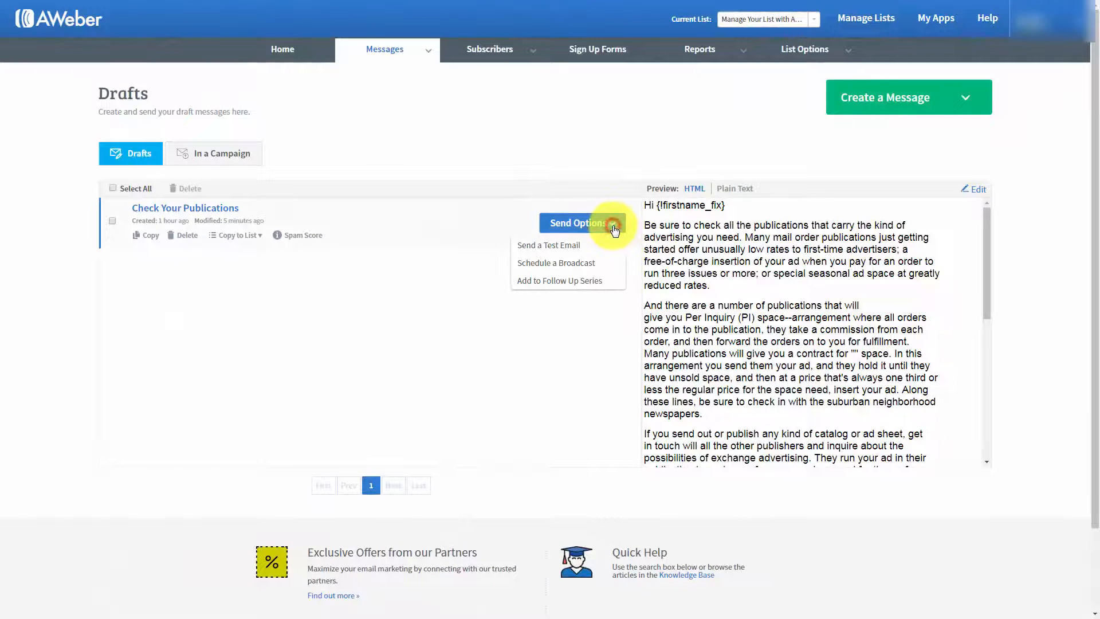
click(553, 263)
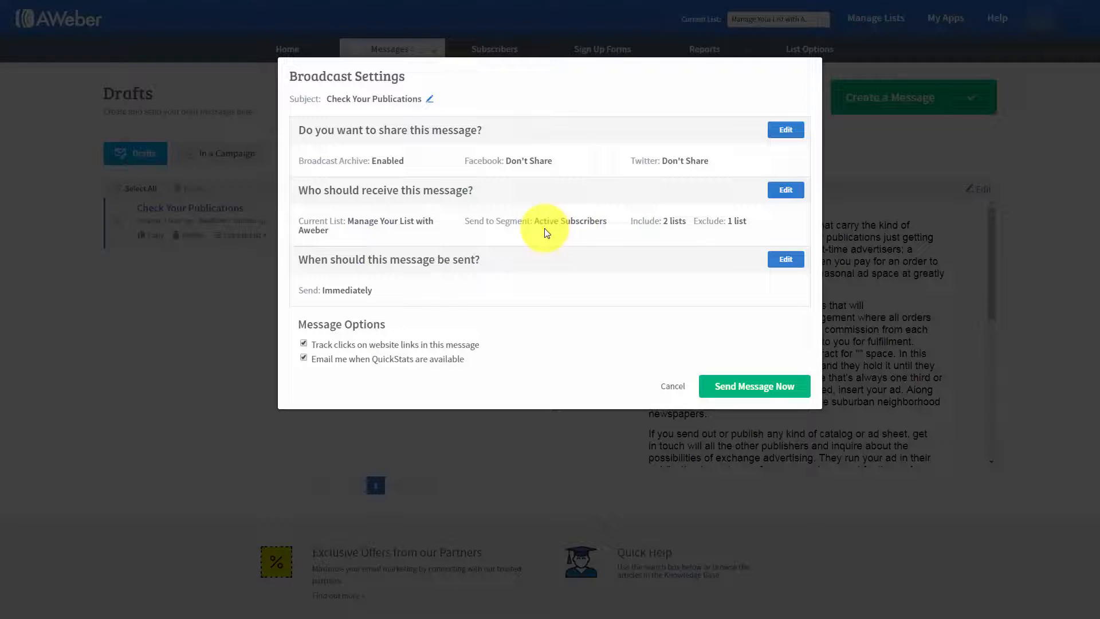
click(784, 195)
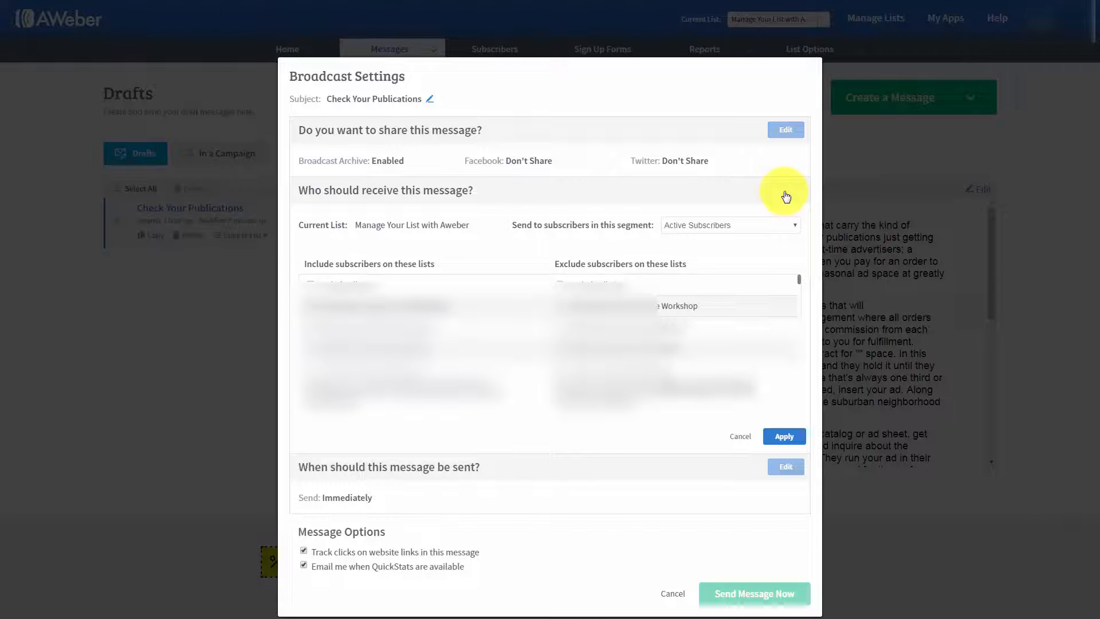
click(774, 228)
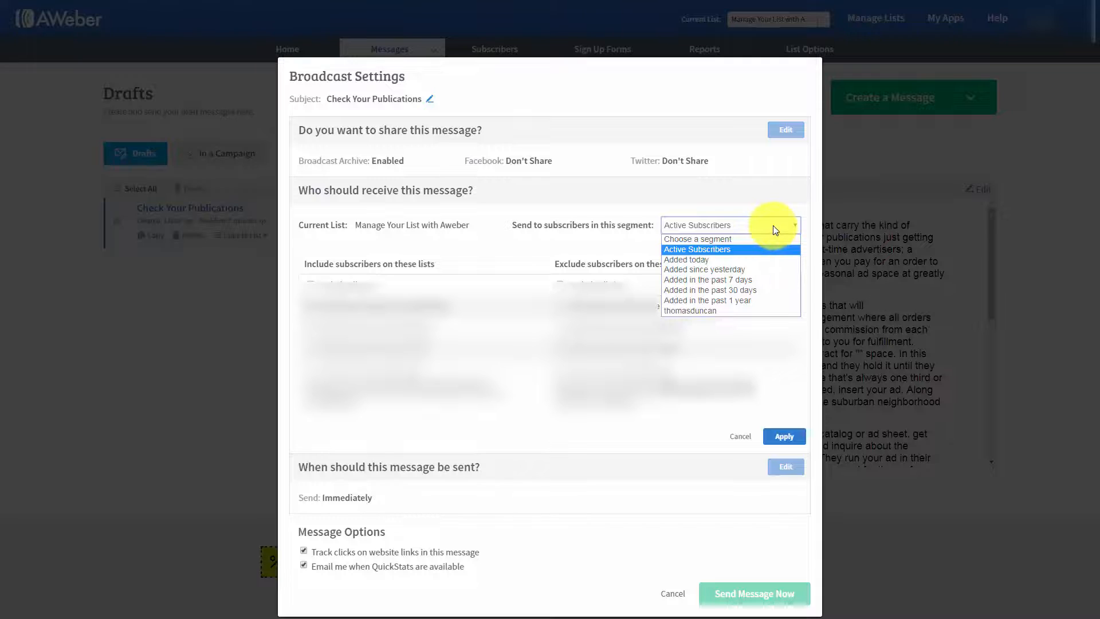
click(697, 313)
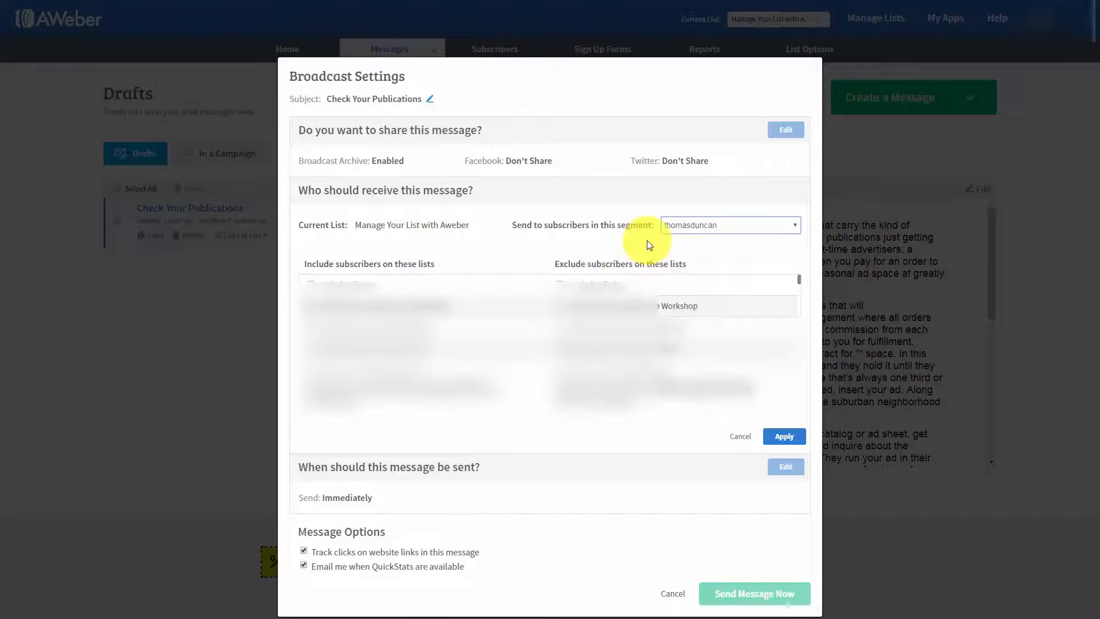
click(780, 435)
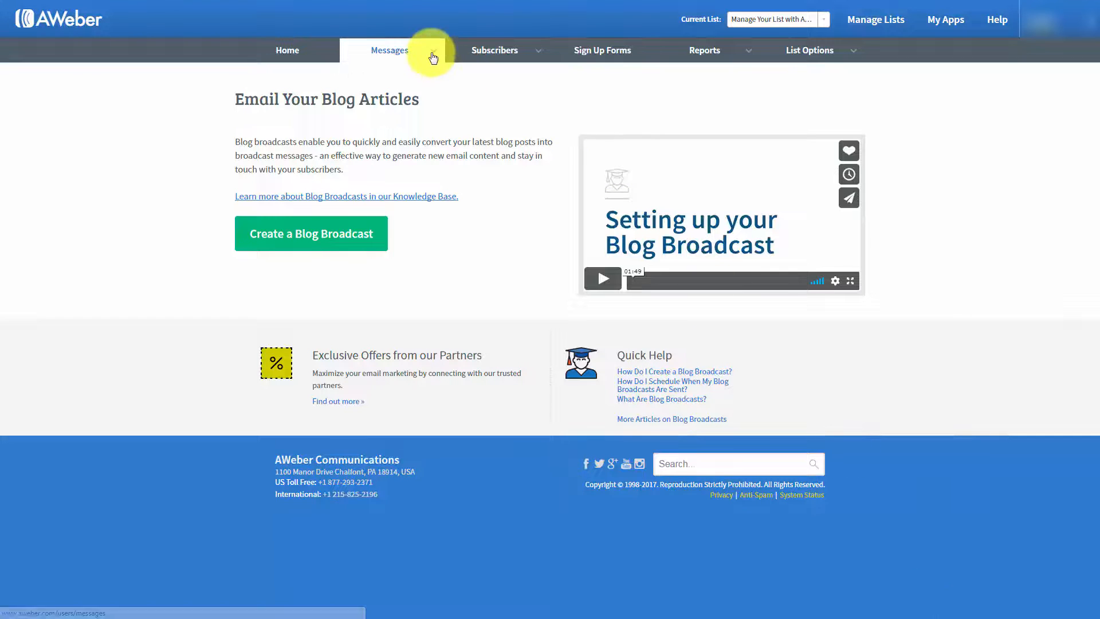
Step: Create a blog broadcast with the subject "{!firstname_fix}, New Post Haon"
mouse_move(430, 53)
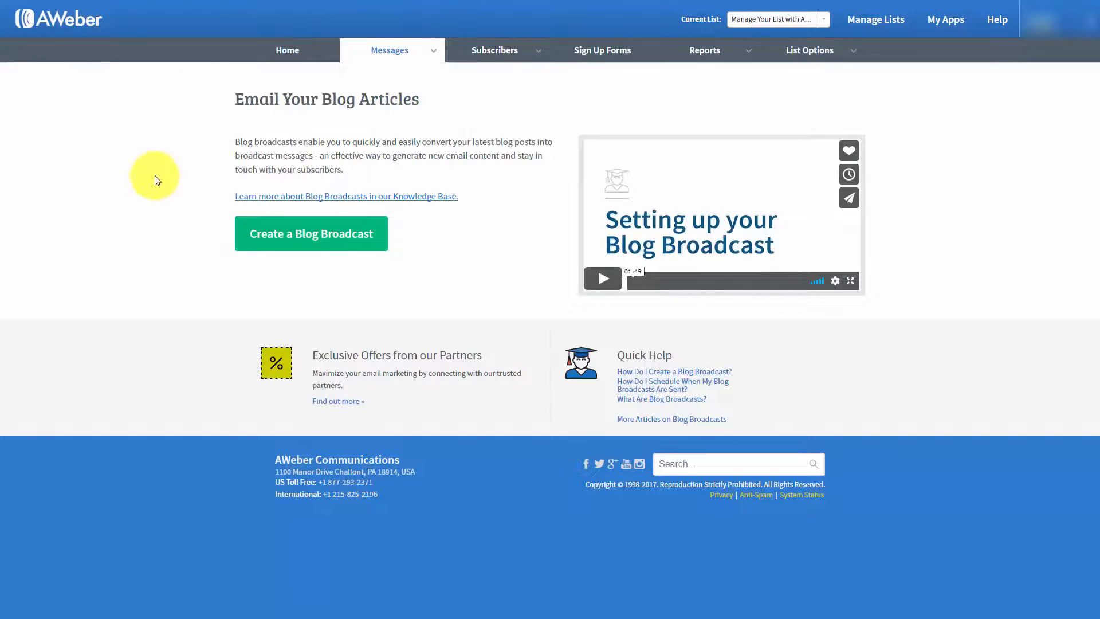
click(296, 240)
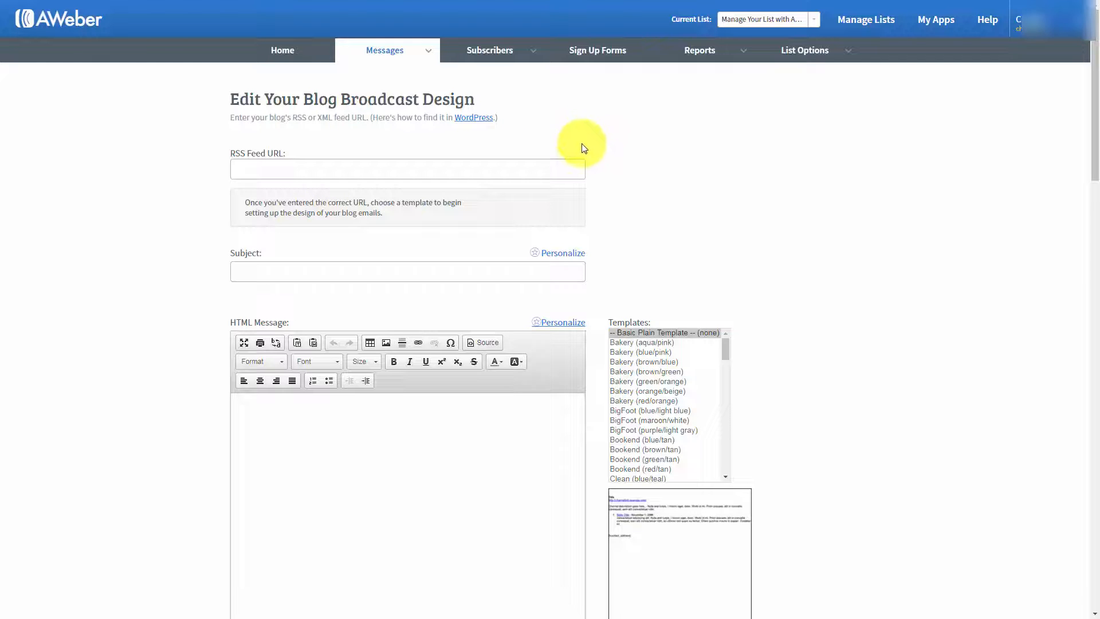
click(253, 169)
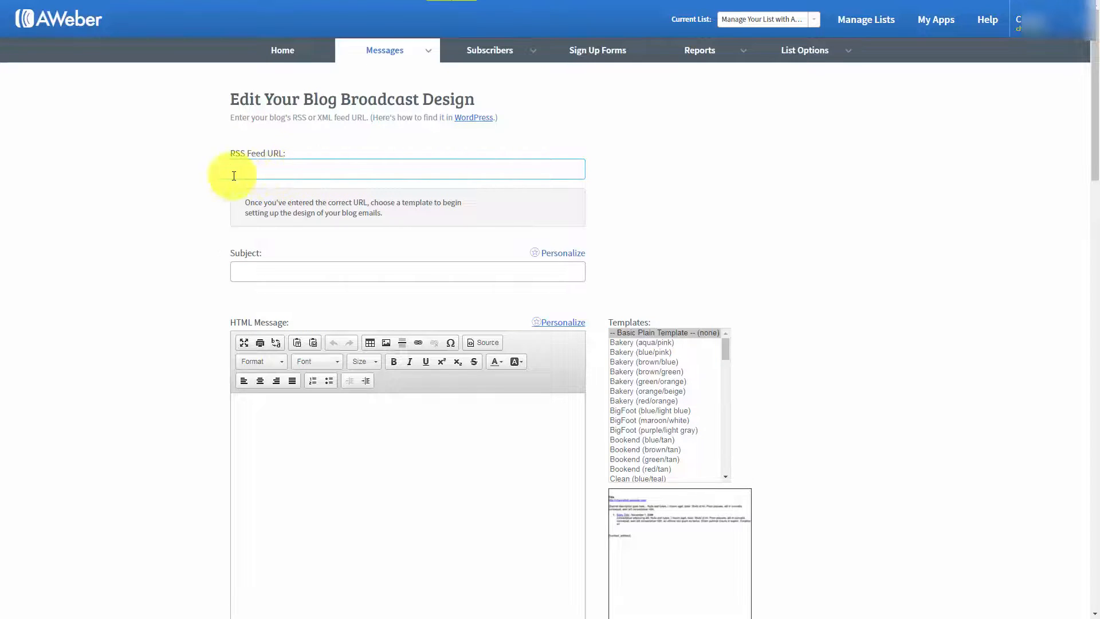
click(298, 212)
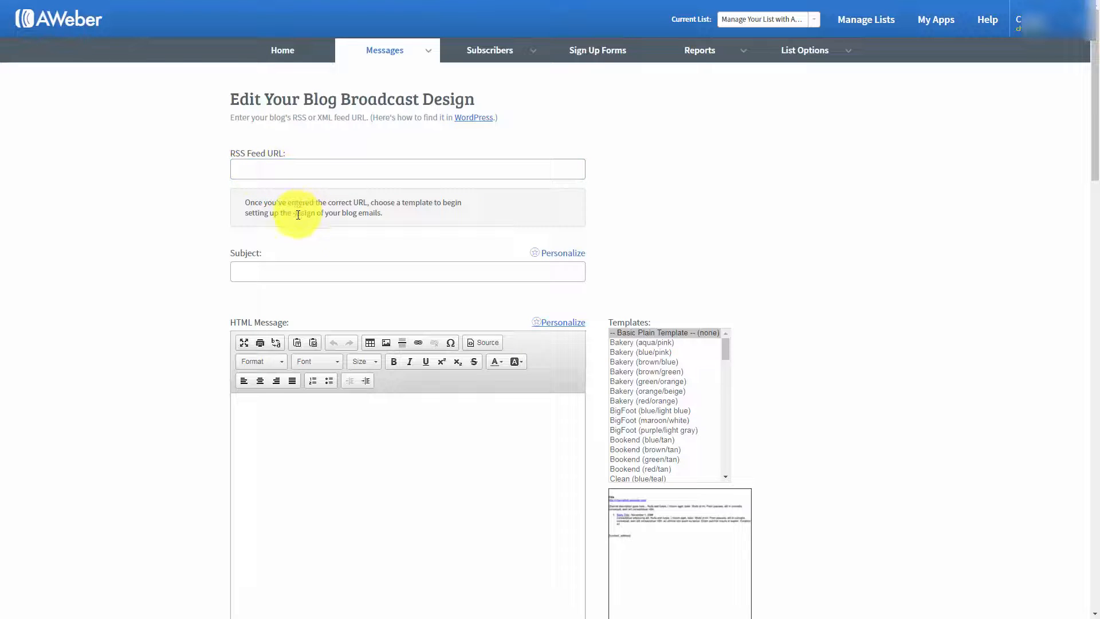
click(278, 272)
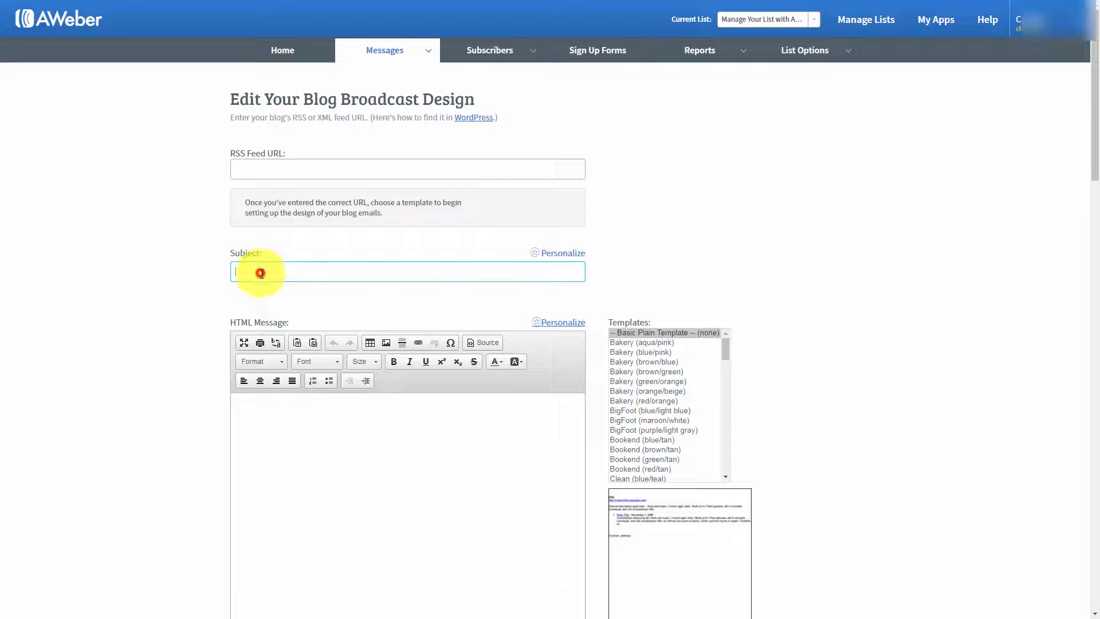
click(261, 273)
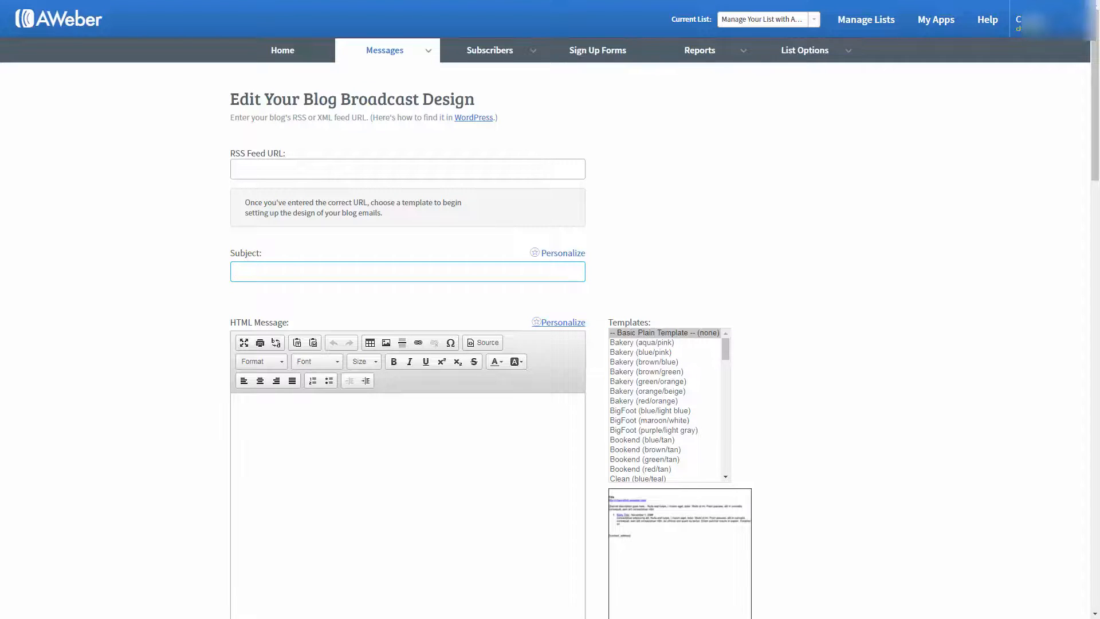
text(New Post Haon)
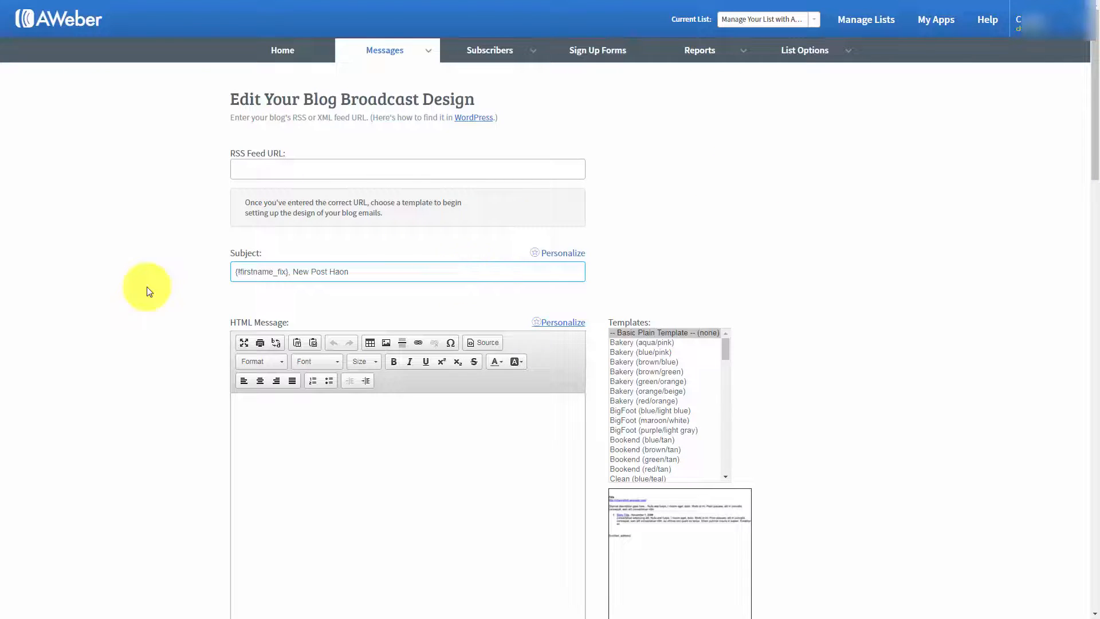
click(180, 260)
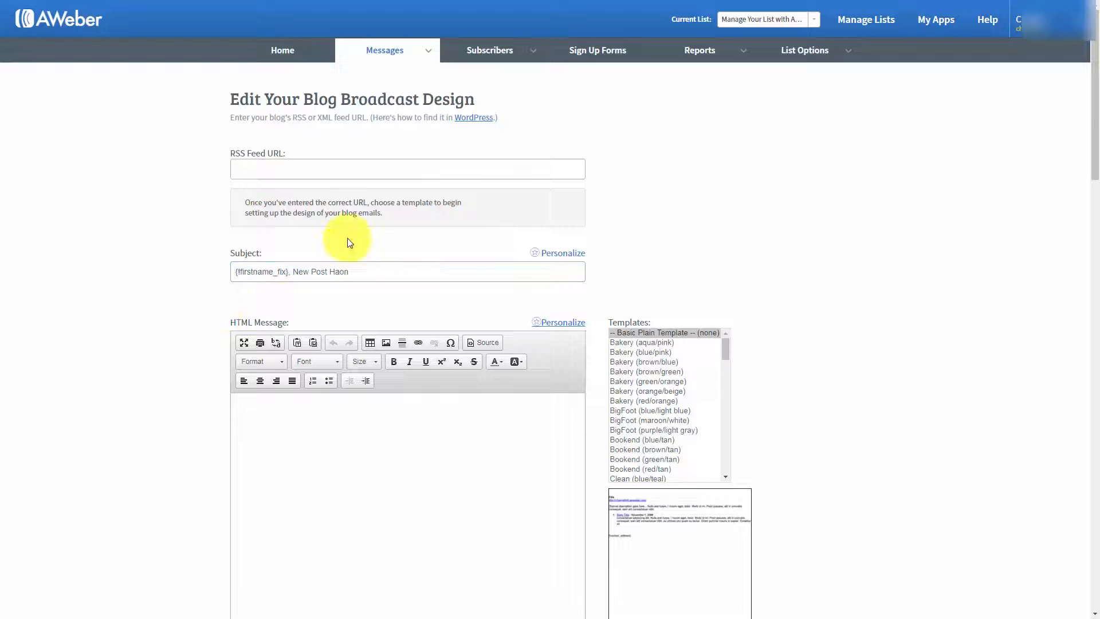
click(298, 279)
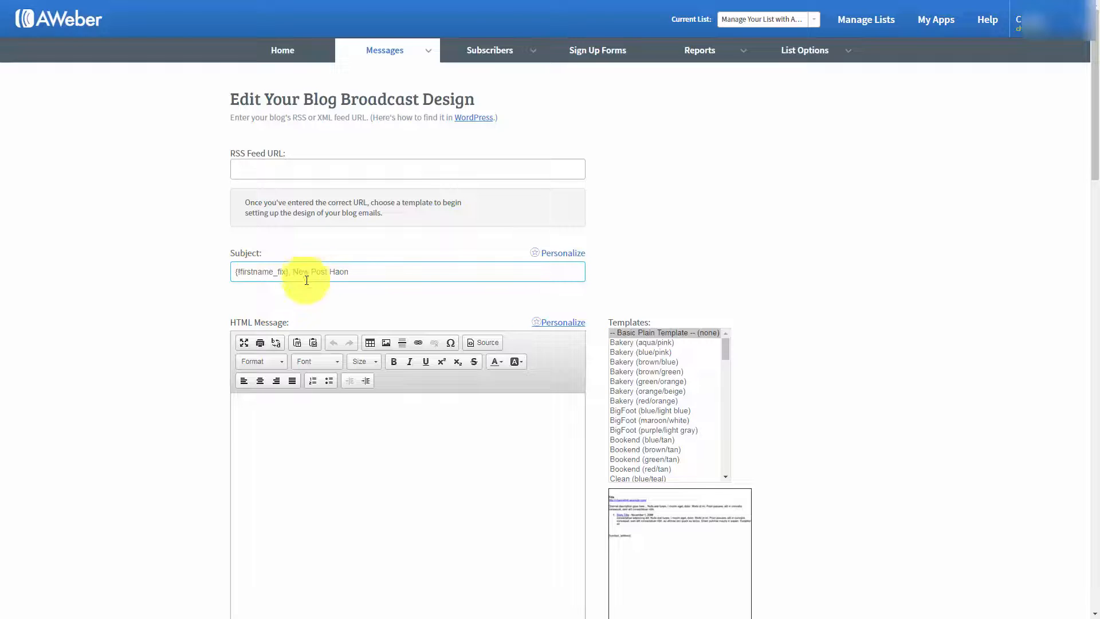
Step: Write the HTML message "{!firstname_fix} We've got new content for you. Here it is..." and copy it into the plain text message
scroll(322, 362, down, 1)
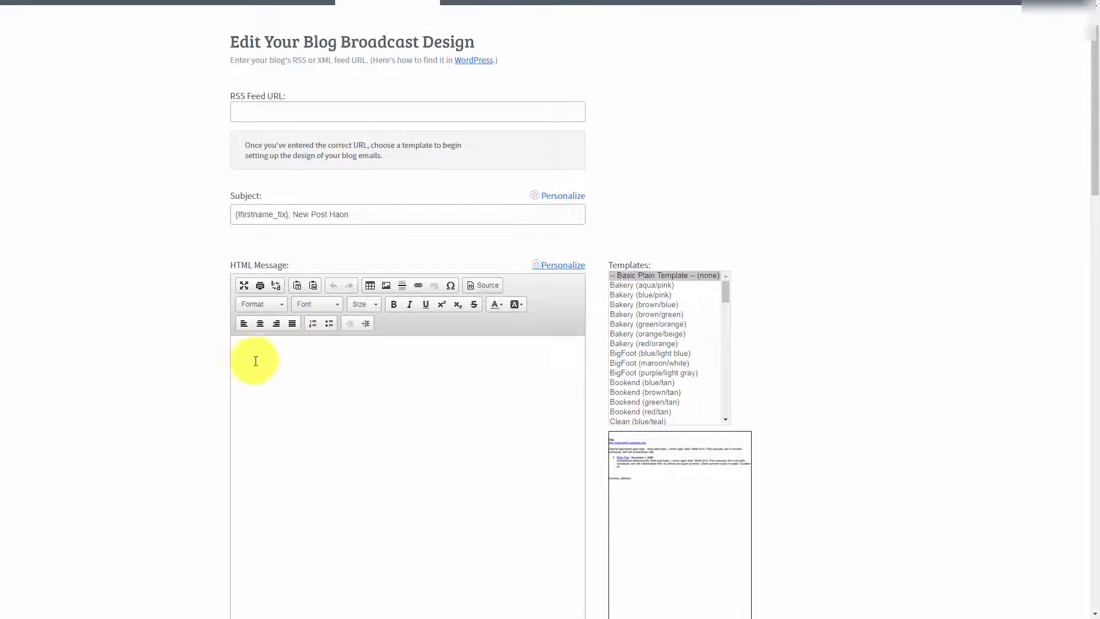
scroll(307, 370, up, 1)
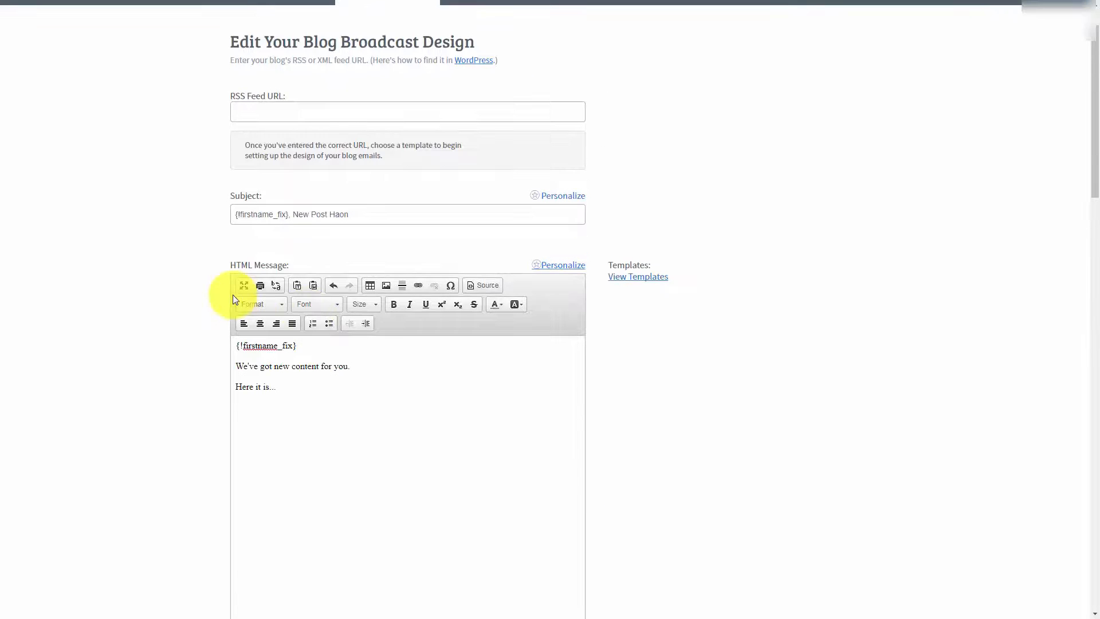
triple_click(288, 387)
drag(246, 359, 237, 345)
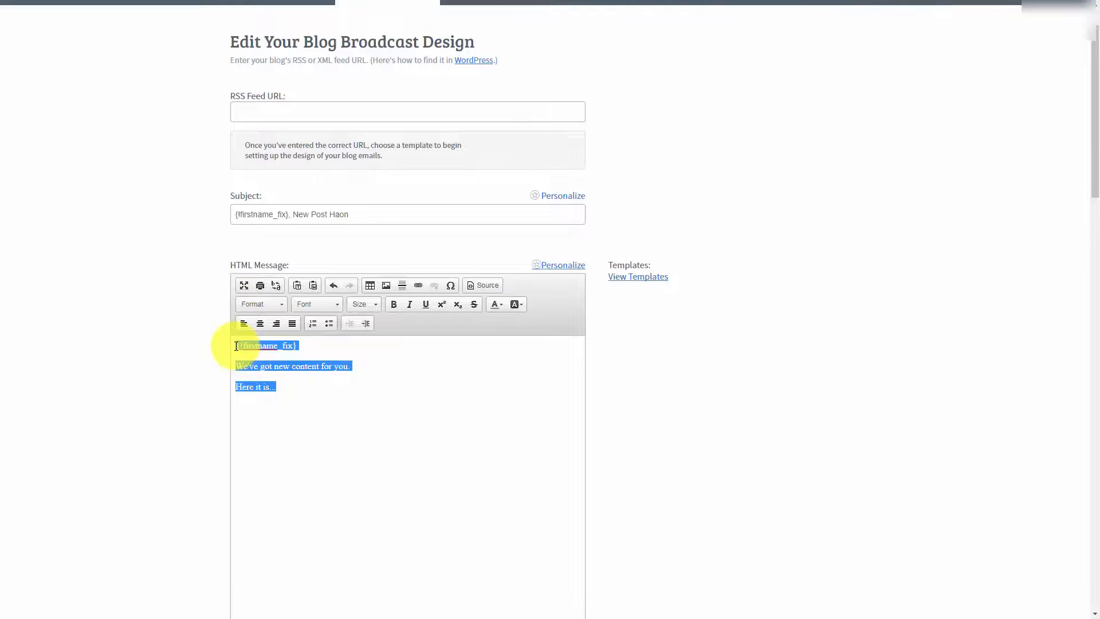
scroll(234, 332, down, 4)
click(296, 478)
key(ctrl+v)
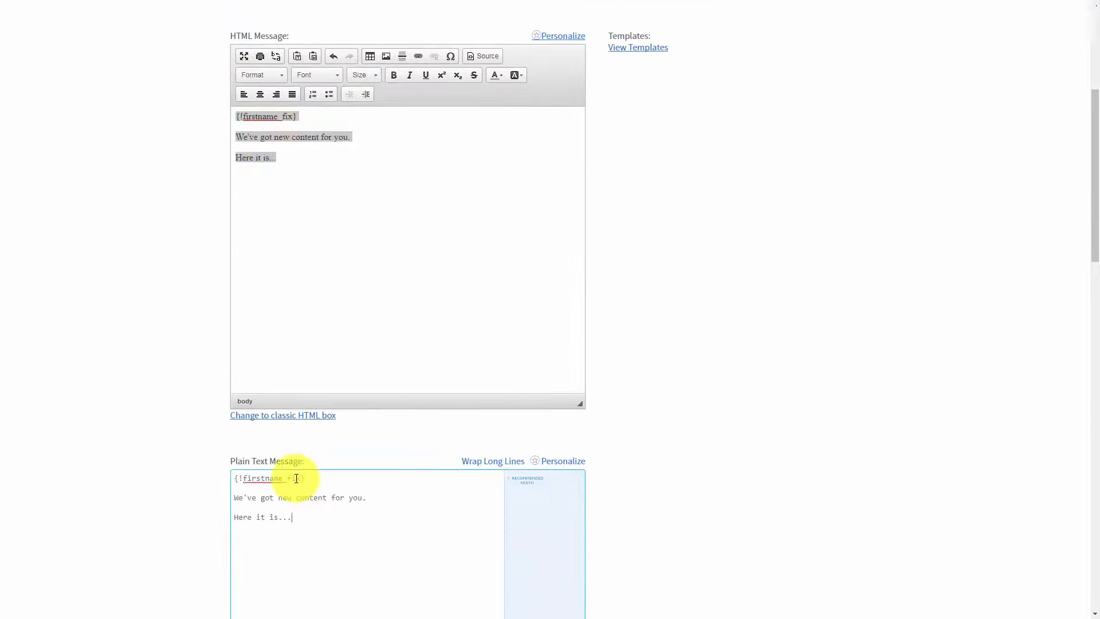
Step: Open the WordPress instructions for finding the blog's RSS feed URL
scroll(326, 449, up, 2)
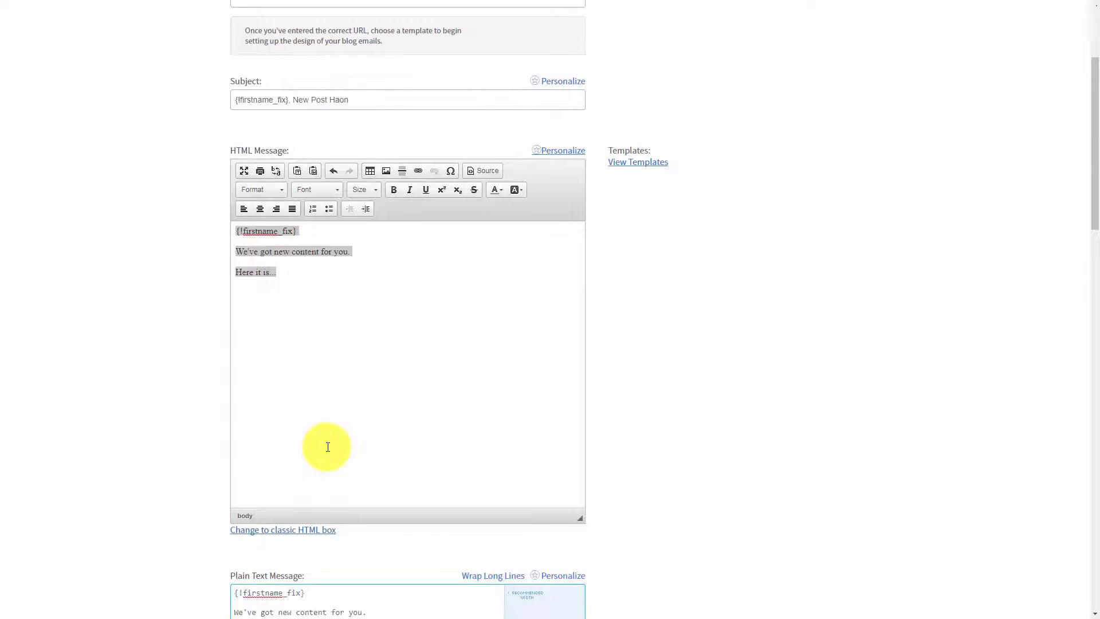
scroll(328, 446, up, 3)
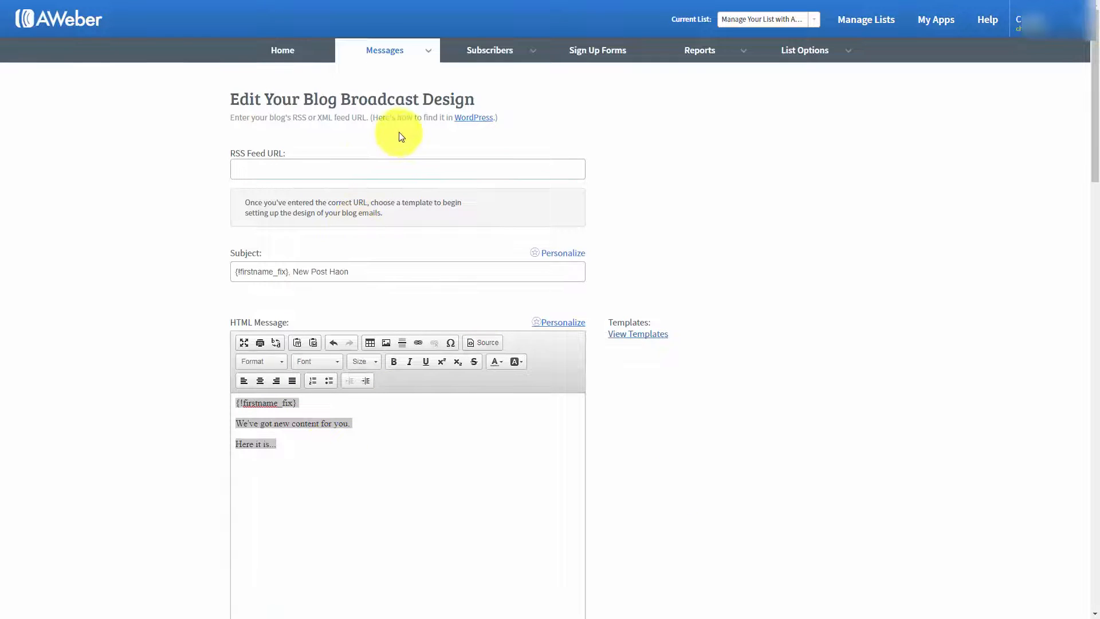
click(470, 124)
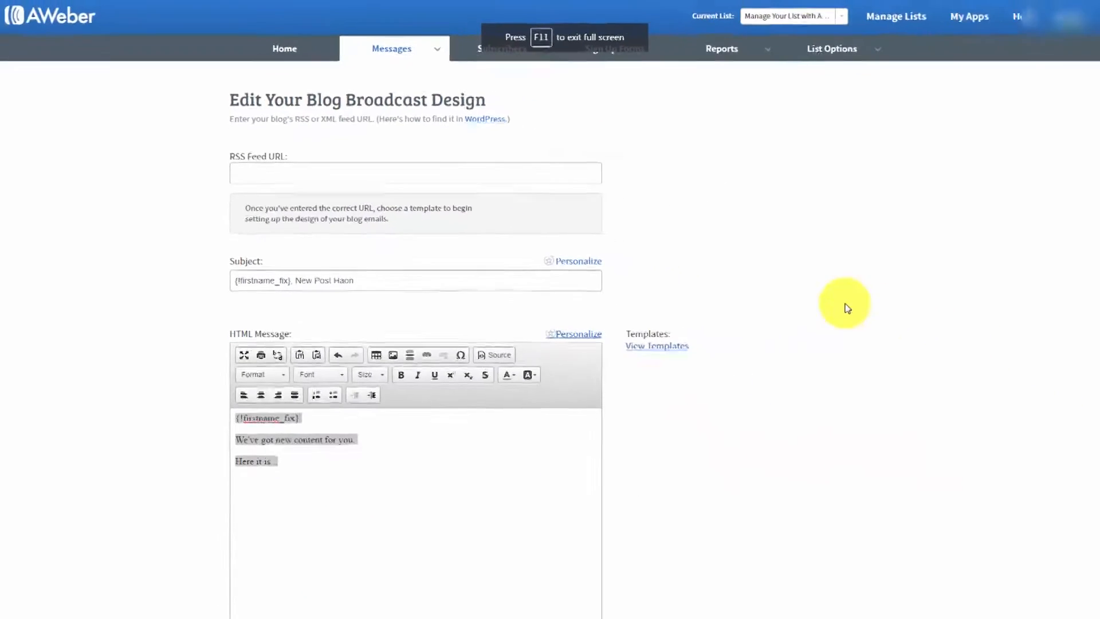
click(248, 163)
right_click(250, 164)
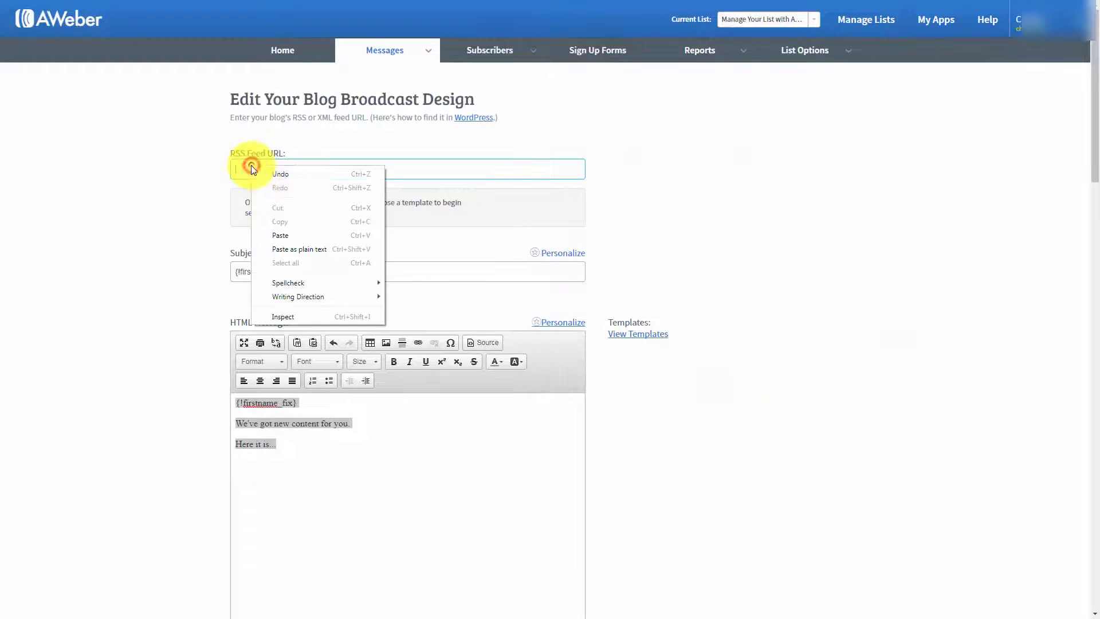
click(274, 232)
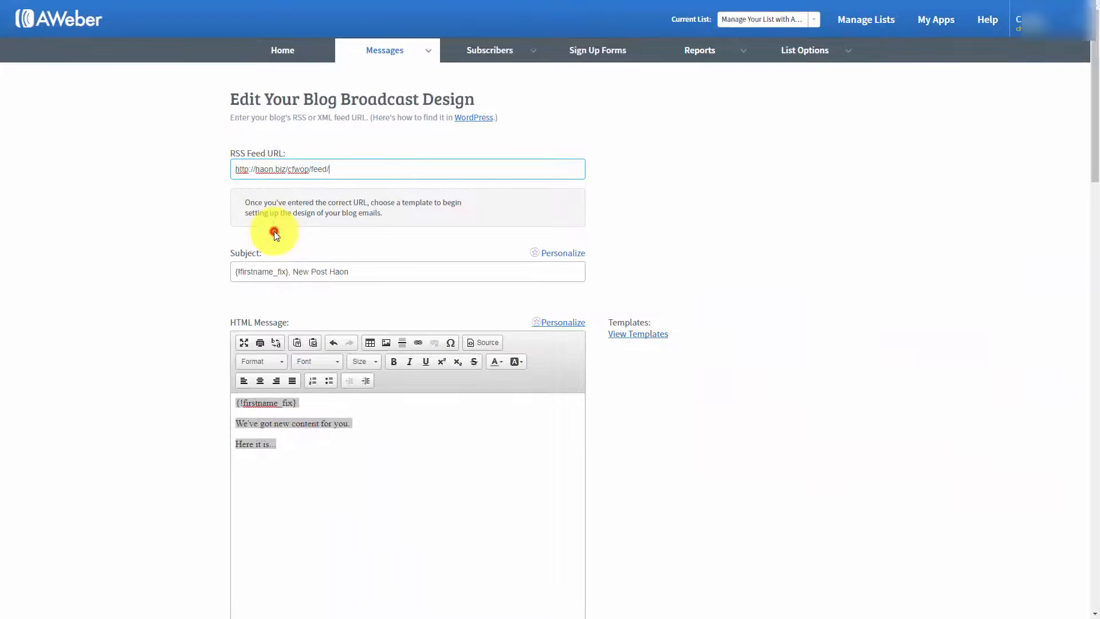
click(195, 259)
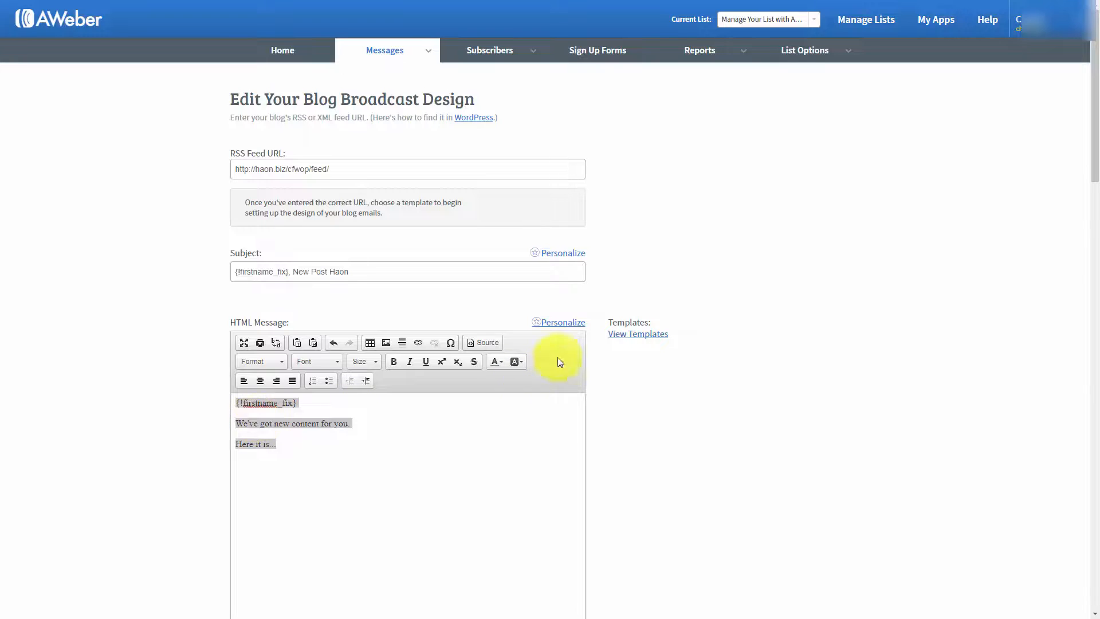
click(630, 338)
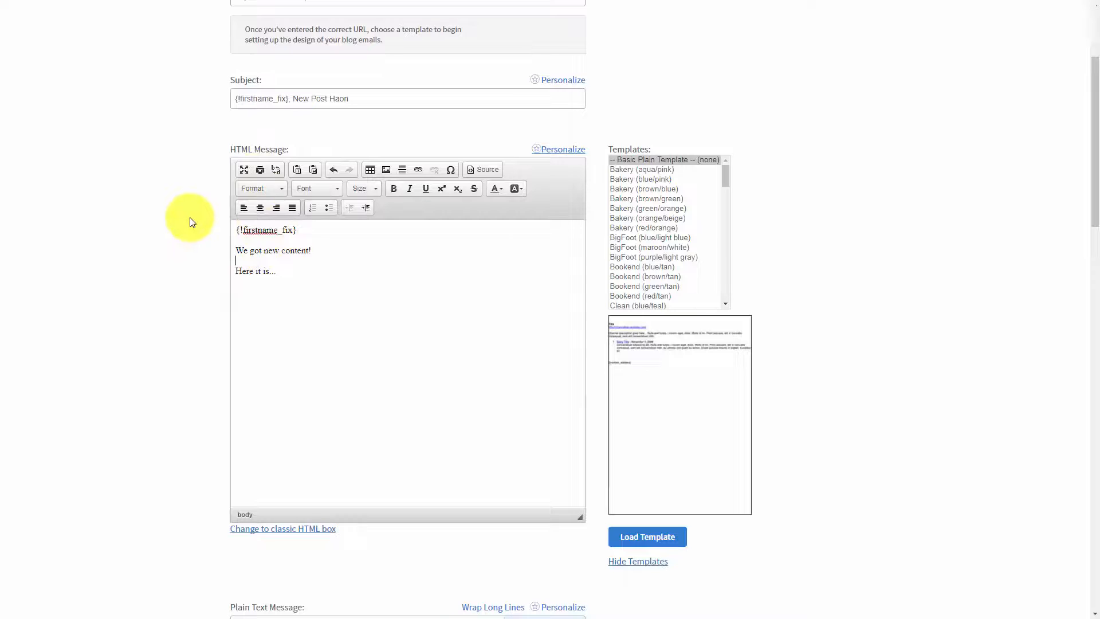
Step: Check the send time choices and try scheduling the blog broadcast for every day with automatic sending
scroll(189, 218, down, 10)
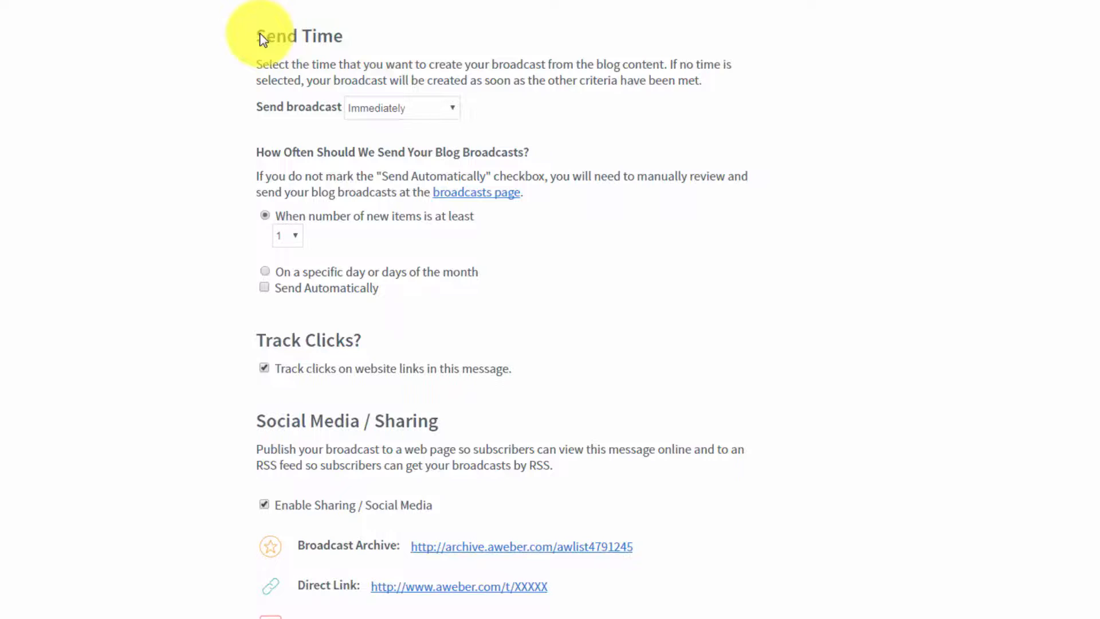
click(447, 113)
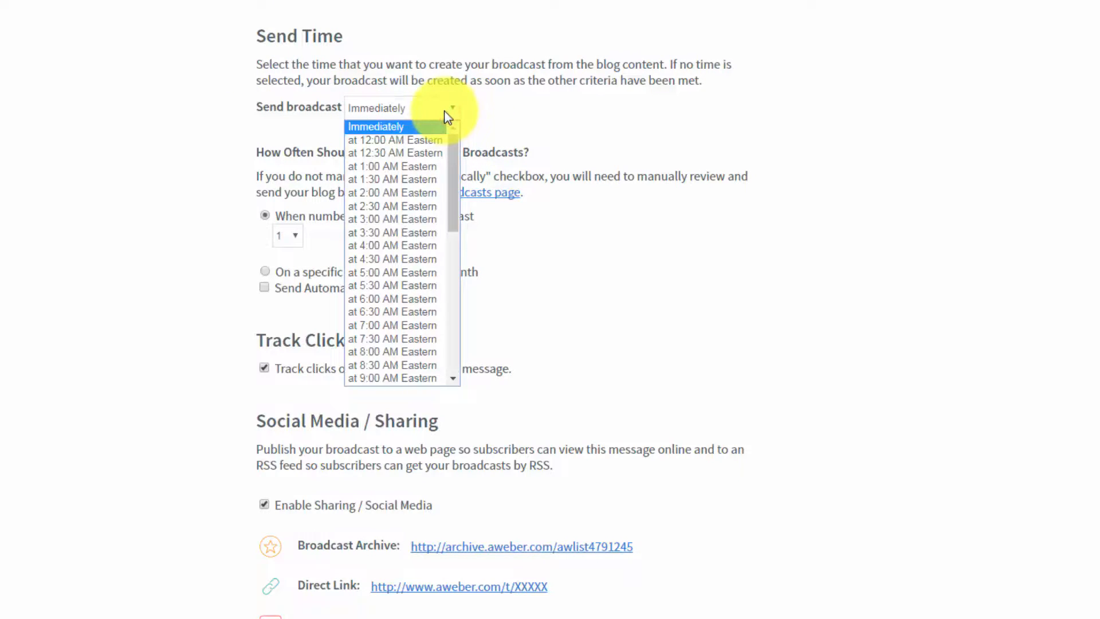
click(445, 112)
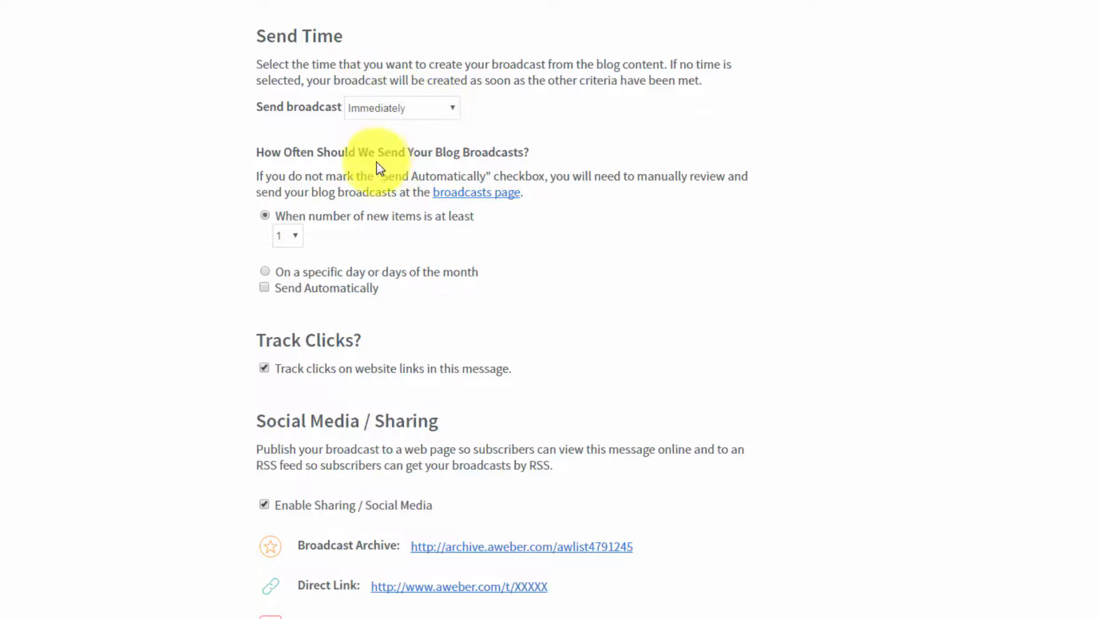
click(265, 273)
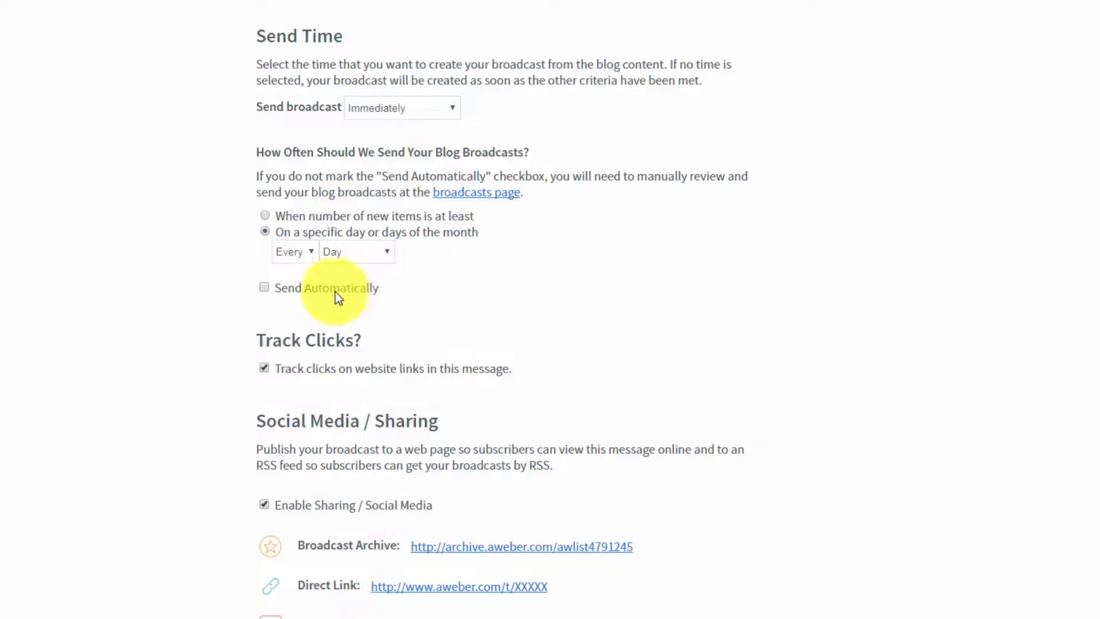
click(265, 289)
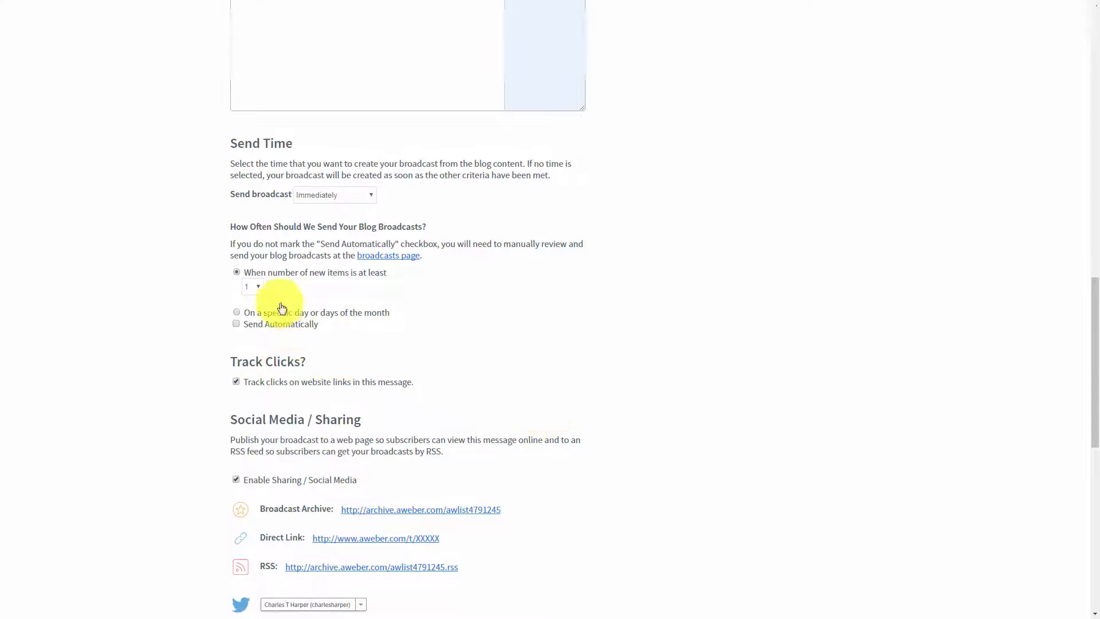
Step: Save the blog broadcast
scroll(413, 397, down, 10)
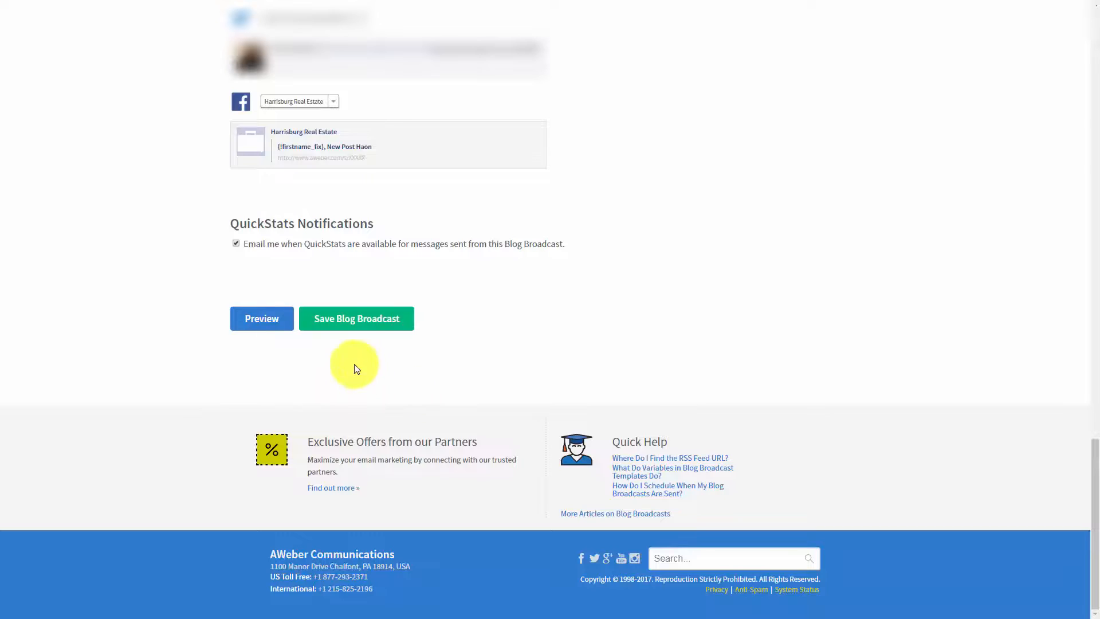
click(346, 331)
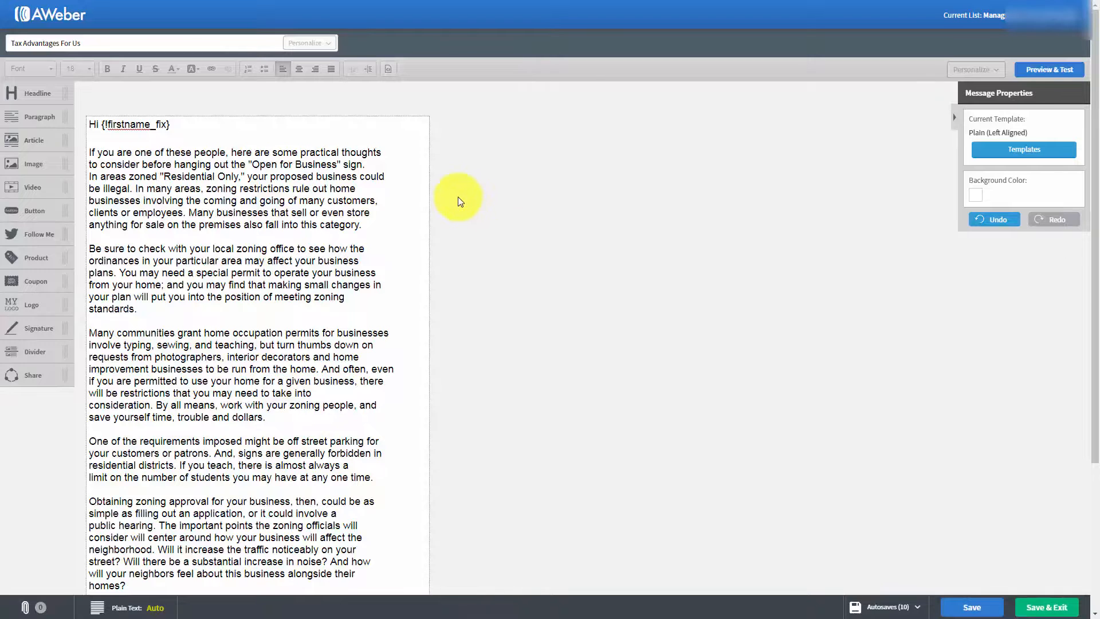
Step: Review the automatically generated plain text version of the message "Tax Advantages For Us" from beginning to end
scroll(458, 197, down, 1)
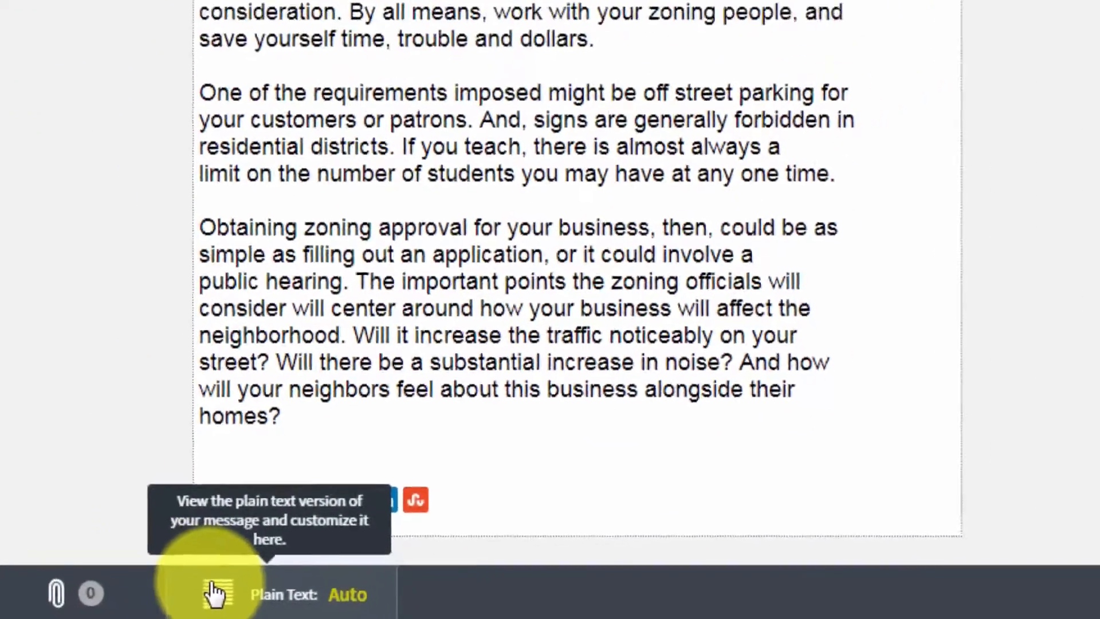
click(252, 590)
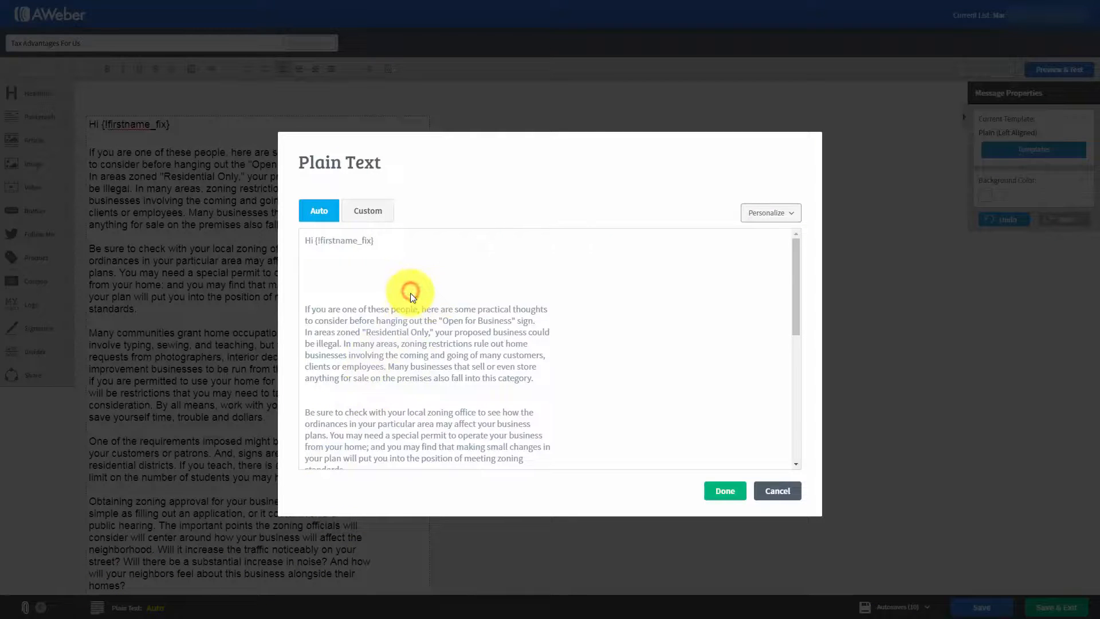
scroll(410, 298, down, 5)
scroll(410, 307, up, 5)
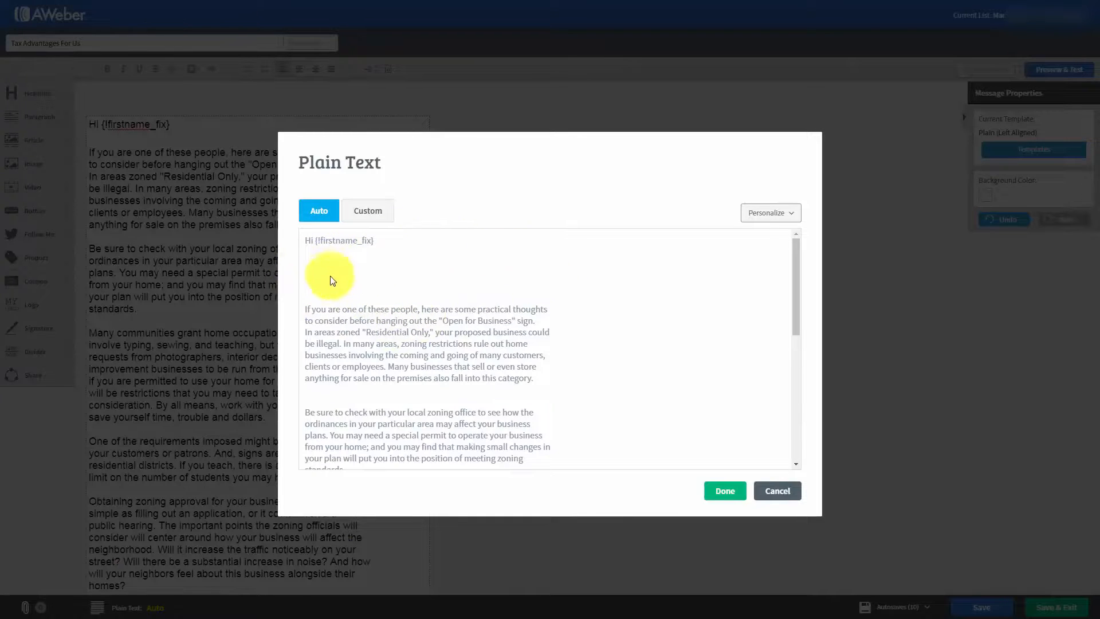
click(483, 283)
scroll(482, 315, down, 3)
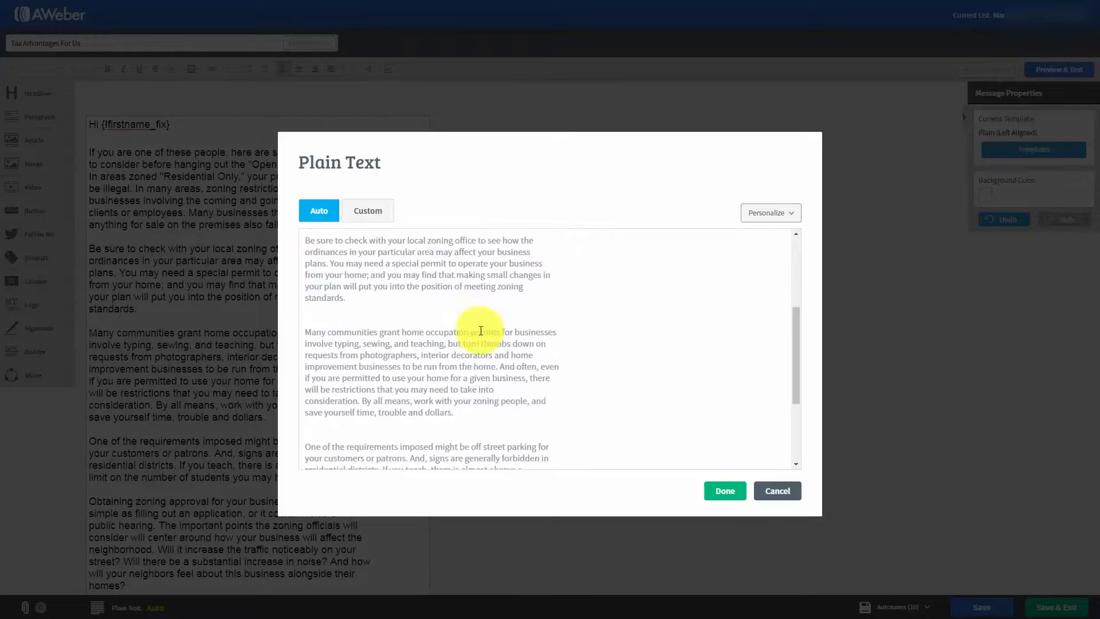
scroll(481, 327, up, 3)
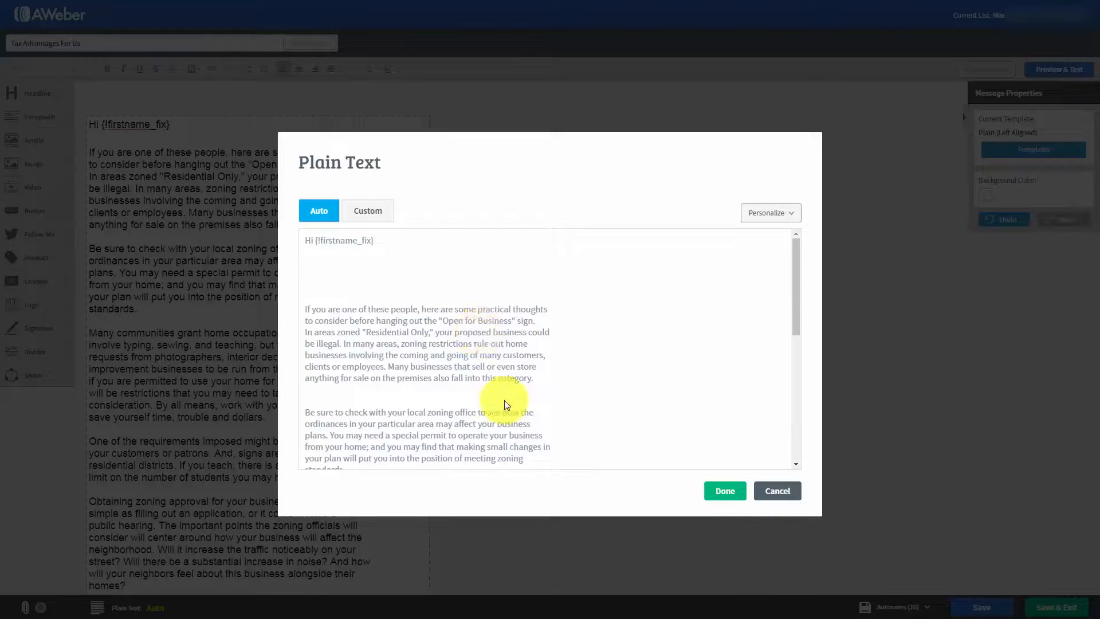
Step: Make the plain text version custom, remove the extra blank lines after the greeting and between paragraphs, and save the message
click(361, 213)
click(315, 260)
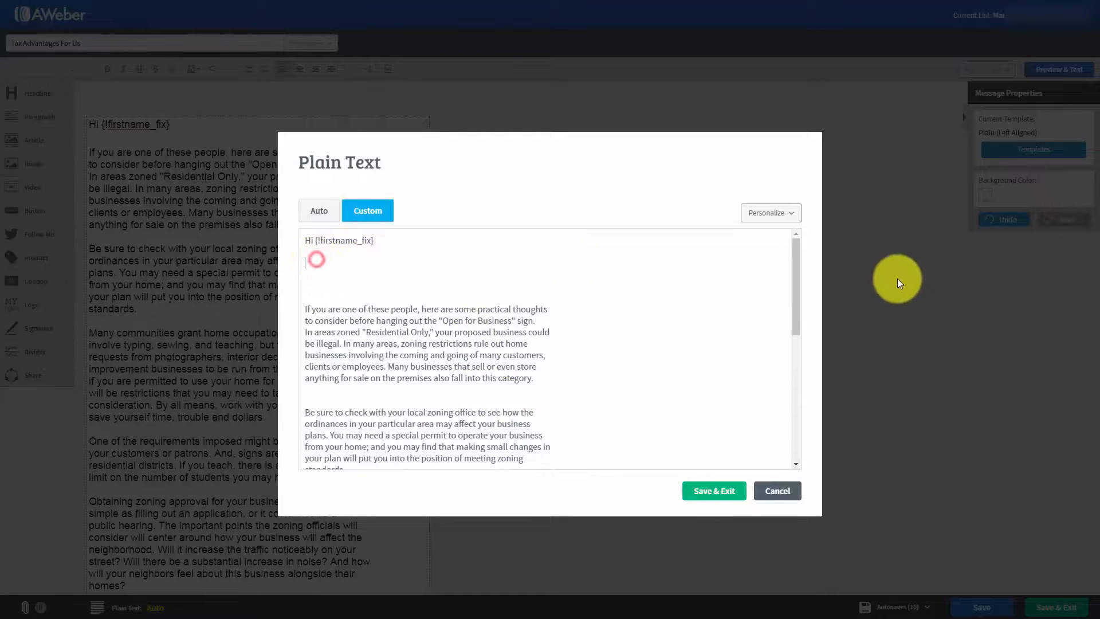
key(Delete)
key(Delete)
key(Delete)
key(Delete)
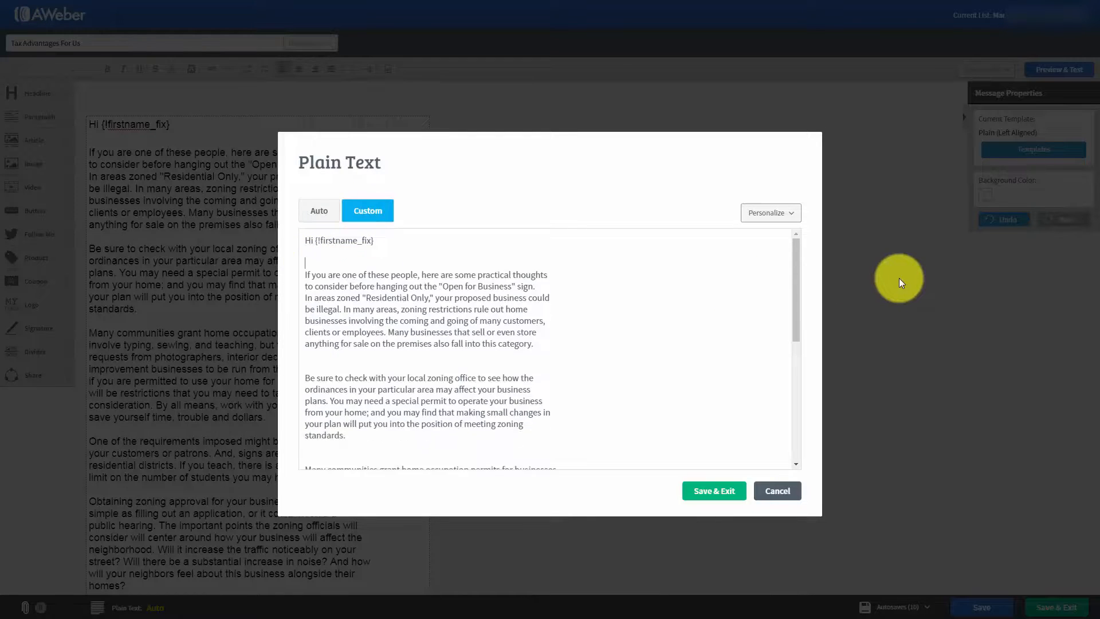
click(320, 355)
key(Delete)
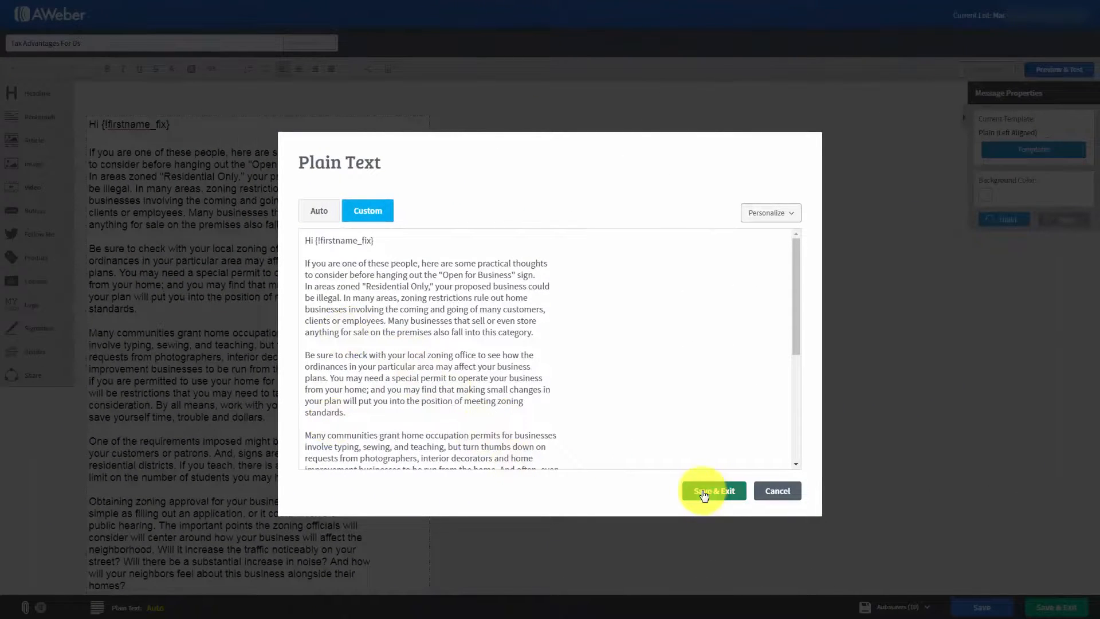
click(704, 492)
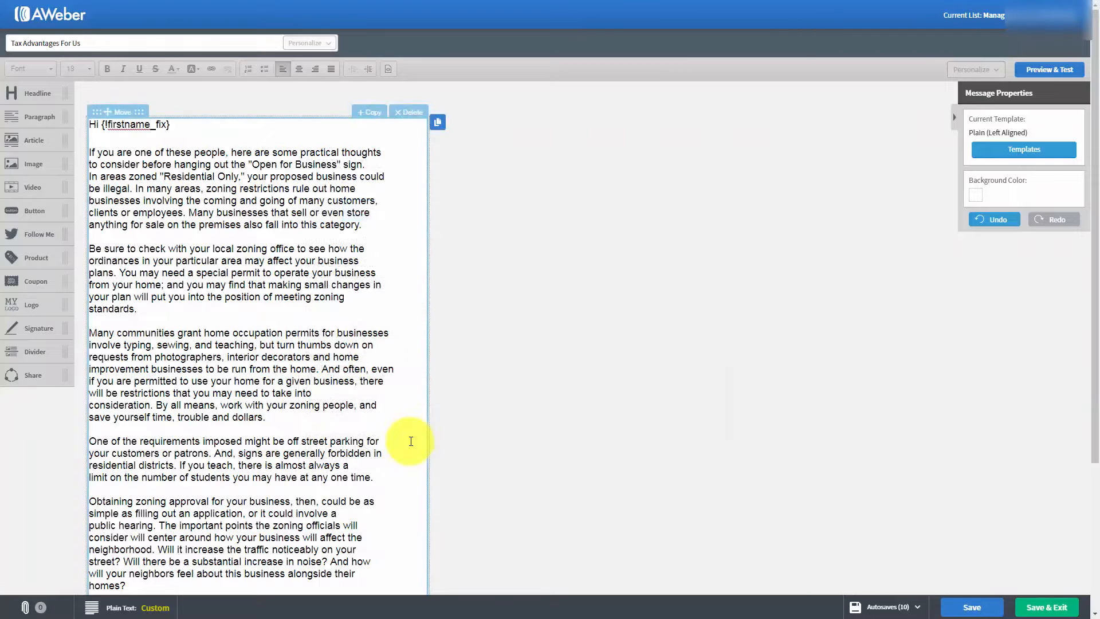
click(957, 608)
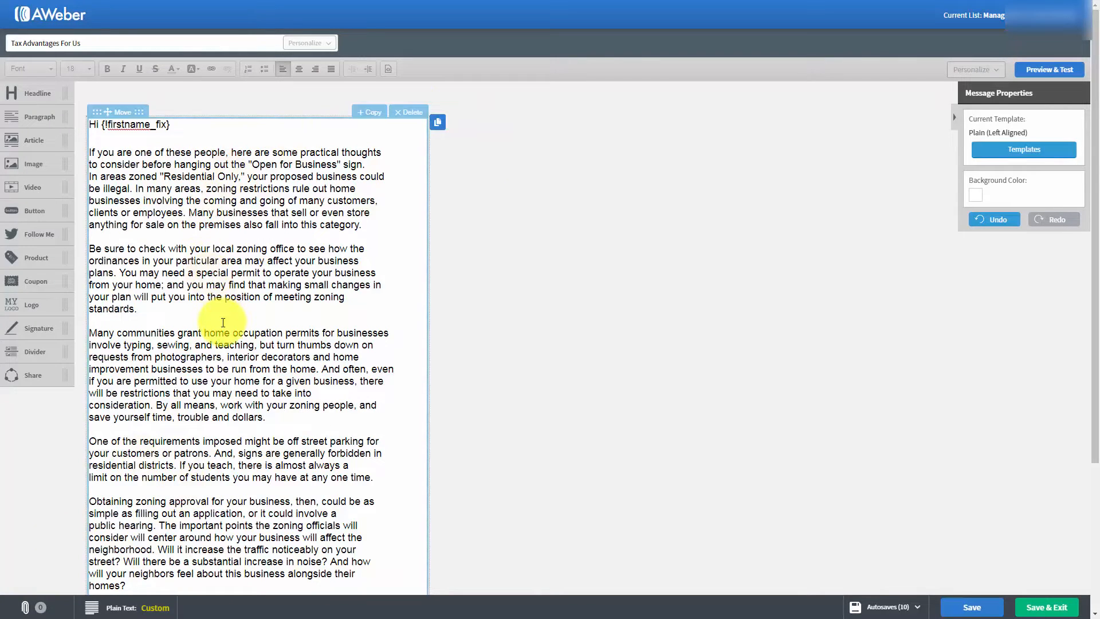
Step: Preview the whole message down to its footer, then save it and exit to the drafts
click(1039, 77)
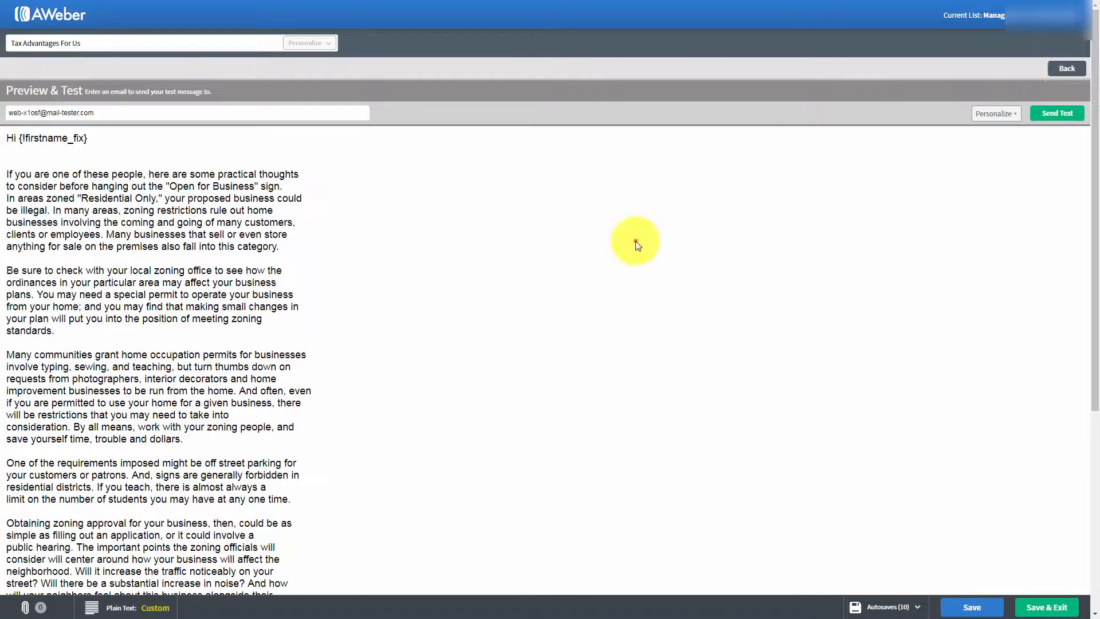
scroll(504, 263, down, 5)
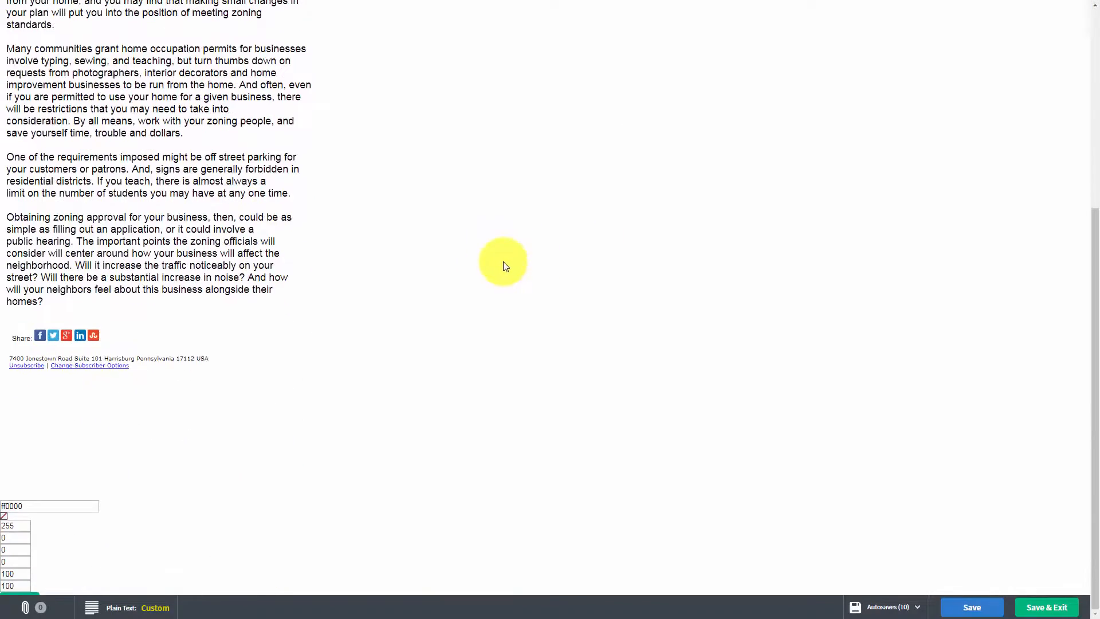
scroll(504, 265, up, 5)
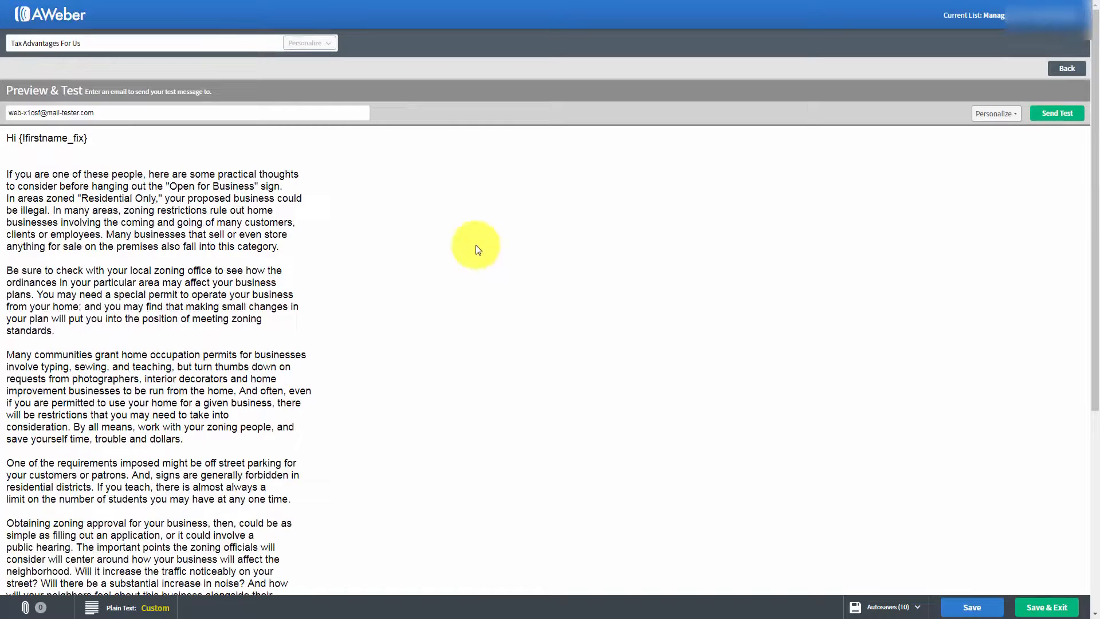
click(1030, 609)
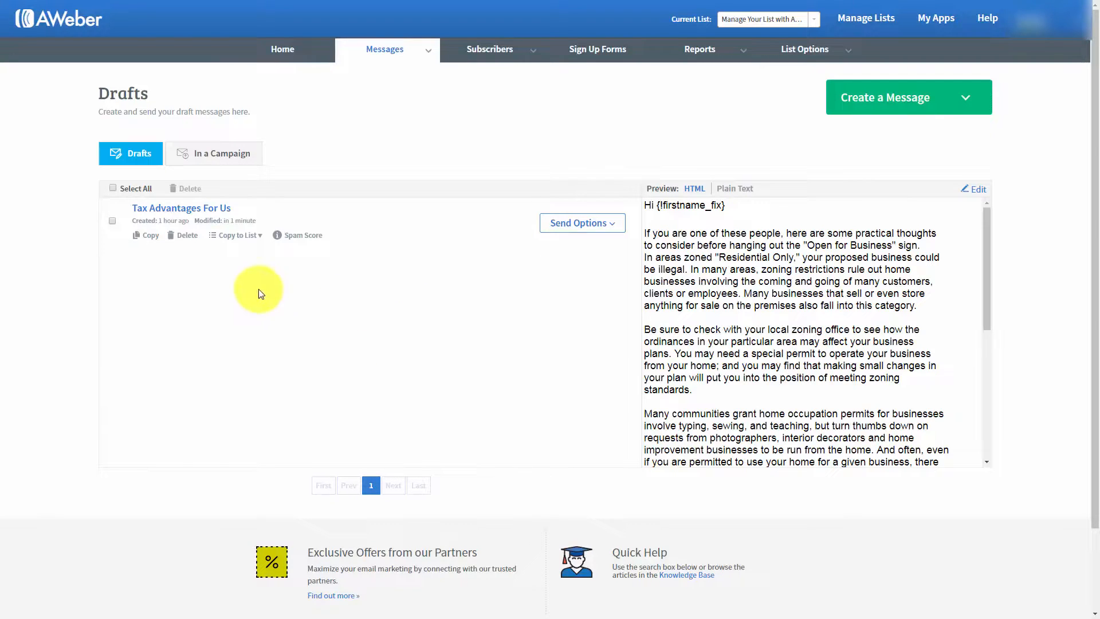
click(260, 236)
click(259, 236)
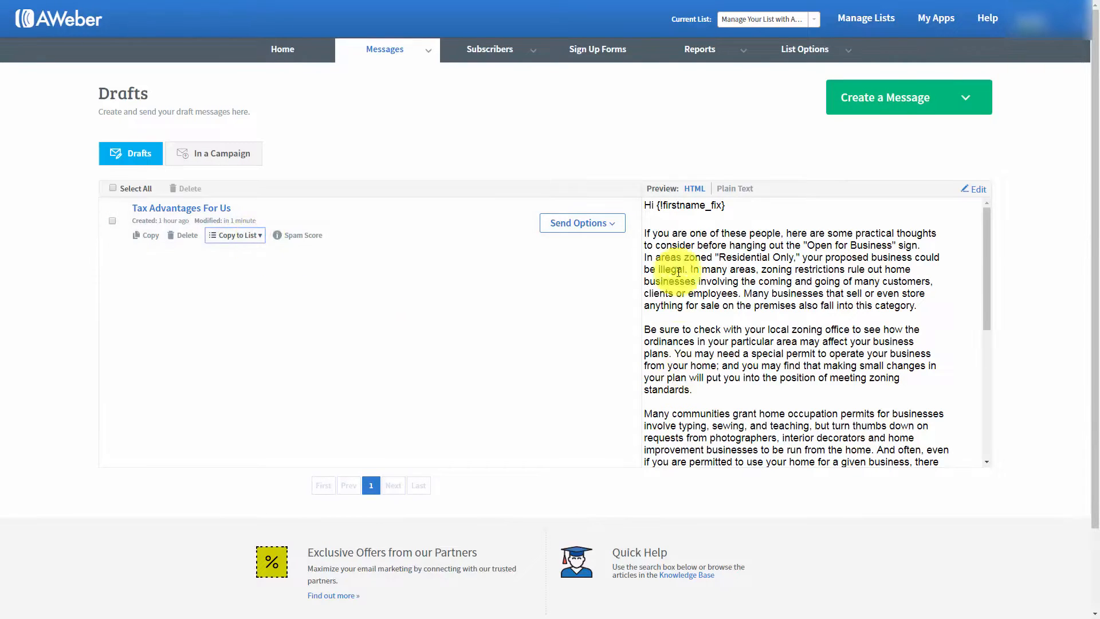
click(604, 223)
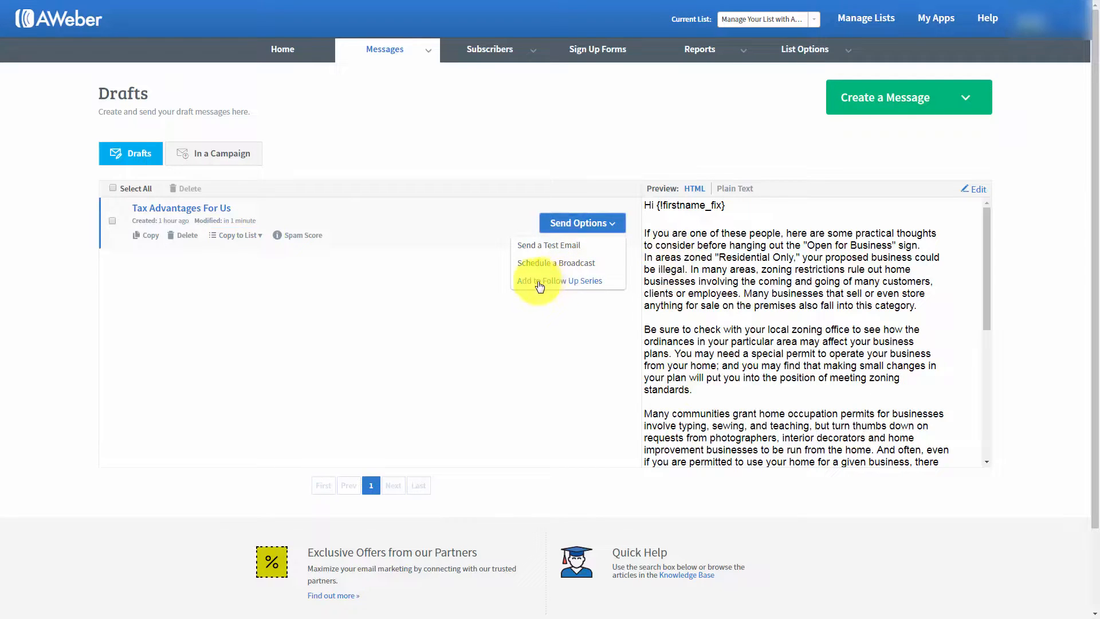
click(320, 277)
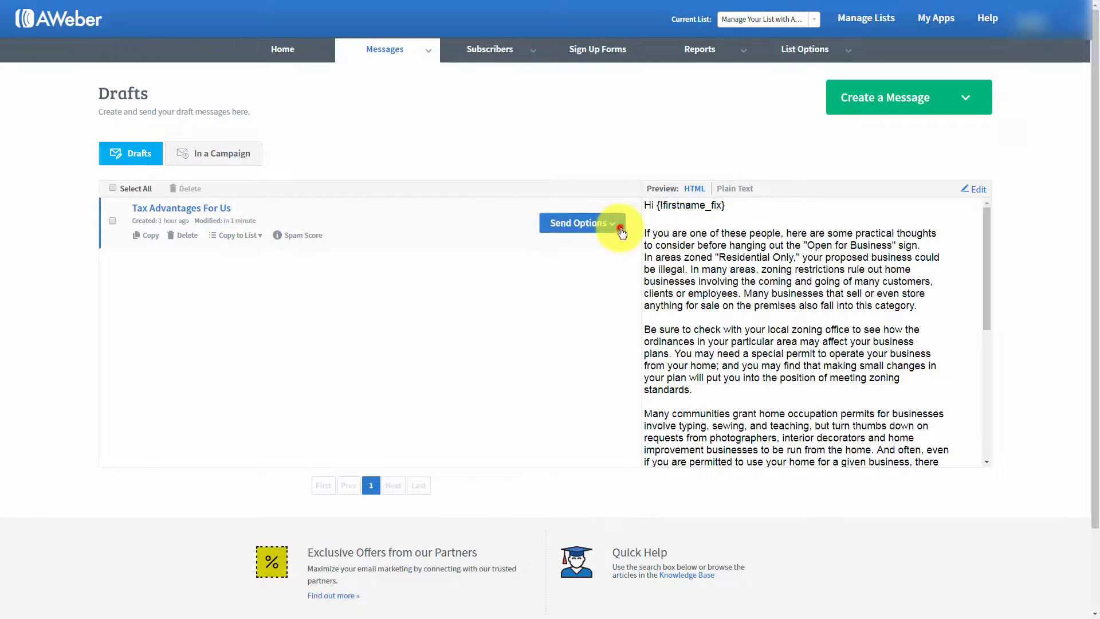
click(566, 232)
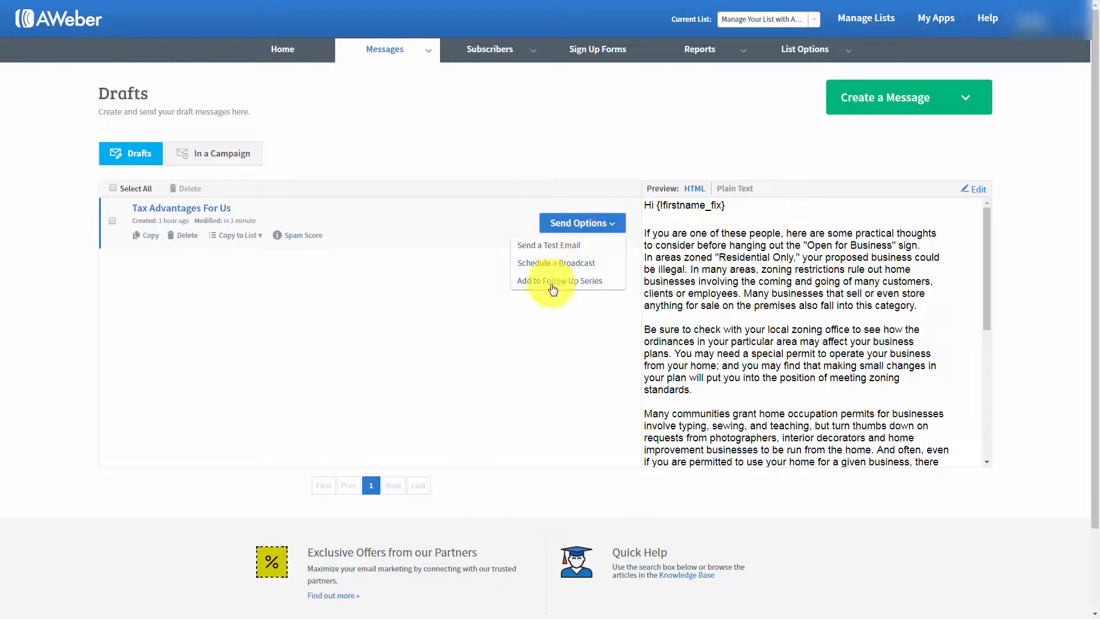
click(307, 281)
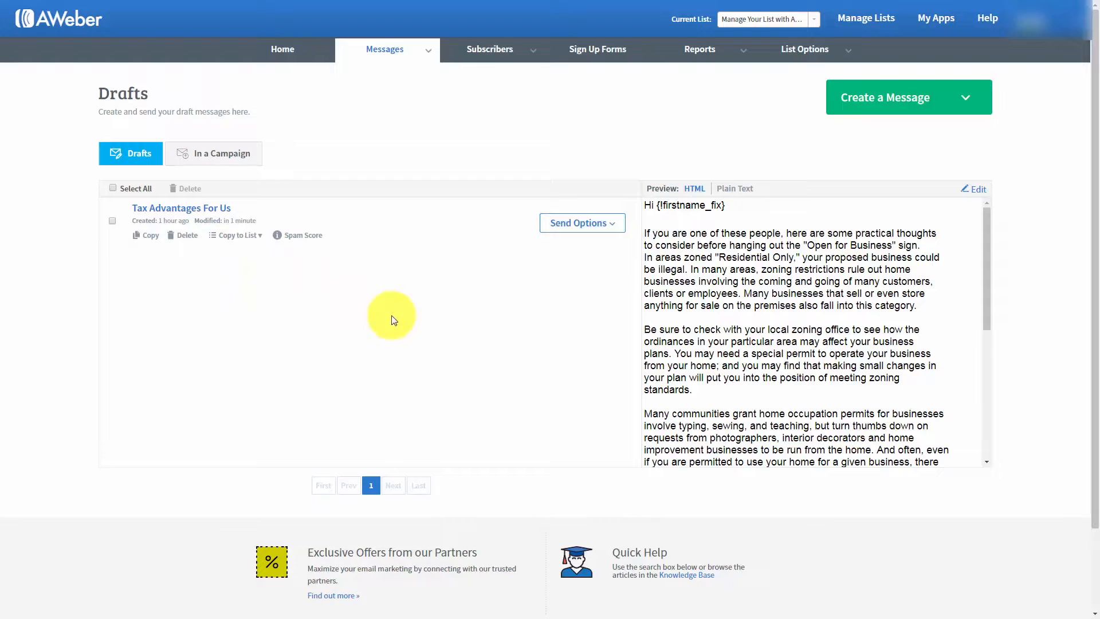
Step: Run the spam score check on the draft "Tax Advantages For Us" and review the breakdown and both message versions
click(304, 236)
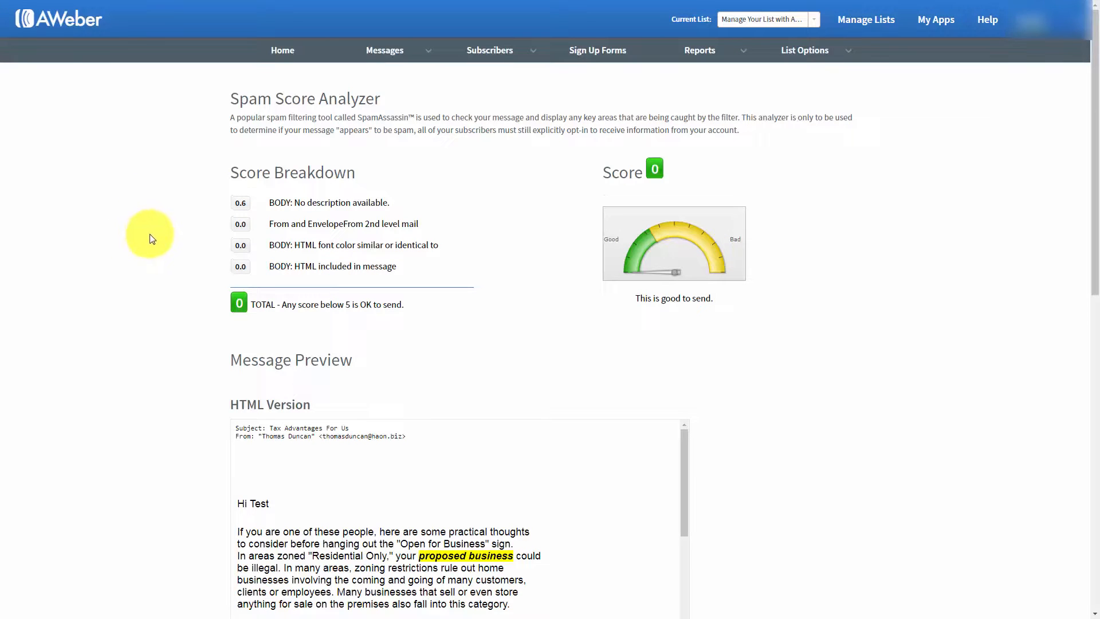
scroll(152, 239, down, 7)
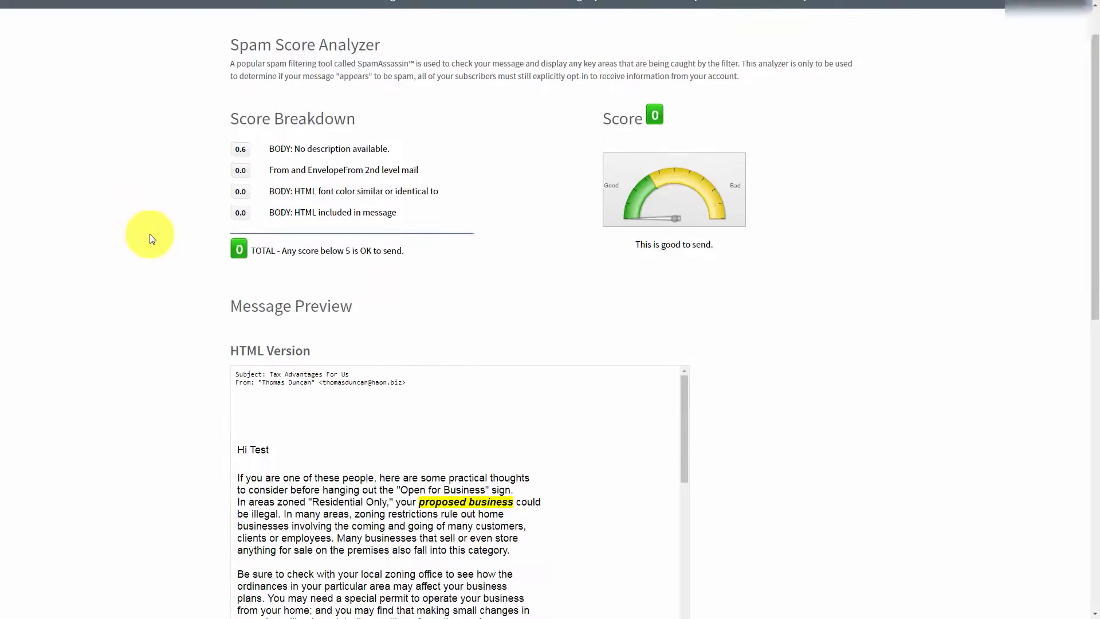
scroll(152, 239, down, 3)
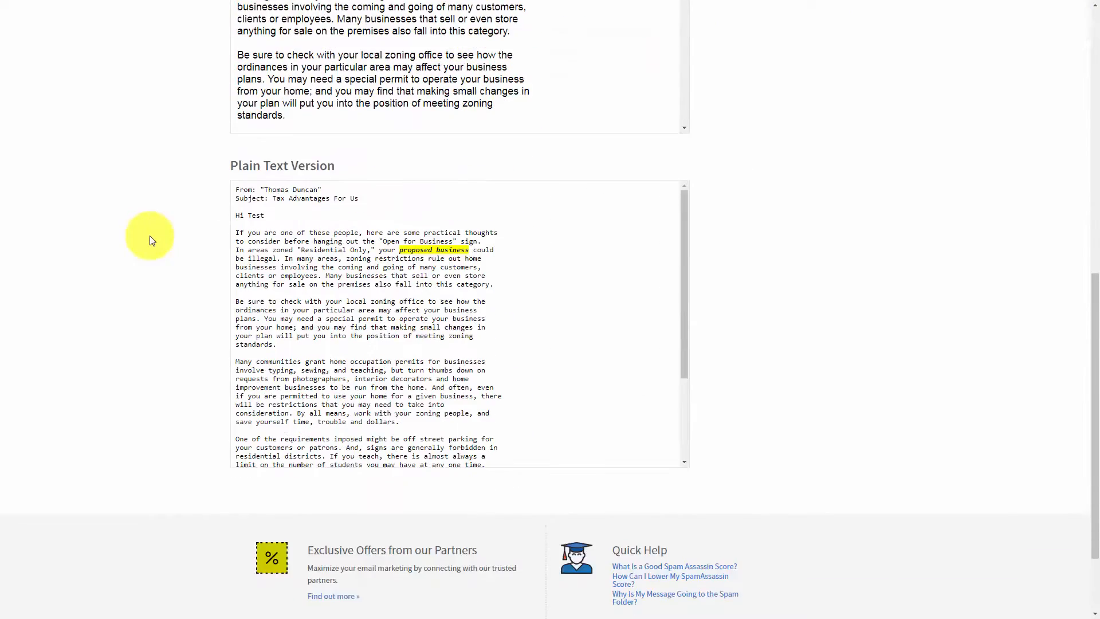
scroll(152, 239, up, 5)
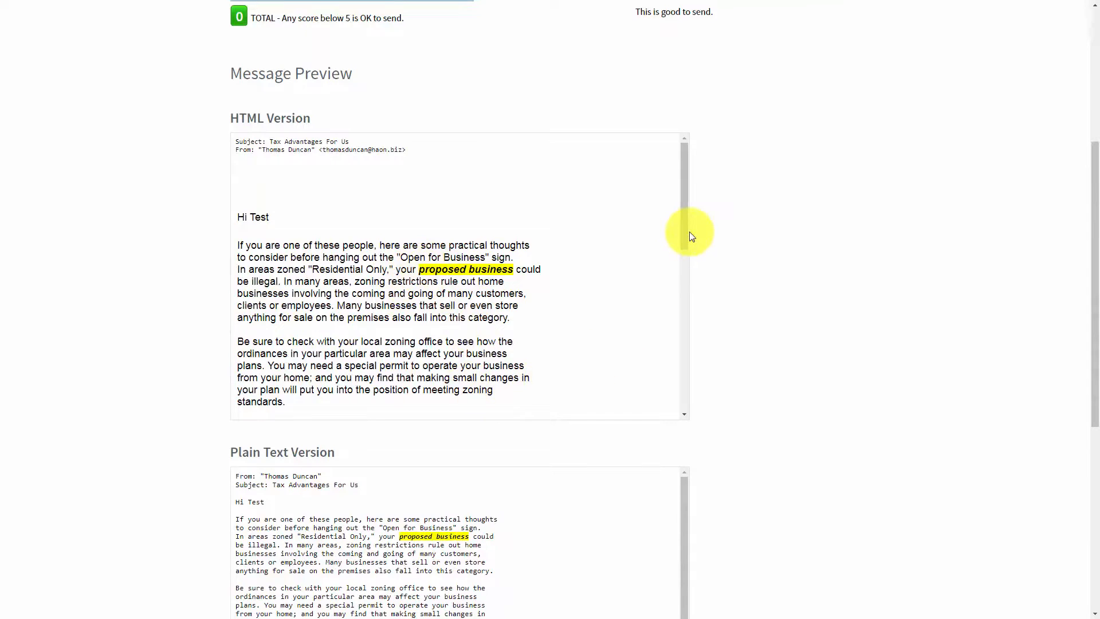
drag(687, 235, 680, 213)
scroll(115, 309, up, 3)
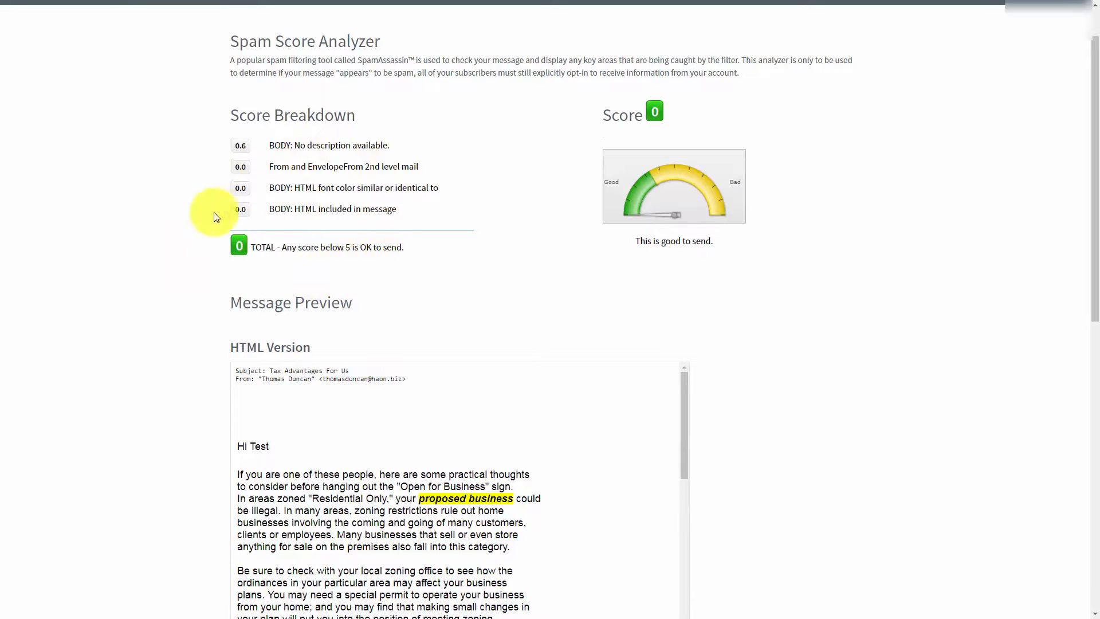
Step: Send a test email of the draft "Tax Advantages For Us" to the personal Gmail address, replacing the suggested recipient
scroll(209, 278, up, 1)
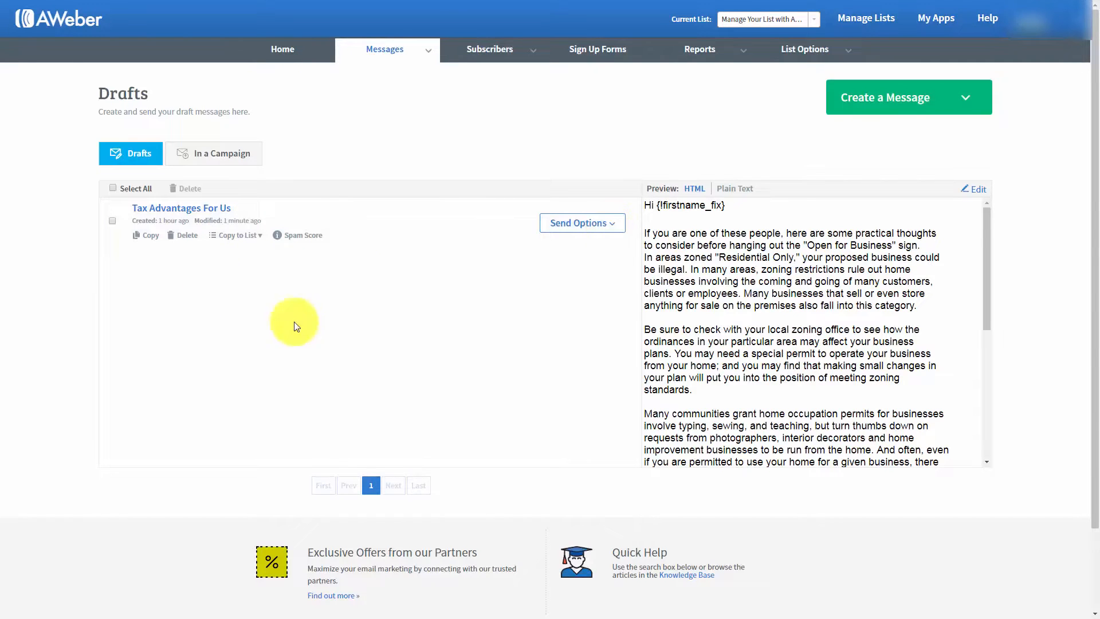
click(611, 228)
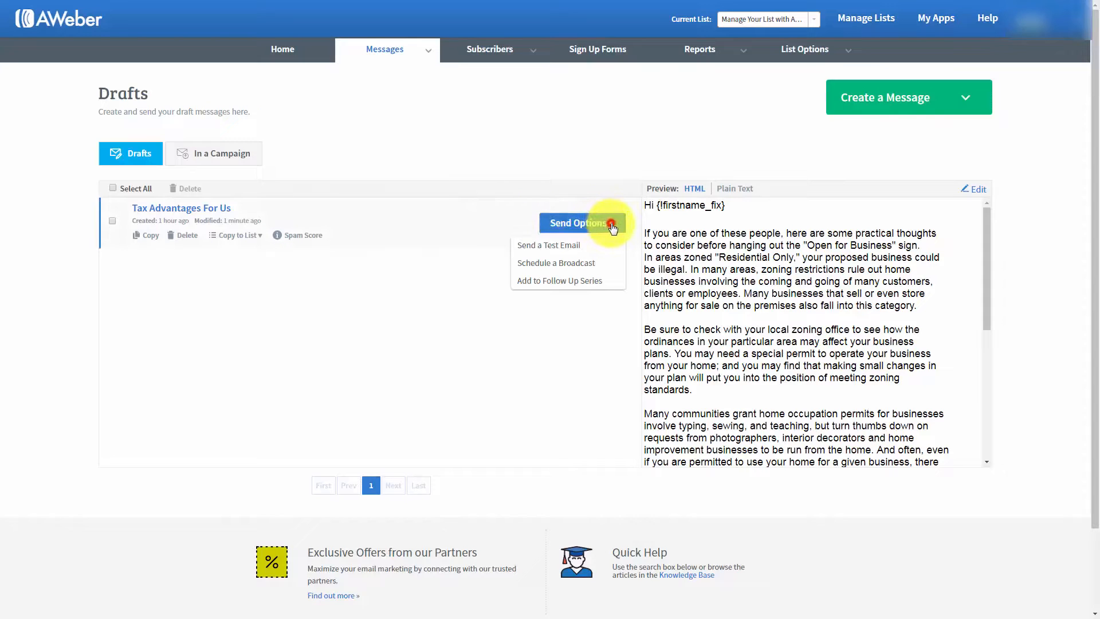
click(535, 247)
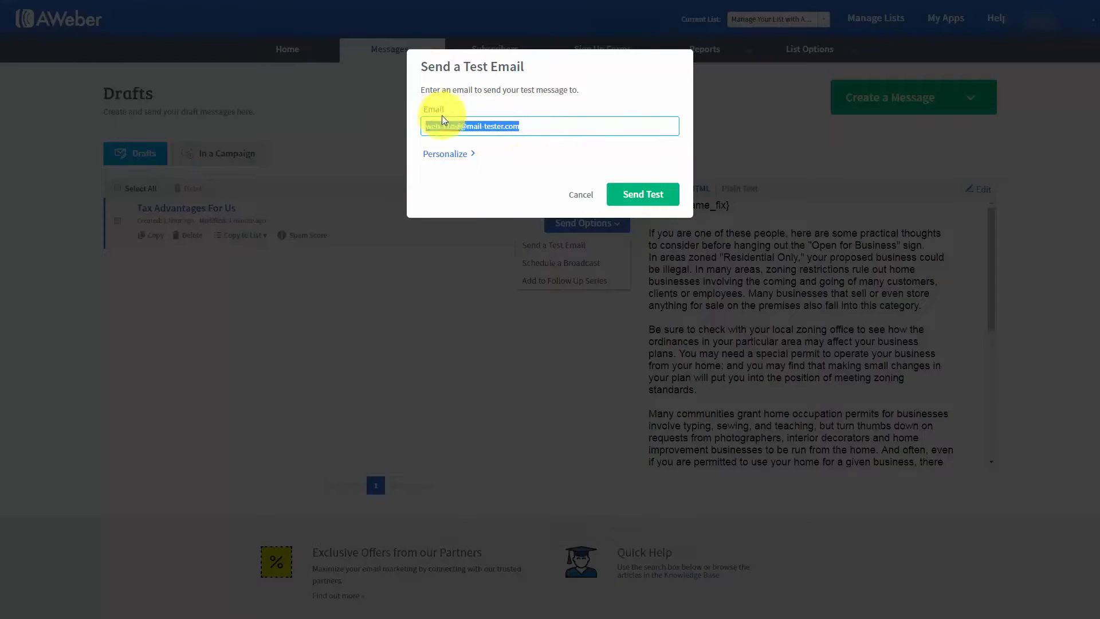
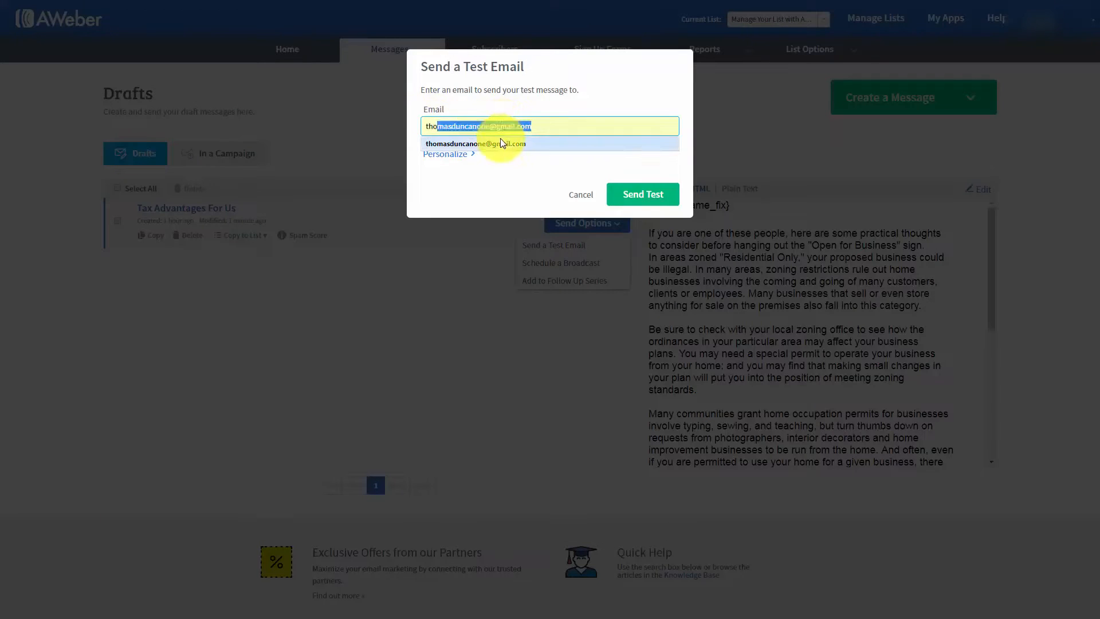
click(500, 140)
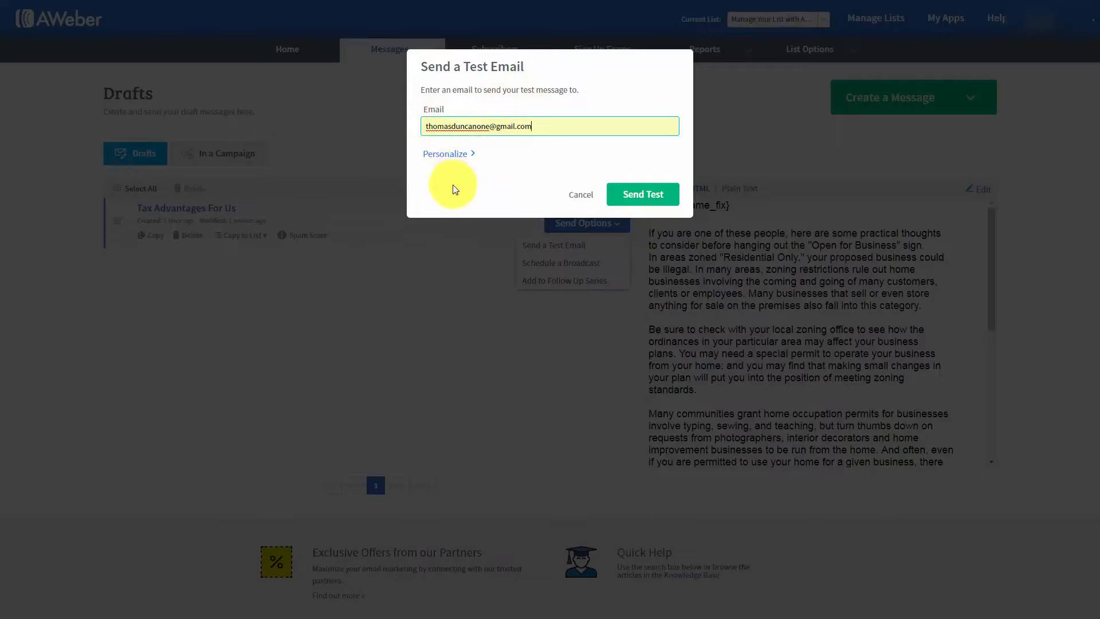
click(637, 197)
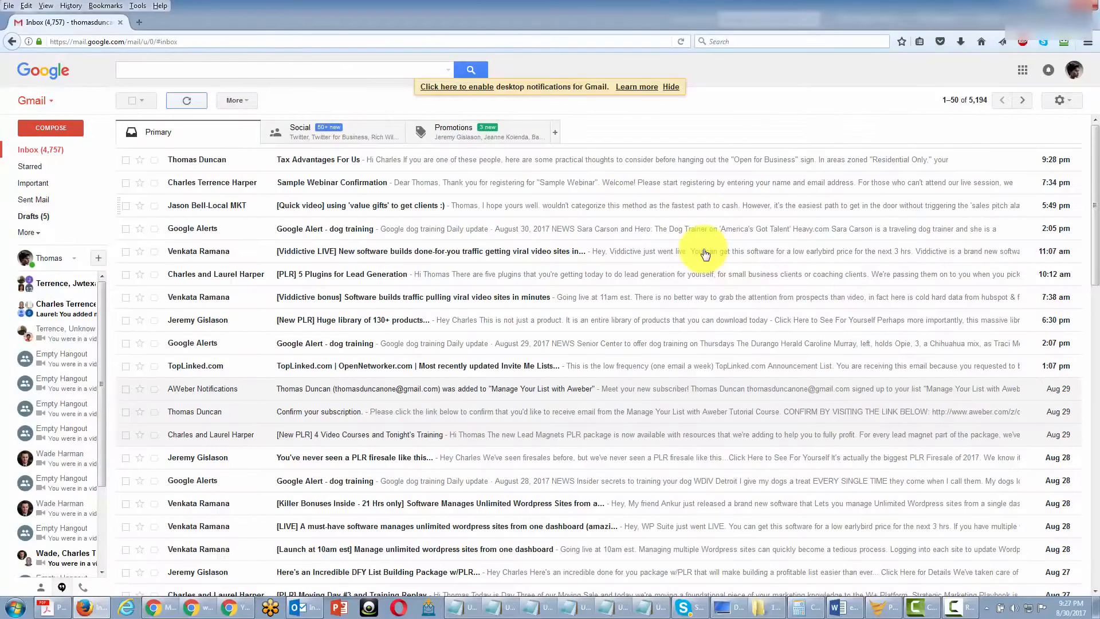